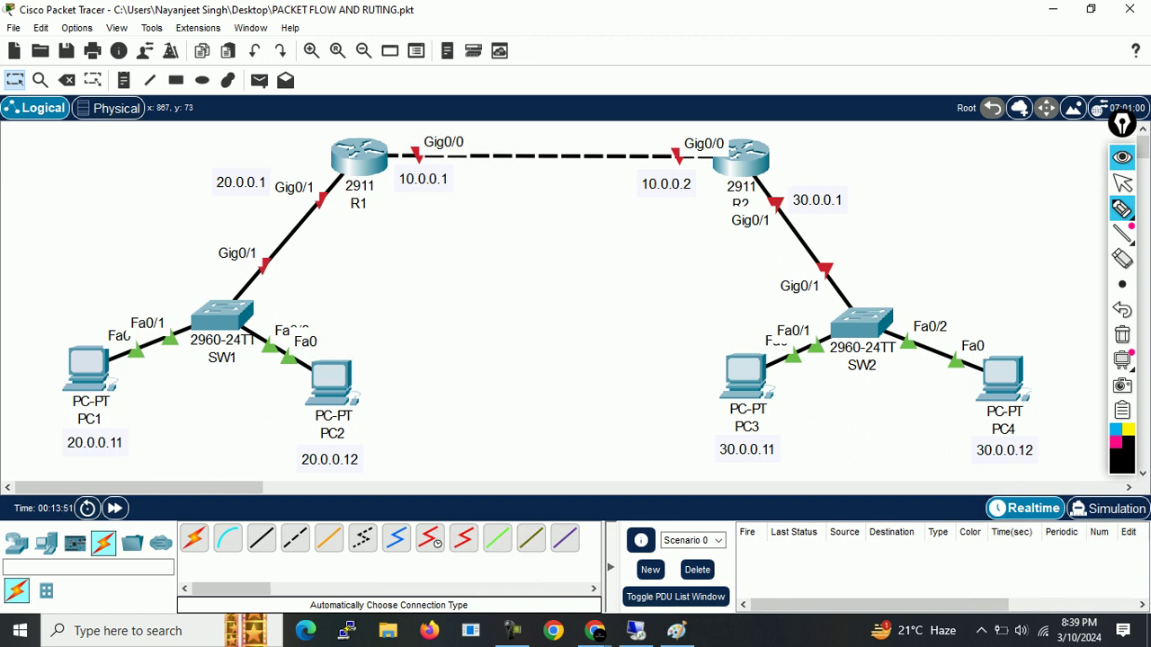
# Step: Annotate the topology with freehand marks at PC1 and PC3 and a curve from PC1 to R1, and clear the drawing
pyautogui.moveTo(50, 387); pyautogui.dragTo(79, 382)
pyautogui.moveTo(728, 384); pyautogui.dragTo(752, 388)
pyautogui.moveTo(68, 359)
pyautogui.mouseDown()
pyautogui.moveTo(187, 224)
pyautogui.moveTo(339, 173)
pyautogui.mouseUp()
pyautogui.moveTo(73, 224); pyautogui.dragTo(82, 240)
pyautogui.moveTo(88, 225); pyautogui.dragTo(95, 238)
pyautogui.moveTo(81, 267); pyautogui.dragTo(108, 261)
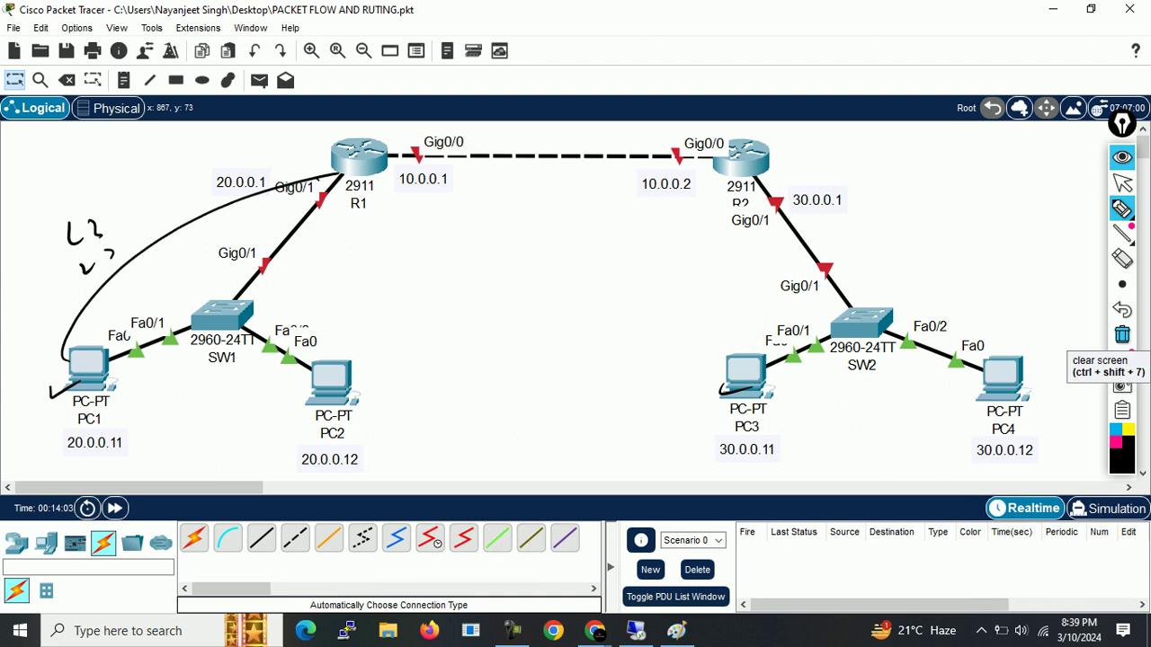
pyautogui.click(1122, 334)
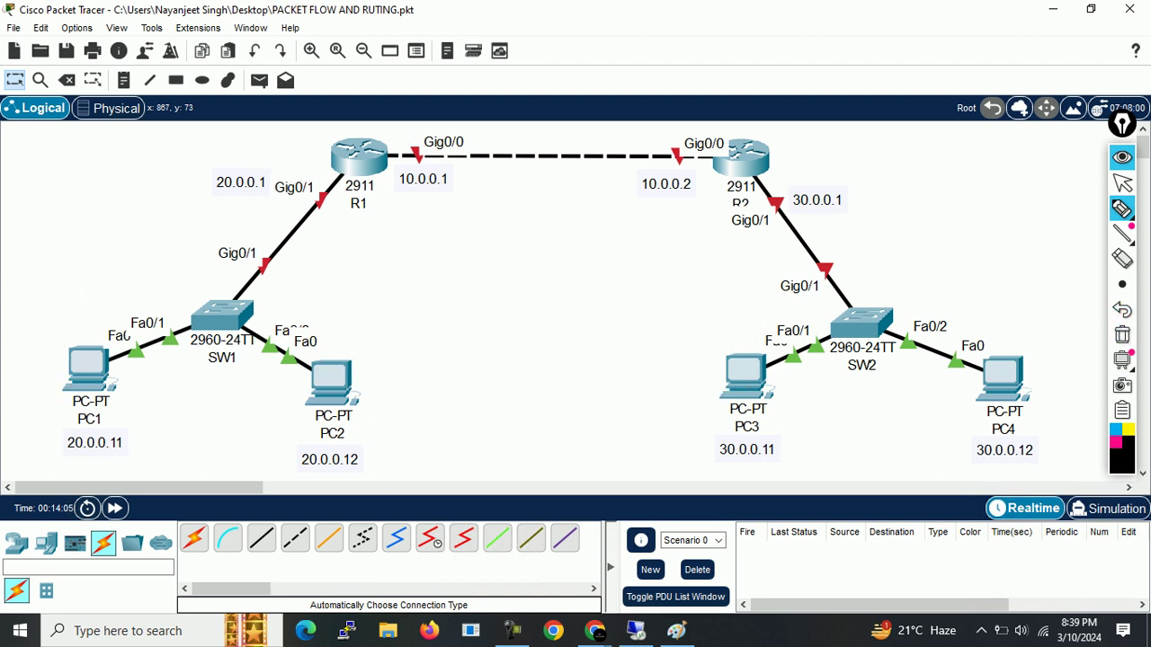
pyautogui.click(1122, 158)
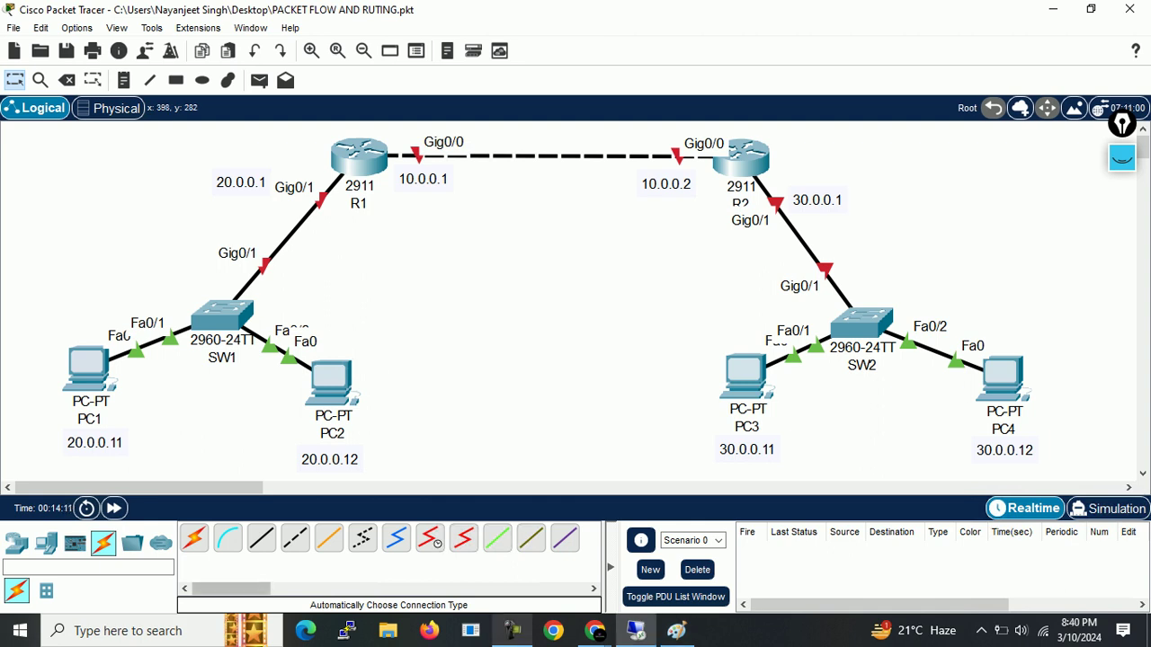
pyautogui.click(512, 631)
pyautogui.click(512, 631)
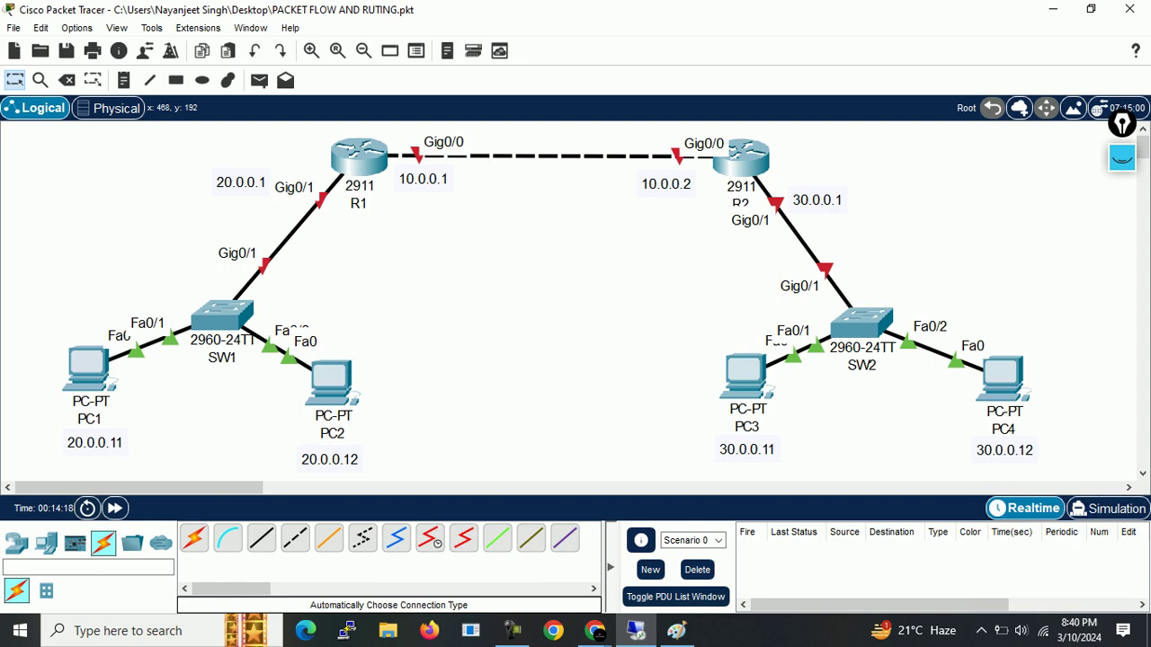
pyautogui.moveTo(43, 171); pyautogui.dragTo(1116, 460)
pyautogui.click(987, 244)
pyautogui.moveTo(32, 144); pyautogui.dragTo(1106, 459)
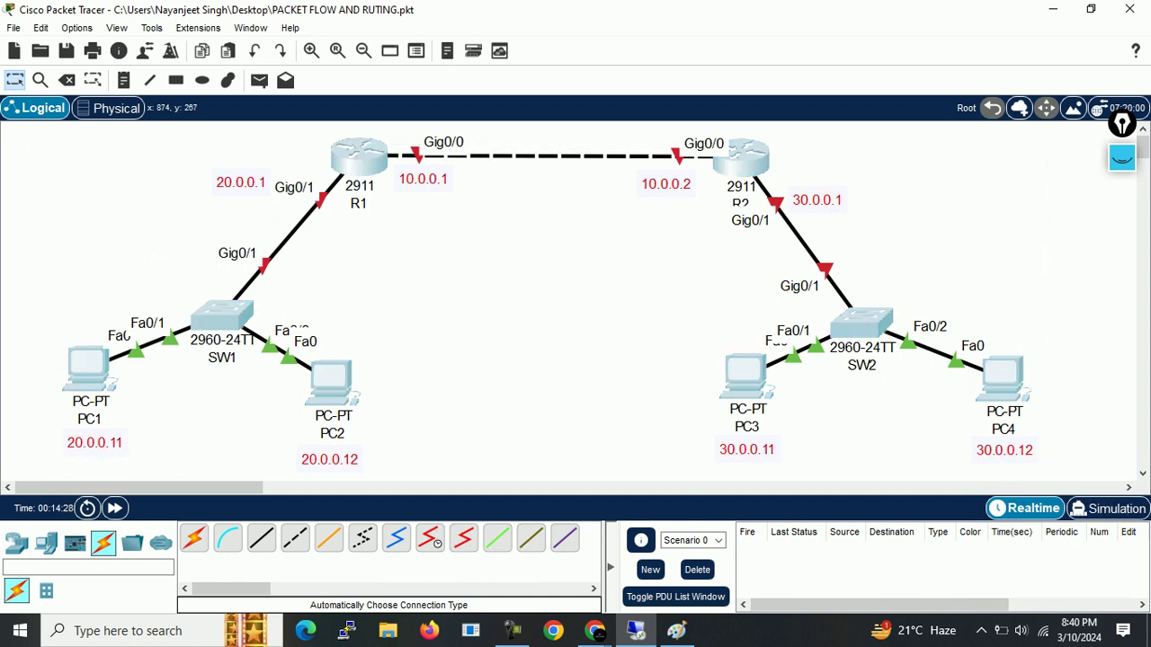
pyautogui.click(1020, 255)
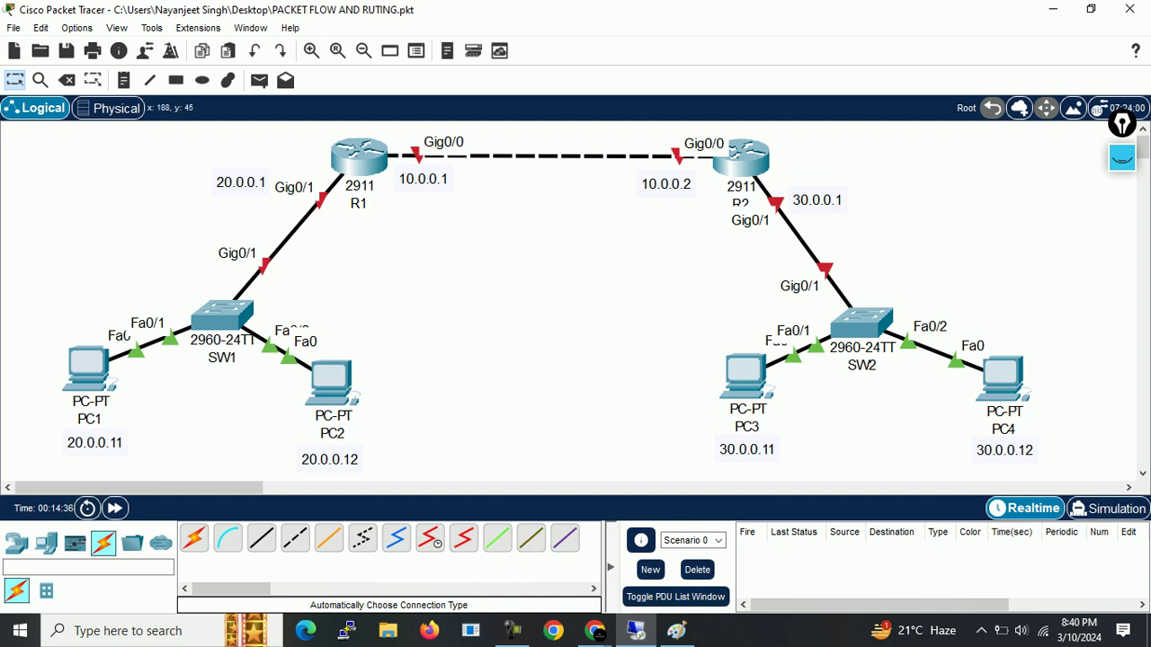
pyautogui.moveTo(30, 337)
pyautogui.mouseDown()
pyautogui.moveTo(141, 480)
pyautogui.moveTo(382, 477)
pyautogui.mouseUp()
pyautogui.click(4, 289)
# Step: Assign PC1 the static IPv4 address 20.0.0.11 with subnet mask 255.0.0.0
pyautogui.click(87, 367)
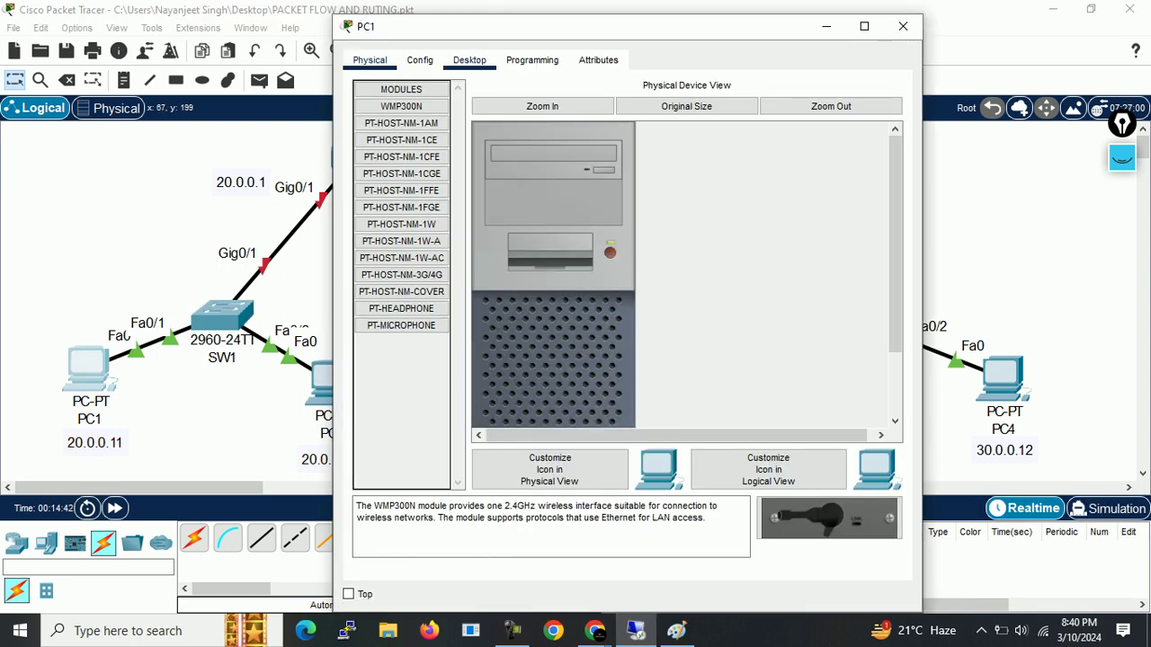
pyautogui.click(468, 61)
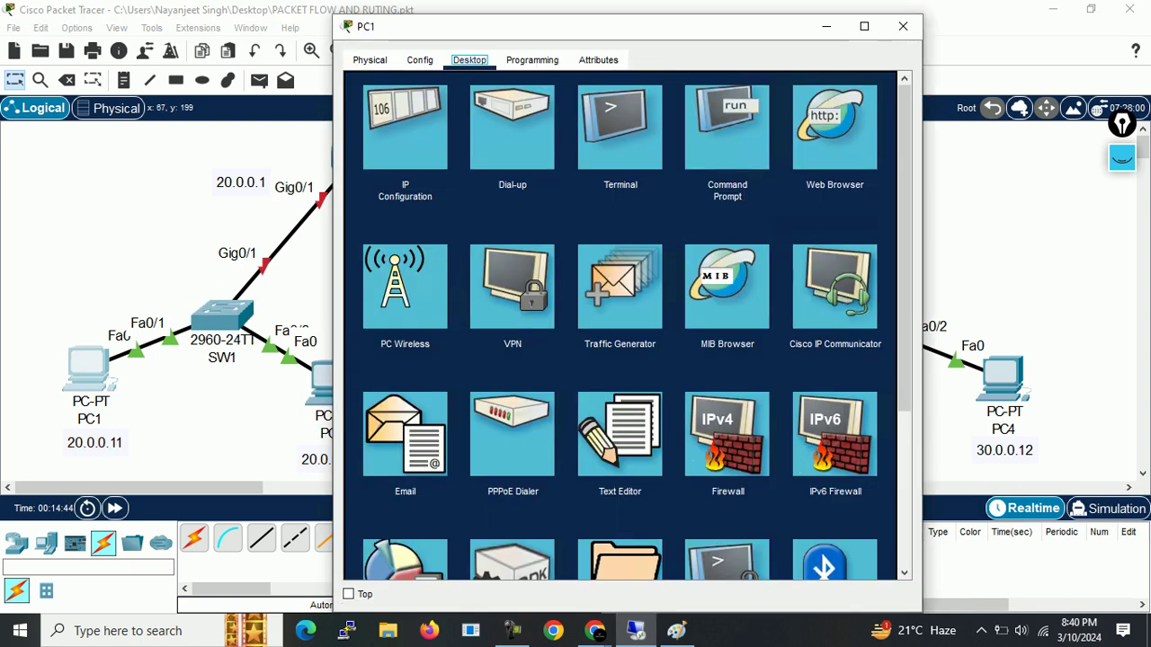
pyautogui.click(405, 126)
pyautogui.click(543, 177)
pyautogui.write('20.0.0.11')
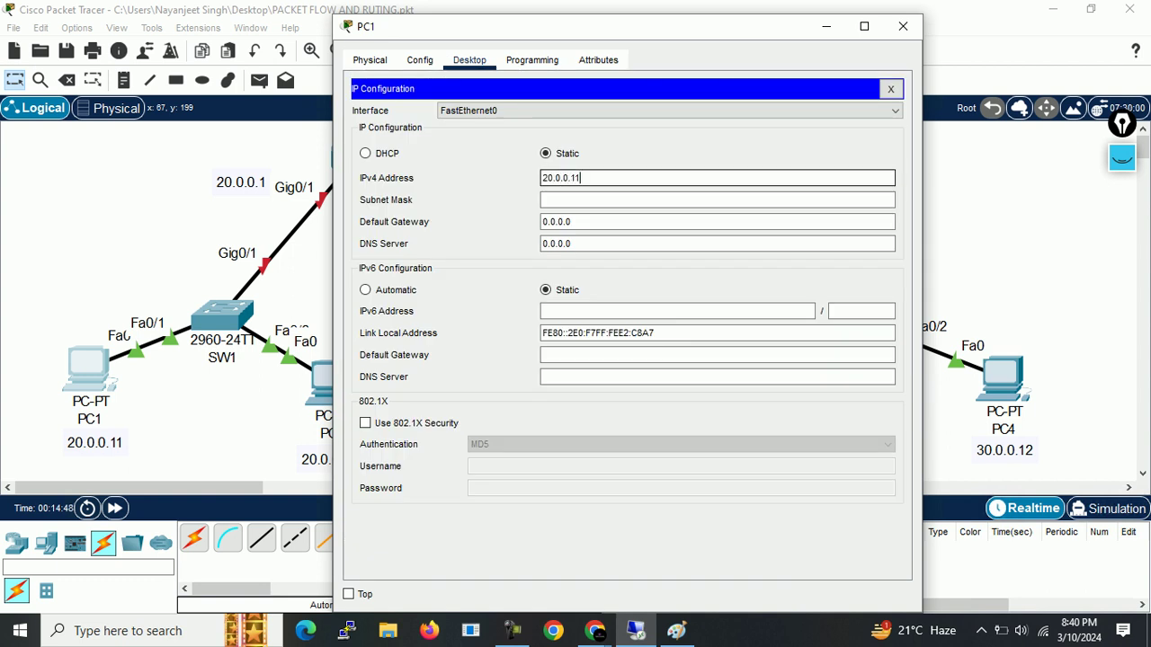
pyautogui.press('Tab')
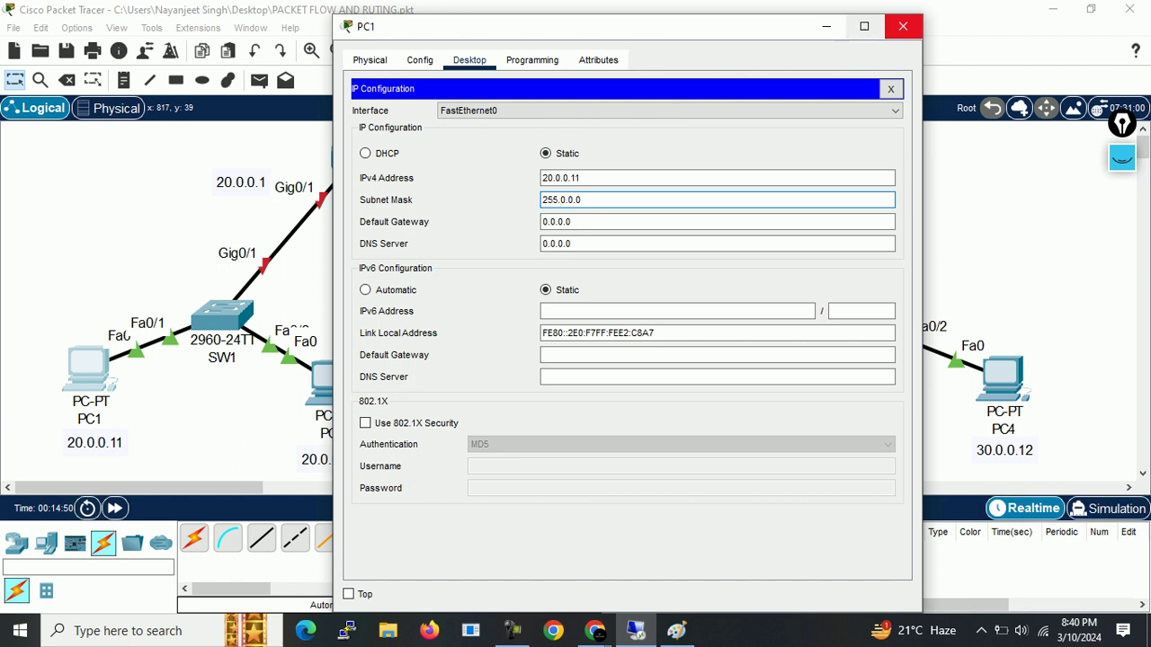
pyautogui.click(903, 26)
# Step: Assign PC2 the static IPv4 address 20.0.0.12 with subnet mask 255.0.0.0
pyautogui.click(331, 380)
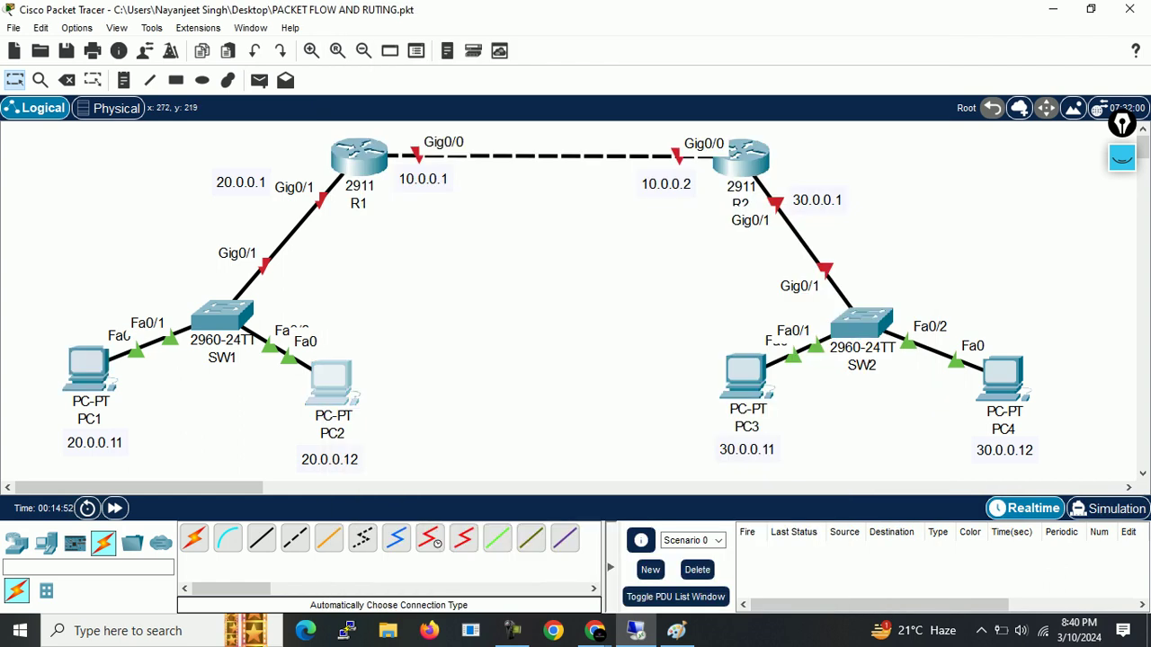
pyautogui.click(470, 60)
pyautogui.click(409, 117)
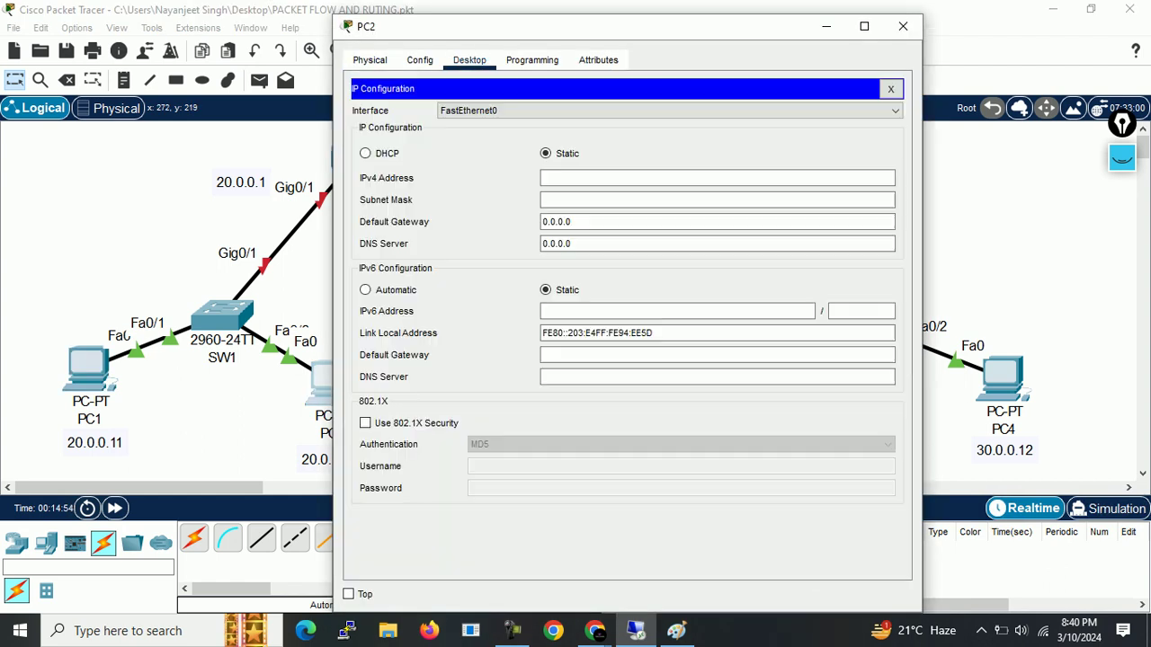
pyautogui.write('20.0.0.12')
pyautogui.click(581, 200)
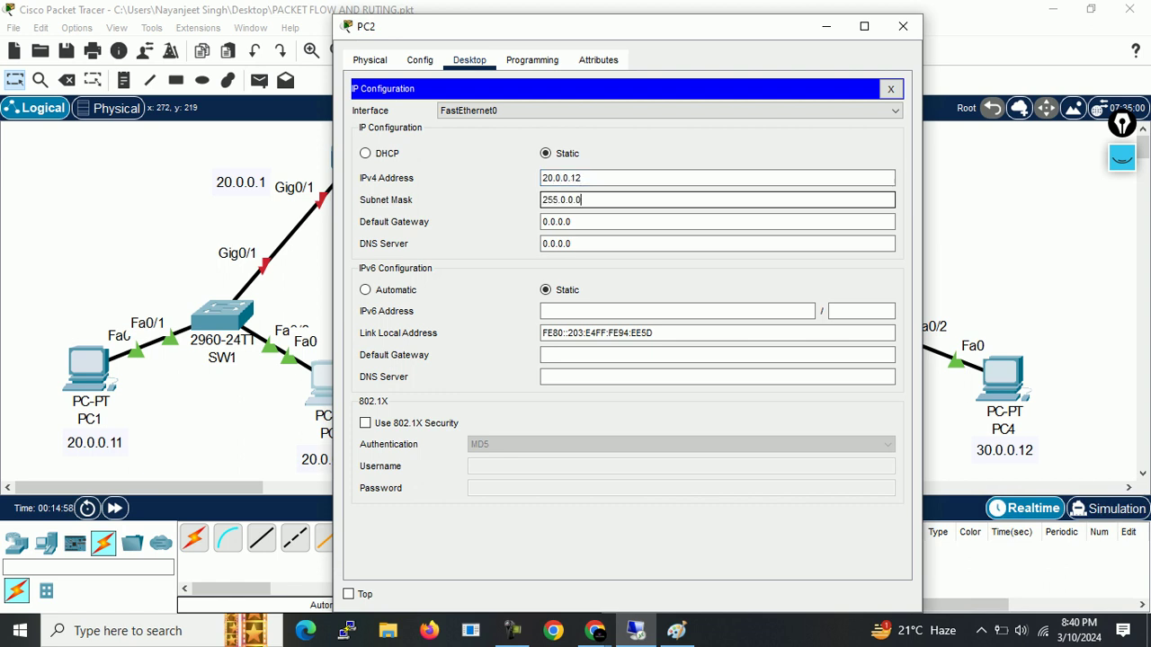
pyautogui.doubleClick(581, 200)
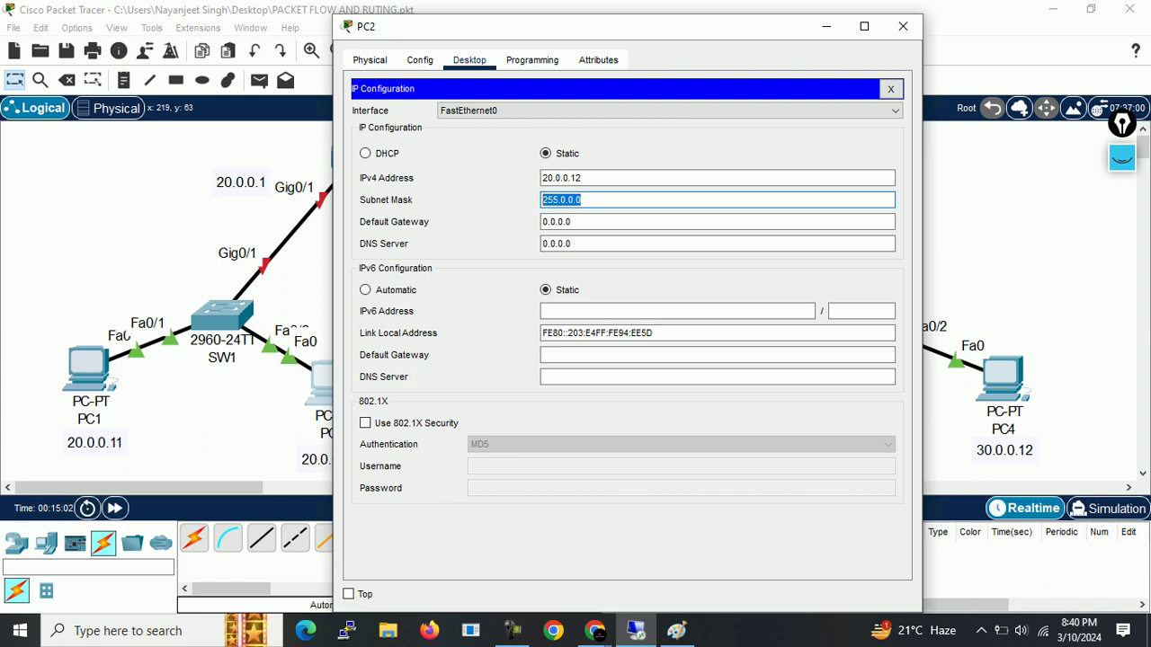
pyautogui.click(581, 200)
pyautogui.moveTo(575, 199); pyautogui.dragTo(541, 200)
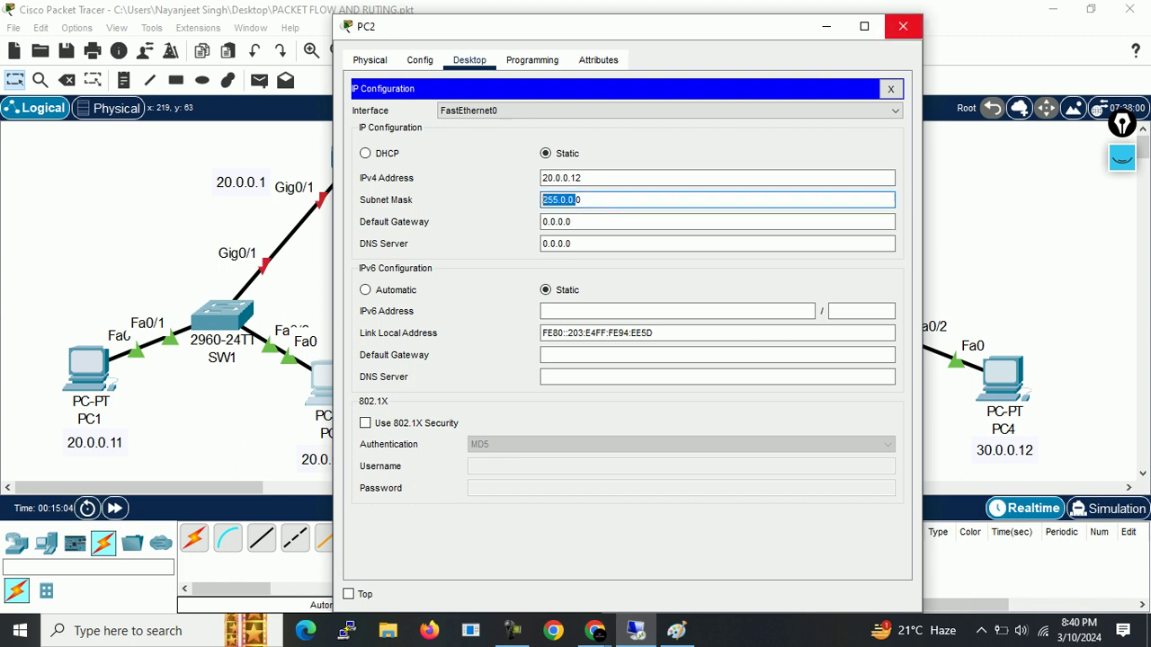
pyautogui.click(903, 26)
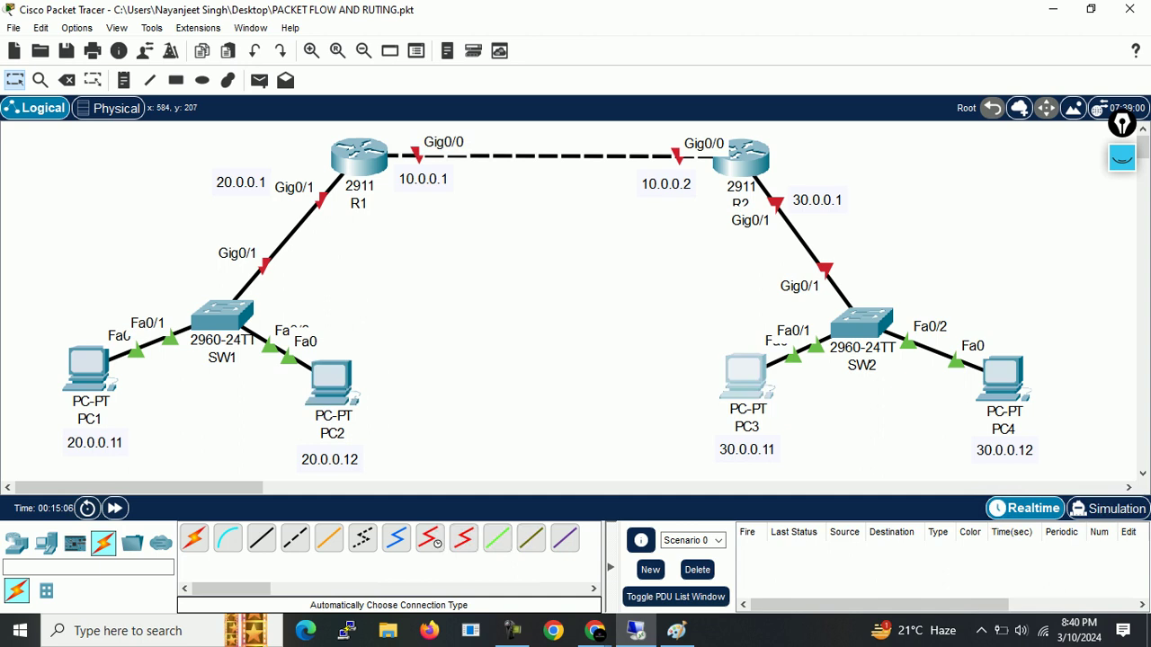
# Step: Assign PC3 its labelled static IPv4 address 30.0.0.11 with subnet mask 255.0.0.0
pyautogui.click(744, 376)
pyautogui.click(470, 59)
pyautogui.click(398, 117)
pyautogui.click(558, 178)
pyautogui.write('30.0.0.10')
pyautogui.press('Tab')
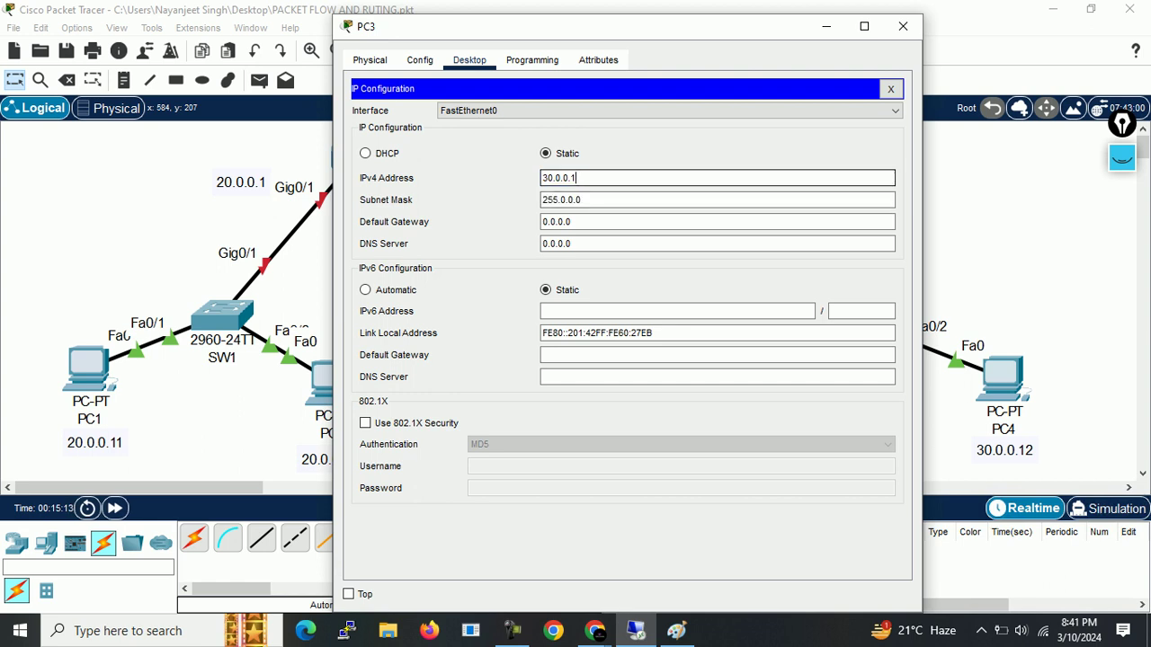
pyautogui.click(903, 26)
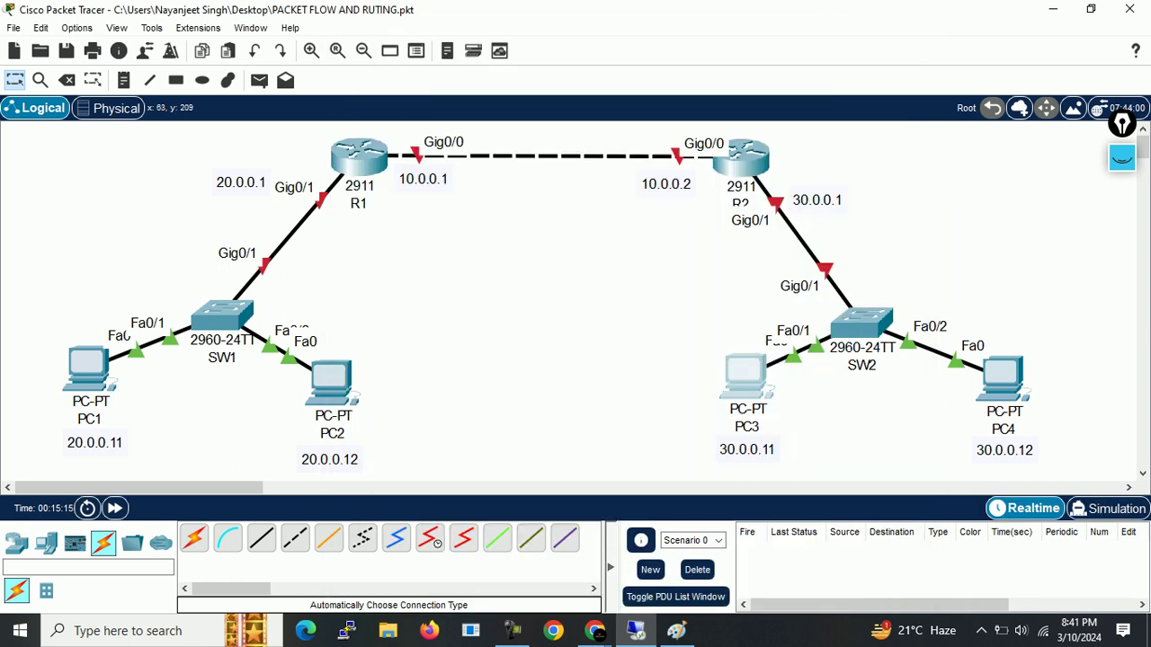
# Step: Check the IP configuration of PC1 and close its window
pyautogui.click(87, 367)
pyautogui.click(405, 167)
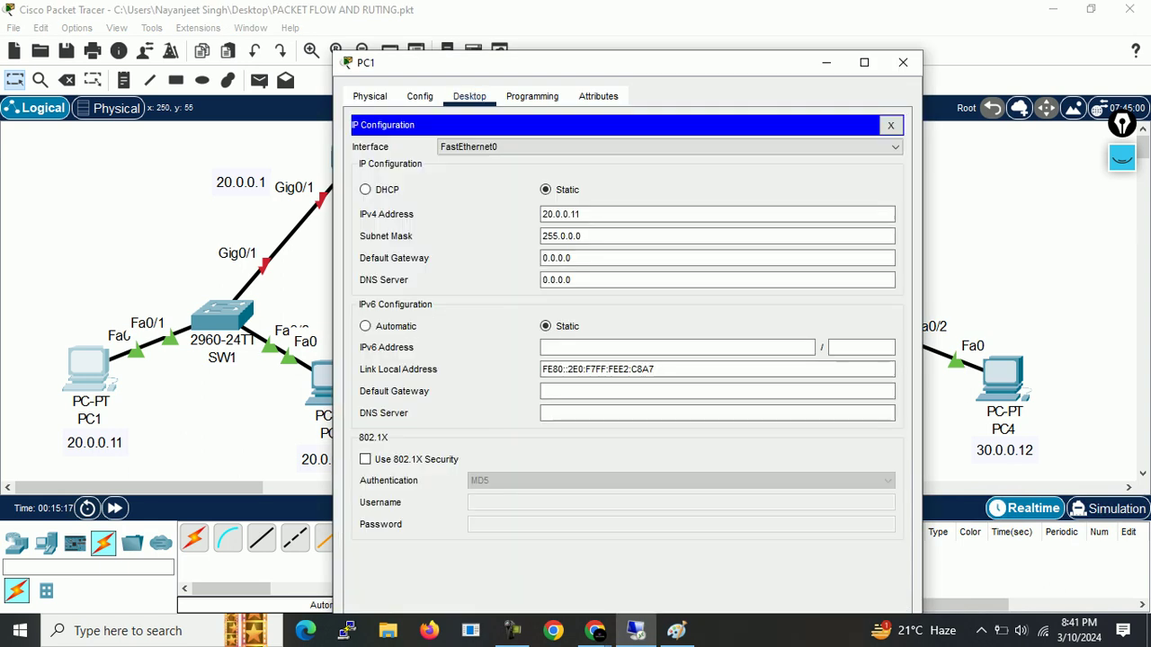
pyautogui.click(903, 62)
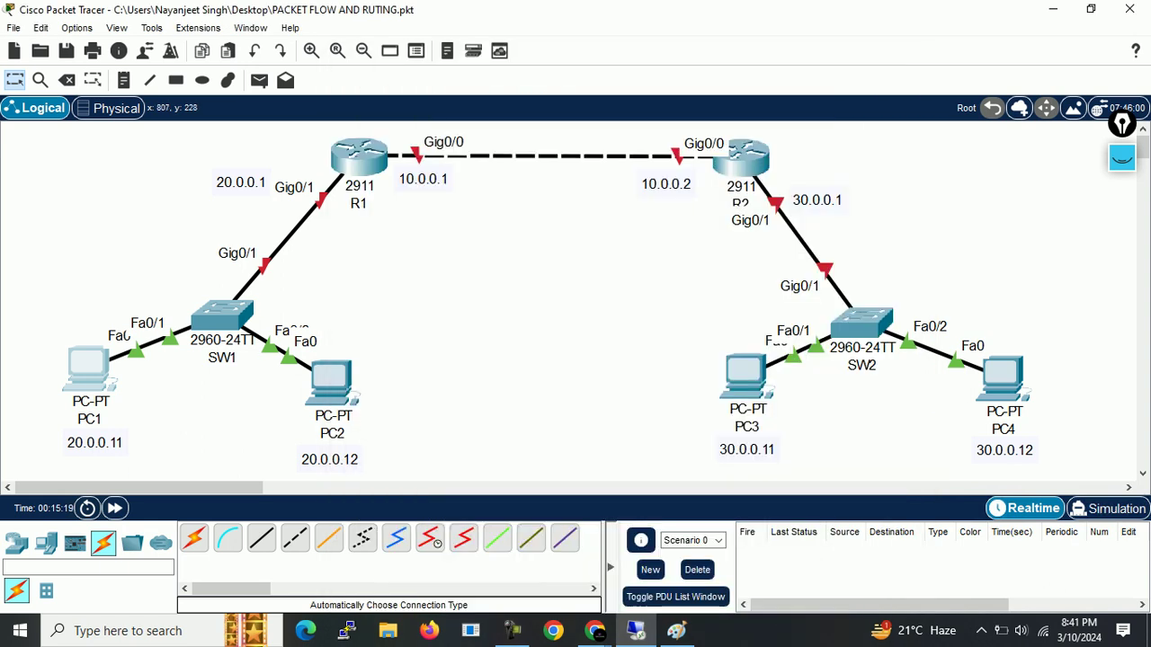
# Step: Assign PC4 the static IPv4 address 30.0.0.12 with subnet mask 255.0.0.0
pyautogui.click(1002, 376)
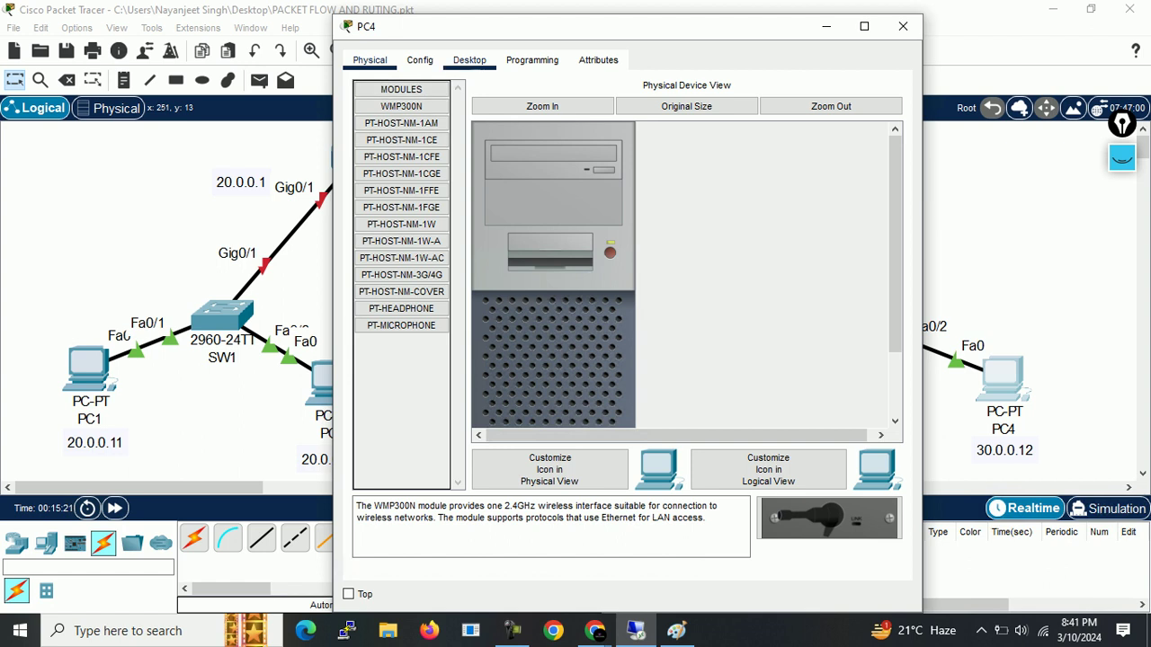
pyautogui.click(470, 59)
pyautogui.click(405, 128)
pyautogui.click(716, 177)
pyautogui.write('30.0.0.12')
pyautogui.press('Tab')
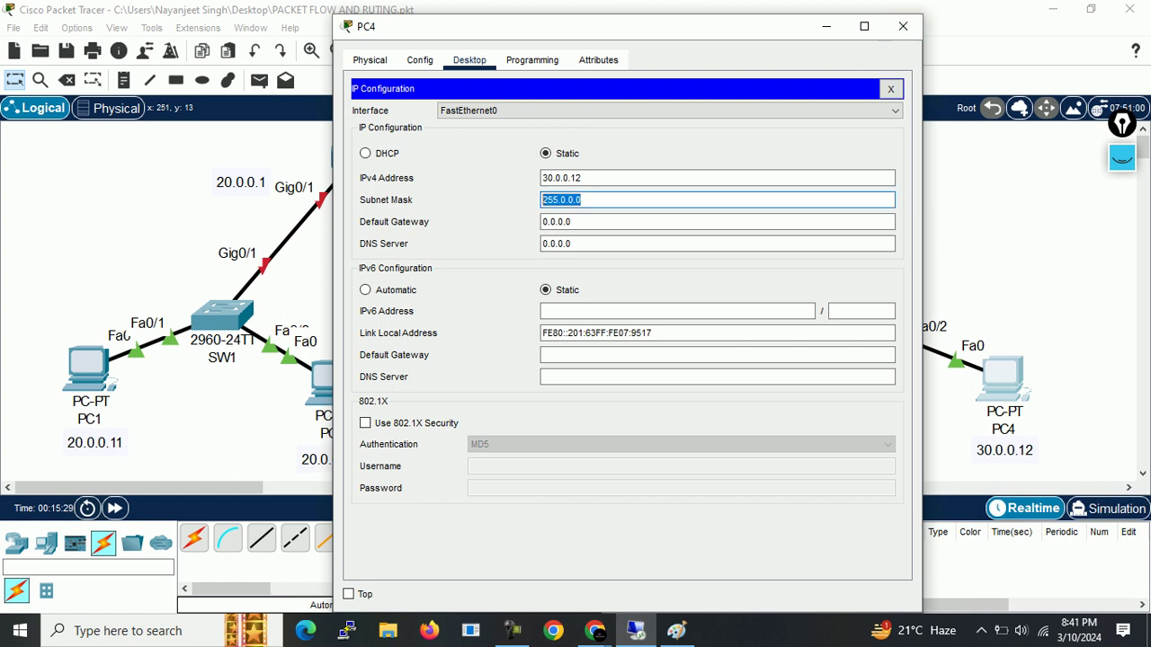
pyautogui.click(903, 26)
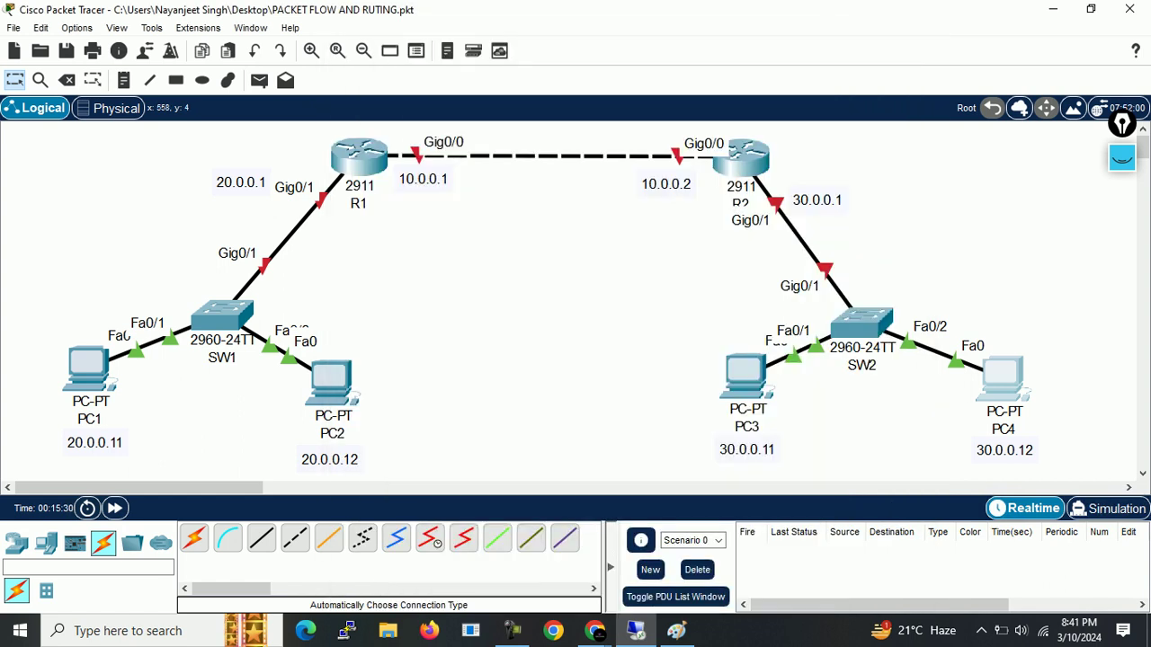
pyautogui.moveTo(42, 449); pyautogui.dragTo(267, 347)
pyautogui.moveTo(267, 450); pyautogui.dragTo(470, 476)
pyautogui.moveTo(681, 342); pyautogui.dragTo(1039, 459)
pyautogui.moveTo(125, 259); pyautogui.dragTo(251, 352)
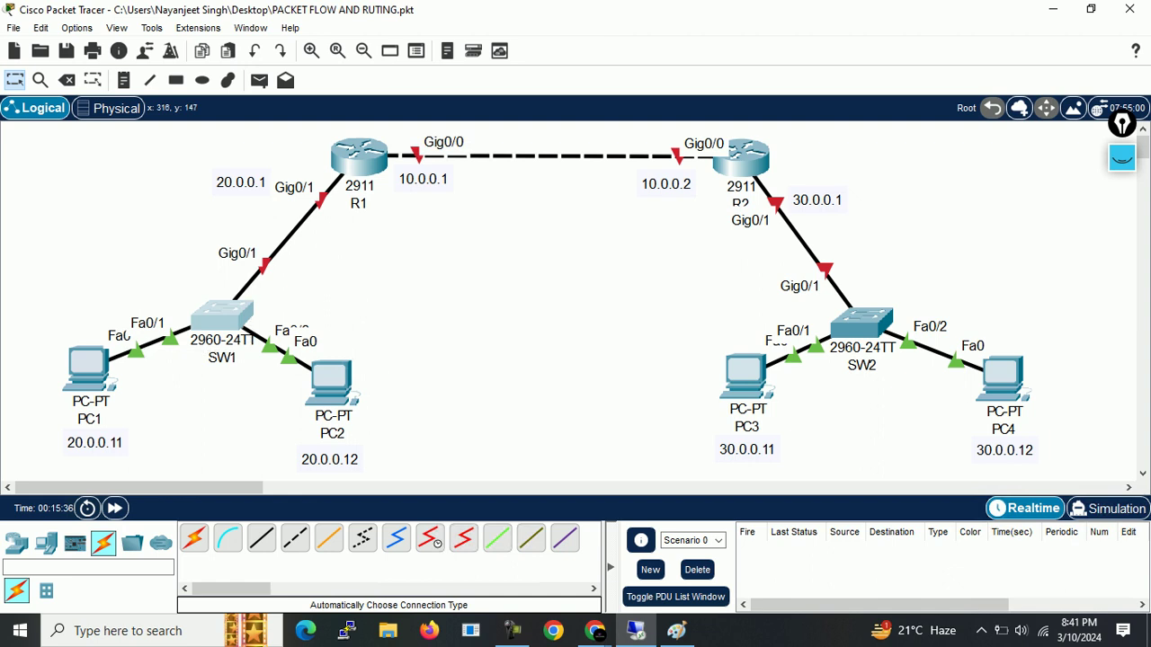
pyautogui.click(14, 367)
pyautogui.moveTo(290, 128); pyautogui.dragTo(770, 200)
pyautogui.moveTo(32, 358); pyautogui.dragTo(1088, 436)
pyautogui.moveTo(210, 138); pyautogui.dragTo(874, 208)
pyautogui.moveTo(122, 243); pyautogui.dragTo(194, 322)
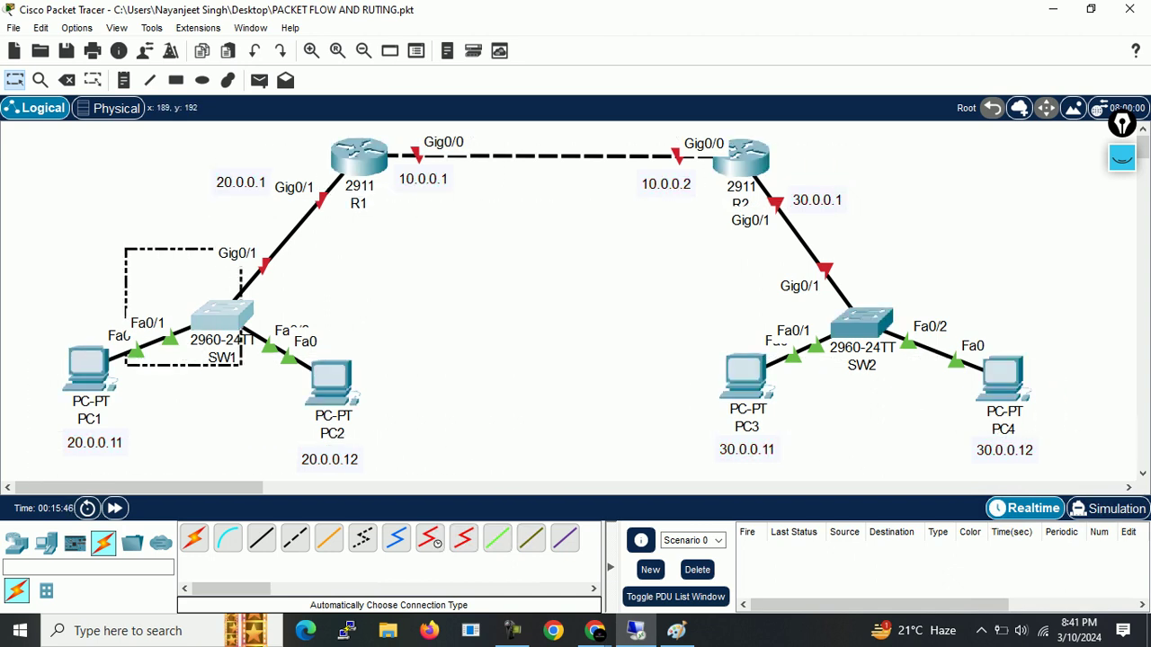
pyautogui.moveTo(767, 286); pyautogui.dragTo(913, 349)
pyautogui.moveTo(154, 281); pyautogui.dragTo(282, 315)
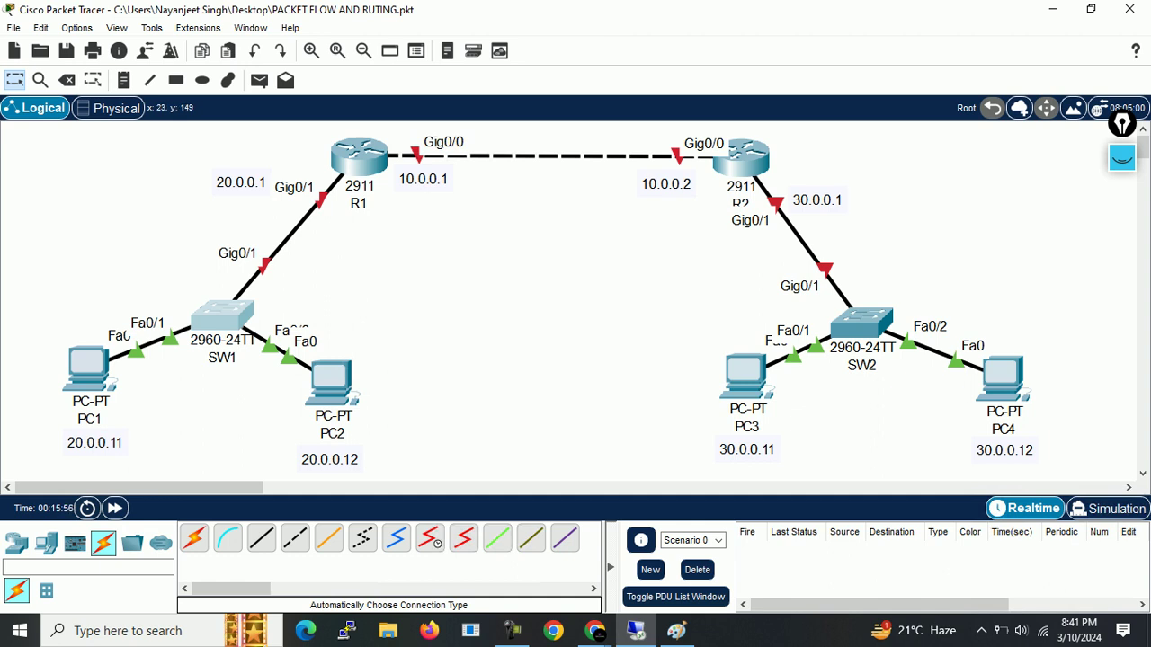
# Step: View router R1's command-line interface and close the router's window
pyautogui.click(359, 158)
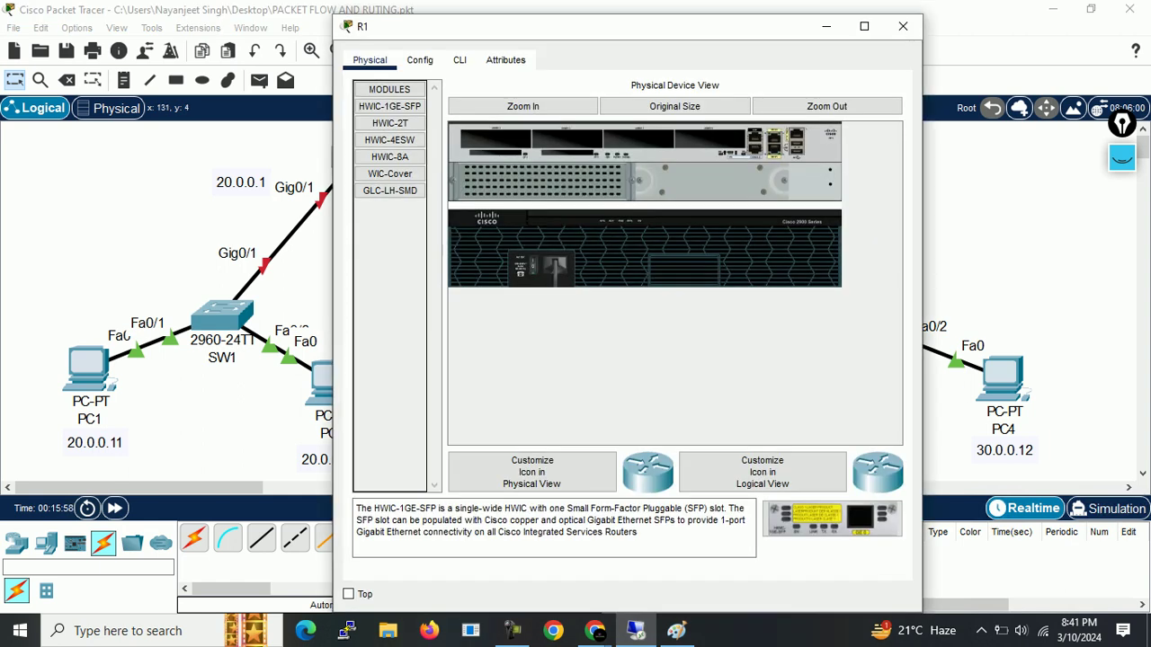
pyautogui.click(460, 59)
pyautogui.moveTo(594, 26); pyautogui.dragTo(617, 13)
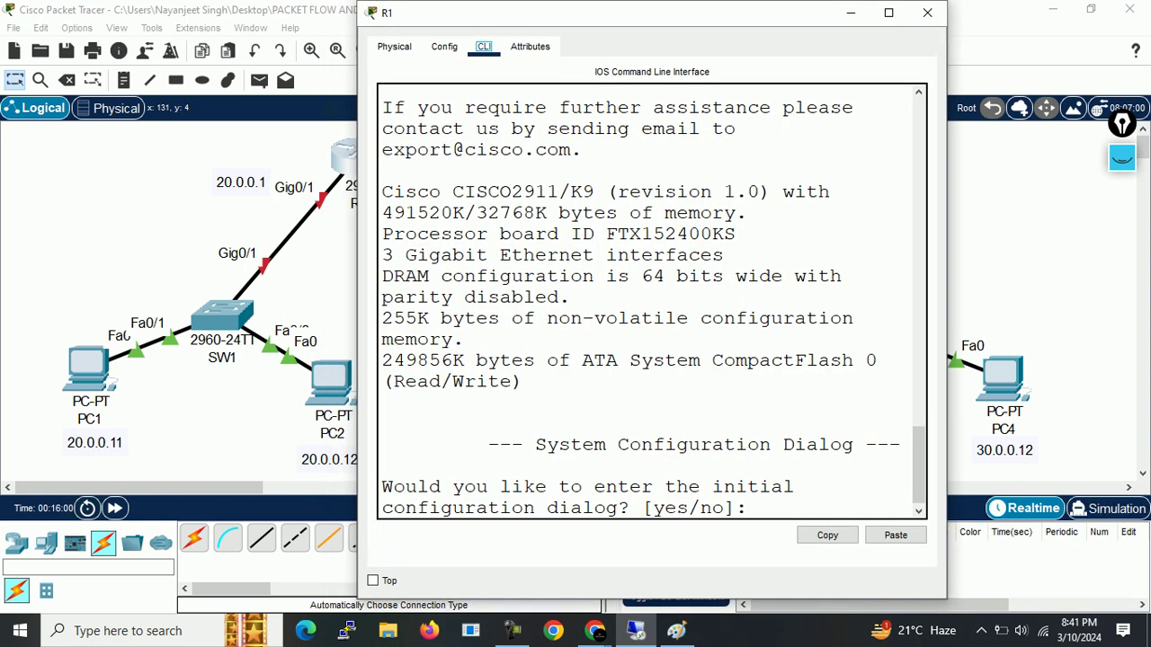
pyautogui.click(927, 13)
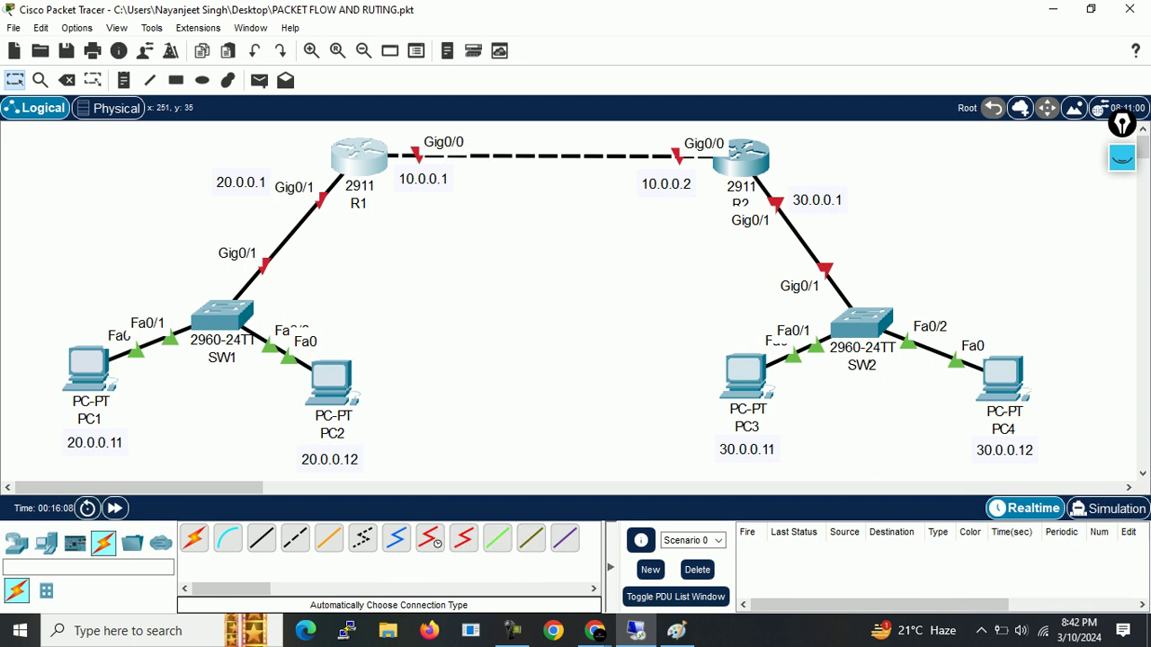
# Step: Reopen the command-line interface of router R1
pyautogui.moveTo(67, 151); pyautogui.dragTo(1131, 484)
pyautogui.click(667, 136)
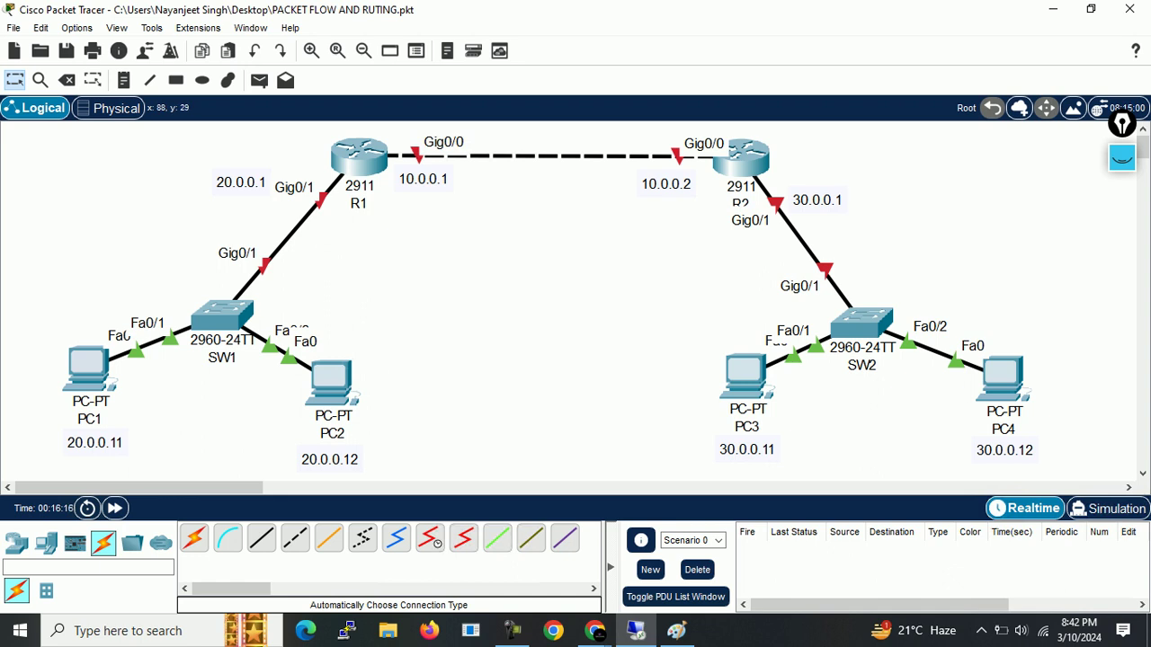
pyautogui.click(359, 157)
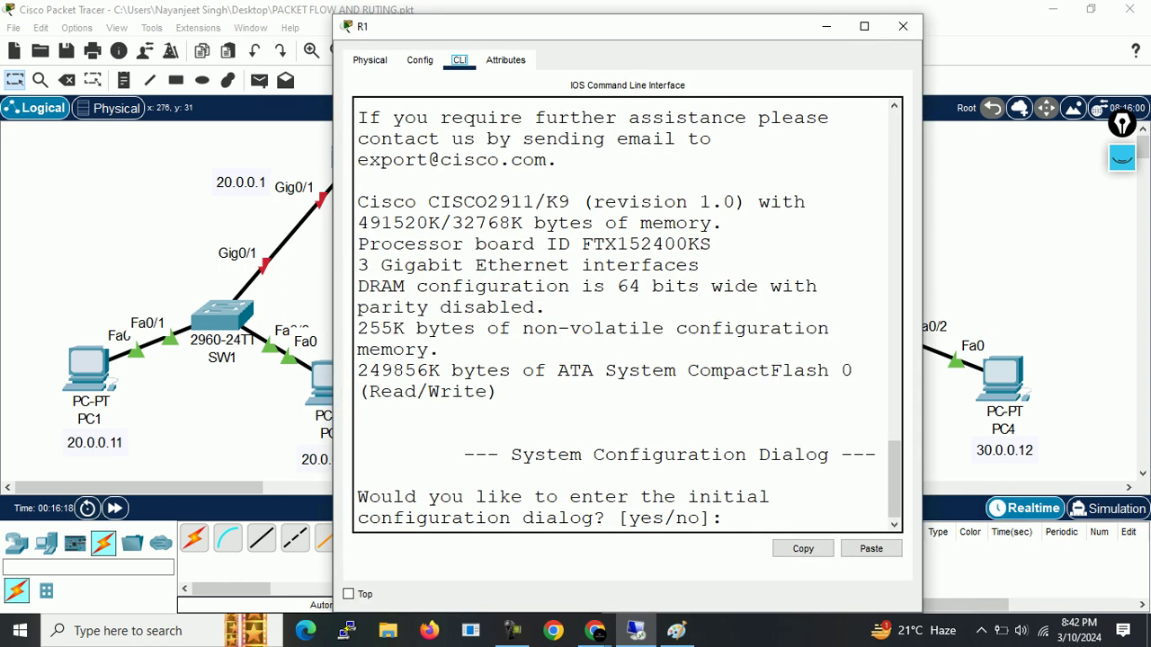
# Step: Mark the CLI heading in R1's window with a freehand box and arrow, and clear the annotations
pyautogui.click(1123, 158)
pyautogui.click(1123, 209)
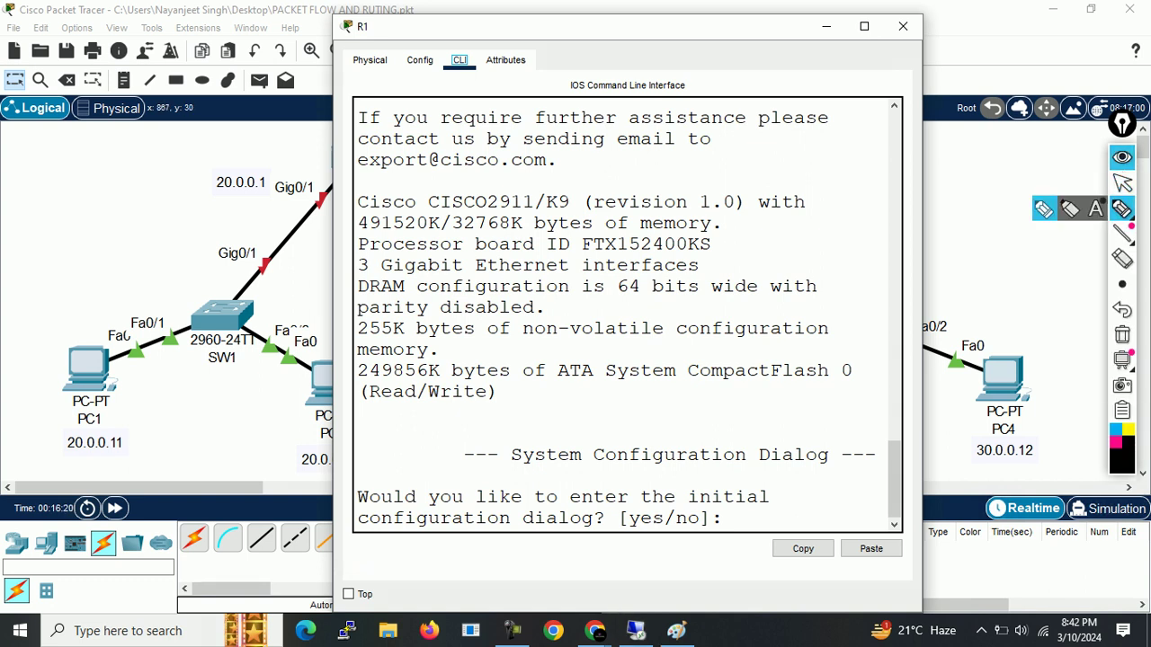
pyautogui.moveTo(435, 48)
pyautogui.mouseDown()
pyautogui.moveTo(472, 48)
pyautogui.moveTo(479, 82)
pyautogui.moveTo(430, 45)
pyautogui.mouseUp()
pyautogui.moveTo(462, 94); pyautogui.dragTo(452, 72)
pyautogui.moveTo(452, 72); pyautogui.dragTo(476, 90)
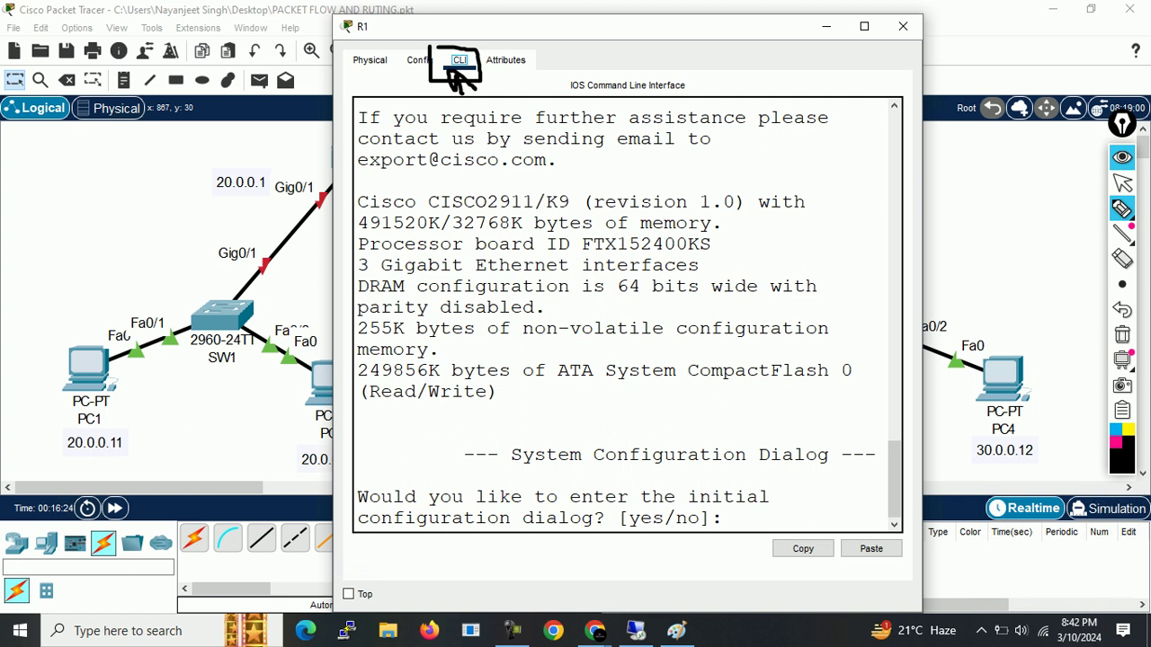
pyautogui.click(1122, 334)
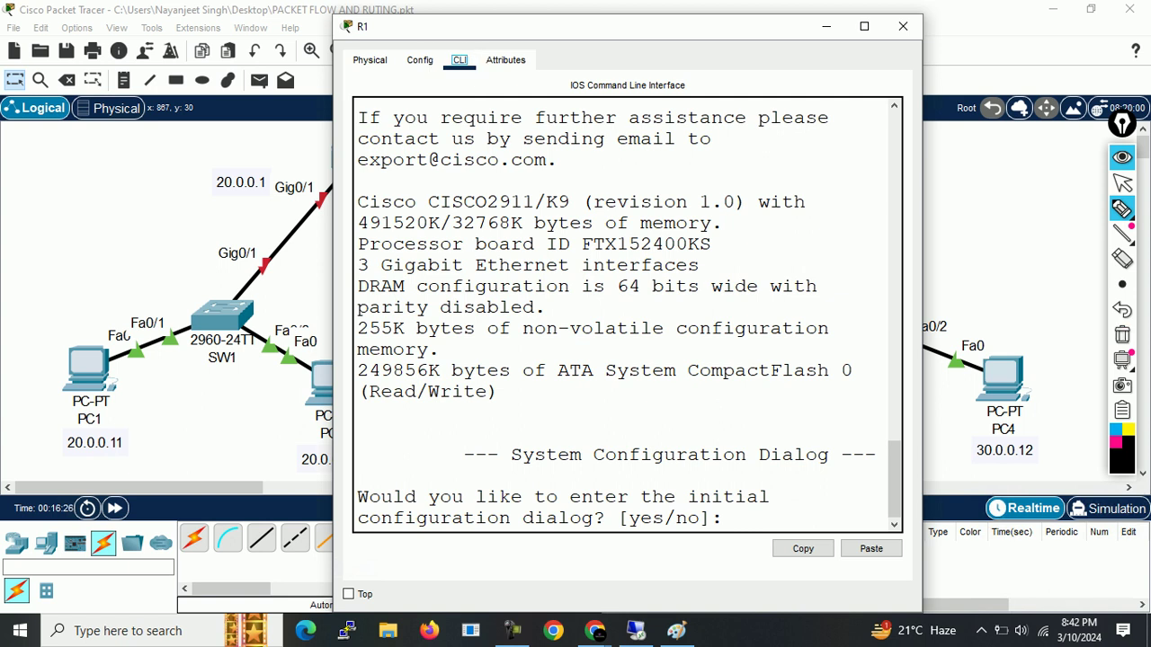
# Step: Leave the annotation pen for the normal pointer and maximize R1's command-line window
pyautogui.click(1122, 183)
pyautogui.moveTo(451, 201)
pyautogui.mouseDown()
pyautogui.moveTo(727, 223)
pyautogui.moveTo(879, 461)
pyautogui.mouseUp()
pyautogui.click(865, 25)
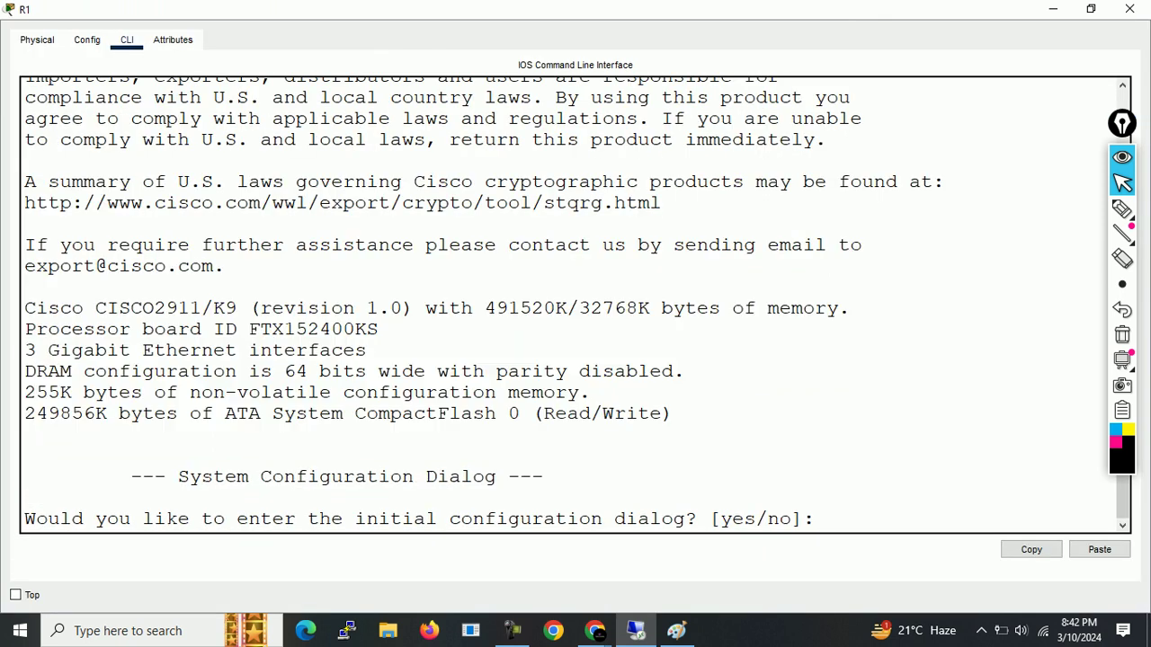
# Step: Decline the initial configuration dialog on router R1 by answering no
pyautogui.moveTo(47, 519); pyautogui.dragTo(638, 519)
pyautogui.click(721, 519)
pyautogui.write('no')
pyautogui.press('Return')
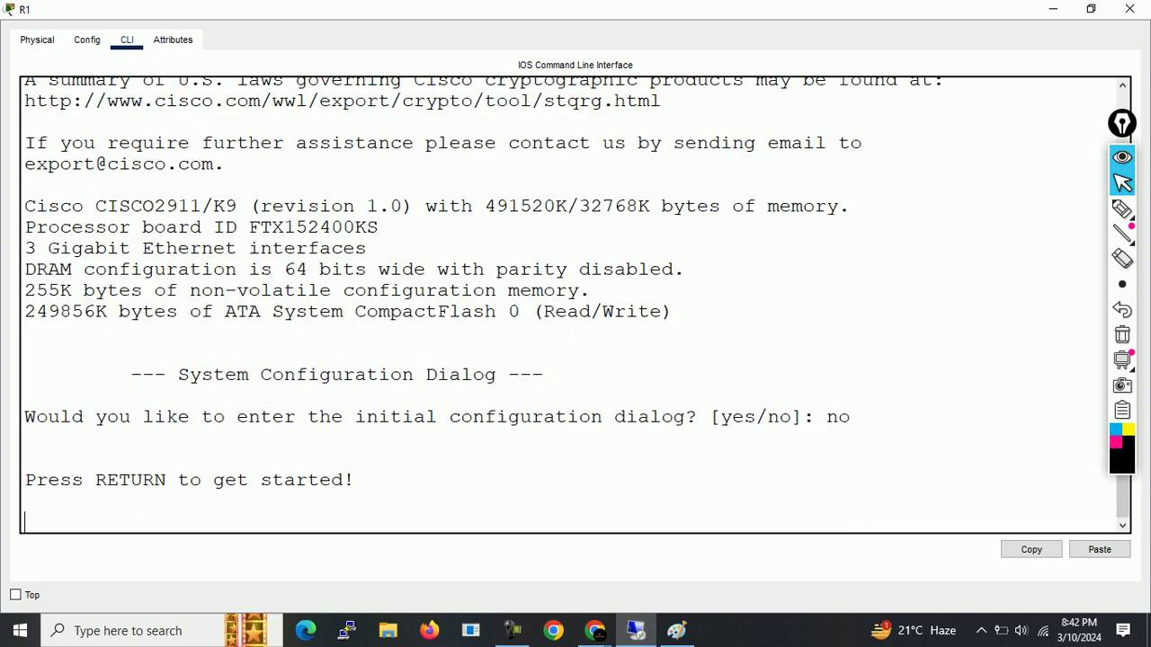
# Step: Restore R1's window from full screen, widen it, and minimize it to uncover the topology
pyautogui.press('super+Down')
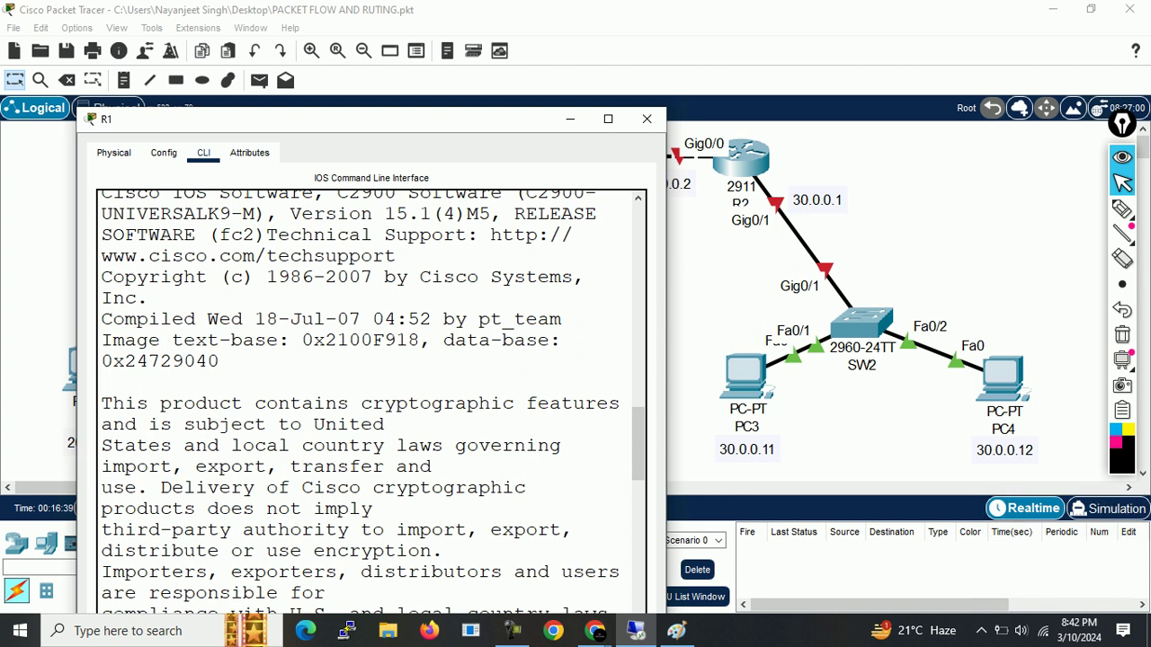
pyautogui.moveTo(666, 360); pyautogui.dragTo(1033, 360)
pyautogui.moveTo(555, 108); pyautogui.dragTo(709, 201)
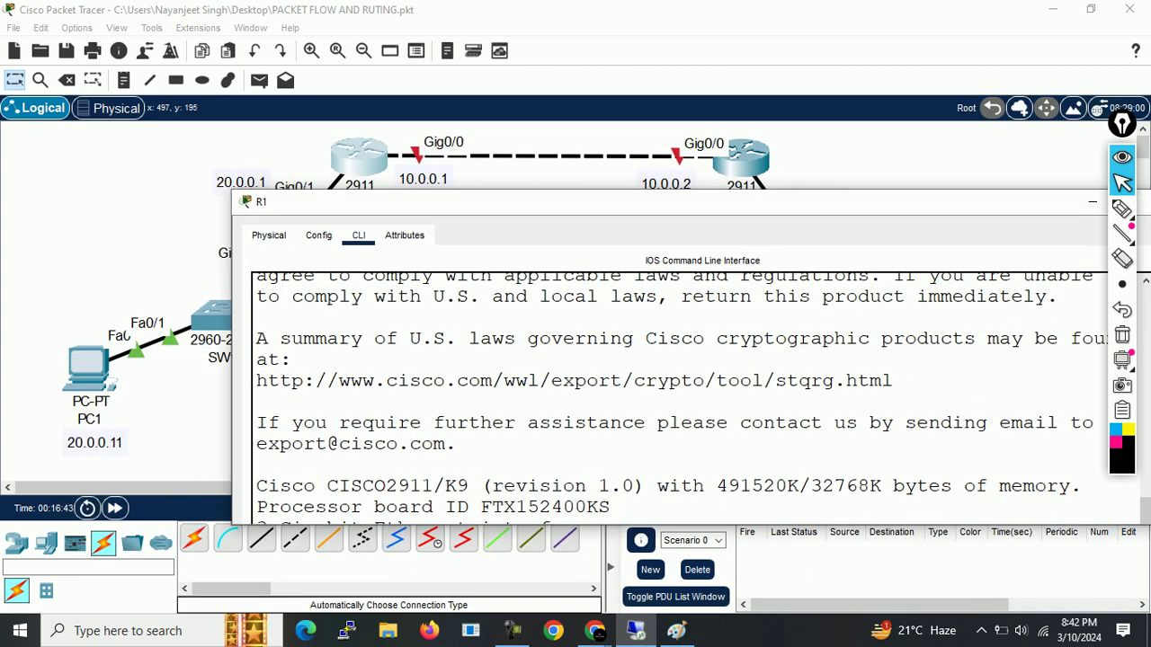
pyautogui.click(1091, 202)
# Step: Circle R1's Gig0/1 and Gig0/0 interface labels with the annotation pen and clear the marks
pyautogui.moveTo(1122, 234)
pyautogui.click(1122, 209)
pyautogui.moveTo(299, 167)
pyautogui.mouseDown()
pyautogui.moveTo(266, 207)
pyautogui.moveTo(317, 184)
pyautogui.moveTo(272, 166)
pyautogui.mouseUp()
pyautogui.moveTo(461, 124)
pyautogui.mouseDown()
pyautogui.moveTo(417, 162)
pyautogui.moveTo(454, 122)
pyautogui.moveTo(440, 123)
pyautogui.mouseUp()
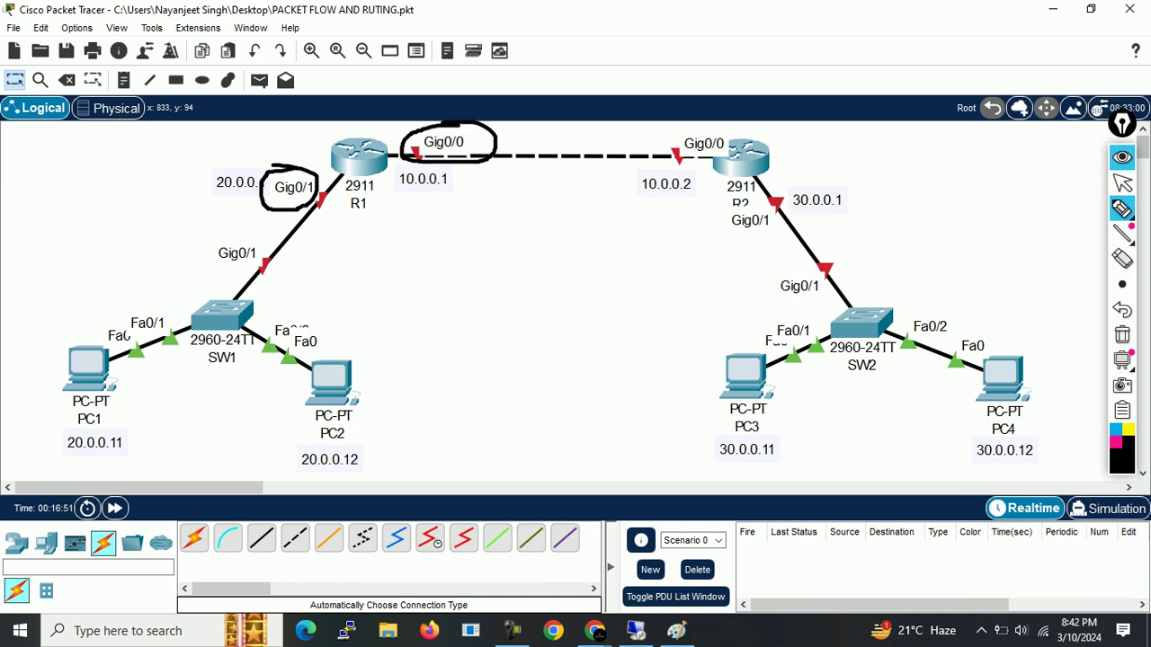
pyautogui.click(1122, 336)
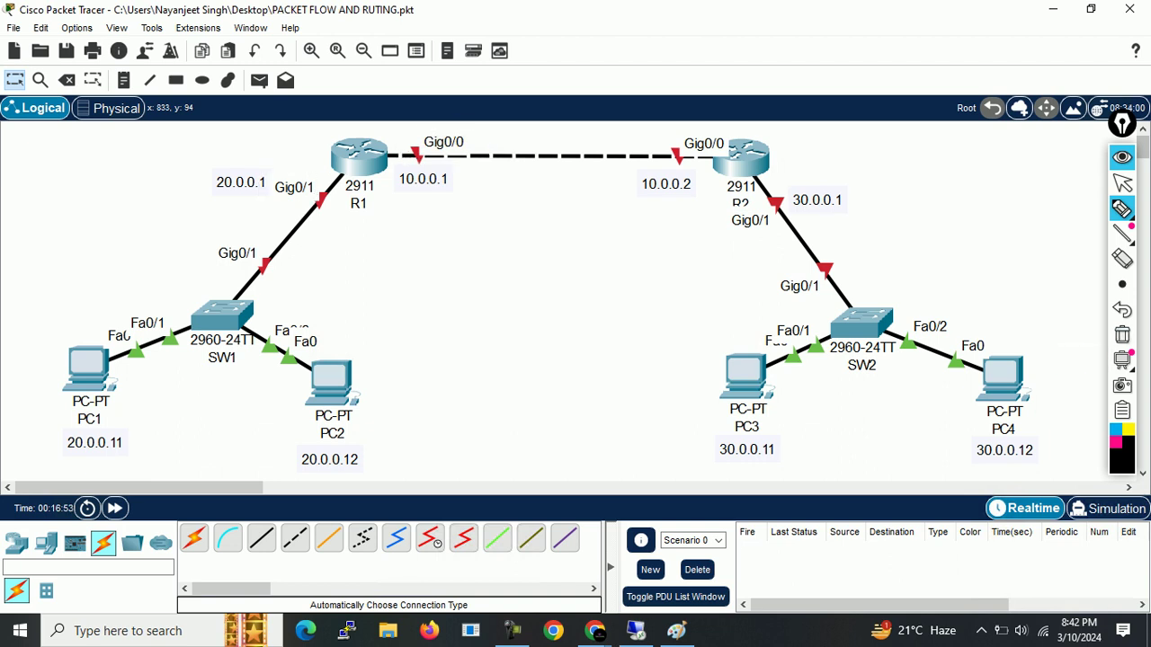
# Step: Draw pen marks from R1's interface labels to 10.0.0.1 and 20.0.0.1, clear them, and return to the normal pointer
pyautogui.moveTo(460, 142); pyautogui.dragTo(439, 164)
pyautogui.moveTo(311, 178)
pyautogui.mouseDown()
pyautogui.moveTo(284, 132)
pyautogui.moveTo(238, 161)
pyautogui.mouseUp()
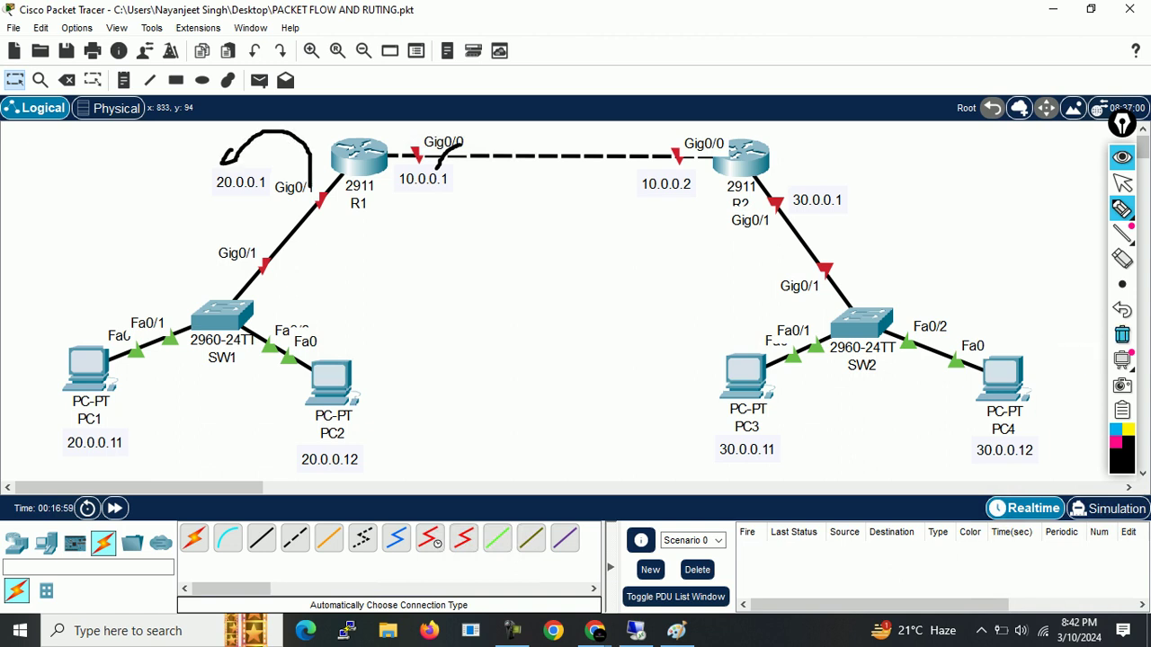
pyautogui.click(1123, 335)
pyautogui.click(1122, 183)
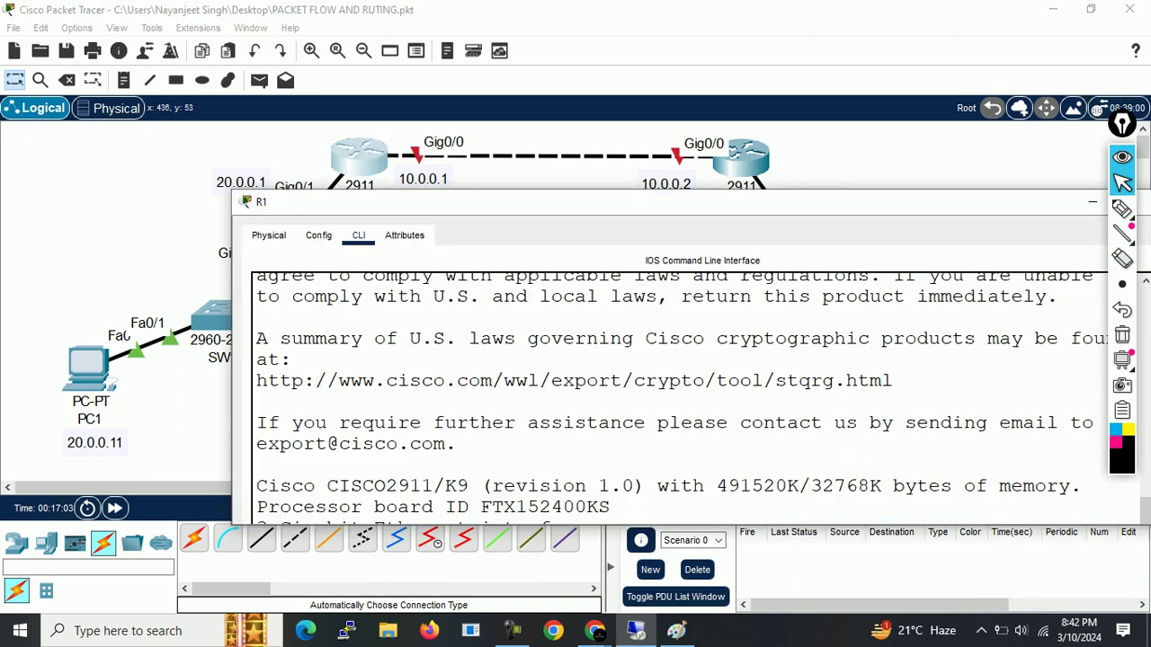
# Step: Start R1's command-line session at the Router> prompt and reposition its window
pyautogui.moveTo(392, 202); pyautogui.dragTo(472, 155)
pyautogui.press('Return')
pyautogui.press('Return')
pyautogui.press('Return')
pyautogui.press('Return')
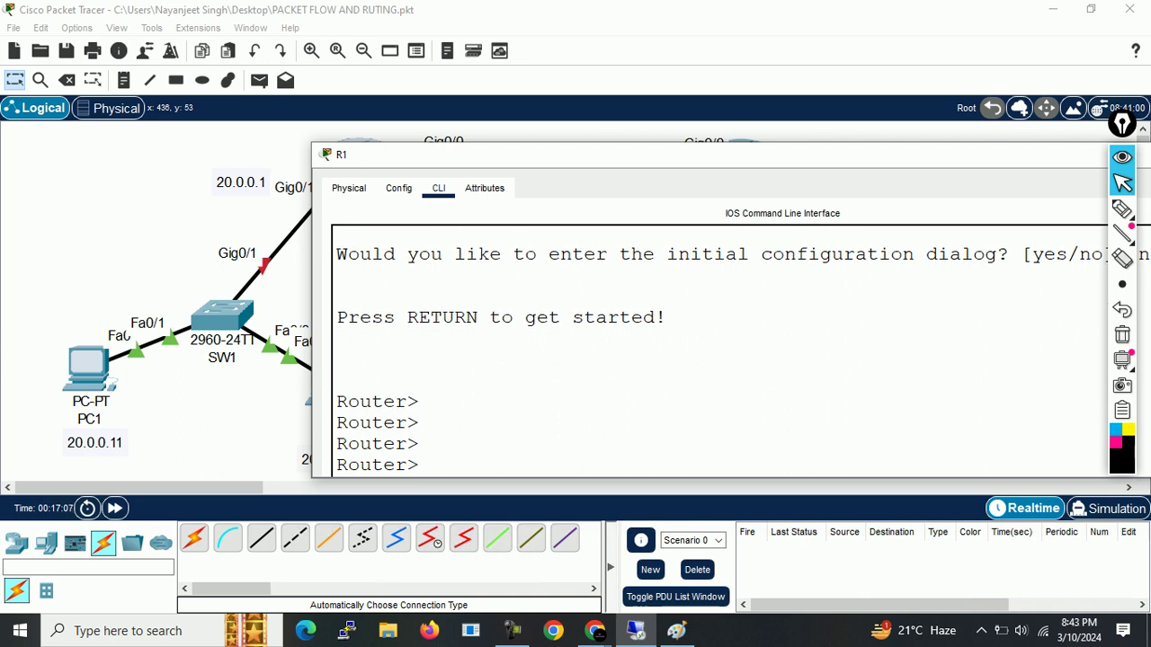
pyautogui.moveTo(709, 154)
pyautogui.mouseDown()
pyautogui.moveTo(701, 105)
pyautogui.moveTo(481, 102)
pyautogui.mouseUp()
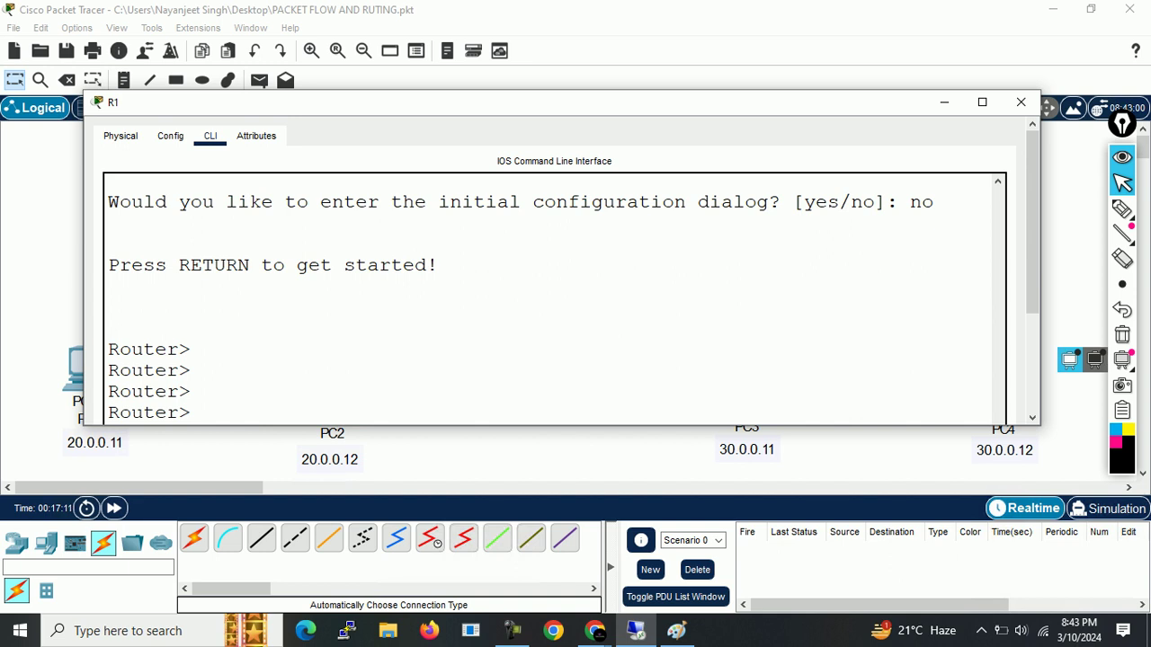
pyautogui.press('Return')
pyautogui.press('Return')
pyautogui.press('Return')
pyautogui.press('Return')
# Step: Move R1's window beside the left-hand network and enter privileged mode with the enable command
pyautogui.moveTo(481, 102); pyautogui.dragTo(848, 112)
pyautogui.moveTo(559, 344); pyautogui.dragTo(476, 345)
pyautogui.click(560, 344)
pyautogui.moveTo(559, 344); pyautogui.dragTo(476, 344)
pyautogui.click(559, 345)
pyautogui.write('enable')
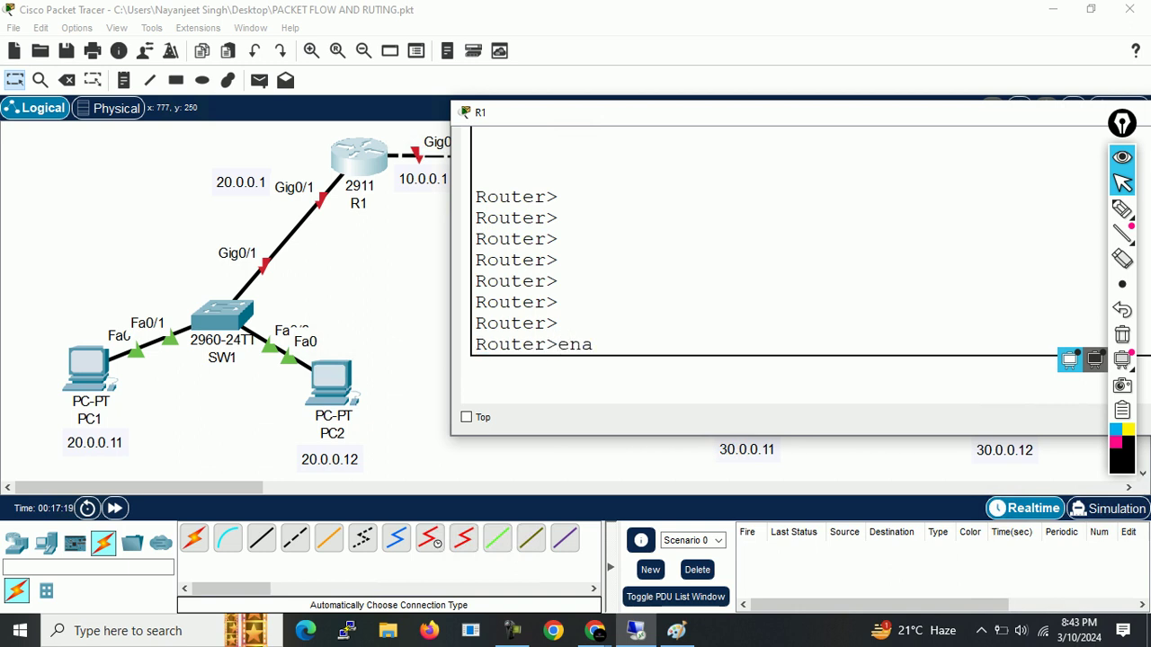
pyautogui.press('Return')
pyautogui.press('Return')
pyautogui.press('Return')
pyautogui.press('Return')
pyautogui.press('Return')
# Step: Enter global configuration mode with conf t and set the router's hostname to R1
pyautogui.write('conf t')
pyautogui.press('Return')
pyautogui.press('Return')
pyautogui.press('Return')
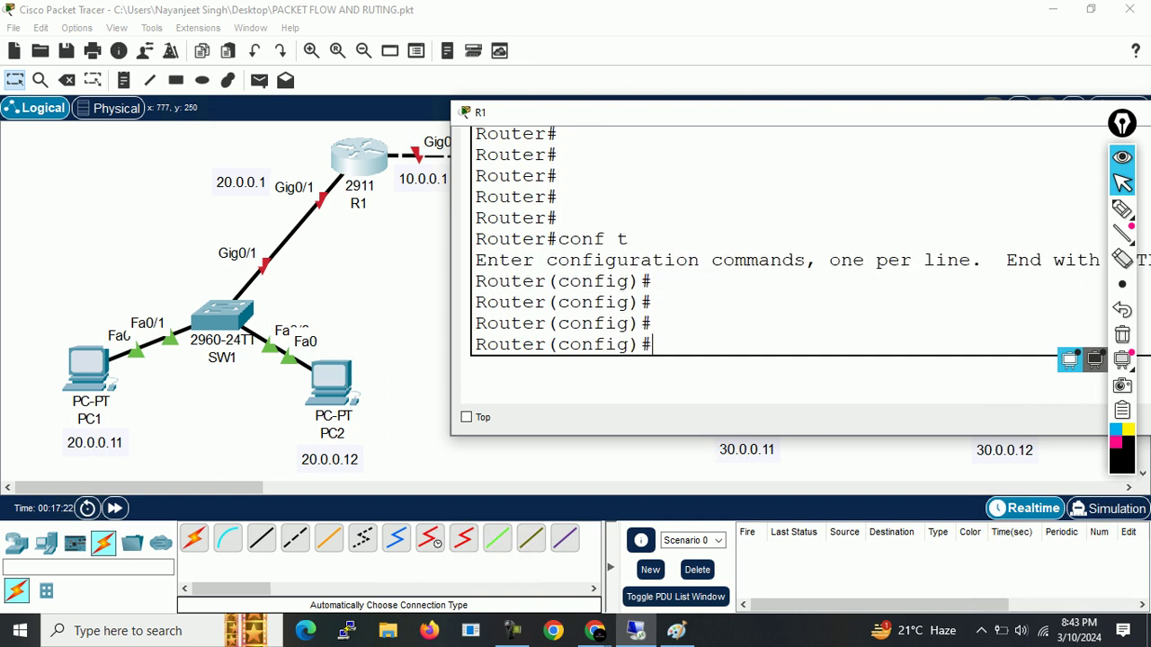
pyautogui.write('hostname')
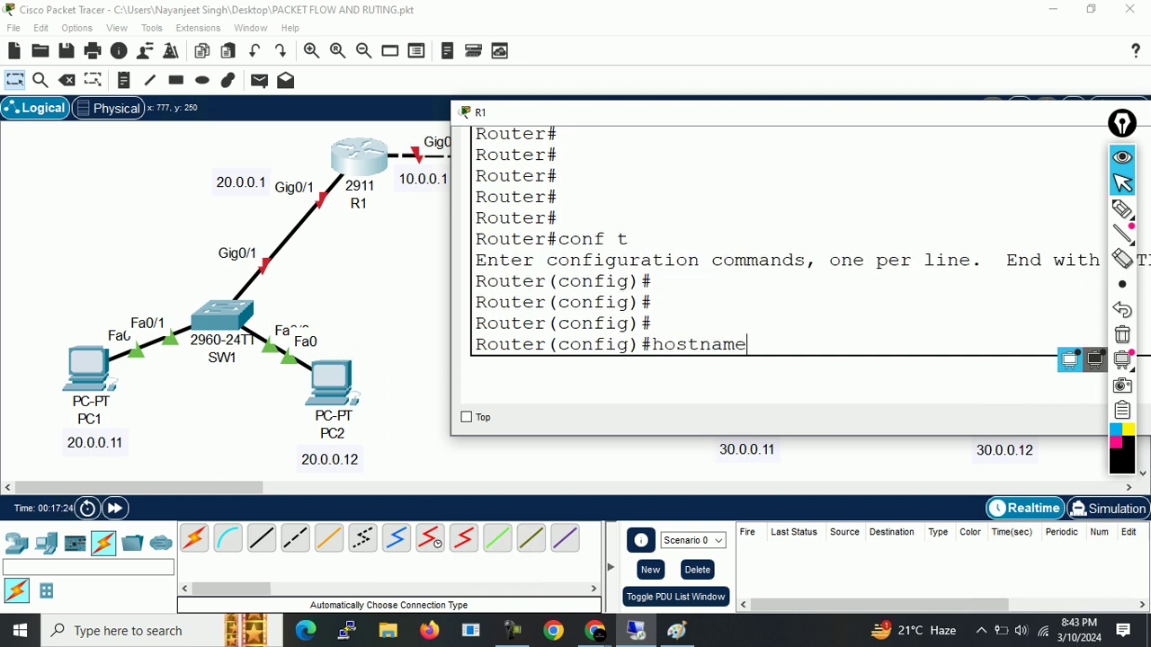
pyautogui.write(' R1')
pyautogui.press('Return')
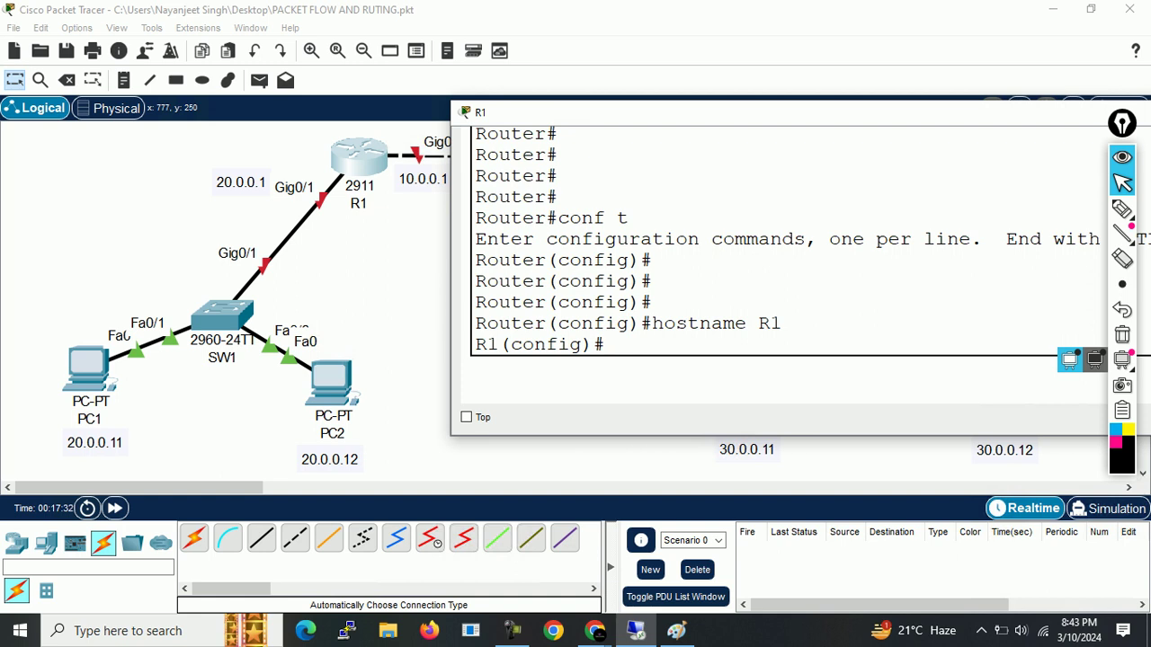
# Step: Highlight the hostname R1 command in the terminal output to review it
pyautogui.moveTo(651, 323); pyautogui.dragTo(782, 323)
pyautogui.click(782, 323)
pyautogui.moveTo(651, 323); pyautogui.dragTo(772, 323)
pyautogui.click(781, 323)
pyautogui.moveTo(475, 323); pyautogui.dragTo(723, 323)
pyautogui.click(723, 323)
pyautogui.moveTo(639, 323); pyautogui.dragTo(782, 322)
pyautogui.click(782, 323)
# Step: Enter interface configuration mode for g0/1 on R1
pyautogui.write('INTER')
pyautogui.press('BackSpace')
pyautogui.press('BackSpace')
pyautogui.press('BackSpace')
pyautogui.press('BackSpace')
pyautogui.press('BackSpace')
pyautogui.write('interface')
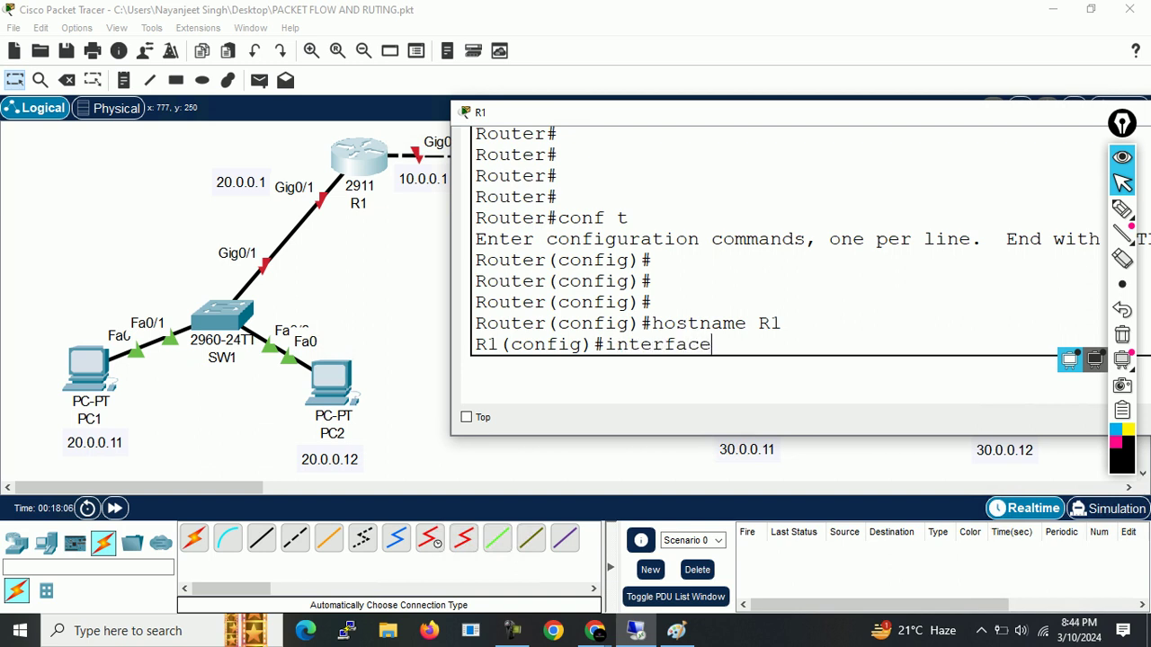
pyautogui.write(' g0/1')
pyautogui.press('Return')
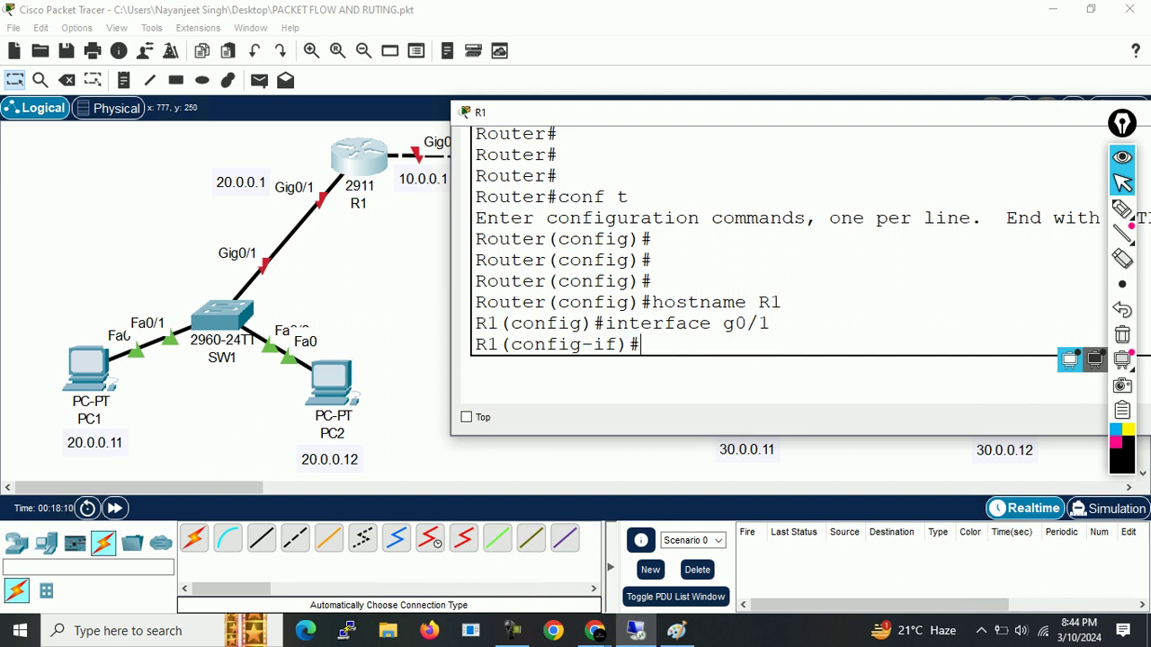
# Step: Assign 20.0.0.1 with mask 255.0.0.0 to R1's g0/1, enable it with no shutdown, and exit the interface mode
pyautogui.write('ip add 20.0.0.1 2')
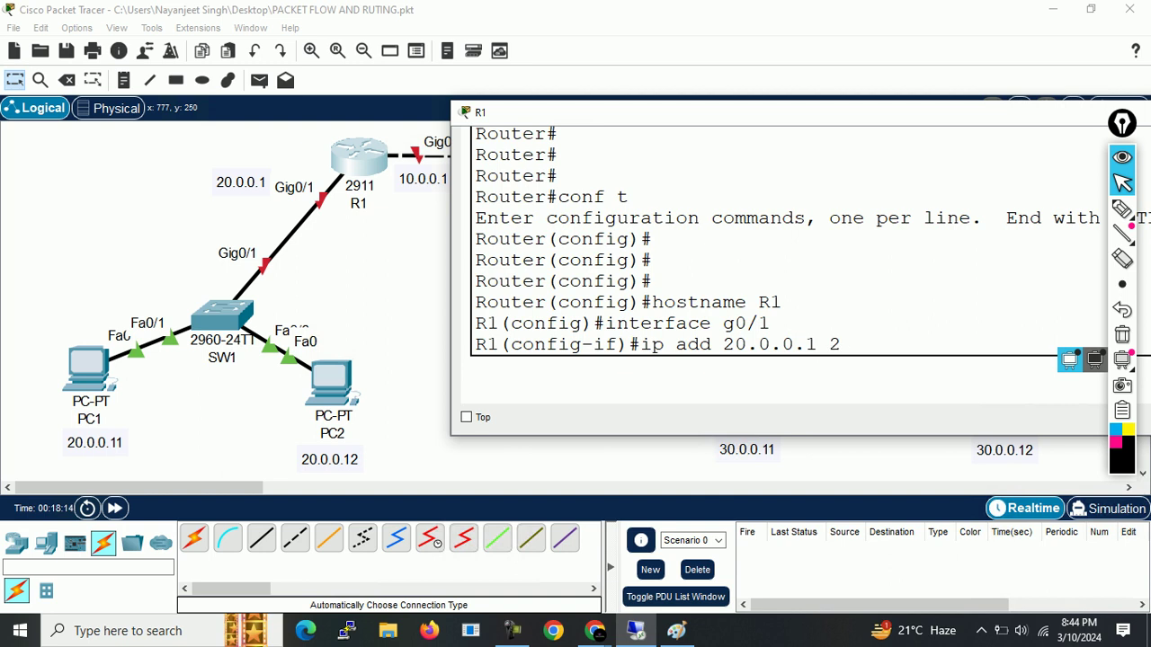
pyautogui.write('55.0.0.0')
pyautogui.press('Return')
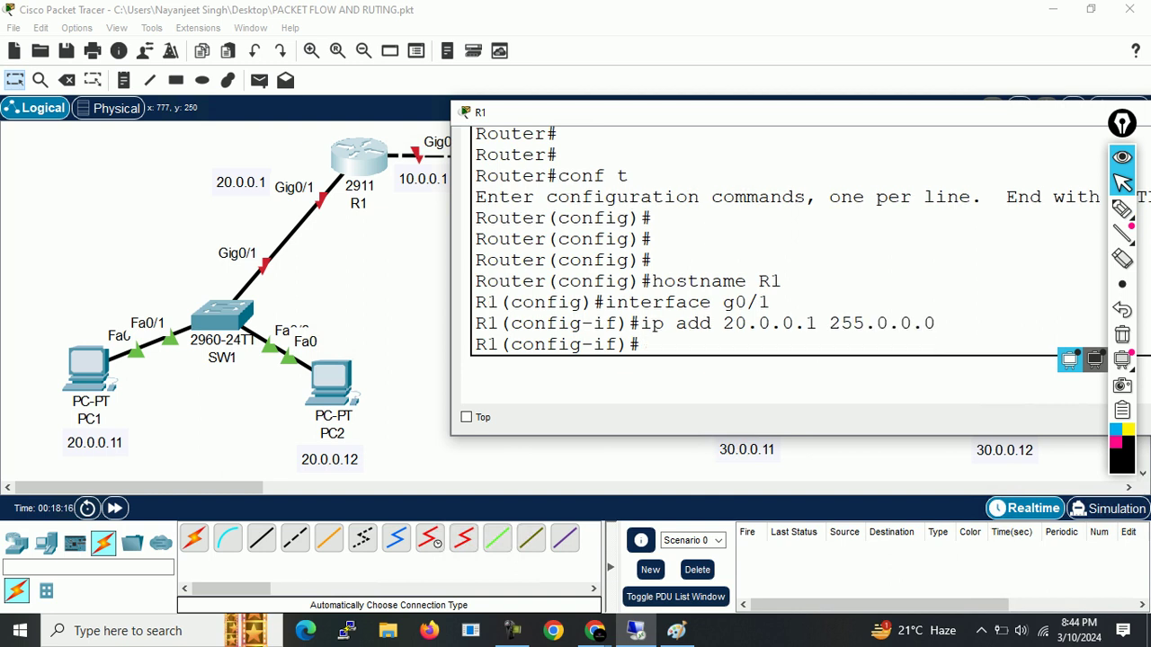
pyautogui.write('no shutdown')
pyautogui.press('Return')
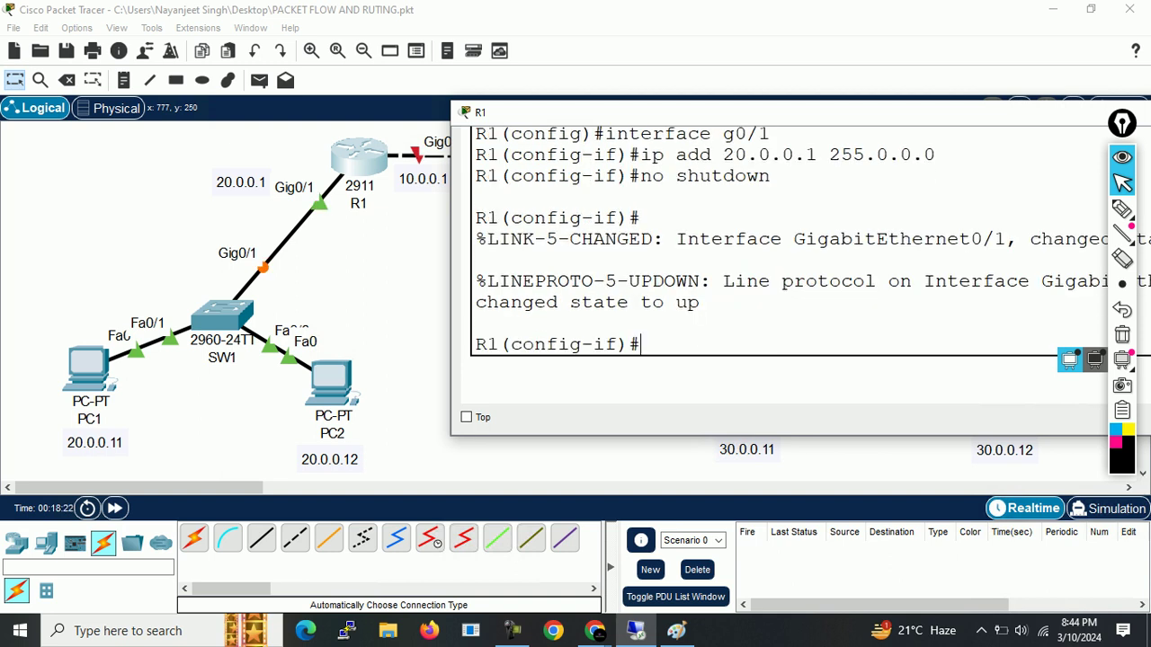
pyautogui.write('exit')
pyautogui.press('Return')
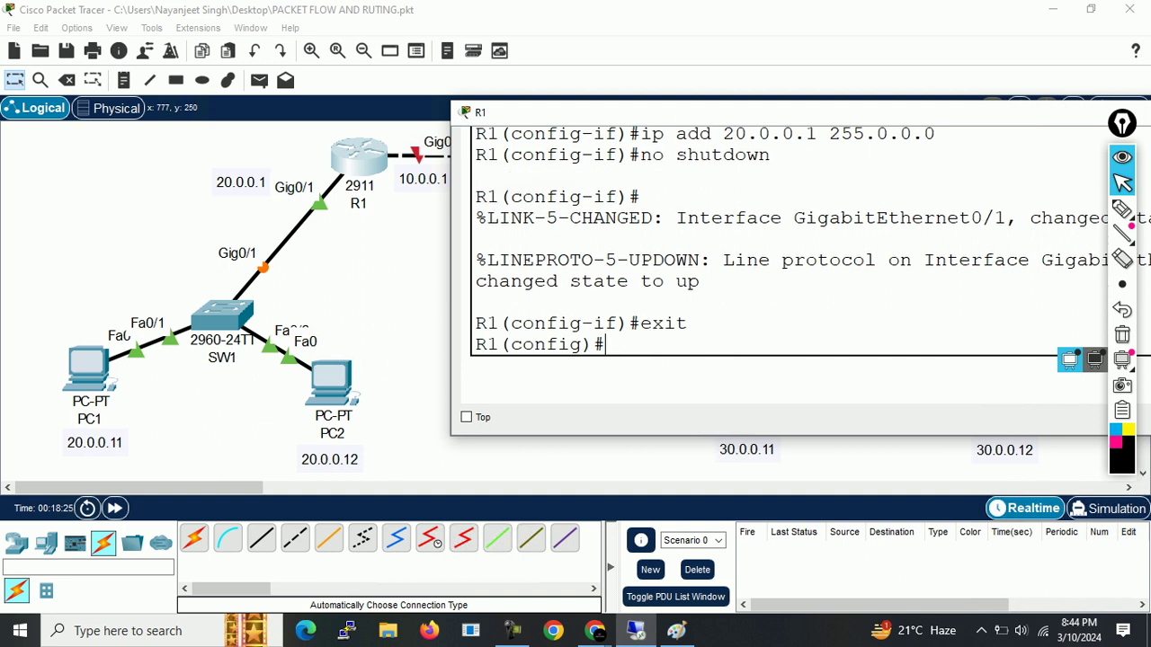
# Step: Enter interface configuration mode for g0/0 on R1, shifting the window to uncover the Gig0/0 label
pyautogui.write('interface g0/0')
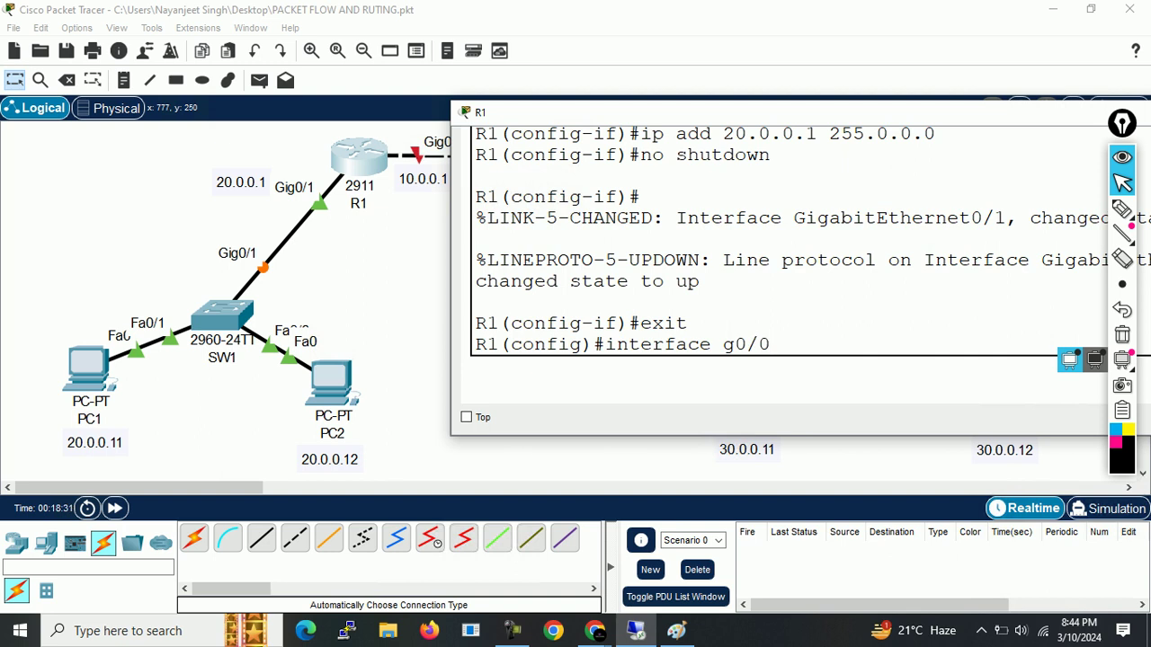
pyautogui.moveTo(576, 112); pyautogui.dragTo(611, 108)
pyautogui.moveTo(403, 123); pyautogui.dragTo(478, 214)
pyautogui.hotkey('alt', 'Tab')
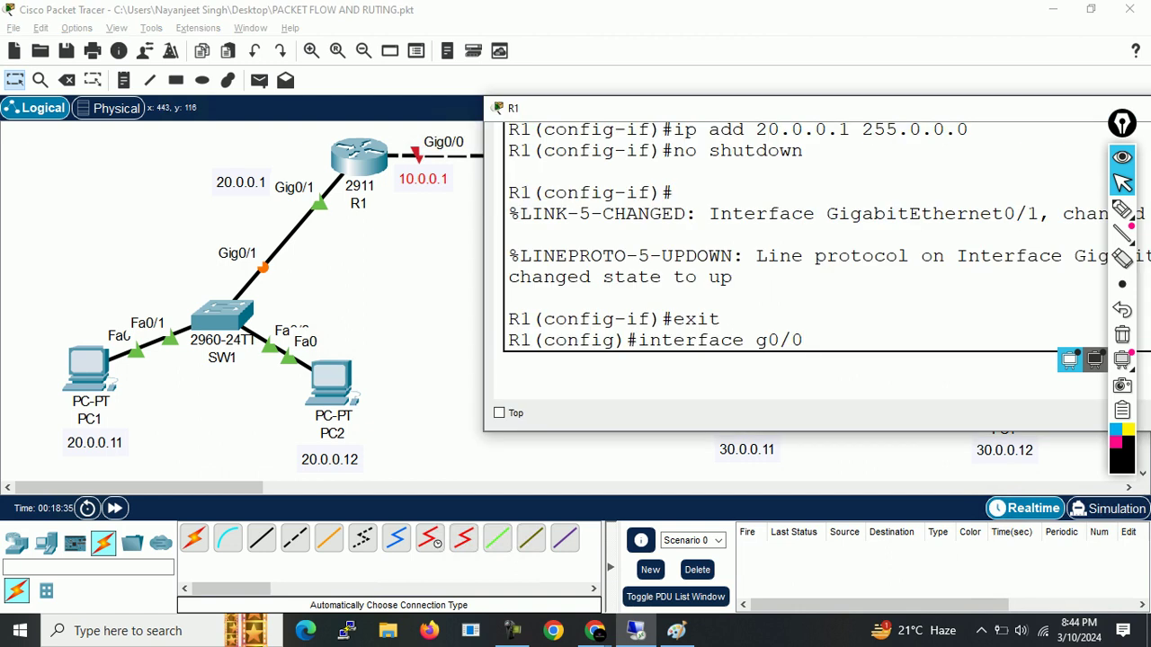
pyautogui.press('Return')
# Step: Assign 10.0.0.1 with mask 255.0.0.0 to R1's g0/0 and enable it with no shutdown
pyautogui.write('ip')
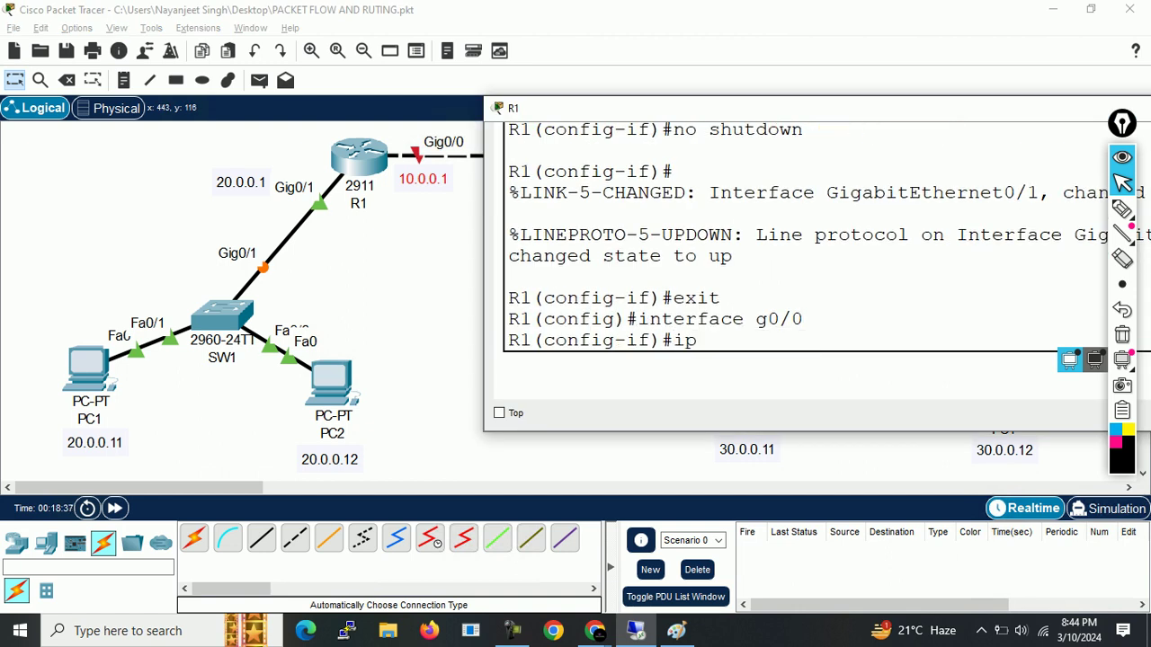
pyautogui.write(' address 10.0.0.1 ')
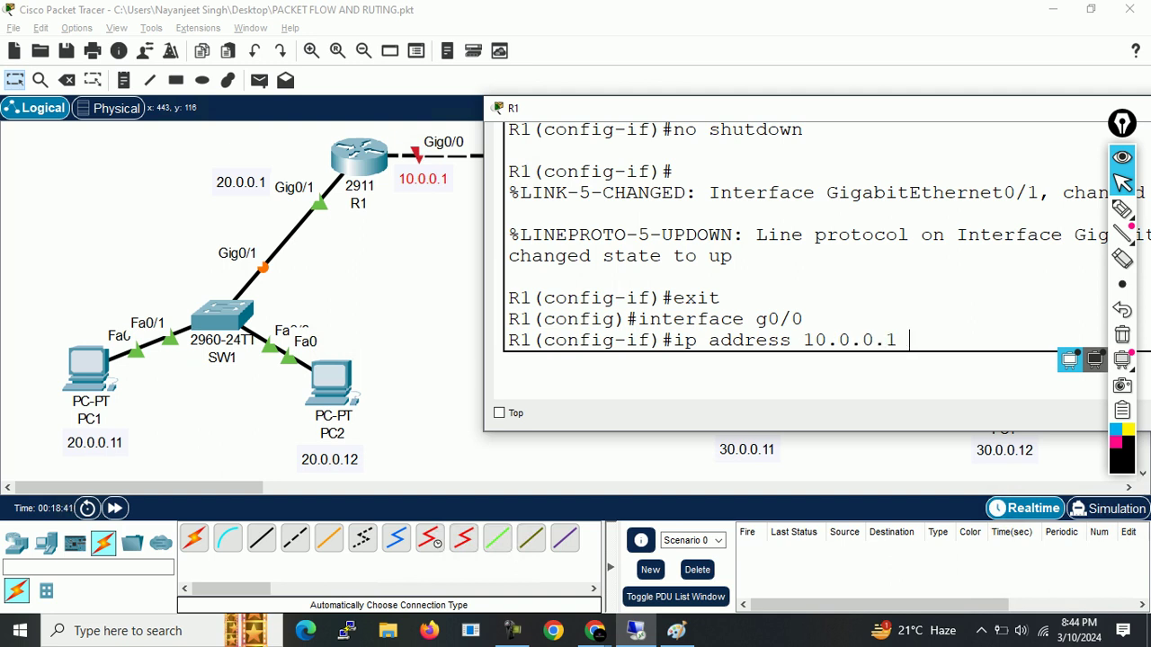
pyautogui.write('255.0.0.0')
pyautogui.press('Return')
pyautogui.write('no shutdown')
pyautogui.press('Return')
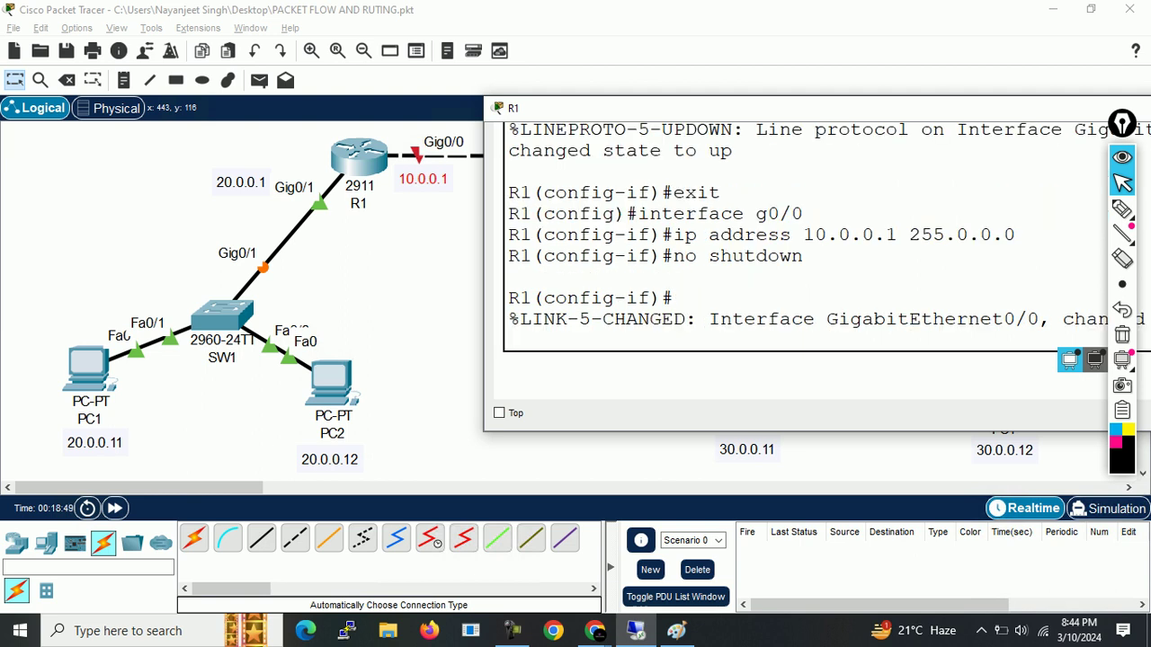
pyautogui.press('Return')
pyautogui.press('Return')
pyautogui.press('Return')
pyautogui.write('do wr')
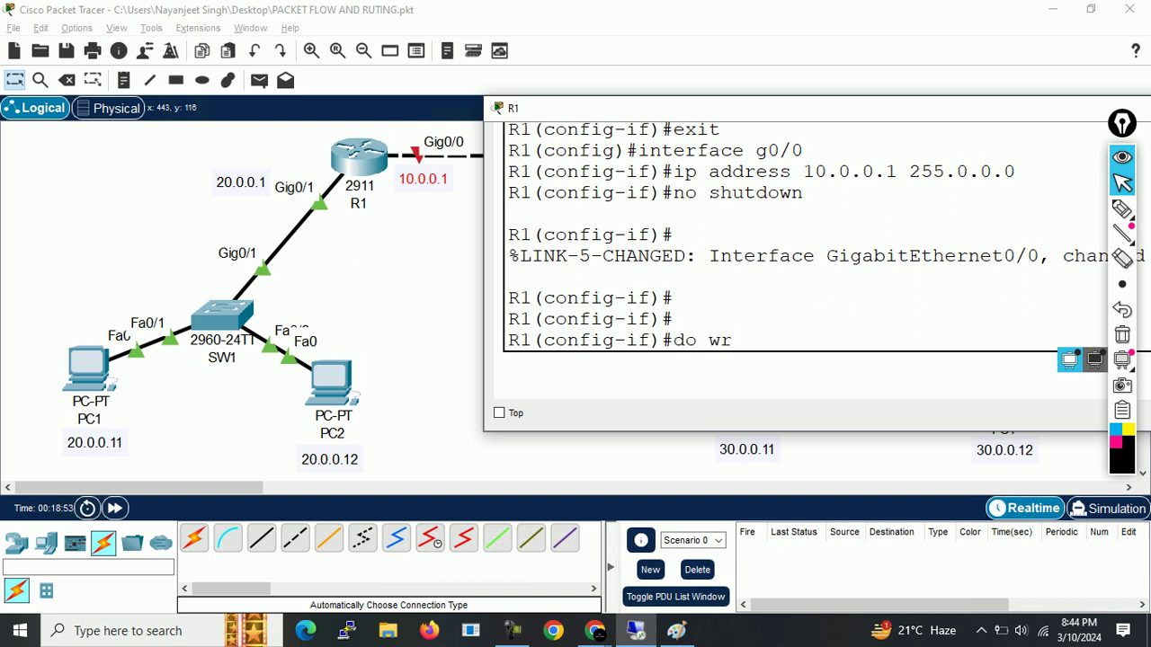
pyautogui.write('ite')
pyautogui.doubleClick(684, 340)
pyautogui.moveTo(555, 339); pyautogui.dragTo(662, 340)
pyautogui.click(661, 340)
pyautogui.click(697, 340)
pyautogui.click(768, 340)
pyautogui.press('BackSpace')
pyautogui.press('BackSpace')
pyautogui.press('BackSpace')
pyautogui.press('BackSpace')
pyautogui.press('BackSpace')
pyautogui.press('BackSpace')
pyautogui.press('BackSpace')
pyautogui.press('BackSpace')
# Step: Try to save R1's configuration with the write command from interface mode, and highlight the command and prompt
pyautogui.write('write')
pyautogui.press('Return')
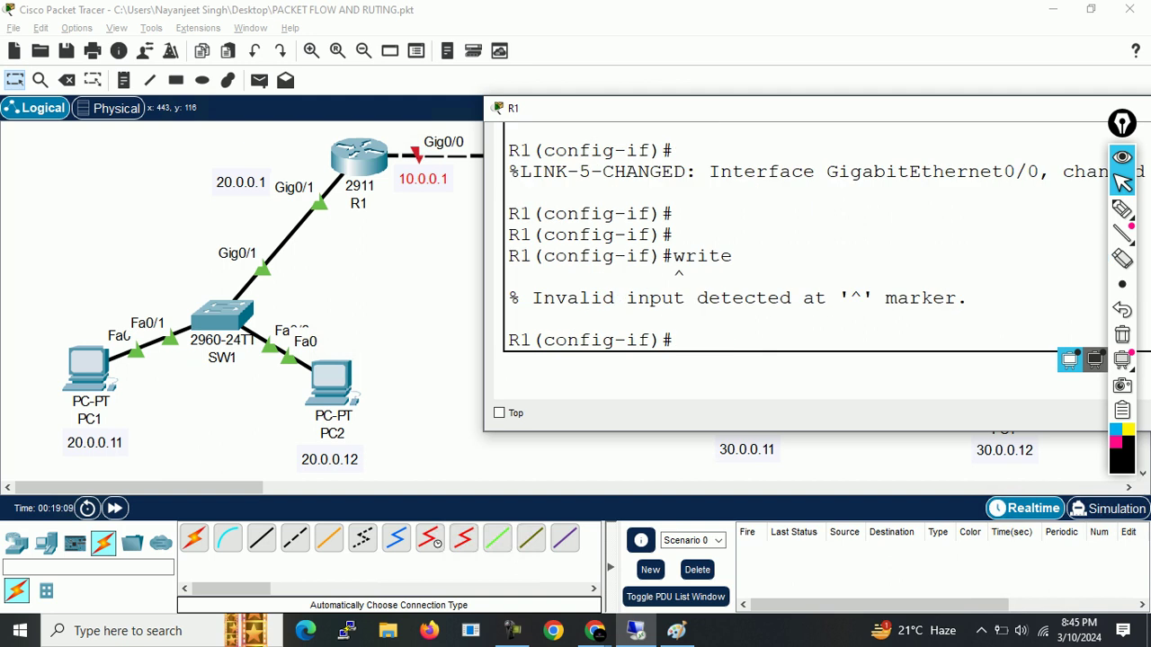
pyautogui.doubleClick(703, 256)
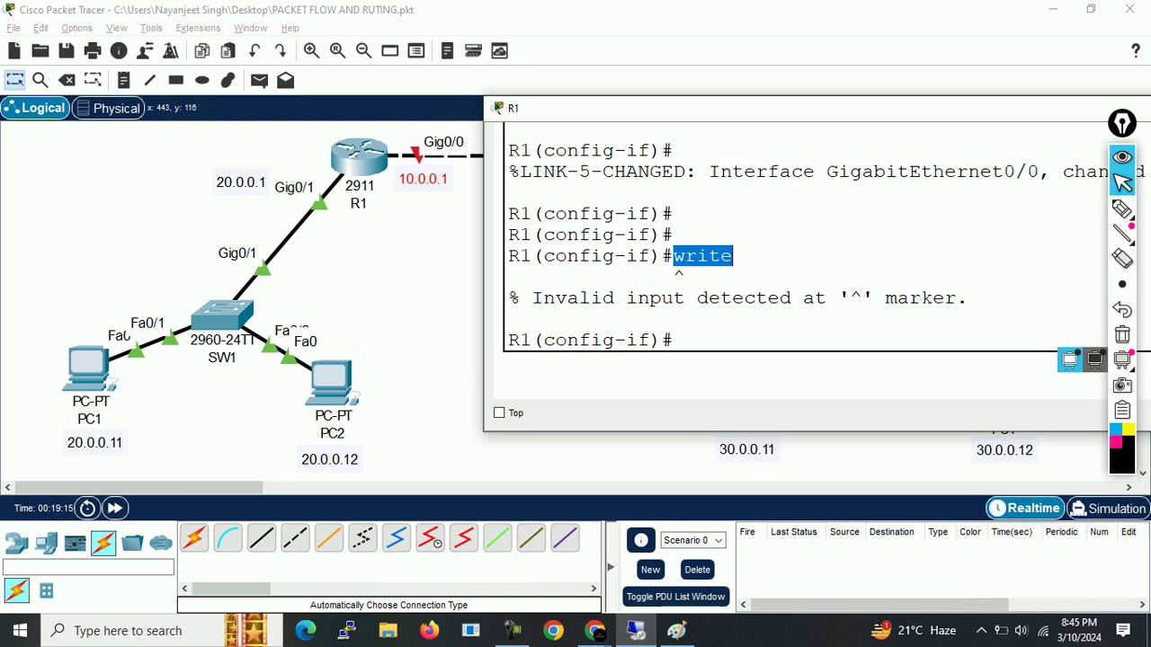
pyautogui.moveTo(627, 340); pyautogui.dragTo(661, 340)
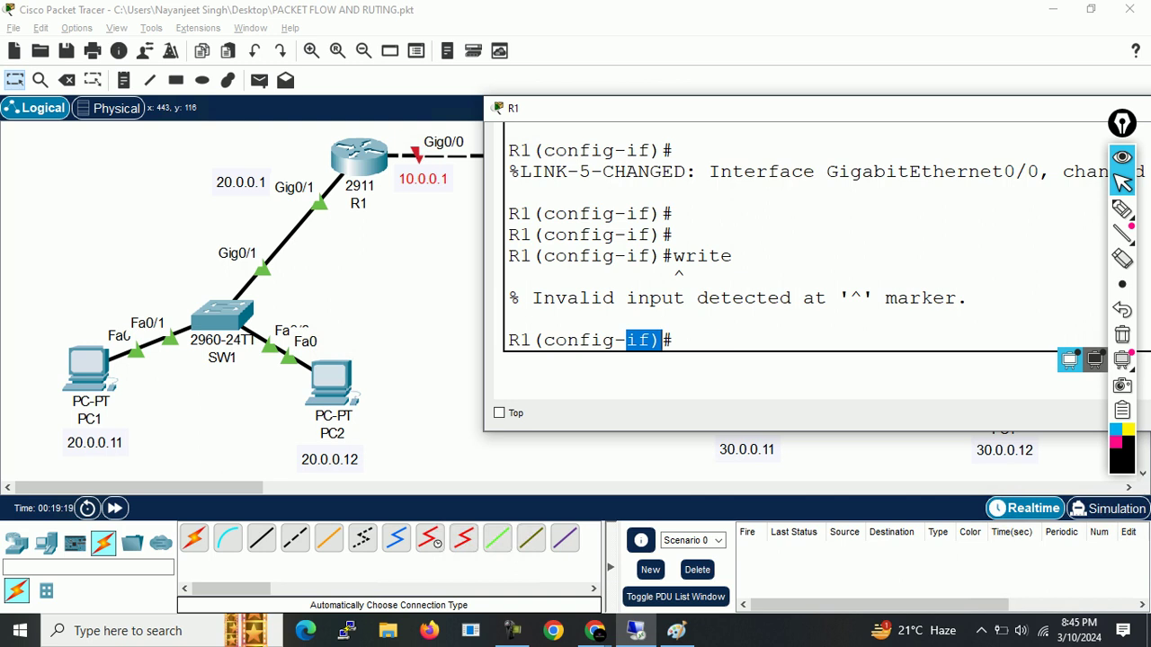
pyautogui.moveTo(533, 340); pyautogui.dragTo(627, 340)
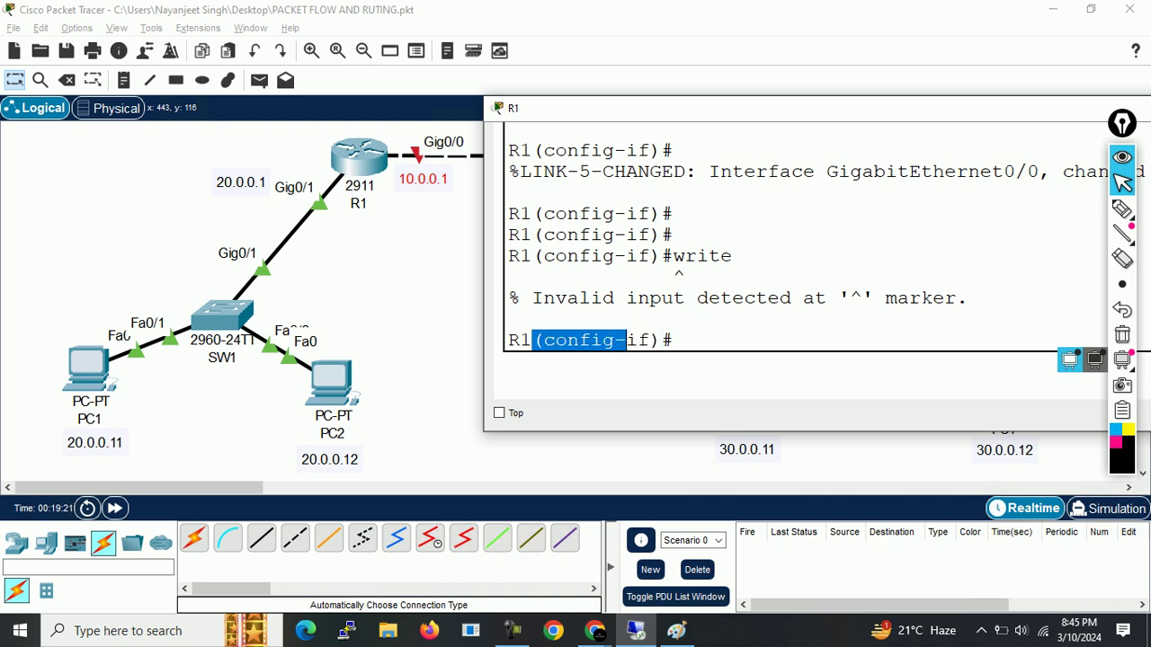
pyautogui.click(605, 340)
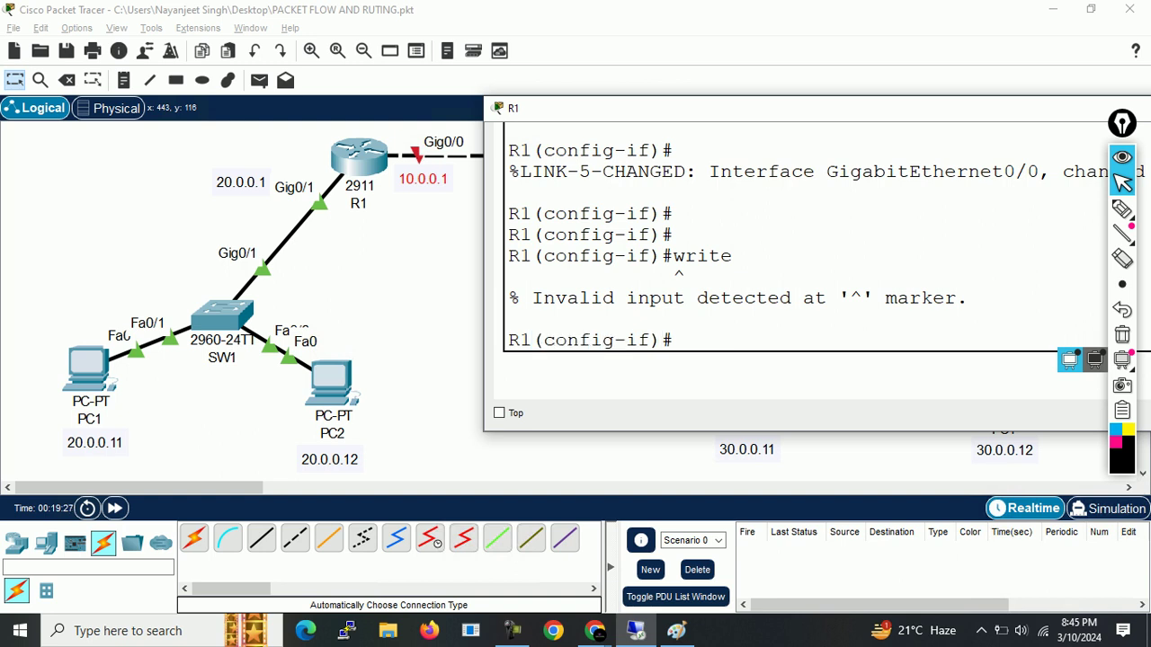
# Step: Save R1's configuration from interface mode with the do write command
pyautogui.write('do write')
pyautogui.doubleClick(702, 255)
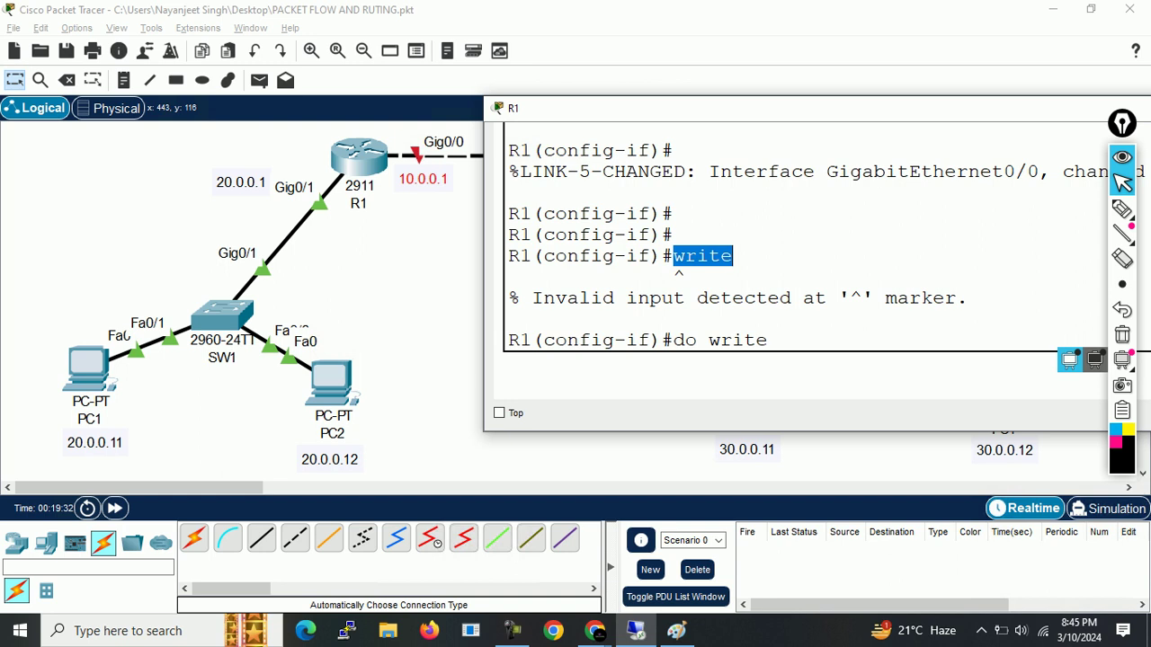
pyautogui.click(732, 256)
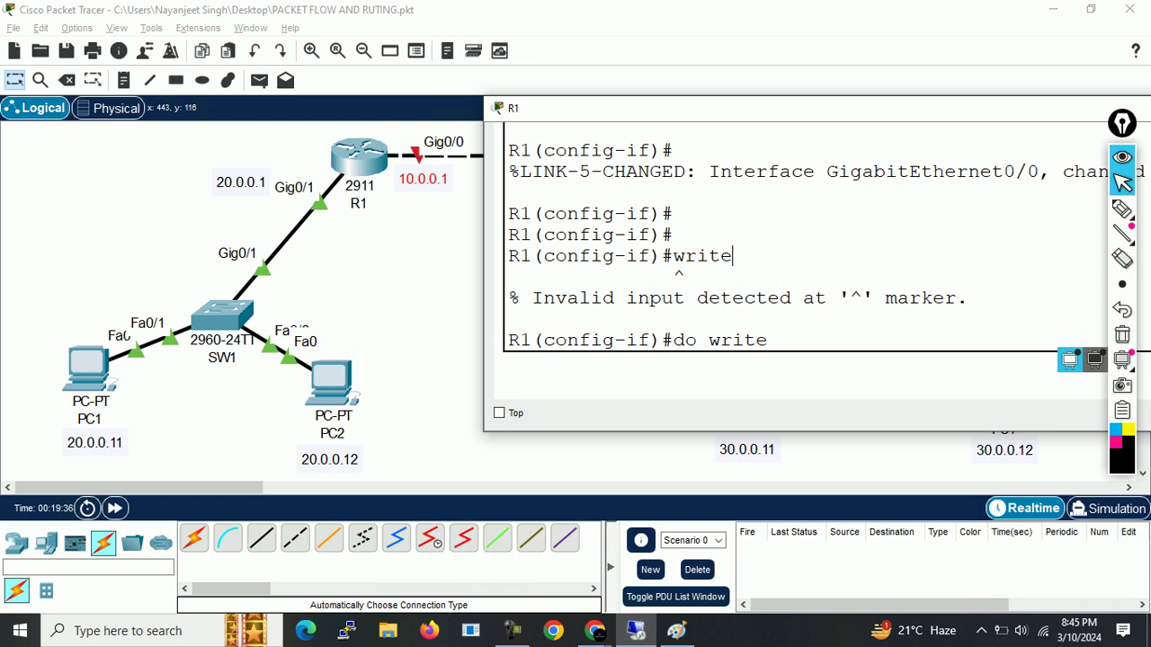
pyautogui.moveTo(697, 340); pyautogui.dragTo(768, 340)
pyautogui.moveTo(662, 340); pyautogui.dragTo(578, 321)
pyautogui.click(579, 321)
pyautogui.moveTo(672, 340); pyautogui.dragTo(697, 340)
pyautogui.press('Return')
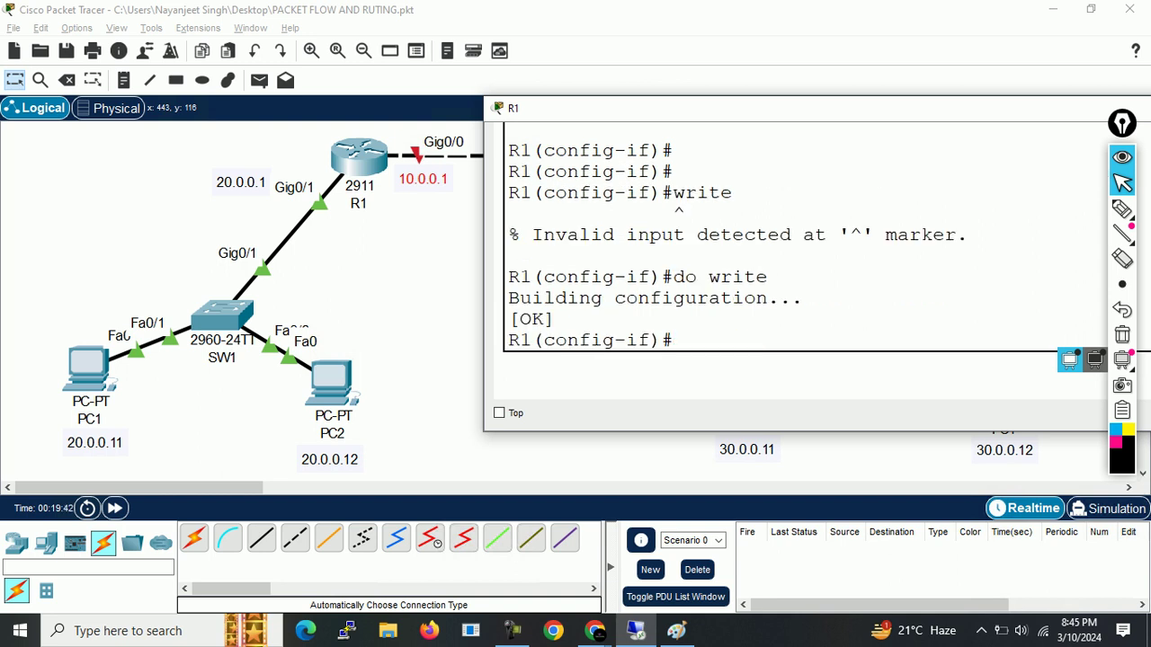
pyautogui.moveTo(555, 277); pyautogui.dragTo(556, 319)
pyautogui.click(556, 319)
pyautogui.moveTo(672, 277); pyautogui.dragTo(746, 277)
# Step: Bring the topology to the front and open router R2's device window
pyautogui.click(116, 144)
pyautogui.moveTo(180, 145); pyautogui.dragTo(432, 219)
pyautogui.click(464, 278)
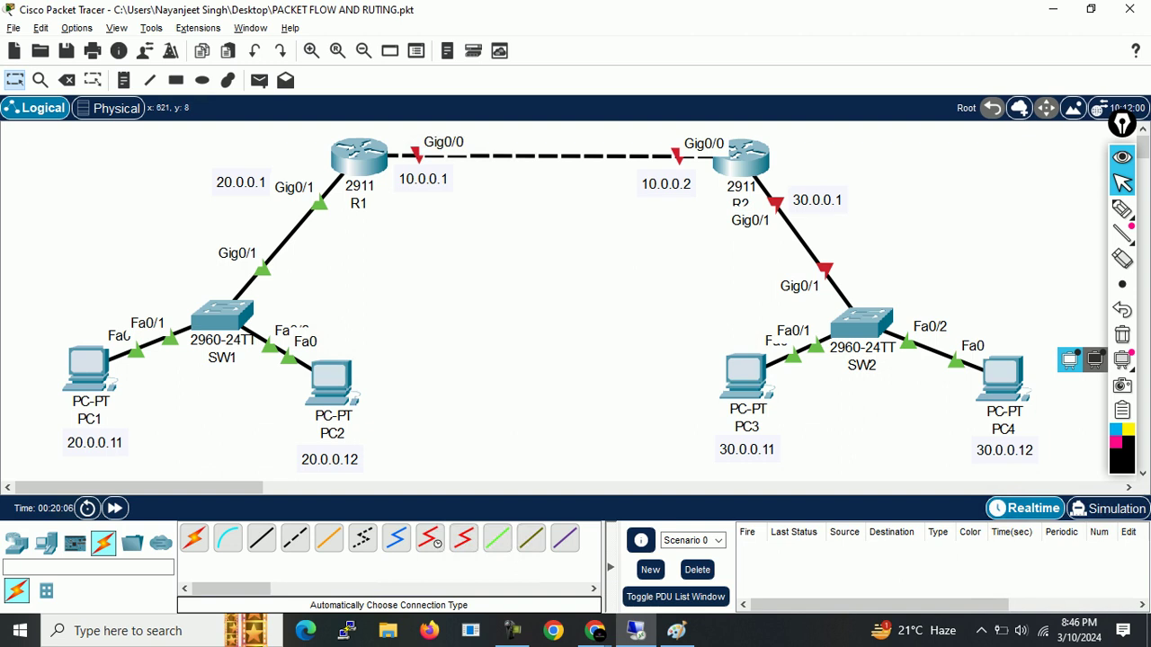
pyautogui.click(741, 158)
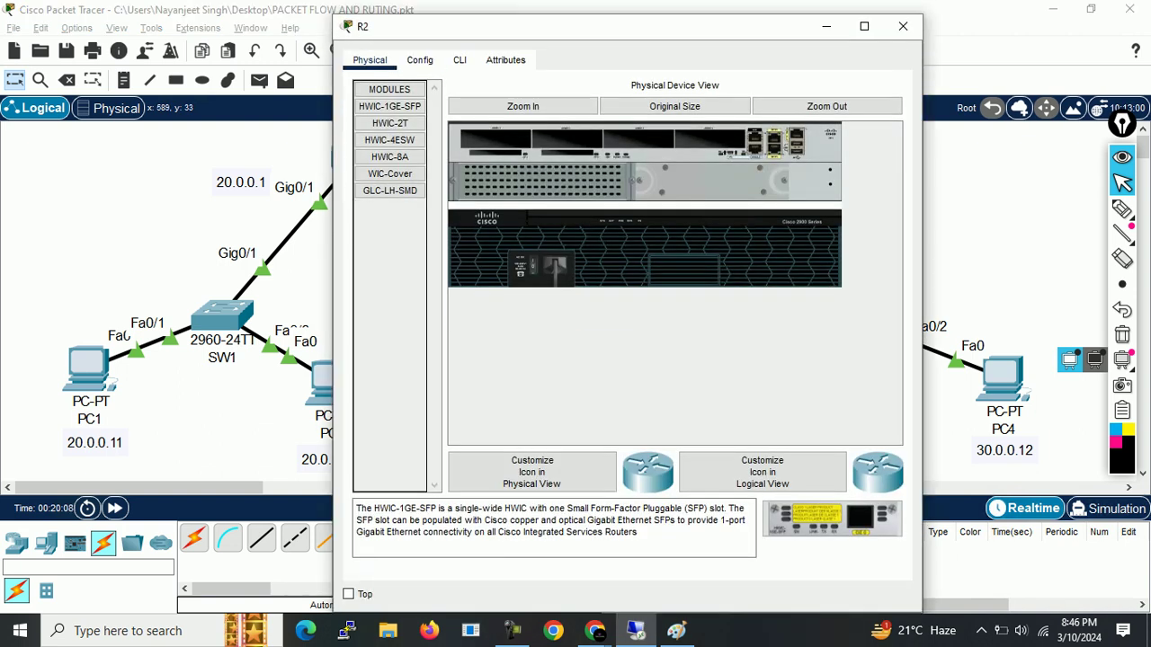
# Step: Open R2's command line, widen the window, and decline the initial configuration dialog with n to reach the router prompt
pyautogui.click(459, 60)
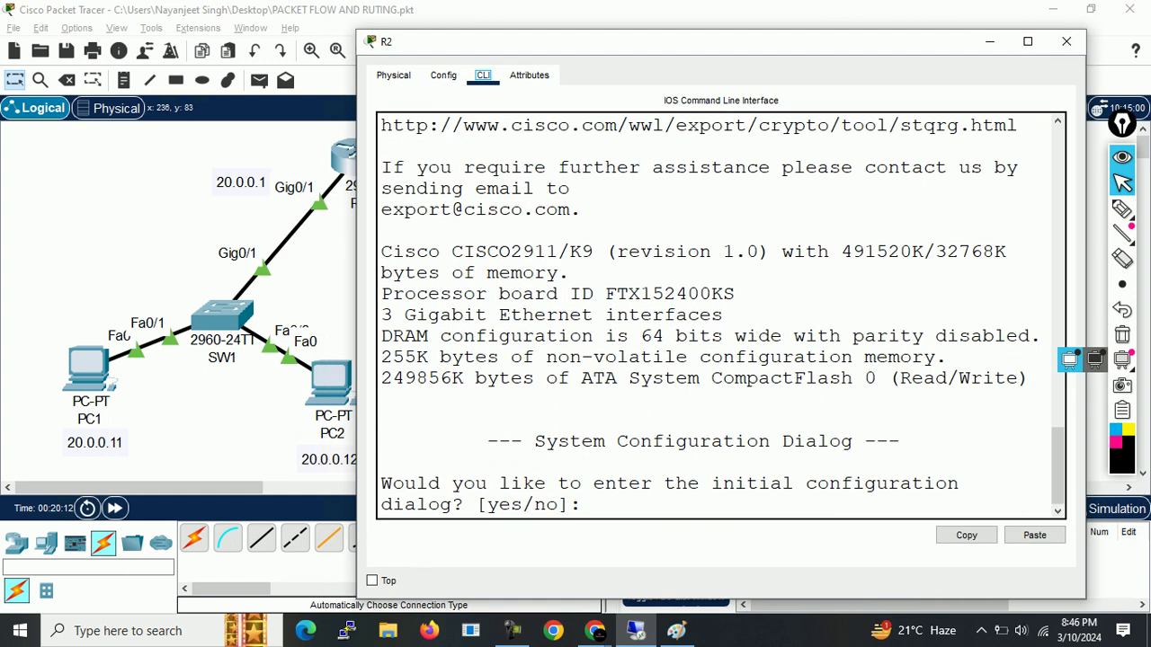
pyautogui.moveTo(357, 236); pyautogui.dragTo(199, 236)
pyautogui.click(495, 335)
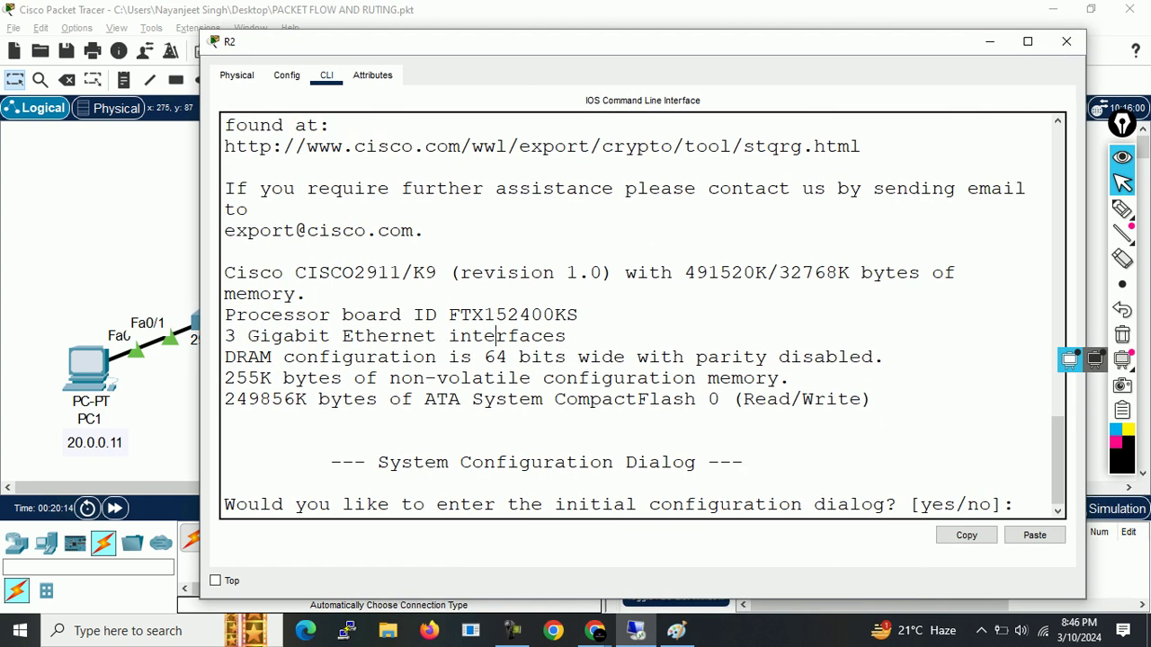
pyautogui.write('n')
pyautogui.press('Return')
pyautogui.press('Return')
pyautogui.press('Return')
pyautogui.press('Return')
pyautogui.press('Return')
pyautogui.press('Return')
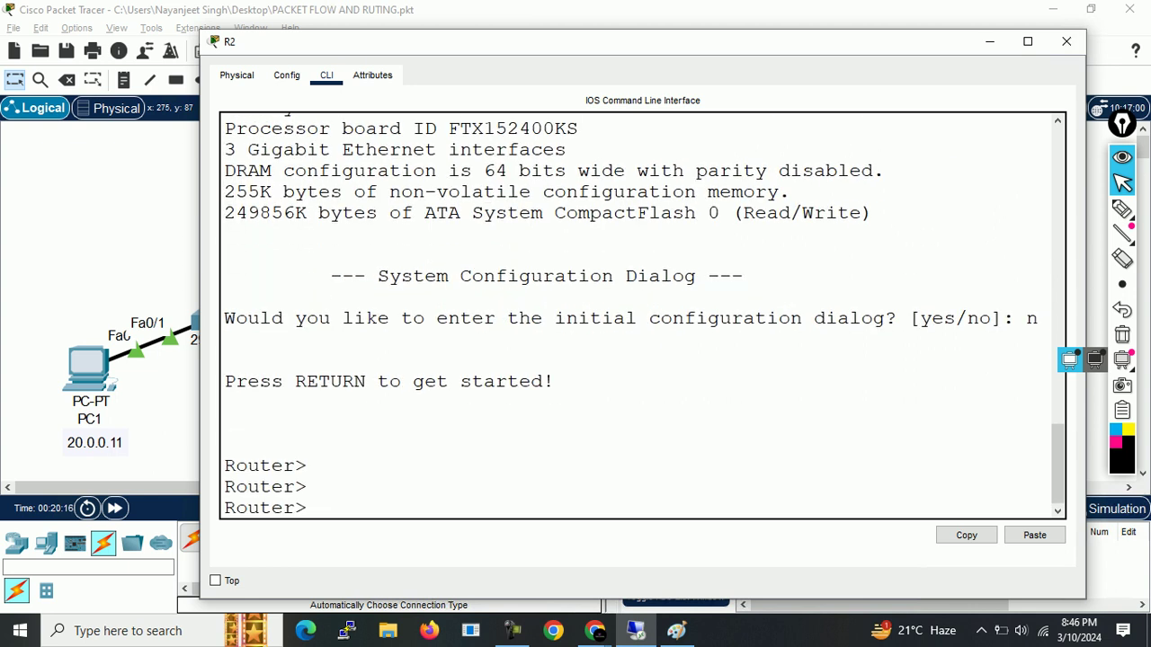
# Step: Enter global configuration mode on R2 with enable and configure terminal, and set the hostname to R2
pyautogui.write('enable')
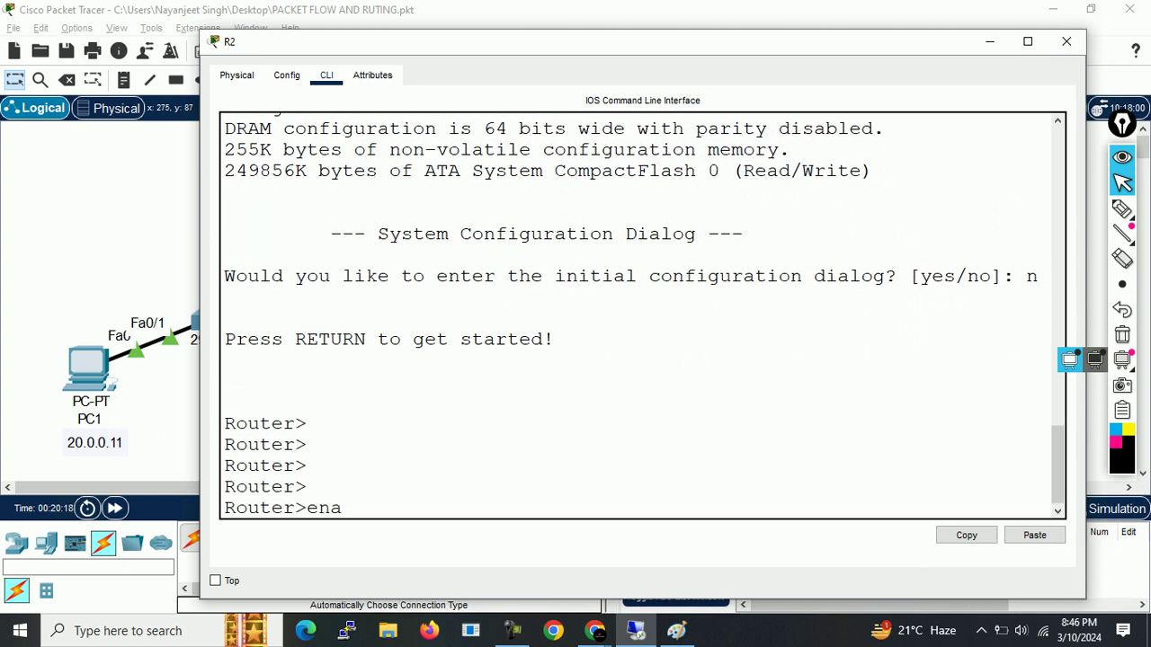
pyautogui.press('Return')
pyautogui.press('Return')
pyautogui.press('Return')
pyautogui.write('confi')
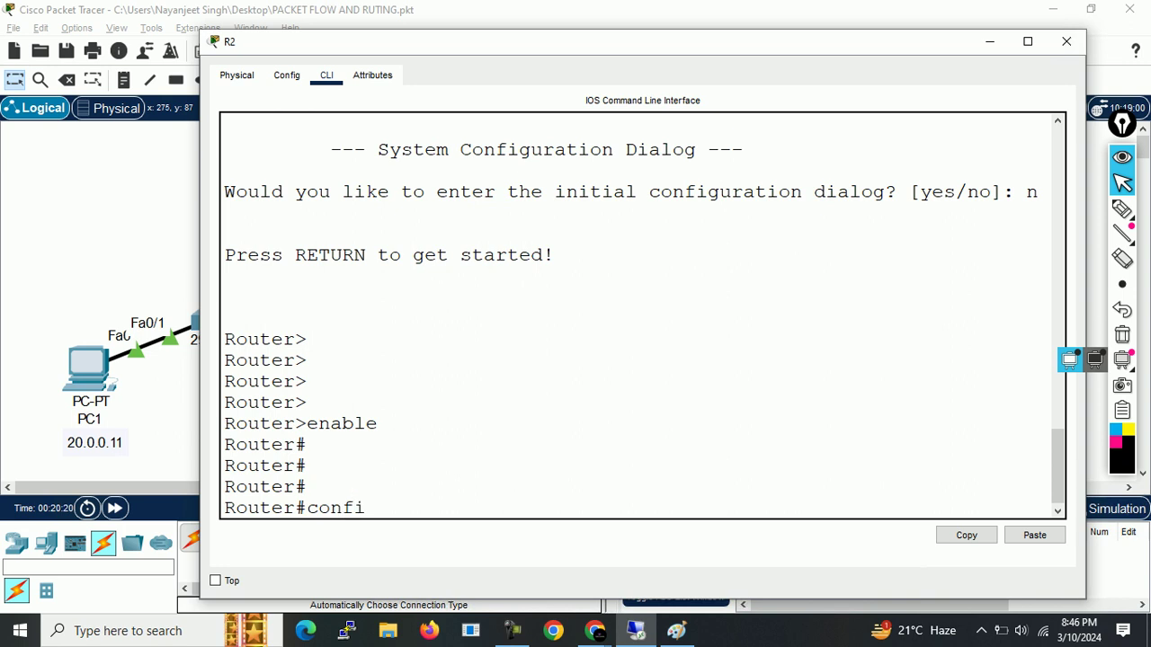
pyautogui.write('gure terminal')
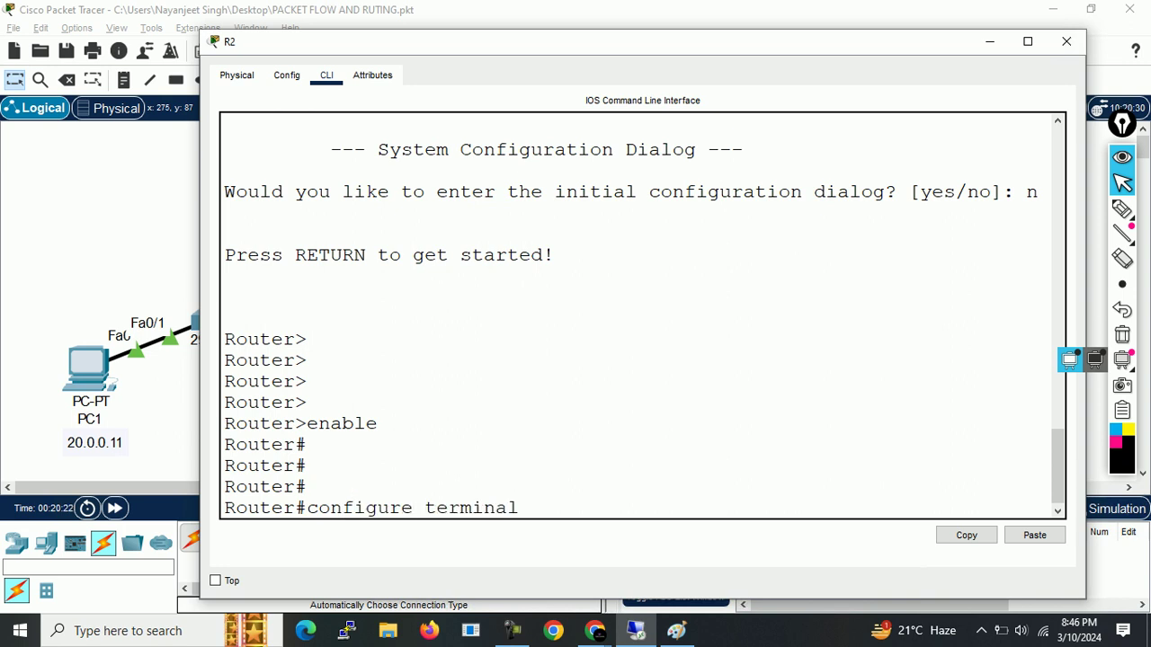
pyautogui.press('Return')
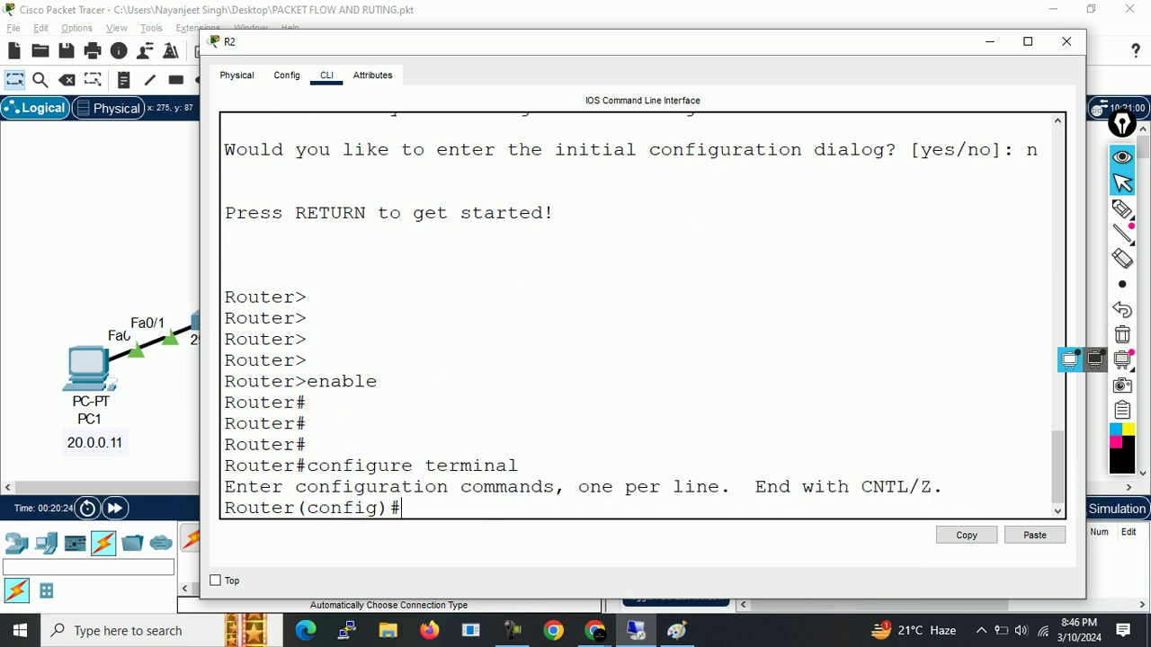
pyautogui.write('host R2')
pyautogui.press('Return')
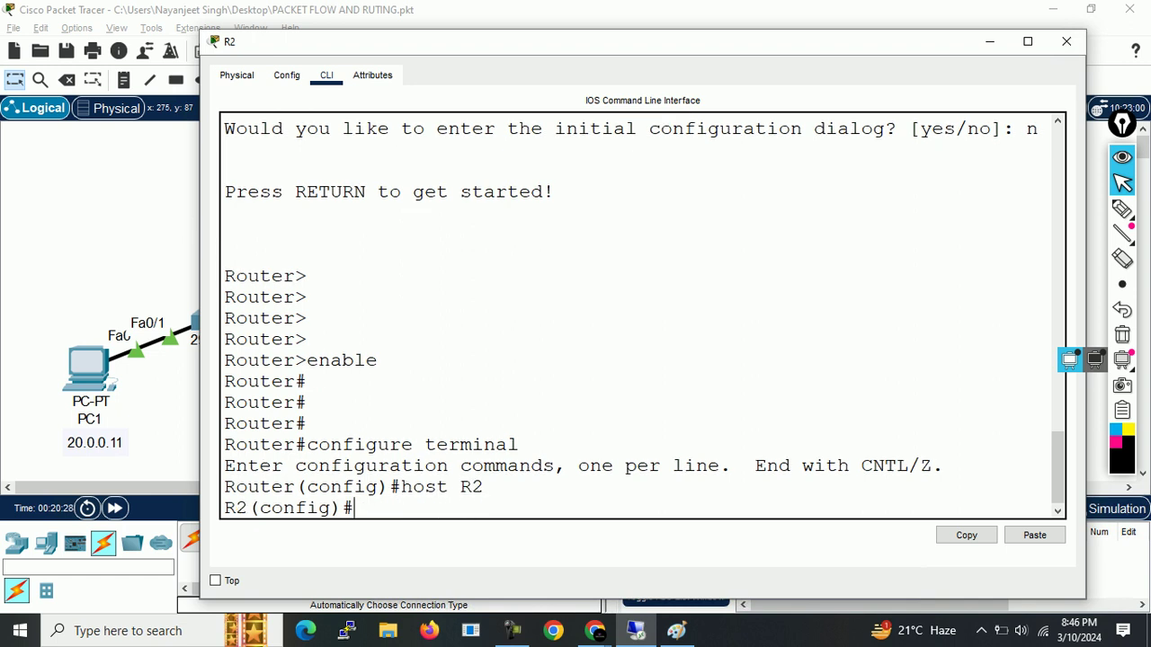
# Step: Check R2's interface and address toward R1 on the topology and return to R2's command line
pyautogui.hotkey('alt', 'Tab')
pyautogui.moveTo(592, 122); pyautogui.dragTo(715, 182)
pyautogui.moveTo(672, 214); pyautogui.dragTo(616, 178)
pyautogui.click(748, 159)
pyautogui.write('INT')
pyautogui.press('BackSpace')
pyautogui.press('BackSpace')
pyautogui.press('BackSpace')
pyautogui.write('inter')
pyautogui.press('BackSpace')
pyautogui.press('BackSpace')
pyautogui.press('BackSpace')
pyautogui.press('BackSpace')
pyautogui.press('BackSpace')
pyautogui.write('INT')
pyautogui.press('BackSpace')
pyautogui.press('BackSpace')
pyautogui.press('BackSpace')
# Step: Enter interface configuration mode for g0/0 on R2
pyautogui.write('interface g0/0')
pyautogui.press('Return')
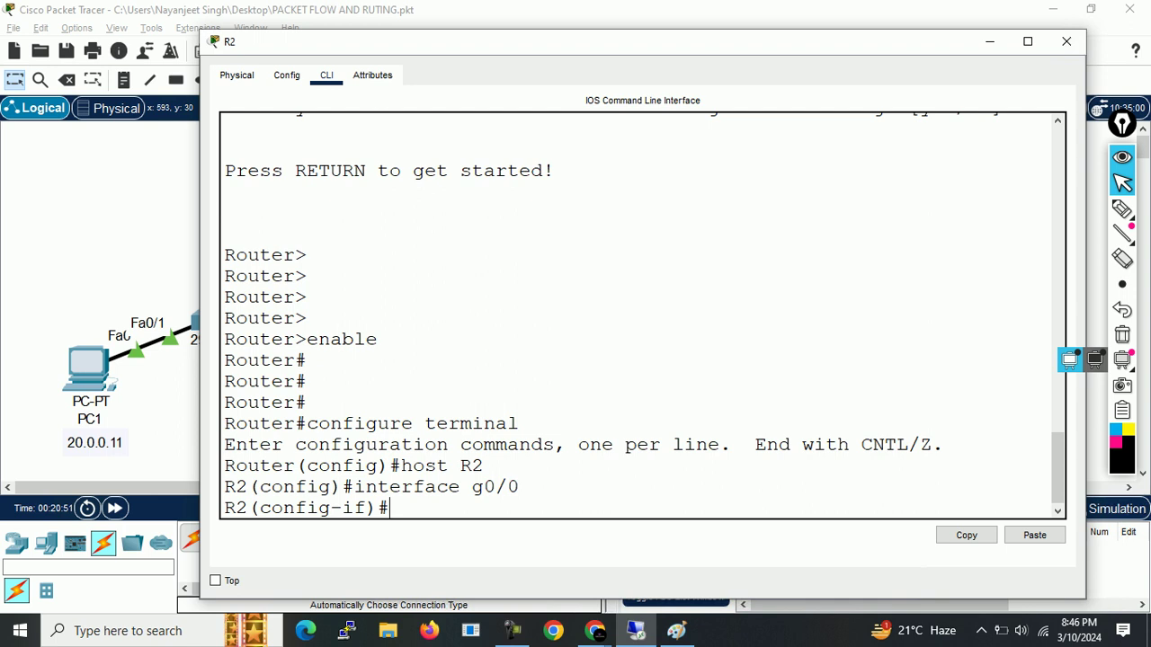
pyautogui.write('ip ad')
pyautogui.press('BackSpace')
pyautogui.press('BackSpace')
pyautogui.press('BackSpace')
pyautogui.press('BackSpace')
pyautogui.press('BackSpace')
# Step: Enable R2's g0/0 with no shutdown and assign it 10.0.0.2 with mask 255.0.0.0
pyautogui.write('no shu')
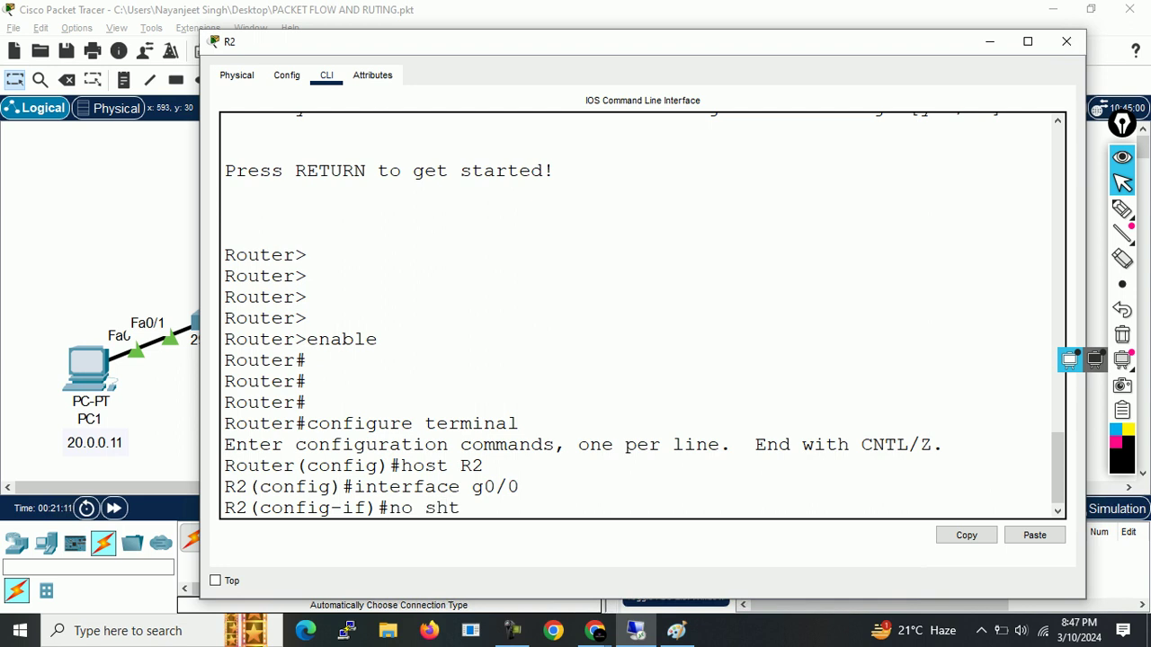
pyautogui.write('tdown')
pyautogui.press('Return')
pyautogui.write('ip add')
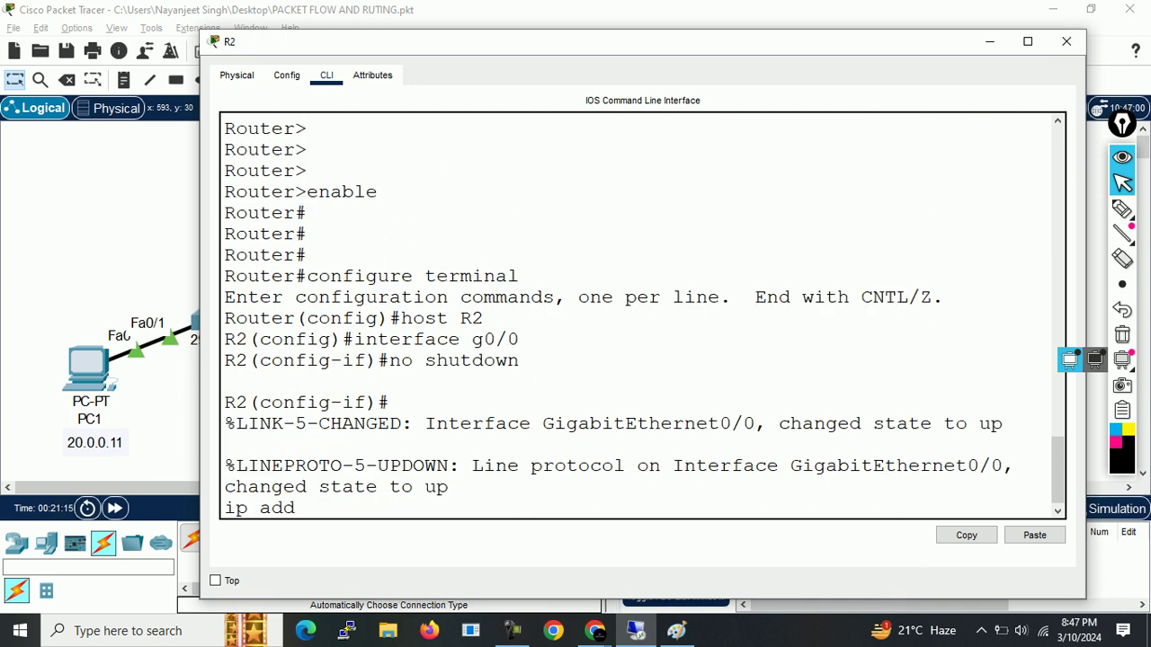
pyautogui.write('ress 10.0.0.2')
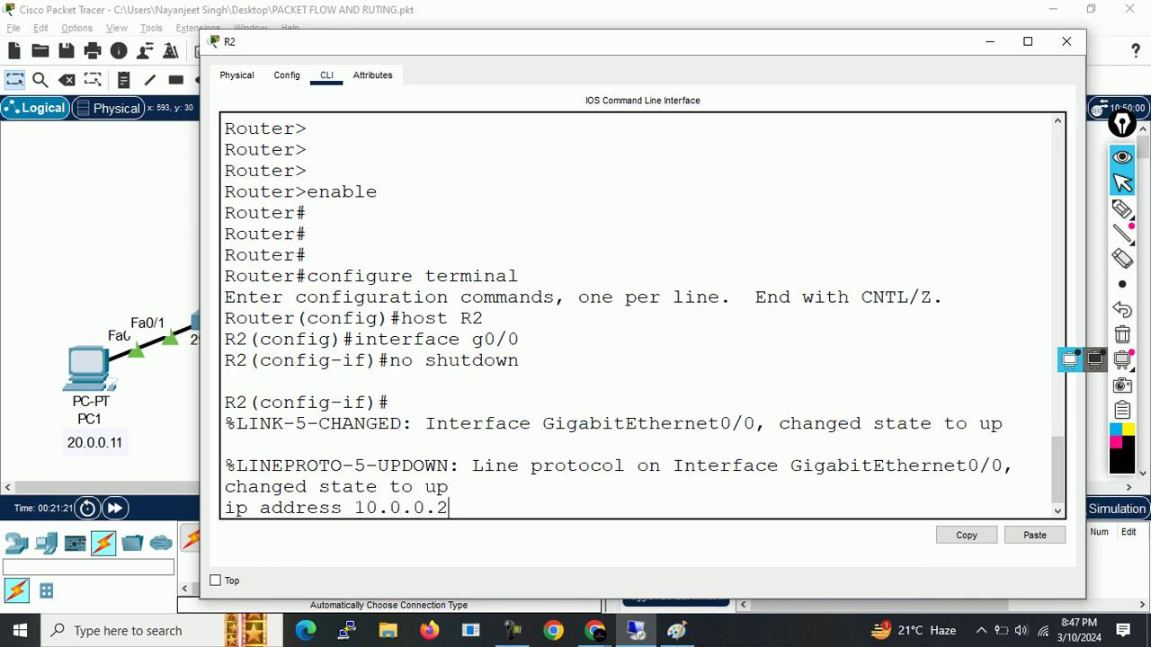
pyautogui.write(' 255.0.0.0')
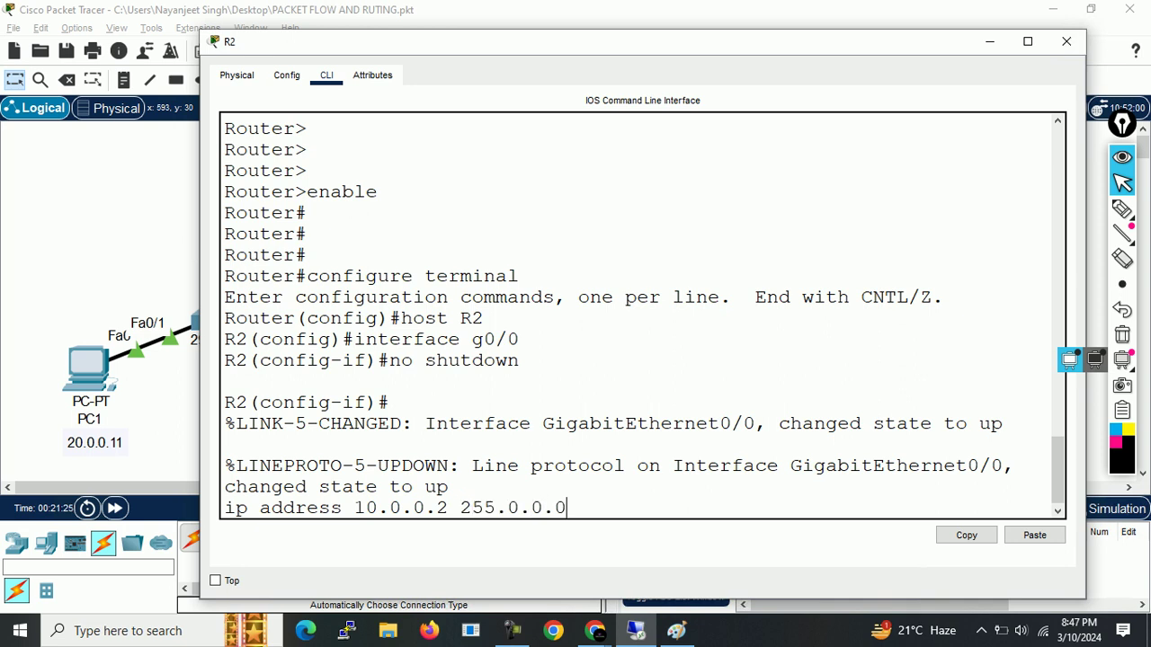
pyautogui.press('Return')
# Step: Exit g0/0's configuration, check R2's other link on the topology, and enter interface g0/1 on R2
pyautogui.write('exi')
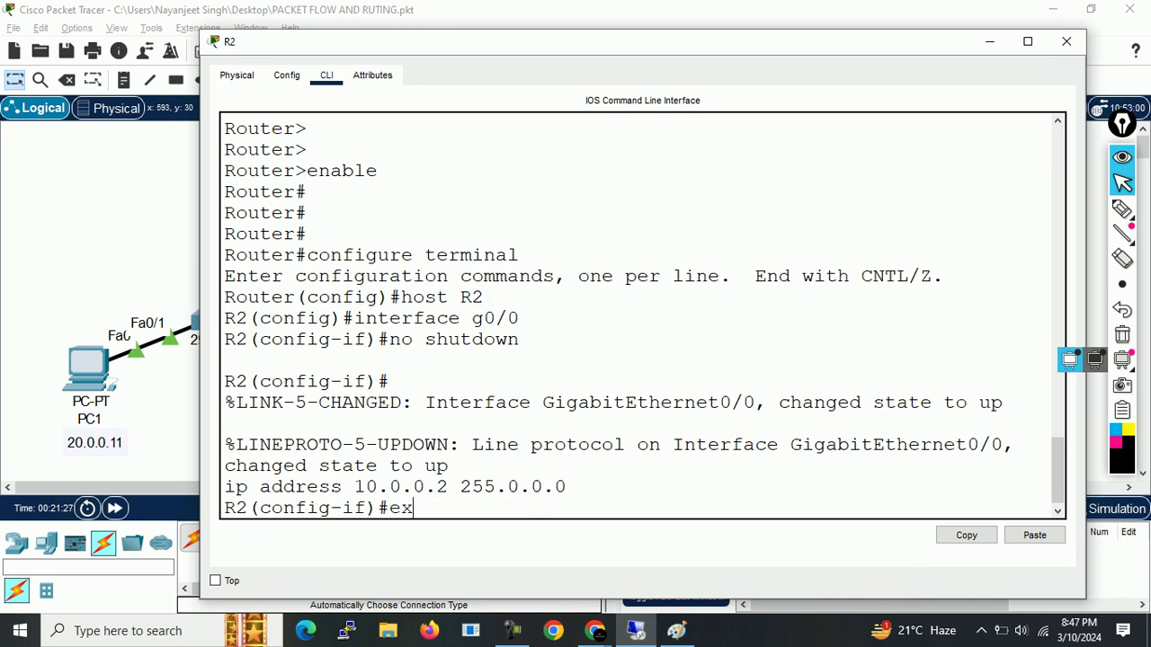
pyautogui.press('Return')
pyautogui.press('Return')
pyautogui.press('Return')
pyautogui.click(989, 41)
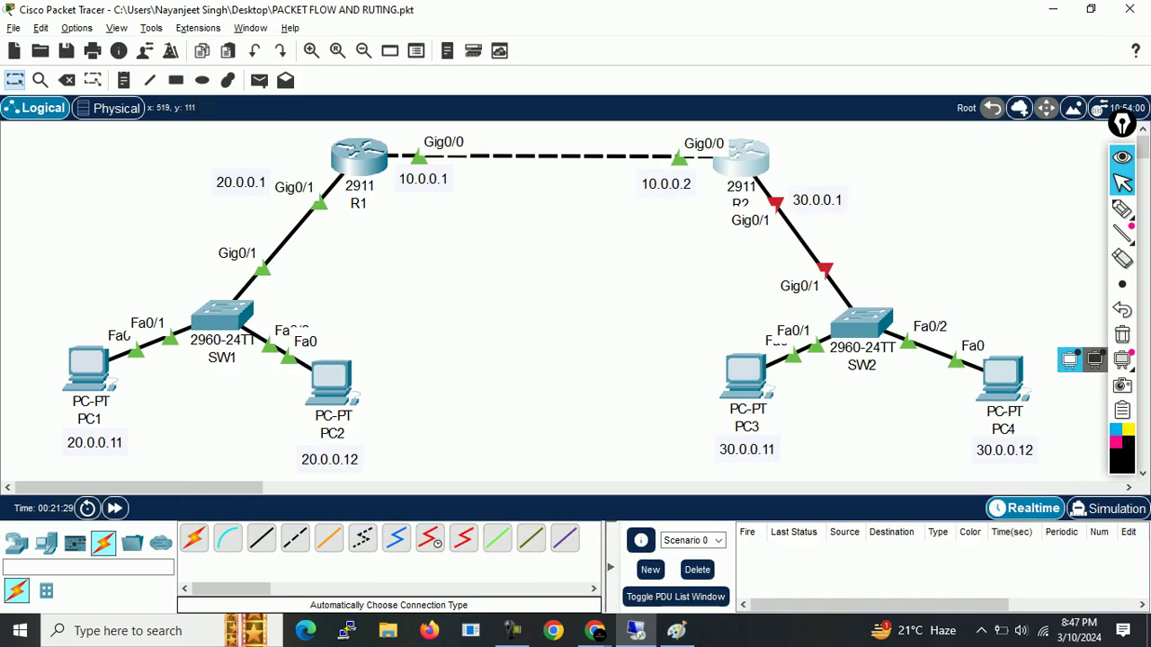
pyautogui.moveTo(874, 158); pyautogui.dragTo(737, 247)
pyautogui.click(740, 158)
pyautogui.write('interface ')
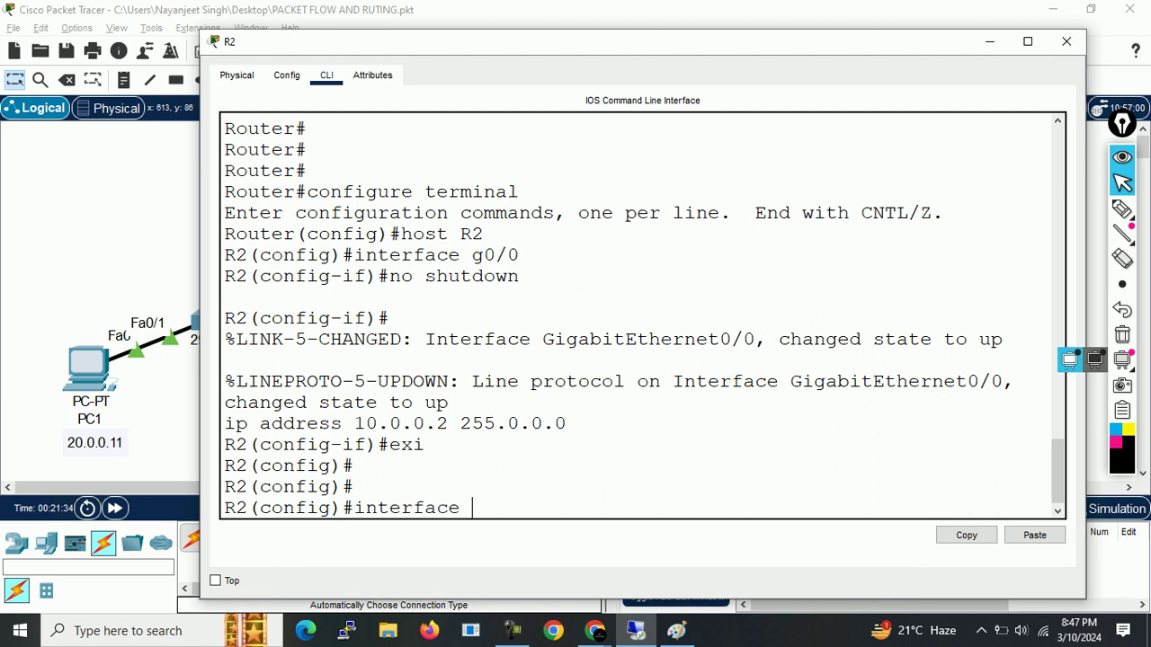
pyautogui.write('g0/1')
pyautogui.press('Return')
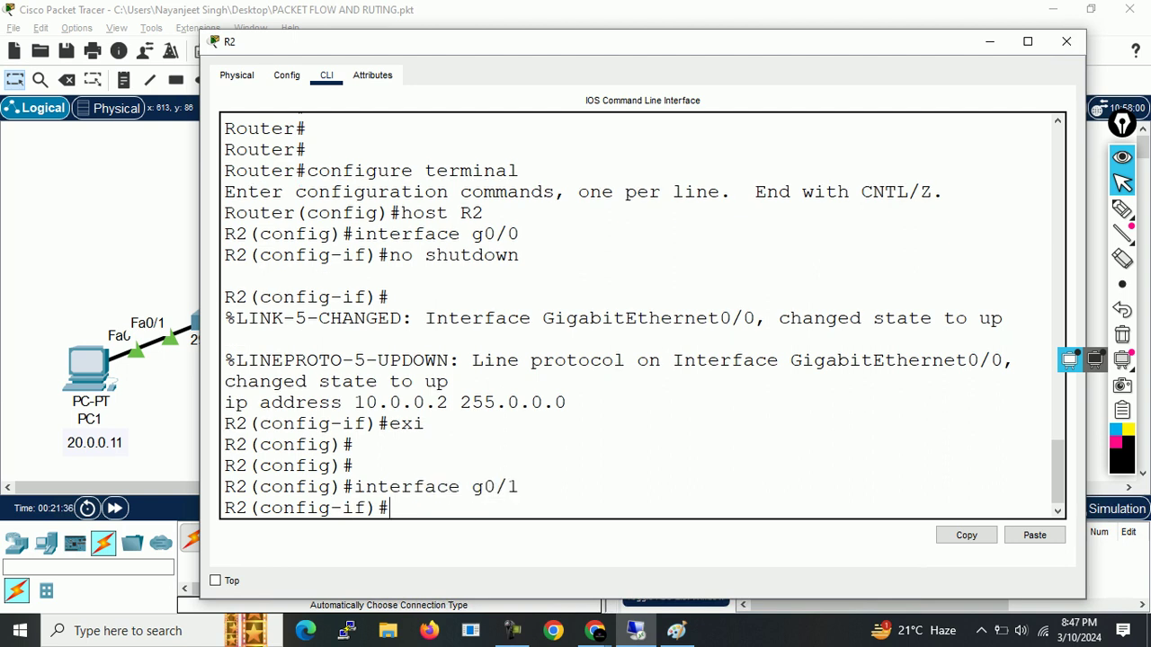
# Step: Assign 30.0.0.1 with mask 255.0.0.0 to R2's g0/1 and enable it with no shutdown
pyautogui.write('ip address 30.0.0.')
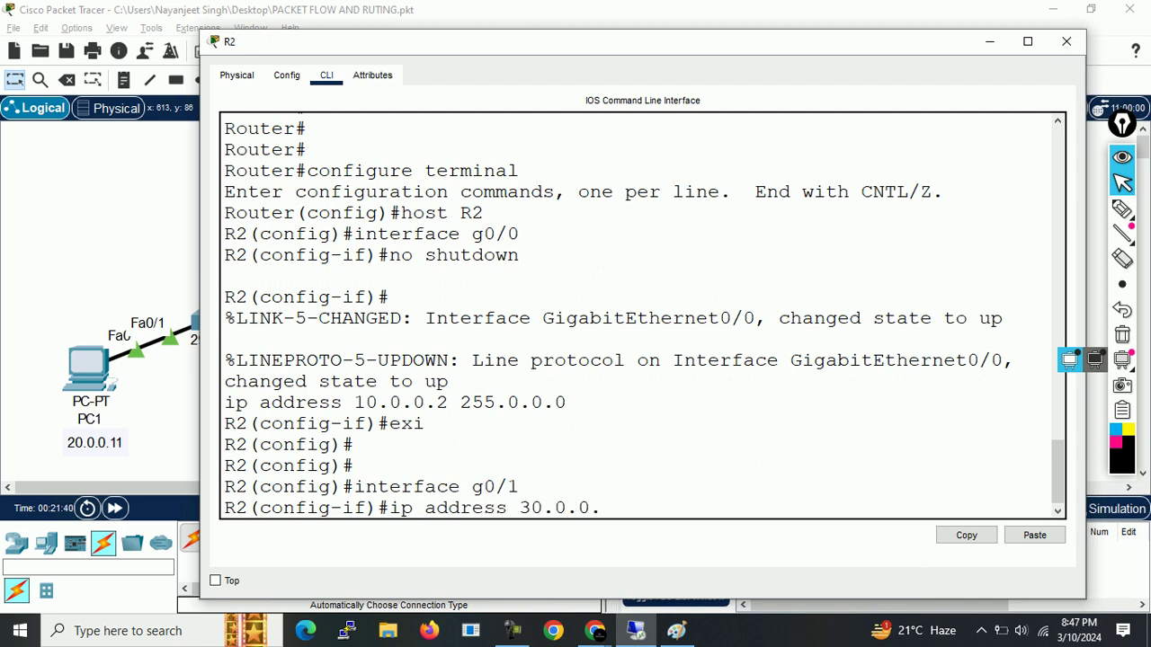
pyautogui.write('1 215')
pyautogui.press('BackSpace')
pyautogui.press('BackSpace')
pyautogui.write('55.0.0.0')
pyautogui.press('Return')
pyautogui.write('no shutdown')
pyautogui.press('Return')
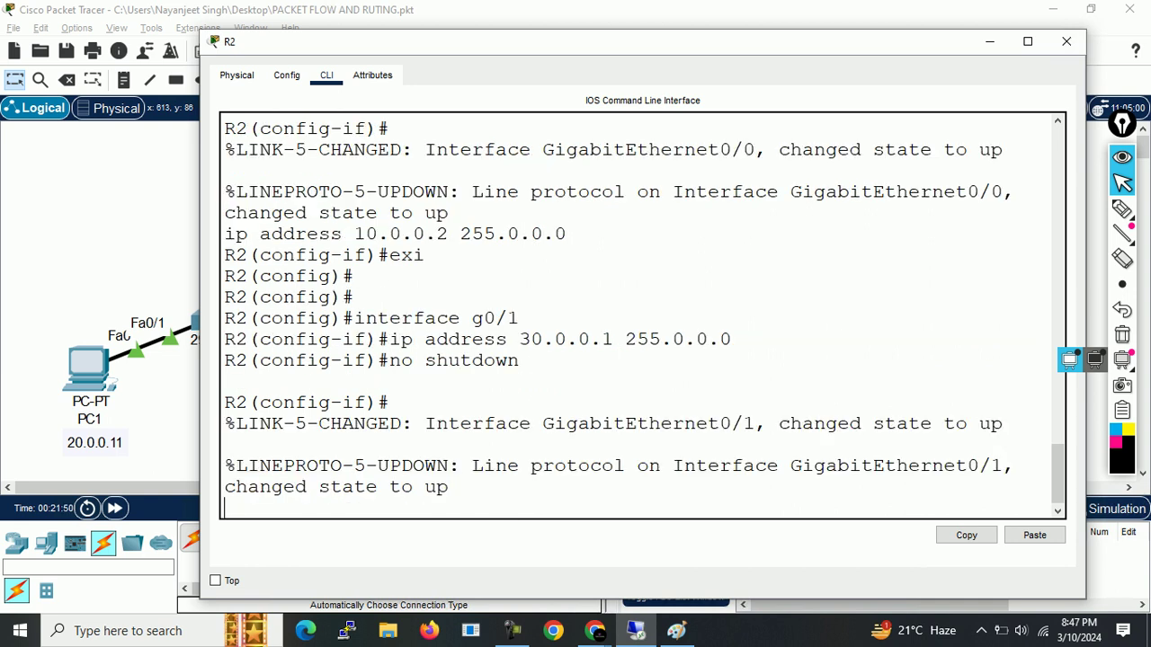
# Step: Save R2's configuration from interface mode with the do write command
pyautogui.press('Return')
pyautogui.press('Return')
pyautogui.press('Return')
pyautogui.write('do write')
pyautogui.press('Return')
# Step: Exit R2's interface and global configuration modes and close the router's window
pyautogui.write('ex')
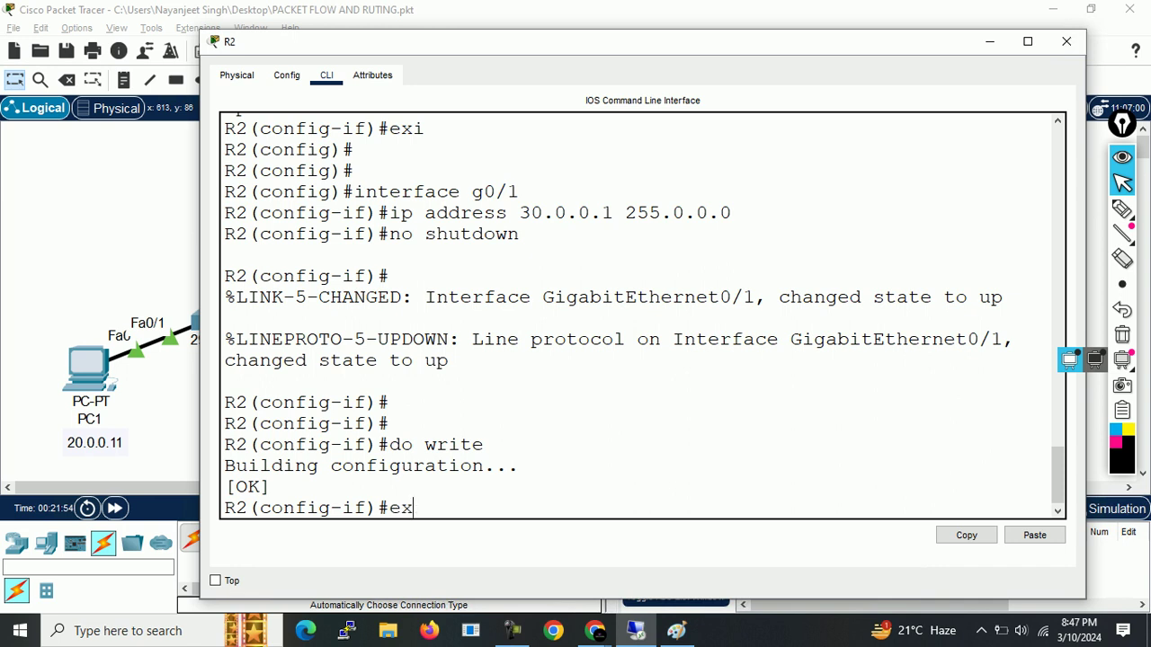
pyautogui.write('i')
pyautogui.press('Return')
pyautogui.press('Return')
pyautogui.write('exiu')
pyautogui.press('BackSpace')
pyautogui.press('Return')
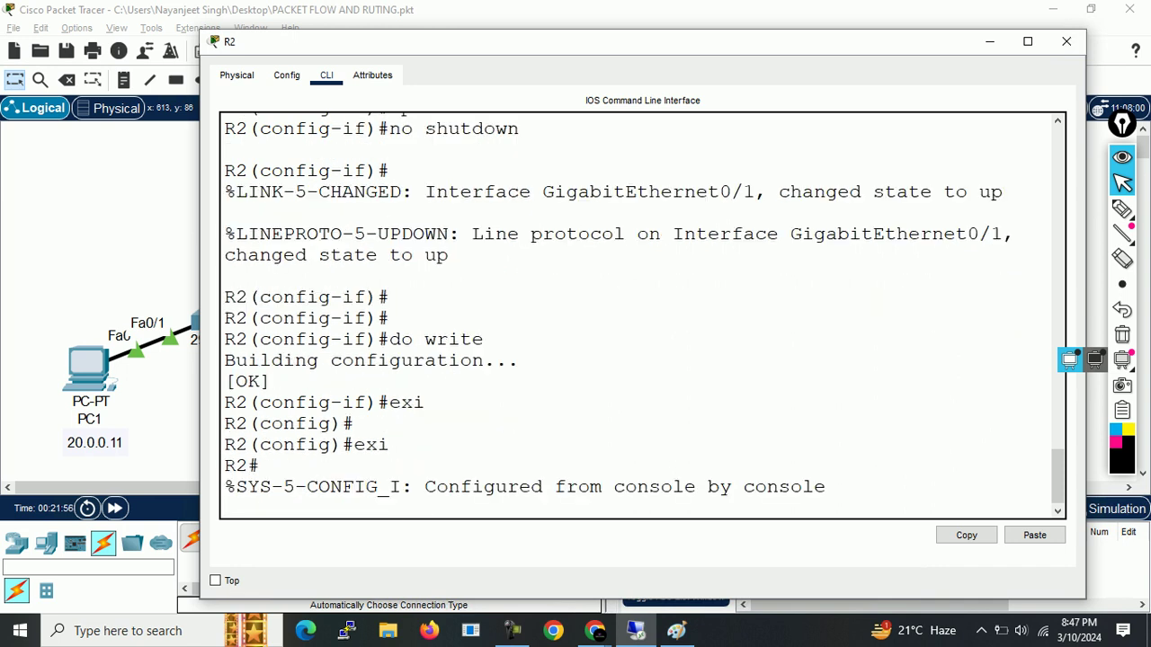
pyautogui.hotkey('alt', 'F4')
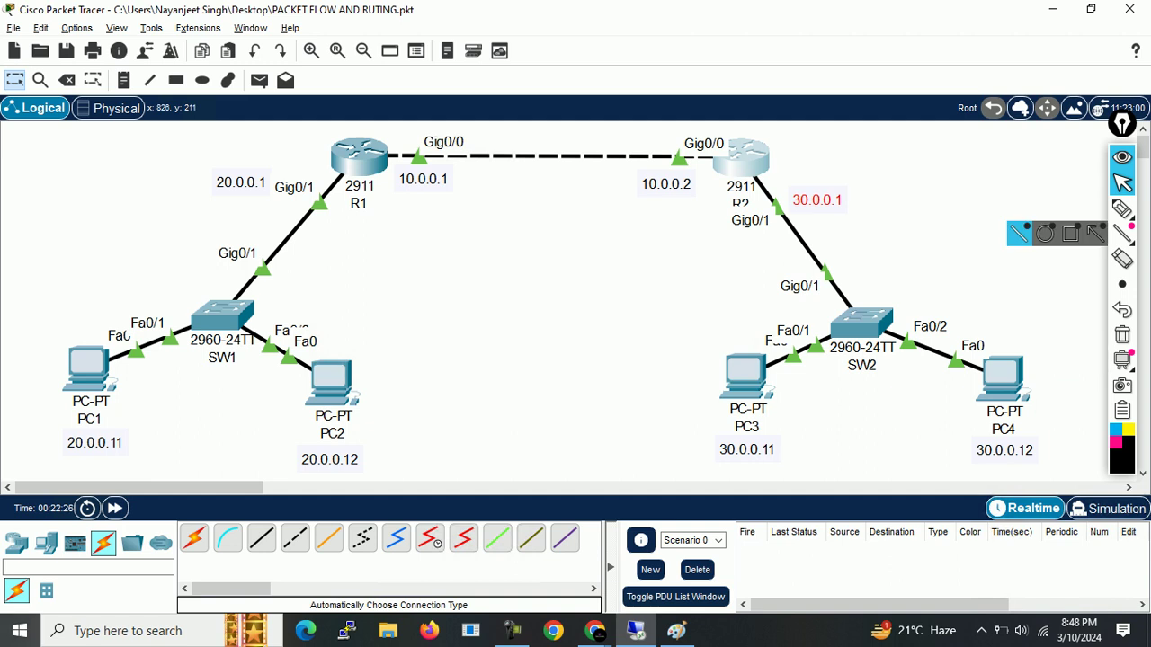
# Step: Collapse the on-screen annotation toolbar
pyautogui.click(1122, 209)
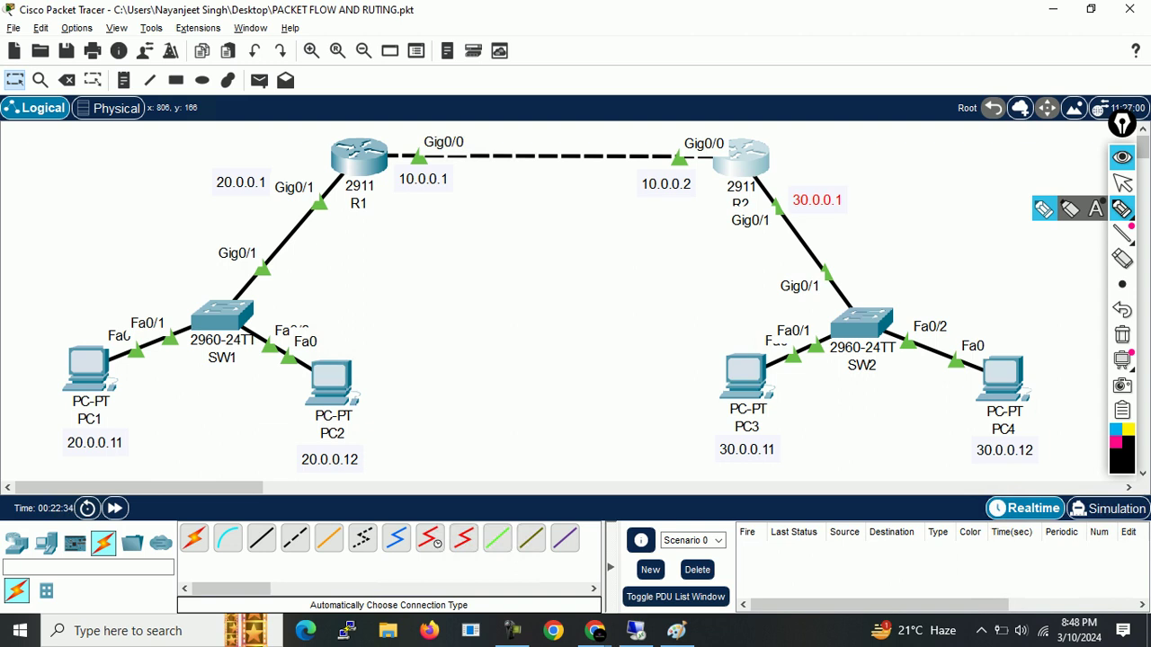
pyautogui.click(1121, 157)
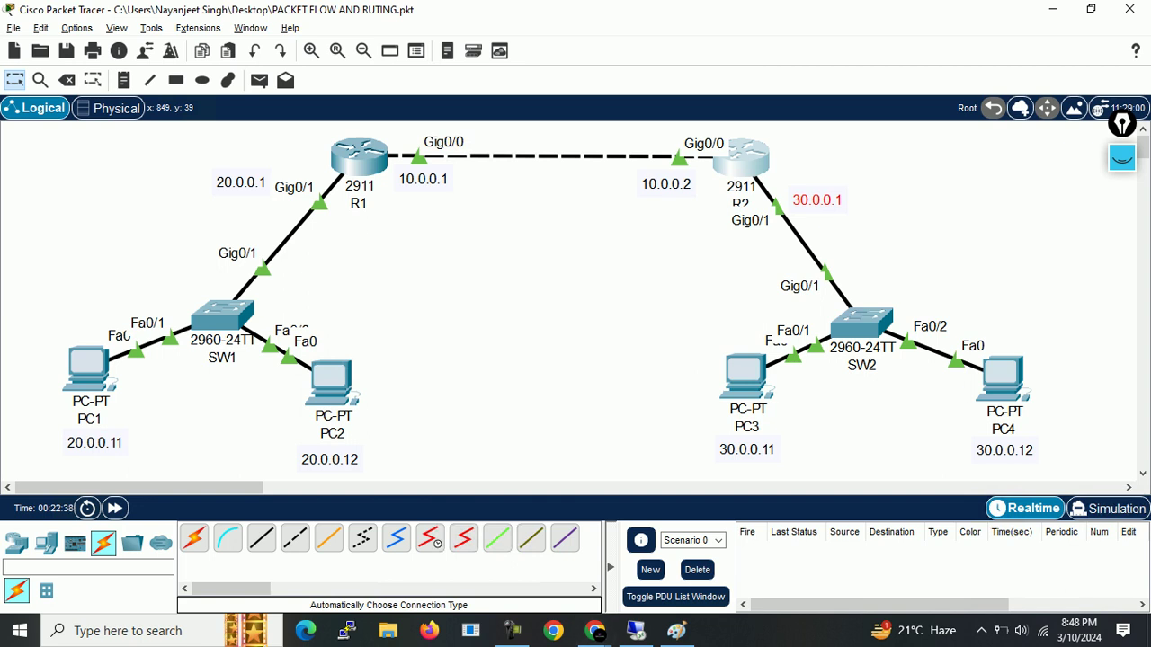
pyautogui.press('Escape')
pyautogui.press('super')
pyautogui.press('super')
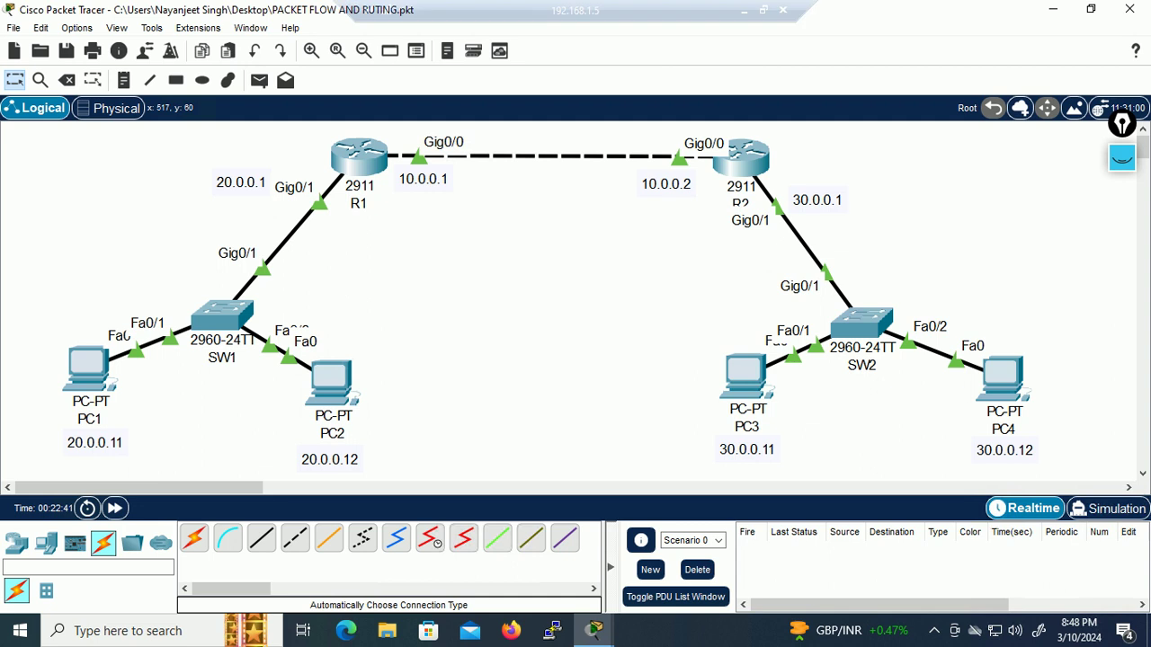
# Step: Switch to Paint and clear the Packet flow heading and the L2 and L3 notes from the canvas
pyautogui.hotkey('alt', 'Tab')
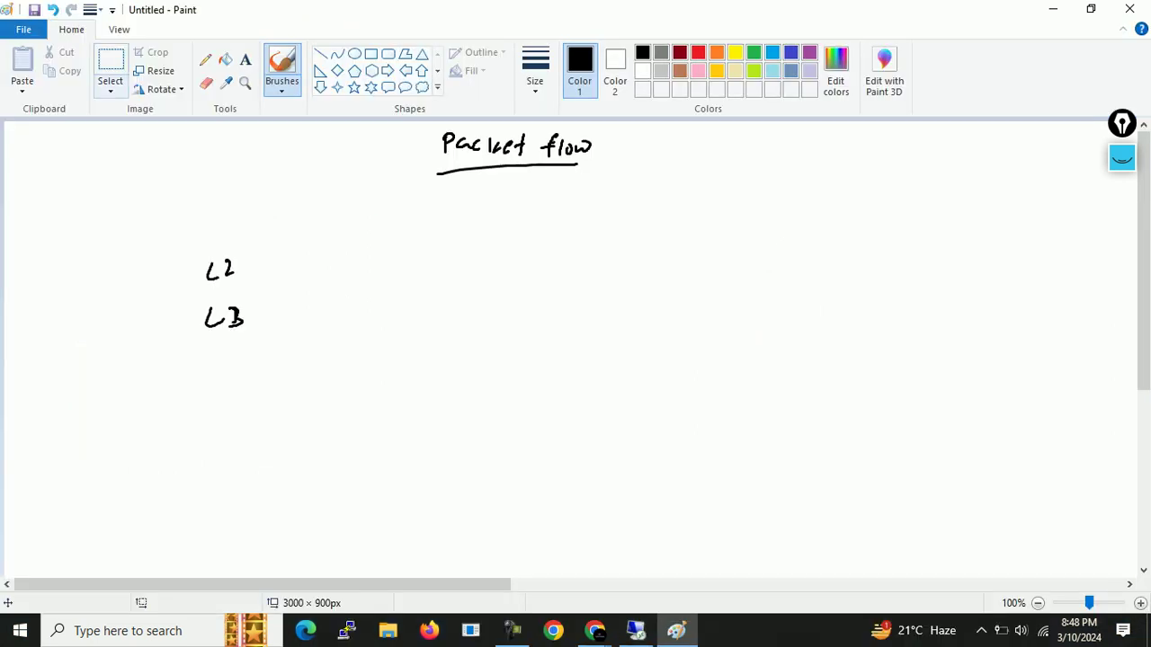
pyautogui.click(110, 68)
pyautogui.moveTo(142, 154); pyautogui.dragTo(990, 472)
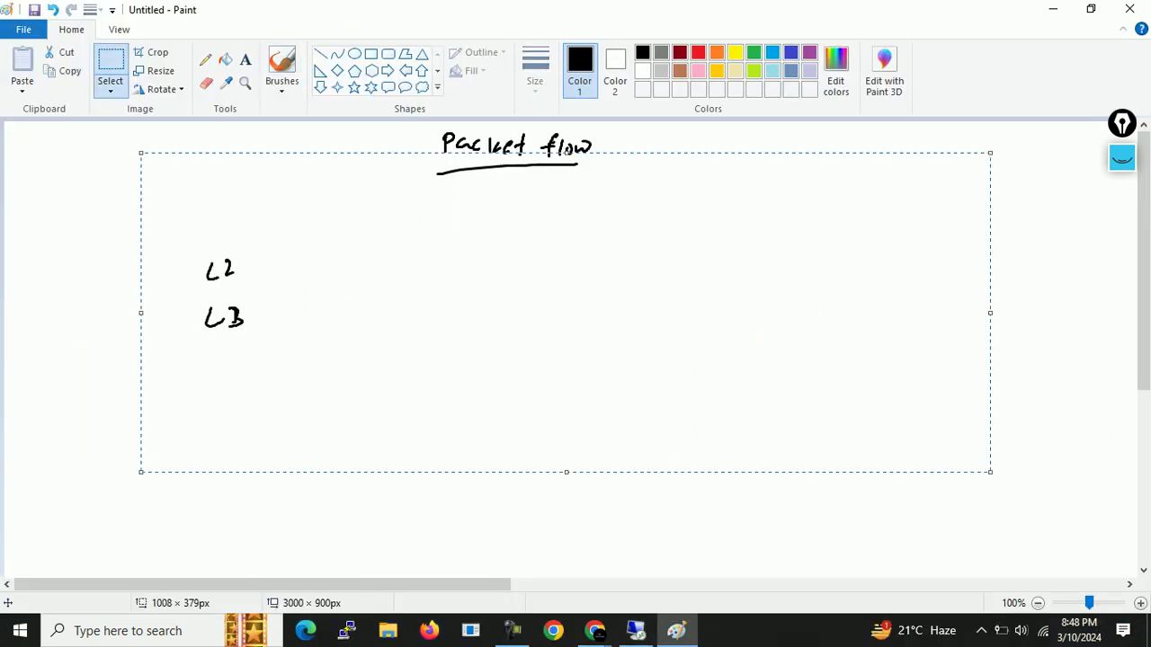
pyautogui.press('Delete')
pyautogui.moveTo(424, 137)
pyautogui.mouseDown()
pyautogui.moveTo(407, 130)
pyautogui.moveTo(733, 198)
pyautogui.mouseUp()
pyautogui.press('Delete')
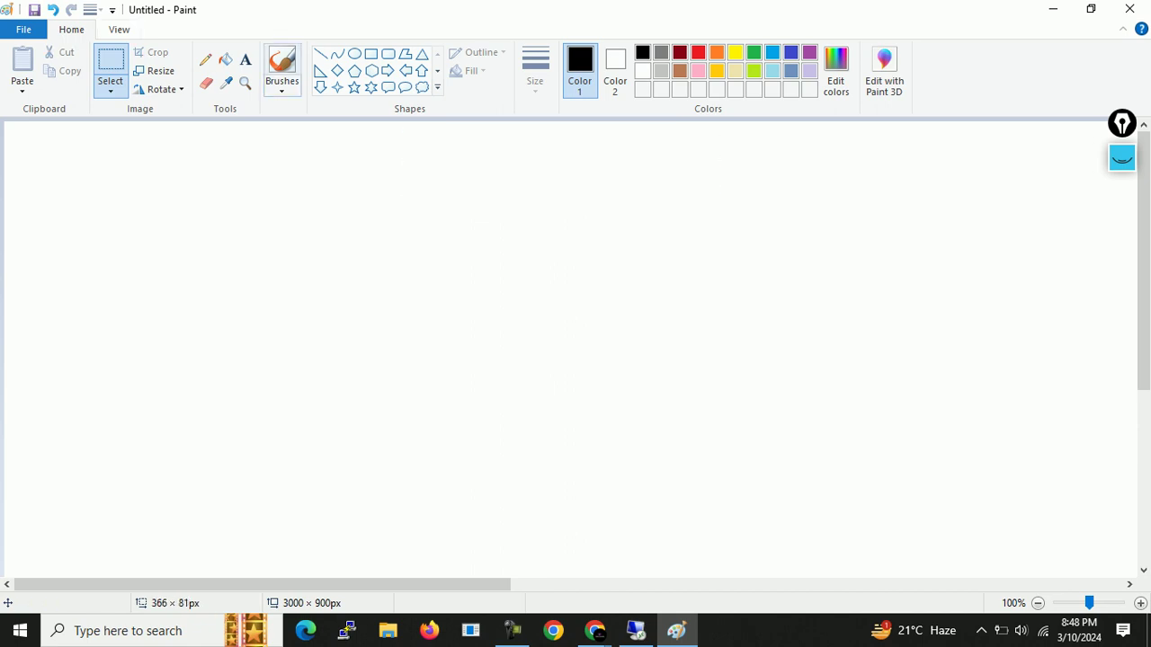
# Step: Handwrite the word Ping with the brush near the canvas's upper edge and underline it
pyautogui.click(281, 68)
pyautogui.moveTo(375, 165)
pyautogui.mouseDown()
pyautogui.moveTo(416, 162)
pyautogui.moveTo(421, 186)
pyautogui.mouseUp()
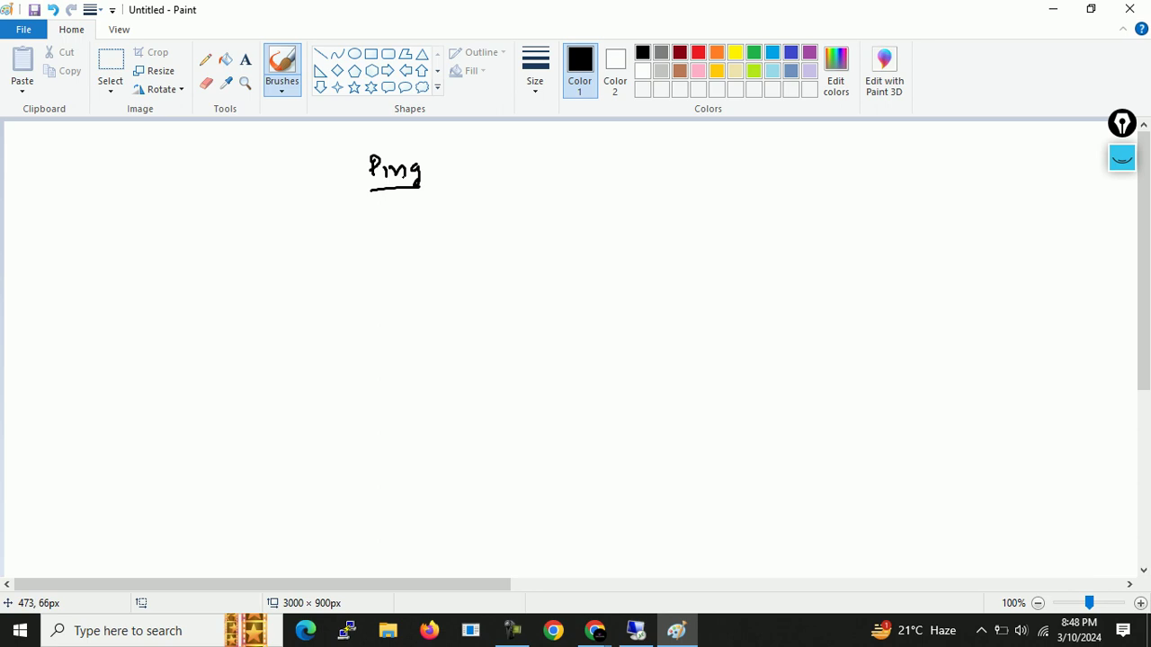
pyautogui.moveTo(367, 177); pyautogui.dragTo(436, 173)
pyautogui.hotkey('ctrl', 'z')
pyautogui.hotkey('ctrl', 'z')
pyautogui.hotkey('ctrl', 'z')
# Step: Circle the word Ping and draw an arrow from it to a circled handwritten word utility
pyautogui.moveTo(389, 144)
pyautogui.mouseDown()
pyautogui.moveTo(424, 194)
pyautogui.moveTo(387, 142)
pyautogui.mouseUp()
pyautogui.moveTo(437, 177); pyautogui.dragTo(495, 171)
pyautogui.moveTo(504, 162)
pyautogui.mouseDown()
pyautogui.moveTo(505, 182)
pyautogui.moveTo(516, 171)
pyautogui.mouseUp()
pyautogui.moveTo(514, 170)
pyautogui.mouseDown()
pyautogui.moveTo(515, 182)
pyautogui.moveTo(530, 182)
pyautogui.mouseUp()
pyautogui.moveTo(538, 170); pyautogui.dragTo(554, 171)
pyautogui.moveTo(552, 172); pyautogui.dragTo(571, 178)
pyautogui.moveTo(576, 166)
pyautogui.mouseDown()
pyautogui.moveTo(569, 188)
pyautogui.moveTo(525, 201)
pyautogui.moveTo(586, 149)
pyautogui.moveTo(570, 178)
pyautogui.mouseUp()
pyautogui.moveTo(576, 169); pyautogui.dragTo(570, 195)
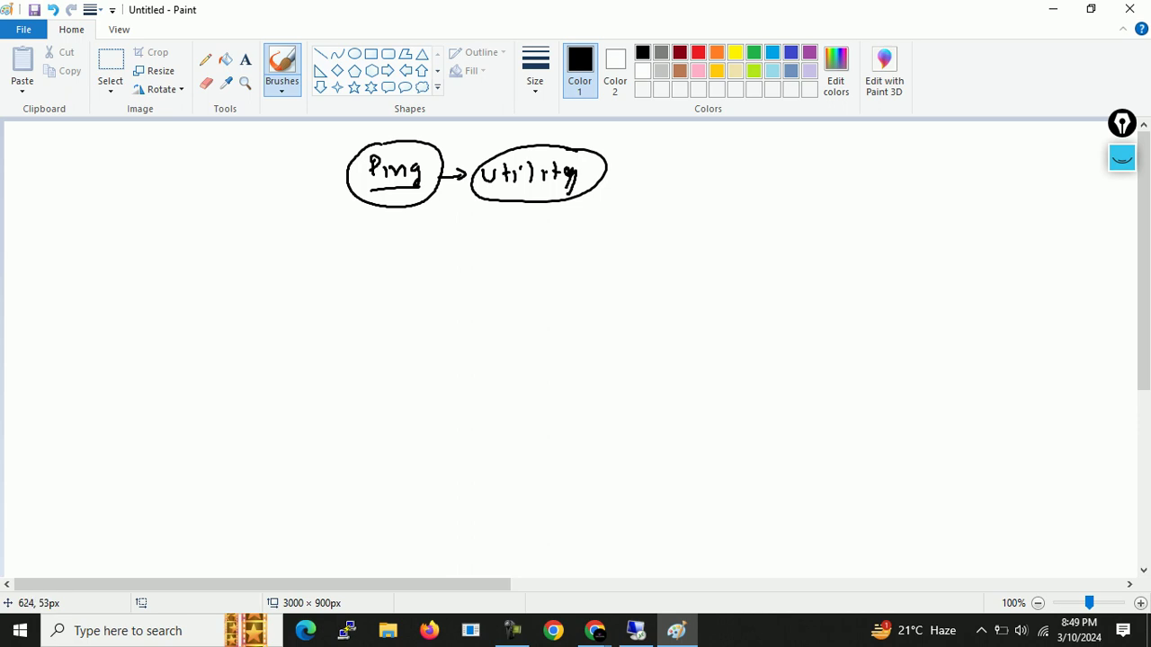
# Step: Draw an arrow from utility to the circled handwritten word Rechabilit
pyautogui.moveTo(618, 167); pyautogui.dragTo(678, 180)
pyautogui.moveTo(681, 171); pyautogui.dragTo(696, 178)
pyautogui.moveTo(708, 157)
pyautogui.mouseDown()
pyautogui.moveTo(711, 178)
pyautogui.moveTo(722, 179)
pyautogui.mouseUp()
pyautogui.moveTo(734, 167); pyautogui.dragTo(782, 167)
pyautogui.moveTo(789, 152); pyautogui.dragTo(790, 172)
pyautogui.moveTo(784, 162)
pyautogui.mouseDown()
pyautogui.moveTo(799, 160)
pyautogui.moveTo(789, 147)
pyautogui.moveTo(754, 146)
pyautogui.mouseUp()
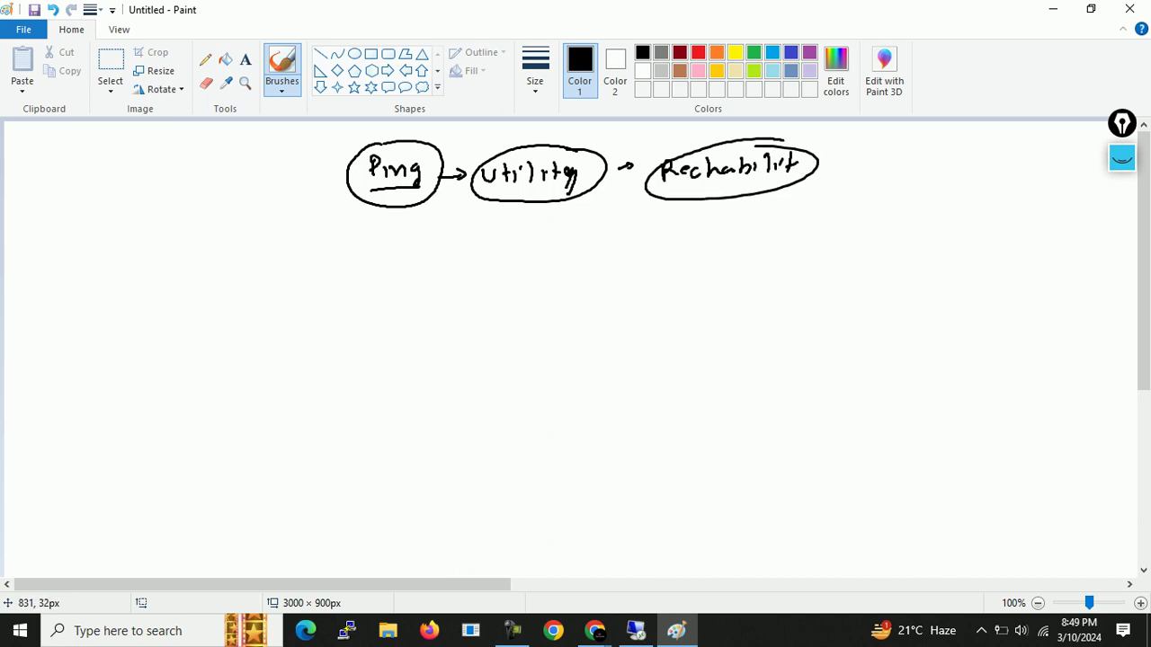
# Step: Sketch two computers linked through a middle device, circle both computers, and draw an arc from one to the other
pyautogui.moveTo(216, 345)
pyautogui.mouseDown()
pyautogui.moveTo(236, 343)
pyautogui.moveTo(241, 374)
pyautogui.moveTo(260, 371)
pyautogui.mouseUp()
pyautogui.moveTo(609, 293); pyautogui.dragTo(640, 293)
pyautogui.moveTo(613, 298)
pyautogui.mouseDown()
pyautogui.moveTo(634, 338)
pyautogui.moveTo(647, 330)
pyautogui.mouseUp()
pyautogui.moveTo(430, 325); pyautogui.dragTo(472, 318)
pyautogui.moveTo(434, 327); pyautogui.dragTo(593, 321)
pyautogui.moveTo(436, 353); pyautogui.dragTo(233, 381)
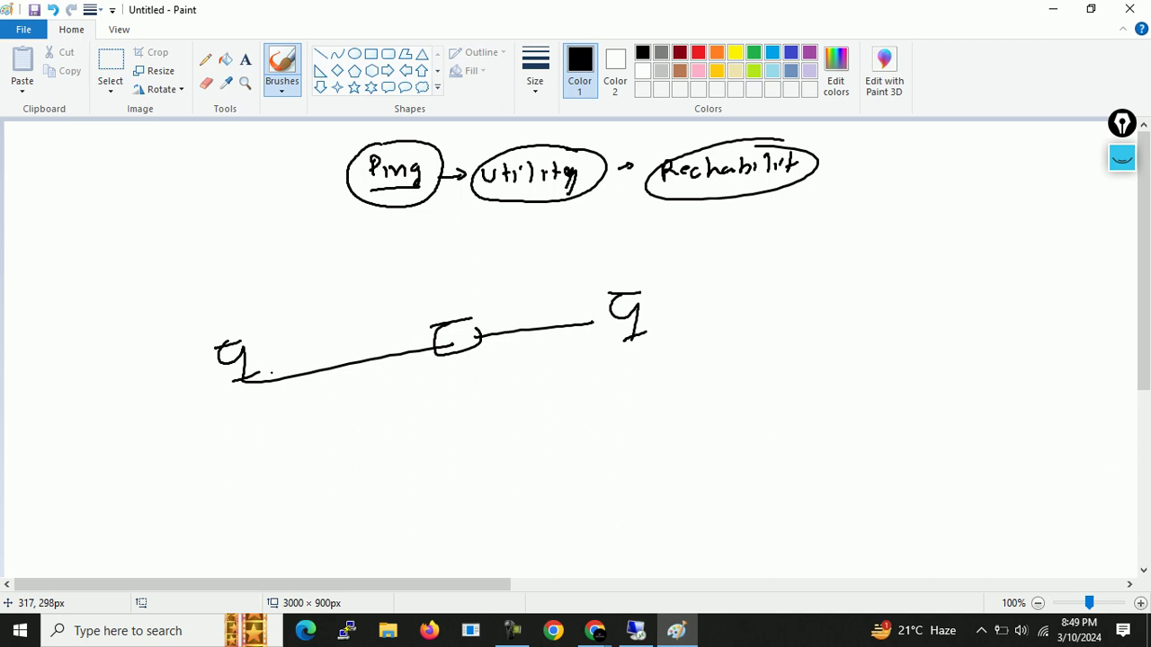
pyautogui.moveTo(635, 282); pyautogui.dragTo(629, 284)
pyautogui.moveTo(237, 342)
pyautogui.mouseDown()
pyautogui.moveTo(230, 352)
pyautogui.moveTo(257, 363)
pyautogui.moveTo(575, 299)
pyautogui.mouseUp()
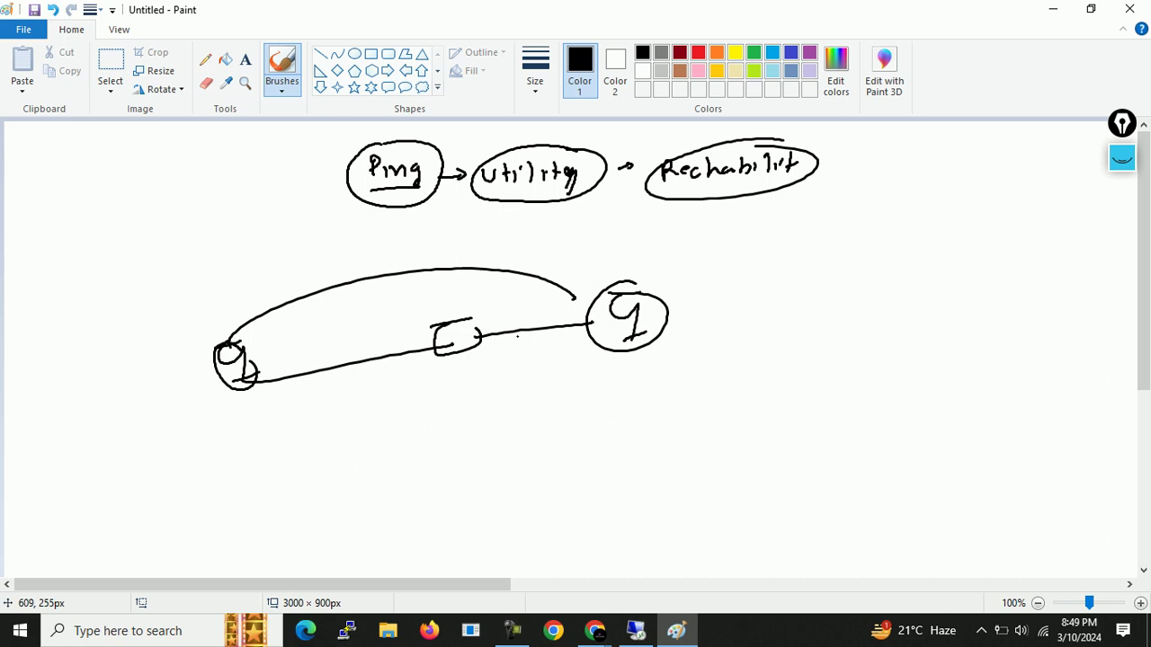
# Step: Write a circled Ping below the source computer and draw arrows to the destination and back beneath the link
pyautogui.moveTo(191, 441)
pyautogui.mouseDown()
pyautogui.moveTo(186, 462)
pyautogui.moveTo(221, 446)
pyautogui.moveTo(231, 464)
pyautogui.mouseUp()
pyautogui.moveTo(223, 430)
pyautogui.mouseDown()
pyautogui.moveTo(170, 460)
pyautogui.moveTo(232, 464)
pyautogui.mouseUp()
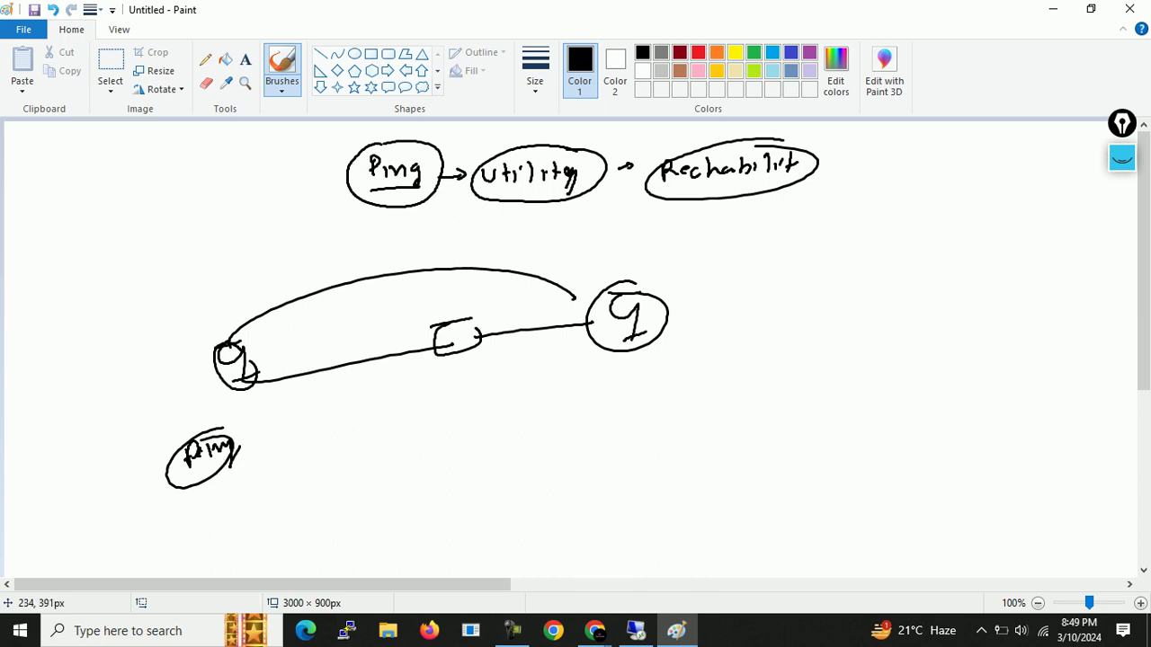
pyautogui.moveTo(250, 406)
pyautogui.mouseDown()
pyautogui.moveTo(517, 357)
pyautogui.moveTo(555, 367)
pyautogui.moveTo(496, 399)
pyautogui.moveTo(342, 430)
pyautogui.mouseUp()
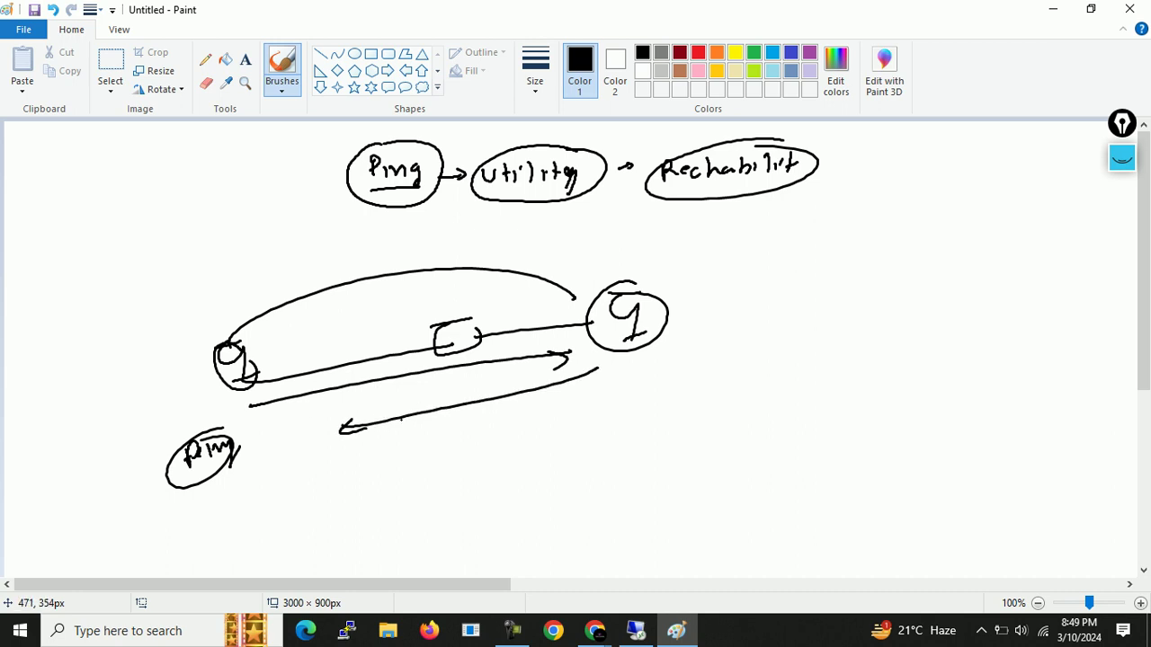
# Step: Circle the destination computer again and trace the request and return paths around both computers in the sketch
pyautogui.moveTo(633, 293)
pyautogui.mouseDown()
pyautogui.moveTo(690, 280)
pyautogui.moveTo(675, 313)
pyautogui.moveTo(646, 291)
pyautogui.mouseUp()
pyautogui.moveTo(220, 344)
pyautogui.mouseDown()
pyautogui.moveTo(588, 306)
pyautogui.moveTo(206, 326)
pyautogui.moveTo(468, 222)
pyautogui.moveTo(197, 279)
pyautogui.mouseUp()
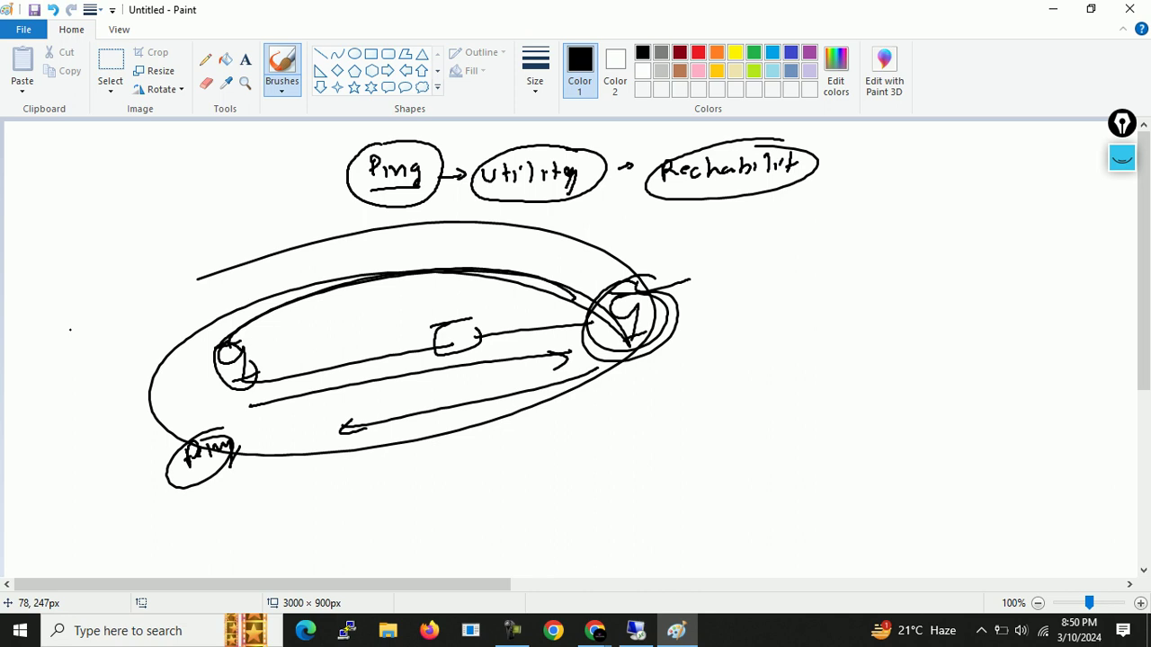
# Step: Undo the recent strokes until the computer sketch is gone and only Ping, utility and the partial word Rechab remain
pyautogui.hotkey('ctrl', 'z')
pyautogui.hotkey('ctrl', 'z')
pyautogui.hotkey('ctrl', 'z')
pyautogui.hotkey('ctrl', 'z')
pyautogui.hotkey('ctrl', 'z')
pyautogui.hotkey('ctrl', 'z')
pyautogui.hotkey('ctrl', 'z')
pyautogui.hotkey('ctrl', 'z')
pyautogui.hotkey('ctrl', 'z')
pyautogui.hotkey('ctrl', 'z')
pyautogui.hotkey('ctrl', 'z')
pyautogui.hotkey('ctrl', 'z')
pyautogui.hotkey('ctrl', 'z')
pyautogui.hotkey('ctrl', 'z')
pyautogui.hotkey('ctrl', 'z')
pyautogui.hotkey('ctrl', 'z')
pyautogui.hotkey('ctrl', 'z')
pyautogui.hotkey('ctrl', 'z')
pyautogui.hotkey('ctrl', 'z')
pyautogui.hotkey('ctrl', 'z')
pyautogui.hotkey('ctrl', 'z')
pyautogui.hotkey('ctrl', 'z')
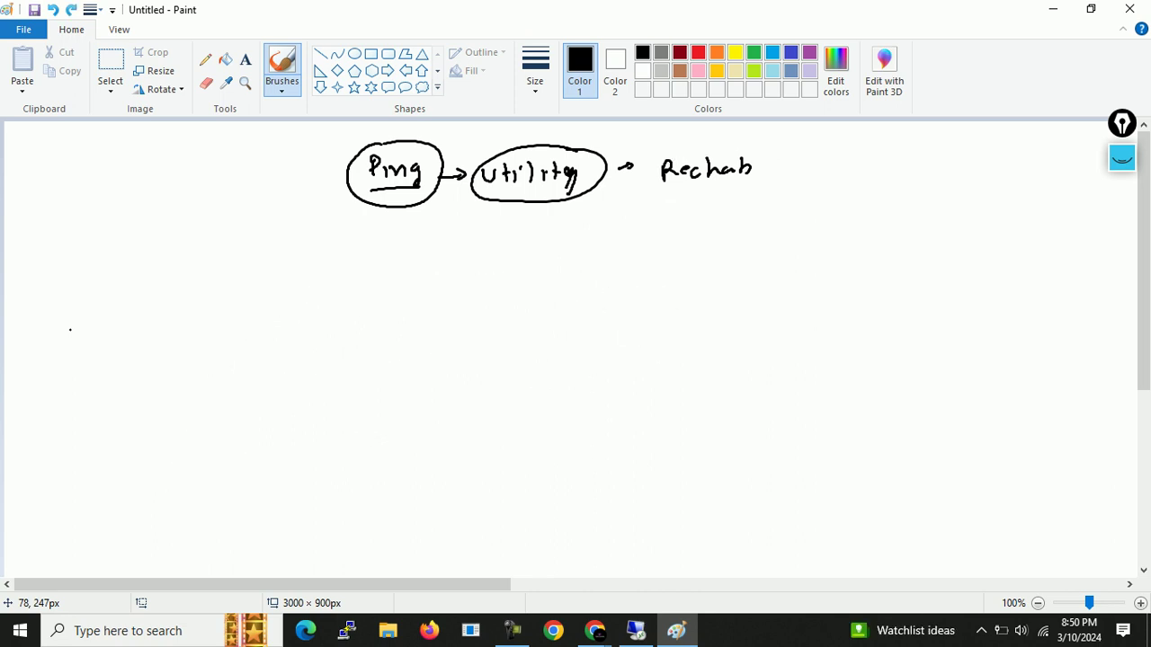
# Step: Switch from Paint to the Packet Tracer topology and clear the existing screen annotations
pyautogui.click(1053, 9)
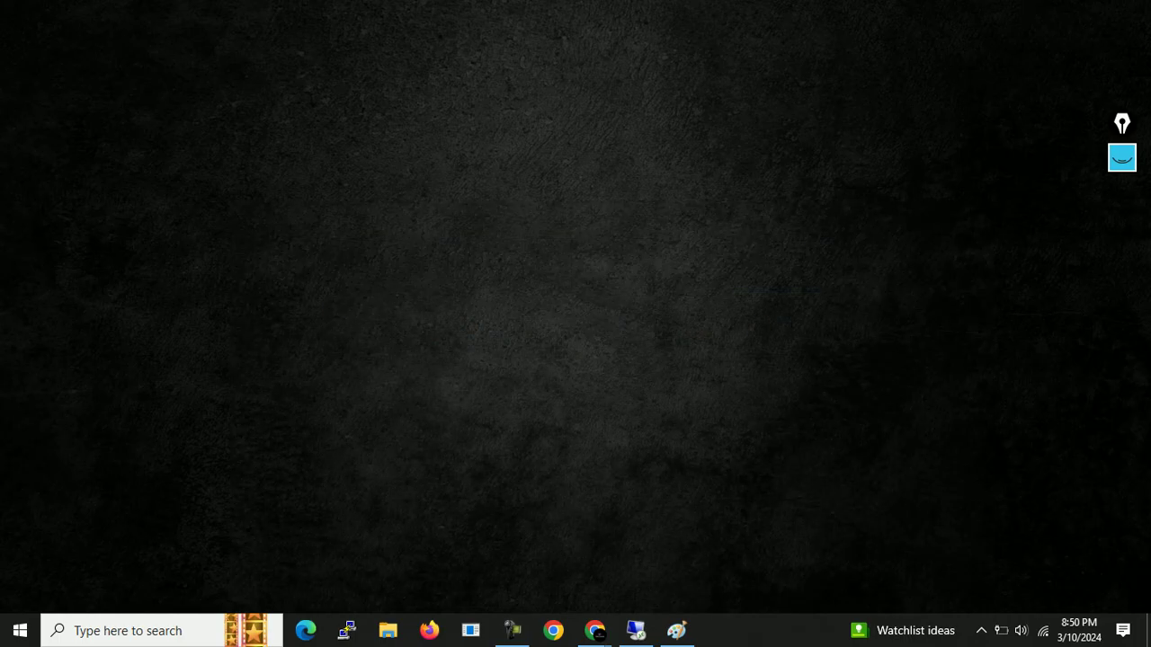
pyautogui.click(636, 631)
pyautogui.click(1121, 158)
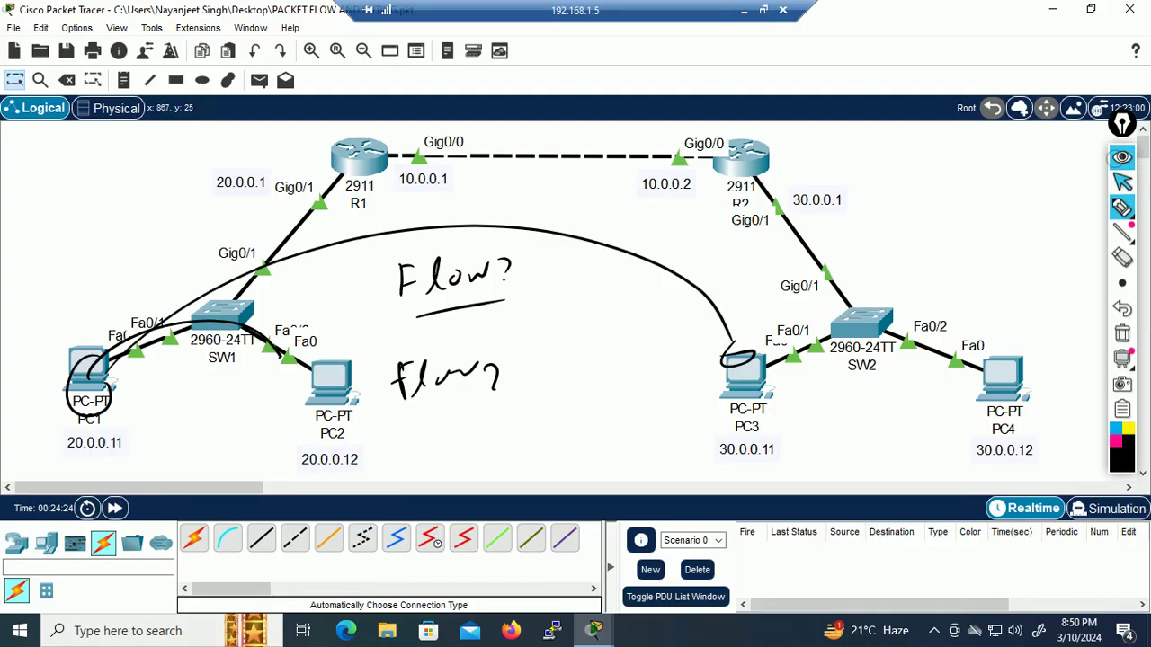
pyautogui.click(1123, 333)
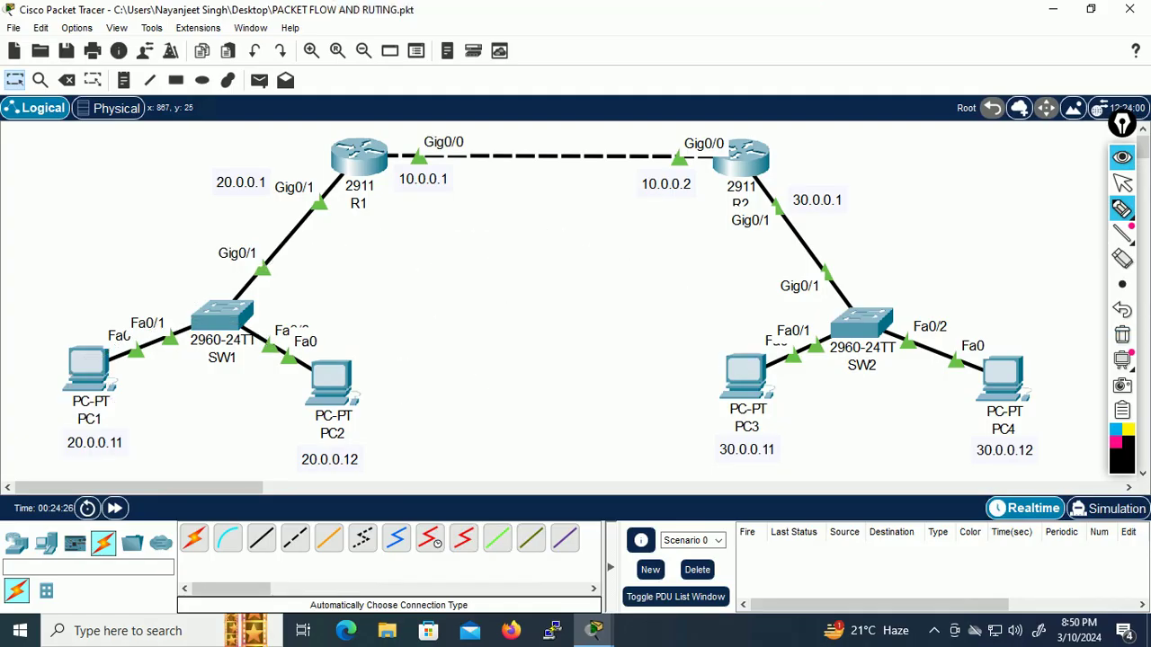
# Step: Write Ping above PC1 and draw a box around its 20.0.0.11 address
pyautogui.moveTo(40, 281)
pyautogui.mouseDown()
pyautogui.moveTo(45, 304)
pyautogui.moveTo(44, 294)
pyautogui.mouseUp()
pyautogui.moveTo(56, 282); pyautogui.dragTo(77, 288)
pyautogui.moveTo(85, 274); pyautogui.dragTo(79, 304)
pyautogui.moveTo(59, 463)
pyautogui.mouseDown()
pyautogui.moveTo(136, 454)
pyautogui.moveTo(50, 460)
pyautogui.mouseUp()
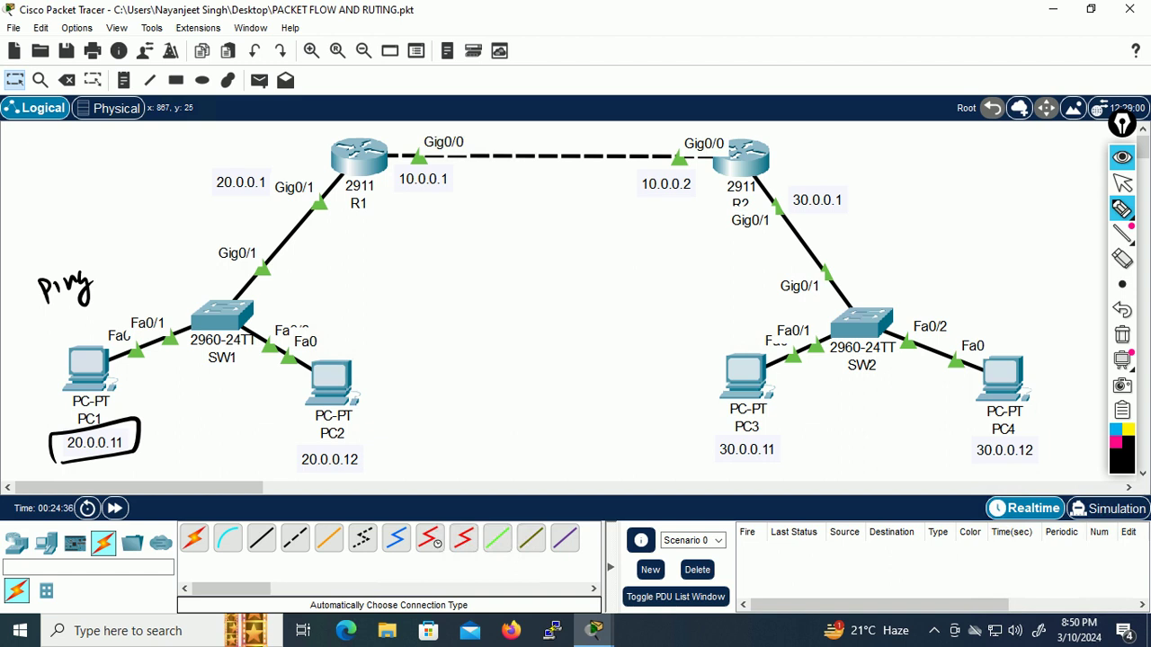
# Step: Switch to the Google Meet call in Chrome and admit the waiting participant
pyautogui.click(1122, 157)
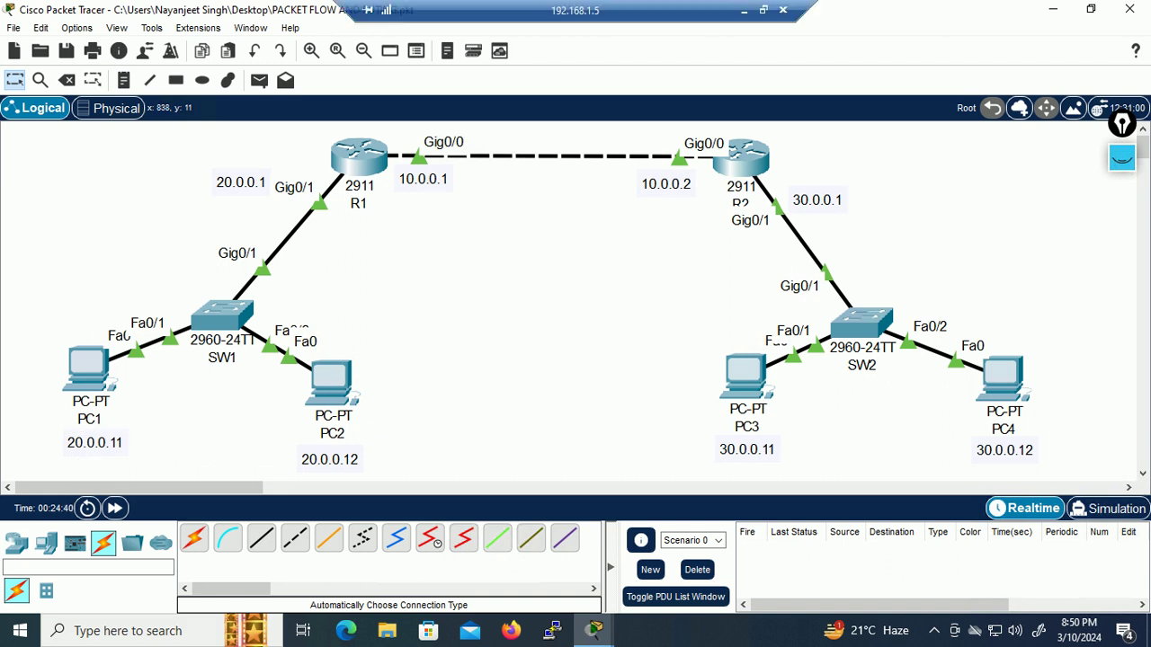
pyautogui.click(744, 10)
pyautogui.click(596, 631)
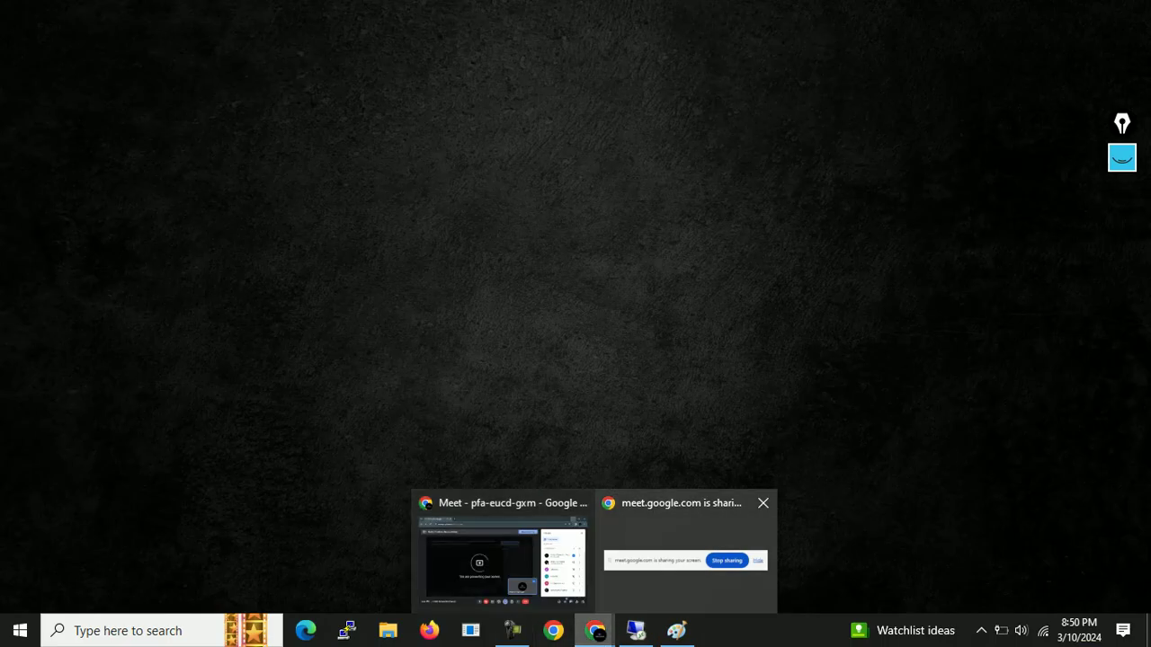
pyautogui.click(685, 552)
pyautogui.click(595, 630)
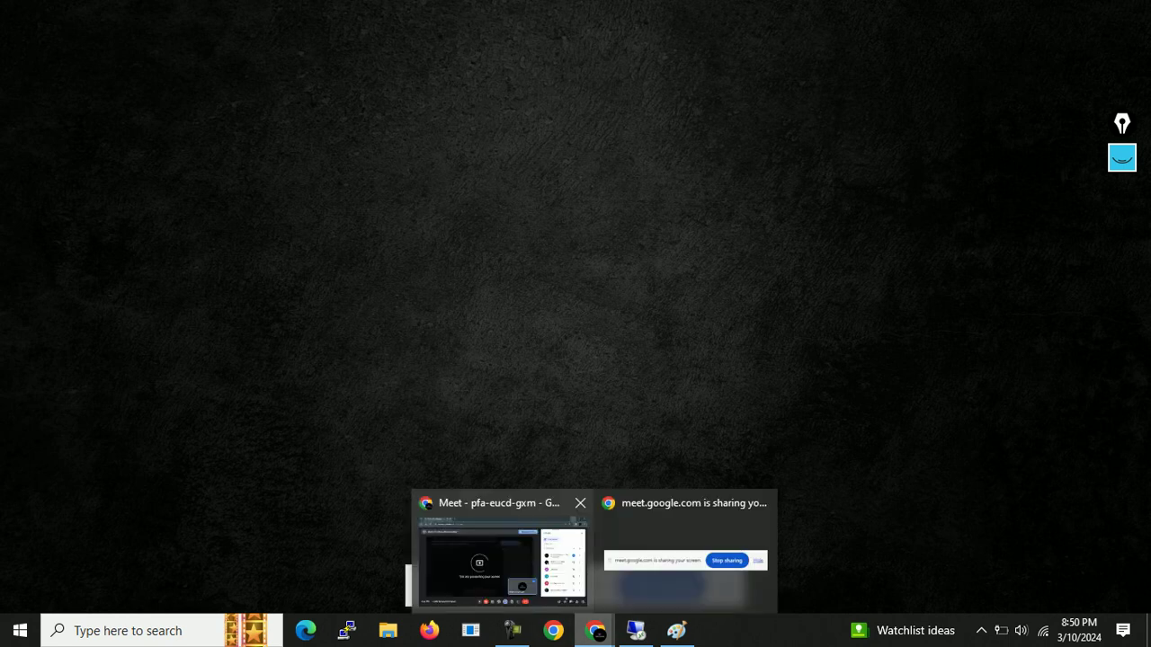
pyautogui.click(503, 558)
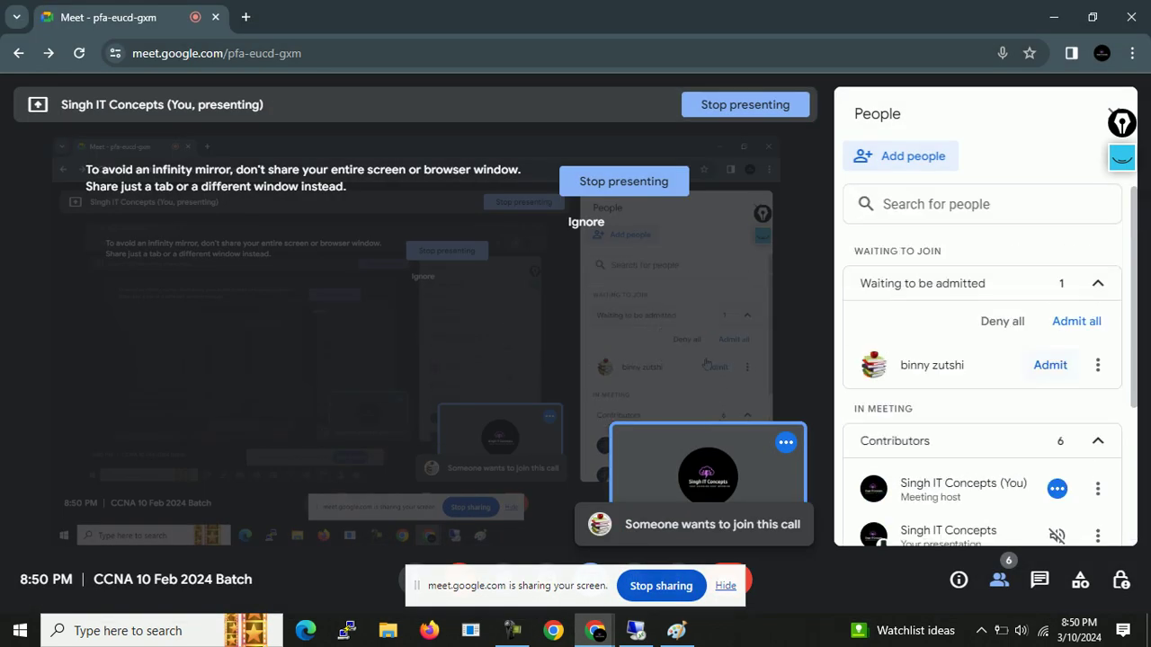
pyautogui.click(1049, 364)
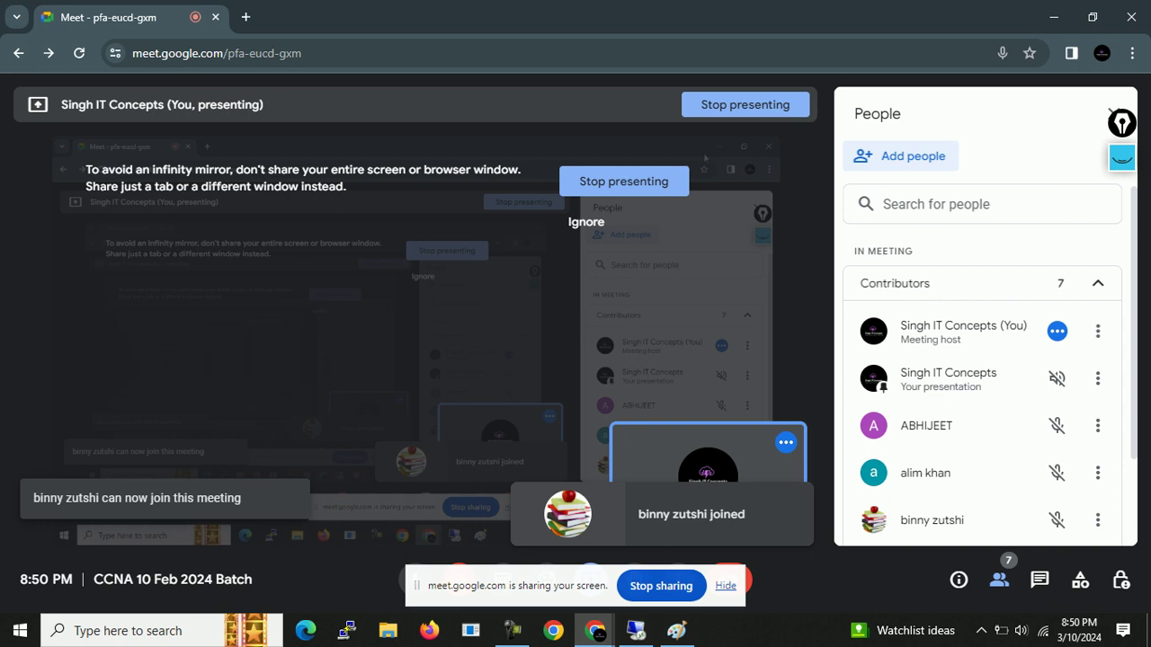
pyautogui.scroll(-3, 927, 378)
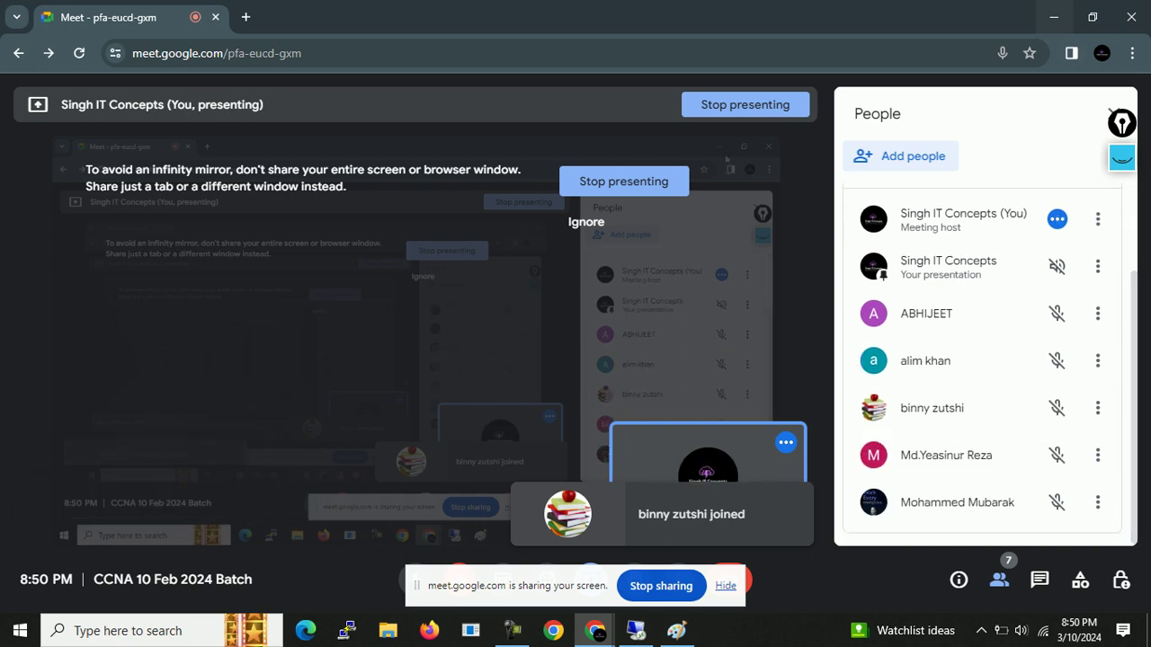
# Step: Return to the Packet Tracer topology with the screen annotations shown and circle PC2
pyautogui.click(1054, 17)
pyautogui.click(636, 631)
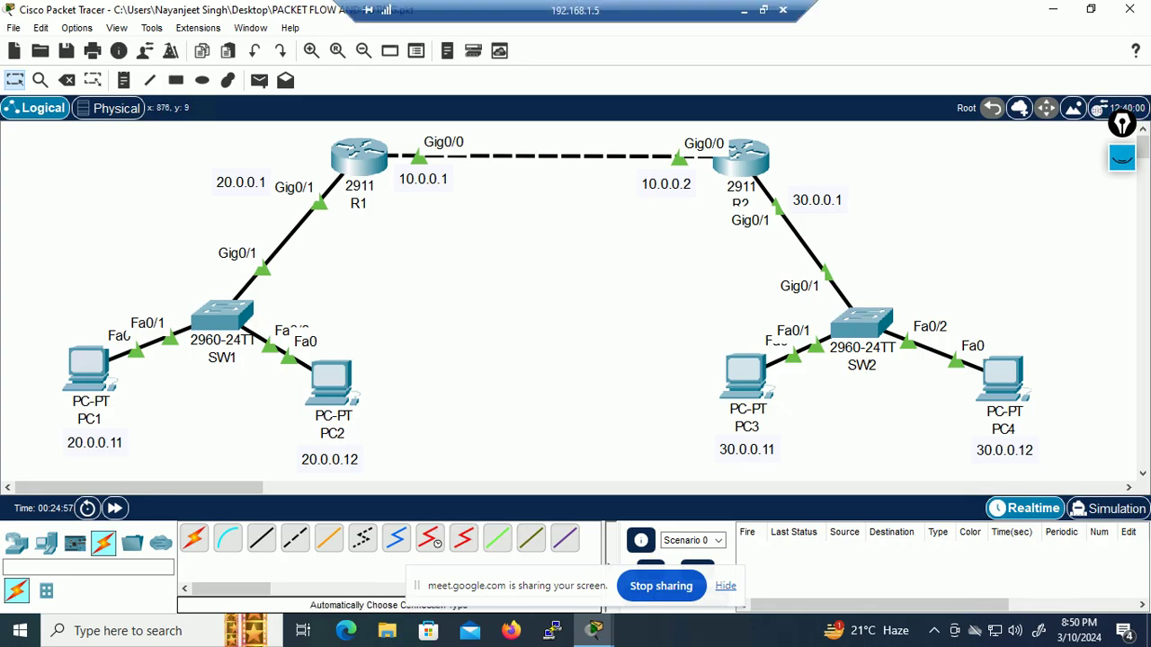
pyautogui.click(1121, 158)
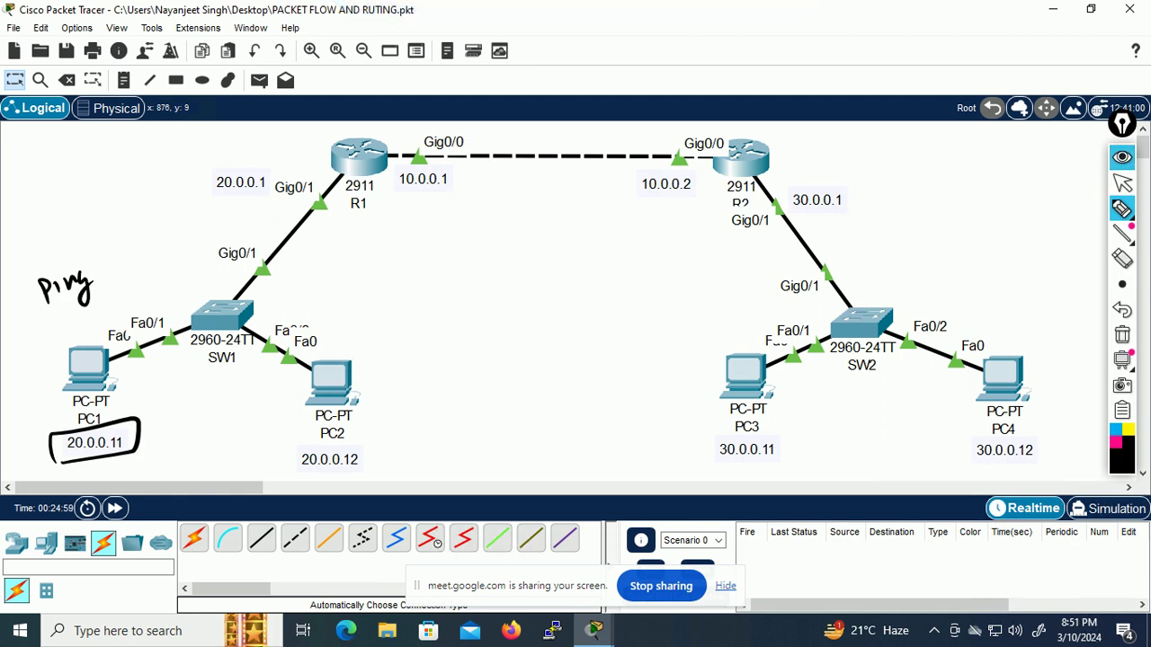
pyautogui.moveTo(348, 359); pyautogui.dragTo(317, 372)
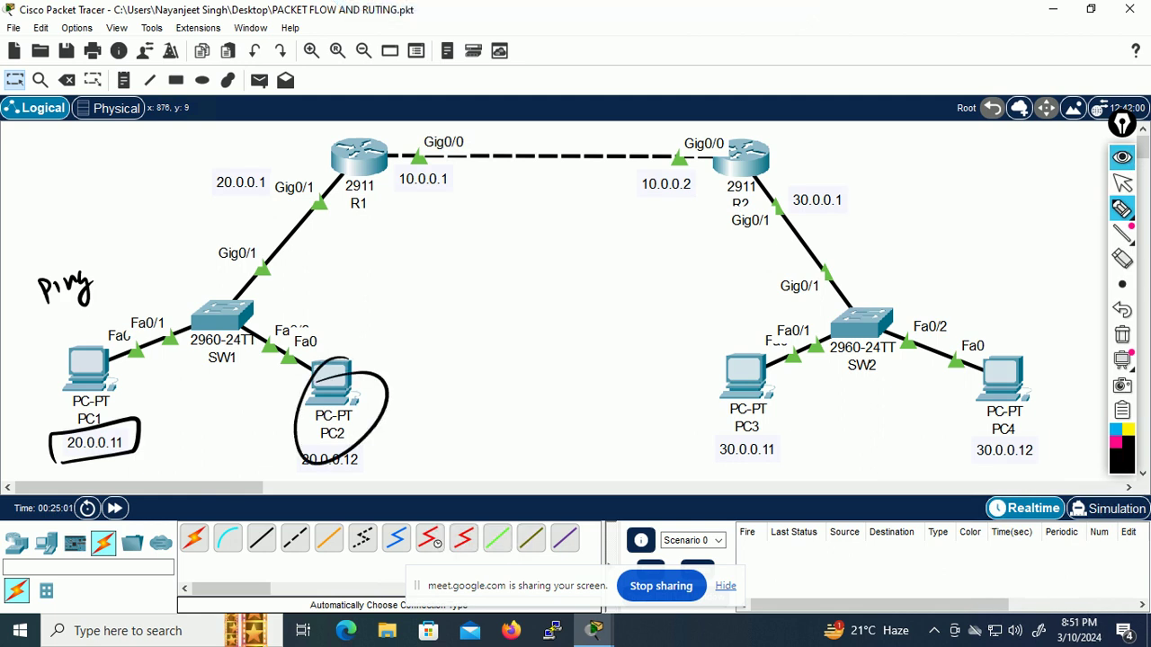
# Step: Clear the annotations, then circle PC1's IP address and draw a curved pointer out from PC1
pyautogui.click(1122, 335)
pyautogui.moveTo(100, 406); pyautogui.dragTo(81, 416)
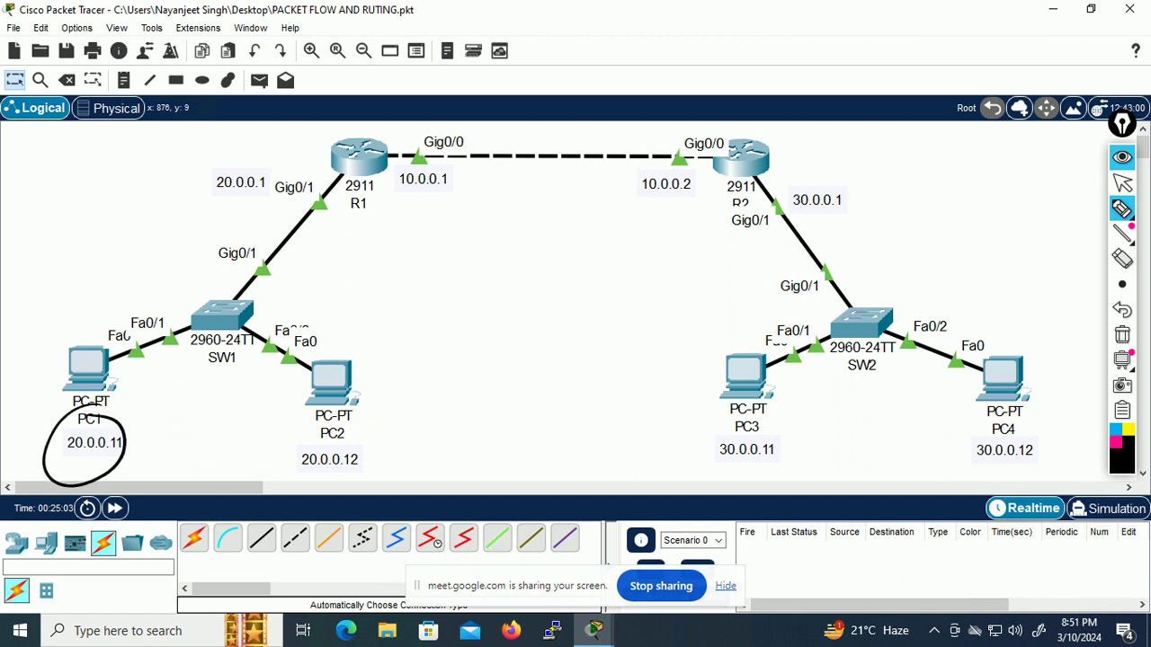
pyautogui.moveTo(67, 368); pyautogui.dragTo(30, 348)
# Step: Write Ping 20.0.0.12 by hand above PC1
pyautogui.moveTo(38, 298); pyautogui.dragTo(37, 312)
pyautogui.moveTo(55, 302); pyautogui.dragTo(56, 312)
pyautogui.moveTo(60, 307); pyautogui.dragTo(76, 300)
pyautogui.moveTo(75, 296); pyautogui.dragTo(81, 329)
pyautogui.moveTo(94, 279)
pyautogui.mouseDown()
pyautogui.moveTo(118, 290)
pyautogui.moveTo(153, 262)
pyautogui.mouseUp()
pyautogui.moveTo(174, 257); pyautogui.dragTo(183, 263)
pyautogui.moveTo(203, 243)
pyautogui.mouseDown()
pyautogui.moveTo(205, 263)
pyautogui.moveTo(223, 251)
pyautogui.mouseUp()
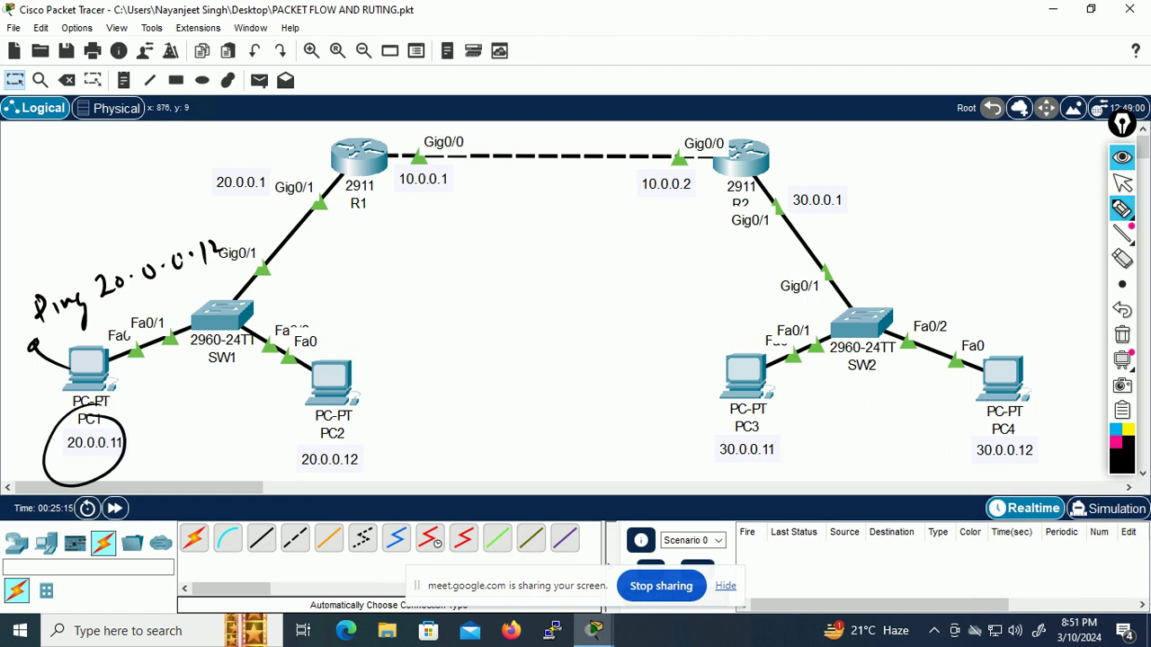
# Step: Write the word Packet between the two networks and the letters Ic beside it
pyautogui.moveTo(377, 262)
pyautogui.mouseDown()
pyautogui.moveTo(383, 278)
pyautogui.moveTo(404, 266)
pyautogui.mouseUp()
pyautogui.moveTo(416, 254); pyautogui.dragTo(426, 263)
pyautogui.moveTo(432, 251); pyautogui.dragTo(447, 254)
pyautogui.moveTo(454, 240)
pyautogui.mouseDown()
pyautogui.moveTo(456, 251)
pyautogui.moveTo(519, 248)
pyautogui.moveTo(526, 231)
pyautogui.mouseUp()
pyautogui.moveTo(516, 248); pyautogui.dragTo(532, 244)
pyautogui.moveTo(542, 233); pyautogui.dragTo(544, 243)
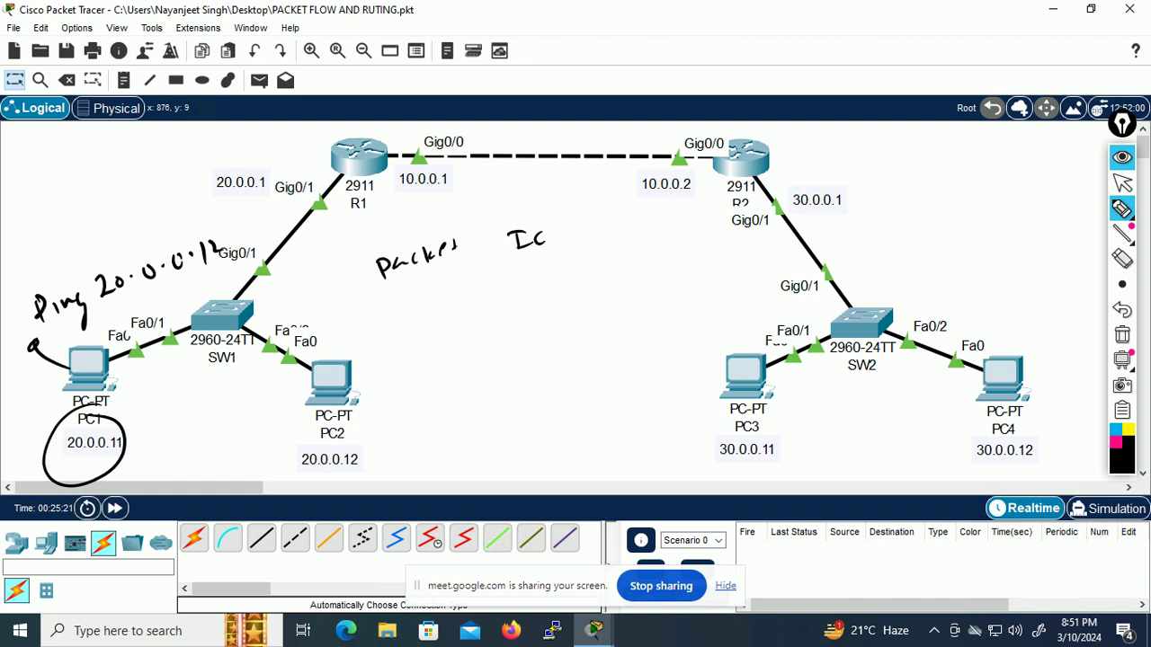
# Step: Clear the annotations and write a circled echo Request in the middle of the topology
pyautogui.click(1123, 335)
pyautogui.moveTo(432, 272); pyautogui.dragTo(455, 279)
pyautogui.moveTo(463, 262)
pyautogui.mouseDown()
pyautogui.moveTo(475, 259)
pyautogui.moveTo(476, 272)
pyautogui.mouseUp()
pyautogui.moveTo(485, 261); pyautogui.dragTo(488, 262)
pyautogui.moveTo(506, 248)
pyautogui.mouseDown()
pyautogui.moveTo(508, 261)
pyautogui.moveTo(516, 255)
pyautogui.mouseUp()
pyautogui.moveTo(519, 251)
pyautogui.mouseDown()
pyautogui.moveTo(534, 247)
pyautogui.moveTo(543, 263)
pyautogui.mouseUp()
pyautogui.moveTo(546, 240); pyautogui.dragTo(556, 250)
pyautogui.moveTo(572, 229); pyautogui.dragTo(576, 248)
pyautogui.moveTo(569, 240); pyautogui.dragTo(580, 237)
pyautogui.moveTo(516, 220)
pyautogui.mouseDown()
pyautogui.moveTo(410, 299)
pyautogui.moveTo(485, 236)
pyautogui.mouseUp()
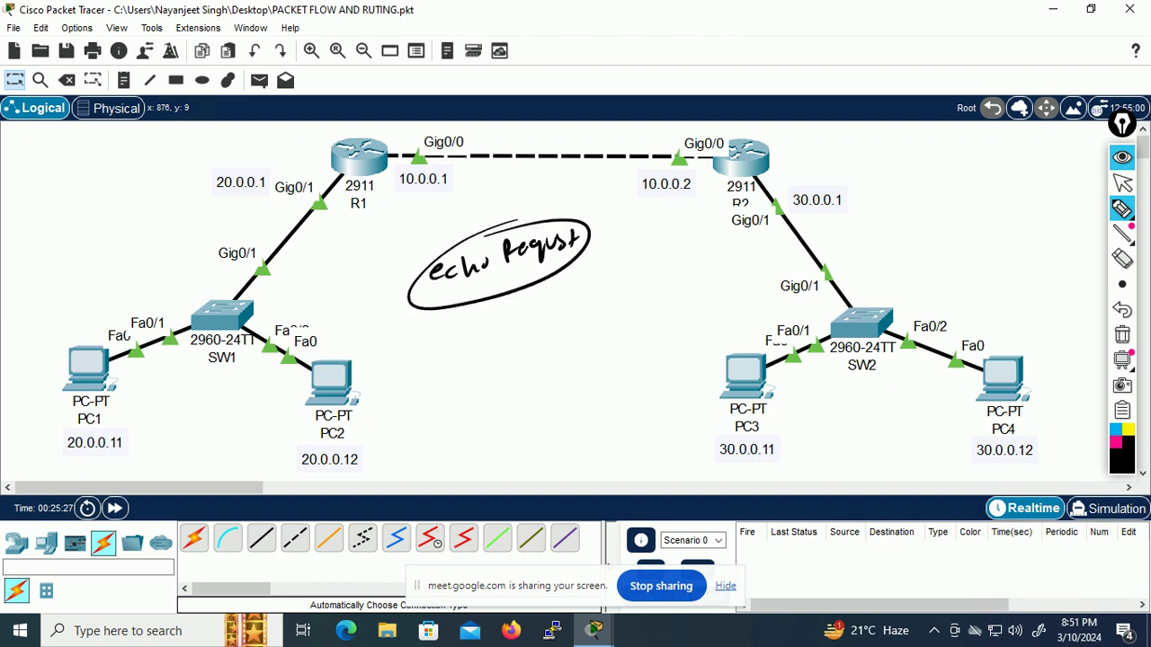
# Step: Clear the annotations and write an underlined Ping with an arrow above PC1
pyautogui.click(1122, 334)
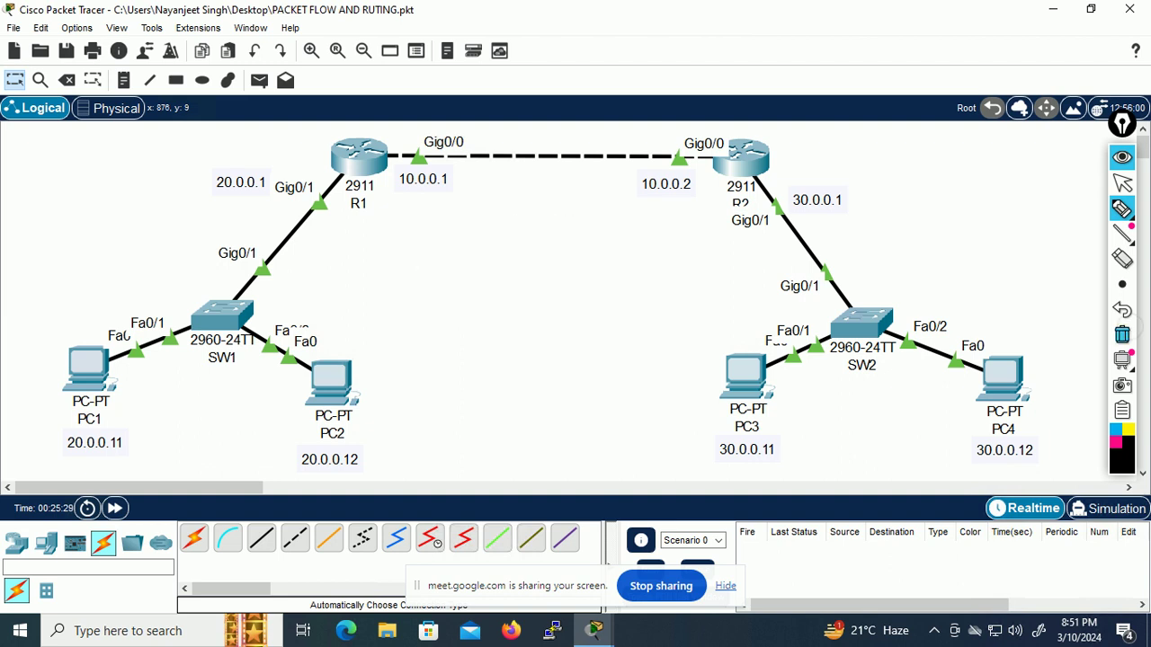
pyautogui.moveTo(32, 269)
pyautogui.mouseDown()
pyautogui.moveTo(47, 295)
pyautogui.moveTo(40, 286)
pyautogui.mouseUp()
pyautogui.moveTo(54, 275)
pyautogui.mouseDown()
pyautogui.moveTo(76, 282)
pyautogui.moveTo(49, 310)
pyautogui.mouseUp()
pyautogui.moveTo(57, 266); pyautogui.dragTo(85, 242)
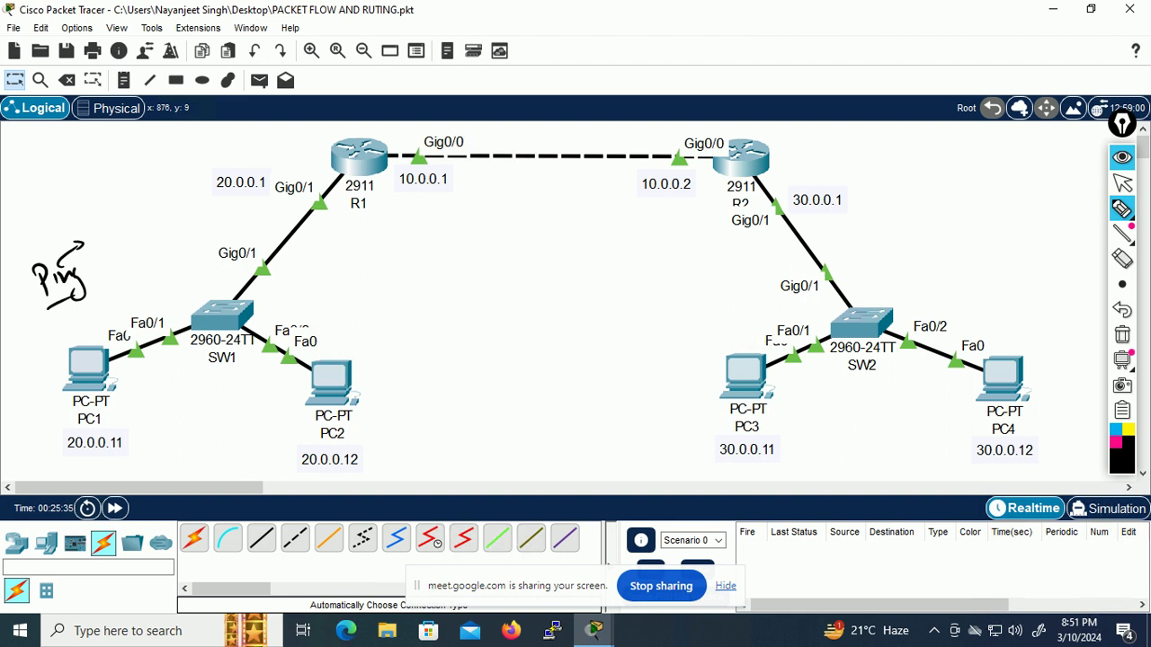
pyautogui.moveTo(88, 350)
pyautogui.mouseDown()
pyautogui.moveTo(68, 355)
pyautogui.moveTo(100, 332)
pyautogui.mouseUp()
pyautogui.moveTo(106, 314); pyautogui.dragTo(127, 315)
# Step: Clear the annotations, trace the path from PC1 to R1 twice, and write ww below R1
pyautogui.click(1122, 334)
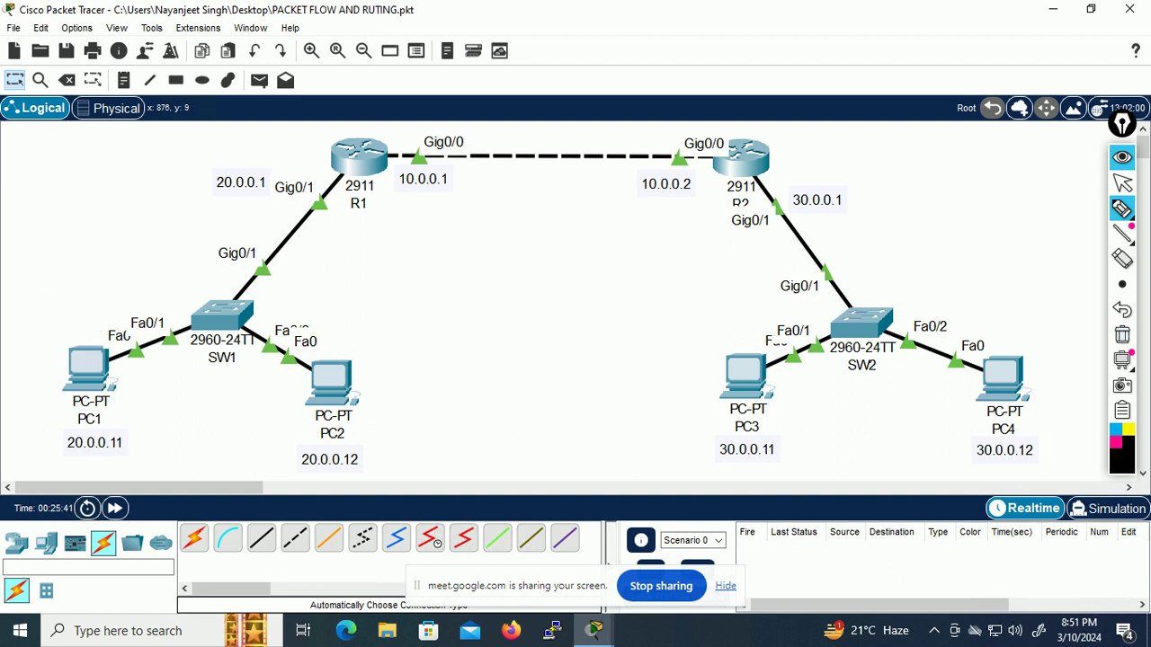
pyautogui.moveTo(87, 354); pyautogui.dragTo(352, 164)
pyautogui.moveTo(380, 269); pyautogui.dragTo(430, 267)
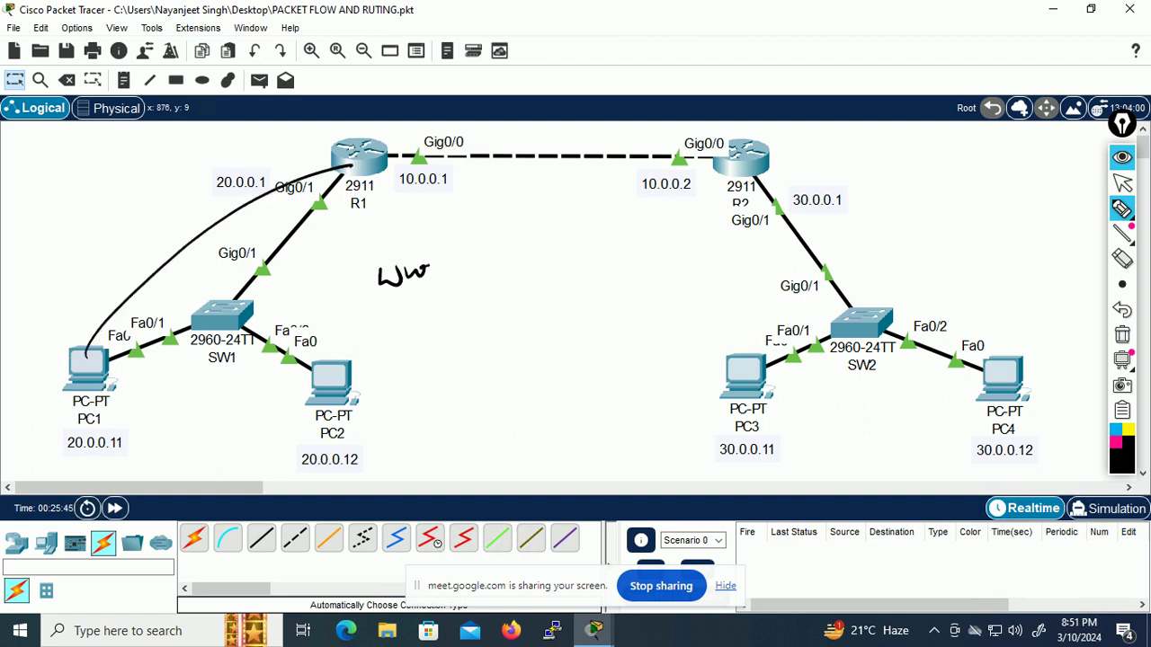
pyautogui.moveTo(85, 349)
pyautogui.mouseDown()
pyautogui.moveTo(191, 238)
pyautogui.moveTo(347, 166)
pyautogui.mouseUp()
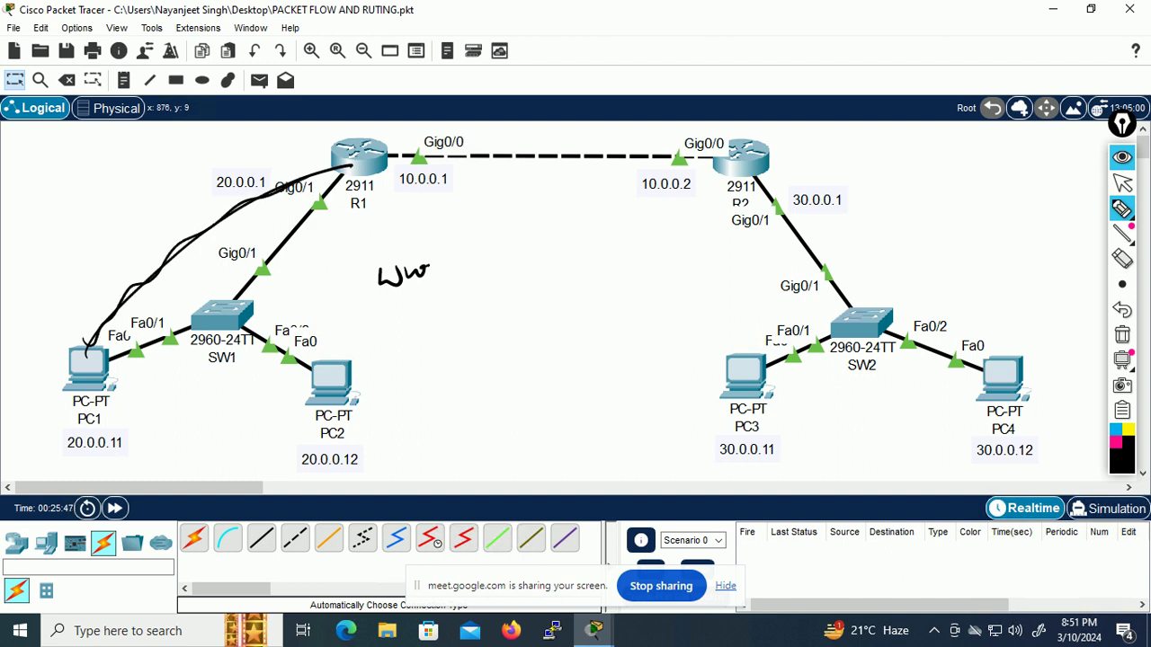
# Step: Clear the annotations and write a circled Protocol in the middle of the topology with an arrow pointing up at it
pyautogui.click(1121, 334)
pyautogui.moveTo(140, 401)
pyautogui.mouseDown()
pyautogui.moveTo(143, 419)
pyautogui.moveTo(234, 385)
pyautogui.mouseUp()
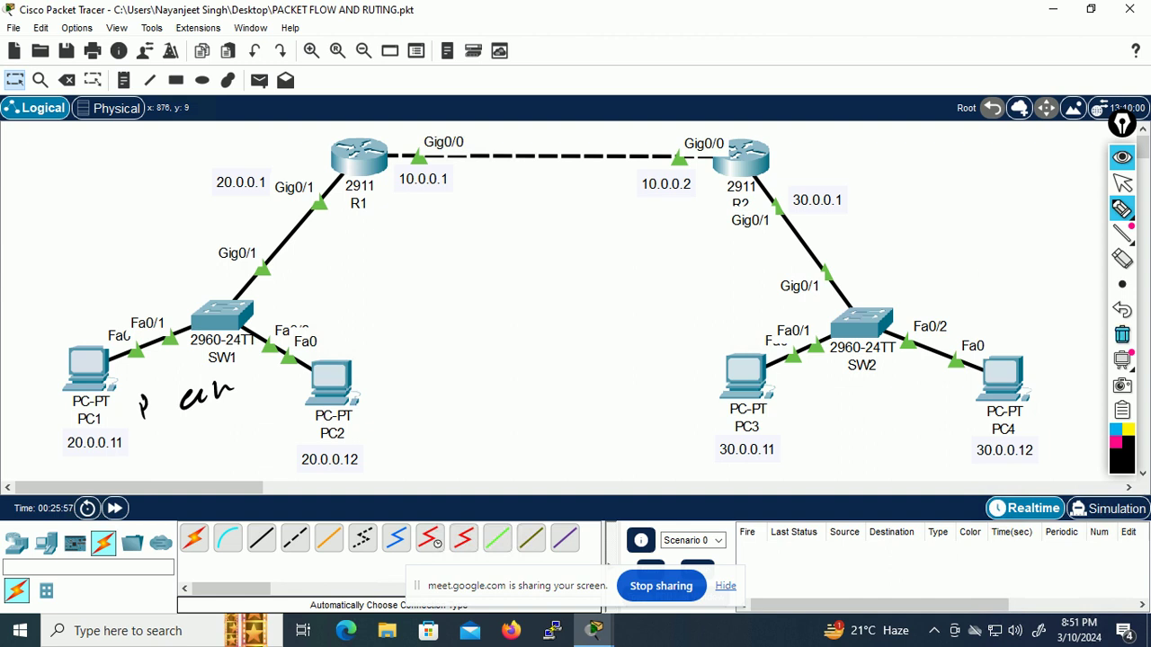
pyautogui.click(1122, 335)
pyautogui.moveTo(484, 266)
pyautogui.mouseDown()
pyautogui.moveTo(491, 285)
pyautogui.moveTo(481, 267)
pyautogui.moveTo(518, 261)
pyautogui.mouseUp()
pyautogui.moveTo(525, 248)
pyautogui.mouseDown()
pyautogui.moveTo(527, 268)
pyautogui.moveTo(561, 244)
pyautogui.mouseUp()
pyautogui.moveTo(565, 224)
pyautogui.mouseDown()
pyautogui.moveTo(572, 256)
pyautogui.moveTo(450, 306)
pyautogui.moveTo(576, 227)
pyautogui.mouseUp()
pyautogui.moveTo(531, 340)
pyautogui.mouseDown()
pyautogui.moveTo(513, 331)
pyautogui.moveTo(532, 327)
pyautogui.mouseUp()
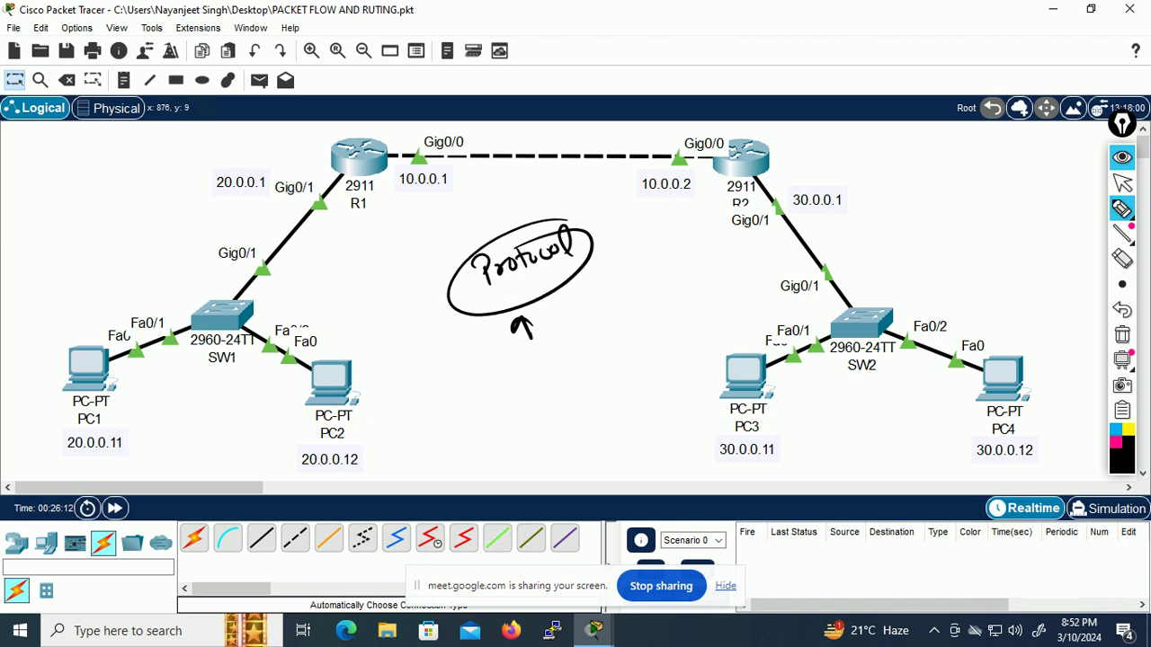
# Step: Clear the annotations, write an underlined HR with an e beneath it, and begin a word starting with S beside it
pyautogui.click(1122, 334)
pyautogui.moveTo(419, 266); pyautogui.dragTo(417, 295)
pyautogui.moveTo(437, 269)
pyautogui.mouseDown()
pyautogui.moveTo(436, 293)
pyautogui.moveTo(436, 278)
pyautogui.mouseUp()
pyautogui.moveTo(463, 261); pyautogui.dragTo(449, 291)
pyautogui.moveTo(440, 279); pyautogui.dragTo(464, 275)
pyautogui.moveTo(578, 241); pyautogui.dragTo(562, 264)
pyautogui.moveTo(577, 258); pyautogui.dragTo(603, 250)
pyautogui.moveTo(393, 332); pyautogui.dragTo(495, 297)
pyautogui.moveTo(396, 359)
pyautogui.mouseDown()
pyautogui.moveTo(409, 346)
pyautogui.moveTo(421, 362)
pyautogui.mouseUp()
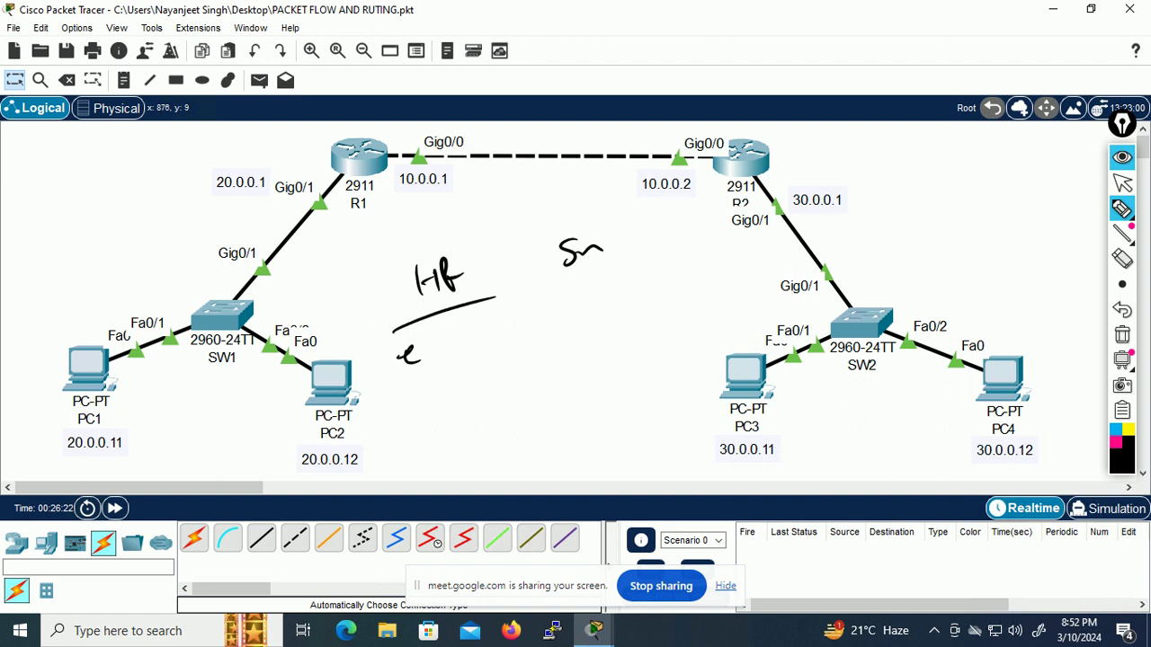
# Step: Complete and circle the word State with an arrow pointing at it, and circle HR with a downward arrow beneath it
pyautogui.moveTo(603, 251); pyautogui.dragTo(613, 258)
pyautogui.moveTo(619, 241); pyautogui.dragTo(630, 235)
pyautogui.moveTo(637, 235)
pyautogui.mouseDown()
pyautogui.moveTo(644, 228)
pyautogui.moveTo(646, 238)
pyautogui.mouseUp()
pyautogui.moveTo(593, 274); pyautogui.dragTo(617, 266)
pyautogui.moveTo(586, 240)
pyautogui.mouseDown()
pyautogui.moveTo(599, 233)
pyautogui.moveTo(592, 255)
pyautogui.mouseUp()
pyautogui.moveTo(607, 320); pyautogui.dragTo(596, 290)
pyautogui.moveTo(589, 304); pyautogui.dragTo(604, 302)
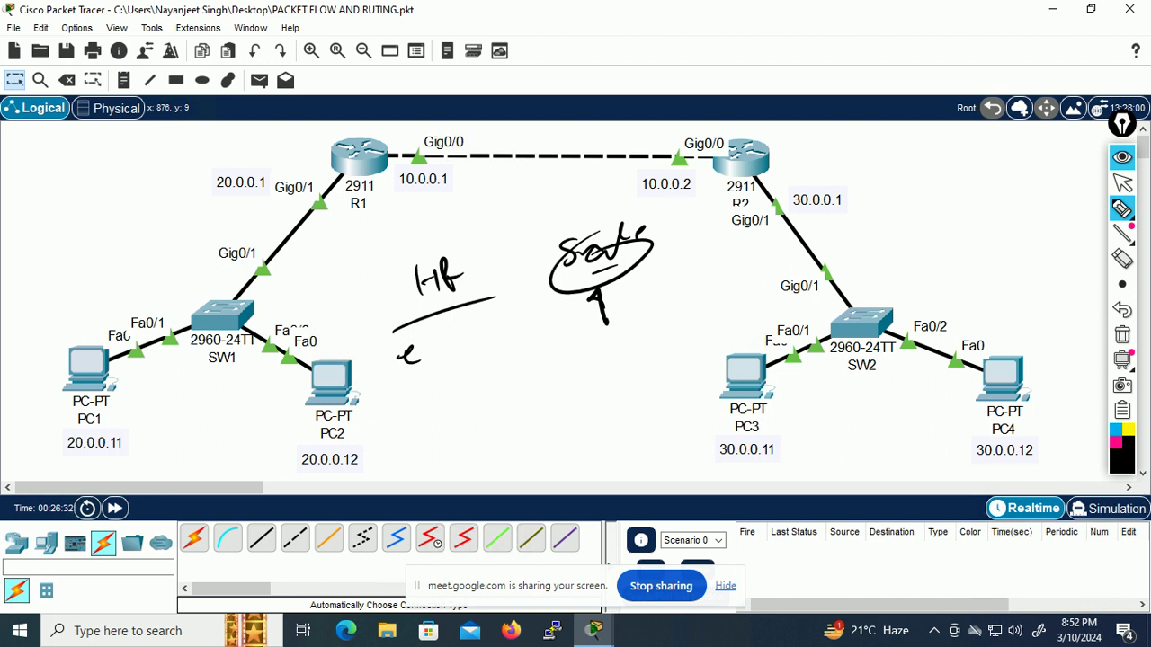
pyautogui.moveTo(437, 263)
pyautogui.mouseDown()
pyautogui.moveTo(418, 267)
pyautogui.moveTo(439, 268)
pyautogui.mouseUp()
pyautogui.moveTo(406, 359)
pyautogui.mouseDown()
pyautogui.moveTo(401, 375)
pyautogui.moveTo(416, 364)
pyautogui.moveTo(410, 385)
pyautogui.moveTo(416, 370)
pyautogui.mouseUp()
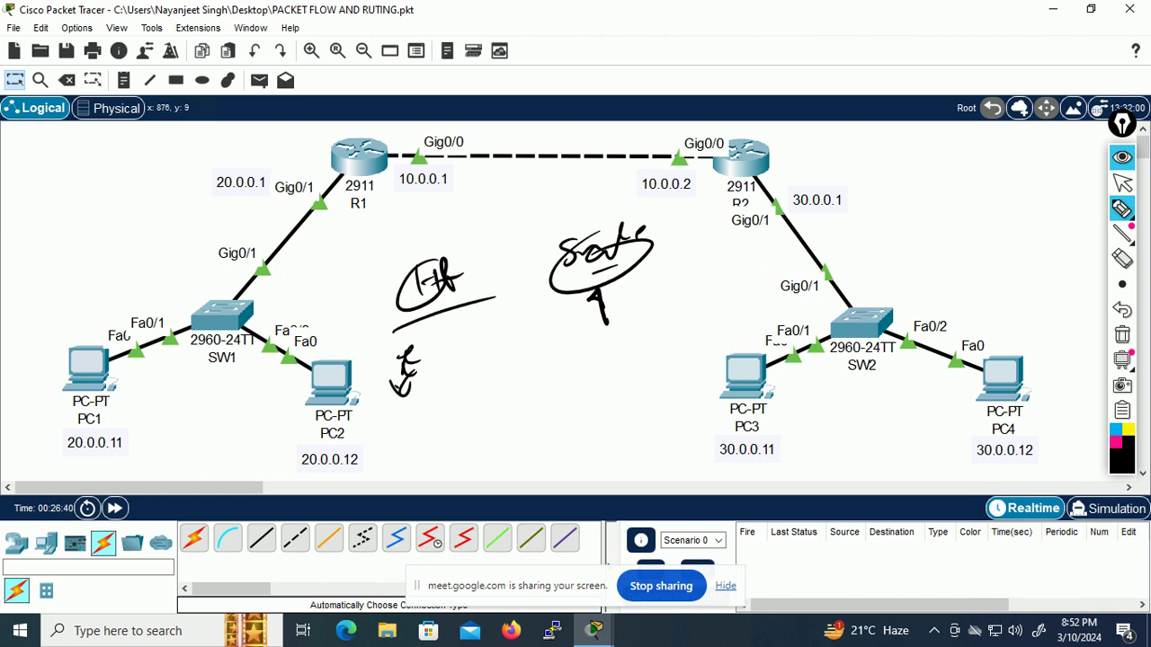
# Step: Clear the annotations, write an underlined Ping, and start writing ICMP beside it
pyautogui.click(1123, 334)
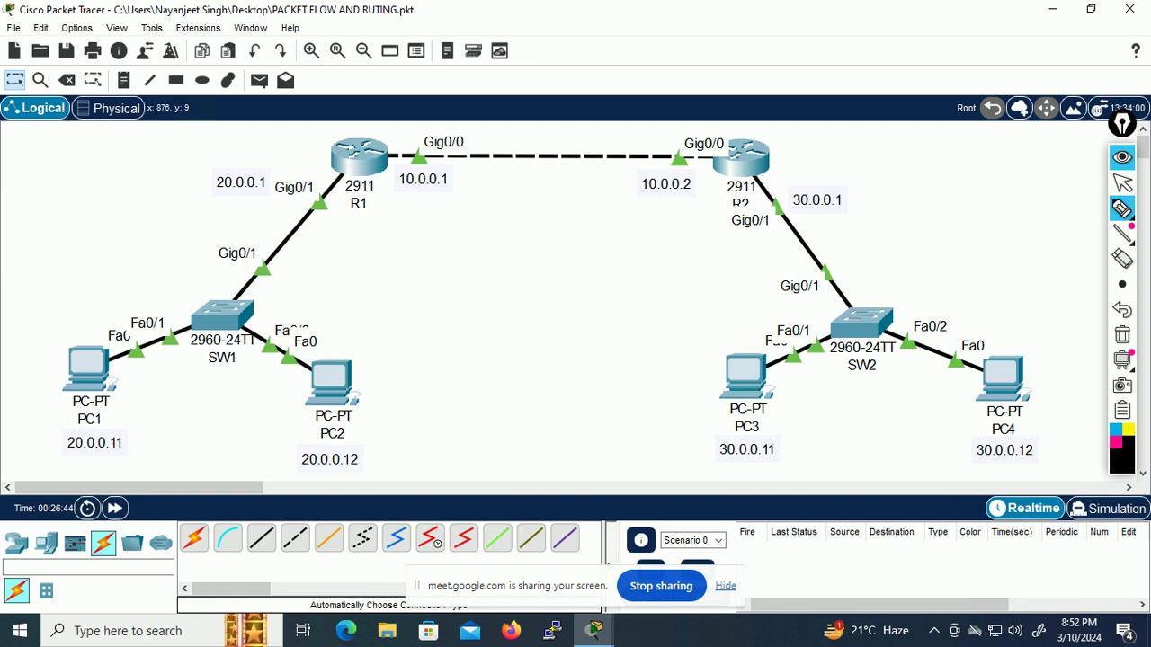
pyautogui.moveTo(398, 285)
pyautogui.mouseDown()
pyautogui.moveTo(398, 311)
pyautogui.moveTo(401, 302)
pyautogui.mouseUp()
pyautogui.moveTo(412, 304); pyautogui.dragTo(443, 310)
pyautogui.moveTo(497, 275); pyautogui.dragTo(497, 291)
pyautogui.moveTo(491, 275); pyautogui.dragTo(503, 272)
pyautogui.moveTo(491, 293); pyautogui.dragTo(502, 289)
pyautogui.moveTo(511, 276)
pyautogui.mouseDown()
pyautogui.moveTo(512, 290)
pyautogui.moveTo(544, 270)
pyautogui.moveTo(547, 283)
pyautogui.mouseUp()
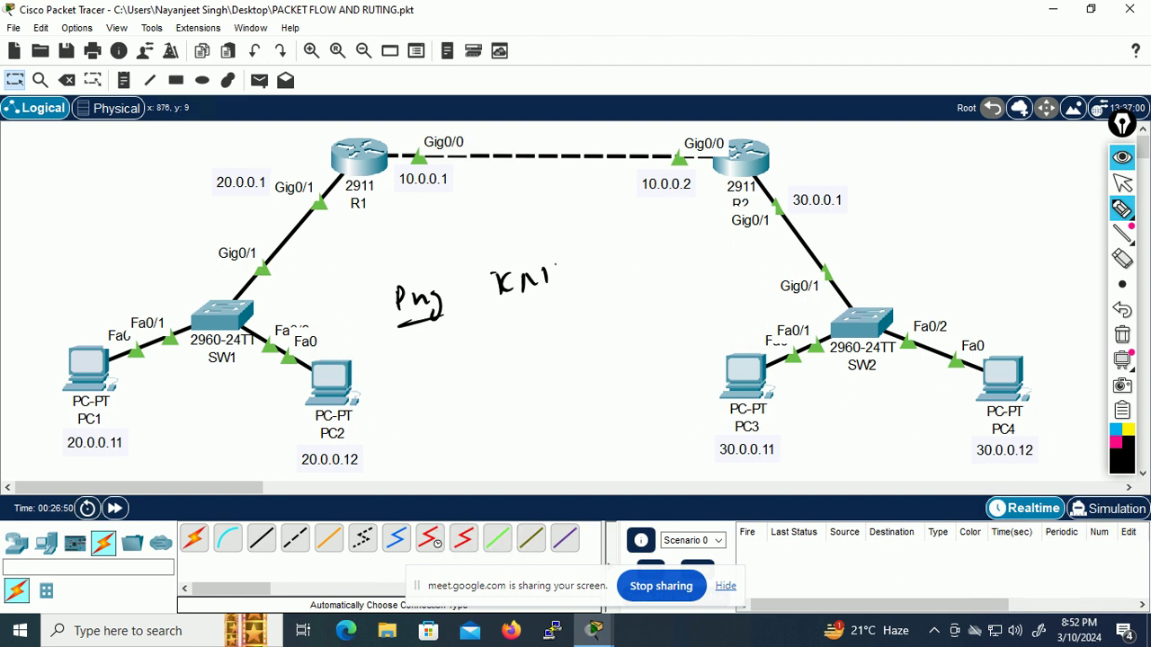
# Step: Clear the annotations and write ICMP in the middle of the topology
pyautogui.click(1123, 334)
pyautogui.moveTo(441, 304); pyautogui.dragTo(466, 297)
pyautogui.moveTo(460, 300); pyautogui.dragTo(456, 320)
pyautogui.moveTo(453, 322); pyautogui.dragTo(466, 317)
pyautogui.moveTo(479, 300)
pyautogui.mouseDown()
pyautogui.moveTo(472, 308)
pyautogui.moveTo(487, 312)
pyautogui.mouseUp()
pyautogui.moveTo(492, 310)
pyautogui.mouseDown()
pyautogui.moveTo(509, 295)
pyautogui.moveTo(515, 311)
pyautogui.mouseUp()
pyautogui.moveTo(523, 284)
pyautogui.mouseDown()
pyautogui.moveTo(523, 311)
pyautogui.moveTo(526, 297)
pyautogui.mouseUp()
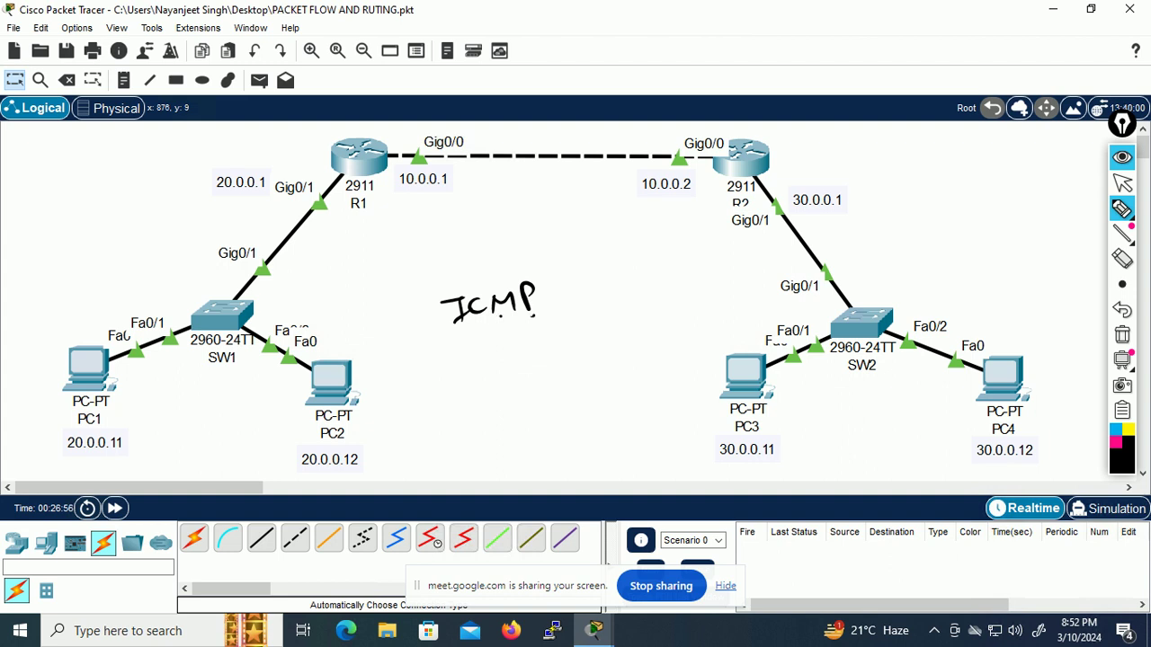
# Step: Draw a box around ICMP and an arrow from it to a circled handwritten Echo Request
pyautogui.moveTo(435, 298)
pyautogui.mouseDown()
pyautogui.moveTo(543, 273)
pyautogui.moveTo(547, 320)
pyautogui.moveTo(544, 276)
pyautogui.moveTo(506, 249)
pyautogui.moveTo(504, 259)
pyautogui.moveTo(537, 251)
pyautogui.mouseUp()
pyautogui.moveTo(536, 237); pyautogui.dragTo(546, 242)
pyautogui.moveTo(538, 251); pyautogui.dragTo(549, 248)
pyautogui.moveTo(558, 237)
pyautogui.mouseDown()
pyautogui.moveTo(561, 247)
pyautogui.moveTo(599, 227)
pyautogui.moveTo(630, 245)
pyautogui.moveTo(649, 220)
pyautogui.moveTo(663, 227)
pyautogui.moveTo(509, 248)
pyautogui.moveTo(653, 200)
pyautogui.mouseUp()
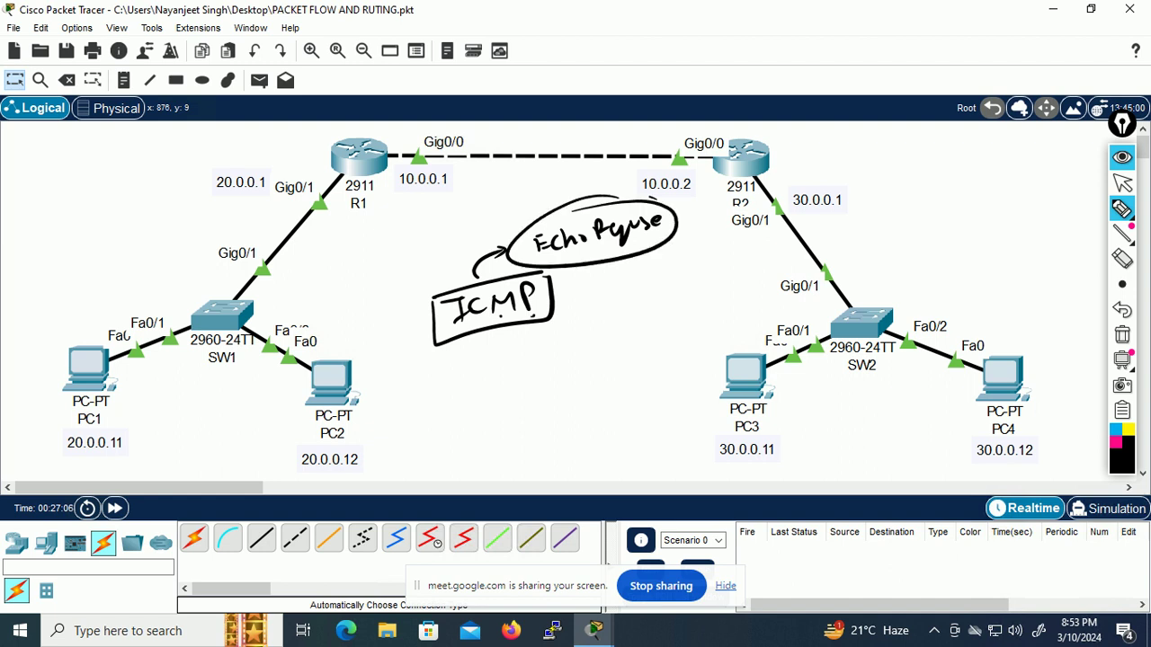
# Step: Clear the screen annotations and capture the whole network topology with Snipping Tool
pyautogui.click(1121, 334)
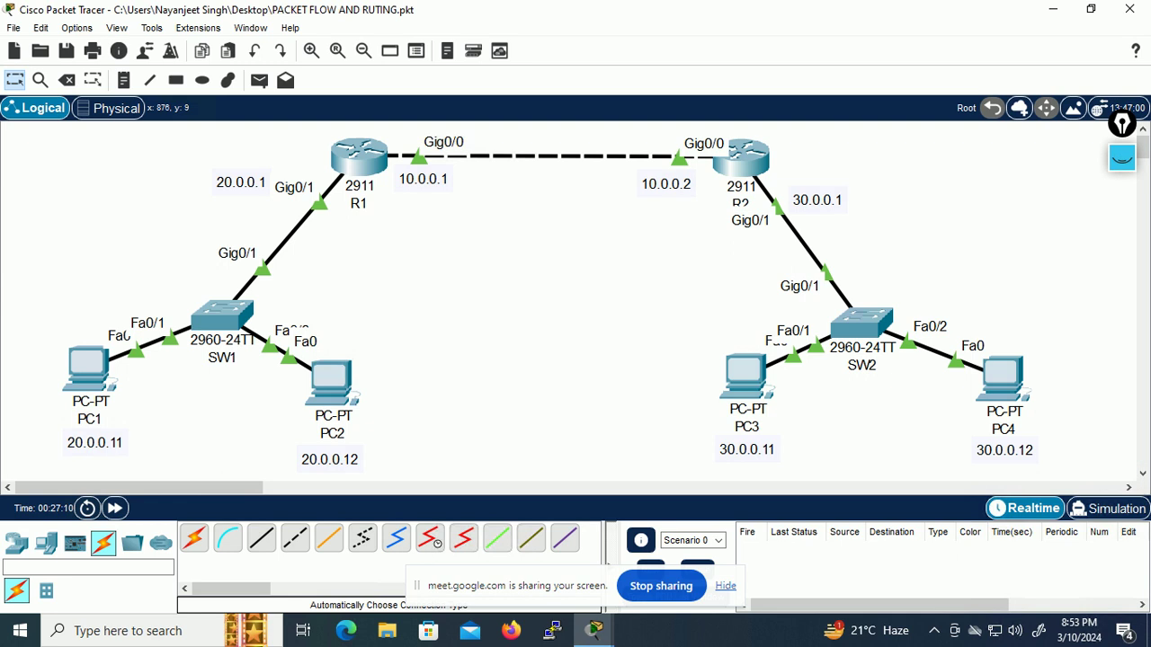
pyautogui.press('super')
pyautogui.write('snip')
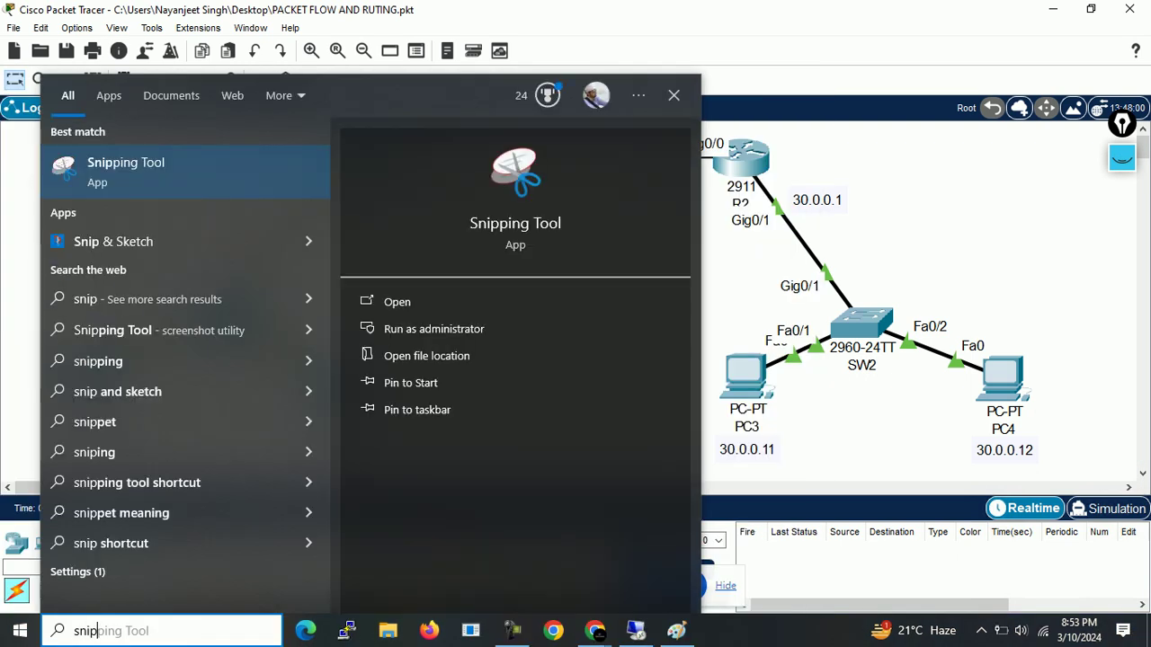
pyautogui.press('Return')
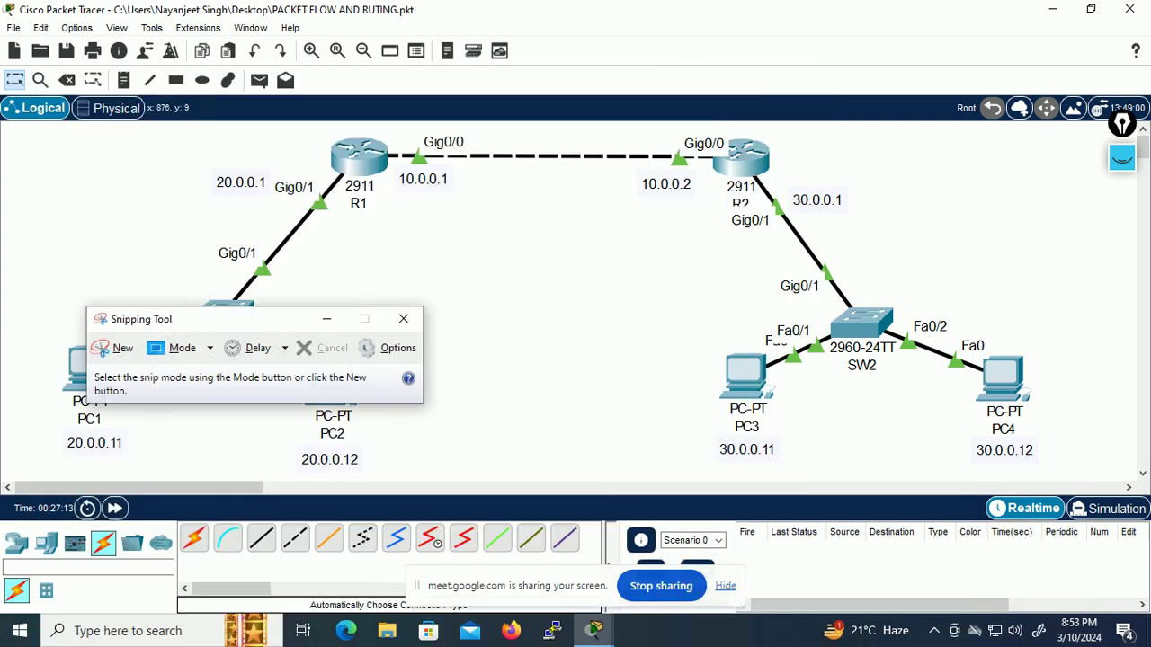
pyautogui.moveTo(18, 121); pyautogui.dragTo(1114, 482)
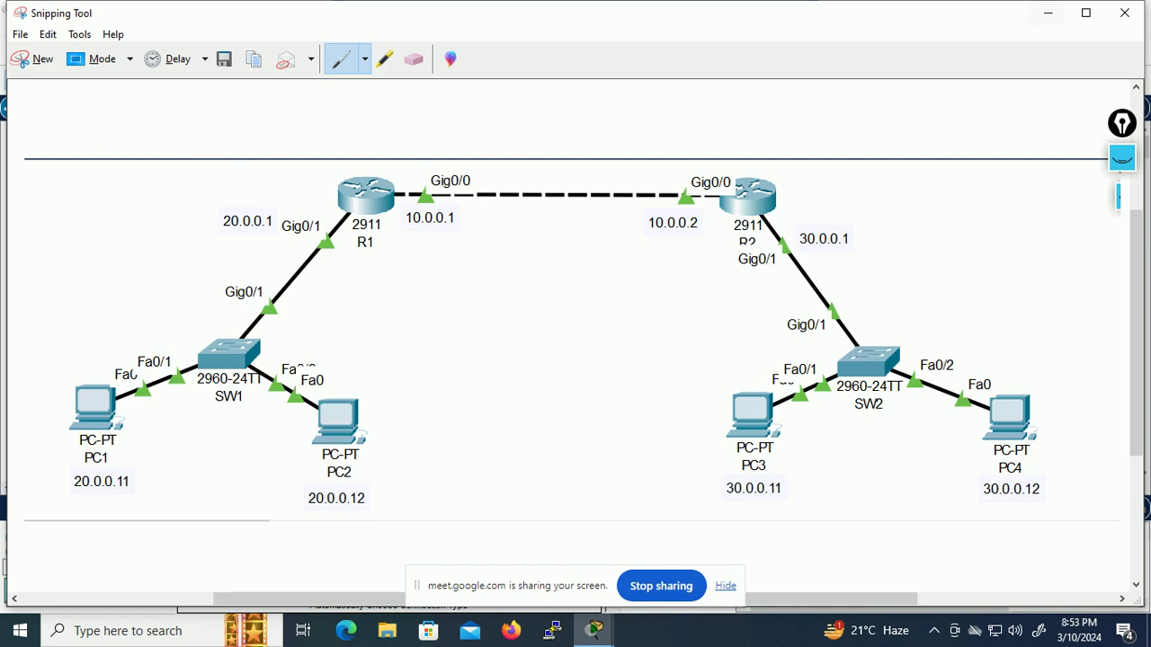
# Step: Switch to Paint, delete the existing Ping sketch, and paste the captured topology onto the canvas
pyautogui.click(1047, 13)
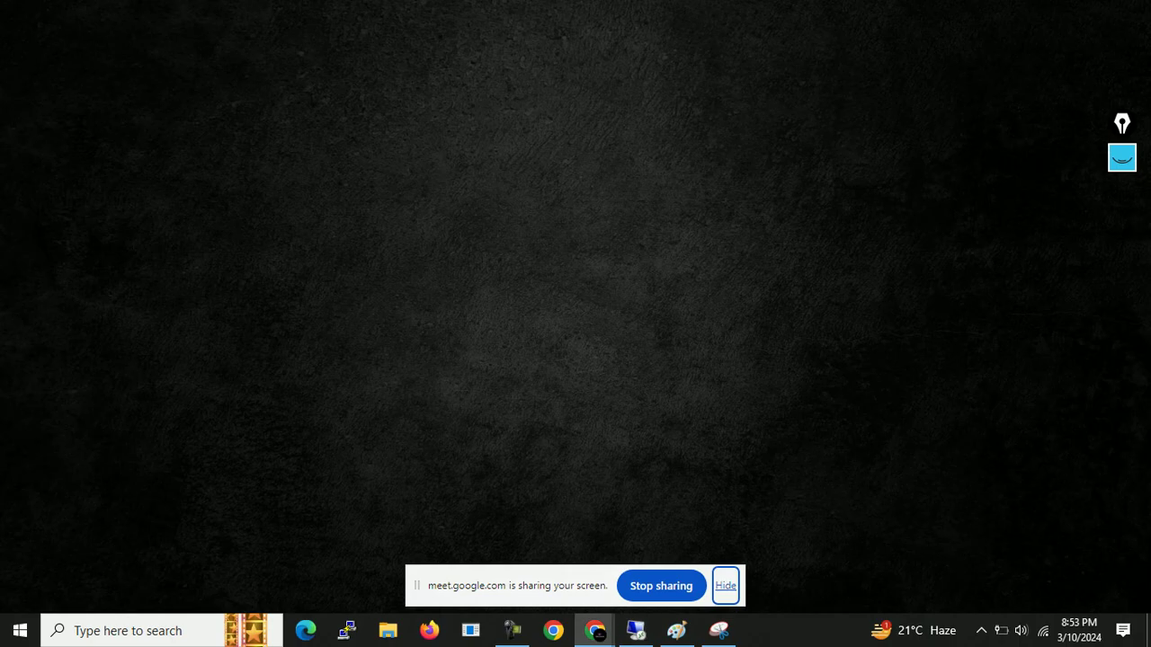
pyautogui.click(676, 630)
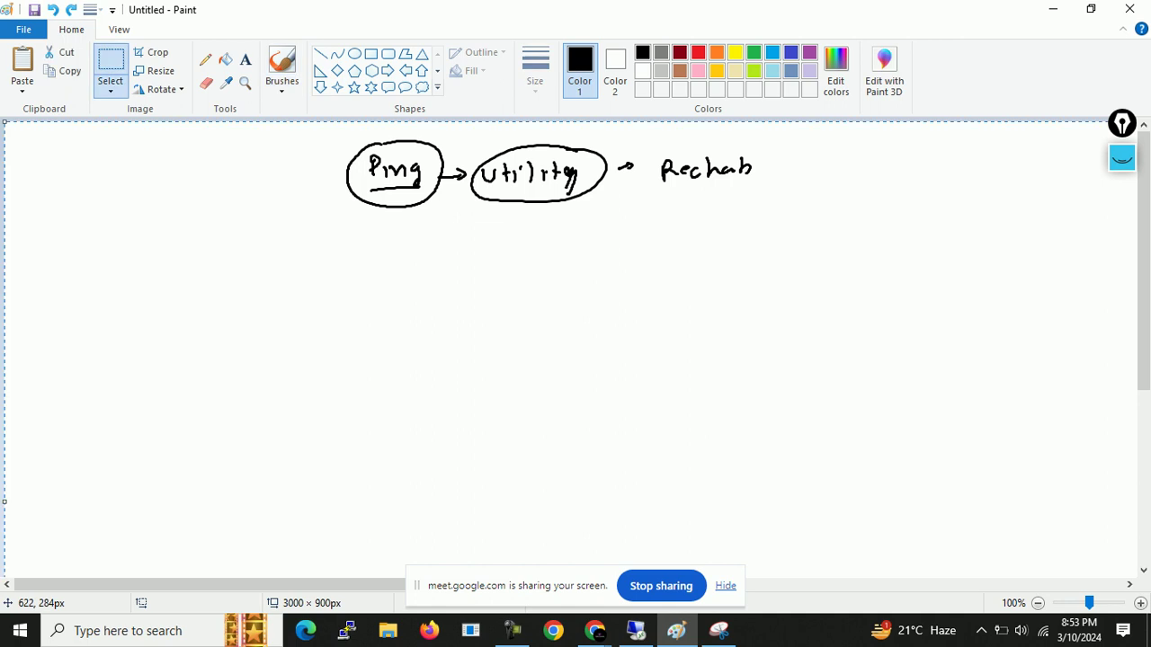
pyautogui.hotkey('ctrl', 'a')
pyautogui.press('Delete')
pyautogui.hotkey('ctrl', 'v')
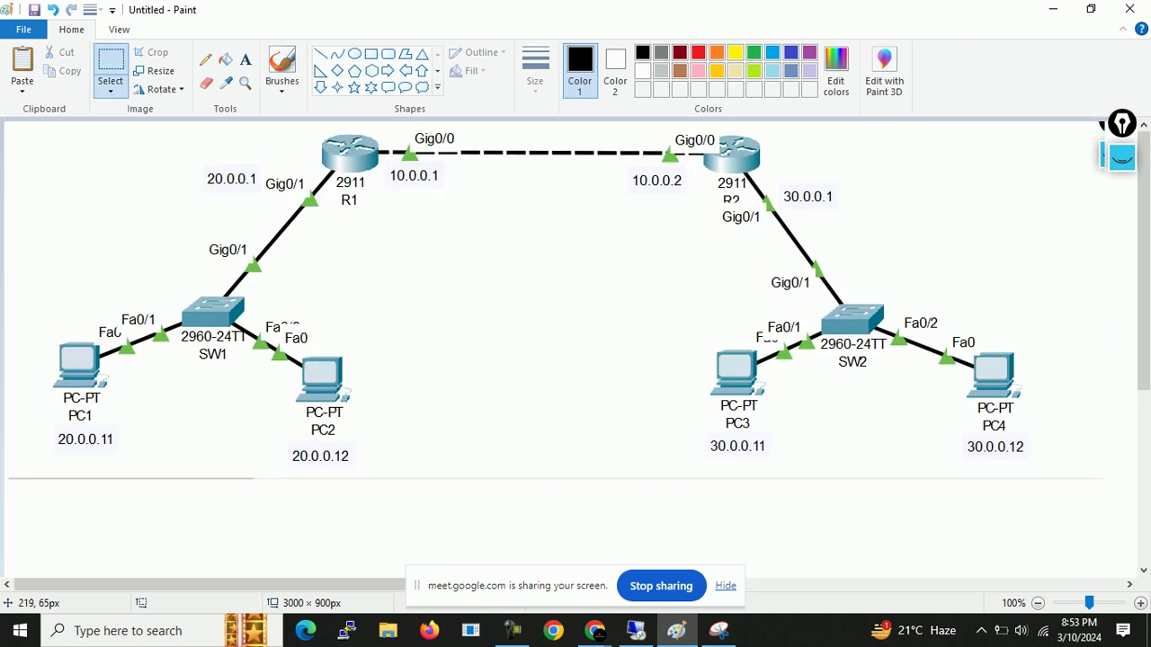
# Step: Add the text "ping 20.0.0.12" on the blank canvas below PC1
pyautogui.click(244, 59)
pyautogui.scroll(-3, 53, 387)
pyautogui.click(52, 378)
pyautogui.write('ping')
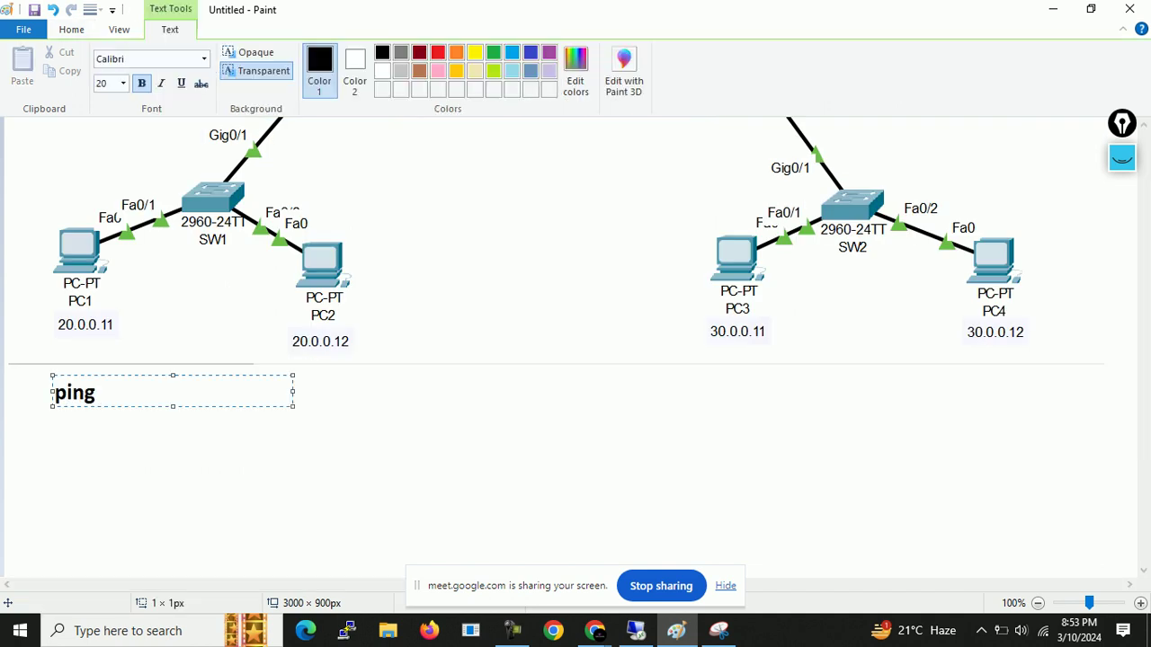
pyautogui.write(' 20.0.0.10')
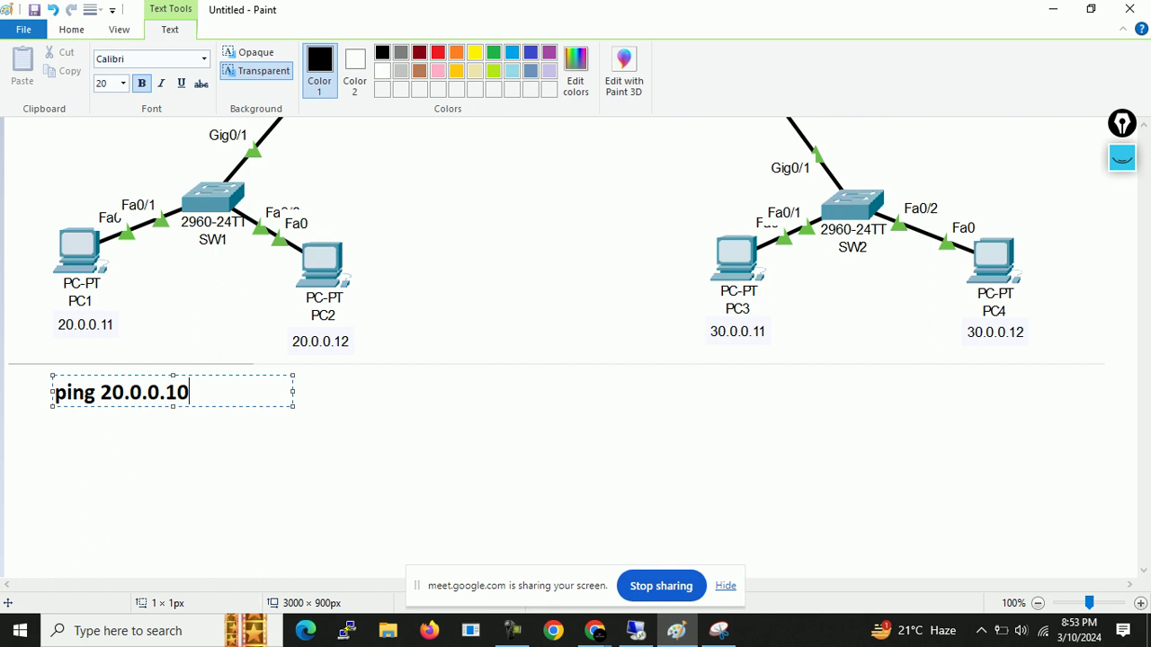
pyautogui.press('BackSpace')
pyautogui.write('2')
pyautogui.click(428, 272)
# Step: Circle PC1 and SW1 with the screen pen, trace a line toward PC2, and clear these annotations
pyautogui.click(1121, 157)
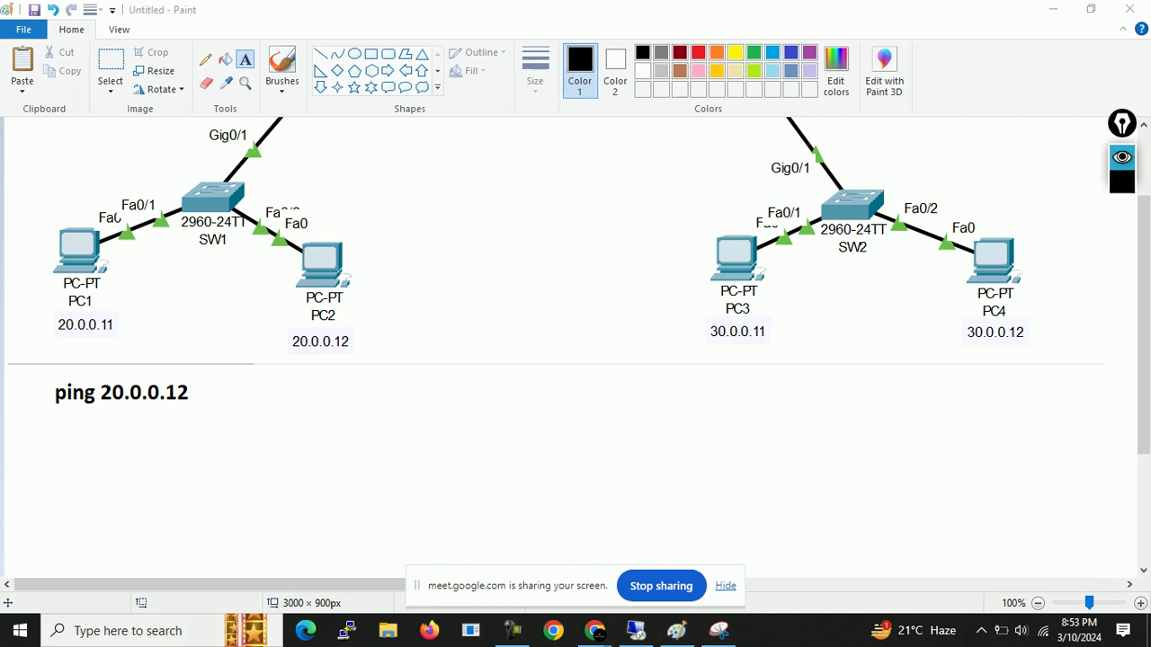
pyautogui.click(1122, 208)
pyautogui.moveTo(85, 200); pyautogui.dragTo(140, 180)
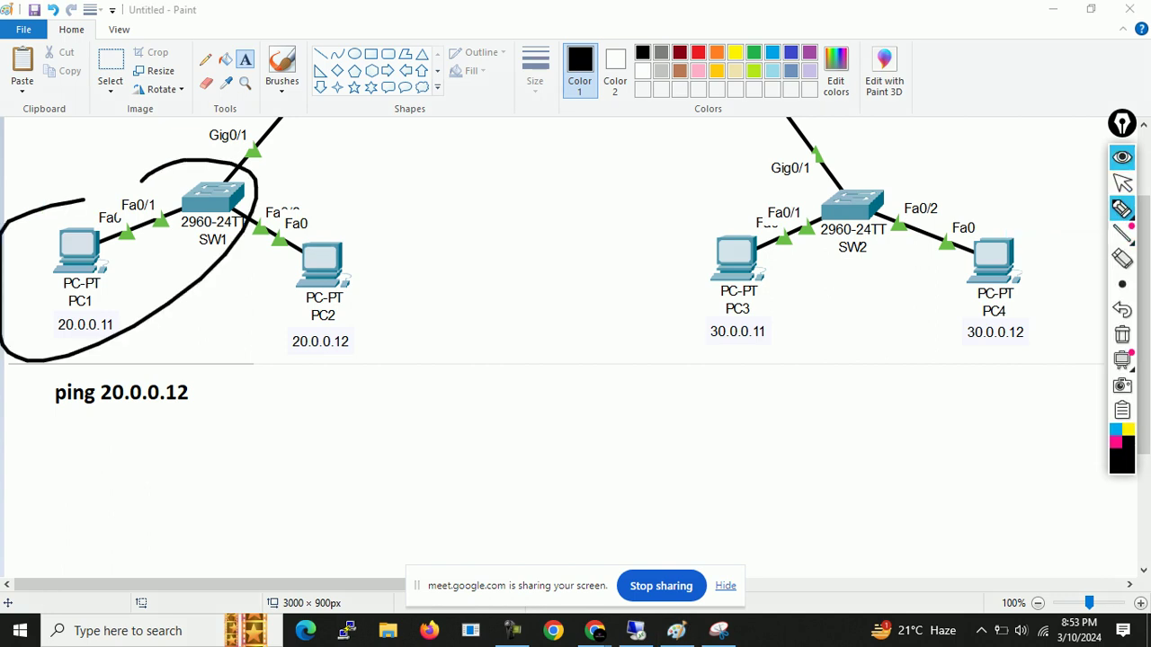
pyautogui.moveTo(94, 281)
pyautogui.mouseDown()
pyautogui.moveTo(255, 253)
pyautogui.moveTo(275, 295)
pyautogui.mouseUp()
pyautogui.click(1123, 335)
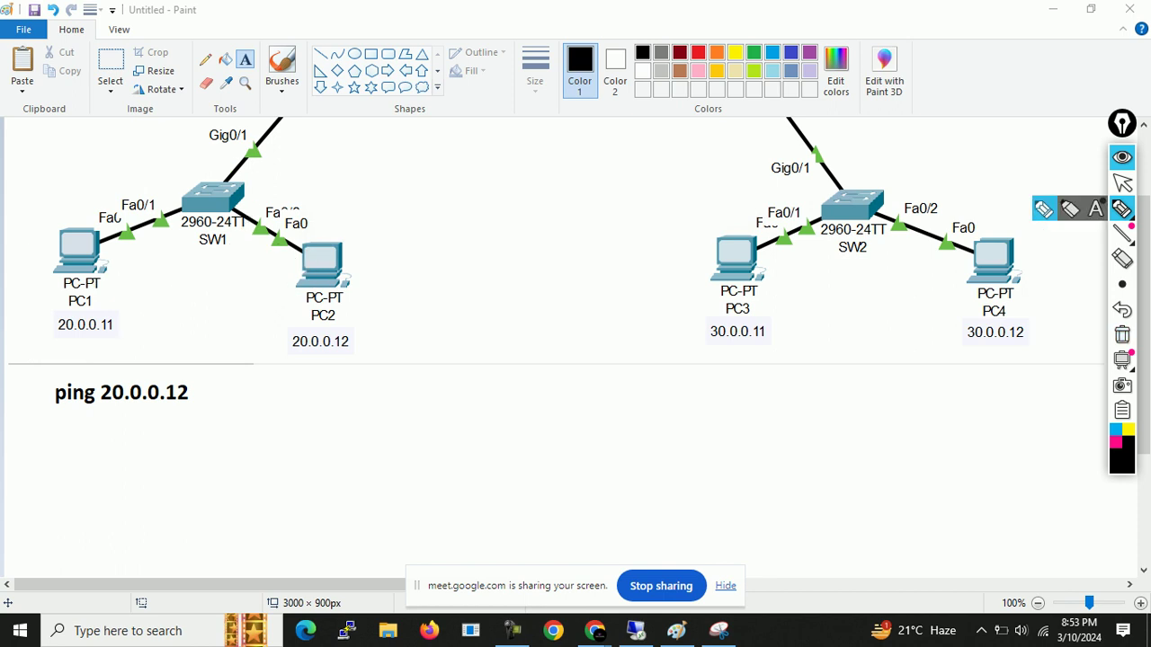
pyautogui.click(1121, 209)
pyautogui.click(1121, 158)
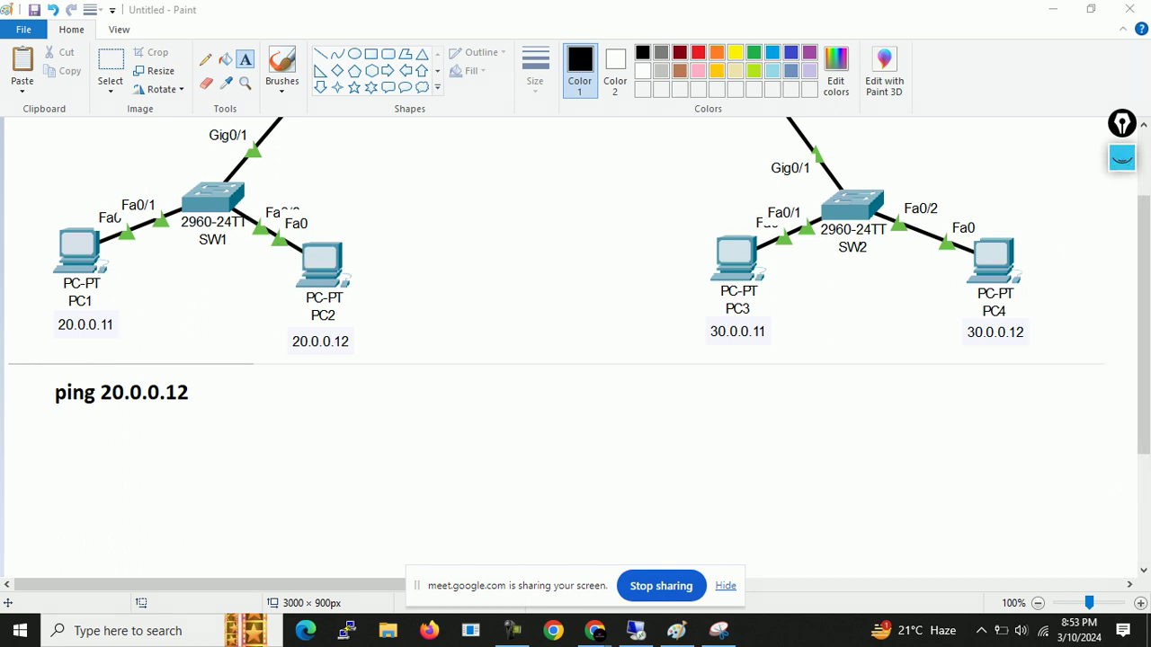
# Step: Handwrite a boxed ICMP below the ping text with an arrow to a boxed Echo Rqst, using the brush
pyautogui.click(278, 65)
pyautogui.moveTo(211, 438)
pyautogui.mouseDown()
pyautogui.moveTo(211, 458)
pyautogui.moveTo(218, 437)
pyautogui.moveTo(221, 457)
pyautogui.moveTo(257, 460)
pyautogui.mouseUp()
pyautogui.moveTo(258, 439); pyautogui.dragTo(259, 449)
pyautogui.moveTo(191, 439)
pyautogui.mouseDown()
pyautogui.moveTo(274, 426)
pyautogui.moveTo(194, 464)
pyautogui.moveTo(274, 466)
pyautogui.moveTo(272, 428)
pyautogui.moveTo(313, 449)
pyautogui.mouseUp()
pyautogui.moveTo(302, 457)
pyautogui.mouseDown()
pyautogui.moveTo(341, 449)
pyautogui.moveTo(352, 434)
pyautogui.mouseUp()
pyautogui.moveTo(342, 441); pyautogui.dragTo(364, 449)
pyautogui.moveTo(369, 432)
pyautogui.mouseDown()
pyautogui.moveTo(378, 450)
pyautogui.moveTo(417, 442)
pyautogui.mouseUp()
pyautogui.moveTo(416, 423)
pyautogui.mouseDown()
pyautogui.moveTo(436, 445)
pyautogui.moveTo(458, 437)
pyautogui.mouseUp()
pyautogui.moveTo(451, 426); pyautogui.dragTo(463, 424)
pyautogui.moveTo(317, 429)
pyautogui.mouseDown()
pyautogui.moveTo(476, 393)
pyautogui.moveTo(354, 460)
pyautogui.moveTo(482, 438)
pyautogui.moveTo(476, 393)
pyautogui.mouseUp()
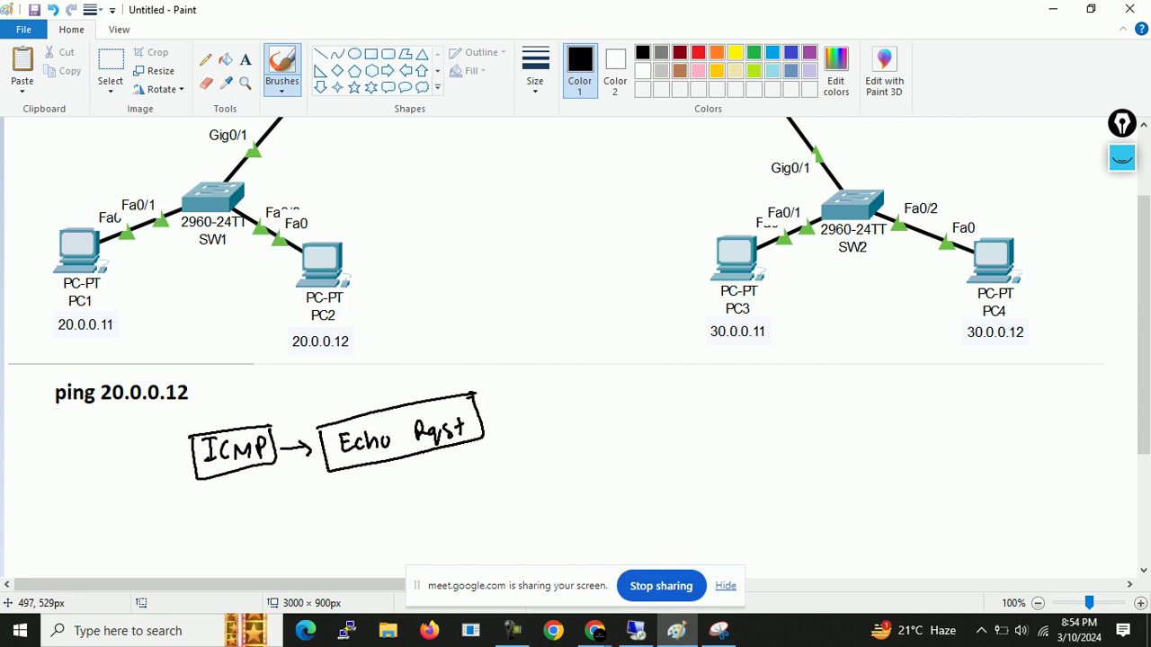
# Step: Draw an upward arrow from the ICMP box and write Protocol at its tip
pyautogui.moveTo(218, 431); pyautogui.dragTo(232, 413)
pyautogui.moveTo(224, 415)
pyautogui.mouseDown()
pyautogui.moveTo(234, 419)
pyautogui.moveTo(241, 399)
pyautogui.mouseUp()
pyautogui.moveTo(239, 399); pyautogui.dragTo(259, 401)
pyautogui.moveTo(259, 405); pyautogui.dragTo(273, 396)
pyautogui.moveTo(273, 399); pyautogui.dragTo(283, 403)
pyautogui.moveTo(291, 396); pyautogui.dragTo(302, 380)
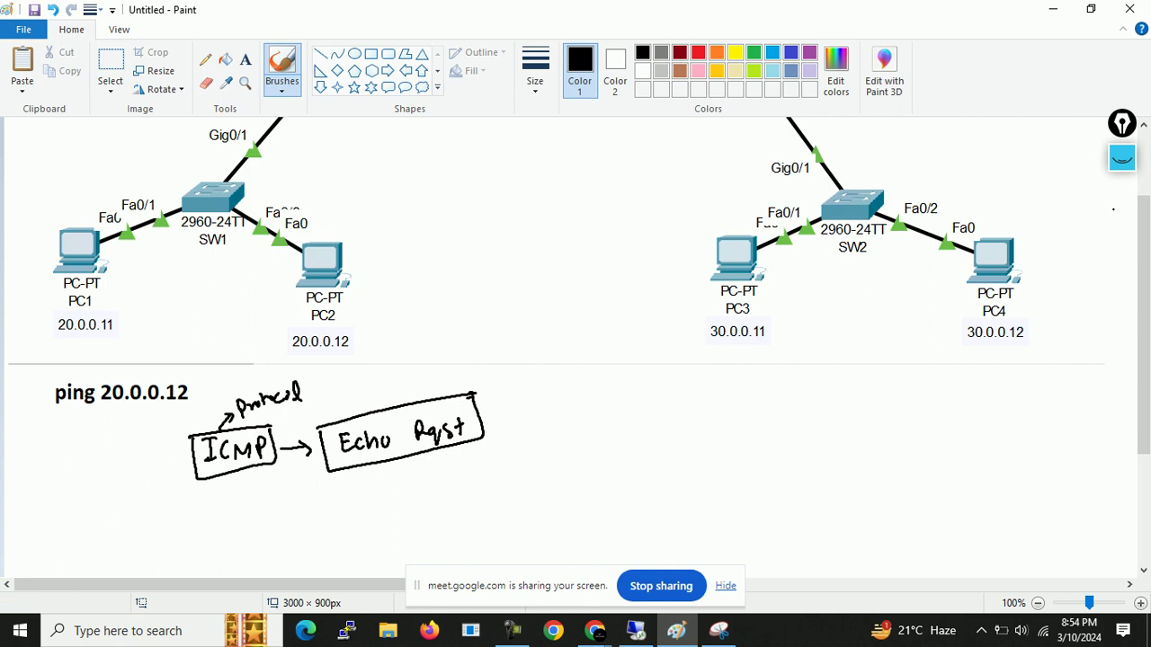
# Step: Set the canvas height to 10000 pixels
pyautogui.hotkey('ctrl', 'e')
pyautogui.press('Tab')
pyautogui.write('10000')
pyautogui.press('Return')
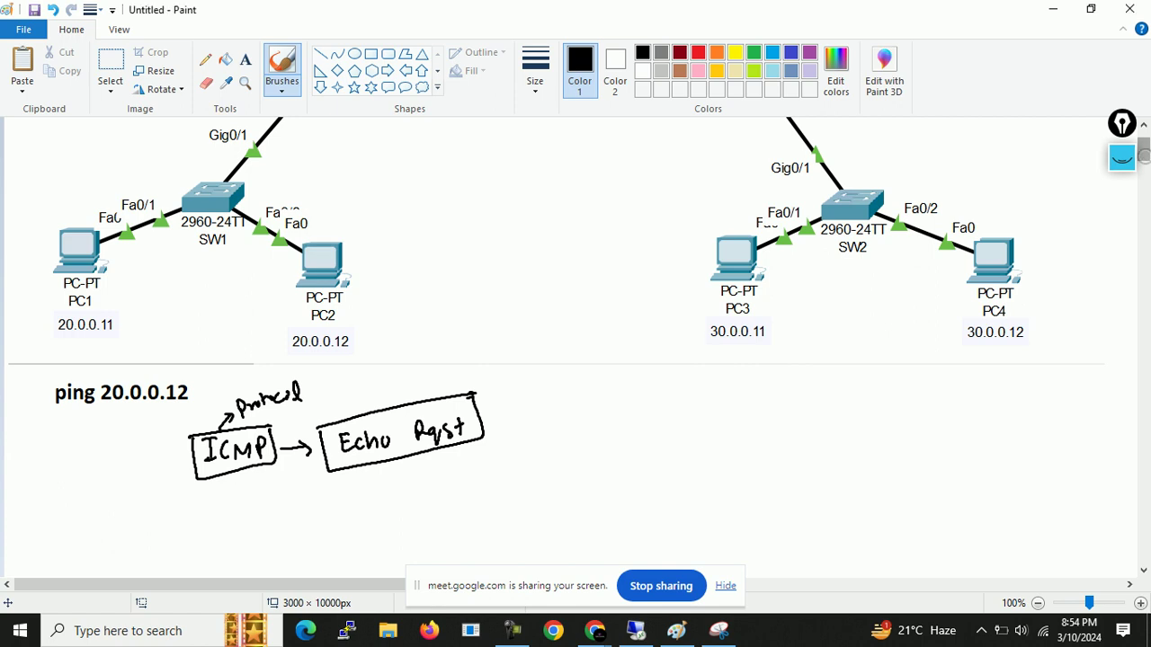
# Step: Draw a downward arrow from the ICMP box and write "IP Protocol in Network Layer" beneath it
pyautogui.scroll(-3, 205, 403)
pyautogui.moveTo(228, 369); pyautogui.dragTo(235, 406)
pyautogui.moveTo(218, 448); pyautogui.dragTo(217, 466)
pyautogui.moveTo(209, 448)
pyautogui.mouseDown()
pyautogui.moveTo(226, 446)
pyautogui.moveTo(227, 464)
pyautogui.mouseUp()
pyautogui.moveTo(233, 466)
pyautogui.mouseDown()
pyautogui.moveTo(256, 438)
pyautogui.moveTo(257, 450)
pyautogui.mouseUp()
pyautogui.moveTo(262, 453); pyautogui.dragTo(277, 446)
pyautogui.moveTo(284, 437)
pyautogui.mouseDown()
pyautogui.moveTo(286, 454)
pyautogui.moveTo(290, 441)
pyautogui.mouseUp()
pyautogui.click(304, 441)
pyautogui.moveTo(297, 440); pyautogui.dragTo(304, 447)
pyautogui.moveTo(318, 438); pyautogui.dragTo(426, 437)
pyautogui.moveTo(432, 419)
pyautogui.mouseDown()
pyautogui.moveTo(433, 440)
pyautogui.moveTo(531, 416)
pyautogui.moveTo(537, 438)
pyautogui.moveTo(560, 415)
pyautogui.mouseUp()
pyautogui.moveTo(564, 419); pyautogui.dragTo(576, 409)
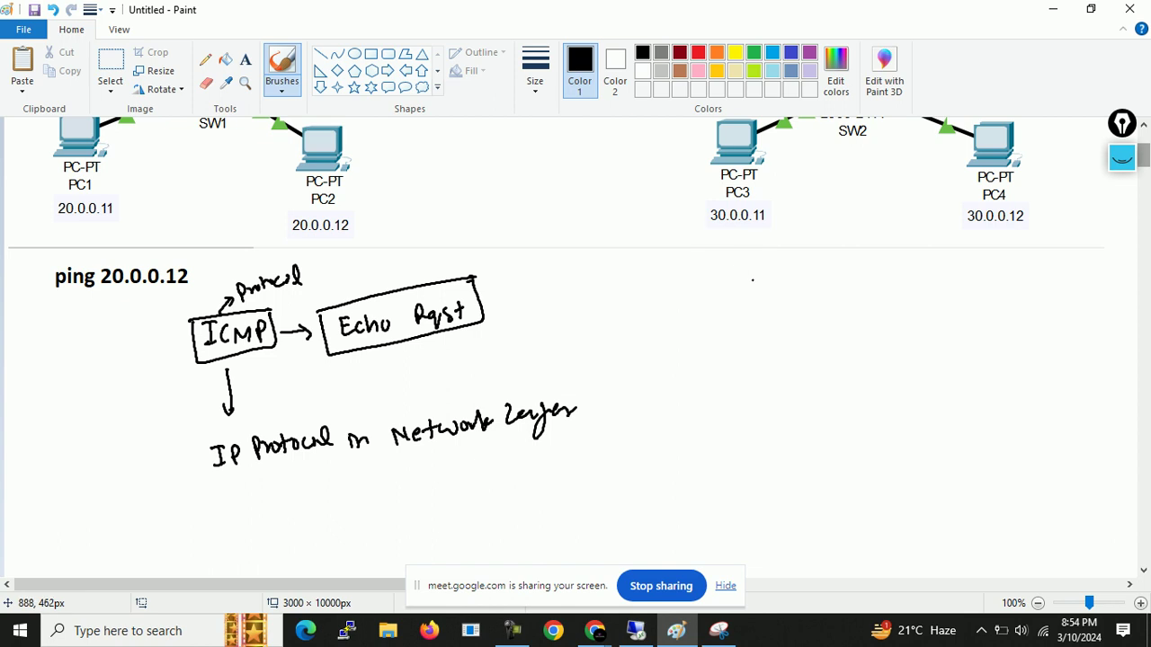
# Step: Write the seven OSI layers in a column below PC3, abbreviated as APP, Pr, S, T, N, D and Ph
pyautogui.moveTo(748, 290)
pyautogui.mouseDown()
pyautogui.moveTo(751, 276)
pyautogui.moveTo(756, 286)
pyautogui.mouseUp()
pyautogui.moveTo(754, 291); pyautogui.dragTo(770, 266)
pyautogui.moveTo(770, 266); pyautogui.dragTo(748, 322)
pyautogui.moveTo(747, 300)
pyautogui.mouseDown()
pyautogui.moveTo(750, 312)
pyautogui.moveTo(771, 306)
pyautogui.moveTo(746, 356)
pyautogui.moveTo(751, 397)
pyautogui.mouseUp()
pyautogui.moveTo(735, 378); pyautogui.dragTo(759, 372)
pyautogui.moveTo(751, 417)
pyautogui.mouseDown()
pyautogui.moveTo(751, 437)
pyautogui.moveTo(764, 421)
pyautogui.mouseUp()
pyautogui.moveTo(764, 411); pyautogui.dragTo(764, 435)
pyautogui.moveTo(765, 475)
pyautogui.mouseDown()
pyautogui.moveTo(779, 463)
pyautogui.moveTo(767, 478)
pyautogui.moveTo(777, 516)
pyautogui.moveTo(791, 497)
pyautogui.moveTo(803, 511)
pyautogui.mouseUp()
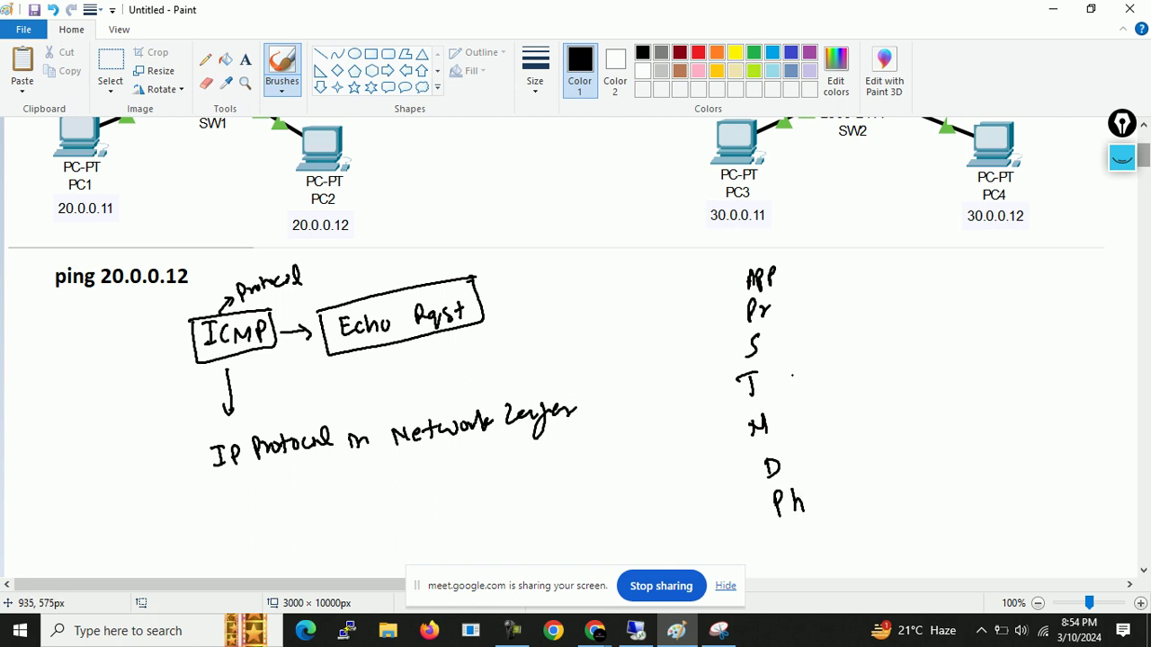
# Step: Draw a small arrow beside ICMP, try boxing N and marking the upper layers, and undo the marks on the layer list
pyautogui.moveTo(155, 357); pyautogui.dragTo(165, 359)
pyautogui.moveTo(728, 416); pyautogui.dragTo(776, 405)
pyautogui.moveTo(726, 422)
pyautogui.mouseDown()
pyautogui.moveTo(734, 453)
pyautogui.moveTo(769, 403)
pyautogui.mouseUp()
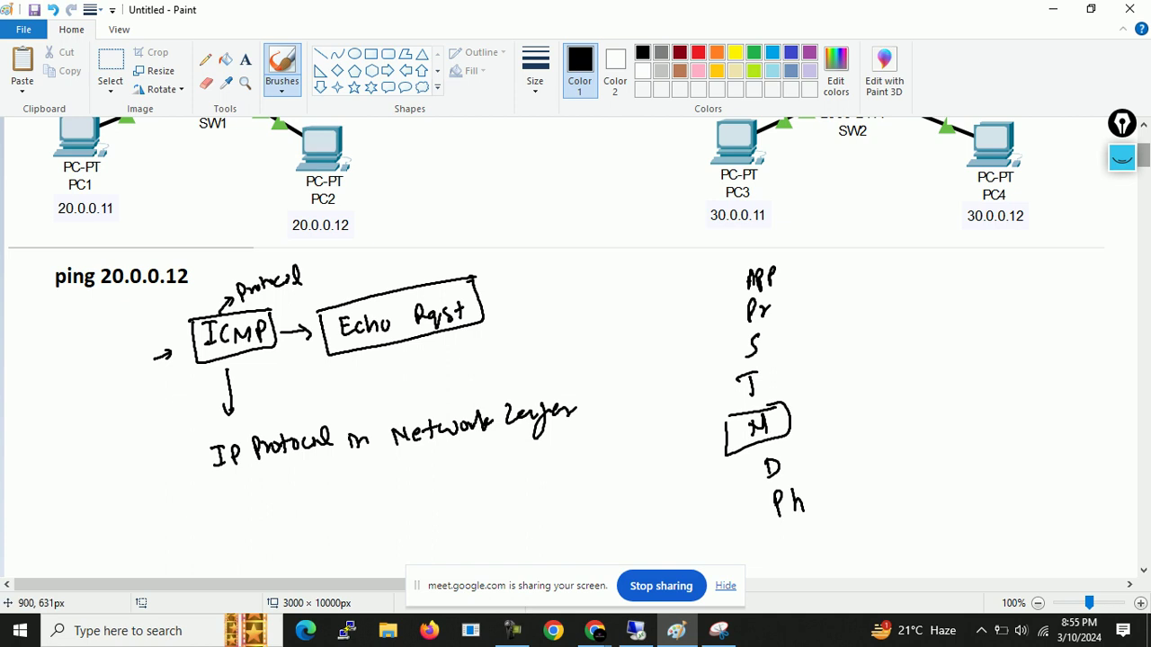
pyautogui.hotkey('ctrl', 'z')
pyautogui.hotkey('ctrl', 'z')
pyautogui.moveTo(789, 285)
pyautogui.mouseDown()
pyautogui.moveTo(803, 290)
pyautogui.moveTo(800, 318)
pyautogui.mouseUp()
pyautogui.moveTo(778, 343)
pyautogui.mouseDown()
pyautogui.moveTo(792, 340)
pyautogui.moveTo(781, 369)
pyautogui.mouseUp()
pyautogui.hotkey('ctrl', 'z')
pyautogui.hotkey('ctrl', 'z')
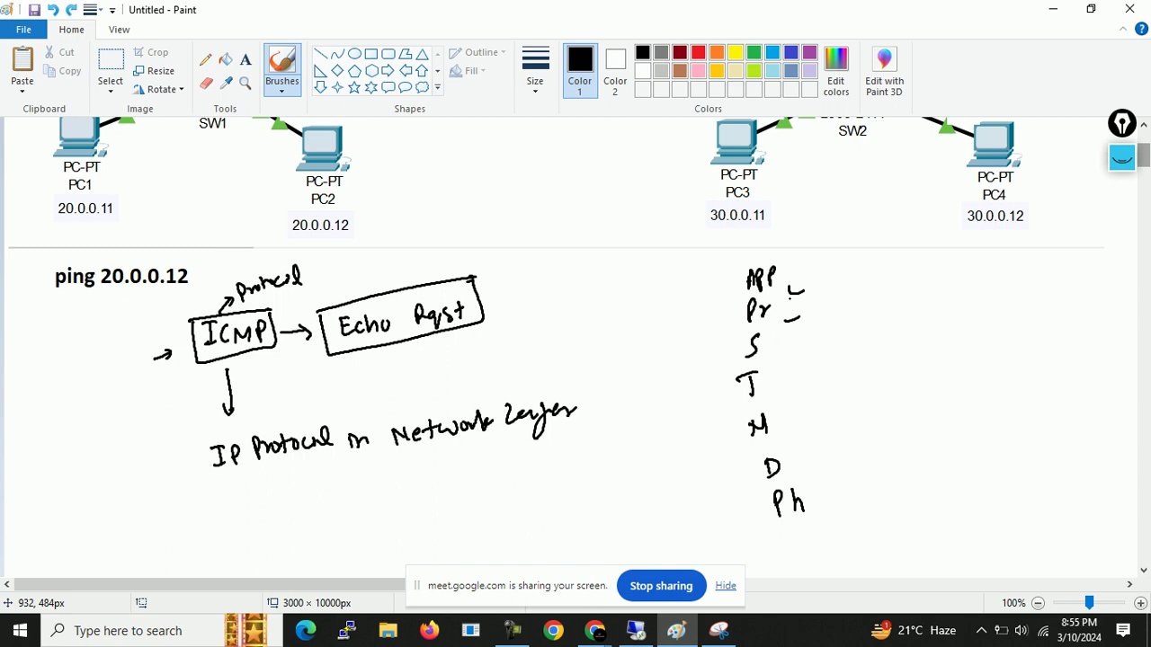
pyautogui.hotkey('ctrl', 'z')
pyautogui.hotkey('ctrl', 'z')
# Step: Box the N layer and draw an arrow from it to a boxed handwritten ICMP
pyautogui.moveTo(730, 415); pyautogui.dragTo(786, 402)
pyautogui.moveTo(713, 432); pyautogui.dragTo(821, 408)
pyautogui.moveTo(809, 401)
pyautogui.mouseDown()
pyautogui.moveTo(810, 415)
pyautogui.moveTo(844, 413)
pyautogui.moveTo(851, 400)
pyautogui.mouseUp()
pyautogui.click(839, 408)
pyautogui.moveTo(859, 398)
pyautogui.mouseDown()
pyautogui.moveTo(858, 412)
pyautogui.moveTo(893, 406)
pyautogui.mouseUp()
pyautogui.moveTo(890, 394); pyautogui.dragTo(887, 378)
pyautogui.moveTo(836, 399)
pyautogui.mouseDown()
pyautogui.moveTo(837, 430)
pyautogui.moveTo(901, 383)
pyautogui.mouseUp()
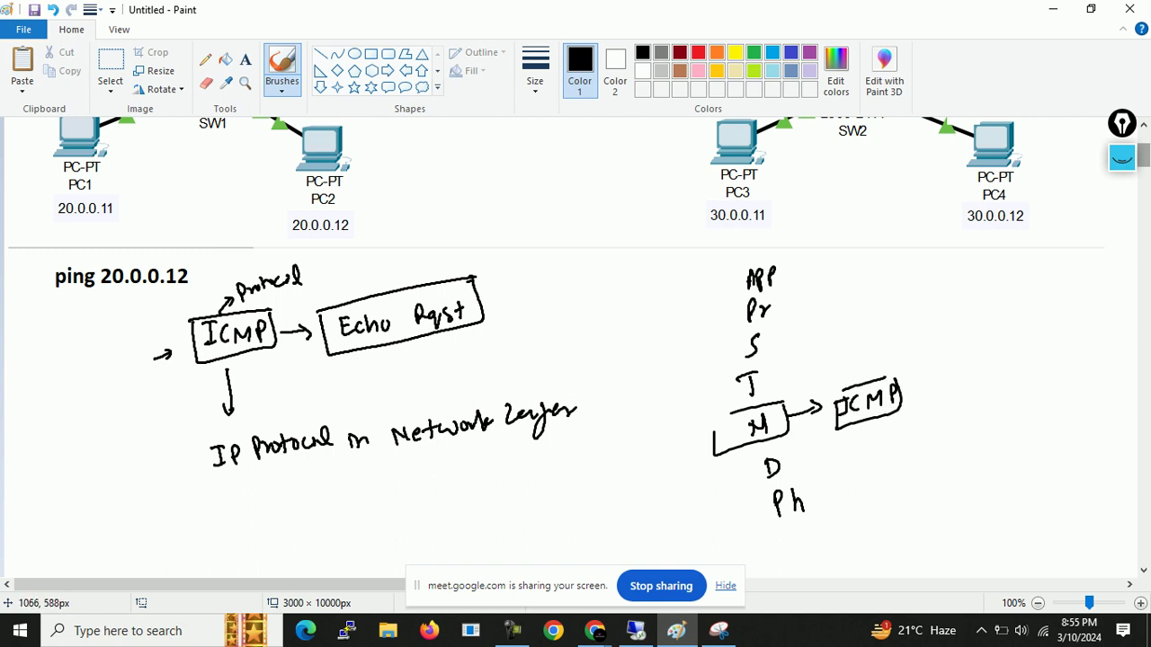
# Step: Draw curved lines from ICMP to the N and APP layers, and undo them together with the box around ICMP
pyautogui.moveTo(859, 385)
pyautogui.mouseDown()
pyautogui.moveTo(848, 370)
pyautogui.moveTo(773, 400)
pyautogui.mouseUp()
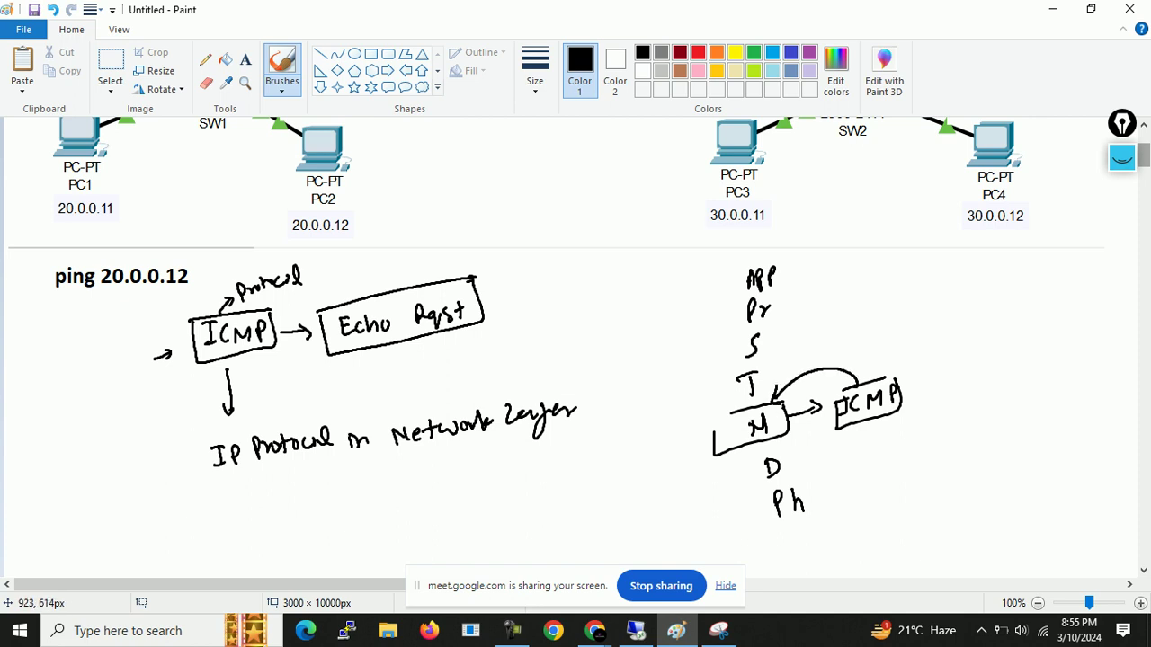
pyautogui.moveTo(869, 385); pyautogui.dragTo(782, 286)
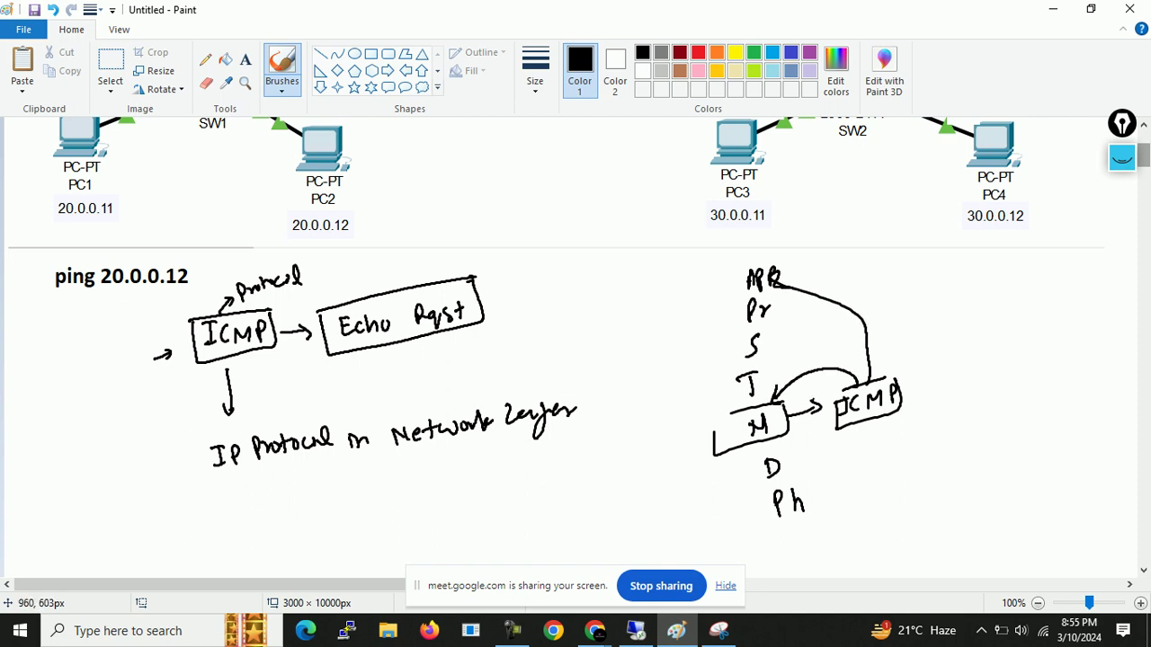
pyautogui.hotkey('ctrl', 'z')
pyautogui.hotkey('ctrl', 'z')
pyautogui.hotkey('ctrl', 'z')
pyautogui.hotkey('ctrl', 'z')
pyautogui.hotkey('ctrl', 'z')
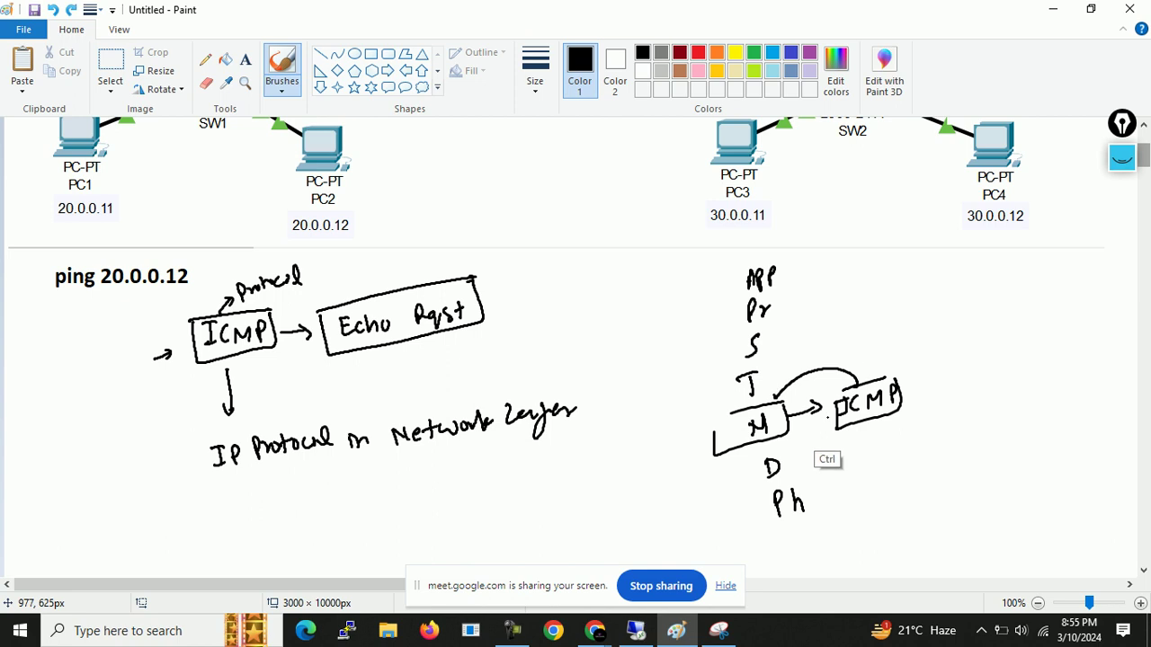
pyautogui.hotkey('ctrl', 'z')
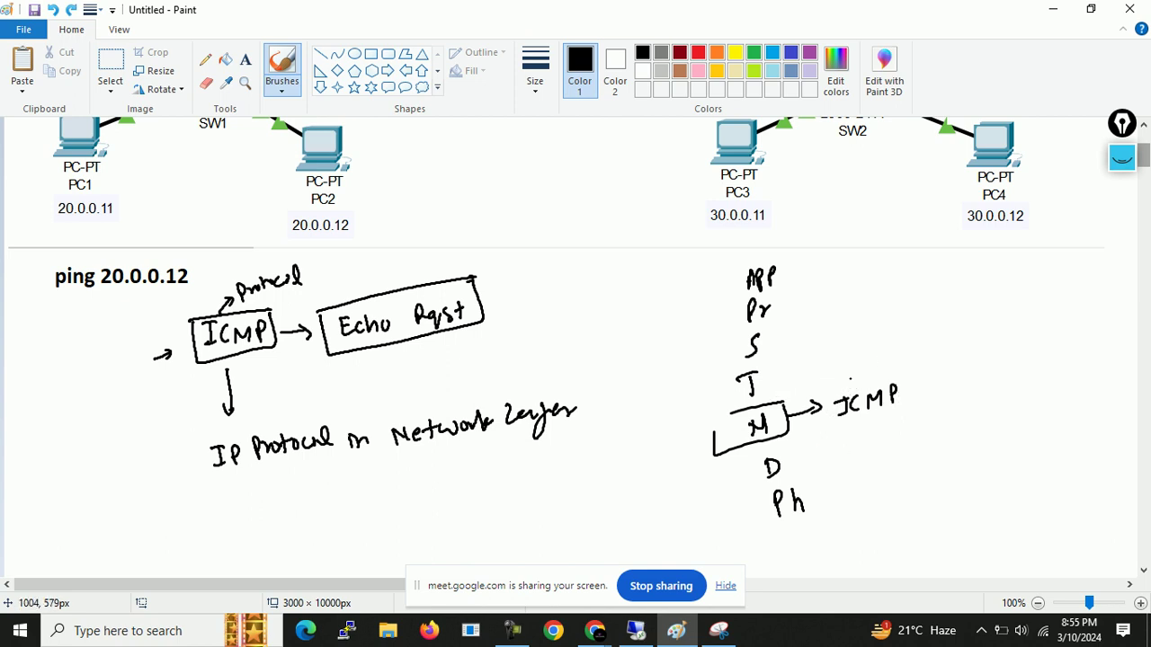
# Step: Box ICMP again with a curved arrow back to the layer list, and undo these strokes along with most of the ICMP lettering
pyautogui.moveTo(831, 387)
pyautogui.mouseDown()
pyautogui.moveTo(890, 378)
pyautogui.moveTo(917, 431)
pyautogui.moveTo(878, 369)
pyautogui.mouseUp()
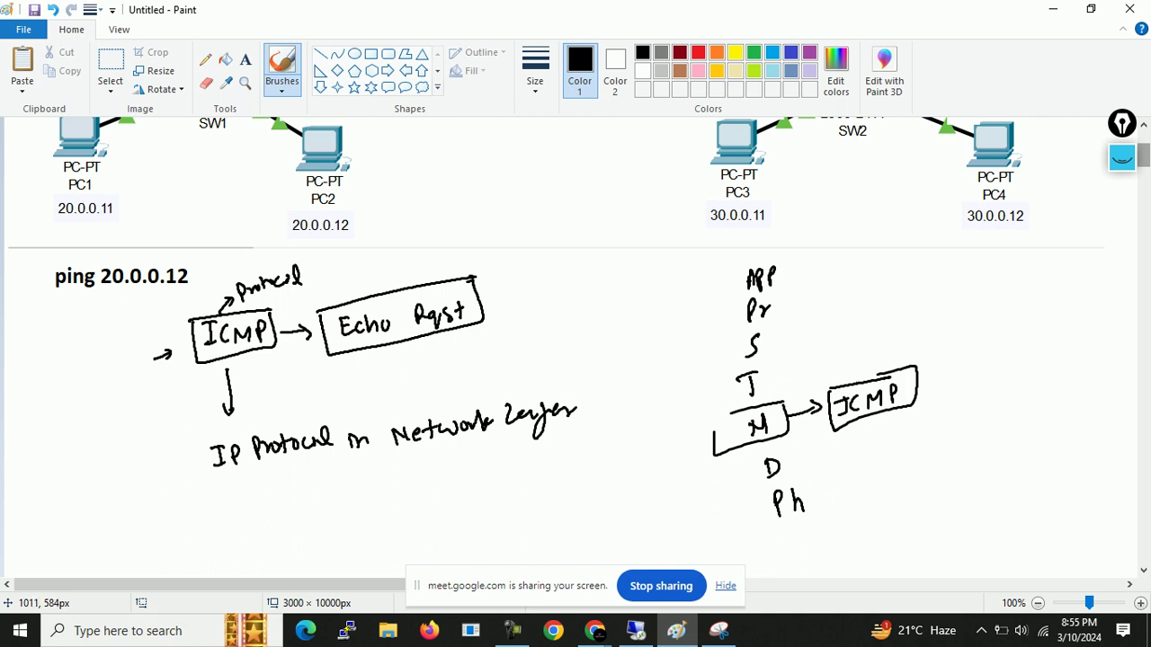
pyautogui.moveTo(858, 384)
pyautogui.mouseDown()
pyautogui.moveTo(834, 363)
pyautogui.moveTo(767, 394)
pyautogui.moveTo(776, 396)
pyautogui.mouseUp()
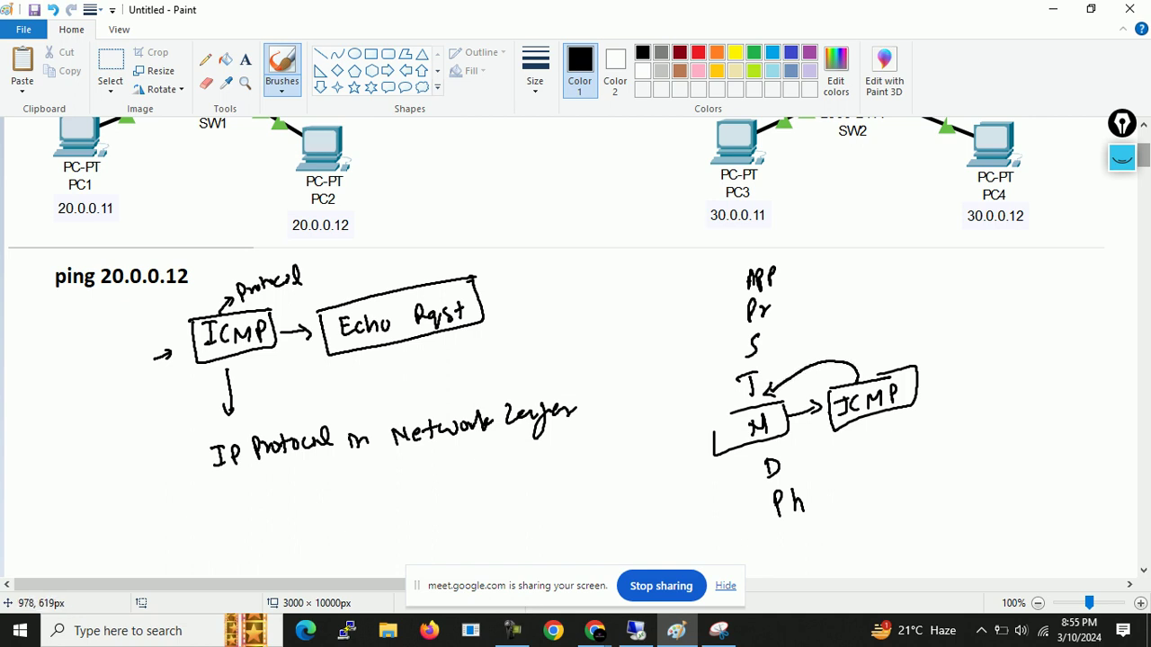
pyautogui.hotkey('ctrl', 'z')
pyautogui.hotkey('ctrl', 'z')
pyautogui.hotkey('ctrl', 'z')
pyautogui.hotkey('ctrl', 'z')
pyautogui.hotkey('ctrl', 'z')
pyautogui.hotkey('ctrl', 'z')
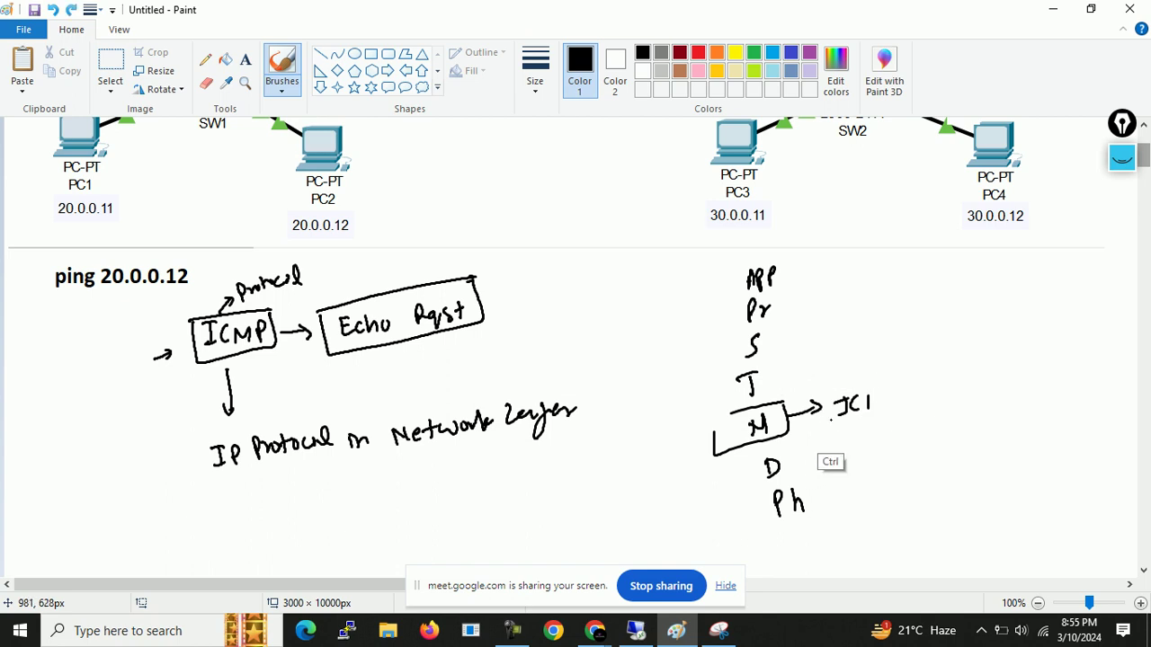
pyautogui.hotkey('ctrl', 'z')
pyautogui.hotkey('ctrl', 'z')
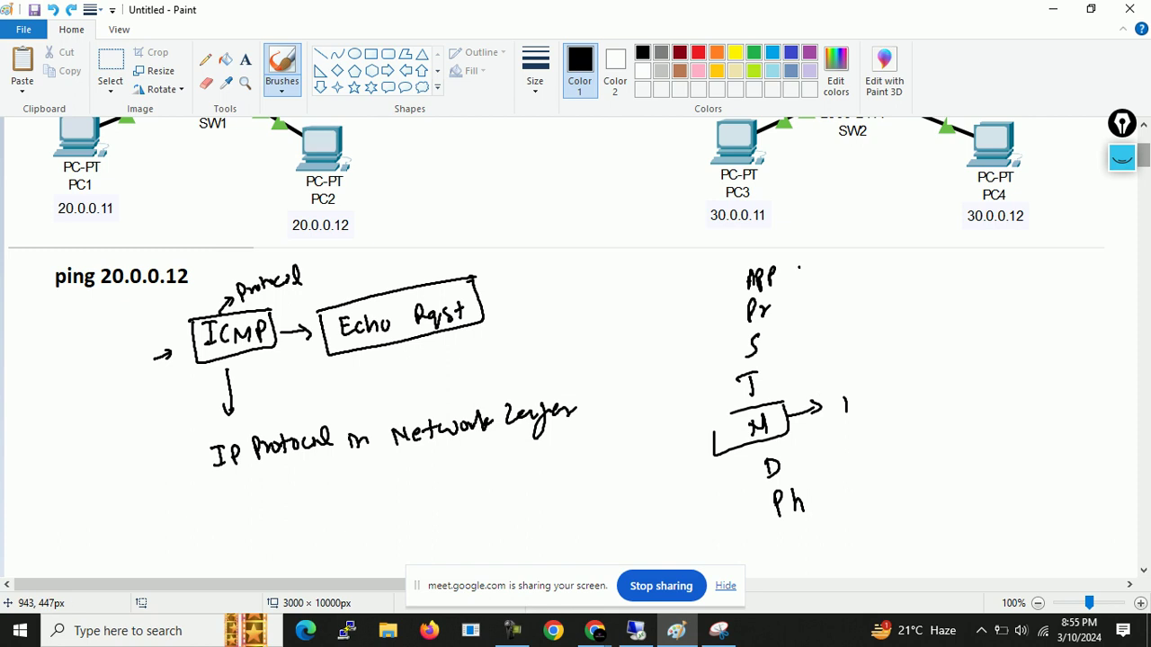
# Step: Mark the APP layer with a bracket-like stroke, and select and delete the whole OSI layer list
pyautogui.moveTo(794, 267); pyautogui.dragTo(835, 269)
pyautogui.click(110, 68)
pyautogui.moveTo(694, 254)
pyautogui.mouseDown()
pyautogui.moveTo(853, 505)
pyautogui.moveTo(897, 531)
pyautogui.mouseUp()
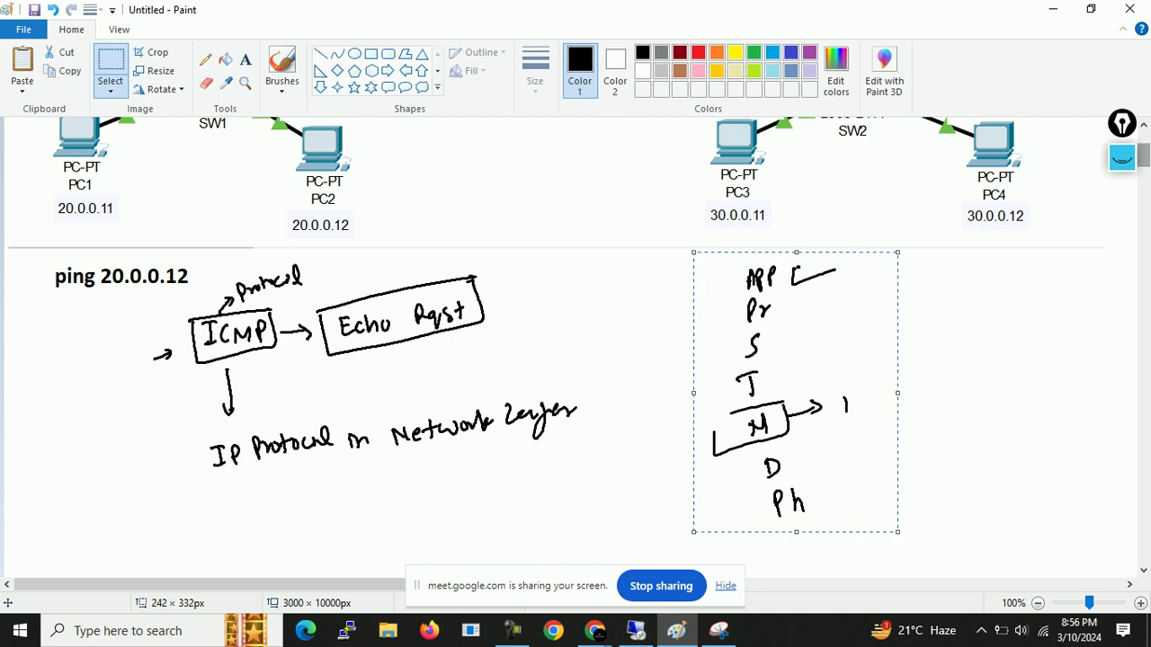
pyautogui.press('Delete')
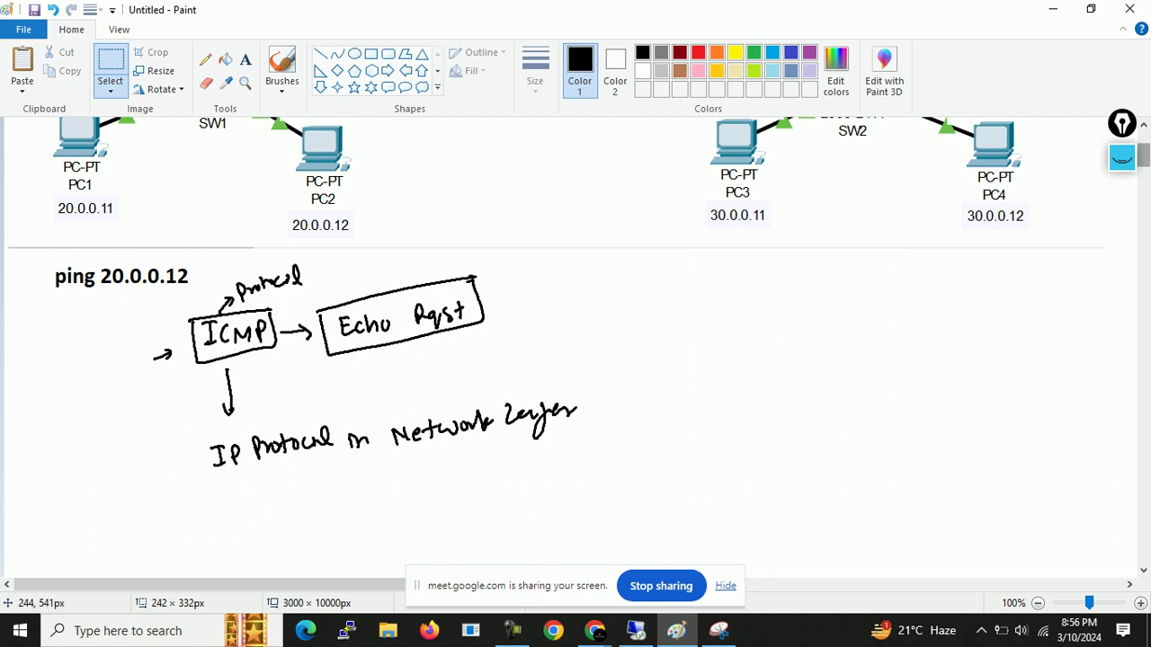
# Step: Delete all the handwritten ICMP, Echo Rqst, Protocol and Network Layer notes, keeping the typed ping text
pyautogui.moveTo(150, 314); pyautogui.dragTo(587, 448)
pyautogui.press('Delete')
pyautogui.moveTo(210, 278); pyautogui.dragTo(543, 393)
pyautogui.press('Delete')
pyautogui.moveTo(249, 251); pyautogui.dragTo(519, 340)
pyautogui.press('Delete')
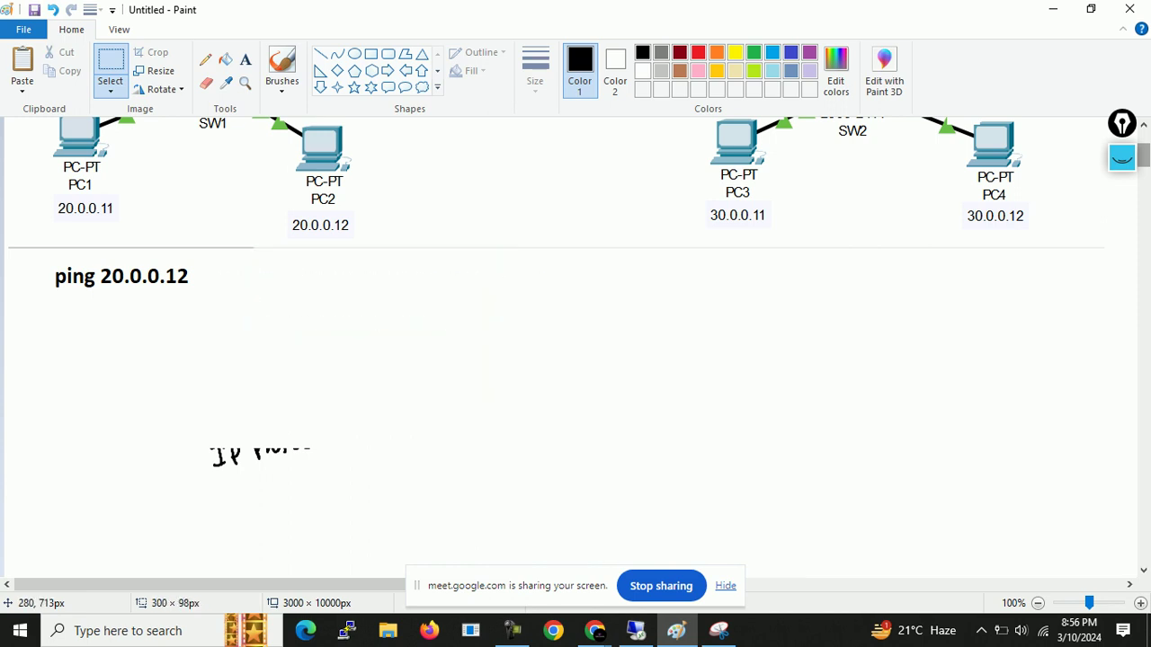
pyautogui.press('Delete')
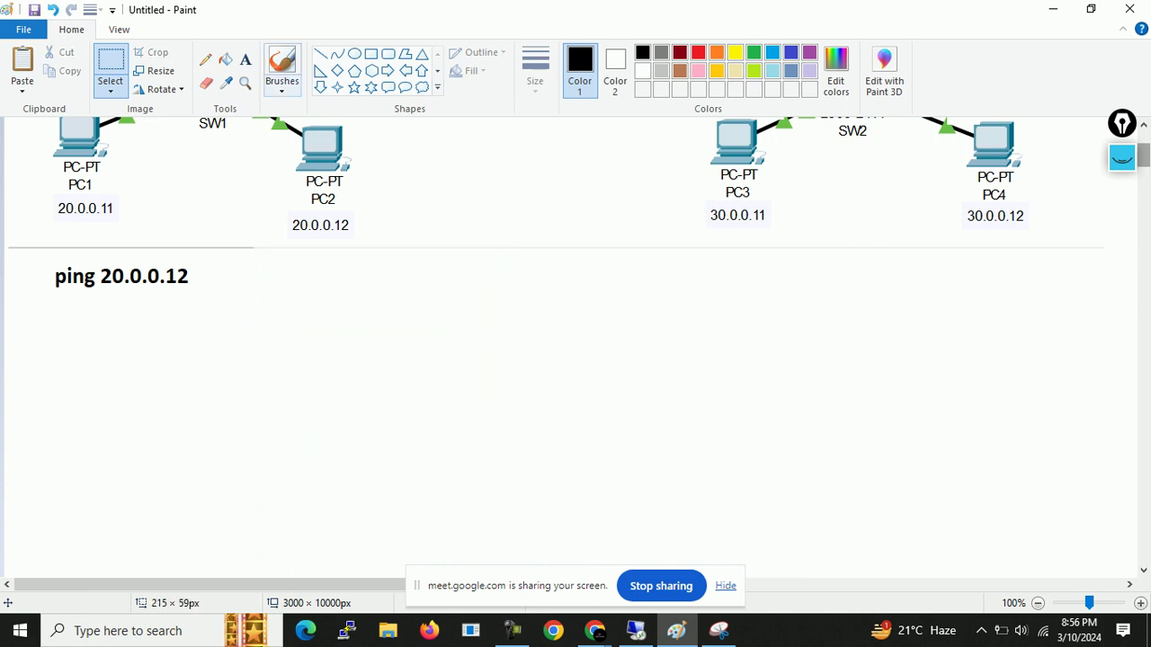
# Step: Handwrite ICMP with the brush below the ping text and start an arrow beside it
pyautogui.click(281, 72)
pyautogui.moveTo(171, 350)
pyautogui.mouseDown()
pyautogui.moveTo(170, 371)
pyautogui.moveTo(179, 352)
pyautogui.mouseUp()
pyautogui.moveTo(166, 372); pyautogui.dragTo(183, 371)
pyautogui.moveTo(198, 358)
pyautogui.mouseDown()
pyautogui.moveTo(196, 370)
pyautogui.moveTo(232, 370)
pyautogui.mouseUp()
pyautogui.moveTo(232, 349)
pyautogui.mouseDown()
pyautogui.moveTo(233, 362)
pyautogui.moveTo(167, 343)
pyautogui.moveTo(251, 344)
pyautogui.mouseUp()
pyautogui.moveTo(256, 351); pyautogui.dragTo(286, 348)
# Step: Write Echo Rqst beside the ICMP arrow and draw a box around it
pyautogui.moveTo(280, 340)
pyautogui.mouseDown()
pyautogui.moveTo(280, 355)
pyautogui.moveTo(317, 361)
pyautogui.mouseUp()
pyautogui.moveTo(315, 340)
pyautogui.mouseDown()
pyautogui.moveTo(330, 340)
pyautogui.moveTo(338, 361)
pyautogui.mouseUp()
pyautogui.moveTo(346, 347); pyautogui.dragTo(342, 360)
pyautogui.moveTo(352, 338)
pyautogui.mouseDown()
pyautogui.moveTo(352, 358)
pyautogui.moveTo(395, 358)
pyautogui.mouseUp()
pyautogui.moveTo(394, 339); pyautogui.dragTo(414, 356)
pyautogui.moveTo(424, 345)
pyautogui.mouseDown()
pyautogui.moveTo(419, 358)
pyautogui.moveTo(430, 354)
pyautogui.mouseUp()
pyautogui.moveTo(442, 333); pyautogui.dragTo(443, 352)
pyautogui.moveTo(306, 336); pyautogui.dragTo(426, 320)
pyautogui.moveTo(305, 338)
pyautogui.mouseDown()
pyautogui.moveTo(306, 374)
pyautogui.moveTo(466, 329)
pyautogui.mouseUp()
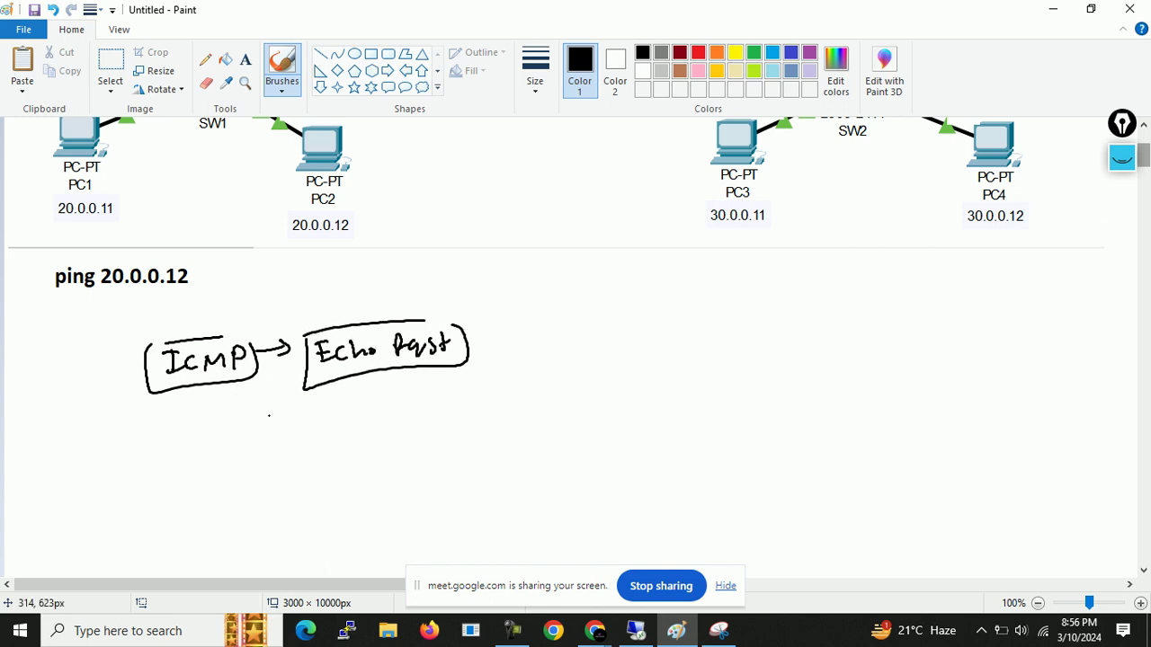
# Step: Draw a downward arrow below the ICMP box and write Network Layer beside it with an arrow pointing to ICMP
pyautogui.moveTo(210, 395); pyautogui.dragTo(210, 445)
pyautogui.moveTo(208, 428); pyautogui.dragTo(228, 430)
pyautogui.moveTo(165, 490); pyautogui.dragTo(166, 499)
pyautogui.moveTo(17, 392)
pyautogui.mouseDown()
pyautogui.moveTo(19, 415)
pyautogui.moveTo(40, 389)
pyautogui.moveTo(45, 405)
pyautogui.mouseUp()
pyautogui.moveTo(53, 385)
pyautogui.mouseDown()
pyautogui.moveTo(57, 403)
pyautogui.moveTo(82, 379)
pyautogui.moveTo(122, 370)
pyautogui.mouseUp()
pyautogui.moveTo(35, 424)
pyautogui.mouseDown()
pyautogui.moveTo(56, 439)
pyautogui.moveTo(75, 415)
pyautogui.moveTo(75, 437)
pyautogui.mouseUp()
pyautogui.moveTo(81, 423); pyautogui.dragTo(94, 406)
pyautogui.moveTo(132, 358)
pyautogui.mouseDown()
pyautogui.moveTo(133, 422)
pyautogui.moveTo(151, 387)
pyautogui.mouseUp()
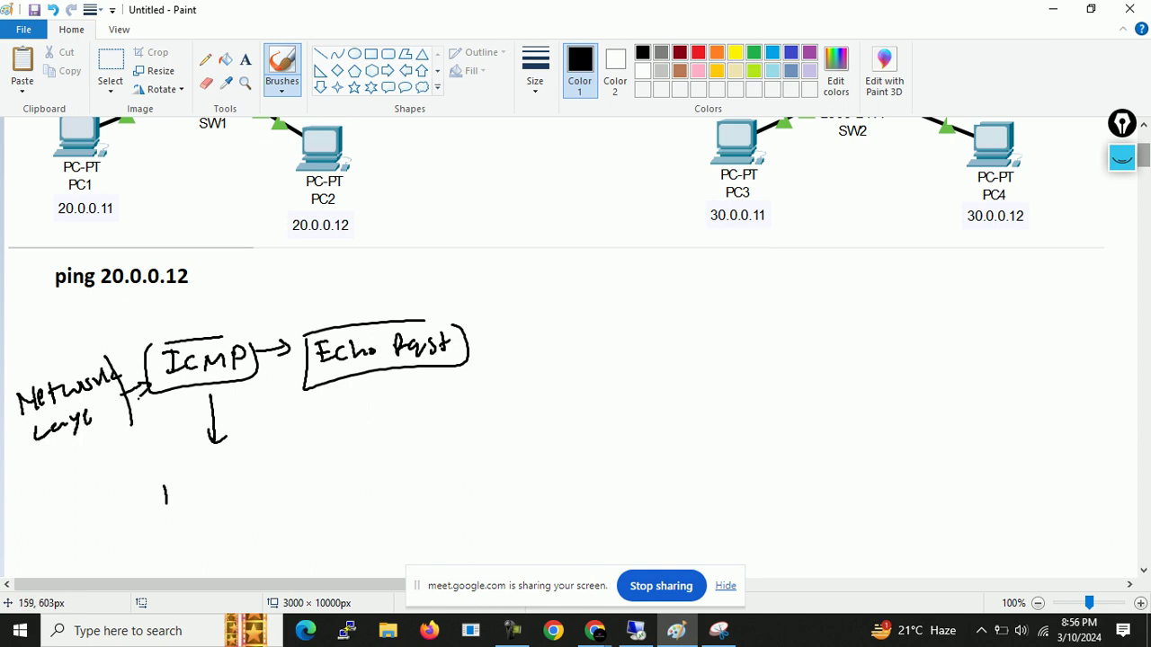
# Step: Connect the ICMP and Echo Rqst boxes with a curved line and write IP in brackets below the downward arrow
pyautogui.moveTo(218, 335)
pyautogui.mouseDown()
pyautogui.moveTo(346, 310)
pyautogui.moveTo(352, 321)
pyautogui.mouseUp()
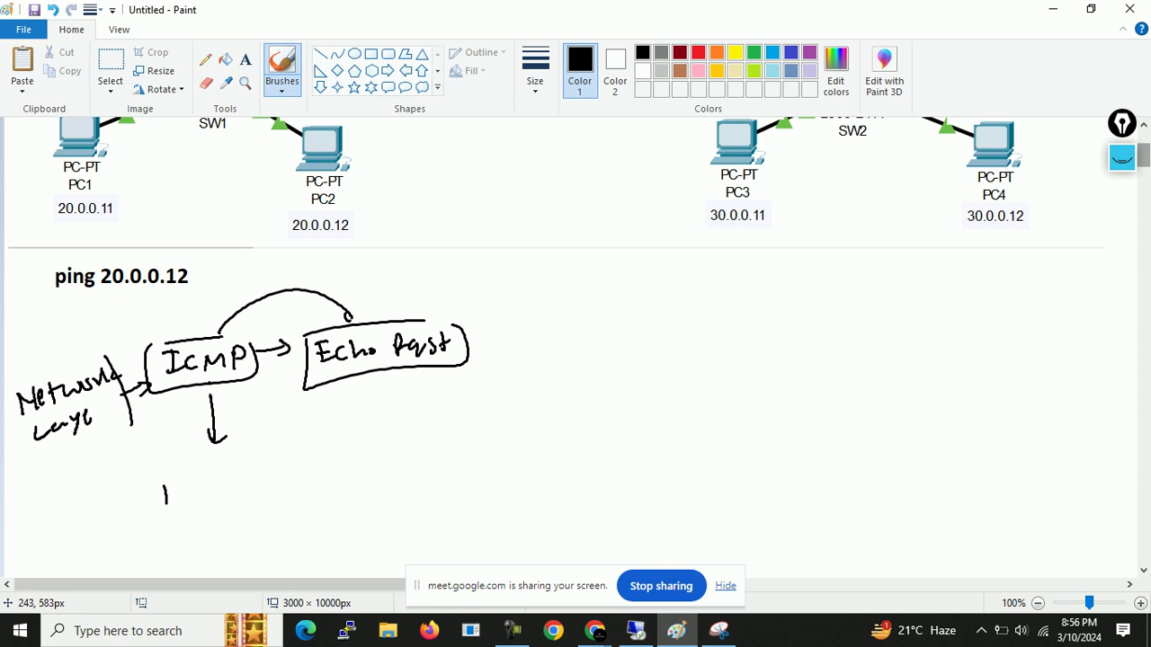
pyautogui.moveTo(158, 487); pyautogui.dragTo(173, 484)
pyautogui.moveTo(162, 506); pyautogui.dragTo(178, 496)
pyautogui.click(151, 482)
pyautogui.moveTo(140, 483); pyautogui.dragTo(192, 470)
pyautogui.hotkey('ctrl', 'z')
pyautogui.moveTo(149, 483); pyautogui.dragTo(155, 513)
pyautogui.moveTo(187, 479); pyautogui.dragTo(190, 514)
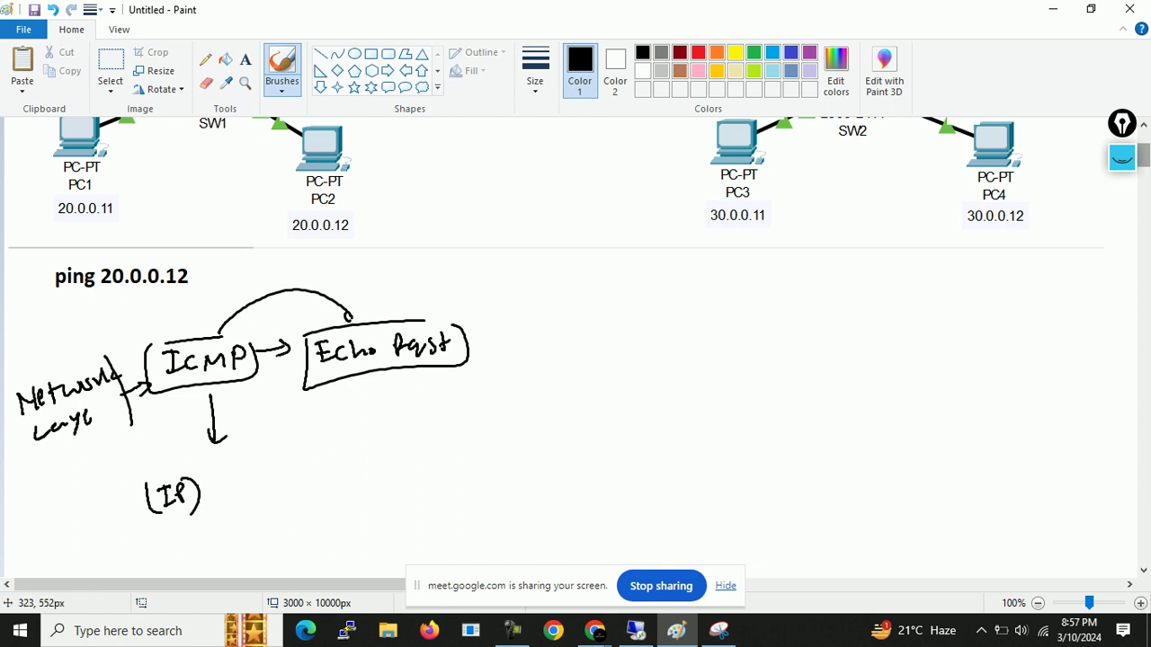
# Step: Write a second Echo Rqst label beside the IP note and draw a box around it
pyautogui.moveTo(351, 456); pyautogui.dragTo(361, 463)
pyautogui.moveTo(371, 450)
pyautogui.mouseDown()
pyautogui.moveTo(372, 463)
pyautogui.moveTo(474, 457)
pyautogui.mouseUp()
pyautogui.moveTo(472, 446); pyautogui.dragTo(484, 443)
pyautogui.moveTo(347, 439)
pyautogui.mouseDown()
pyautogui.moveTo(436, 426)
pyautogui.moveTo(377, 480)
pyautogui.moveTo(496, 419)
pyautogui.mouseUp()
pyautogui.moveTo(412, 431); pyautogui.dragTo(490, 418)
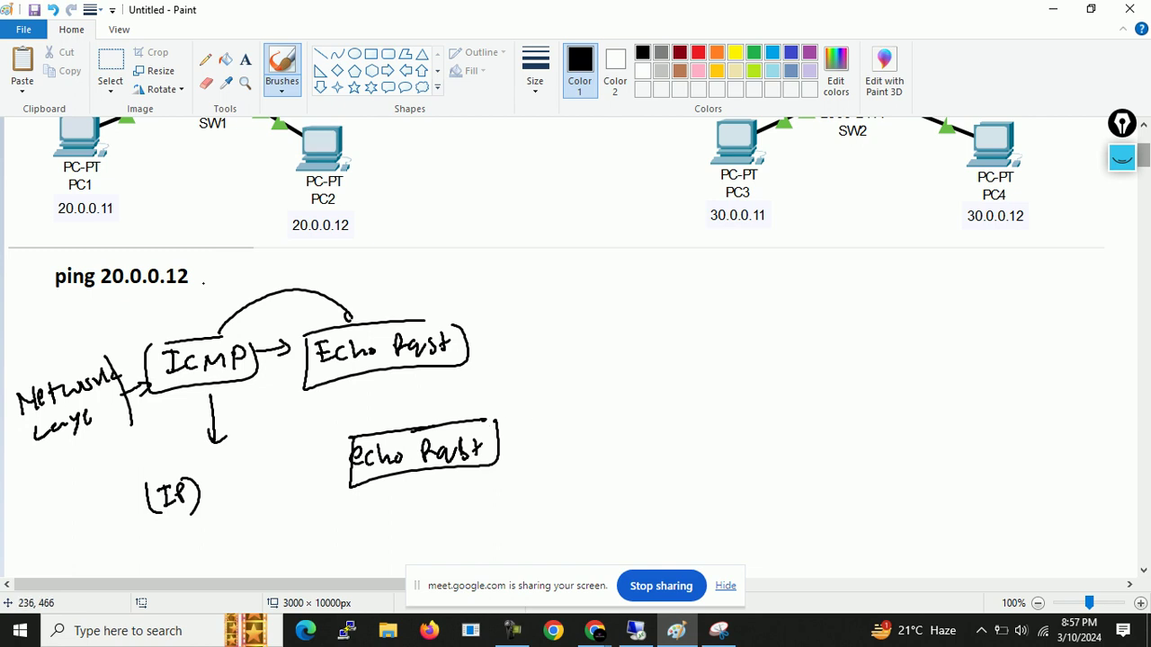
# Step: Move the lower Echo Rqst box further down to leave room above it
pyautogui.click(111, 63)
pyautogui.moveTo(337, 412)
pyautogui.mouseDown()
pyautogui.moveTo(372, 462)
pyautogui.moveTo(551, 508)
pyautogui.moveTo(538, 505)
pyautogui.mouseUp()
pyautogui.moveTo(421, 457); pyautogui.dragTo(414, 522)
# Step: Draw an empty box on top of the lower Echo Rqst box and label it IP Header with an arrow
pyautogui.click(281, 67)
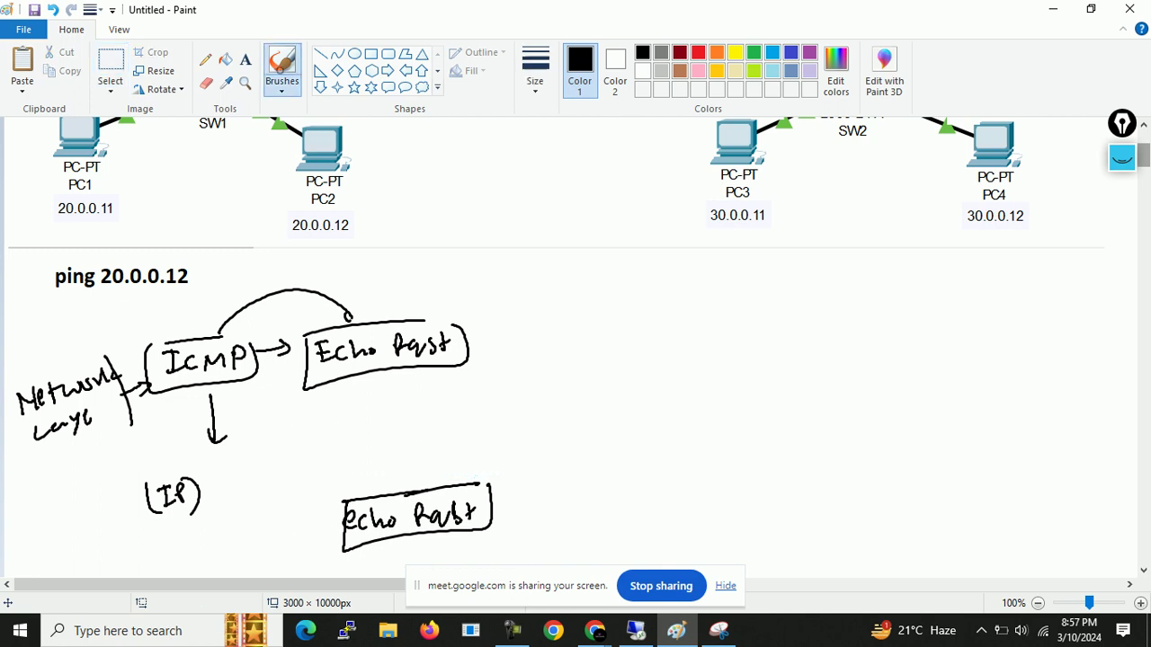
pyautogui.moveTo(342, 496)
pyautogui.mouseDown()
pyautogui.moveTo(361, 437)
pyautogui.moveTo(504, 418)
pyautogui.moveTo(493, 489)
pyautogui.mouseUp()
pyautogui.moveTo(511, 443)
pyautogui.mouseDown()
pyautogui.moveTo(534, 441)
pyautogui.moveTo(525, 449)
pyautogui.mouseUp()
pyautogui.moveTo(539, 434); pyautogui.dragTo(554, 453)
pyautogui.moveTo(562, 451)
pyautogui.mouseDown()
pyautogui.moveTo(560, 441)
pyautogui.moveTo(582, 444)
pyautogui.mouseUp()
pyautogui.moveTo(599, 426); pyautogui.dragTo(600, 434)
pyautogui.moveTo(604, 434); pyautogui.dragTo(631, 442)
pyautogui.moveTo(642, 418)
pyautogui.mouseDown()
pyautogui.moveTo(633, 438)
pyautogui.moveTo(673, 426)
pyautogui.mouseUp()
# Step: Sketch a circled message box in the blank area beside the notes, with labelled arrows pointing out of it
pyautogui.moveTo(765, 310); pyautogui.dragTo(838, 299)
pyautogui.moveTo(753, 316)
pyautogui.mouseDown()
pyautogui.moveTo(752, 334)
pyautogui.moveTo(821, 318)
pyautogui.moveTo(814, 324)
pyautogui.mouseUp()
pyautogui.moveTo(775, 345); pyautogui.dragTo(832, 337)
pyautogui.click(853, 338)
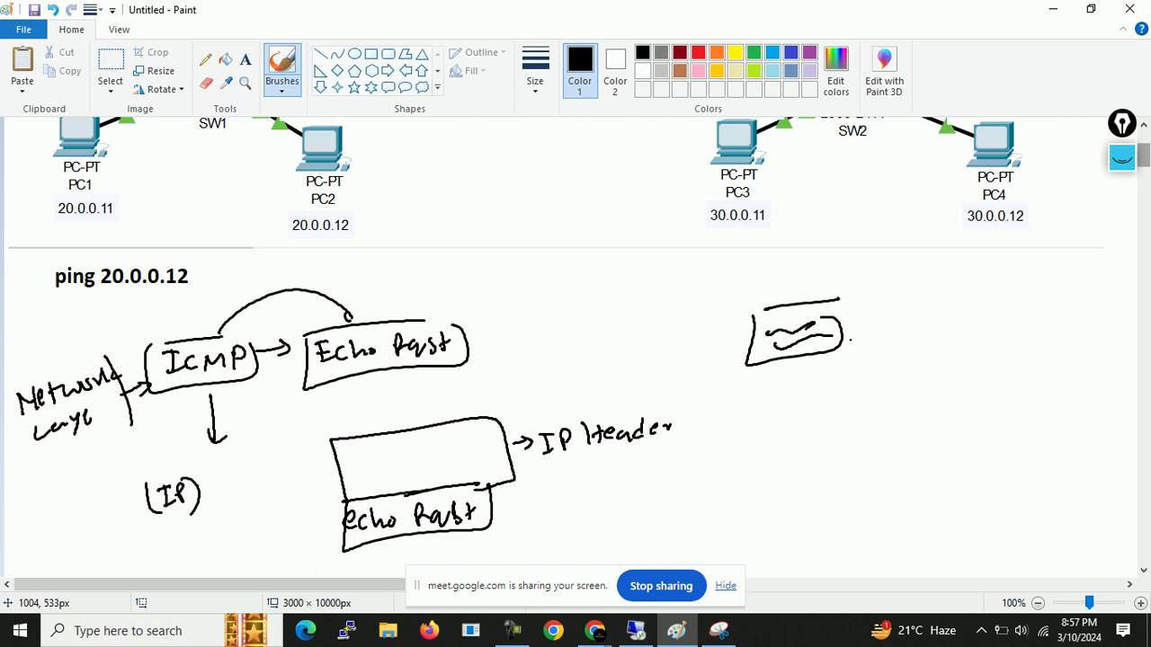
pyautogui.moveTo(811, 284)
pyautogui.mouseDown()
pyautogui.moveTo(753, 284)
pyautogui.moveTo(726, 358)
pyautogui.moveTo(815, 379)
pyautogui.moveTo(881, 295)
pyautogui.moveTo(771, 279)
pyautogui.mouseUp()
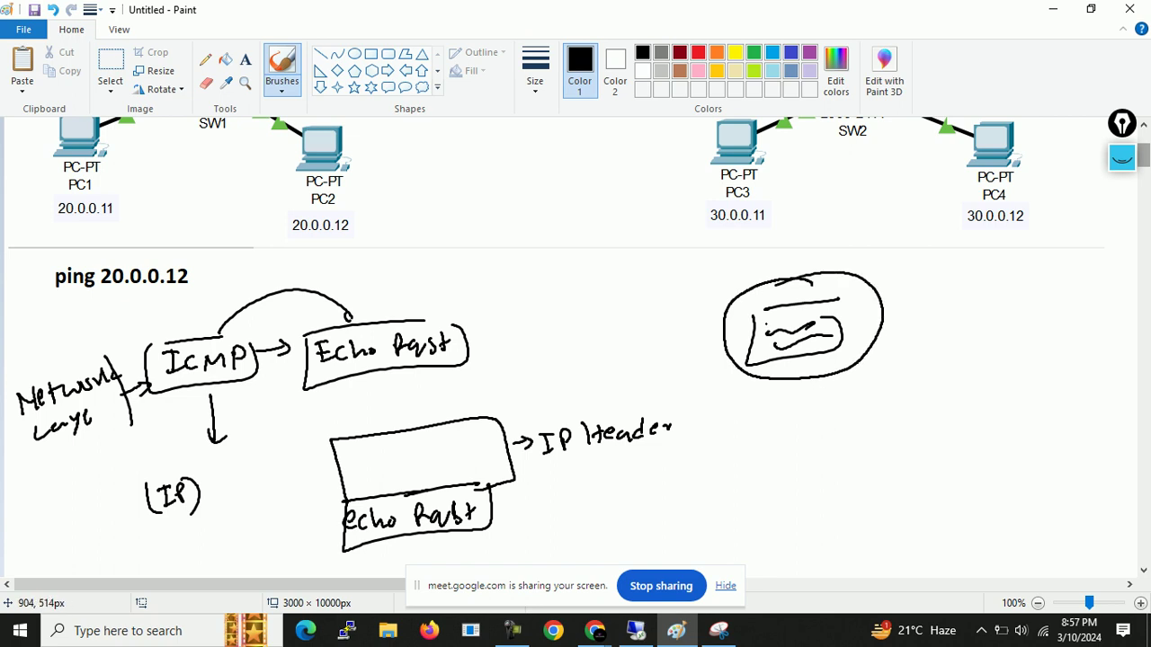
pyautogui.moveTo(836, 301); pyautogui.dragTo(892, 293)
pyautogui.moveTo(885, 286)
pyautogui.mouseDown()
pyautogui.moveTo(898, 293)
pyautogui.moveTo(886, 299)
pyautogui.mouseUp()
pyautogui.moveTo(910, 289)
pyautogui.mouseDown()
pyautogui.moveTo(909, 305)
pyautogui.moveTo(920, 287)
pyautogui.mouseUp()
pyautogui.moveTo(926, 294); pyautogui.dragTo(927, 294)
pyautogui.moveTo(947, 287); pyautogui.dragTo(950, 297)
pyautogui.moveTo(861, 335); pyautogui.dragTo(913, 341)
pyautogui.moveTo(914, 331); pyautogui.dragTo(930, 322)
pyautogui.moveTo(850, 344)
pyautogui.mouseDown()
pyautogui.moveTo(1004, 305)
pyautogui.moveTo(985, 315)
pyautogui.mouseUp()
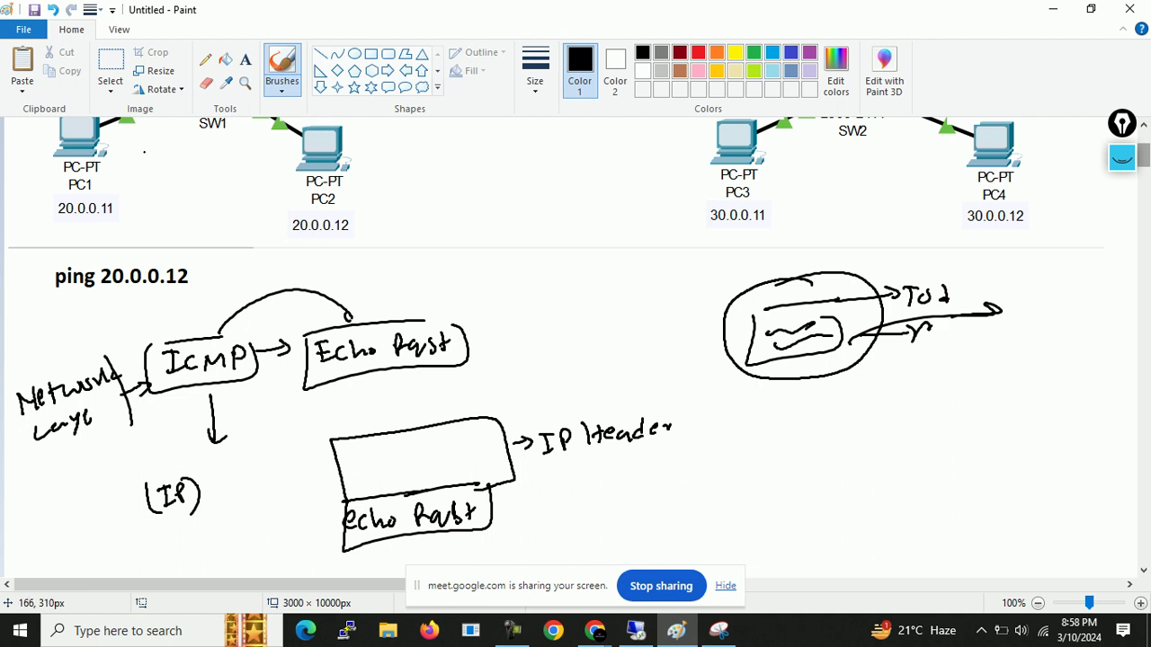
# Step: Delete the circled message box sketch together with its arrows
pyautogui.click(109, 65)
pyautogui.moveTo(692, 263)
pyautogui.mouseDown()
pyautogui.moveTo(1015, 428)
pyautogui.moveTo(1087, 438)
pyautogui.mouseUp()
pyautogui.press('Delete')
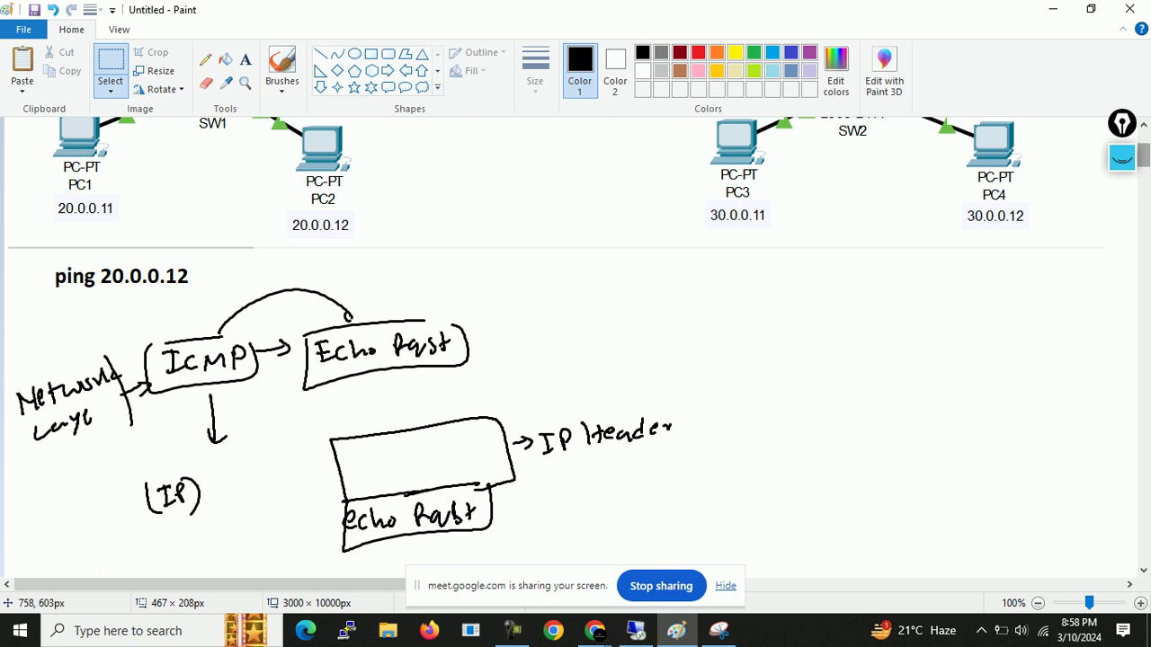
# Step: Write SIP → 20.0.0.11 and DIP → 20.0.0.12 inside the IP Header box with the brush
pyautogui.click(282, 67)
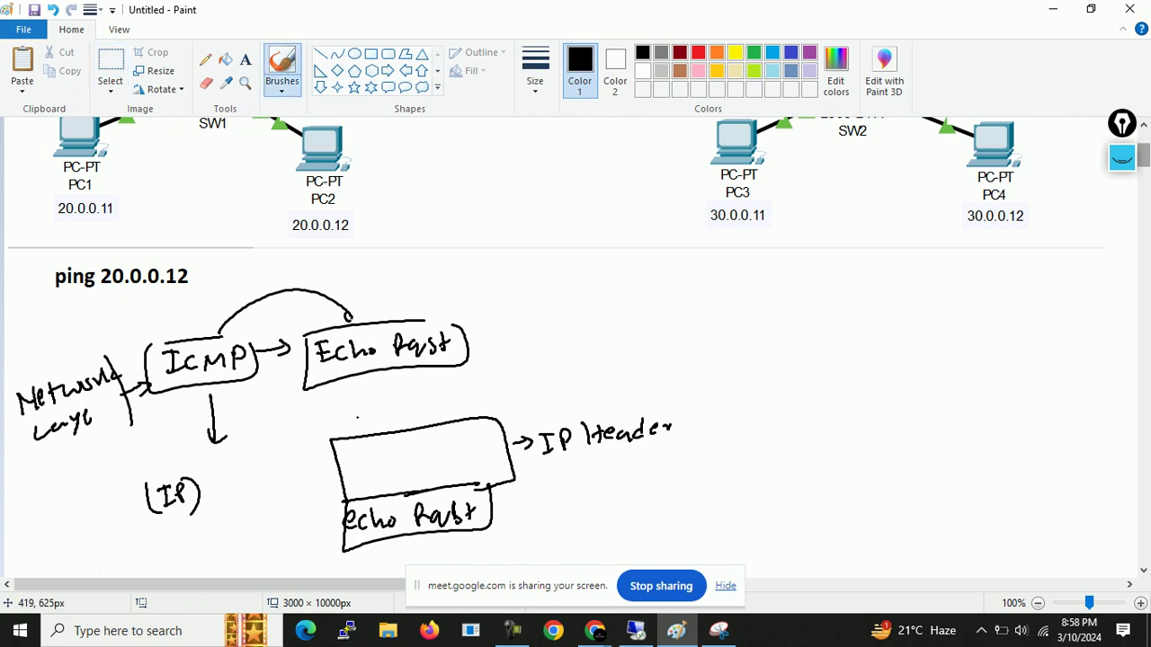
pyautogui.moveTo(346, 447)
pyautogui.mouseDown()
pyautogui.moveTo(339, 457)
pyautogui.moveTo(361, 445)
pyautogui.mouseUp()
pyautogui.moveTo(357, 446)
pyautogui.mouseDown()
pyautogui.moveTo(353, 457)
pyautogui.moveTo(366, 458)
pyautogui.mouseUp()
pyautogui.moveTo(366, 446)
pyautogui.mouseDown()
pyautogui.moveTo(359, 490)
pyautogui.moveTo(383, 478)
pyautogui.moveTo(380, 447)
pyautogui.moveTo(416, 451)
pyautogui.mouseUp()
pyautogui.moveTo(421, 441); pyautogui.dragTo(477, 443)
pyautogui.click(431, 443)
pyautogui.click(451, 440)
pyautogui.click(467, 443)
pyautogui.moveTo(486, 427); pyautogui.dragTo(486, 445)
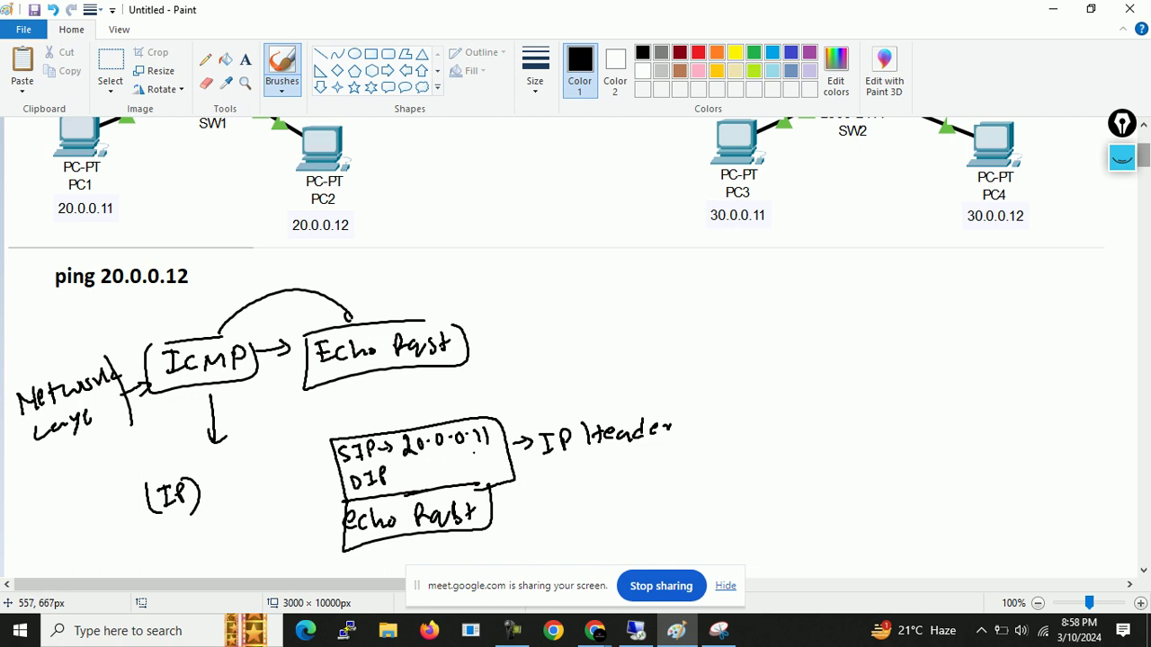
pyautogui.moveTo(389, 479); pyautogui.dragTo(403, 477)
pyautogui.moveTo(398, 471)
pyautogui.mouseDown()
pyautogui.moveTo(395, 484)
pyautogui.moveTo(485, 458)
pyautogui.moveTo(486, 470)
pyautogui.mouseUp()
pyautogui.moveTo(495, 456); pyautogui.dragTo(507, 465)
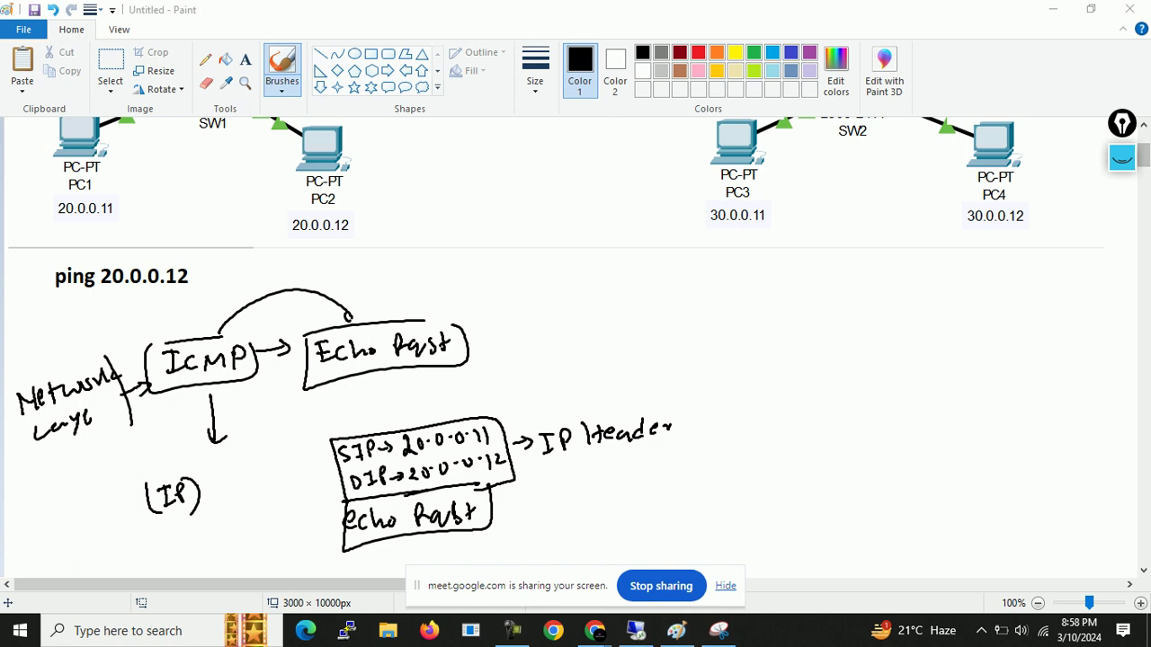
# Step: Write Packet beside the stacked header and Echo Rqst boxes and circle the word
pyautogui.moveTo(1143, 155); pyautogui.dragTo(1143, 164)
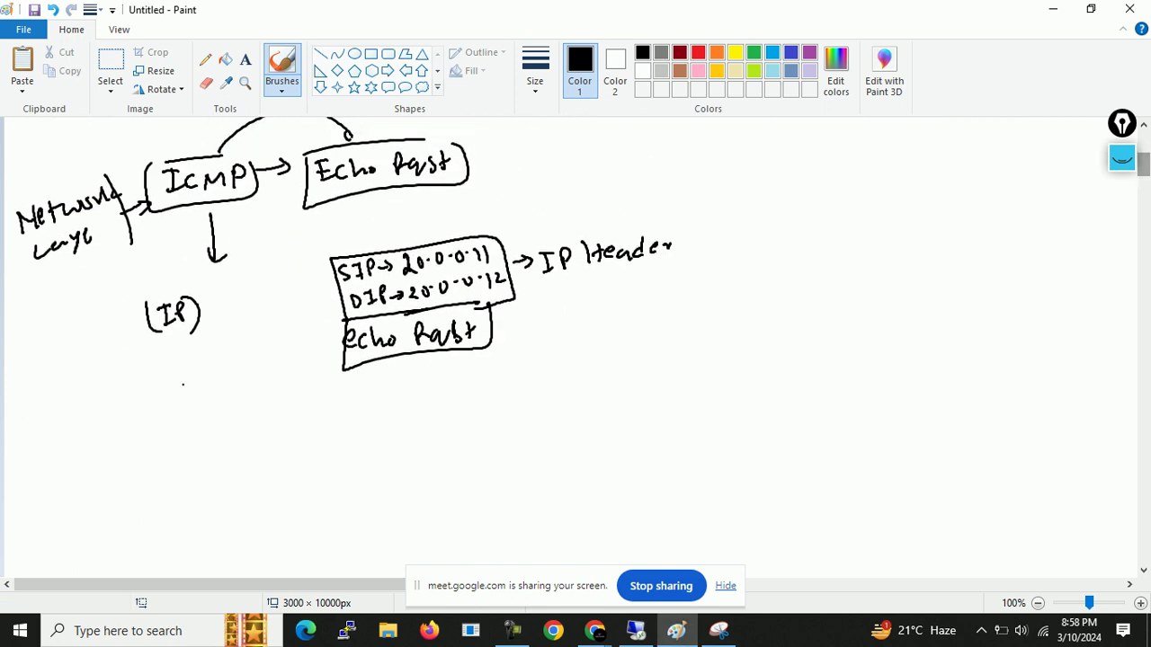
pyautogui.moveTo(349, 225)
pyautogui.mouseDown()
pyautogui.moveTo(310, 411)
pyautogui.moveTo(401, 218)
pyautogui.mouseUp()
pyautogui.hotkey('ctrl', 'z')
pyautogui.moveTo(566, 329)
pyautogui.mouseDown()
pyautogui.moveTo(567, 346)
pyautogui.moveTo(625, 327)
pyautogui.moveTo(633, 336)
pyautogui.mouseUp()
pyautogui.moveTo(635, 333)
pyautogui.mouseDown()
pyautogui.moveTo(651, 322)
pyautogui.moveTo(648, 335)
pyautogui.mouseUp()
pyautogui.moveTo(612, 300); pyautogui.dragTo(640, 360)
pyautogui.moveTo(644, 289); pyautogui.dragTo(635, 360)
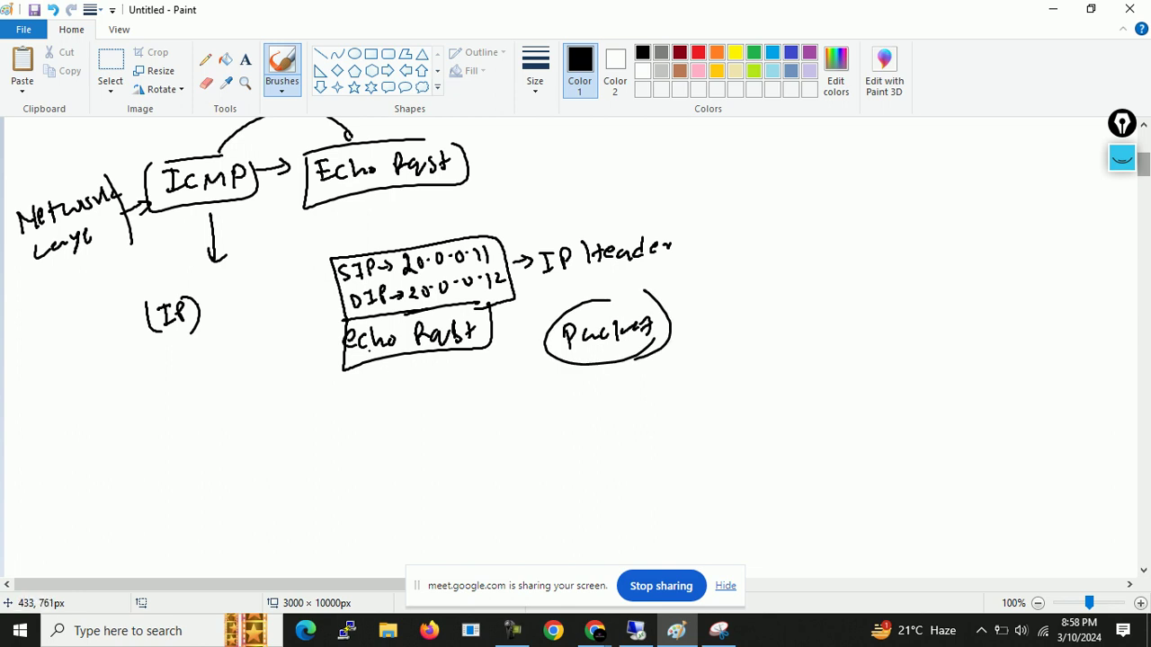
# Step: Draw a curved double-headed arrow linking the IP Header and Echo Rqst boxes, and undo it
pyautogui.moveTo(309, 354)
pyautogui.mouseDown()
pyautogui.moveTo(334, 354)
pyautogui.moveTo(322, 363)
pyautogui.moveTo(290, 321)
pyautogui.moveTo(331, 299)
pyautogui.mouseUp()
pyautogui.moveTo(321, 295); pyautogui.dragTo(325, 311)
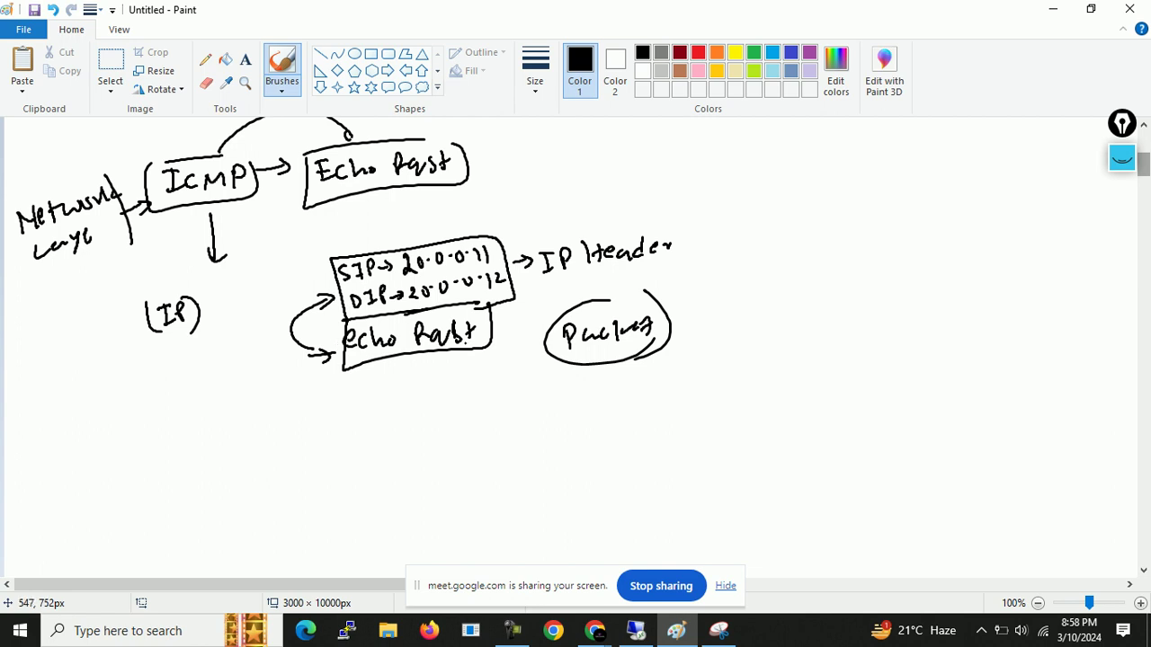
pyautogui.hotkey('ctrl', 'z')
pyautogui.hotkey('ctrl', 'z')
pyautogui.hotkey('ctrl', 'z')
pyautogui.hotkey('ctrl', 'z')
pyautogui.hotkey('ctrl', 'z')
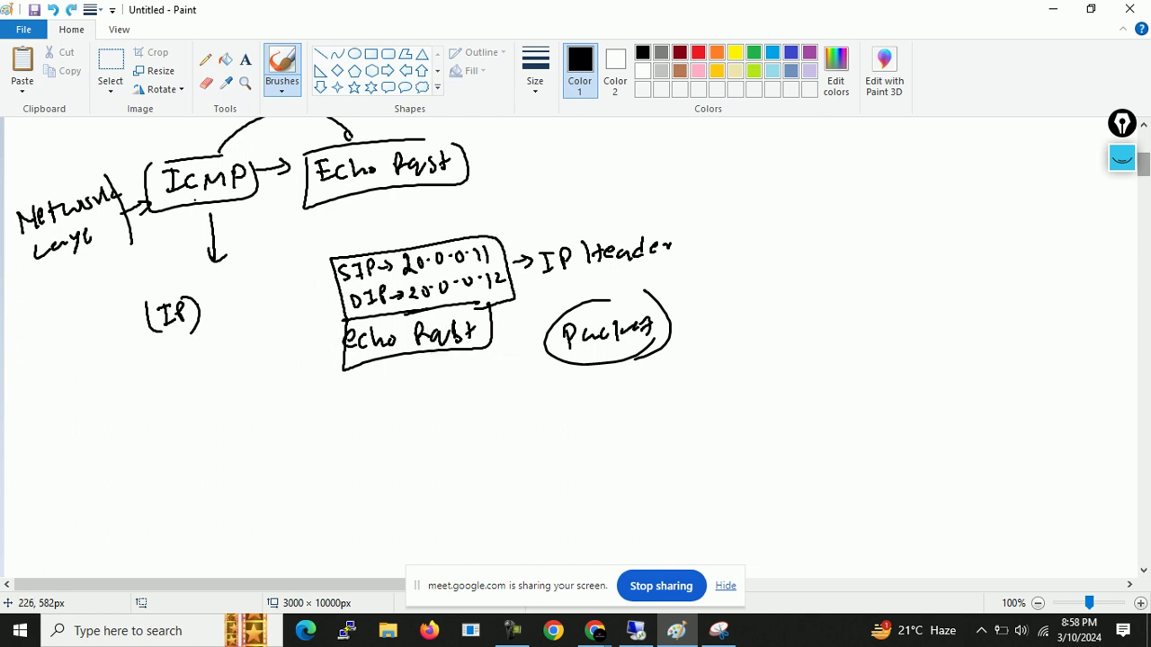
# Step: Draw a downward arrow below the IP note and write Data Link Layer beneath it
pyautogui.click(282, 82)
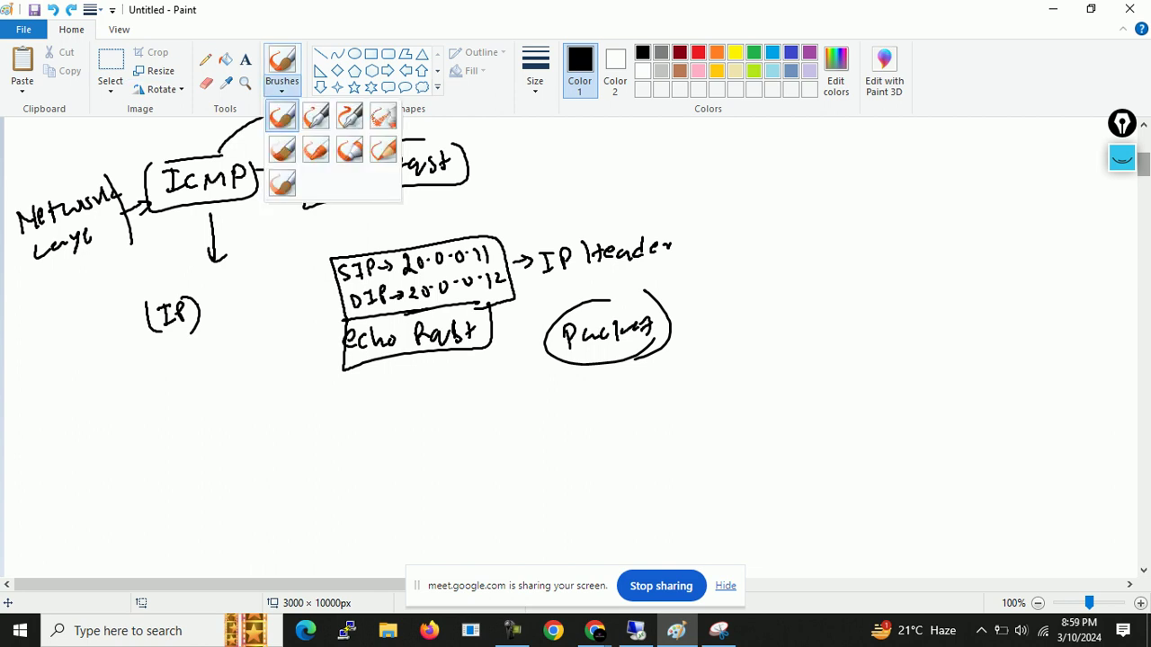
pyautogui.click(282, 115)
pyautogui.moveTo(165, 347); pyautogui.dragTo(167, 426)
pyautogui.moveTo(161, 420); pyautogui.dragTo(172, 421)
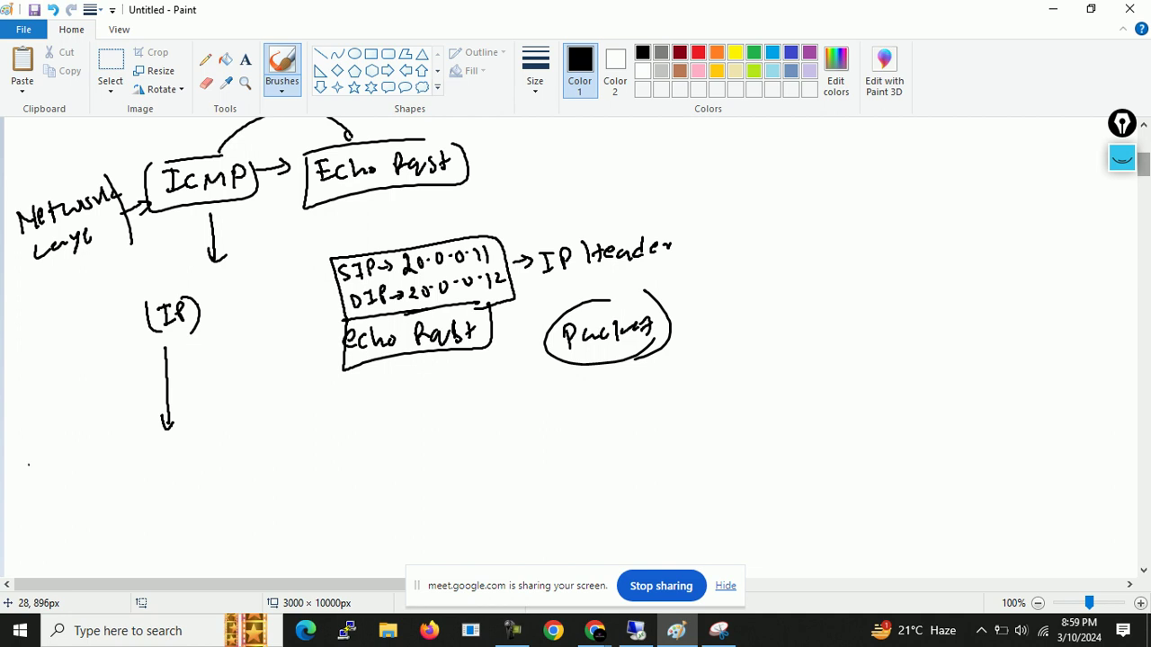
pyautogui.moveTo(28, 468)
pyautogui.mouseDown()
pyautogui.moveTo(39, 485)
pyautogui.moveTo(57, 470)
pyautogui.moveTo(76, 476)
pyautogui.moveTo(132, 459)
pyautogui.moveTo(72, 500)
pyautogui.moveTo(102, 517)
pyautogui.moveTo(138, 481)
pyautogui.mouseUp()
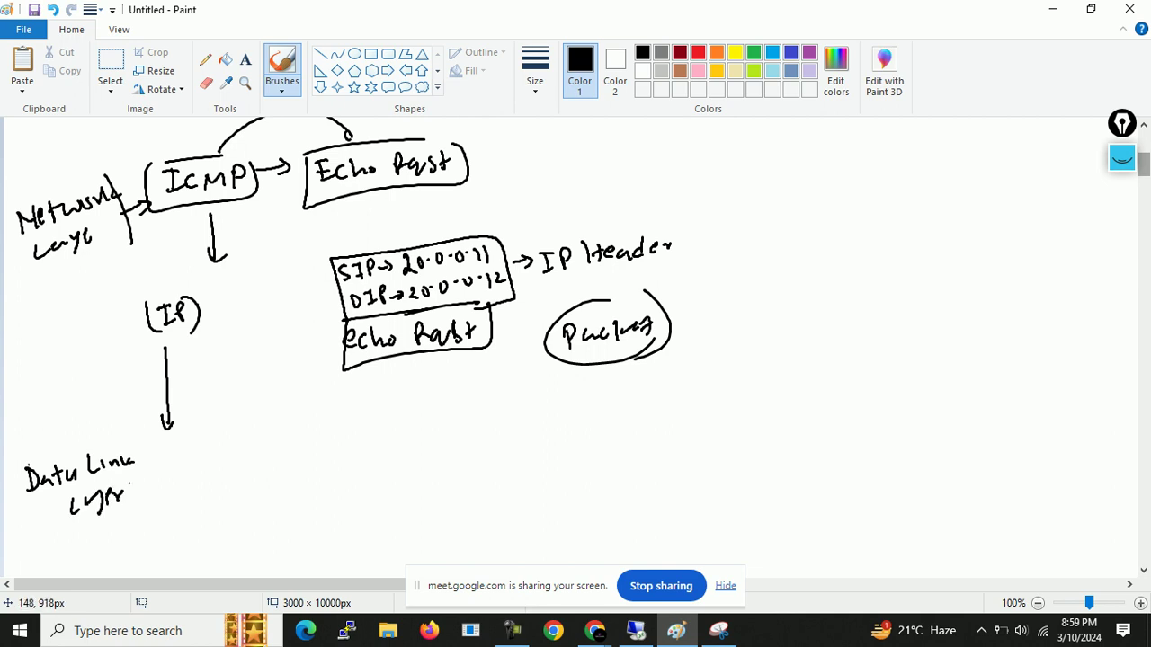
# Step: Draw a large circle around the packet boxes and labels, and undo it
pyautogui.moveTo(369, 225)
pyautogui.mouseDown()
pyautogui.moveTo(335, 268)
pyautogui.moveTo(664, 257)
pyautogui.moveTo(438, 210)
pyautogui.mouseUp()
pyautogui.press('ctrl')
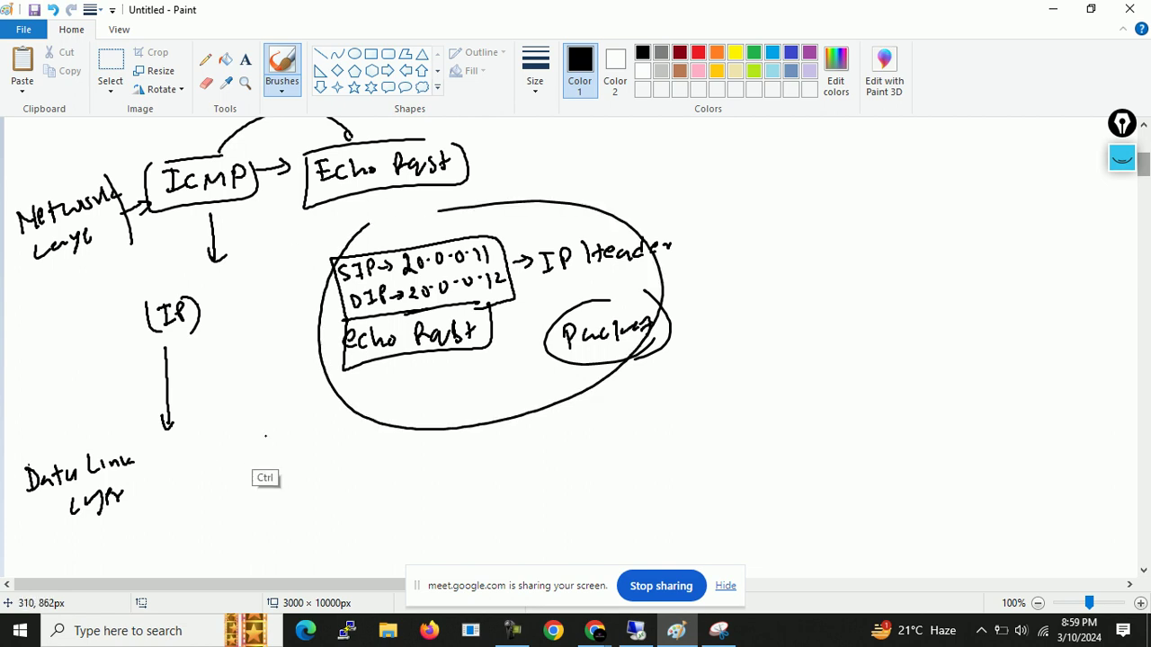
pyautogui.hotkey('ctrl', 'z')
pyautogui.hotkey('ctrl', 'z')
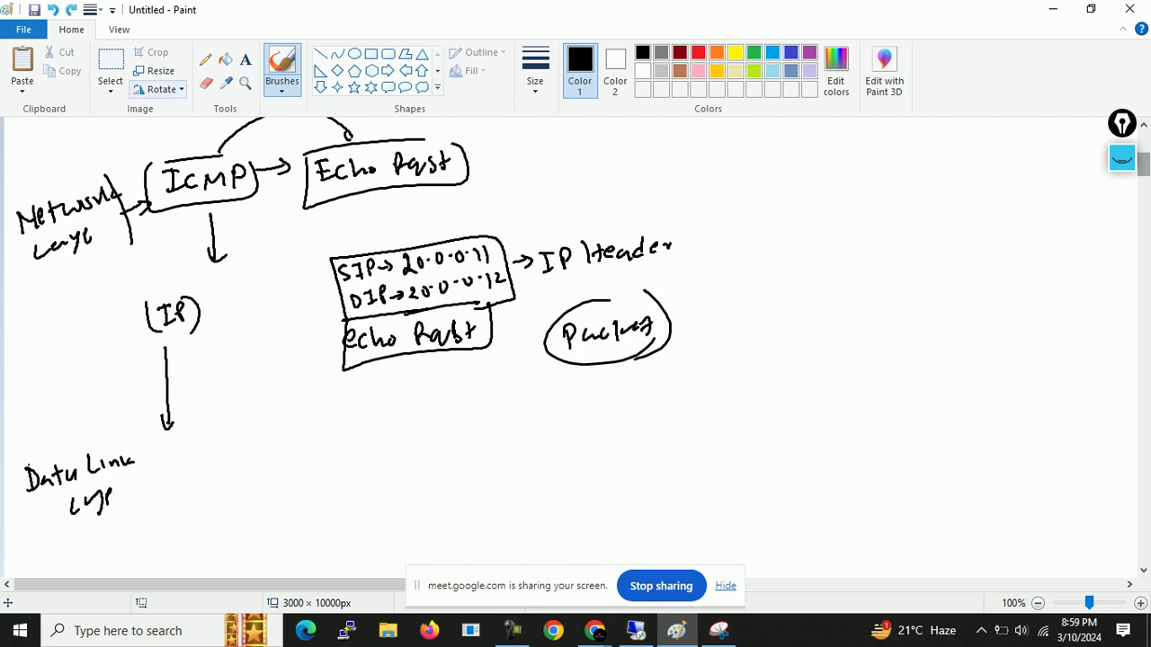
# Step: Erase the circled Packet label and move the packet boxes with their IP Header label down beside Data Link Layer
pyautogui.click(206, 82)
pyautogui.moveTo(563, 326)
pyautogui.mouseDown()
pyautogui.moveTo(582, 335)
pyautogui.moveTo(596, 297)
pyautogui.moveTo(596, 368)
pyautogui.moveTo(593, 311)
pyautogui.moveTo(551, 383)
pyautogui.moveTo(672, 314)
pyautogui.moveTo(659, 357)
pyautogui.moveTo(558, 367)
pyautogui.moveTo(671, 337)
pyautogui.moveTo(551, 327)
pyautogui.mouseUp()
pyautogui.click(110, 61)
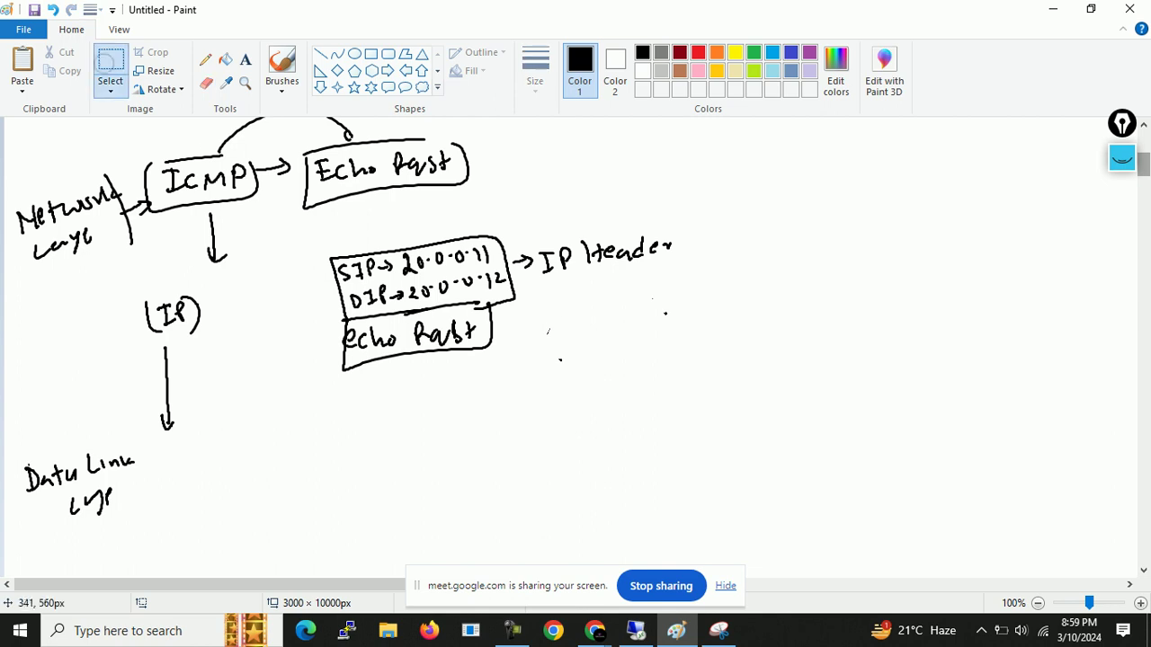
pyautogui.moveTo(299, 228); pyautogui.dragTo(721, 406)
pyautogui.moveTo(510, 316); pyautogui.dragTo(457, 497)
pyautogui.click(446, 254)
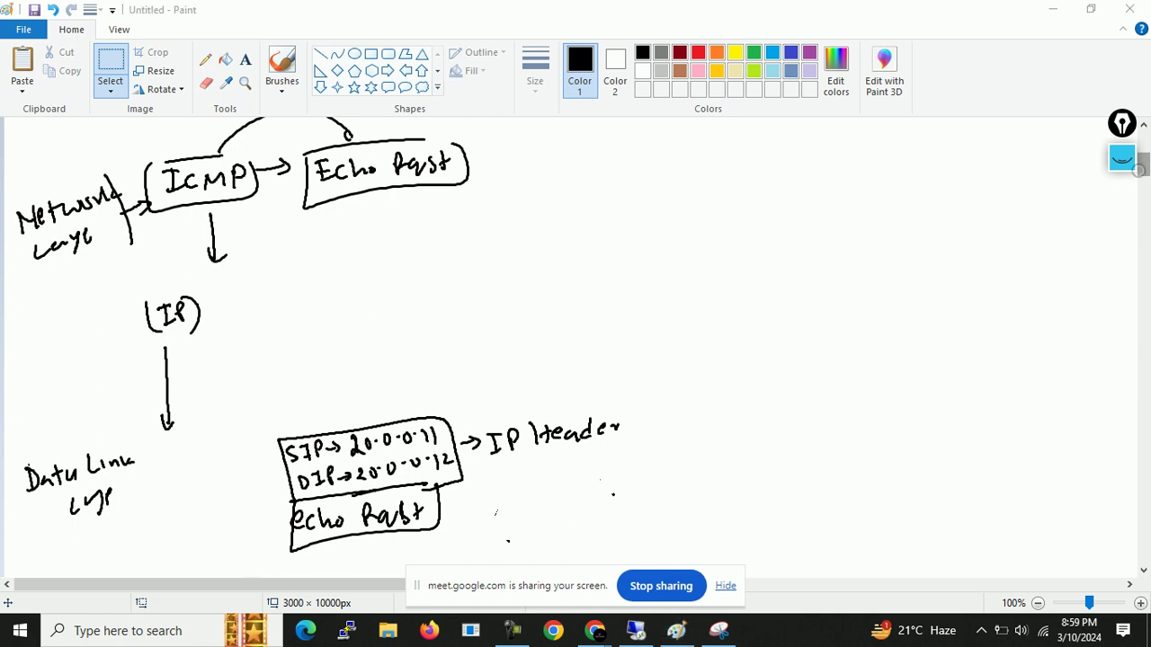
# Step: Outline the IP Header box in red and draw a red arrow pointing from Data Link Layer towards the packet
pyautogui.scroll(-3, 575, 342)
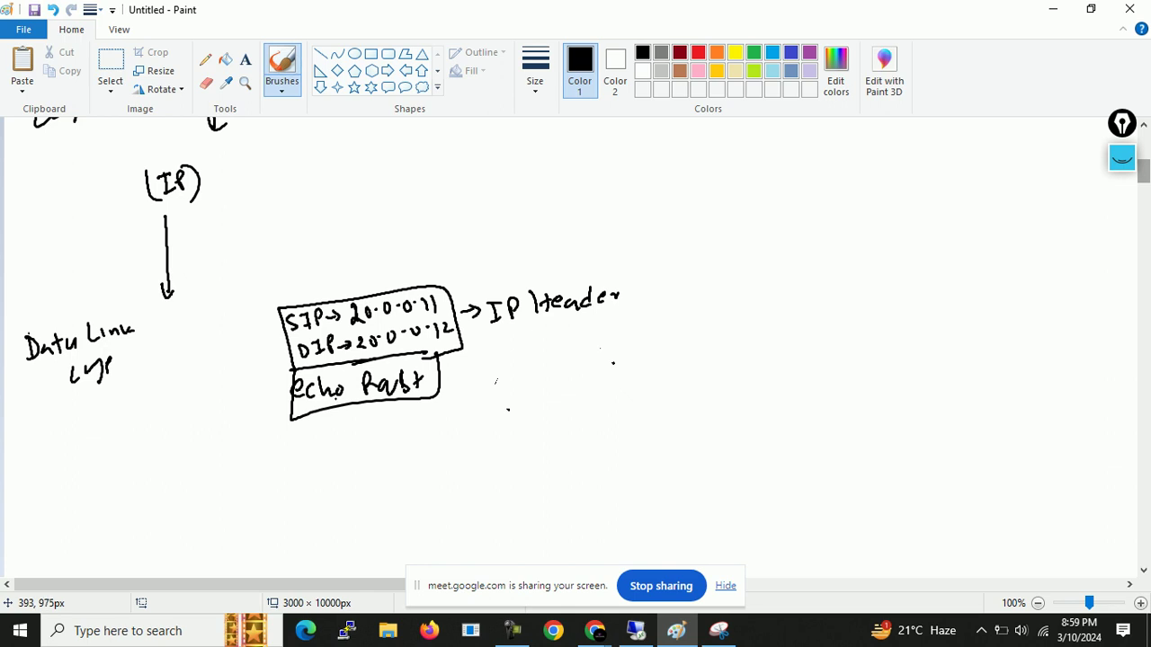
pyautogui.moveTo(273, 312)
pyautogui.mouseDown()
pyautogui.moveTo(265, 239)
pyautogui.moveTo(399, 213)
pyautogui.moveTo(455, 259)
pyautogui.mouseUp()
pyautogui.hotkey('ctrl', 'z')
pyautogui.click(698, 53)
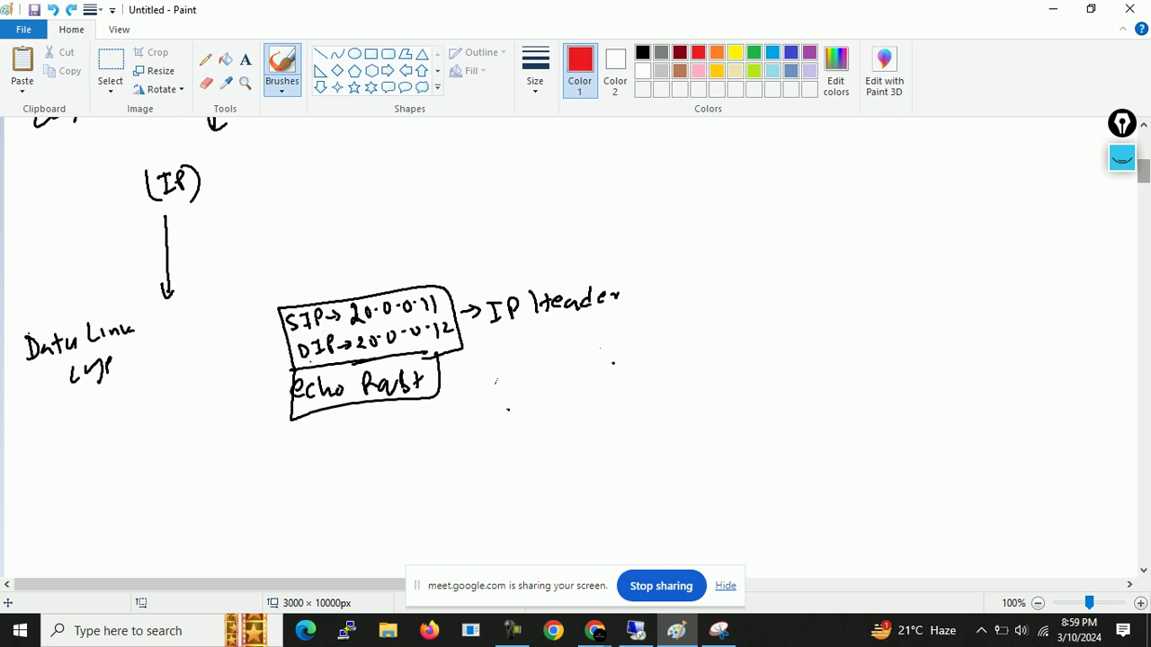
pyautogui.moveTo(294, 374)
pyautogui.mouseDown()
pyautogui.moveTo(276, 311)
pyautogui.moveTo(304, 304)
pyautogui.moveTo(443, 285)
pyautogui.moveTo(455, 349)
pyautogui.mouseUp()
pyautogui.moveTo(290, 369); pyautogui.dragTo(454, 340)
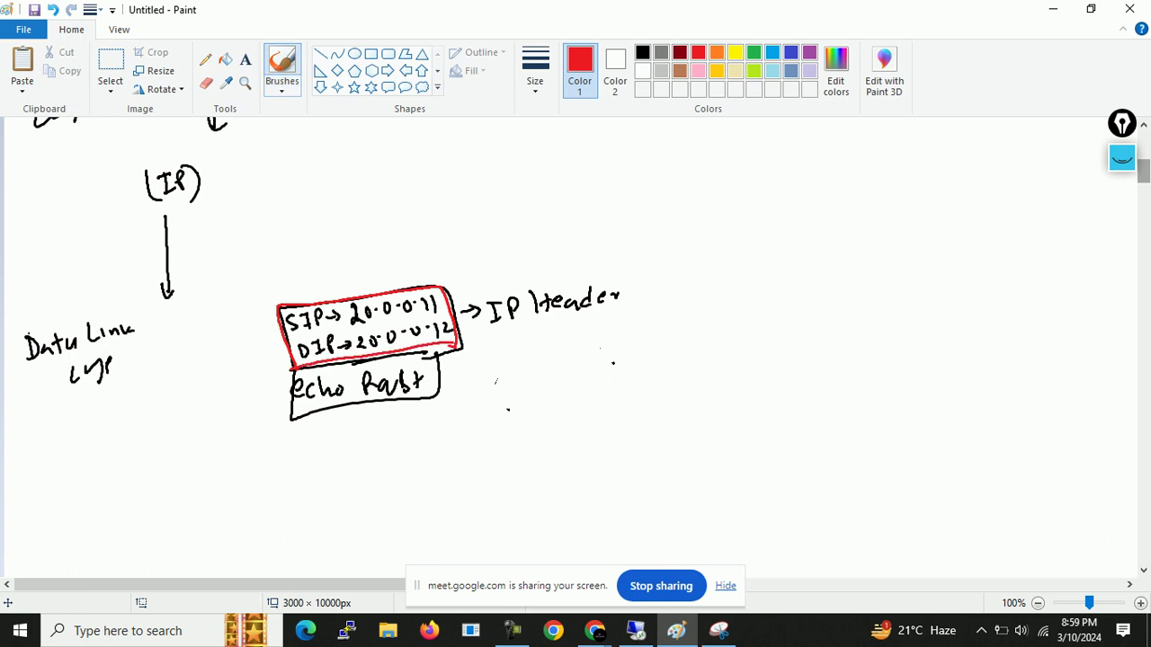
pyautogui.moveTo(128, 372)
pyautogui.mouseDown()
pyautogui.moveTo(172, 363)
pyautogui.moveTo(164, 373)
pyautogui.mouseUp()
# Step: Draw a blue box on top of the IP Header box and write Ethernet Protocol beside it
pyautogui.click(790, 53)
pyautogui.moveTo(280, 306)
pyautogui.mouseDown()
pyautogui.moveTo(269, 281)
pyautogui.moveTo(310, 239)
pyautogui.moveTo(446, 232)
pyautogui.moveTo(455, 286)
pyautogui.mouseUp()
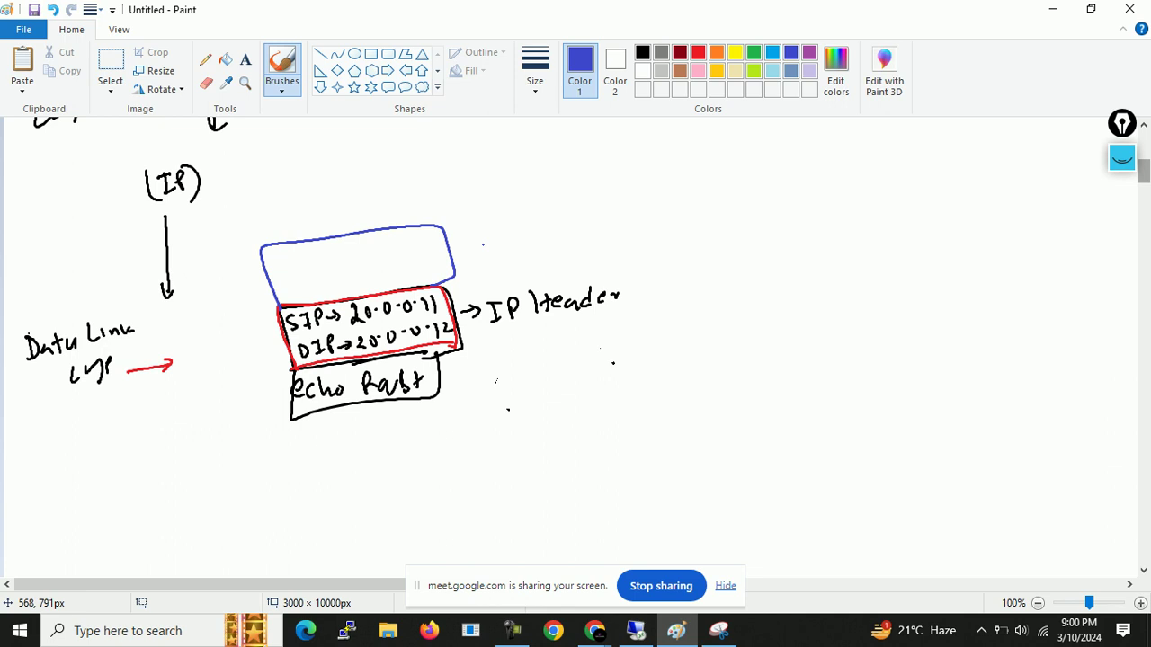
pyautogui.moveTo(474, 236)
pyautogui.mouseDown()
pyautogui.moveTo(512, 243)
pyautogui.moveTo(622, 216)
pyautogui.moveTo(651, 224)
pyautogui.mouseUp()
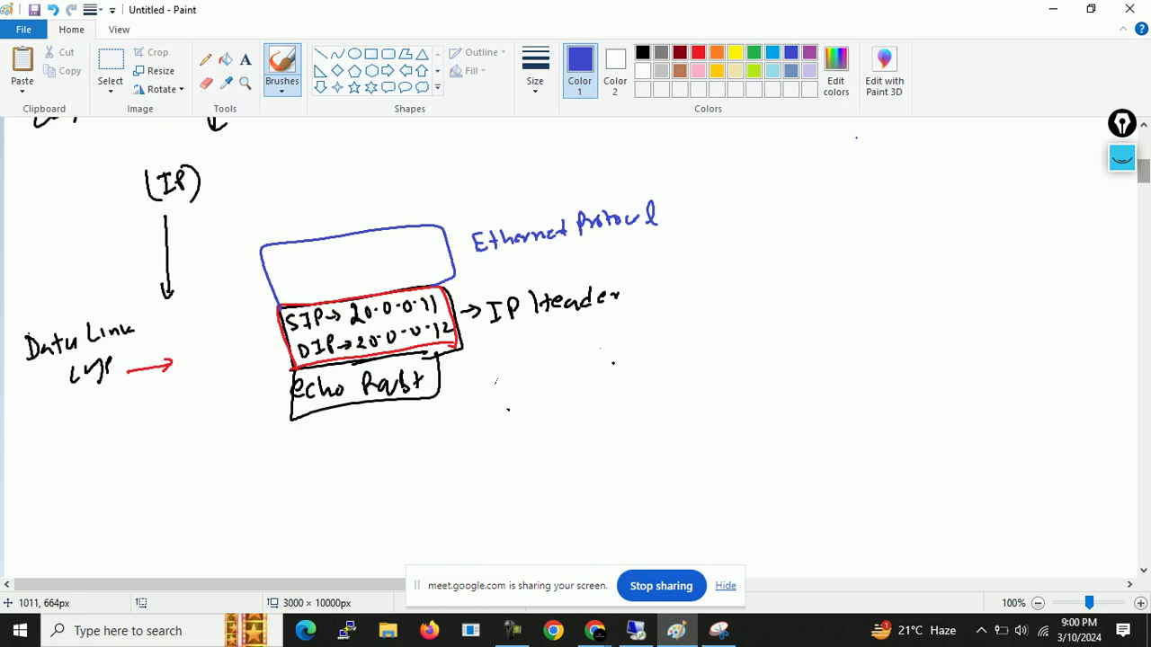
# Step: Write the heading Layer 2 in blue in the blank area beside the packet diagram and underline it
pyautogui.moveTo(860, 134); pyautogui.dragTo(868, 153)
pyautogui.moveTo(878, 140); pyautogui.dragTo(889, 162)
pyautogui.moveTo(898, 143); pyautogui.dragTo(952, 153)
pyautogui.moveTo(846, 165); pyautogui.dragTo(956, 158)
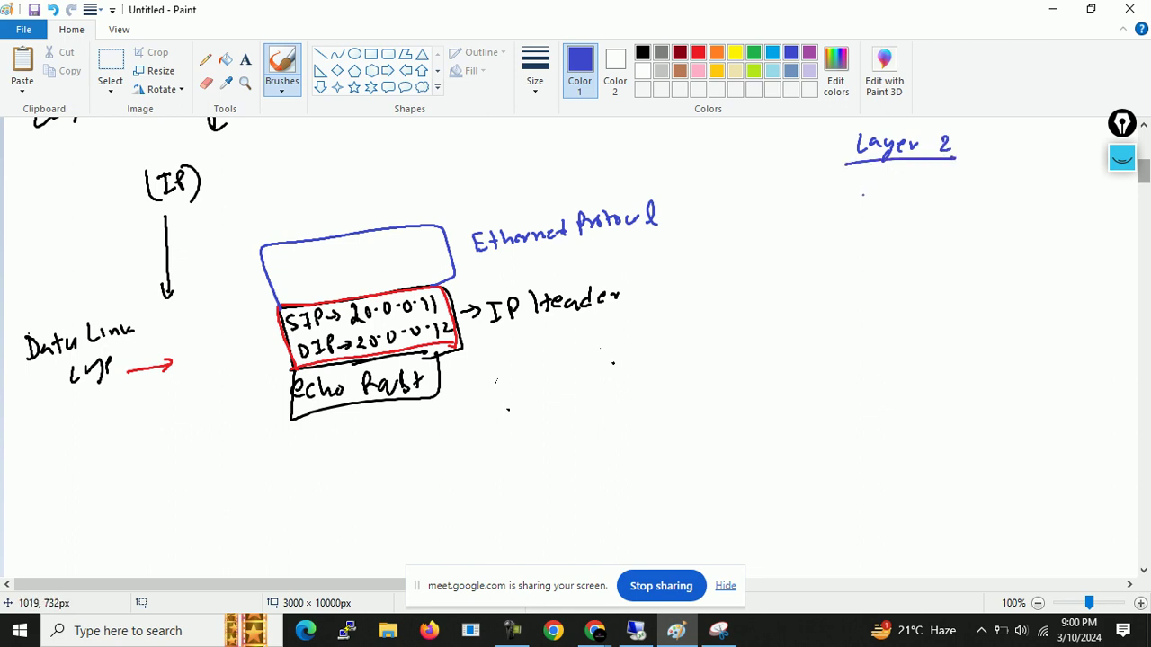
# Step: Write Ethernet as the first entry under the Layer 2 heading
pyautogui.moveTo(841, 190)
pyautogui.mouseDown()
pyautogui.moveTo(840, 206)
pyautogui.moveTo(852, 189)
pyautogui.mouseUp()
pyautogui.moveTo(840, 198); pyautogui.dragTo(853, 206)
pyautogui.moveTo(861, 187); pyautogui.dragTo(861, 207)
pyautogui.moveTo(856, 195); pyautogui.dragTo(870, 207)
pyautogui.moveTo(869, 200); pyautogui.dragTo(892, 202)
pyautogui.moveTo(894, 205); pyautogui.dragTo(918, 204)
pyautogui.moveTo(921, 199); pyautogui.dragTo(938, 209)
pyautogui.moveTo(930, 202); pyautogui.dragTo(944, 199)
# Step: Write HDLC below Ethernet in the Layer 2 list, undoing stray strokes
pyautogui.moveTo(846, 240)
pyautogui.mouseDown()
pyautogui.moveTo(845, 256)
pyautogui.moveTo(857, 249)
pyautogui.mouseUp()
pyautogui.moveTo(858, 239); pyautogui.dragTo(858, 257)
pyautogui.moveTo(866, 242); pyautogui.dragTo(868, 256)
pyautogui.moveTo(884, 239)
pyautogui.mouseDown()
pyautogui.moveTo(884, 257)
pyautogui.moveTo(895, 248)
pyautogui.mouseUp()
pyautogui.moveTo(896, 240)
pyautogui.mouseDown()
pyautogui.moveTo(896, 257)
pyautogui.moveTo(883, 258)
pyautogui.moveTo(897, 254)
pyautogui.mouseUp()
pyautogui.hotkey('ctrl', 'z')
pyautogui.hotkey('ctrl', 'z')
pyautogui.moveTo(911, 242); pyautogui.dragTo(912, 255)
# Step: Add ATM, frame-relay and PPP below HDLC in the Layer 2 list
pyautogui.moveTo(850, 306); pyautogui.dragTo(862, 297)
pyautogui.moveTo(865, 288); pyautogui.dragTo(878, 287)
pyautogui.moveTo(871, 287)
pyautogui.mouseDown()
pyautogui.moveTo(871, 304)
pyautogui.moveTo(895, 303)
pyautogui.mouseUp()
pyautogui.moveTo(895, 296)
pyautogui.mouseDown()
pyautogui.moveTo(905, 291)
pyautogui.moveTo(913, 307)
pyautogui.mouseUp()
pyautogui.moveTo(834, 345)
pyautogui.mouseDown()
pyautogui.moveTo(836, 357)
pyautogui.moveTo(851, 330)
pyautogui.moveTo(882, 353)
pyautogui.moveTo(953, 339)
pyautogui.moveTo(1012, 350)
pyautogui.mouseUp()
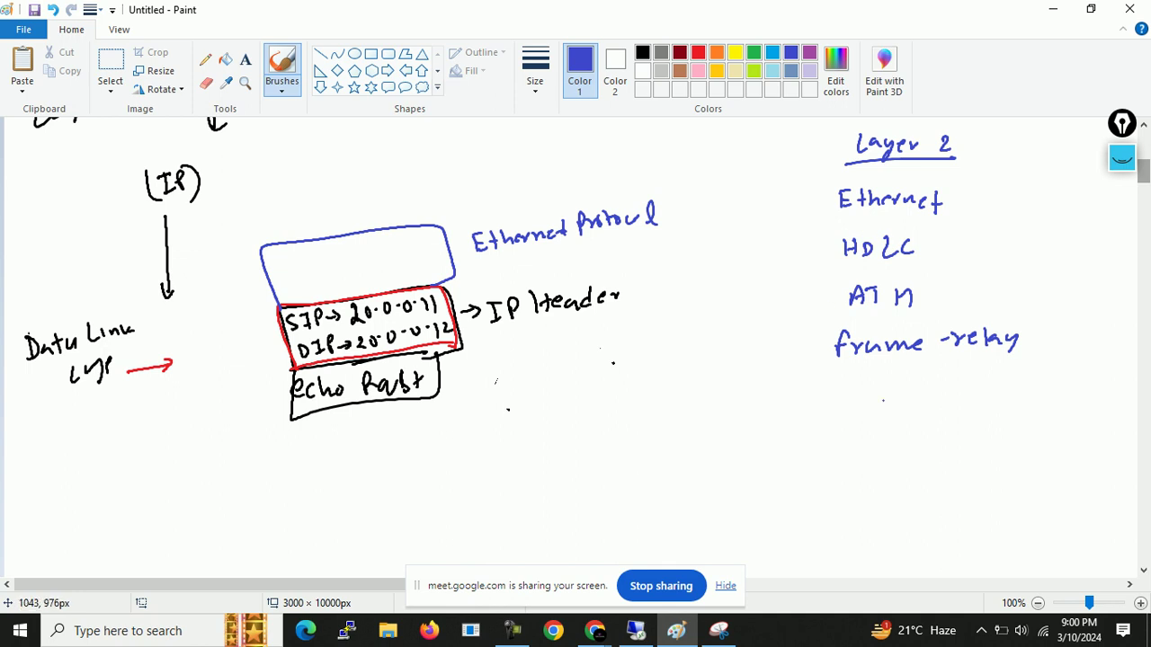
pyautogui.moveTo(855, 383); pyautogui.dragTo(856, 407)
pyautogui.moveTo(857, 383); pyautogui.dragTo(870, 407)
pyautogui.moveTo(872, 384); pyautogui.dragTo(887, 404)
pyautogui.moveTo(888, 381); pyautogui.dragTo(891, 393)
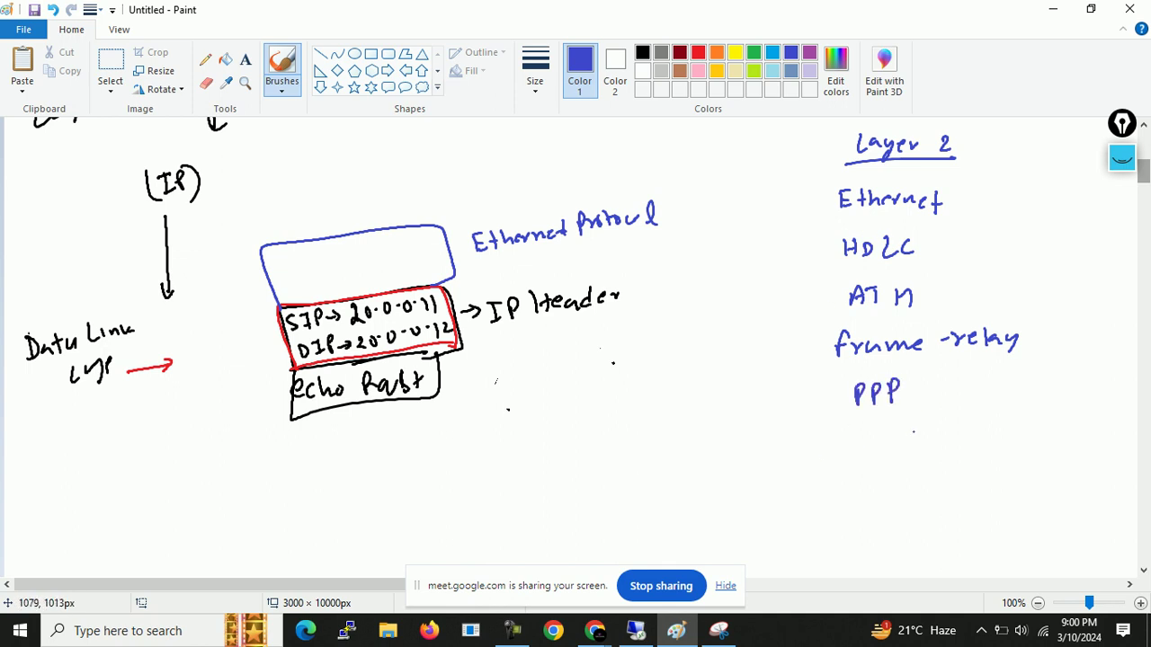
# Step: Underline and frame the Layer 2 protocols in blue and sketch a small box below the packet diagram
pyautogui.moveTo(824, 185)
pyautogui.mouseDown()
pyautogui.moveTo(793, 426)
pyautogui.moveTo(970, 413)
pyautogui.moveTo(1043, 330)
pyautogui.moveTo(1025, 179)
pyautogui.moveTo(834, 181)
pyautogui.moveTo(941, 208)
pyautogui.mouseUp()
pyautogui.moveTo(812, 266); pyautogui.dragTo(927, 260)
pyautogui.moveTo(809, 316); pyautogui.dragTo(917, 310)
pyautogui.moveTo(579, 437)
pyautogui.mouseDown()
pyautogui.moveTo(505, 481)
pyautogui.moveTo(576, 439)
pyautogui.mouseUp()
pyautogui.moveTo(525, 478); pyautogui.dragTo(539, 478)
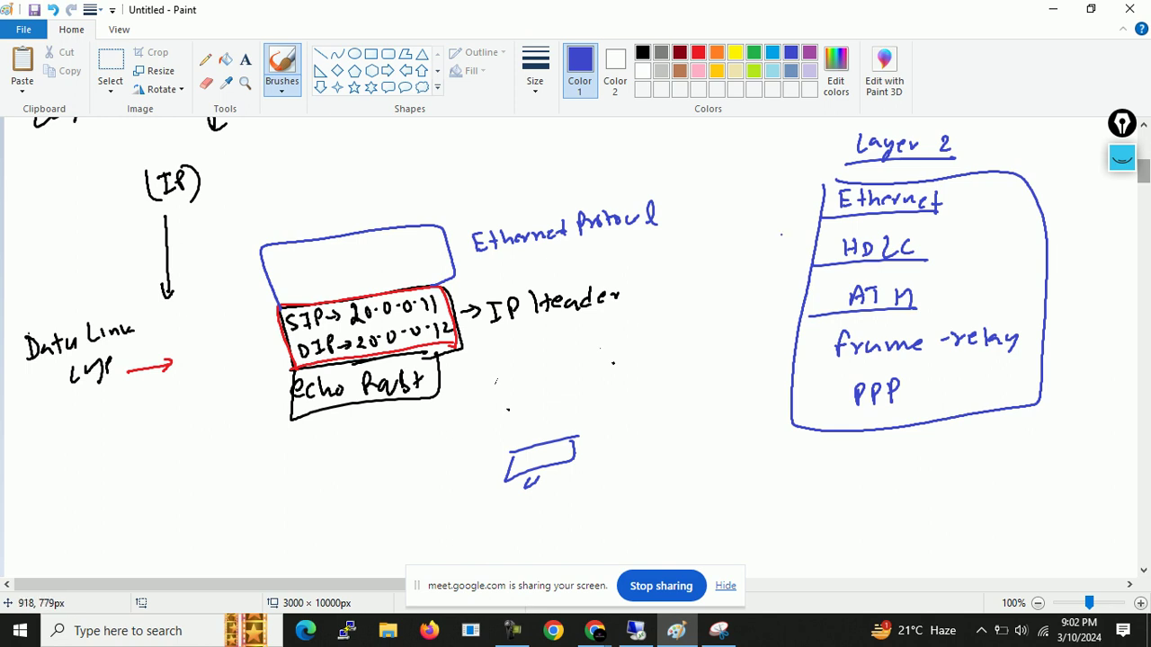
# Step: Circle Ethernet in blue and mark HDLC and PPP with ticks and ATM and frame-relay with crosses
pyautogui.moveTo(883, 171)
pyautogui.mouseDown()
pyautogui.moveTo(827, 181)
pyautogui.moveTo(886, 174)
pyautogui.moveTo(852, 177)
pyautogui.mouseUp()
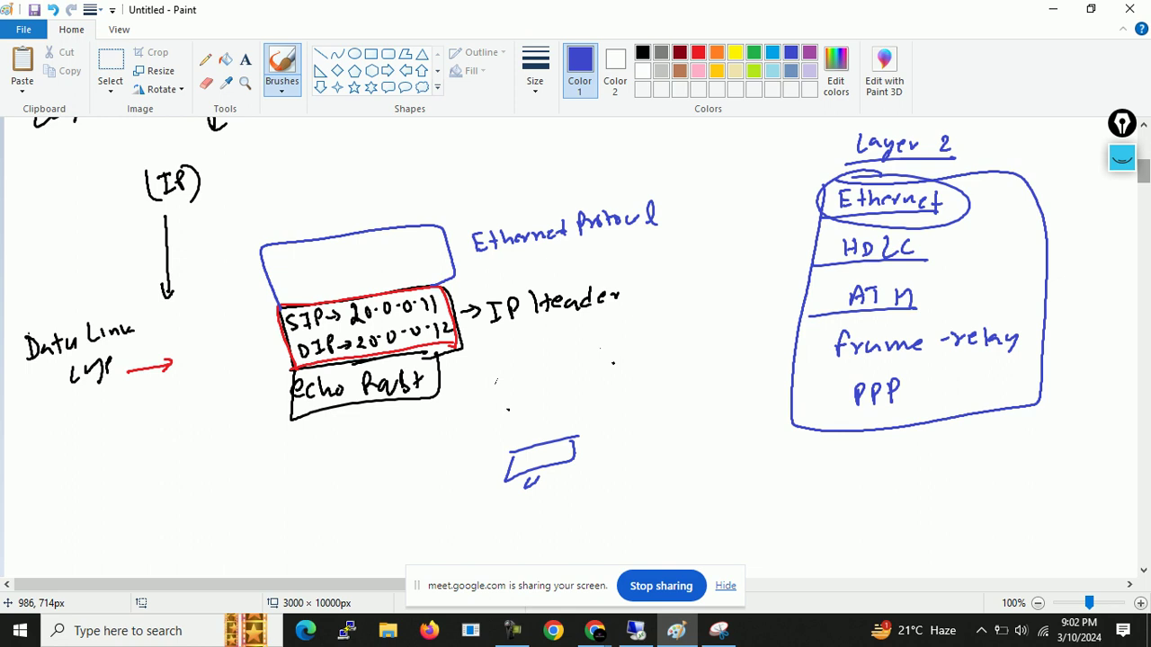
pyautogui.moveTo(944, 255); pyautogui.dragTo(969, 251)
pyautogui.moveTo(1027, 333)
pyautogui.mouseDown()
pyautogui.moveTo(1040, 351)
pyautogui.moveTo(1025, 353)
pyautogui.mouseUp()
pyautogui.moveTo(933, 279); pyautogui.dragTo(950, 299)
pyautogui.moveTo(949, 279); pyautogui.dragTo(933, 299)
pyautogui.click(930, 298)
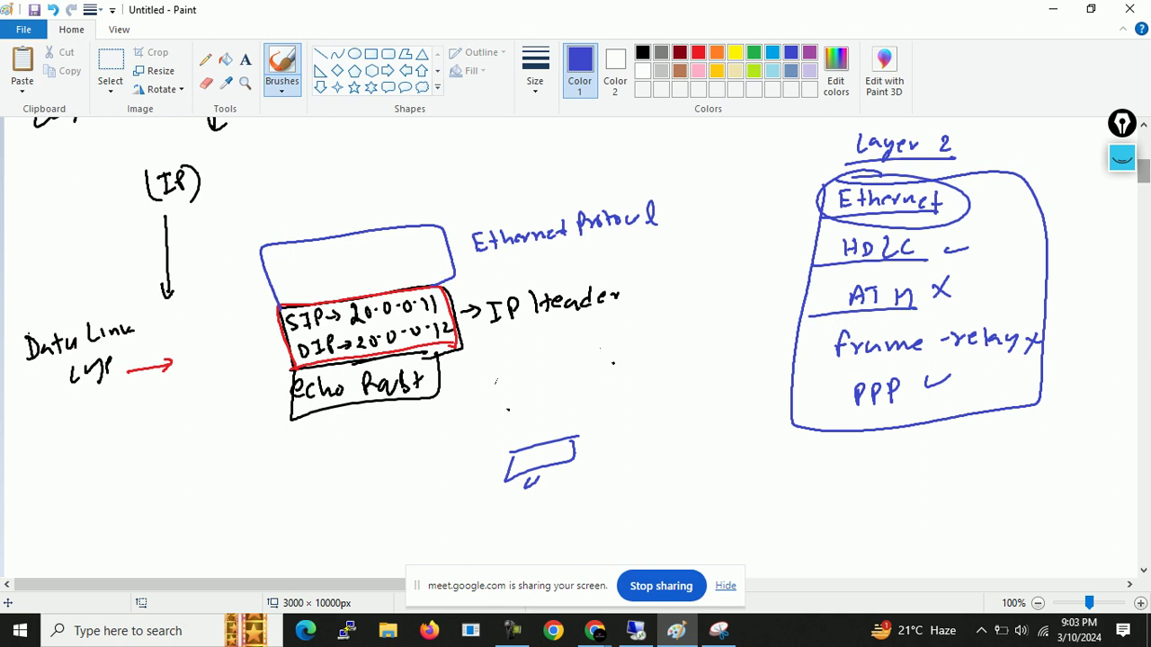
# Step: Mark the list in red with crosses over ATM and frame-relay, ticks at HDLC and PPP, and an arrow leading out from Ethernet
pyautogui.click(698, 52)
pyautogui.moveTo(890, 286)
pyautogui.mouseDown()
pyautogui.moveTo(872, 309)
pyautogui.moveTo(890, 313)
pyautogui.moveTo(910, 358)
pyautogui.moveTo(937, 358)
pyautogui.mouseUp()
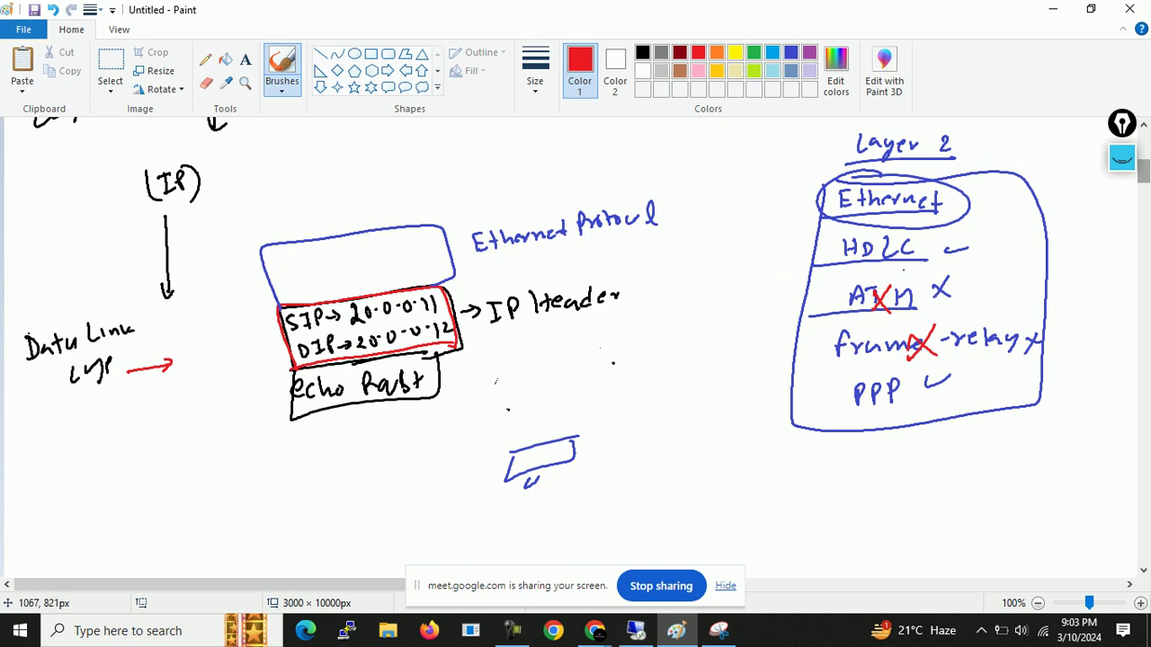
pyautogui.moveTo(946, 249); pyautogui.dragTo(975, 244)
pyautogui.moveTo(928, 381); pyautogui.dragTo(953, 379)
pyautogui.moveTo(817, 203)
pyautogui.mouseDown()
pyautogui.moveTo(773, 216)
pyautogui.moveTo(743, 243)
pyautogui.mouseUp()
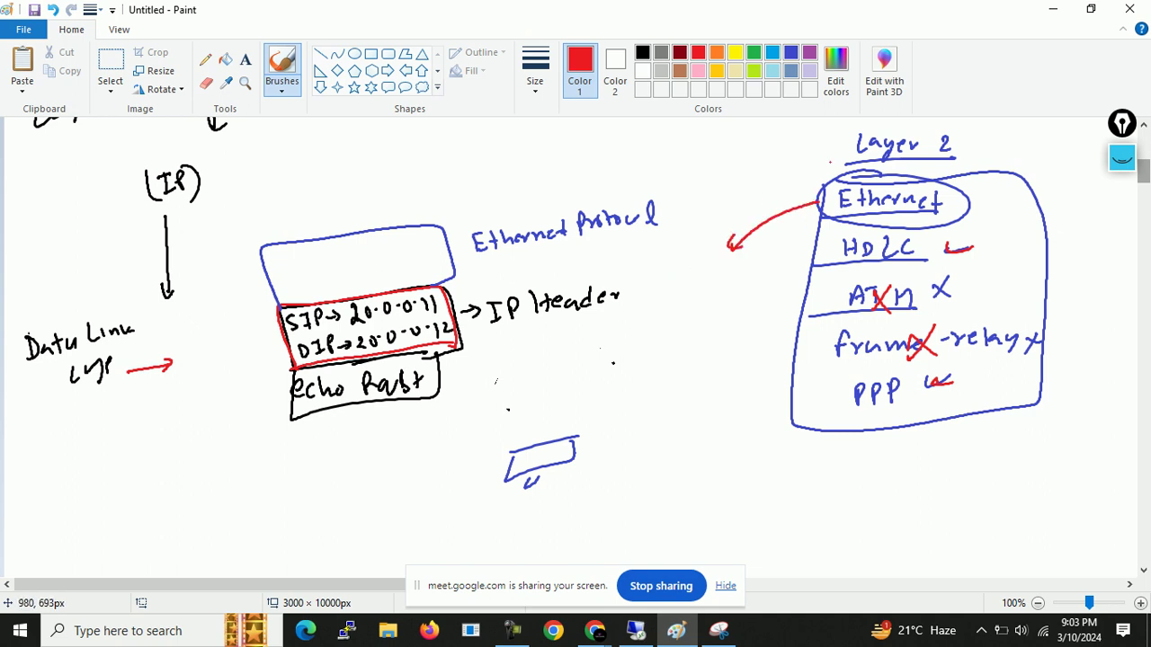
# Step: Draw a red arrow out of the Layer 2 frame and label it "Layer-2 Encapsulation Protocol"
pyautogui.click(725, 586)
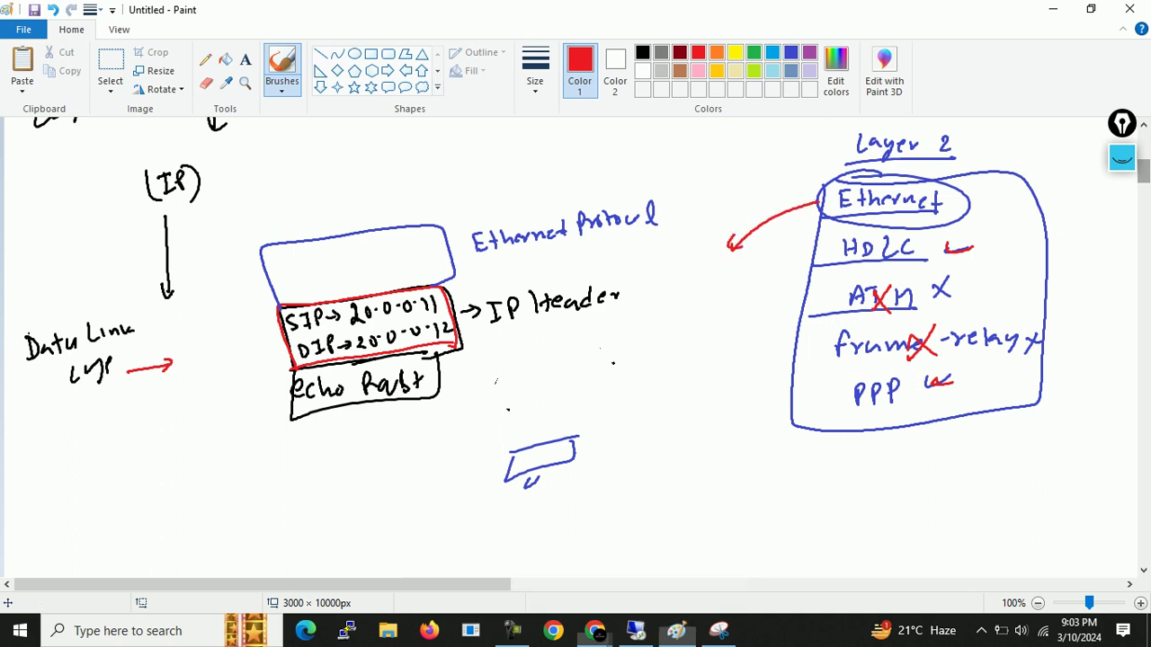
pyautogui.moveTo(449, 584); pyautogui.dragTo(655, 585)
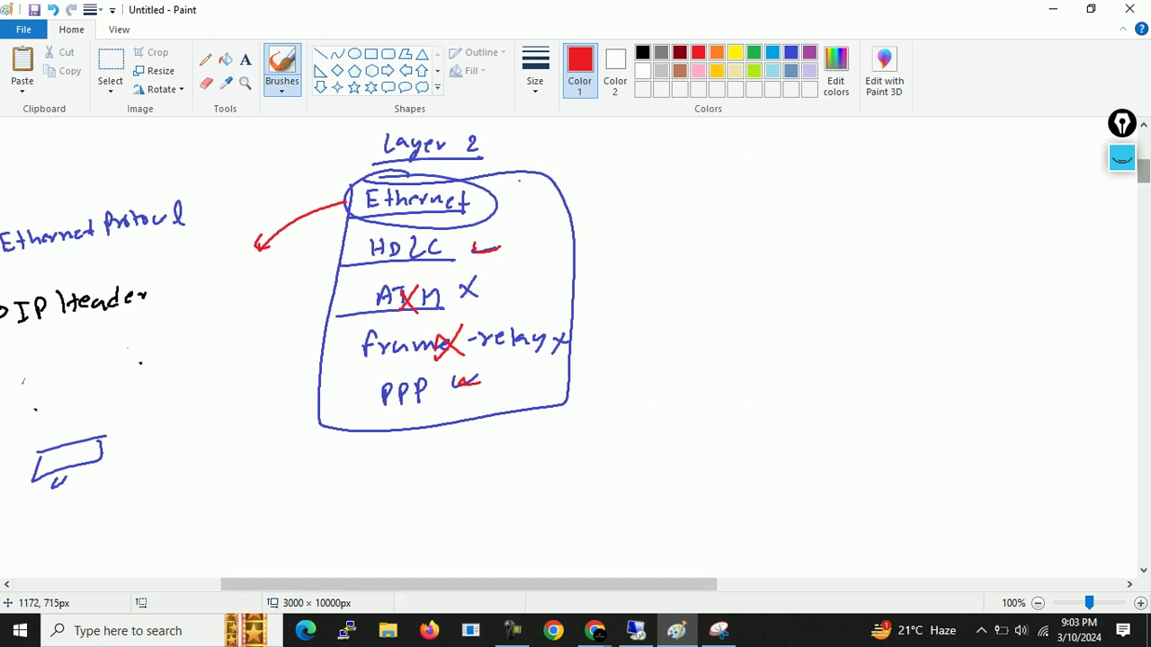
pyautogui.moveTo(576, 264)
pyautogui.mouseDown()
pyautogui.moveTo(622, 256)
pyautogui.moveTo(681, 274)
pyautogui.moveTo(732, 262)
pyautogui.moveTo(859, 269)
pyautogui.moveTo(873, 255)
pyautogui.moveTo(892, 269)
pyautogui.moveTo(998, 255)
pyautogui.mouseUp()
pyautogui.moveTo(698, 304)
pyautogui.mouseDown()
pyautogui.moveTo(721, 325)
pyautogui.moveTo(743, 306)
pyautogui.moveTo(770, 322)
pyautogui.moveTo(813, 316)
pyautogui.moveTo(845, 328)
pyautogui.mouseUp()
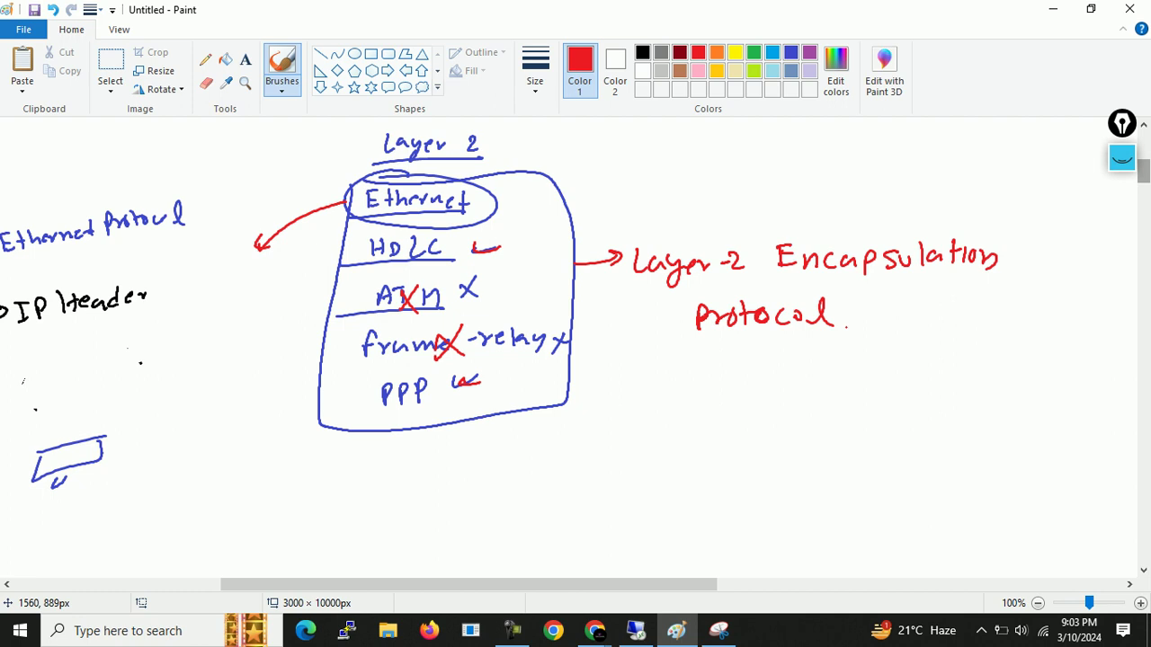
# Step: Write SMAC and DMAC in blue on two lines inside the empty Ethernet protocol box
pyautogui.moveTo(338, 584); pyautogui.dragTo(159, 585)
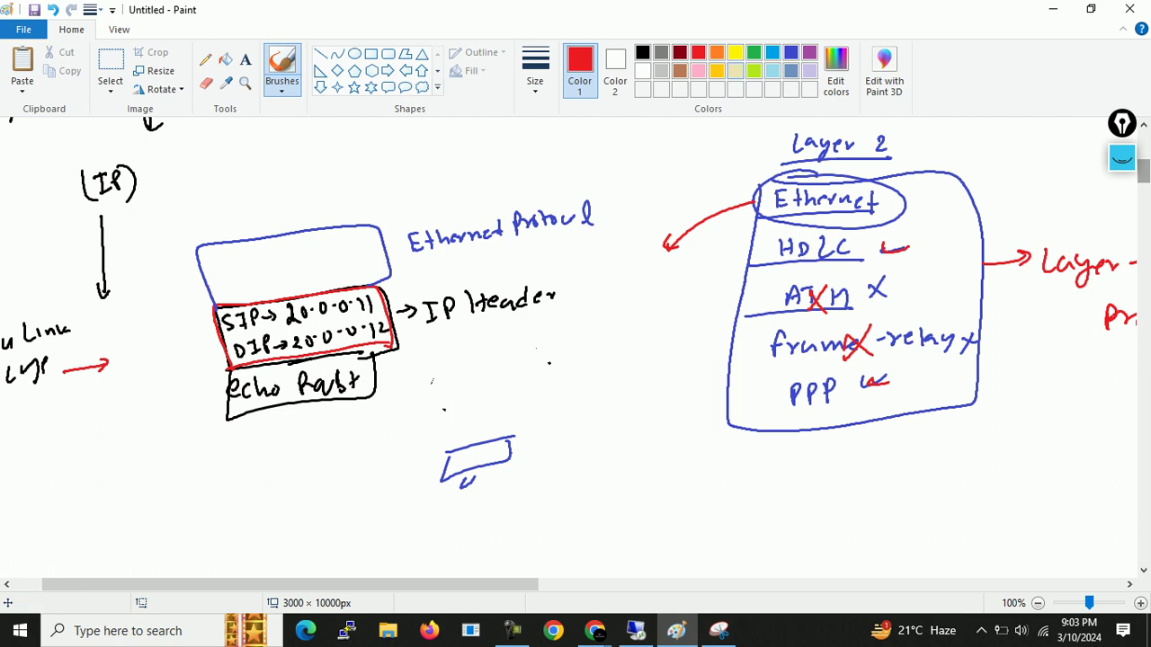
pyautogui.click(790, 52)
pyautogui.click(177, 304)
pyautogui.click(355, 260)
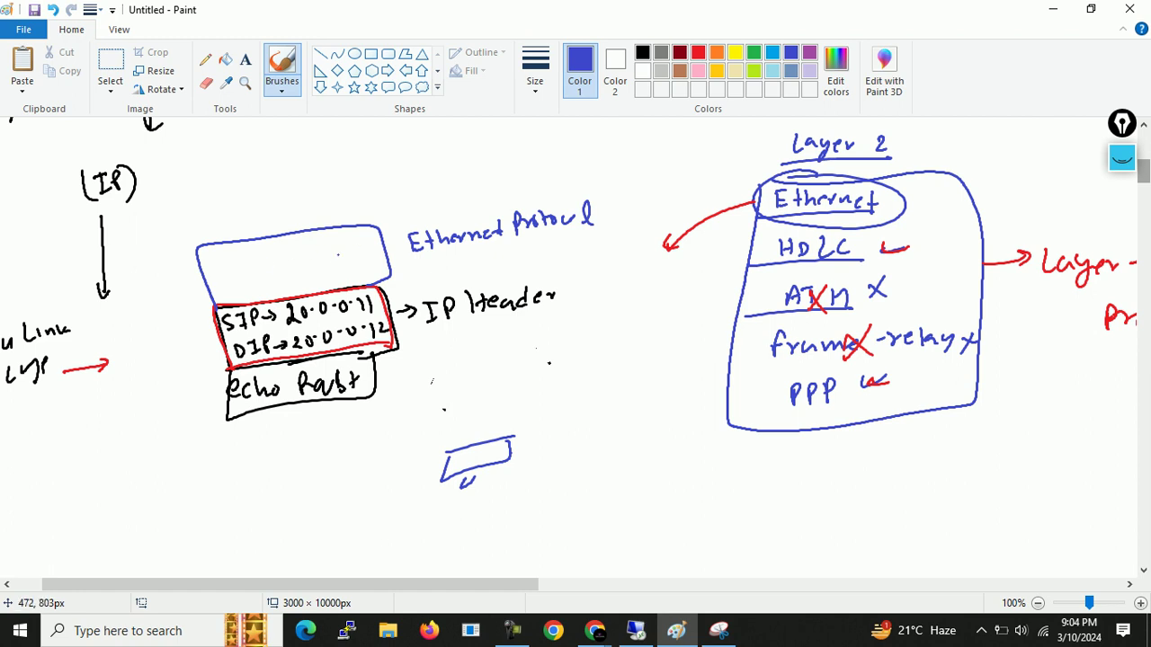
pyautogui.moveTo(218, 257)
pyautogui.mouseDown()
pyautogui.moveTo(209, 265)
pyautogui.moveTo(238, 267)
pyautogui.mouseUp()
pyautogui.moveTo(242, 263); pyautogui.dragTo(252, 266)
pyautogui.moveTo(244, 262)
pyautogui.mouseDown()
pyautogui.moveTo(265, 264)
pyautogui.moveTo(227, 297)
pyautogui.mouseUp()
pyautogui.moveTo(226, 282)
pyautogui.mouseDown()
pyautogui.moveTo(228, 295)
pyautogui.moveTo(270, 289)
pyautogui.mouseUp()
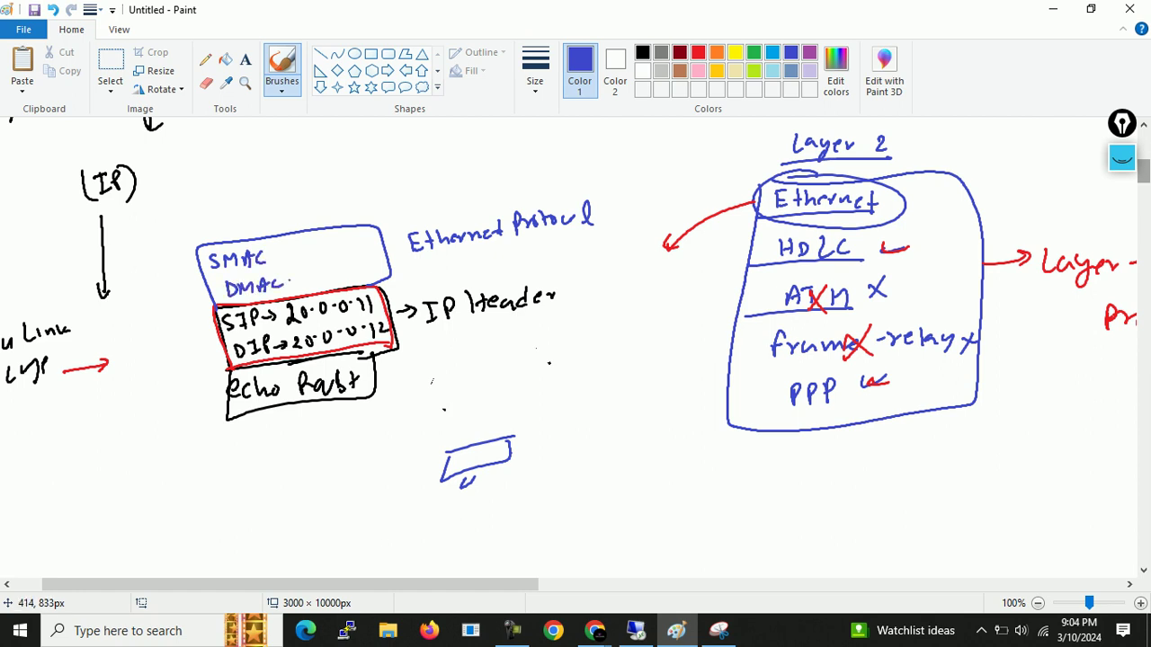
# Step: Add an arrow with PC1 after SMAC and an arrow with PC2 after DMAC
pyautogui.moveTo(216, 584); pyautogui.dragTo(188, 585)
pyautogui.moveTo(332, 256); pyautogui.dragTo(377, 256)
pyautogui.moveTo(385, 241)
pyautogui.mouseDown()
pyautogui.moveTo(387, 257)
pyautogui.moveTo(365, 277)
pyautogui.moveTo(412, 276)
pyautogui.mouseUp()
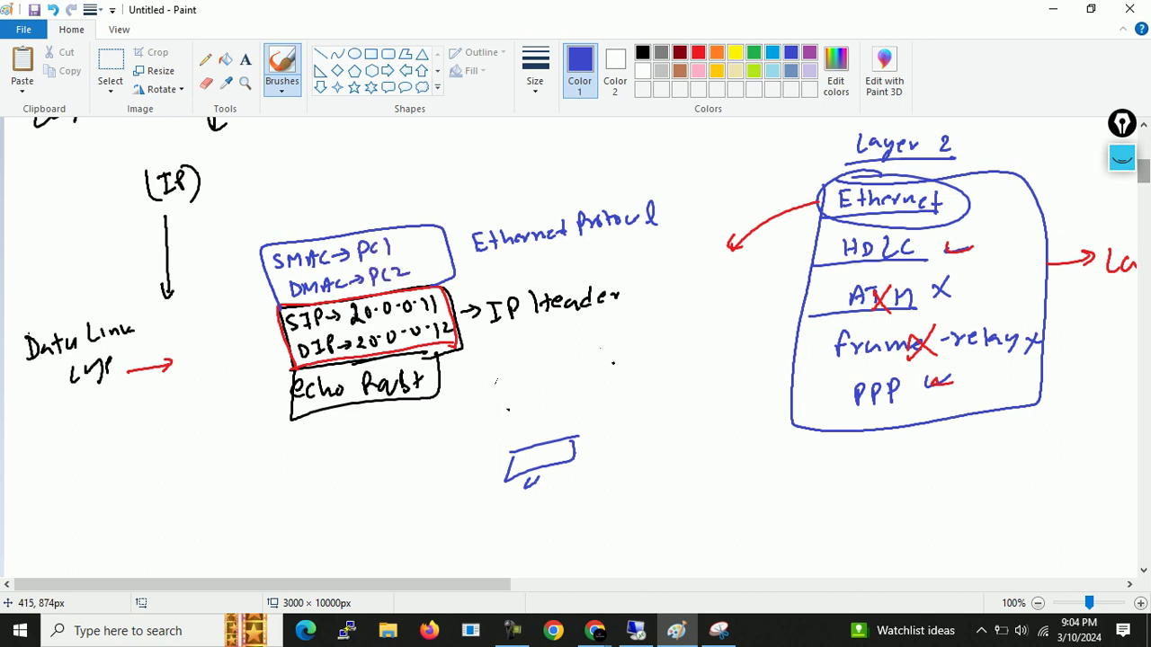
# Step: Label PC1, PC2, PC3 and PC4 in blue with 0A, 0B, 0C and 0D below their IP addresses
pyautogui.moveTo(1143, 171); pyautogui.dragTo(1143, 158)
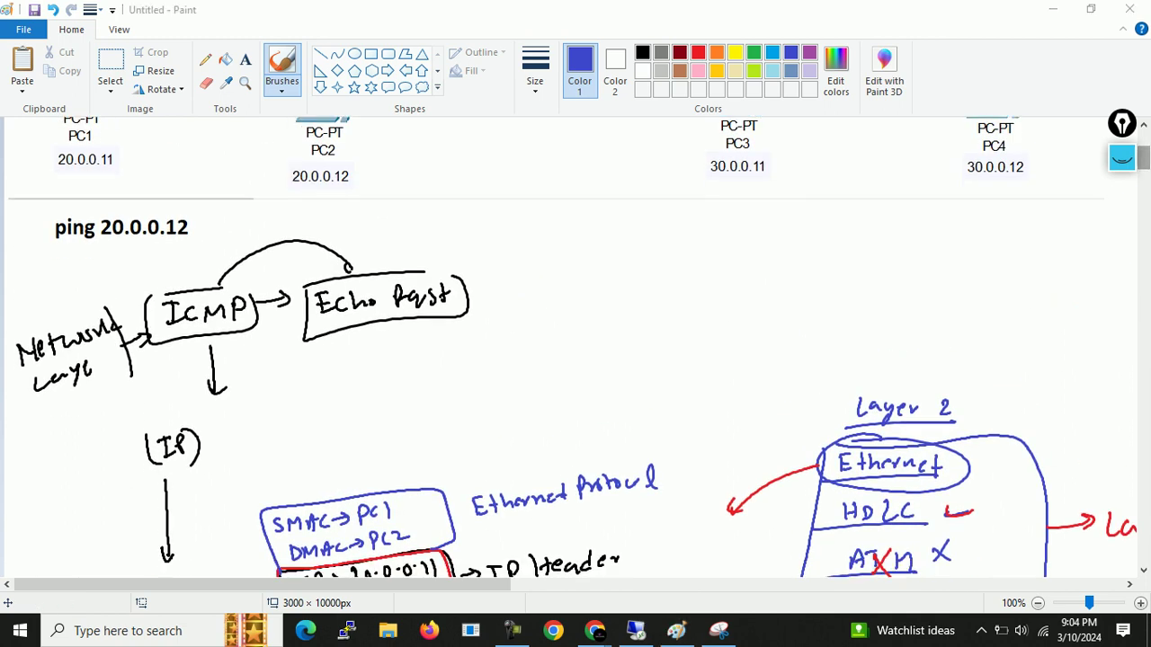
pyautogui.moveTo(1143, 159); pyautogui.dragTo(1143, 145)
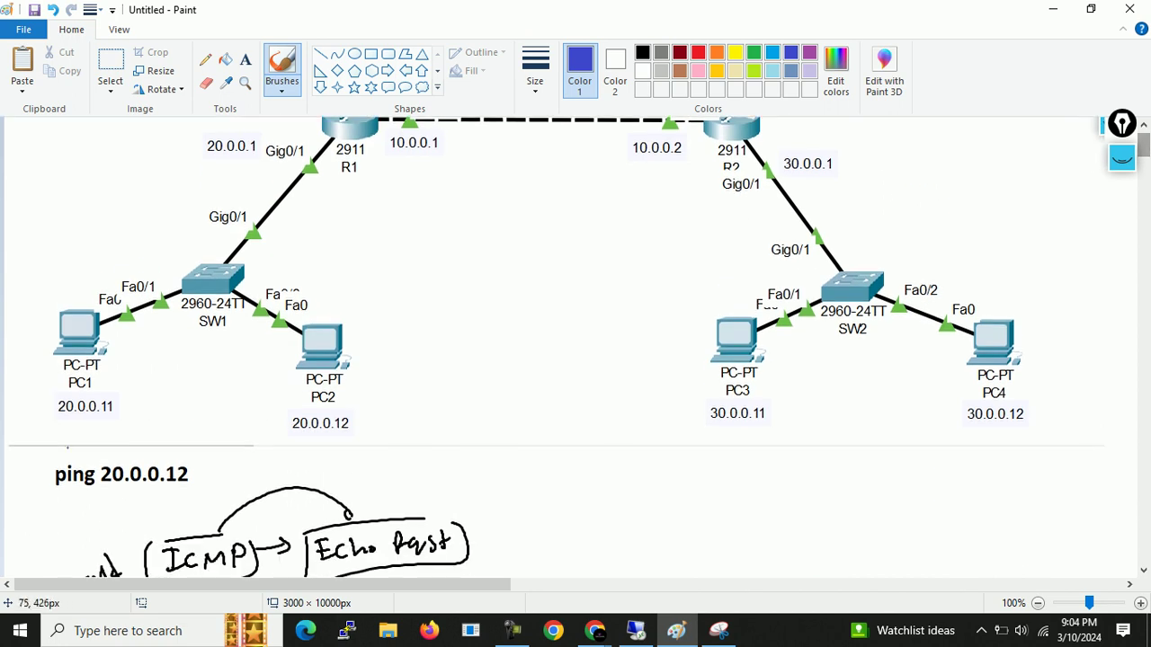
pyautogui.moveTo(72, 425)
pyautogui.mouseDown()
pyautogui.moveTo(68, 433)
pyautogui.moveTo(85, 423)
pyautogui.moveTo(94, 439)
pyautogui.mouseUp()
pyautogui.moveTo(299, 438)
pyautogui.mouseDown()
pyautogui.moveTo(324, 441)
pyautogui.moveTo(320, 450)
pyautogui.mouseUp()
pyautogui.moveTo(730, 429)
pyautogui.mouseDown()
pyautogui.moveTo(721, 435)
pyautogui.moveTo(729, 428)
pyautogui.mouseUp()
pyautogui.moveTo(751, 431)
pyautogui.mouseDown()
pyautogui.moveTo(742, 435)
pyautogui.moveTo(754, 440)
pyautogui.mouseUp()
pyautogui.moveTo(985, 435)
pyautogui.mouseDown()
pyautogui.moveTo(983, 453)
pyautogui.moveTo(987, 437)
pyautogui.mouseUp()
pyautogui.moveTo(998, 436); pyautogui.dragTo(1000, 453)
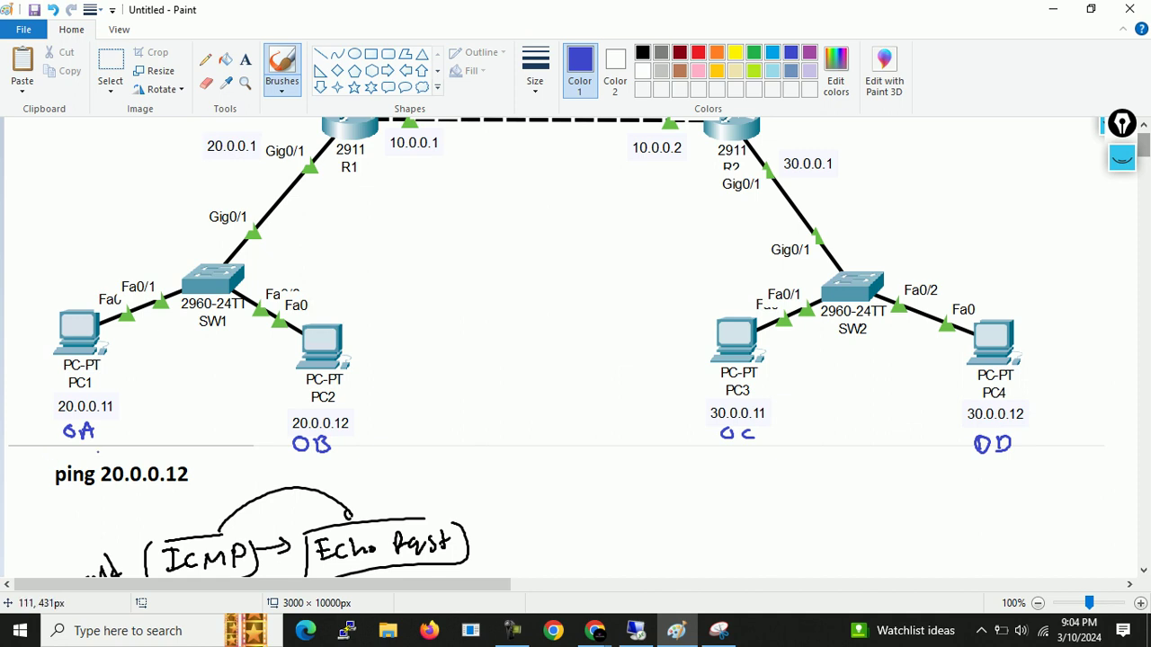
# Step: Sketch a circled note linked to PC1's Fa0 port, and undo the strokes
pyautogui.moveTo(103, 312)
pyautogui.mouseDown()
pyautogui.moveTo(106, 324)
pyautogui.moveTo(99, 284)
pyautogui.moveTo(115, 259)
pyautogui.moveTo(126, 274)
pyautogui.moveTo(118, 244)
pyautogui.mouseUp()
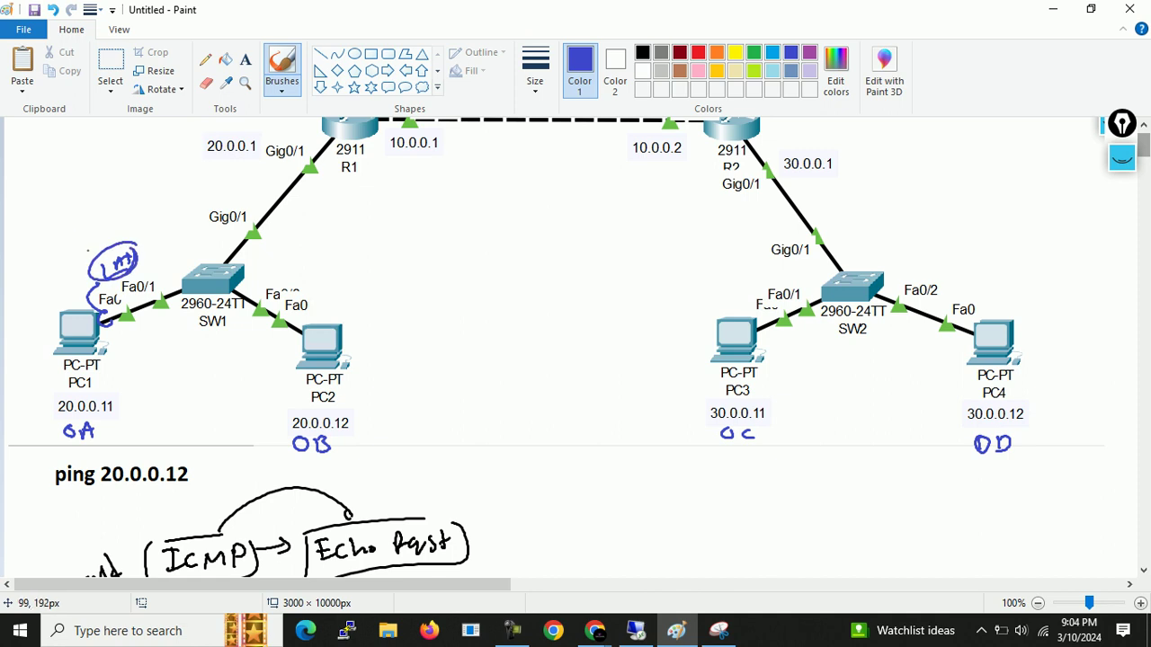
pyautogui.moveTo(101, 256); pyautogui.dragTo(91, 244)
pyautogui.hotkey('ctrl', 'z')
pyautogui.hotkey('ctrl', 'z')
pyautogui.hotkey('ctrl', 'z')
pyautogui.hotkey('ctrl', 'z')
pyautogui.hotkey('ctrl', 'z')
pyautogui.hotkey('ctrl', 'z')
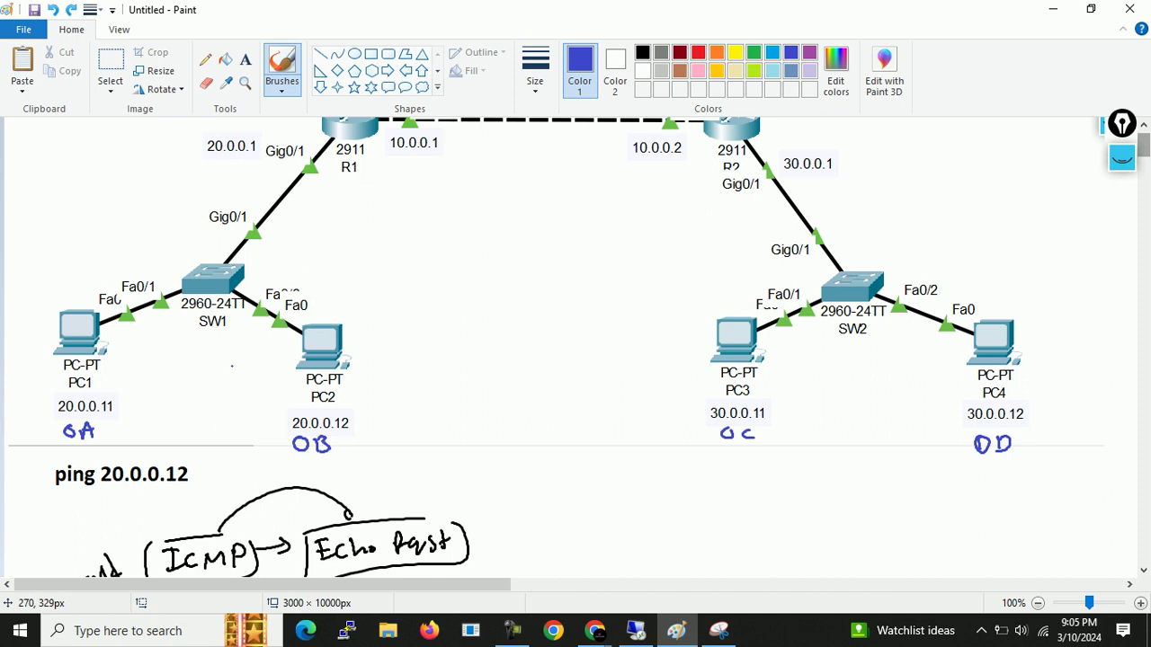
# Step: Mark the Fa0 ports of PC1 and PC2 in blue, and undo the marks
pyautogui.moveTo(101, 306); pyautogui.dragTo(113, 324)
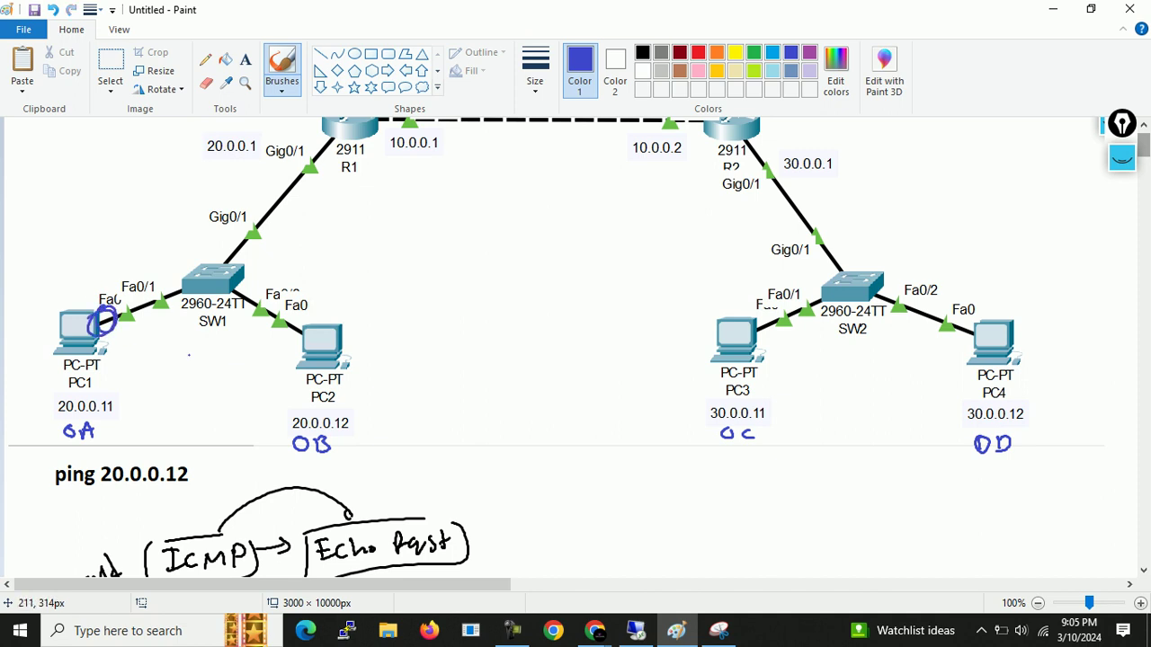
pyautogui.moveTo(302, 322)
pyautogui.mouseDown()
pyautogui.moveTo(306, 341)
pyautogui.moveTo(272, 335)
pyautogui.mouseUp()
pyautogui.hotkey('ctrl', 'z')
pyautogui.hotkey('ctrl', 'z')
pyautogui.hotkey('ctrl', 'z')
pyautogui.hotkey('ctrl', 'z')
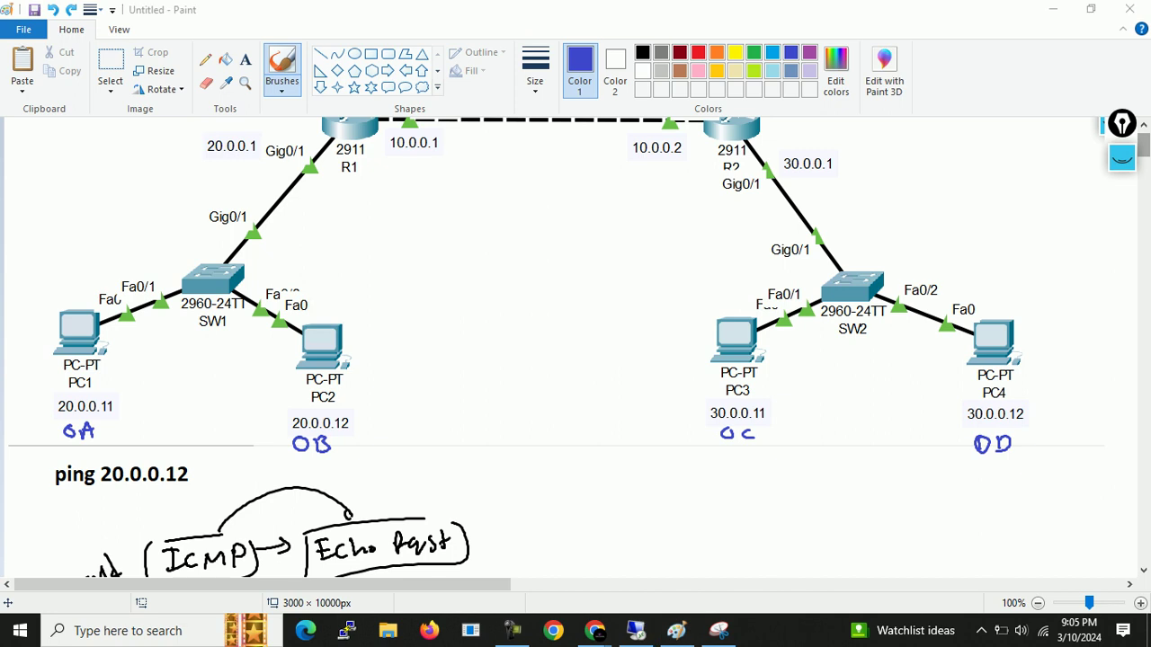
# Step: Erase PC1 and PC2 in the Ethernet box and write 0A for SMAC and 0B for DMAC
pyautogui.scroll(-10, 295, 359)
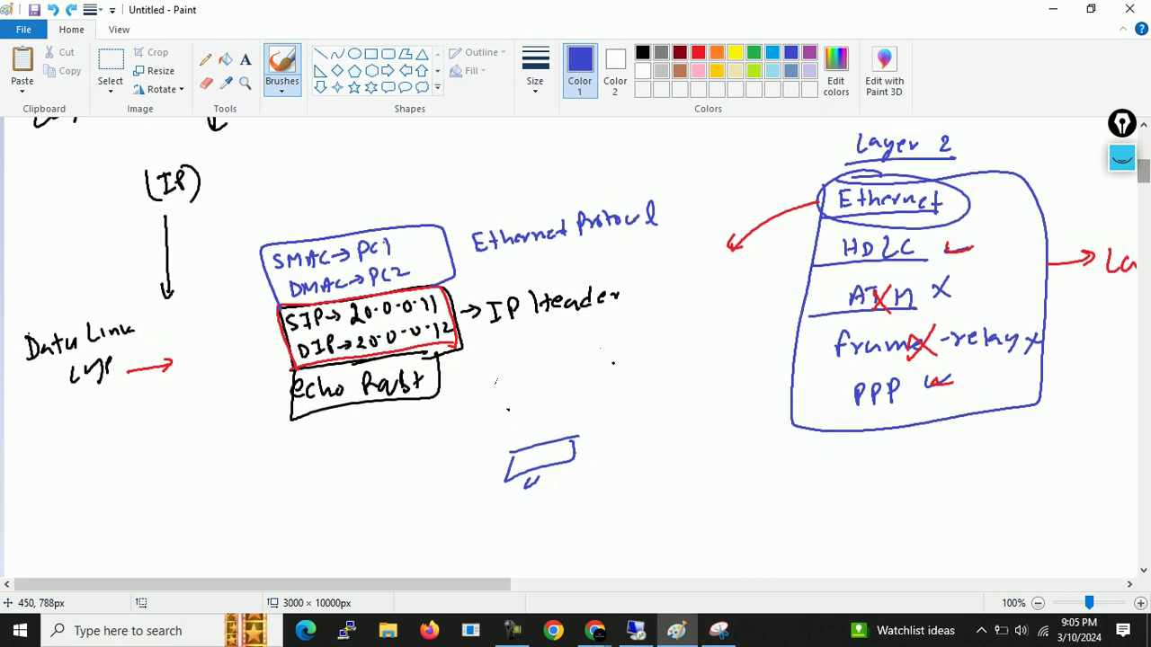
pyautogui.click(206, 83)
pyautogui.moveTo(364, 248)
pyautogui.mouseDown()
pyautogui.moveTo(392, 266)
pyautogui.moveTo(384, 279)
pyautogui.moveTo(399, 249)
pyautogui.moveTo(363, 244)
pyautogui.moveTo(388, 252)
pyautogui.moveTo(378, 283)
pyautogui.moveTo(397, 286)
pyautogui.mouseUp()
pyautogui.click(281, 72)
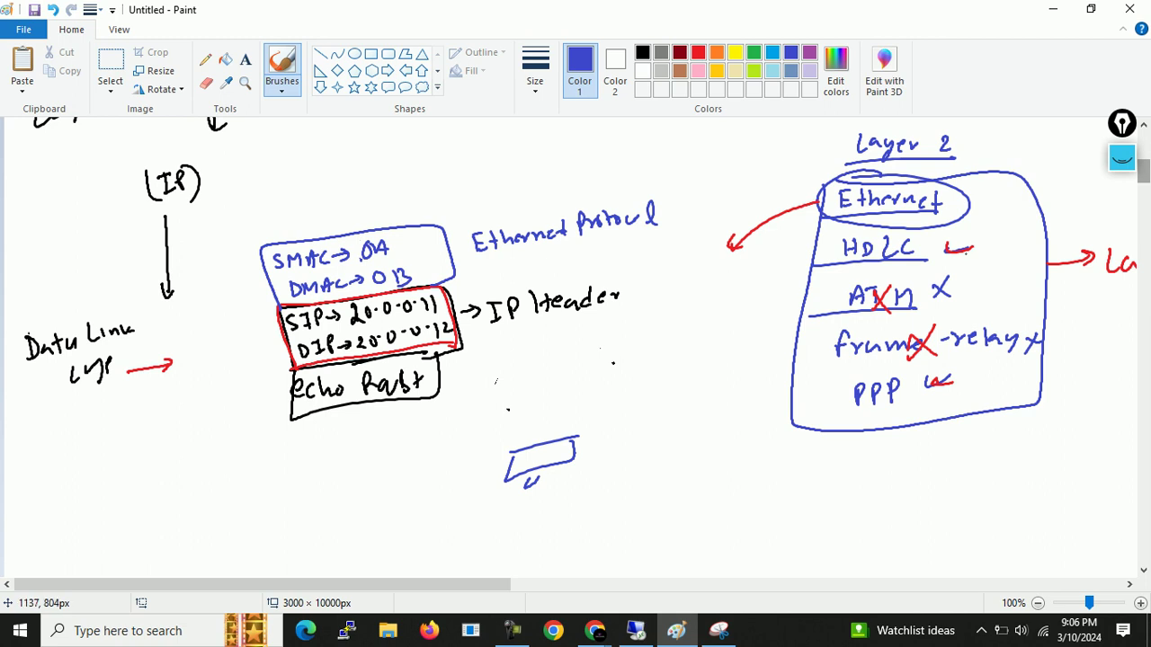
# Step: Underline the source and destination IP addresses in blue and write a "Same N" note above the packet with "Same" underlined
pyautogui.scroll(3, 575, 351)
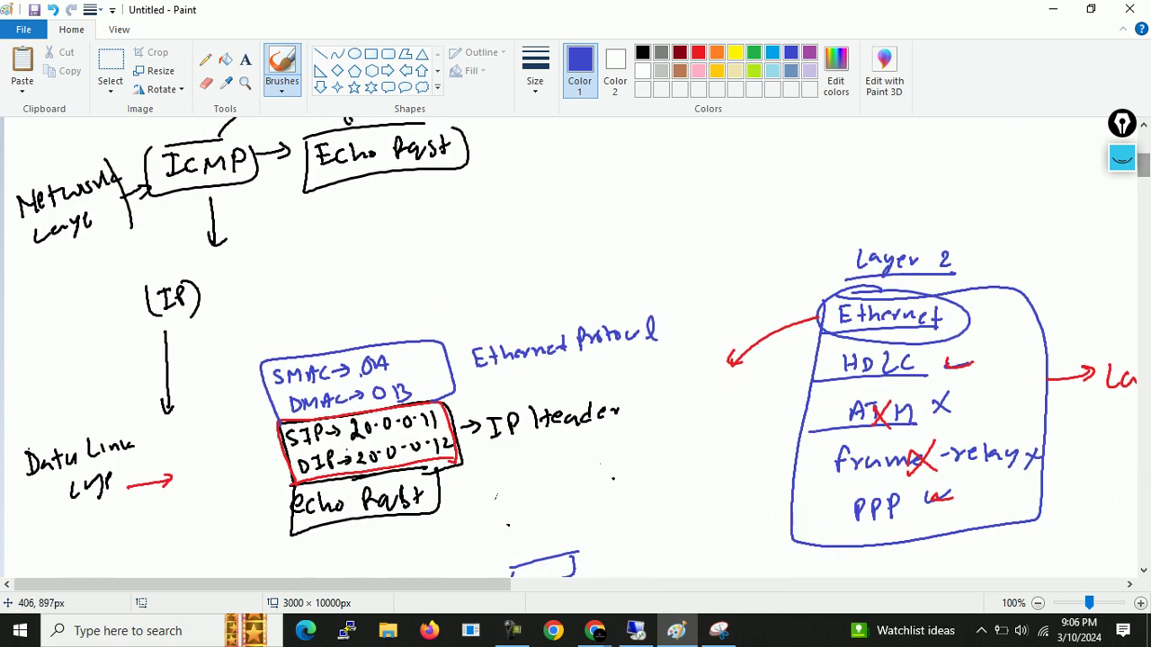
pyautogui.moveTo(349, 442); pyautogui.dragTo(414, 432)
pyautogui.moveTo(353, 466); pyautogui.dragTo(391, 461)
pyautogui.moveTo(552, 241); pyautogui.dragTo(536, 259)
pyautogui.moveTo(559, 252); pyautogui.dragTo(650, 243)
pyautogui.moveTo(654, 248); pyautogui.dragTo(655, 234)
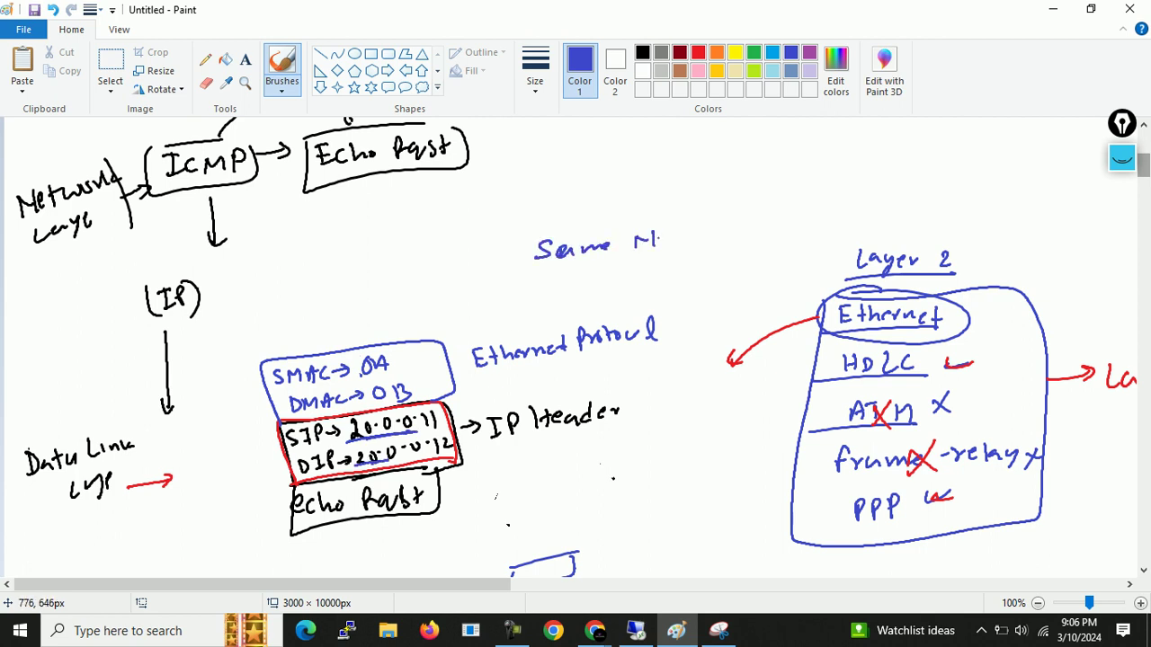
pyautogui.moveTo(553, 273); pyautogui.dragTo(598, 266)
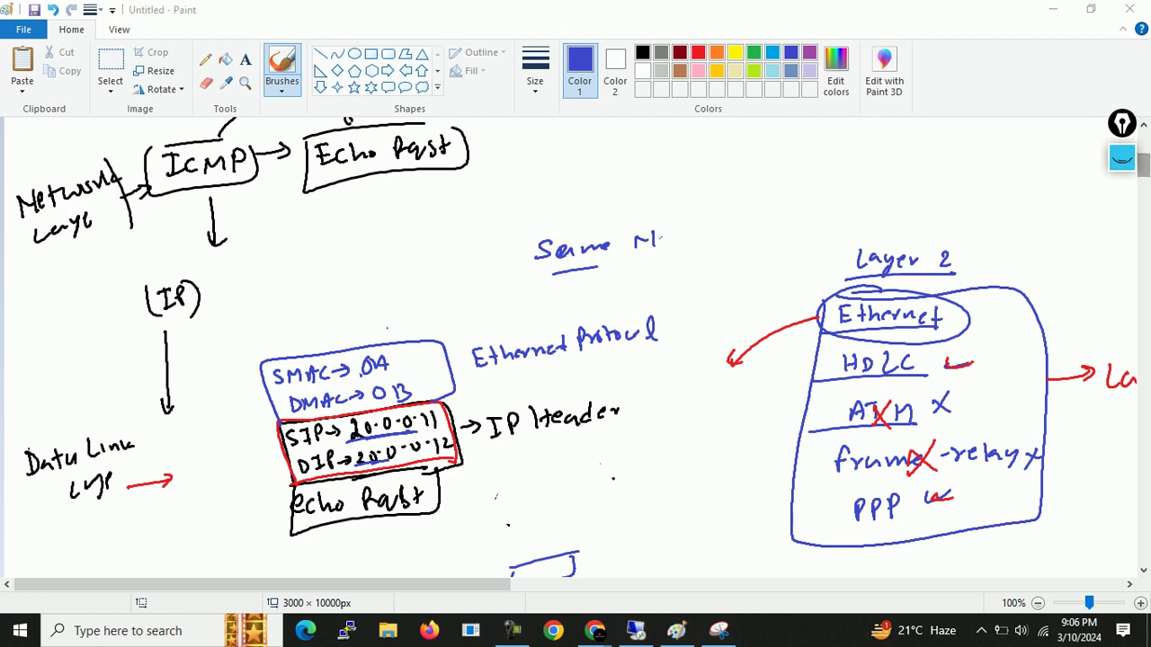
# Step: Draw curved arrows from the MAC values toward the IP header, and undo them
pyautogui.moveTo(388, 363)
pyautogui.mouseDown()
pyautogui.moveTo(419, 383)
pyautogui.moveTo(451, 436)
pyautogui.mouseUp()
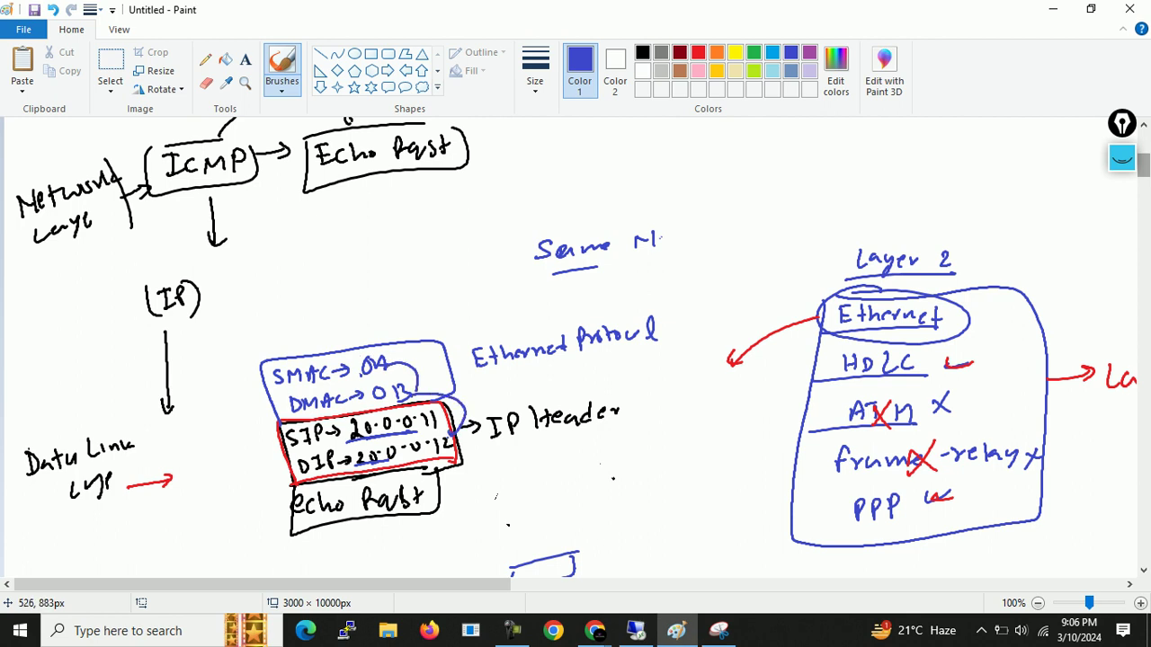
pyautogui.hotkey('ctrl', 'z')
pyautogui.hotkey('ctrl', 'z')
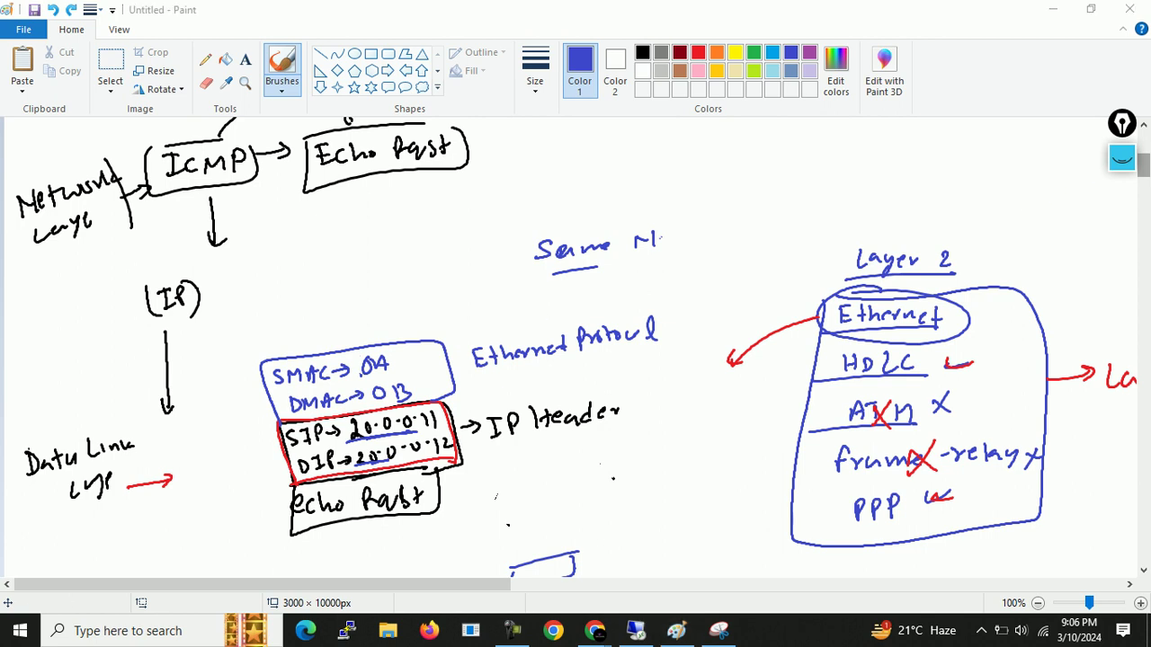
# Step: Draw a blue arrow from PC1 over SW1 to PC2 and sketch two stick figures joined by an equals sign
pyautogui.moveTo(1144, 166); pyautogui.dragTo(1146, 143)
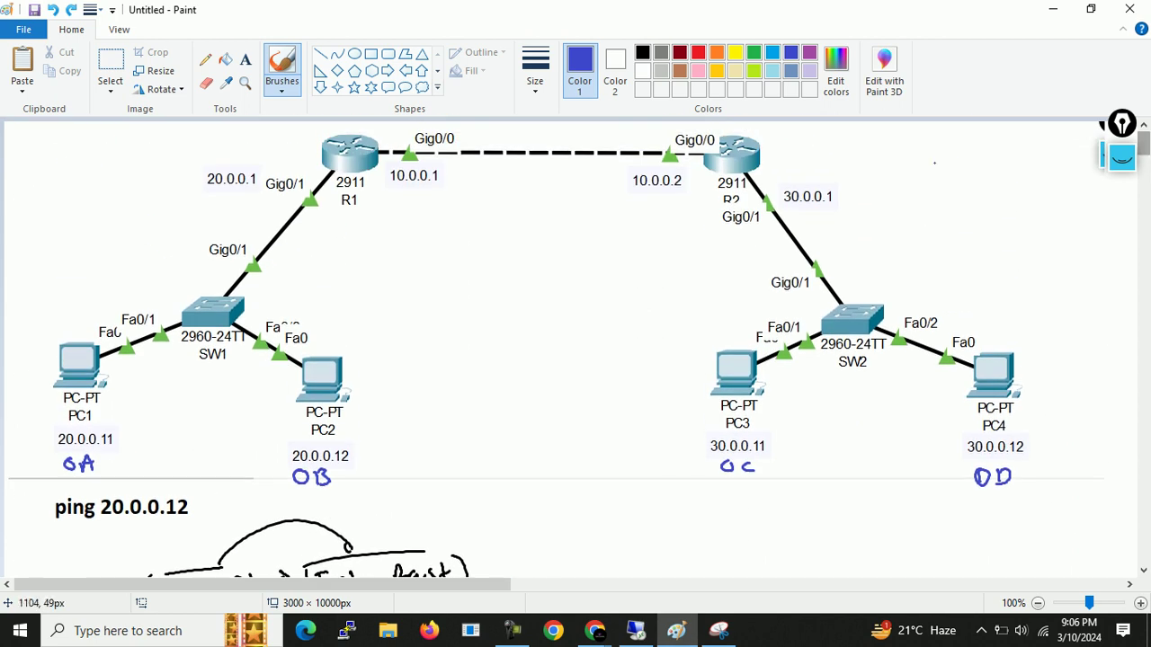
pyautogui.moveTo(75, 344)
pyautogui.mouseDown()
pyautogui.moveTo(123, 317)
pyautogui.moveTo(216, 299)
pyautogui.moveTo(304, 327)
pyautogui.moveTo(328, 391)
pyautogui.mouseUp()
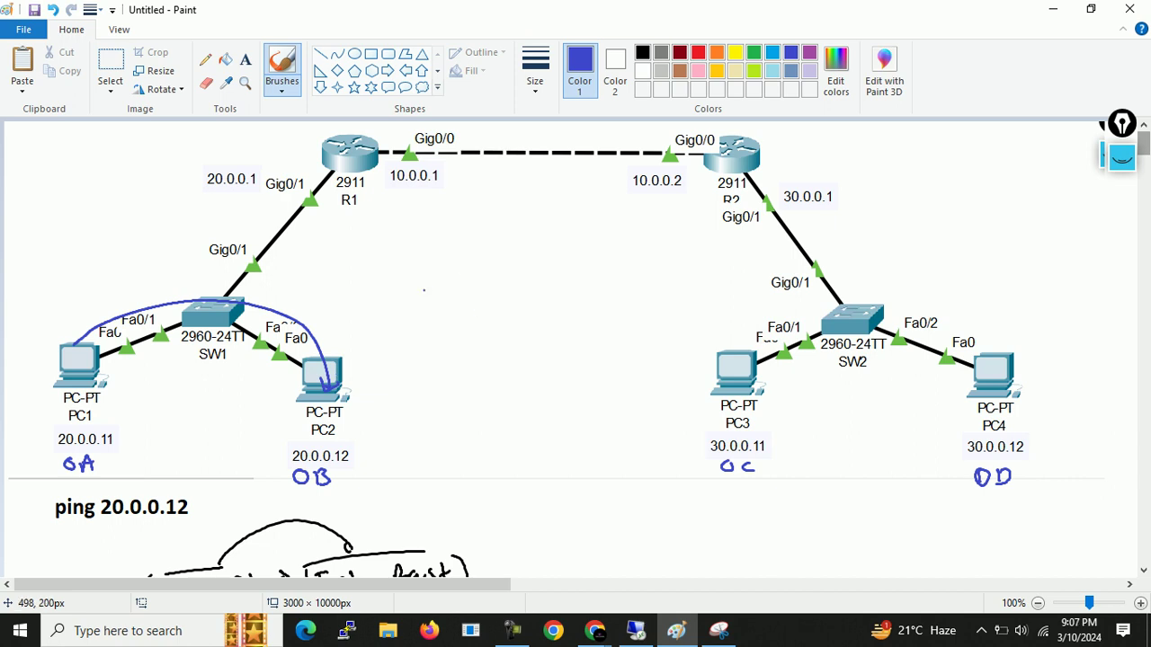
pyautogui.moveTo(418, 297)
pyautogui.mouseDown()
pyautogui.moveTo(419, 321)
pyautogui.moveTo(476, 302)
pyautogui.moveTo(509, 306)
pyautogui.moveTo(500, 313)
pyautogui.mouseUp()
pyautogui.click(508, 324)
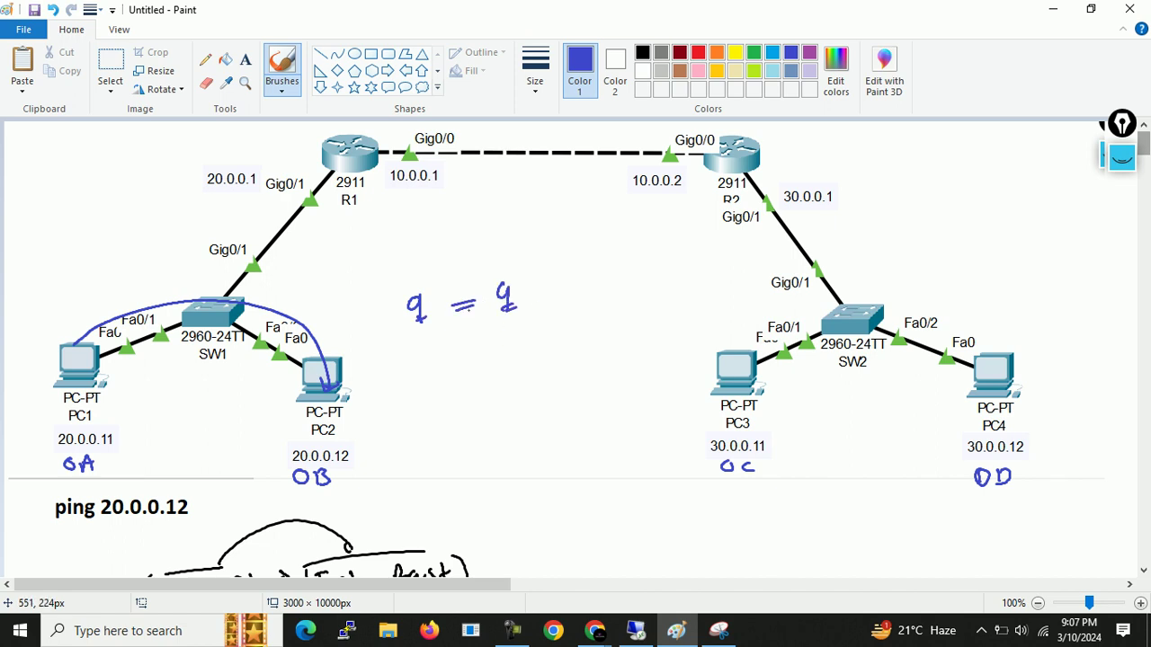
# Step: Sketch a letter beside the first stick figure and draw arcs toward the second figure
pyautogui.moveTo(378, 286)
pyautogui.mouseDown()
pyautogui.moveTo(352, 301)
pyautogui.moveTo(395, 289)
pyautogui.moveTo(383, 315)
pyautogui.mouseUp()
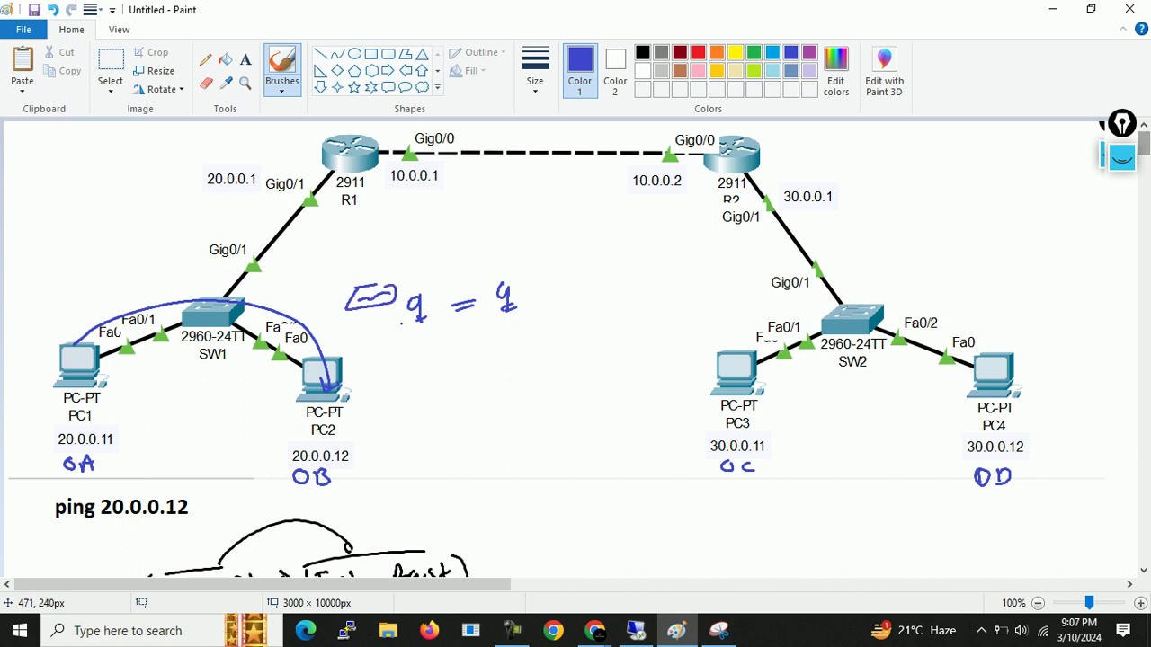
pyautogui.moveTo(417, 310)
pyautogui.mouseDown()
pyautogui.moveTo(456, 249)
pyautogui.moveTo(497, 248)
pyautogui.moveTo(507, 306)
pyautogui.moveTo(457, 306)
pyautogui.moveTo(472, 305)
pyautogui.mouseUp()
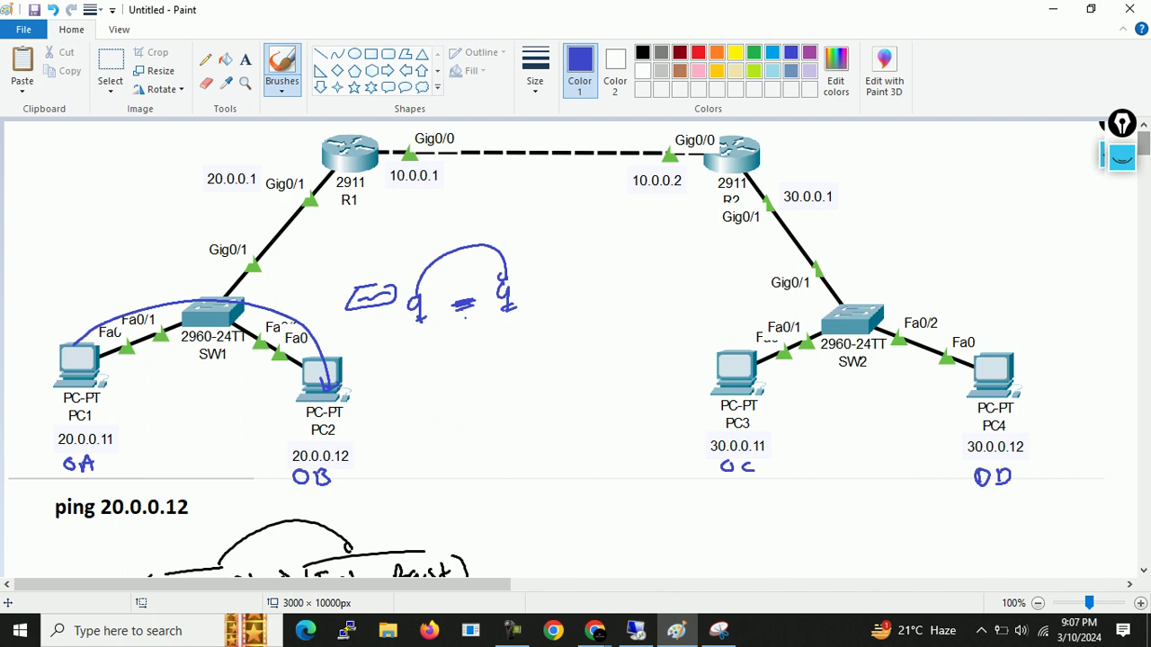
pyautogui.moveTo(399, 289)
pyautogui.mouseDown()
pyautogui.moveTo(414, 276)
pyautogui.moveTo(488, 281)
pyautogui.moveTo(423, 249)
pyautogui.moveTo(487, 279)
pyautogui.mouseUp()
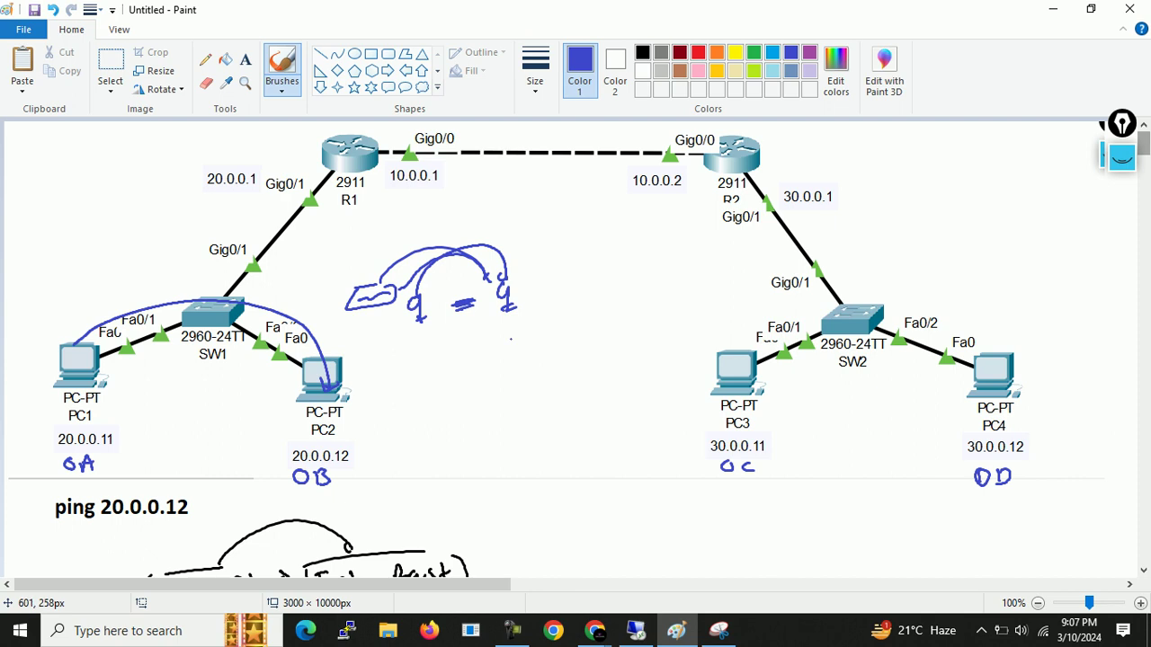
# Step: Undo the stick figures, letter, arcs and the PC1-to-PC2 arrow
pyautogui.hotkey('ctrl', 'z')
pyautogui.hotkey('ctrl', 'z')
pyautogui.hotkey('ctrl', 'z')
pyautogui.hotkey('ctrl', 'z')
pyautogui.hotkey('ctrl', 'z')
pyautogui.hotkey('ctrl', 'z')
pyautogui.hotkey('ctrl', 'z')
pyautogui.hotkey('ctrl', 'z')
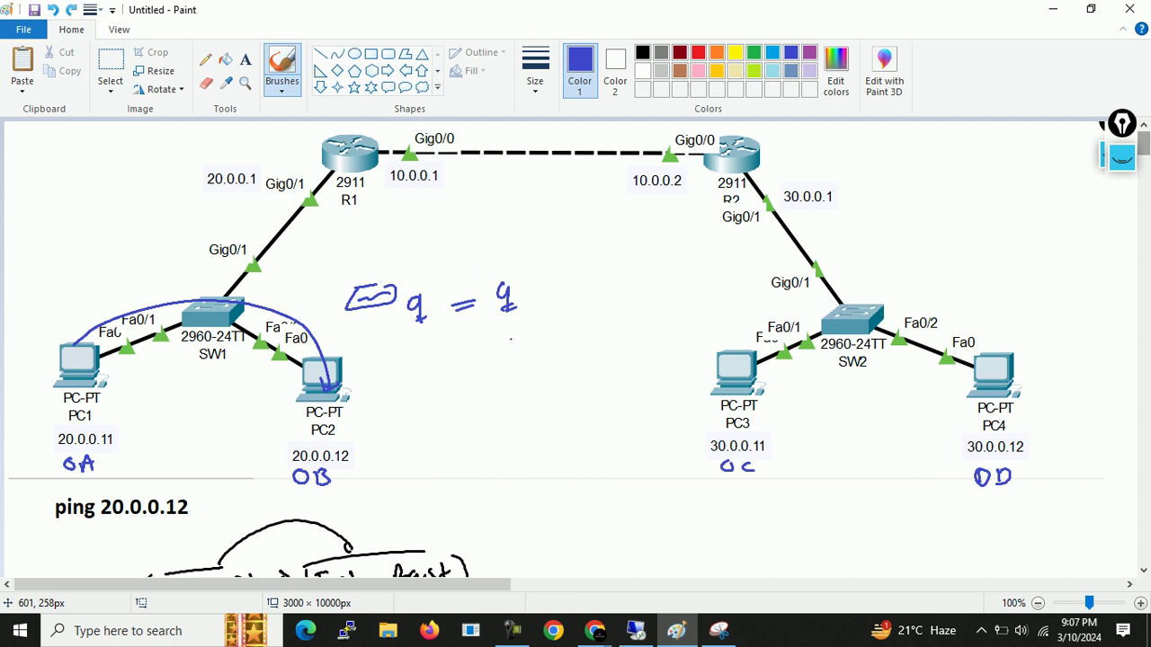
pyautogui.hotkey('ctrl', 'z')
pyautogui.hotkey('ctrl', 'z')
pyautogui.hotkey('ctrl', 'z')
pyautogui.hotkey('ctrl', 'z')
pyautogui.hotkey('ctrl', 'z')
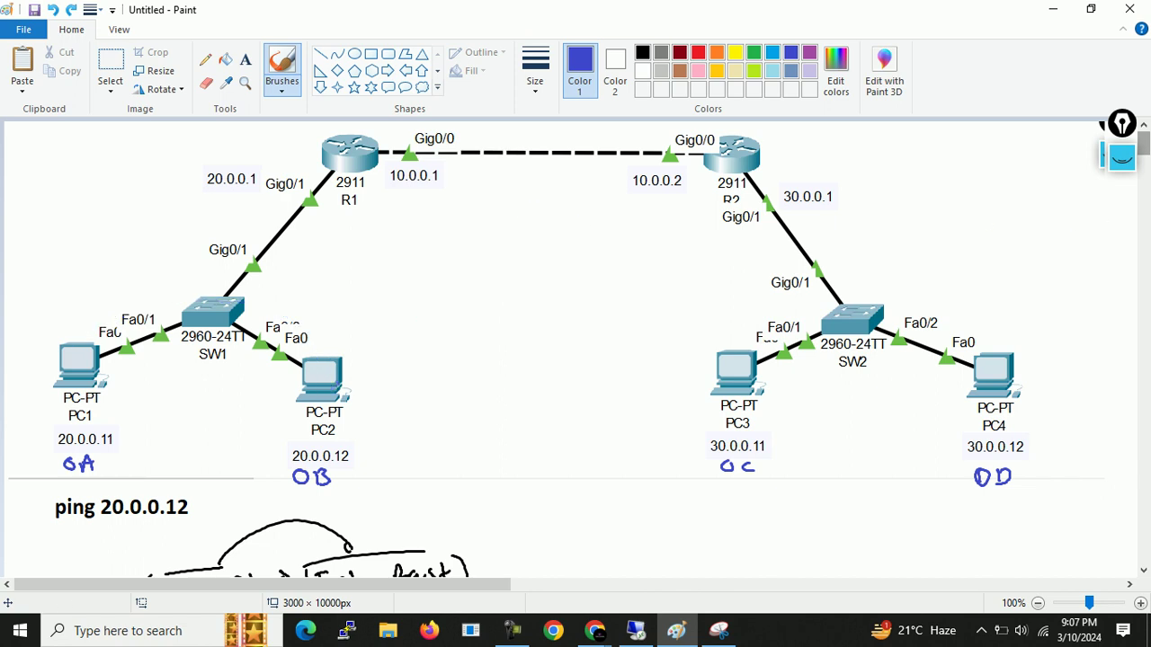
# Step: Turn on the screen annotation pen and sketch two figures labelled Delhi and Mum with an envelope below the Delhi figure
pyautogui.click(1121, 157)
pyautogui.click(1122, 209)
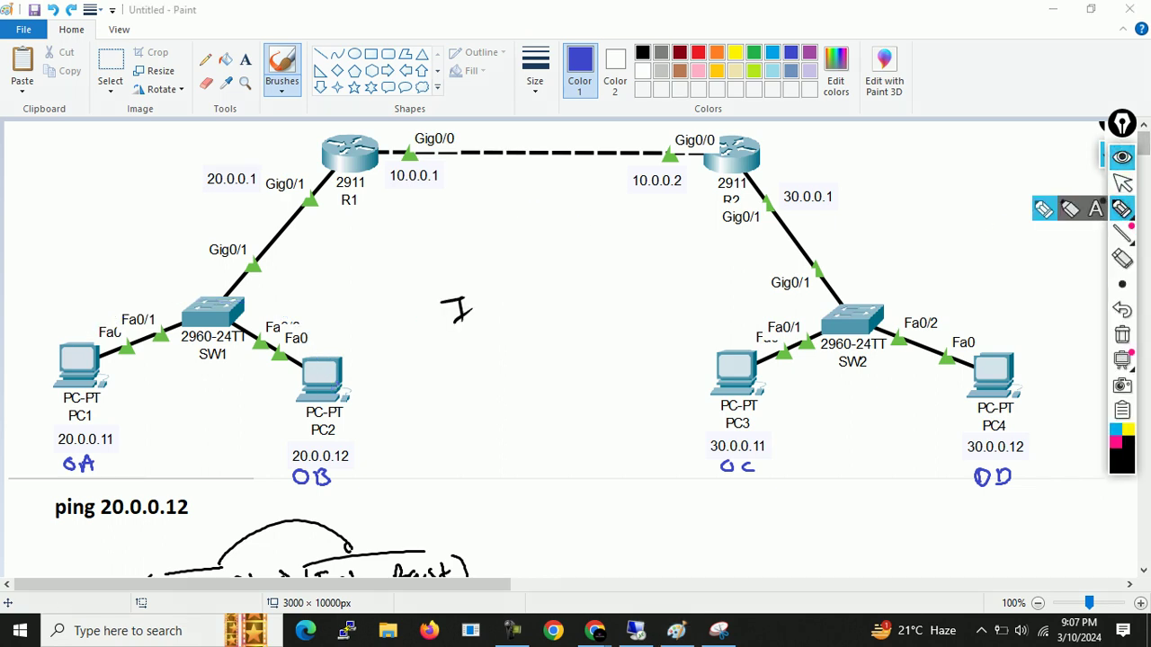
pyautogui.moveTo(388, 248)
pyautogui.mouseDown()
pyautogui.moveTo(390, 280)
pyautogui.moveTo(403, 270)
pyautogui.moveTo(380, 255)
pyautogui.moveTo(403, 248)
pyautogui.mouseUp()
pyautogui.moveTo(413, 229); pyautogui.dragTo(415, 245)
pyautogui.moveTo(422, 232); pyautogui.dragTo(441, 243)
pyautogui.click(445, 231)
pyautogui.moveTo(543, 235)
pyautogui.mouseDown()
pyautogui.moveTo(540, 264)
pyautogui.moveTo(568, 221)
pyautogui.moveTo(612, 224)
pyautogui.mouseUp()
pyautogui.moveTo(352, 311)
pyautogui.mouseDown()
pyautogui.moveTo(349, 327)
pyautogui.moveTo(394, 327)
pyautogui.moveTo(373, 305)
pyautogui.moveTo(387, 308)
pyautogui.mouseUp()
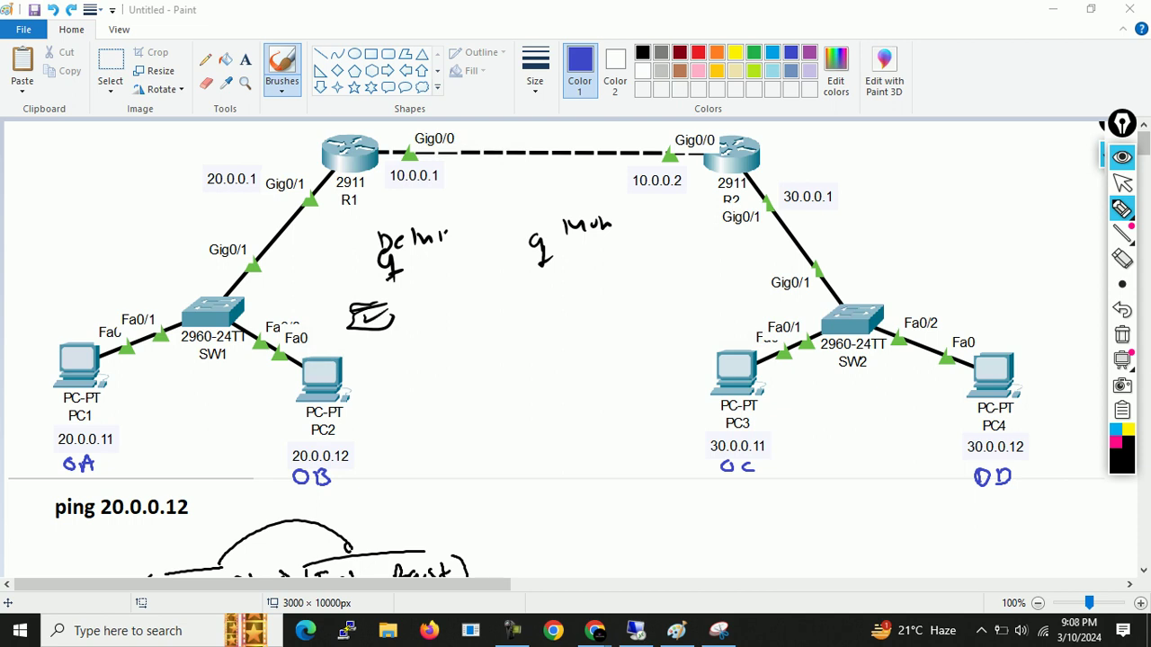
# Step: Link the envelope to a circled "post man" label with a figure below it, and draw arrows toward the Mum figure
pyautogui.moveTo(390, 275)
pyautogui.mouseDown()
pyautogui.moveTo(391, 301)
pyautogui.moveTo(420, 313)
pyautogui.mouseUp()
pyautogui.moveTo(412, 308); pyautogui.dragTo(413, 320)
pyautogui.moveTo(437, 306); pyautogui.dragTo(440, 314)
pyautogui.moveTo(454, 308); pyautogui.dragTo(461, 316)
pyautogui.moveTo(476, 300)
pyautogui.mouseDown()
pyautogui.moveTo(478, 318)
pyautogui.moveTo(484, 309)
pyautogui.mouseUp()
pyautogui.moveTo(493, 306)
pyautogui.mouseDown()
pyautogui.moveTo(554, 311)
pyautogui.moveTo(543, 297)
pyautogui.mouseUp()
pyautogui.moveTo(464, 343); pyautogui.dragTo(471, 369)
pyautogui.moveTo(453, 338); pyautogui.dragTo(462, 346)
pyautogui.moveTo(472, 330); pyautogui.dragTo(472, 341)
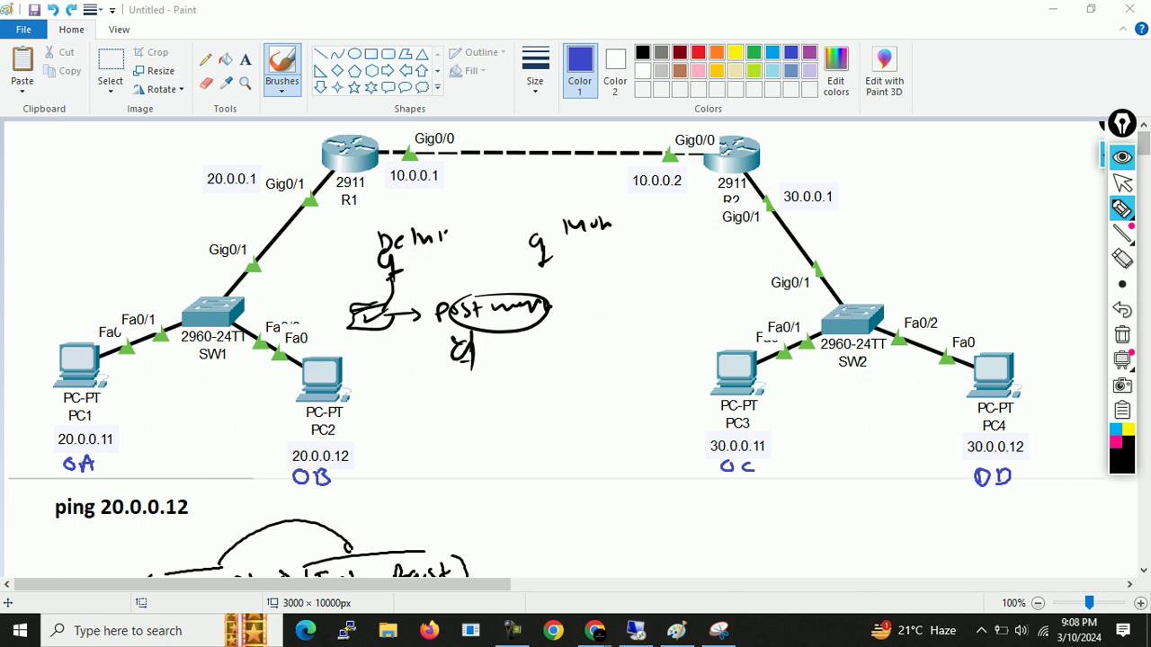
pyautogui.moveTo(411, 274); pyautogui.dragTo(501, 247)
pyautogui.moveTo(396, 311)
pyautogui.mouseDown()
pyautogui.moveTo(475, 289)
pyautogui.moveTo(509, 229)
pyautogui.mouseUp()
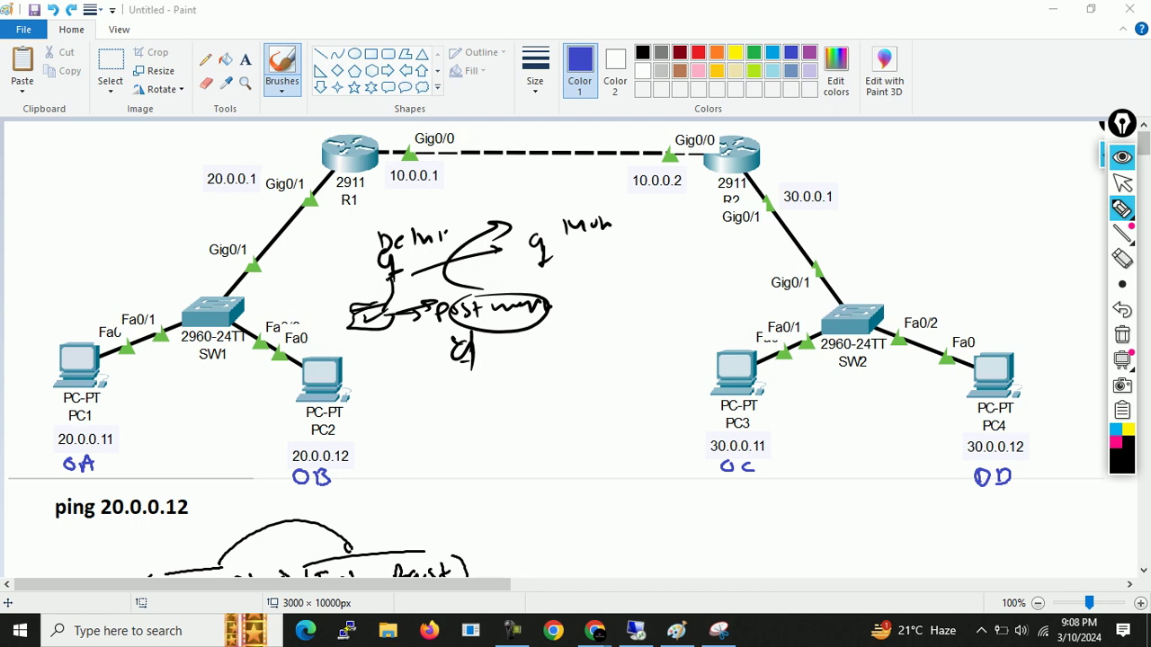
# Step: Clear the screen annotations and draw a curved arrow from PC1 to router R1
pyautogui.click(1122, 334)
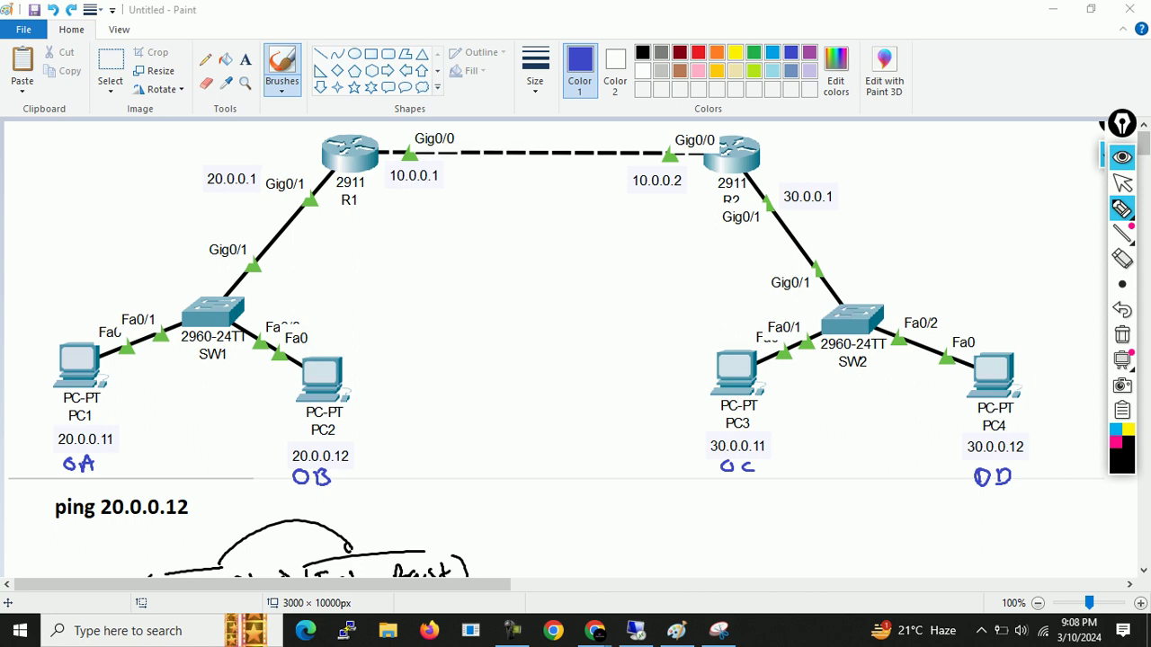
pyautogui.moveTo(65, 346)
pyautogui.mouseDown()
pyautogui.moveTo(297, 173)
pyautogui.moveTo(263, 193)
pyautogui.mouseUp()
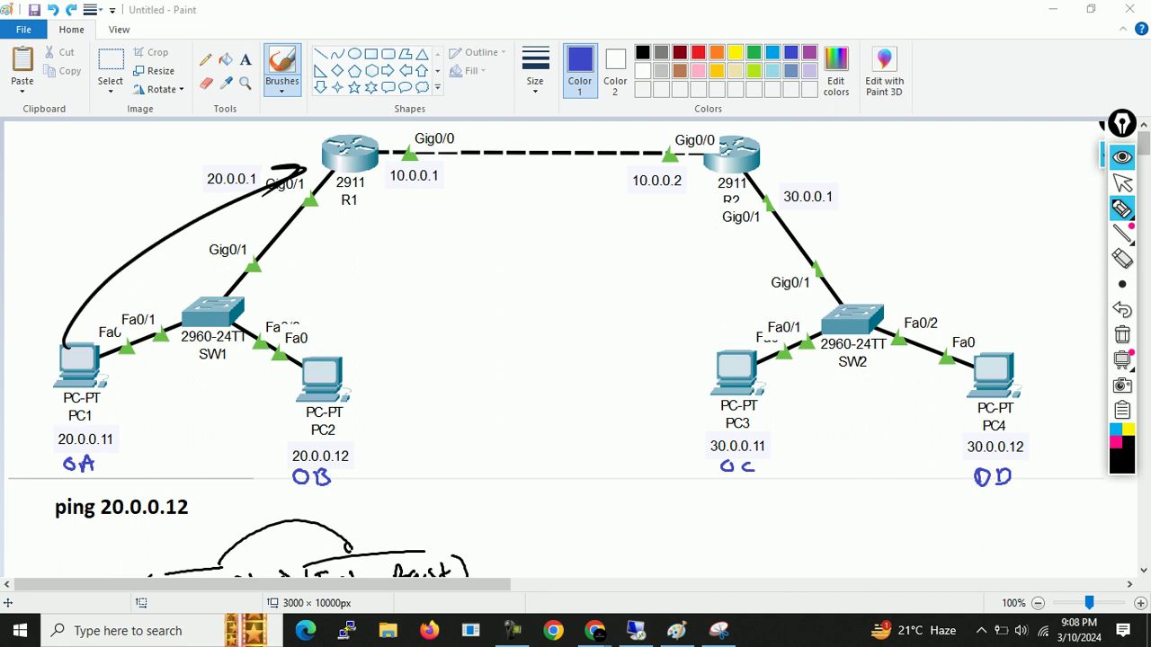
# Step: Clear the screen annotations, circle PC1 and PC3 with arrows to their IP addresses, and draw an arrow from PC1 to PC3
pyautogui.click(1122, 335)
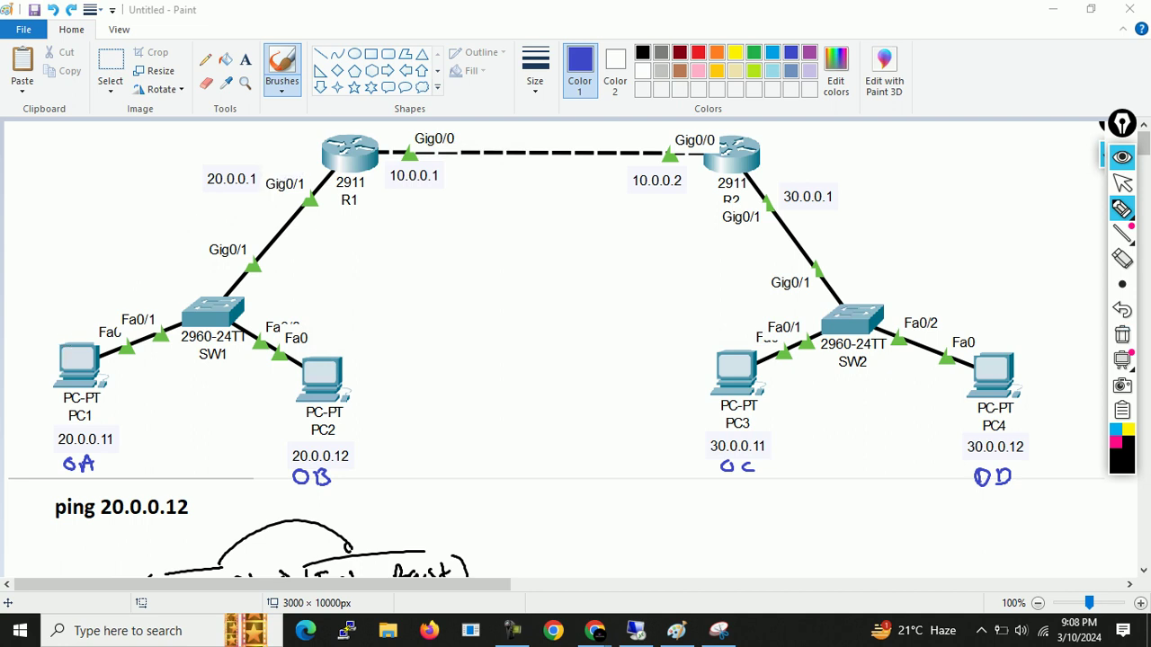
pyautogui.moveTo(90, 329); pyautogui.dragTo(64, 342)
pyautogui.moveTo(711, 338); pyautogui.dragTo(650, 379)
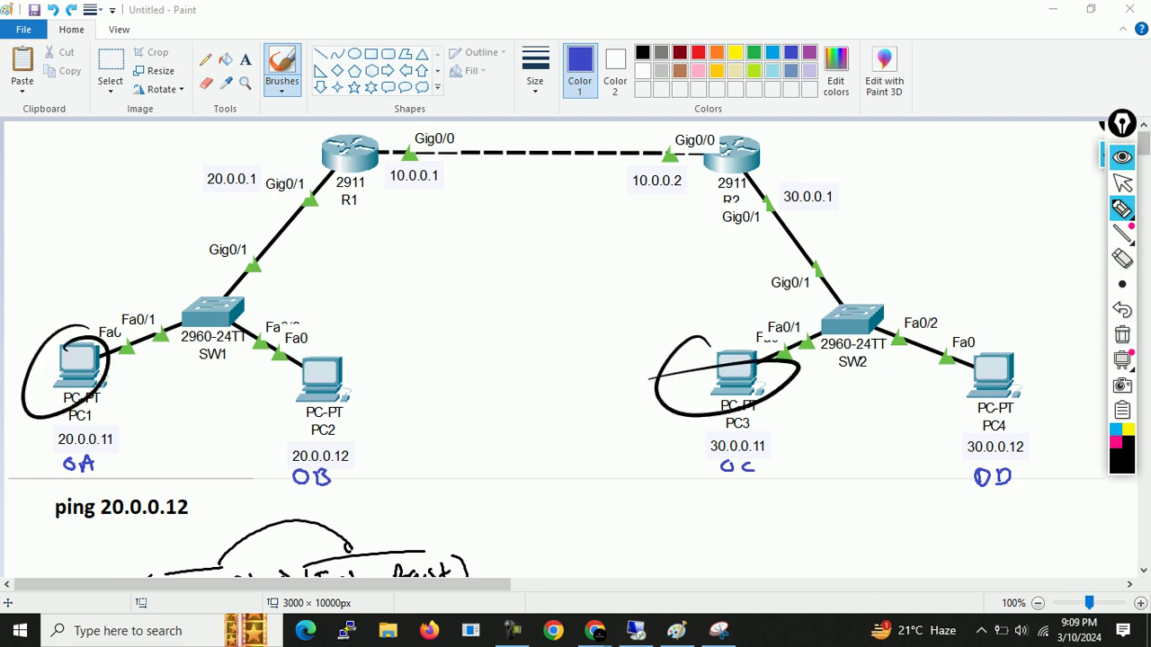
pyautogui.moveTo(99, 402); pyautogui.dragTo(110, 439)
pyautogui.moveTo(706, 401); pyautogui.dragTo(705, 450)
pyautogui.moveTo(74, 378)
pyautogui.mouseDown()
pyautogui.moveTo(279, 370)
pyautogui.moveTo(619, 444)
pyautogui.mouseUp()
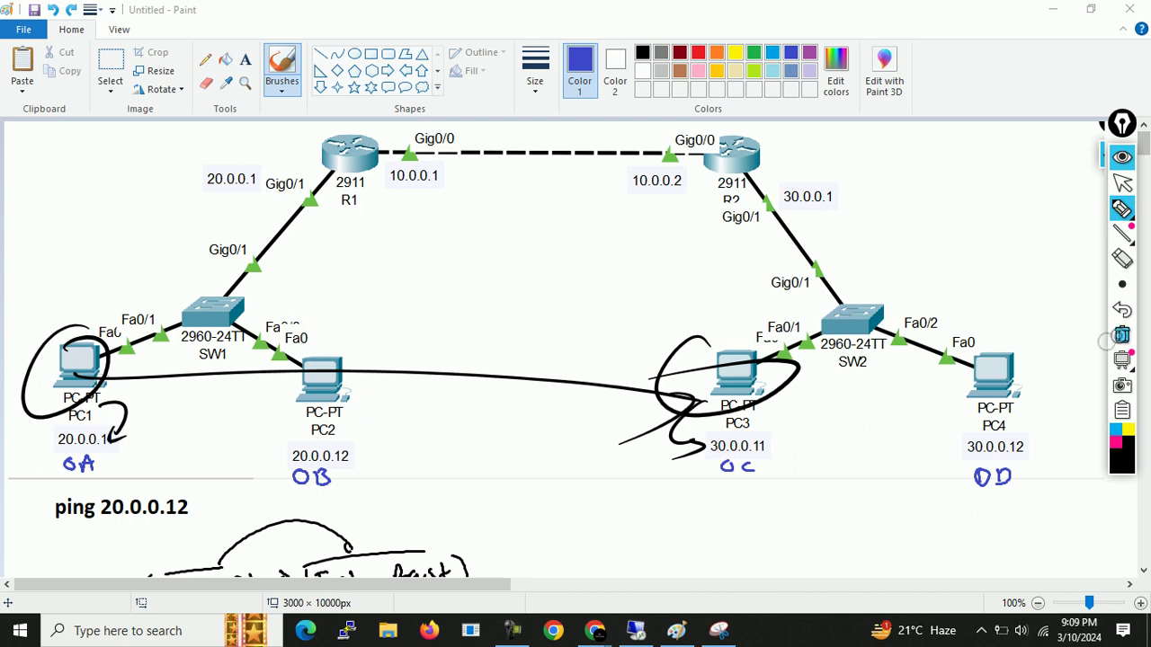
# Step: Clear the annotations, draw an arrow from PC1 to R1 with a circled gateway label, and loop around the PC1 and PC2 network
pyautogui.click(1123, 335)
pyautogui.moveTo(83, 349)
pyautogui.mouseDown()
pyautogui.moveTo(87, 274)
pyautogui.moveTo(325, 145)
pyautogui.mouseUp()
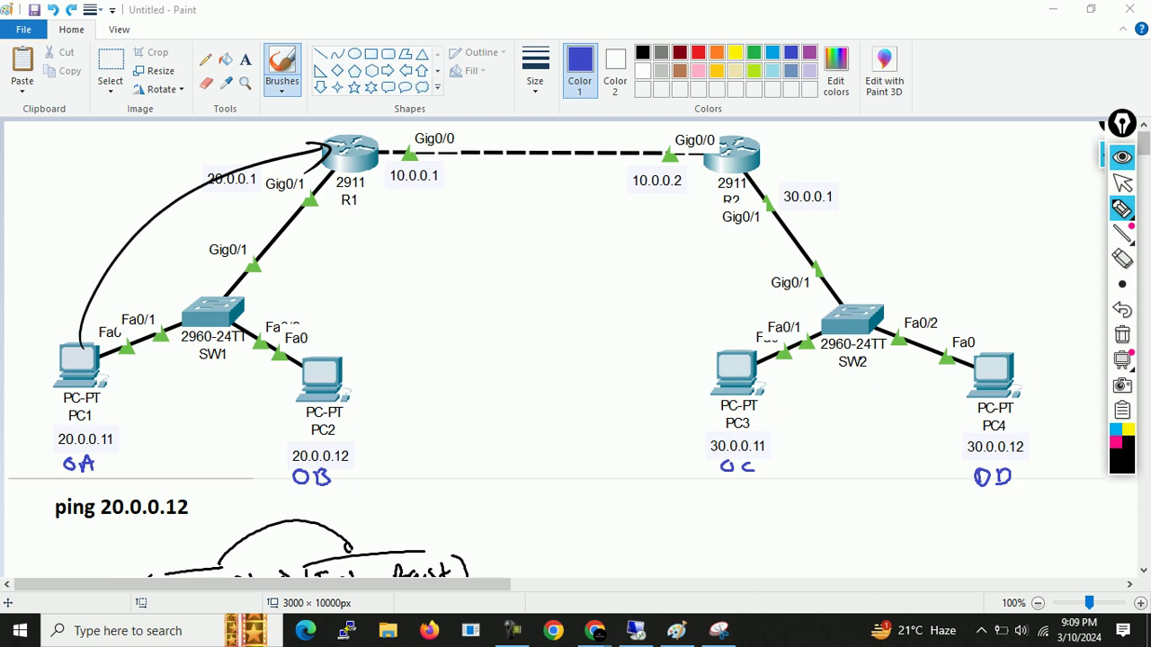
pyautogui.moveTo(337, 164)
pyautogui.mouseDown()
pyautogui.moveTo(337, 218)
pyautogui.moveTo(346, 206)
pyautogui.mouseUp()
pyautogui.moveTo(363, 232)
pyautogui.mouseDown()
pyautogui.moveTo(353, 245)
pyautogui.moveTo(484, 208)
pyautogui.mouseUp()
pyautogui.moveTo(120, 253)
pyautogui.mouseDown()
pyautogui.moveTo(278, 518)
pyautogui.moveTo(231, 298)
pyautogui.mouseUp()
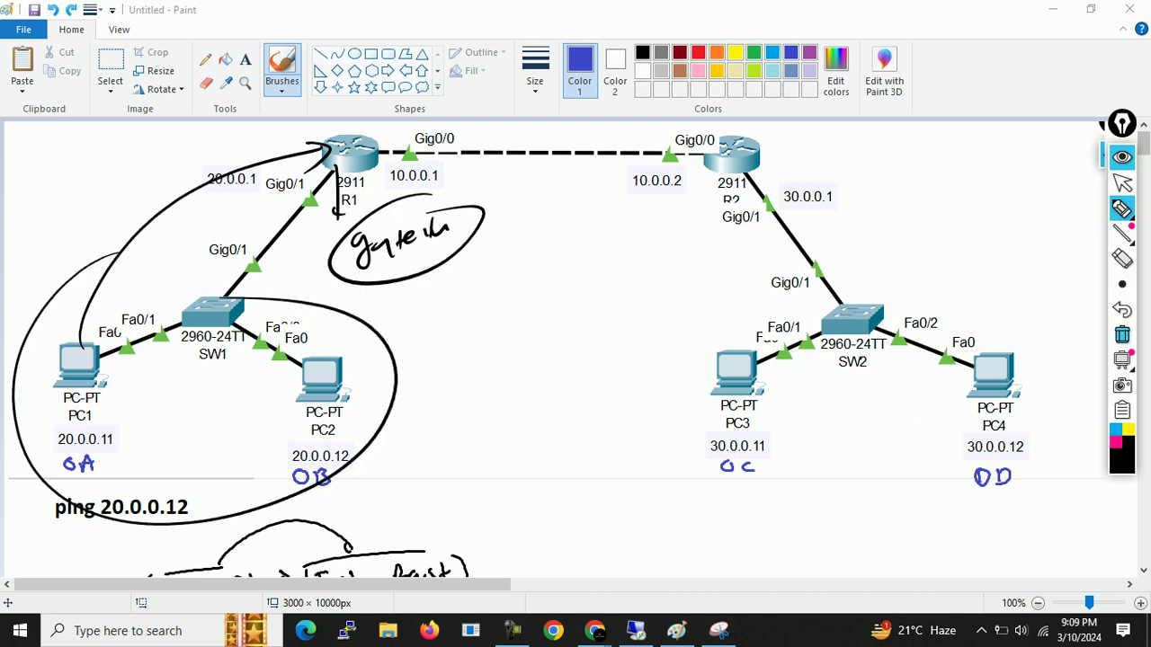
# Step: Replace the annotations with the word "Gatew" beside SW1's network and trace the path from PC1 through R1 and R2 to PC3
pyautogui.click(1121, 335)
pyautogui.moveTo(96, 308)
pyautogui.mouseDown()
pyautogui.moveTo(50, 477)
pyautogui.moveTo(443, 293)
pyautogui.moveTo(165, 169)
pyautogui.mouseUp()
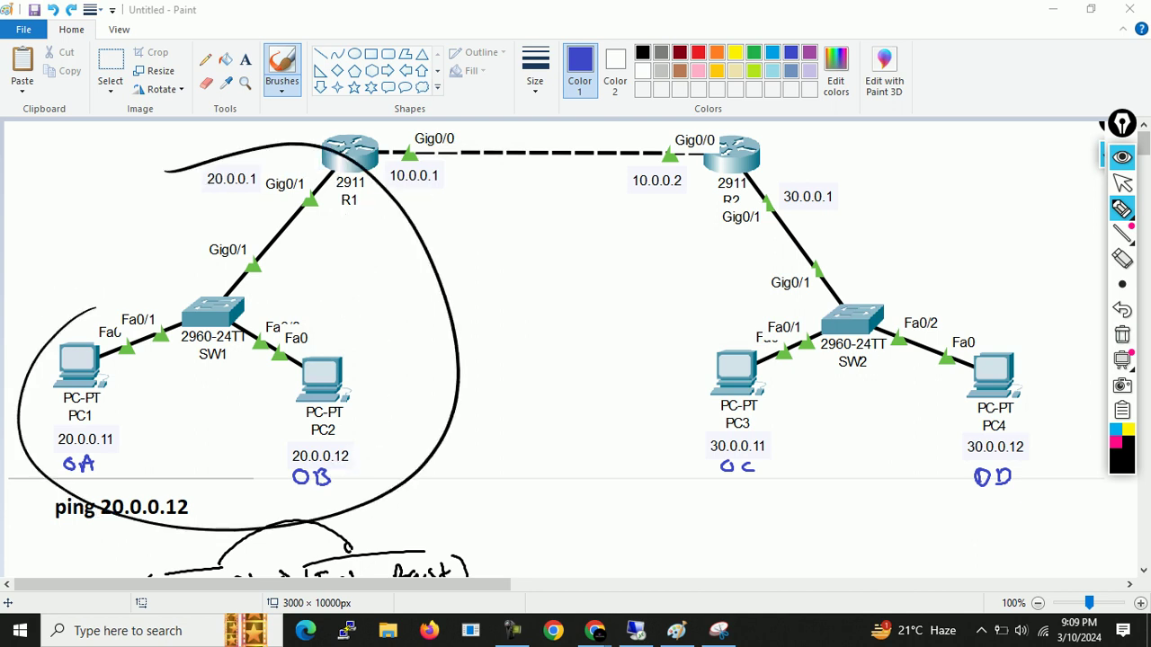
pyautogui.click(1121, 335)
pyautogui.moveTo(399, 284)
pyautogui.mouseDown()
pyautogui.moveTo(389, 282)
pyautogui.moveTo(414, 306)
pyautogui.moveTo(450, 286)
pyautogui.moveTo(488, 296)
pyautogui.moveTo(504, 286)
pyautogui.mouseUp()
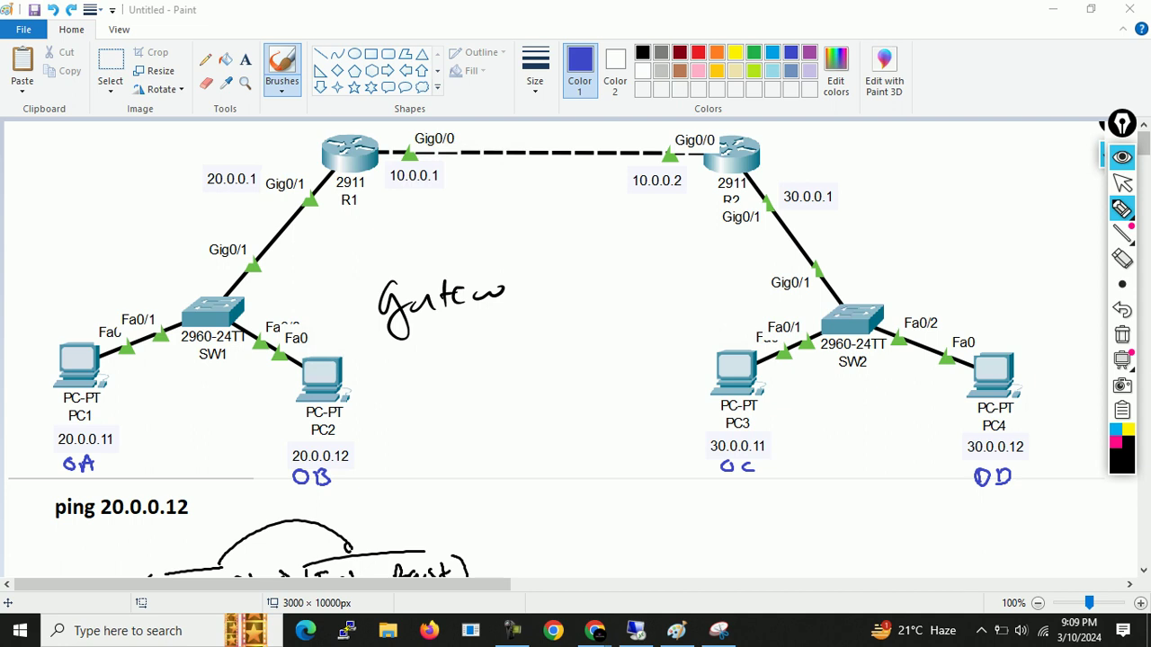
pyautogui.moveTo(61, 331)
pyautogui.mouseDown()
pyautogui.moveTo(180, 187)
pyautogui.moveTo(286, 172)
pyautogui.moveTo(459, 117)
pyautogui.moveTo(698, 151)
pyautogui.moveTo(711, 337)
pyautogui.mouseUp()
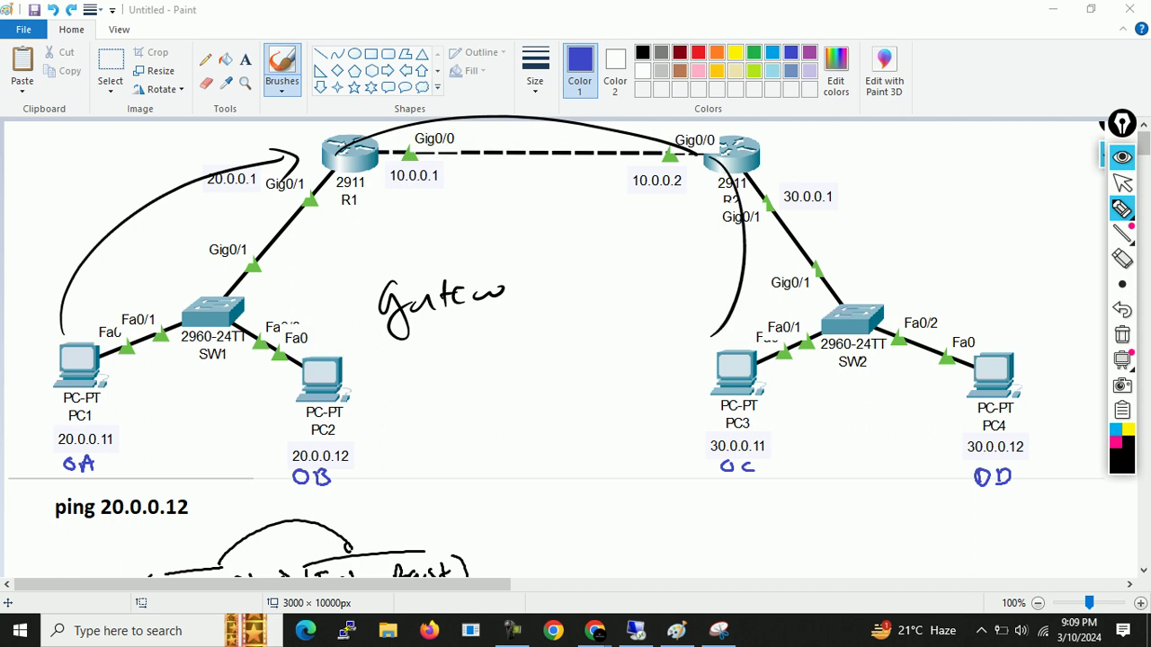
# Step: Clear the annotations, circle PC1 and PC2, and draw an arrow from PC1 toward R1
pyautogui.click(1122, 335)
pyautogui.moveTo(94, 331)
pyautogui.mouseDown()
pyautogui.moveTo(31, 393)
pyautogui.moveTo(72, 340)
pyautogui.mouseUp()
pyautogui.moveTo(329, 339)
pyautogui.mouseDown()
pyautogui.moveTo(376, 396)
pyautogui.moveTo(340, 373)
pyautogui.mouseUp()
pyautogui.moveTo(86, 300)
pyautogui.mouseDown()
pyautogui.moveTo(286, 162)
pyautogui.moveTo(289, 173)
pyautogui.moveTo(306, 150)
pyautogui.mouseUp()
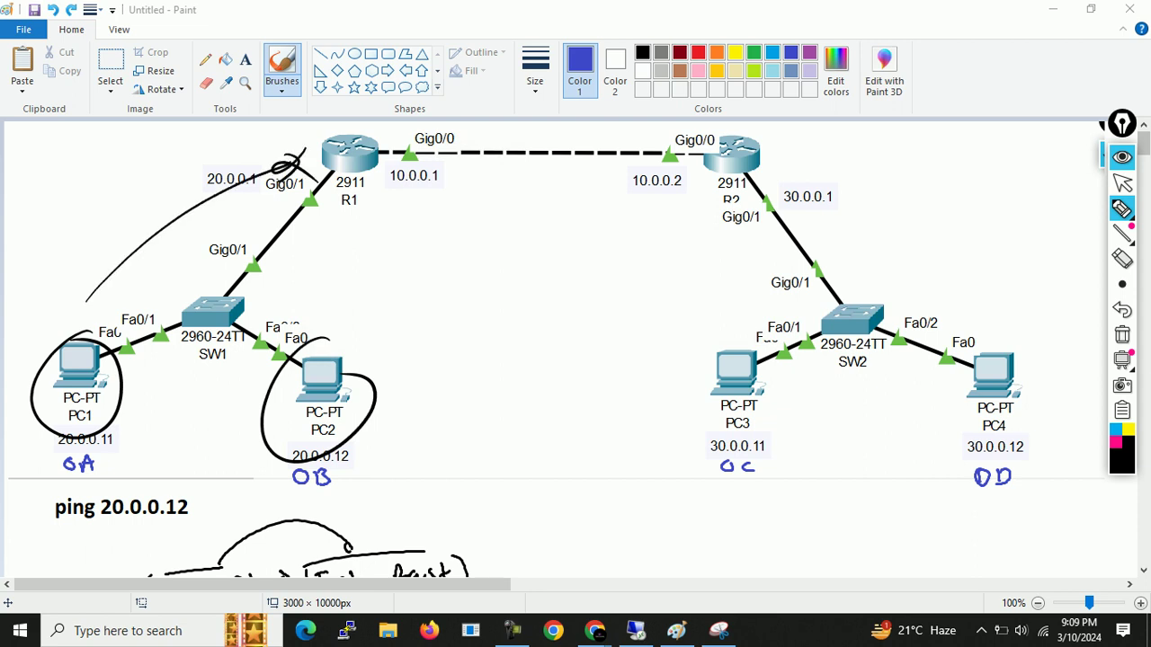
# Step: Clear the annotations, draw an arrow from PC1 to PC2, and add curved marks beside both PCs
pyautogui.click(1121, 334)
pyautogui.moveTo(72, 389)
pyautogui.mouseDown()
pyautogui.moveTo(297, 371)
pyautogui.moveTo(262, 386)
pyautogui.mouseUp()
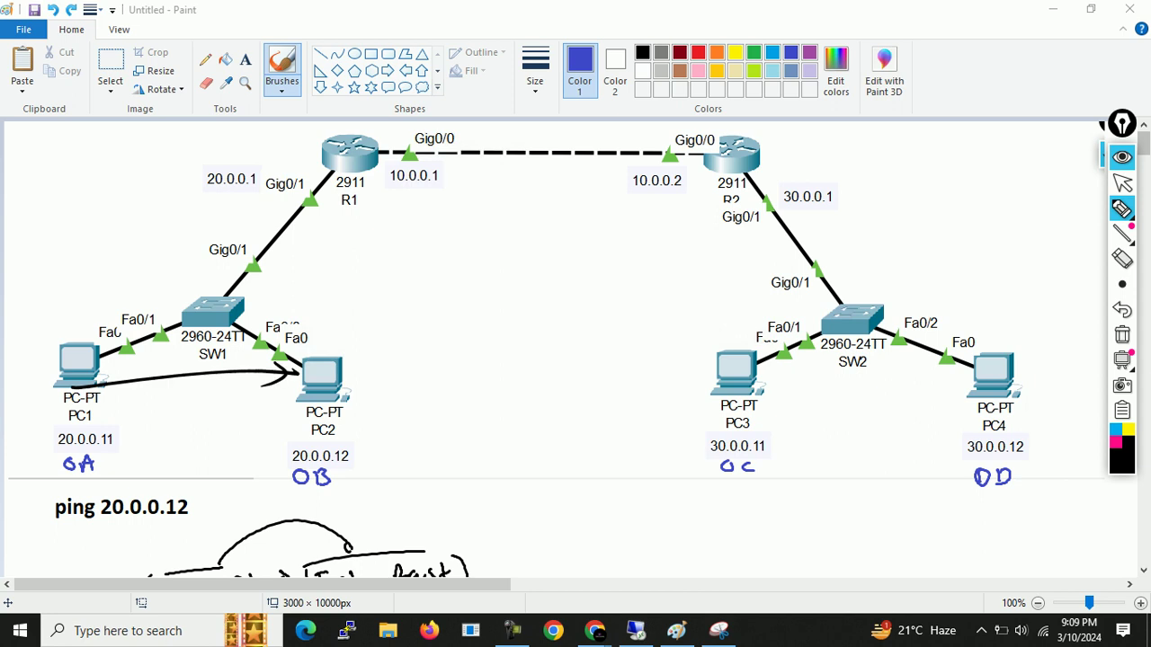
pyautogui.moveTo(52, 396); pyautogui.dragTo(81, 395)
pyautogui.moveTo(240, 390); pyautogui.dragTo(289, 380)
pyautogui.moveTo(79, 400)
pyautogui.mouseDown()
pyautogui.moveTo(112, 423)
pyautogui.moveTo(82, 415)
pyautogui.mouseUp()
pyautogui.moveTo(264, 390)
pyautogui.mouseDown()
pyautogui.moveTo(259, 449)
pyautogui.moveTo(286, 419)
pyautogui.mouseUp()
# Step: Loop around the PC1 and PC2 network, and draw a curve toward R1 and an arc from PC1 to PC2
pyautogui.moveTo(328, 347)
pyautogui.mouseDown()
pyautogui.moveTo(99, 326)
pyautogui.moveTo(234, 340)
pyautogui.moveTo(173, 347)
pyautogui.mouseUp()
pyautogui.moveTo(250, 191)
pyautogui.mouseDown()
pyautogui.moveTo(101, 302)
pyautogui.moveTo(302, 173)
pyautogui.mouseUp()
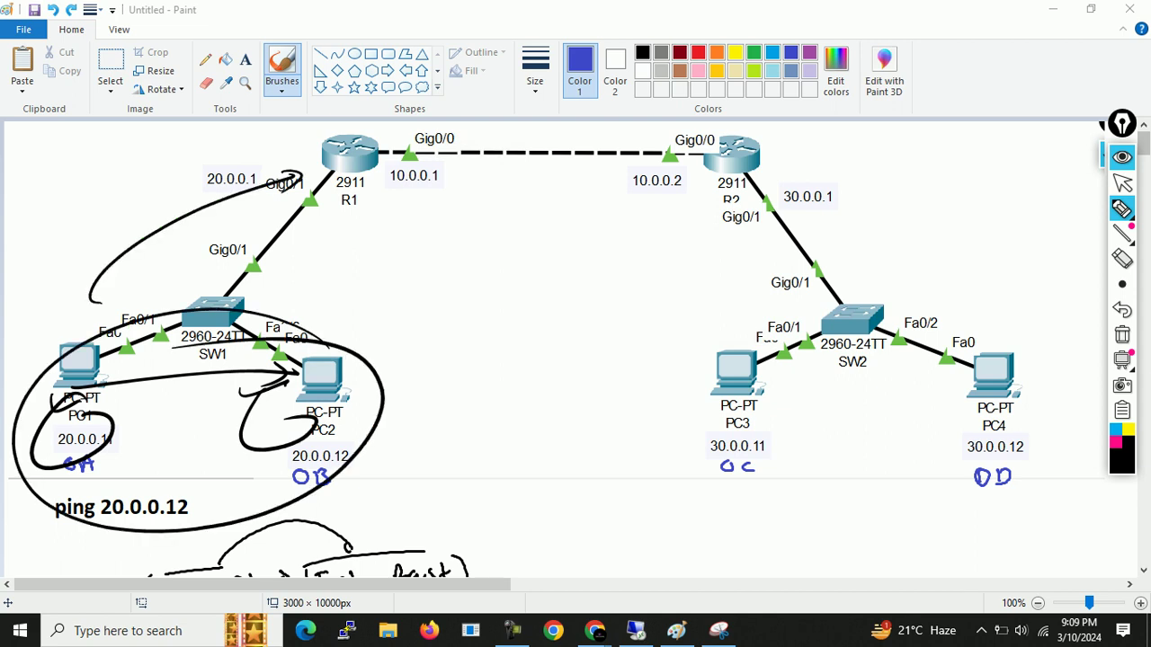
pyautogui.moveTo(59, 401); pyautogui.dragTo(317, 363)
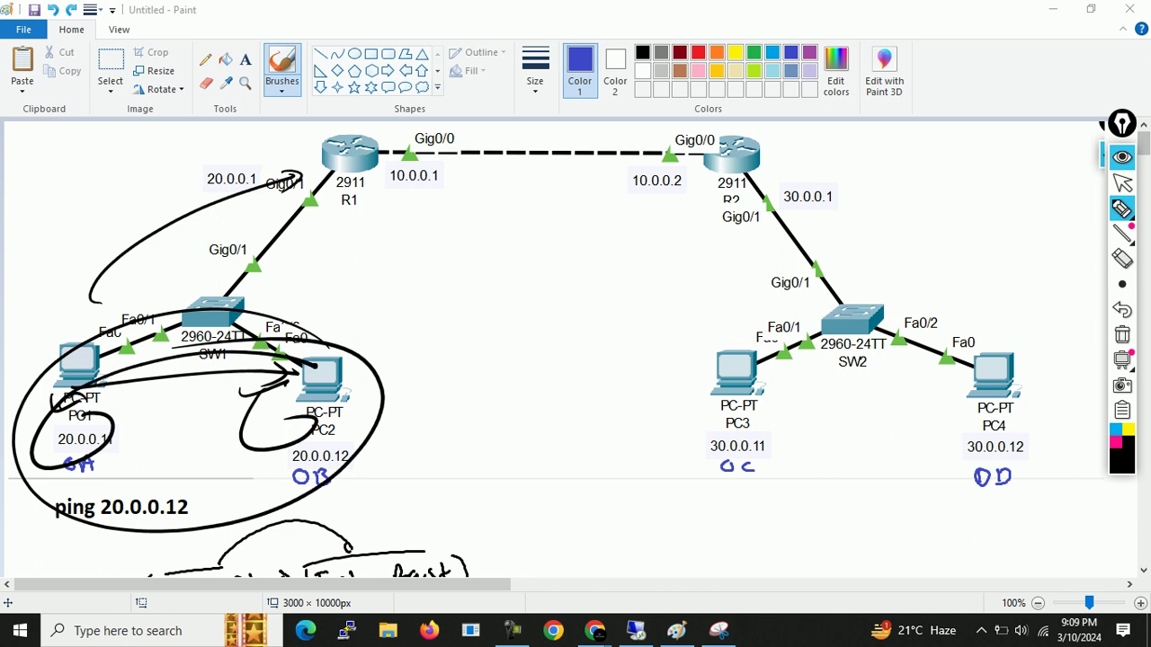
# Step: Clear the annotations, circle PC1 and the PC3 and PC4 network, and draw a curved arrow from PC1 to R1
pyautogui.click(1122, 335)
pyautogui.moveTo(94, 333)
pyautogui.mouseDown()
pyautogui.moveTo(36, 423)
pyautogui.moveTo(47, 342)
pyautogui.mouseUp()
pyautogui.moveTo(780, 333)
pyautogui.mouseDown()
pyautogui.moveTo(665, 369)
pyautogui.moveTo(1065, 441)
pyautogui.moveTo(699, 281)
pyautogui.mouseUp()
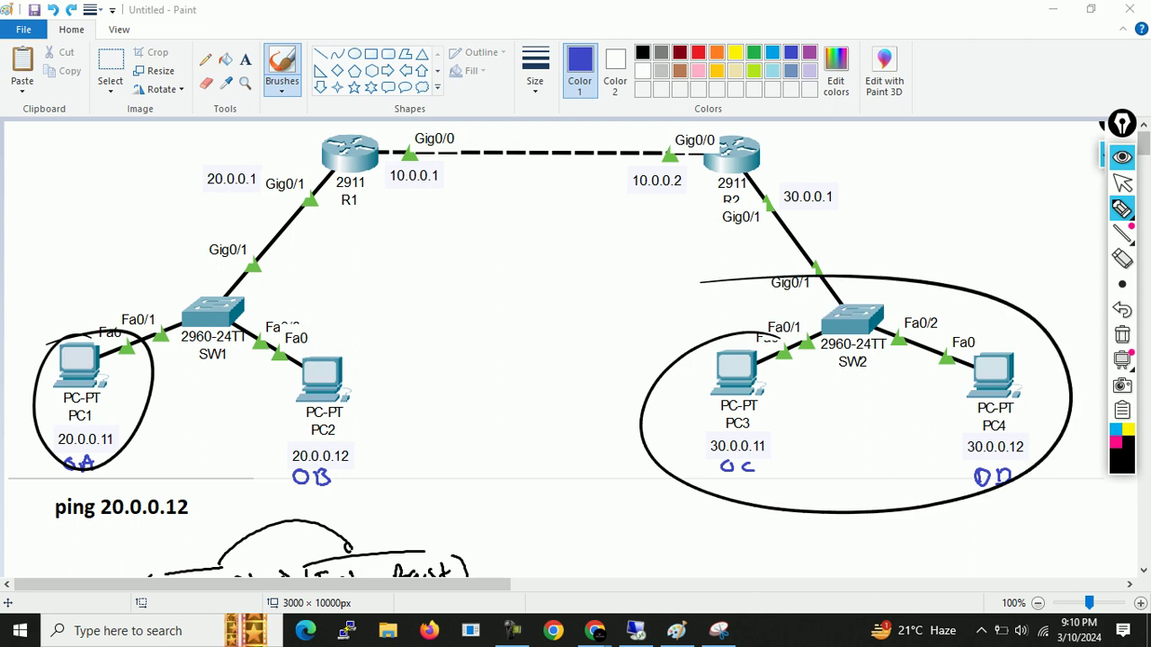
pyautogui.moveTo(81, 435)
pyautogui.mouseDown()
pyautogui.moveTo(468, 395)
pyautogui.moveTo(823, 390)
pyautogui.mouseUp()
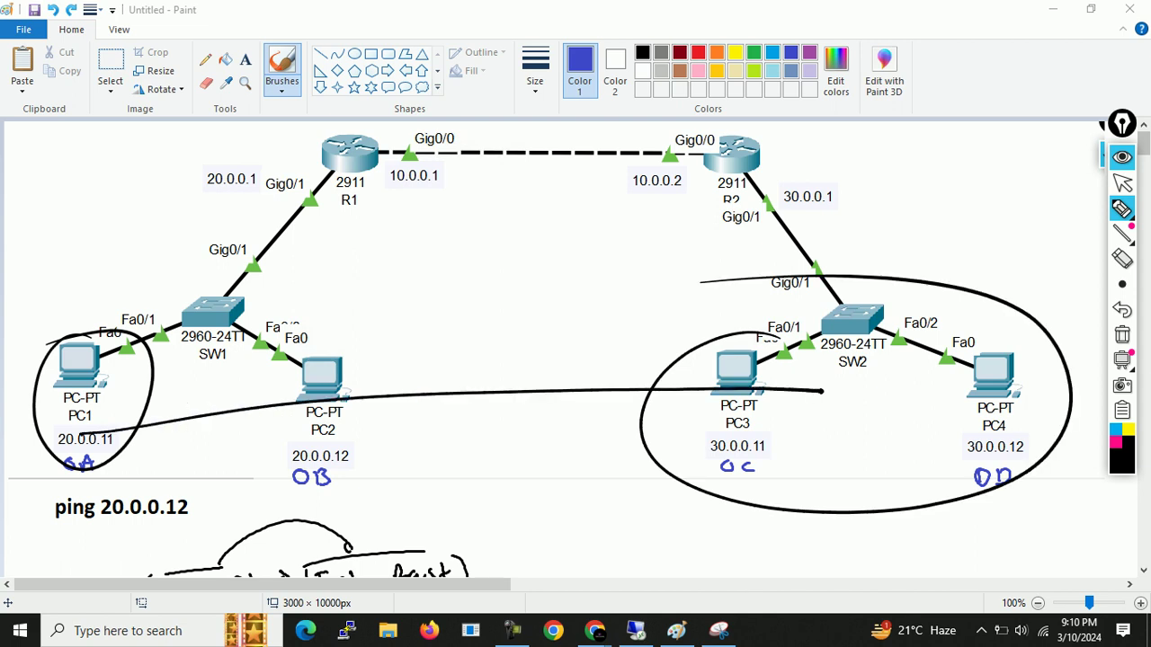
pyautogui.click(1122, 310)
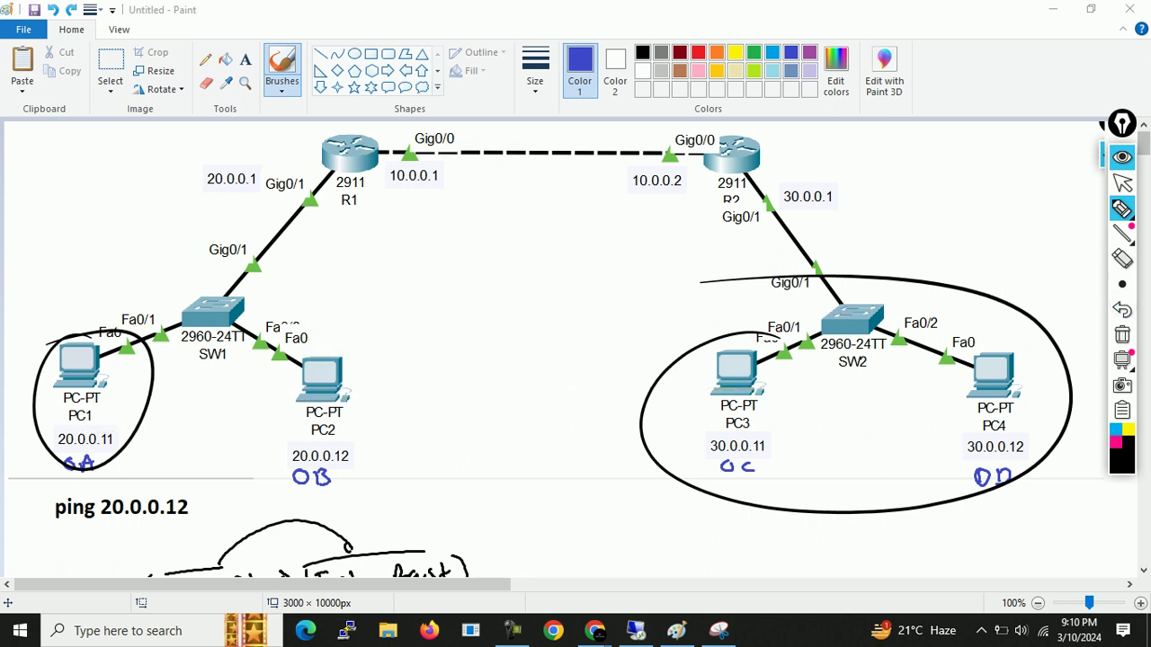
pyautogui.moveTo(43, 365)
pyautogui.mouseDown()
pyautogui.moveTo(130, 234)
pyautogui.moveTo(321, 173)
pyautogui.mouseUp()
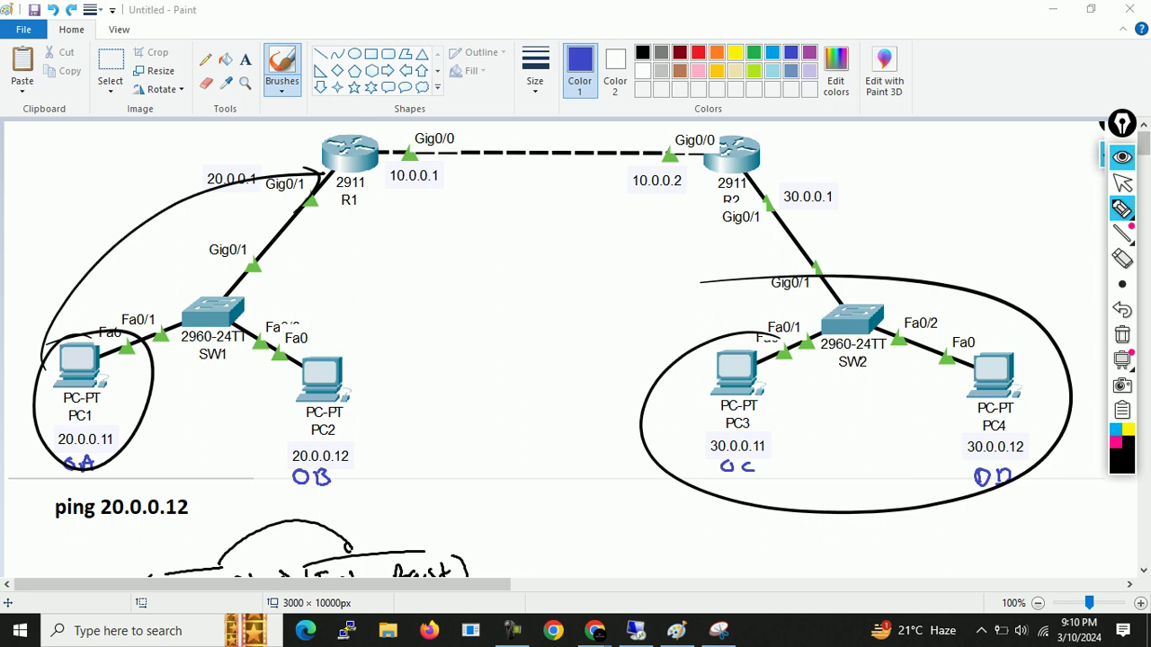
# Step: Clear and turn off the screen annotations, and draw a blue brush arc from PC1 to PC2 on the Paint canvas
pyautogui.click(1122, 334)
pyautogui.click(1123, 157)
pyautogui.moveTo(1143, 144); pyautogui.dragTo(1143, 166)
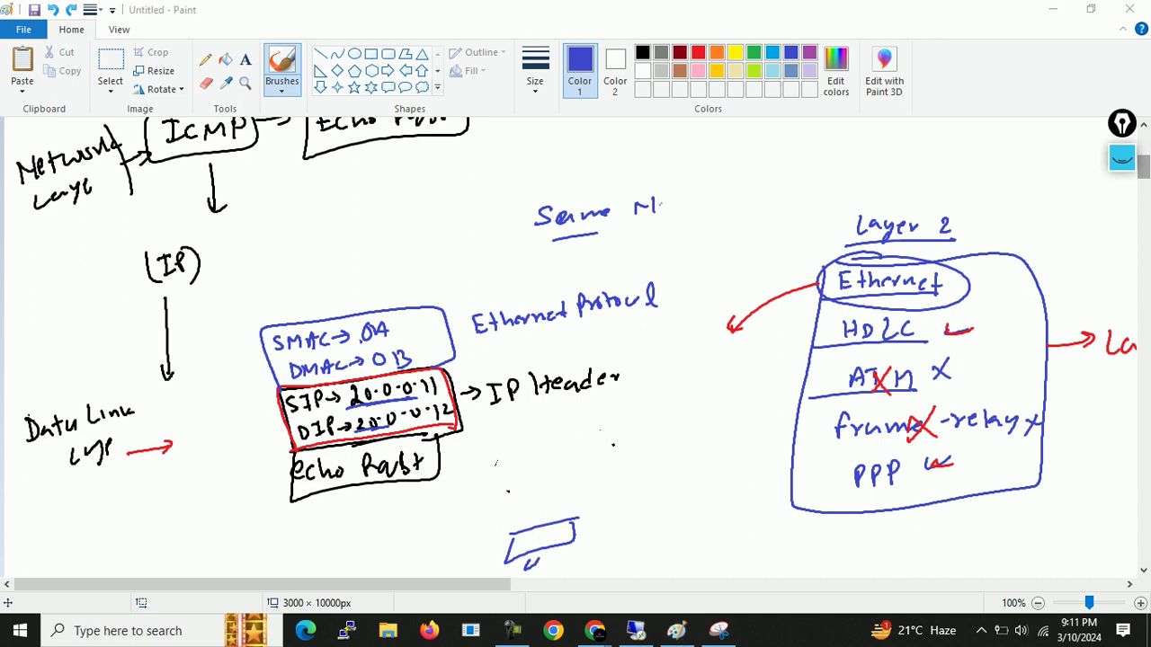
pyautogui.scroll(5, 575, 346)
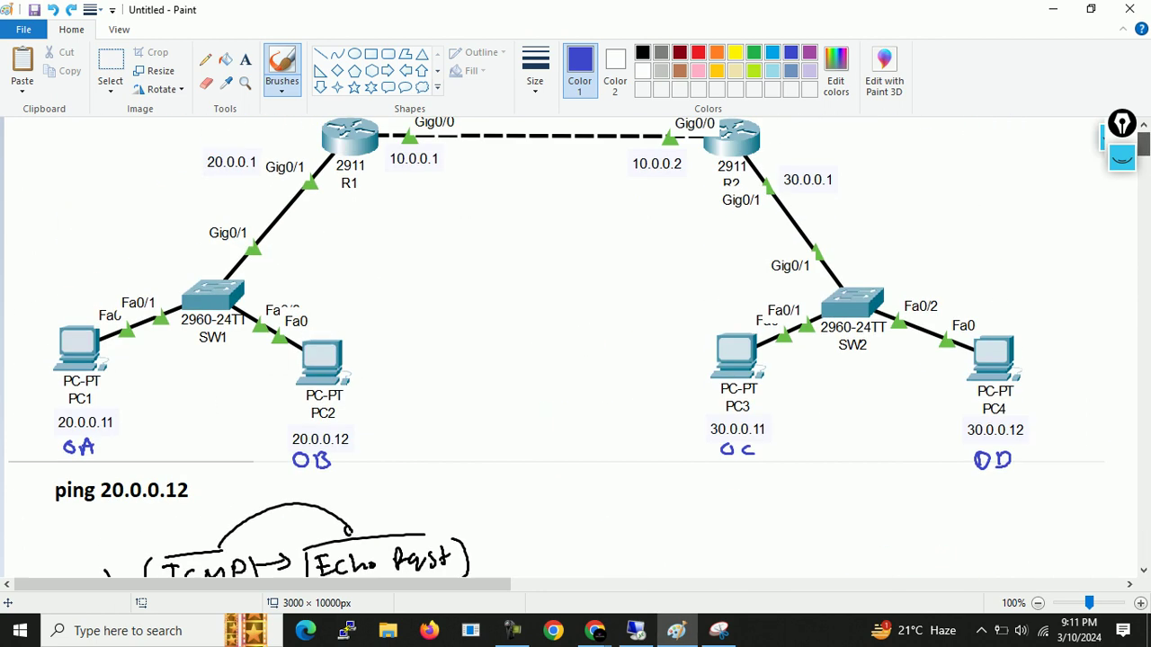
pyautogui.moveTo(57, 358)
pyautogui.mouseDown()
pyautogui.moveTo(317, 326)
pyautogui.moveTo(347, 388)
pyautogui.mouseUp()
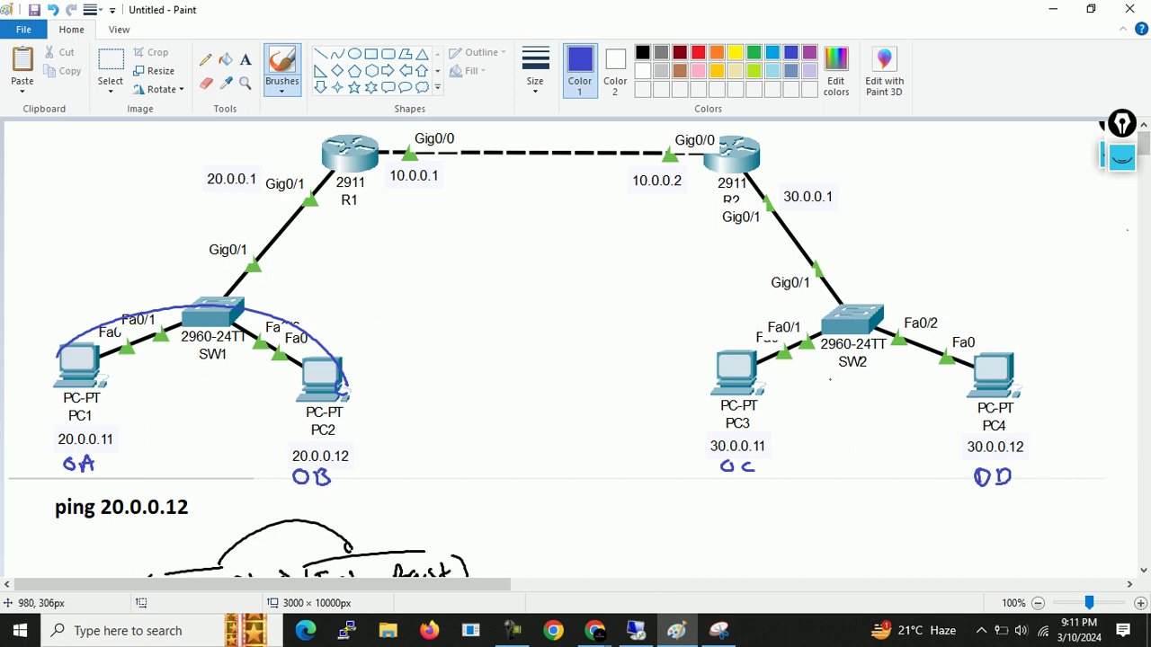
# Step: Switch to the remote Cisco Packet Tracer session, open PC1's command prompt and widen its window
pyautogui.click(635, 631)
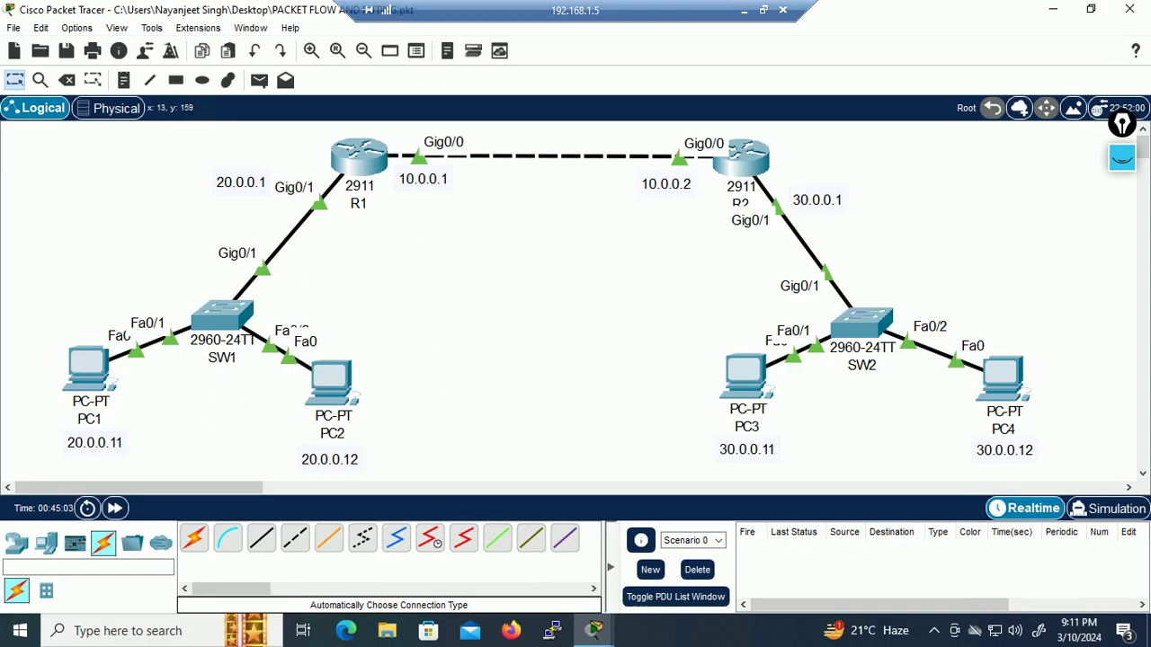
pyautogui.moveTo(48, 315); pyautogui.dragTo(127, 485)
pyautogui.moveTo(475, 308); pyautogui.dragTo(279, 481)
pyautogui.click(20, 346)
pyautogui.click(75, 359)
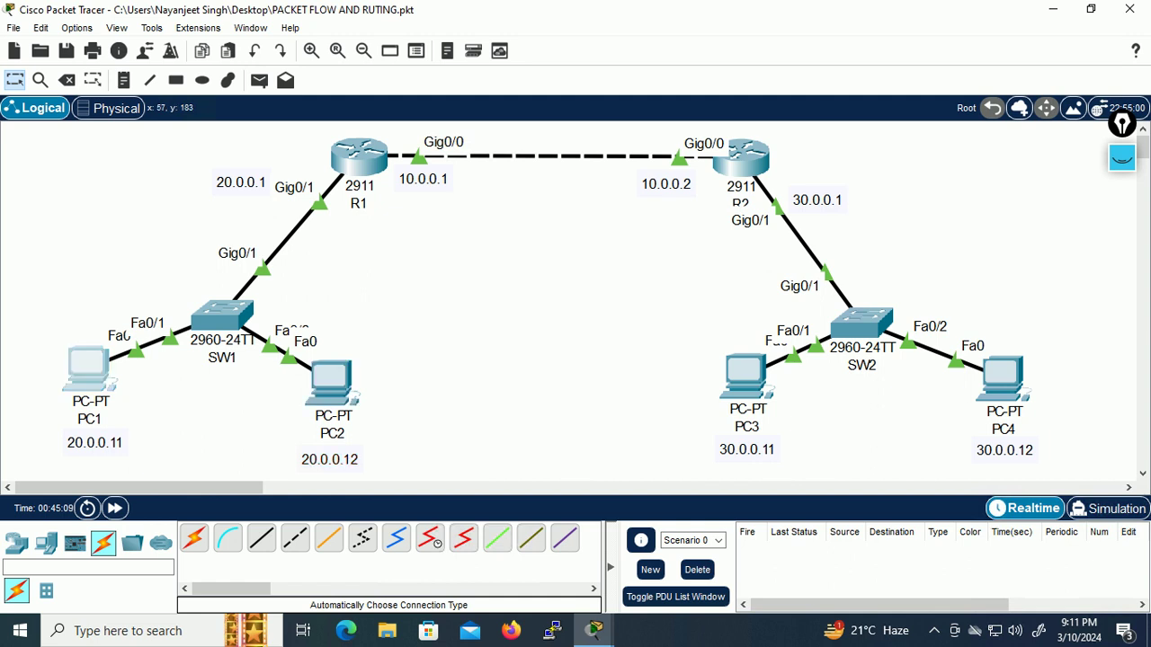
pyautogui.click(87, 367)
pyautogui.click(728, 174)
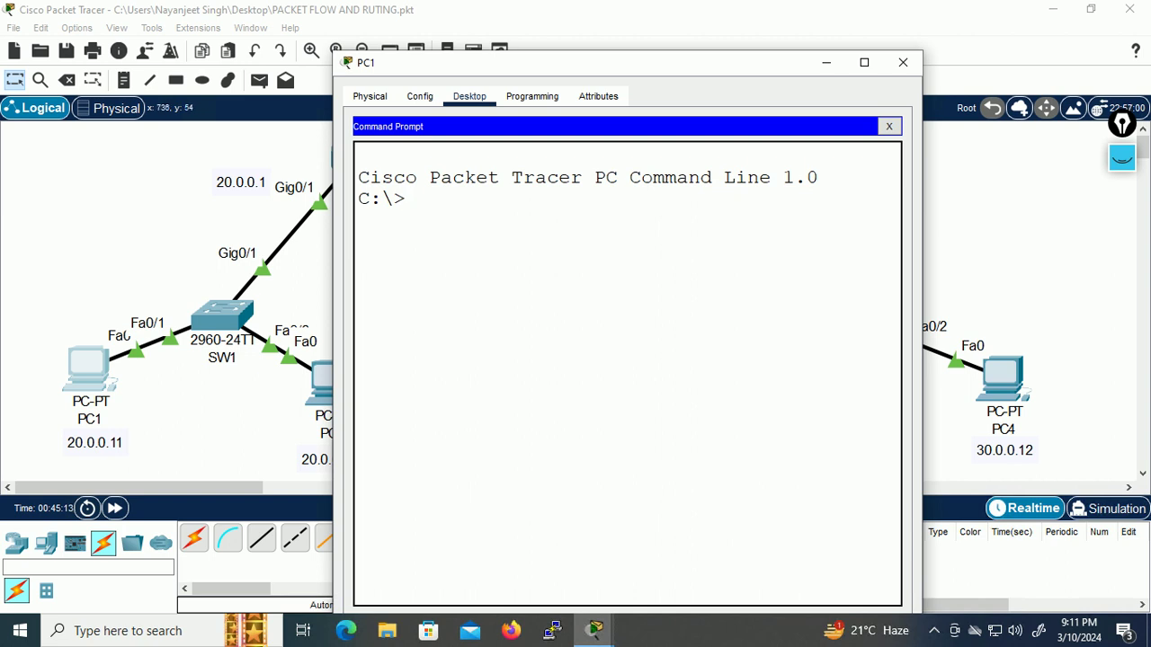
pyautogui.moveTo(922, 191); pyautogui.dragTo(1118, 190)
pyautogui.moveTo(1117, 270); pyautogui.dragTo(1125, 270)
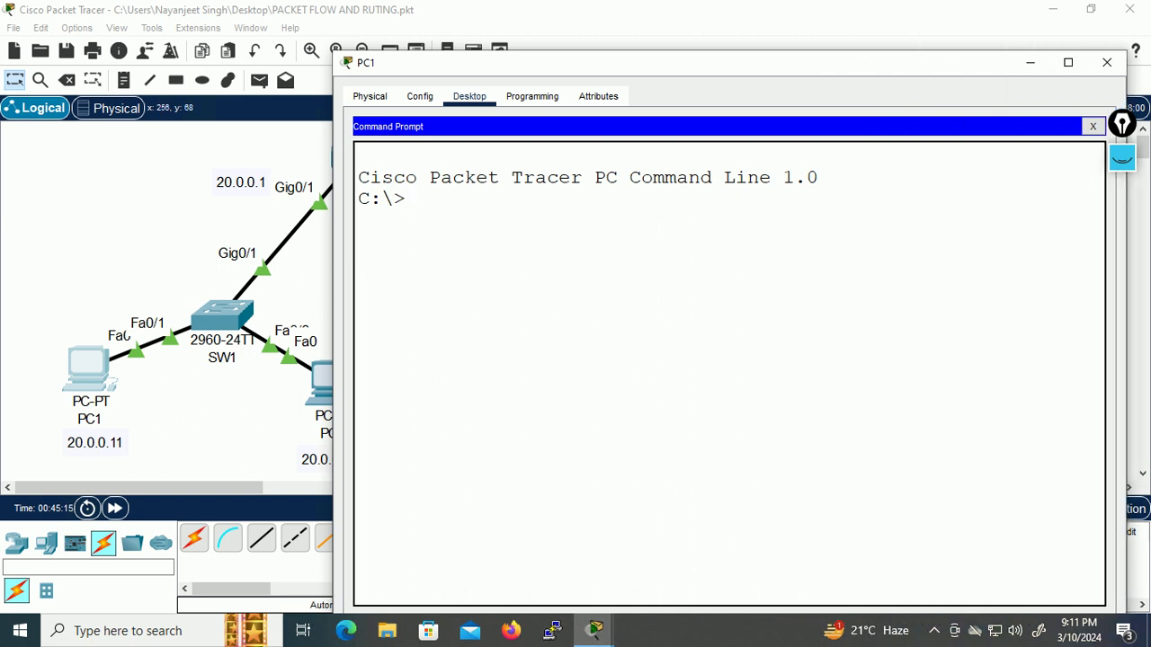
# Step: Run ipconfig /all on PC1 and bring the FastEthernet0 connection details into view
pyautogui.write('ipconfig /')
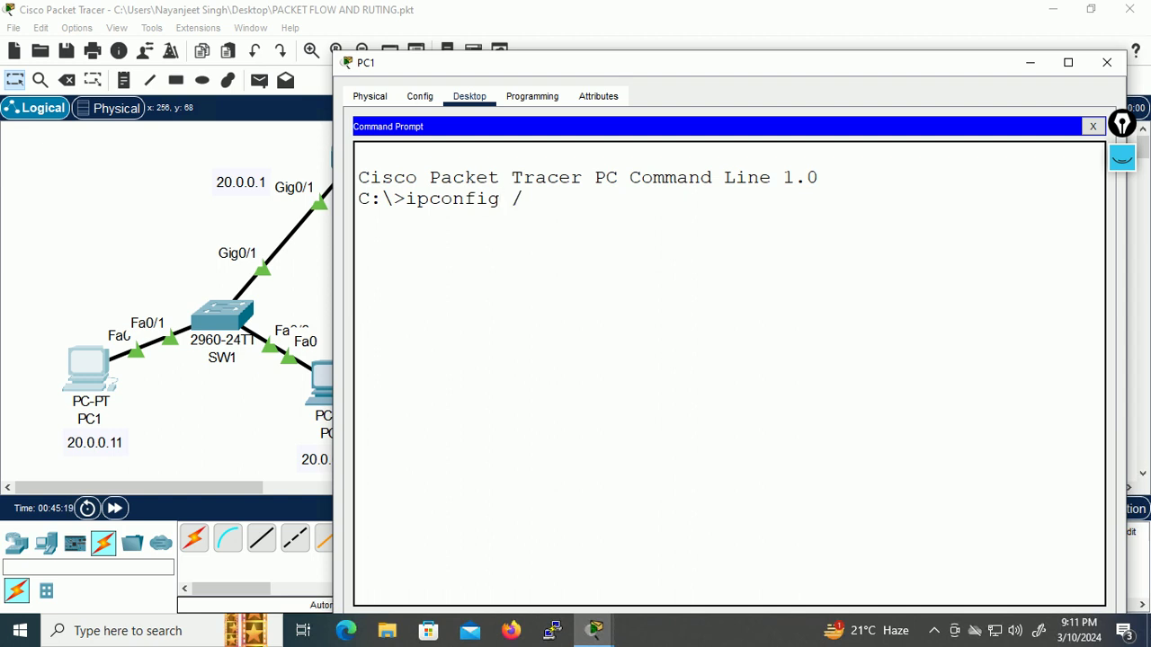
pyautogui.write('all')
pyautogui.press('BackSpace')
pyautogui.press('BackSpace')
pyautogui.press('BackSpace')
pyautogui.press('BackSpace')
pyautogui.write('/all')
pyautogui.press('Return')
pyautogui.moveTo(532, 63); pyautogui.dragTo(404, 20)
pyautogui.scroll(1, 270, 207)
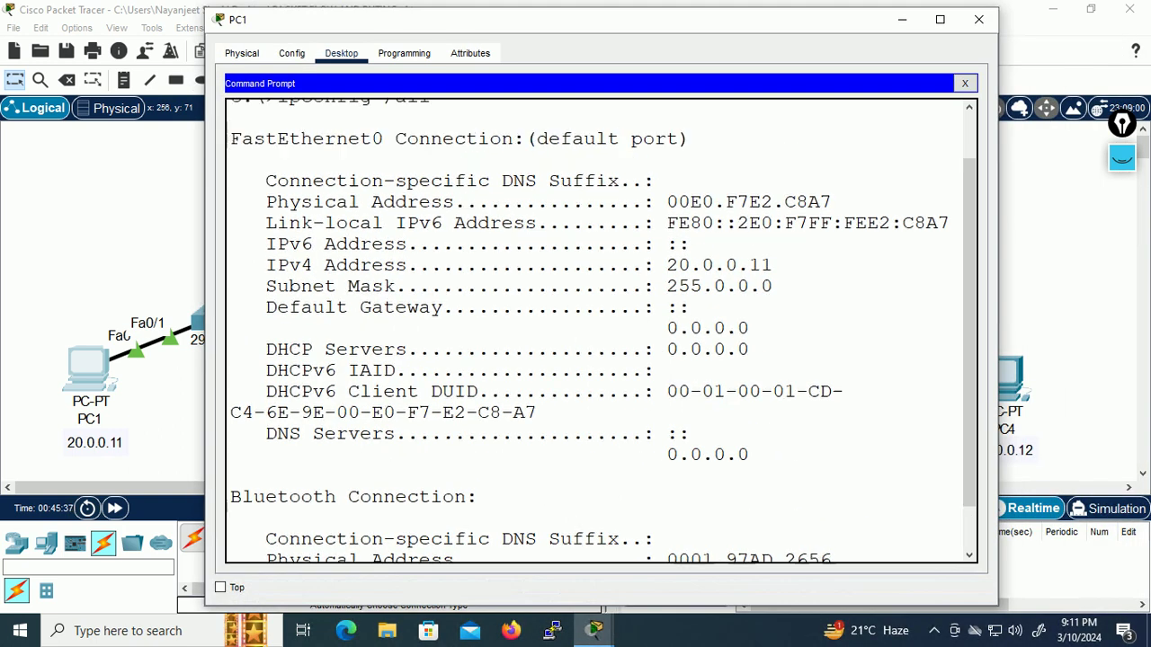
# Step: Examine PC1's FastEthernet0 details in the ipconfig output, focusing on the physical address
pyautogui.moveTo(266, 201); pyautogui.dragTo(490, 201)
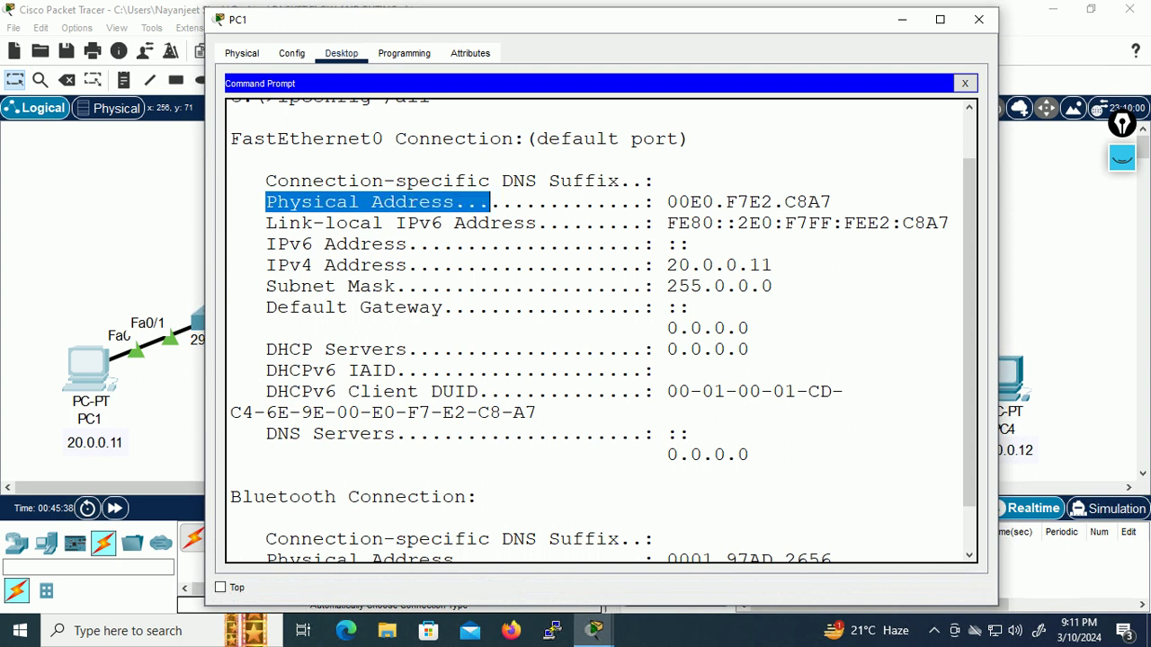
pyautogui.moveTo(266, 181); pyautogui.dragTo(313, 434)
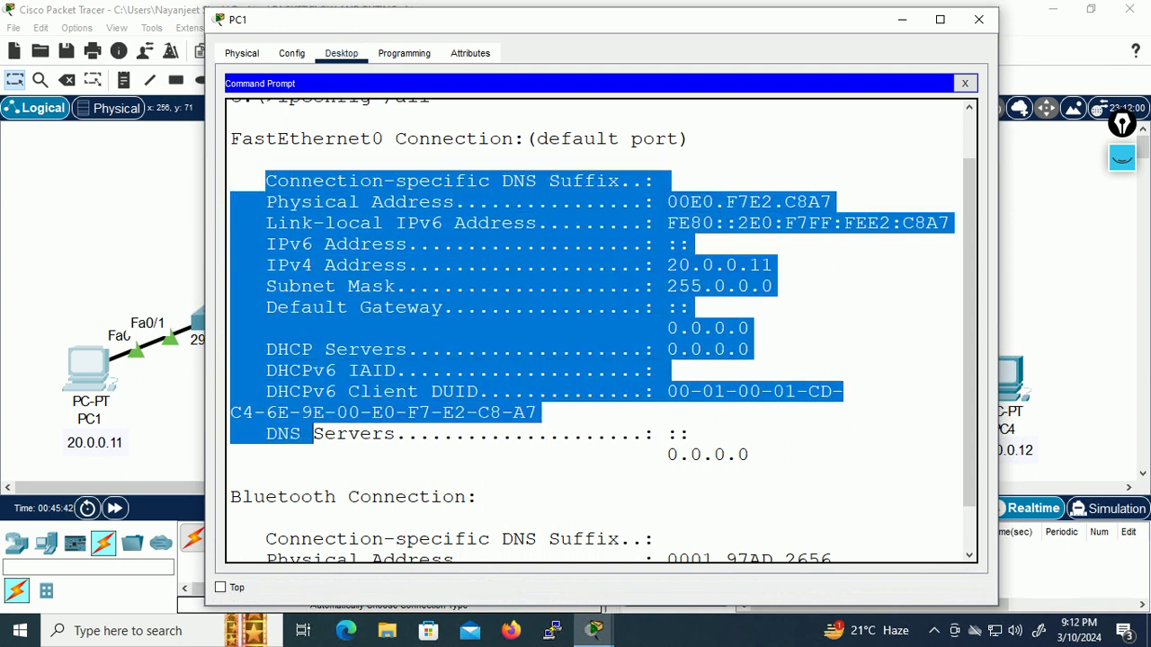
pyautogui.click(313, 349)
pyautogui.moveTo(254, 201); pyautogui.dragTo(465, 201)
pyautogui.moveTo(666, 202); pyautogui.dragTo(833, 202)
pyautogui.moveTo(667, 201); pyautogui.dragTo(833, 202)
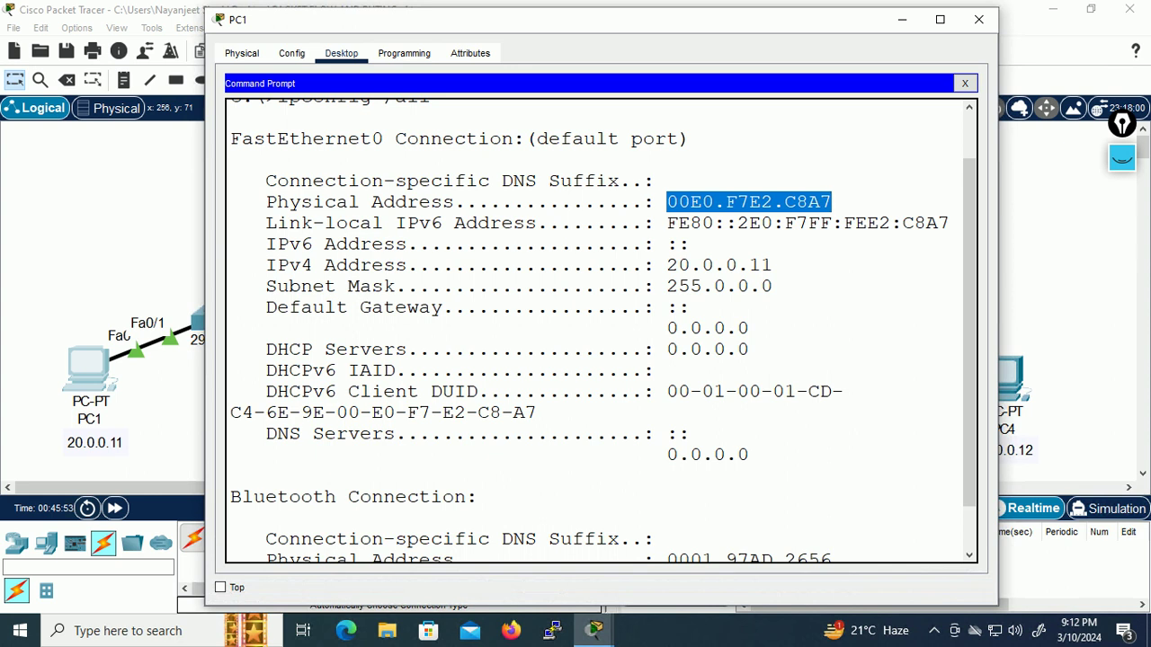
pyautogui.click(832, 202)
pyautogui.moveTo(666, 201); pyautogui.dragTo(832, 201)
pyautogui.click(762, 201)
pyautogui.moveTo(667, 201); pyautogui.dragTo(832, 202)
pyautogui.click(832, 201)
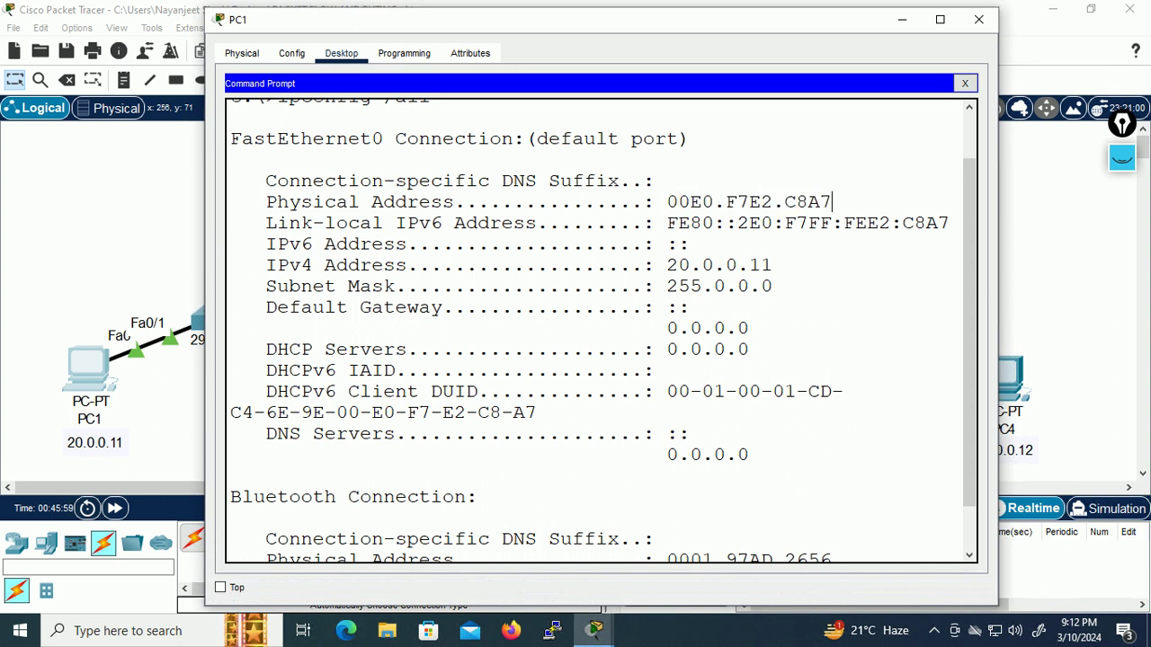
# Step: Copy the ending C8A7 of PC1's physical address and place it as a note just above PC1
pyautogui.doubleClick(820, 201)
pyautogui.rightClick(832, 199)
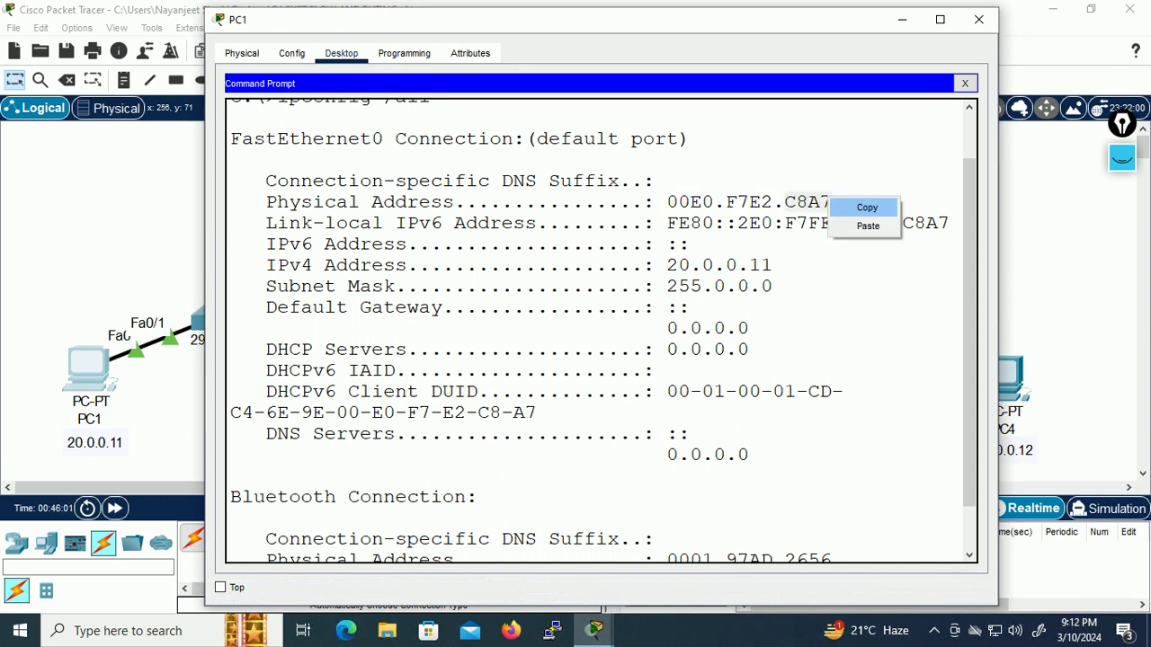
pyautogui.click(864, 205)
pyautogui.click(902, 19)
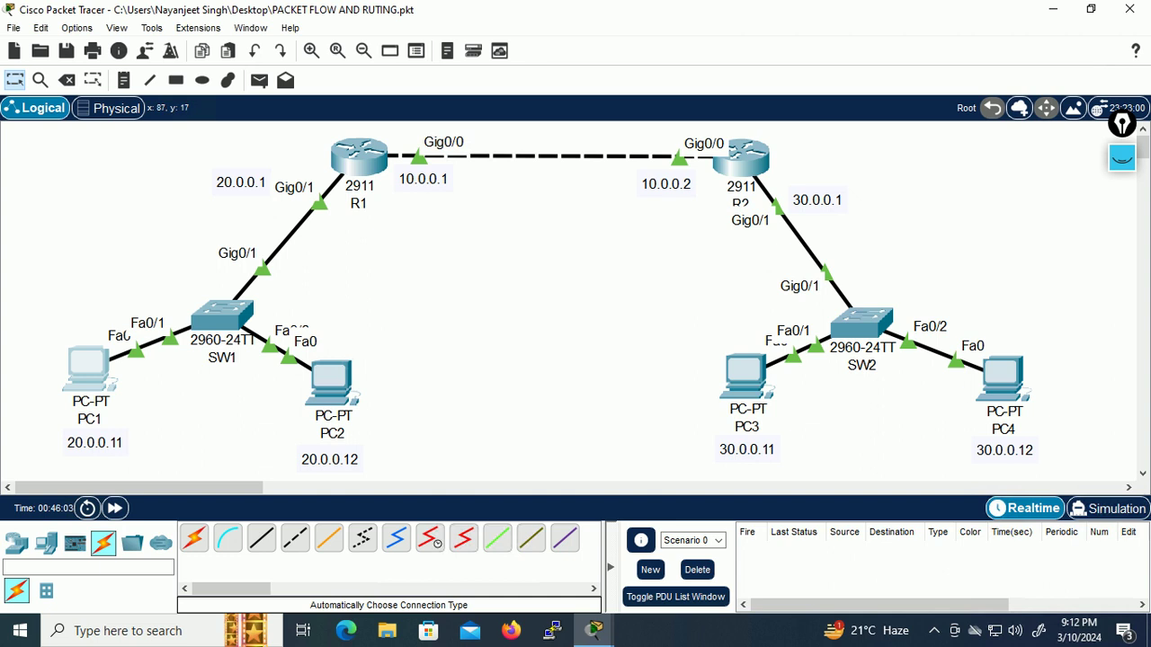
pyautogui.click(21, 335)
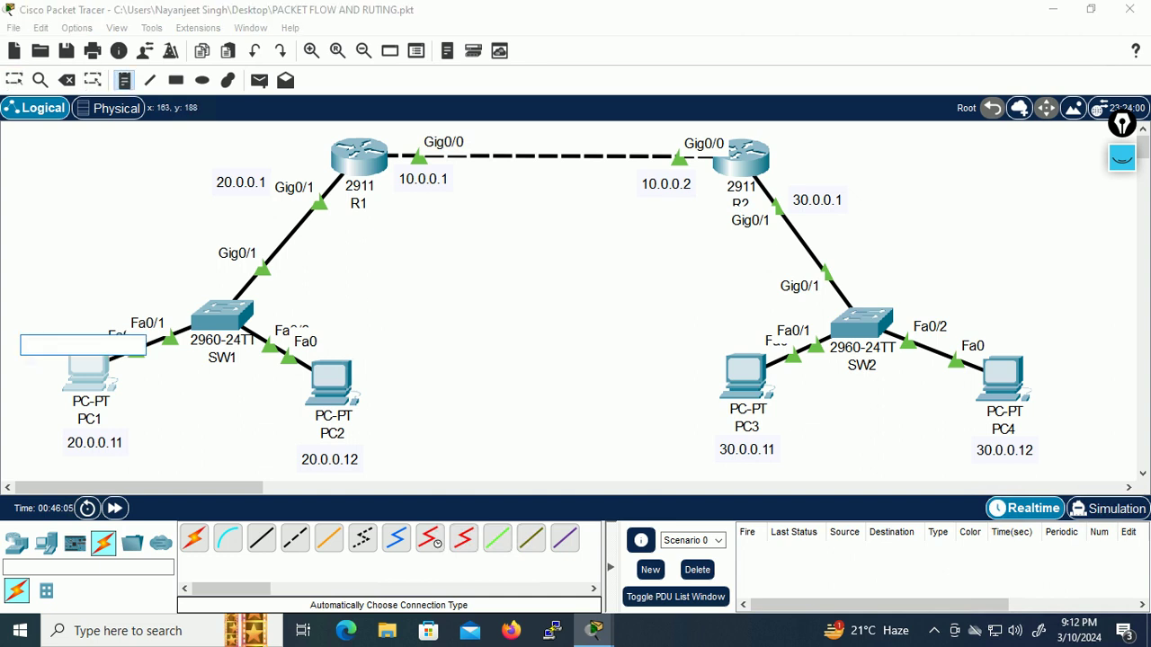
pyautogui.hotkey('ctrl', 'v')
pyautogui.press('Escape')
pyautogui.moveTo(47, 351); pyautogui.dragTo(54, 331)
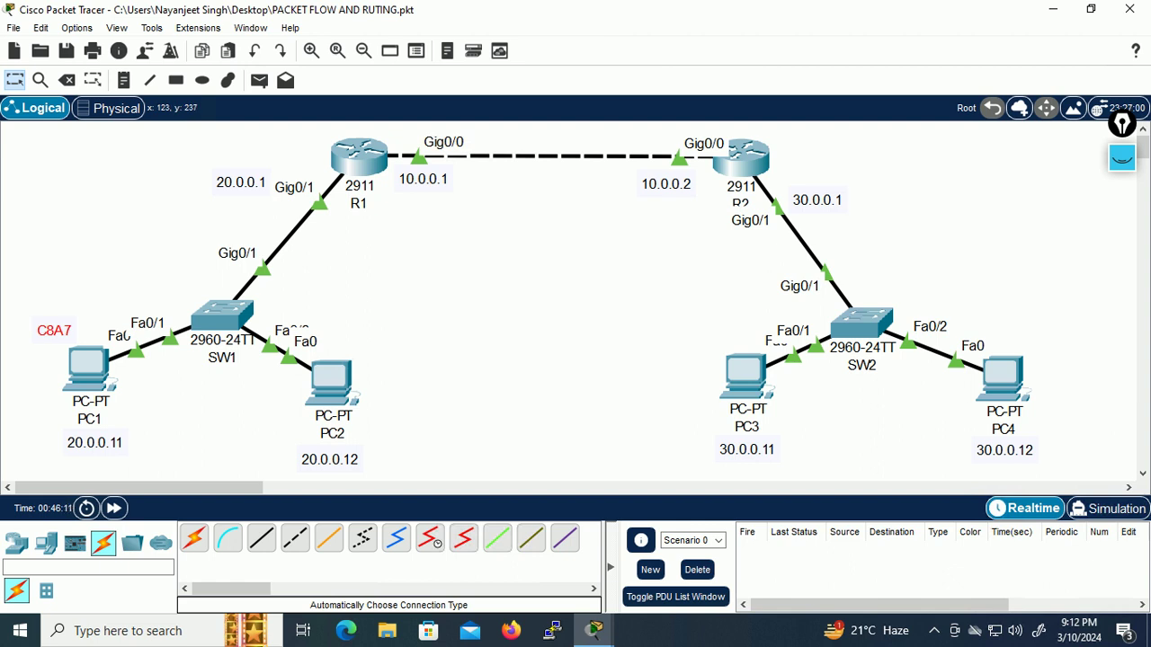
# Step: Open PC2's command prompt, run ipconfig /all and maximize its window
pyautogui.click(331, 382)
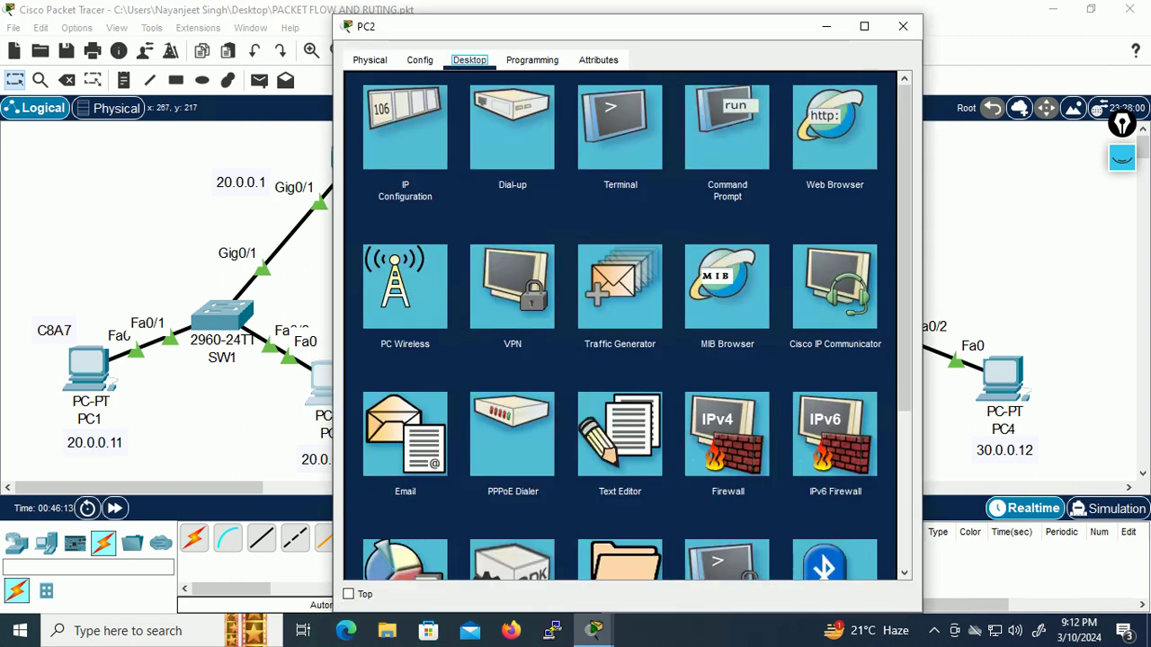
pyautogui.click(727, 125)
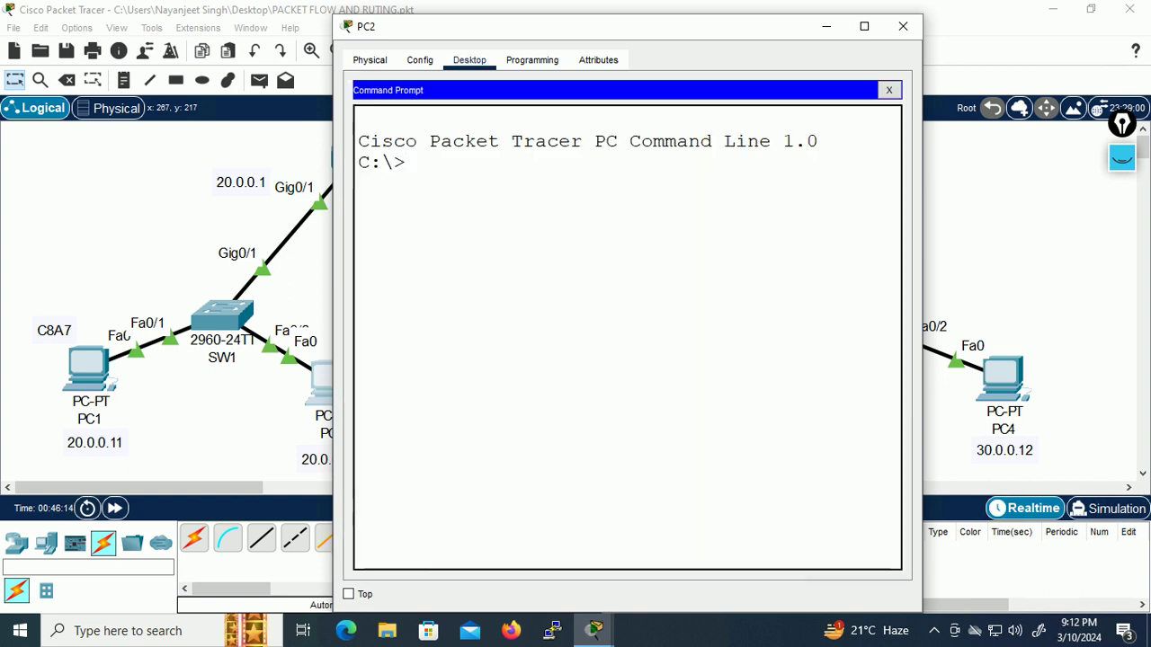
pyautogui.write('ipconfig /all')
pyautogui.press('Return')
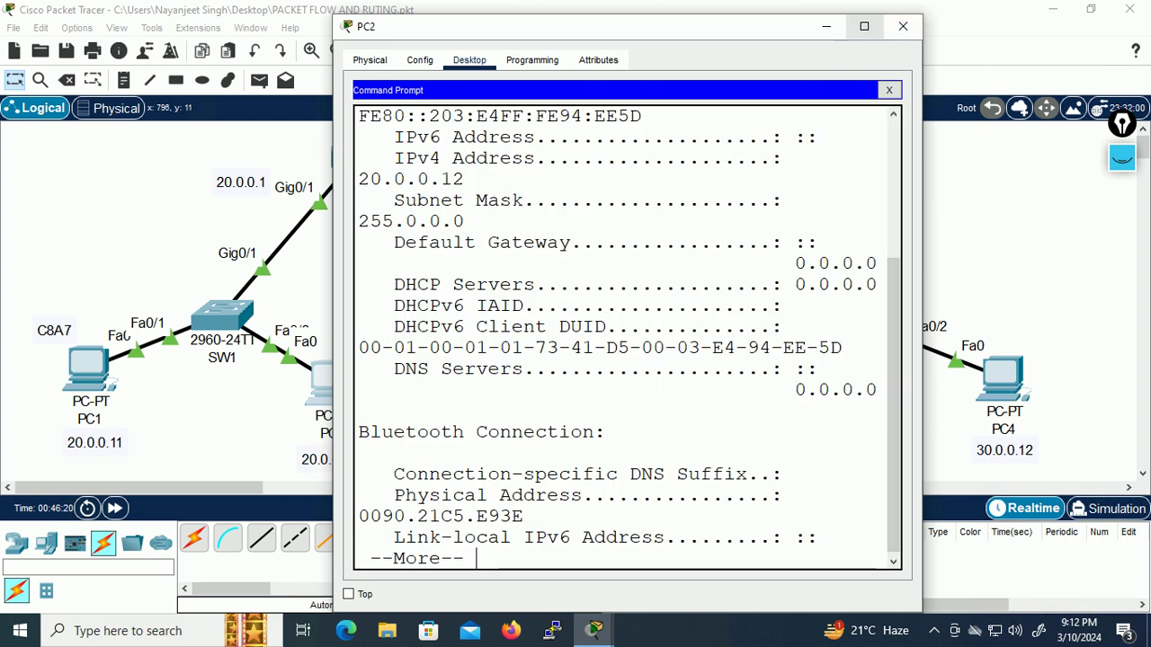
pyautogui.click(864, 26)
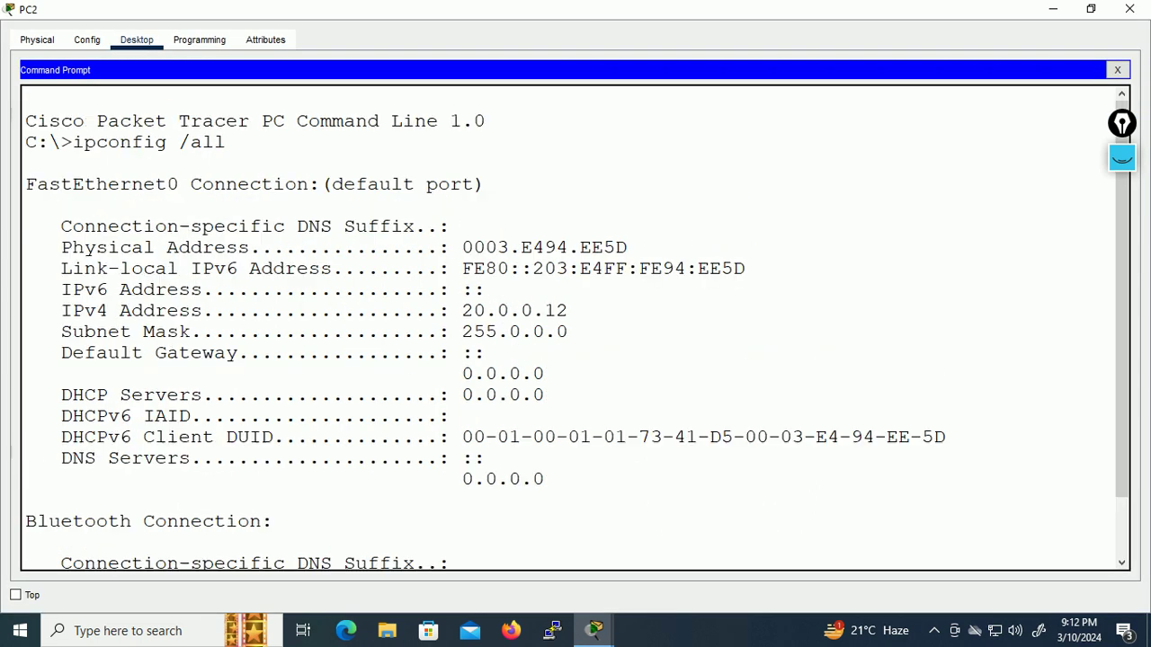
# Step: Locate the FastEthernet0 connection in PC2's ipconfig output and copy its physical address
pyautogui.moveTo(73, 177); pyautogui.dragTo(274, 176)
pyautogui.click(486, 219)
pyautogui.moveTo(450, 176); pyautogui.dragTo(628, 176)
pyautogui.click(651, 198)
pyautogui.rightClick(615, 182)
pyautogui.click(646, 190)
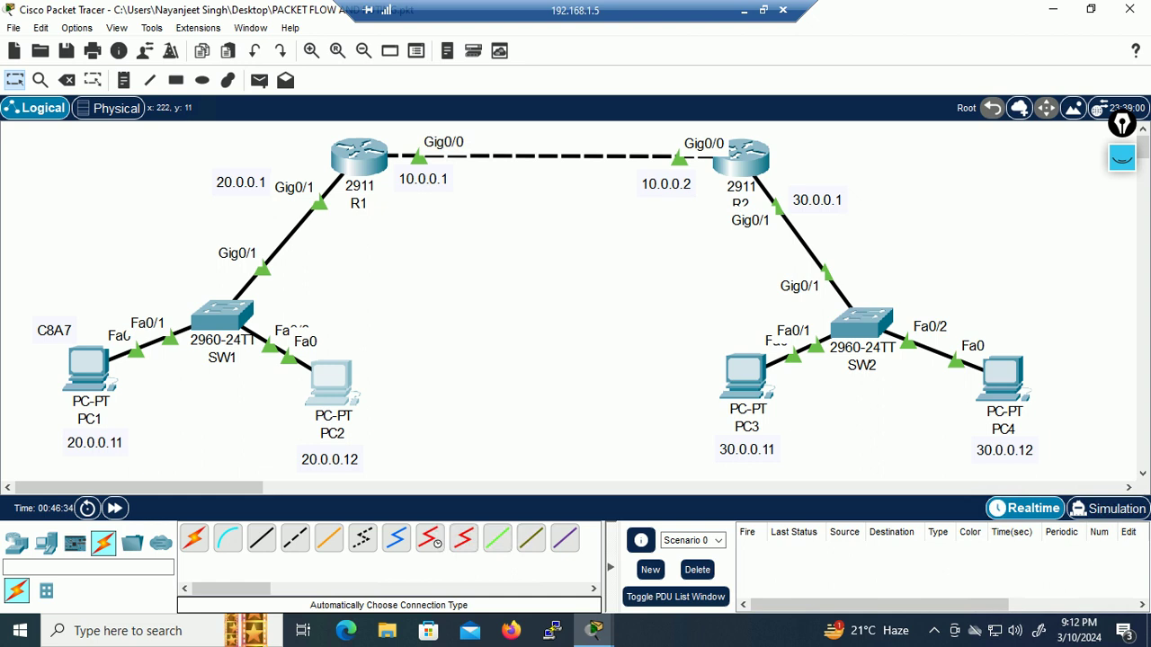
# Step: Place the physical address ending EE5D as a note just beside PC2
pyautogui.click(123, 80)
pyautogui.click(371, 383)
pyautogui.write('EE5D')
pyautogui.press('Escape')
pyautogui.moveTo(396, 399); pyautogui.dragTo(378, 361)
pyautogui.moveTo(36, 304); pyautogui.dragTo(64, 352)
pyautogui.press('Escape')
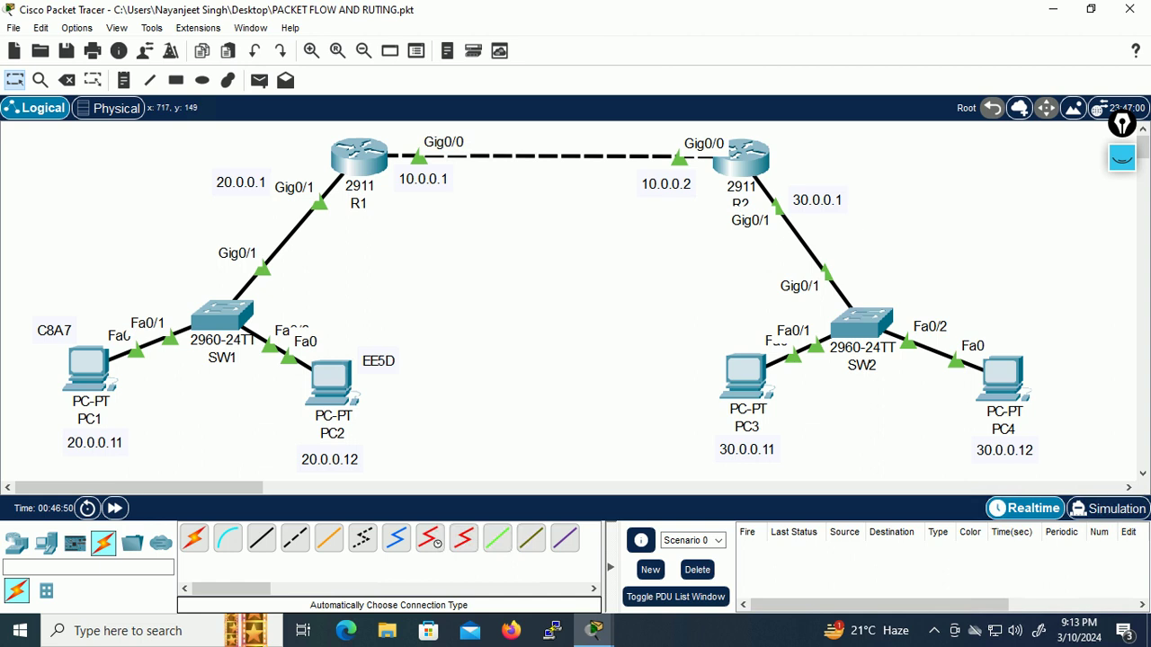
# Step: Circle the Simulation mode control with the annotation pen, then hide the annotations
pyautogui.click(1122, 158)
pyautogui.click(1121, 208)
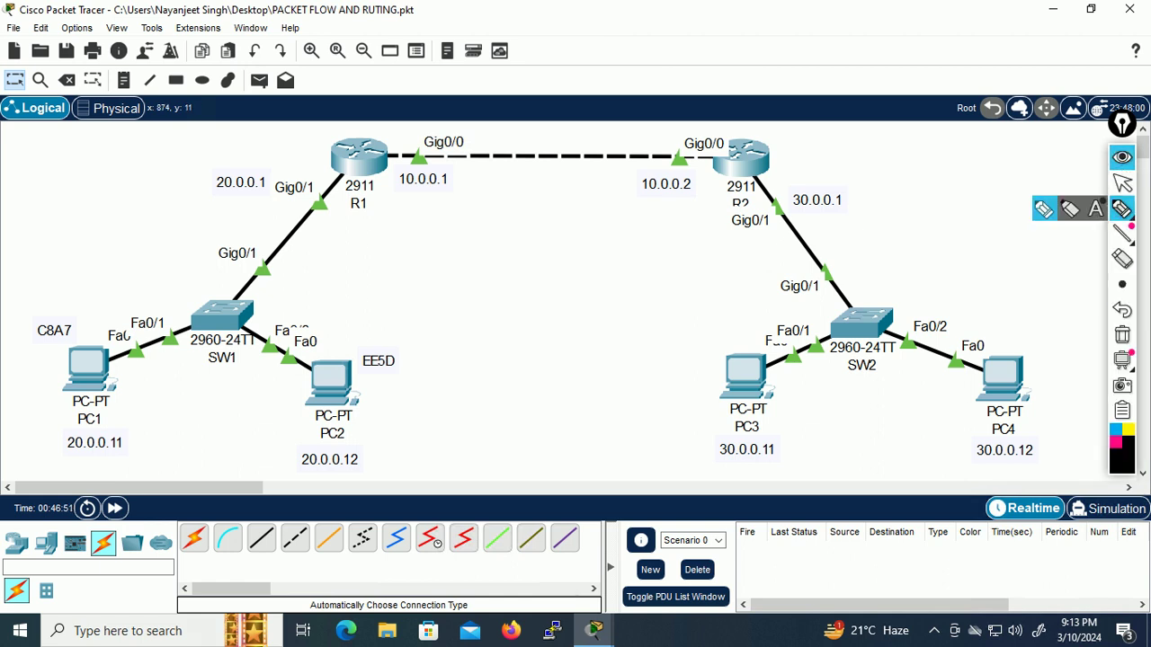
pyautogui.moveTo(1111, 484)
pyautogui.mouseDown()
pyautogui.moveTo(1144, 504)
pyautogui.moveTo(1070, 539)
pyautogui.moveTo(1085, 504)
pyautogui.mouseUp()
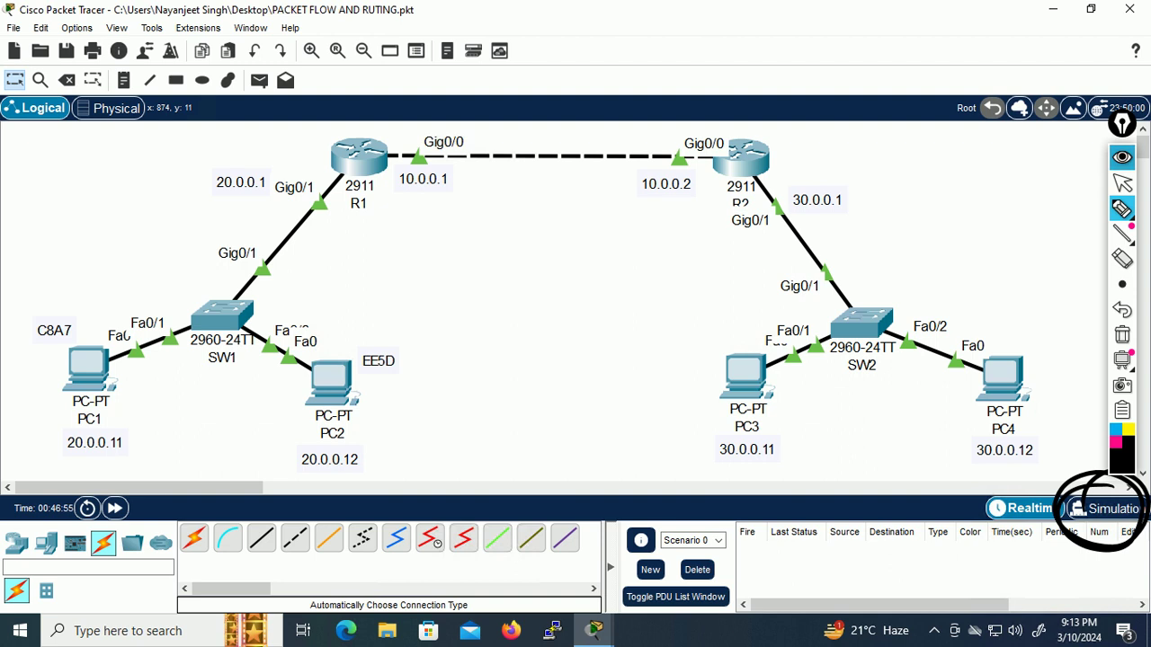
pyautogui.click(1121, 158)
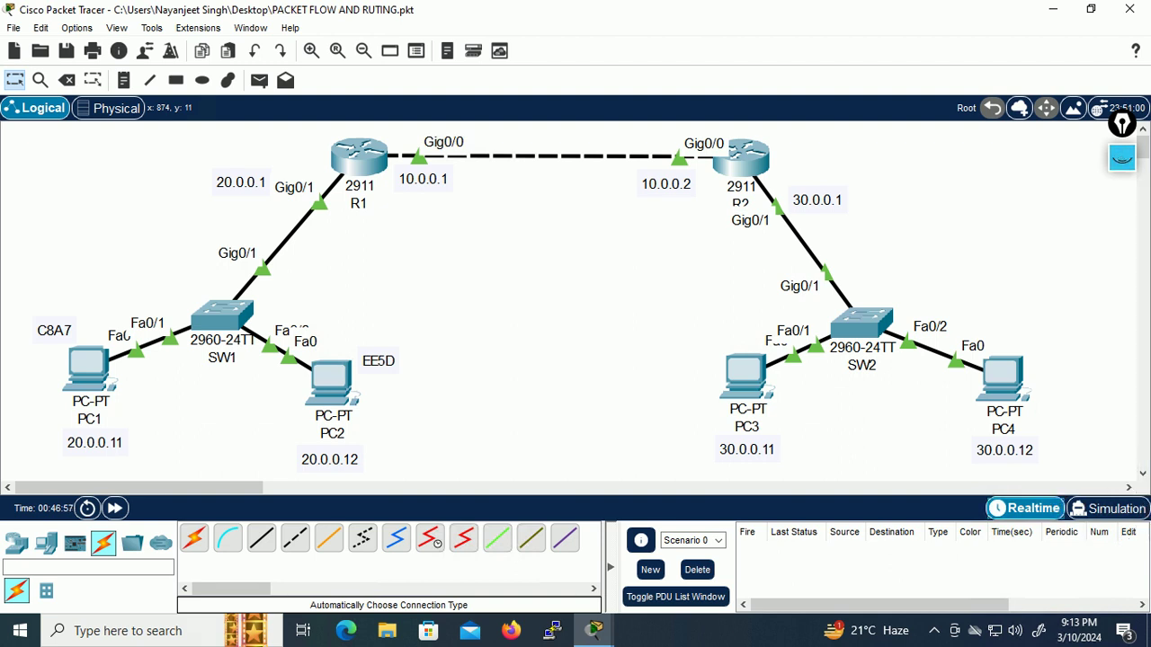
# Step: Alternate between simulation and realtime modes to demonstrate them, finishing in simulation mode
pyautogui.click(1110, 509)
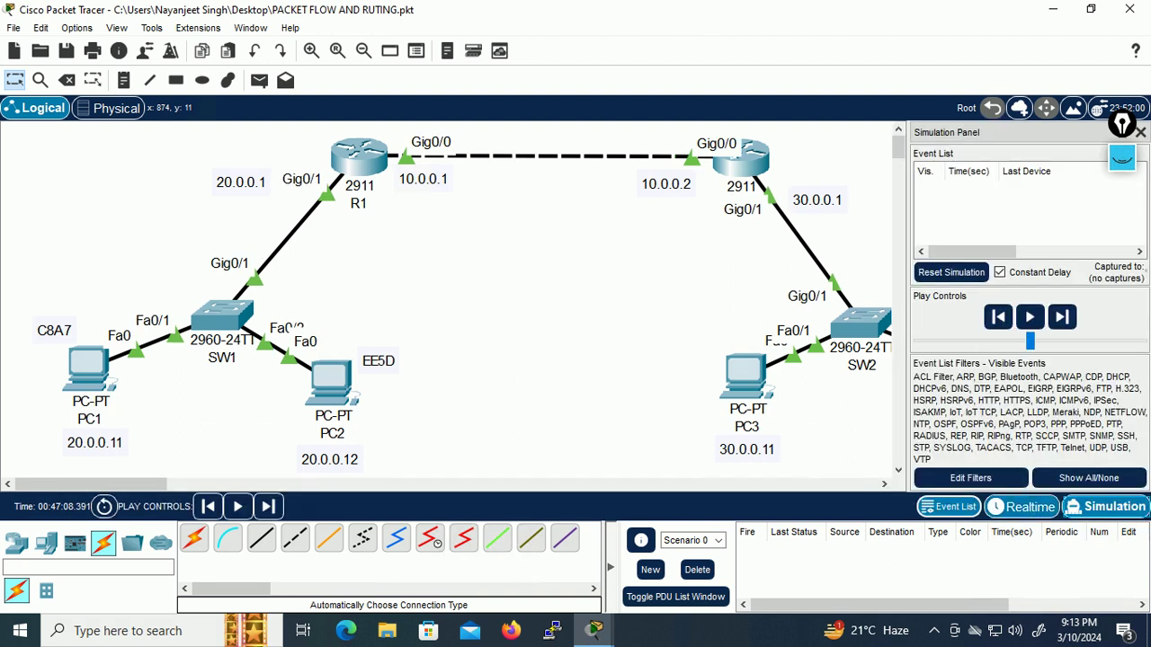
pyautogui.click(1025, 508)
pyautogui.click(1111, 508)
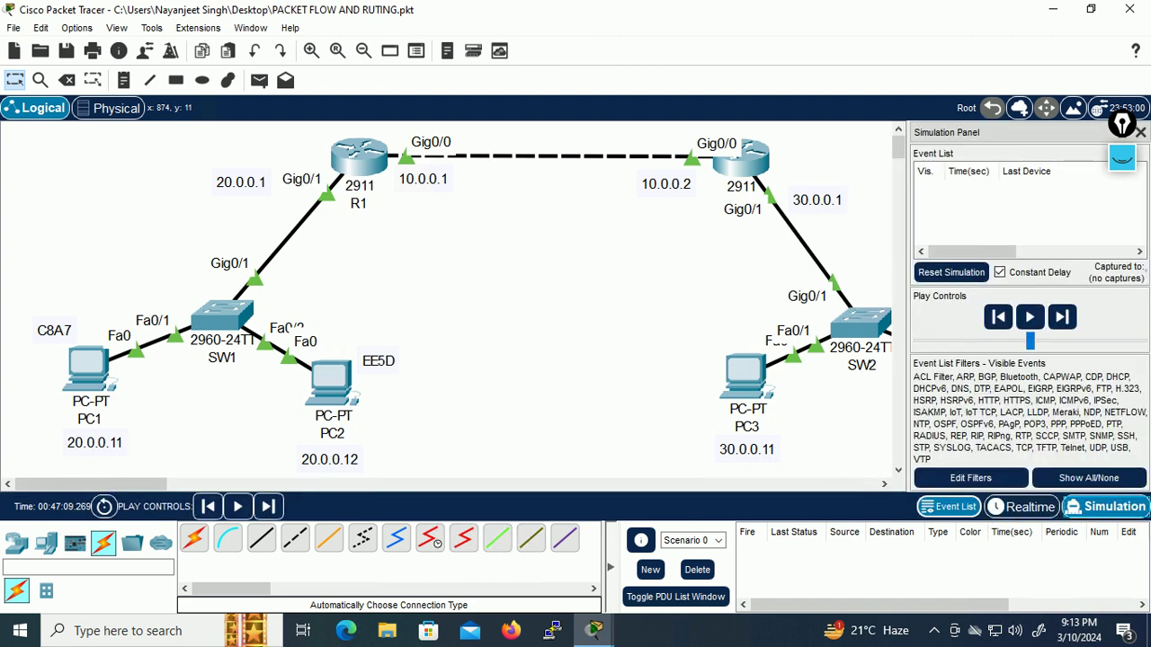
pyautogui.click(1025, 508)
pyautogui.click(1110, 508)
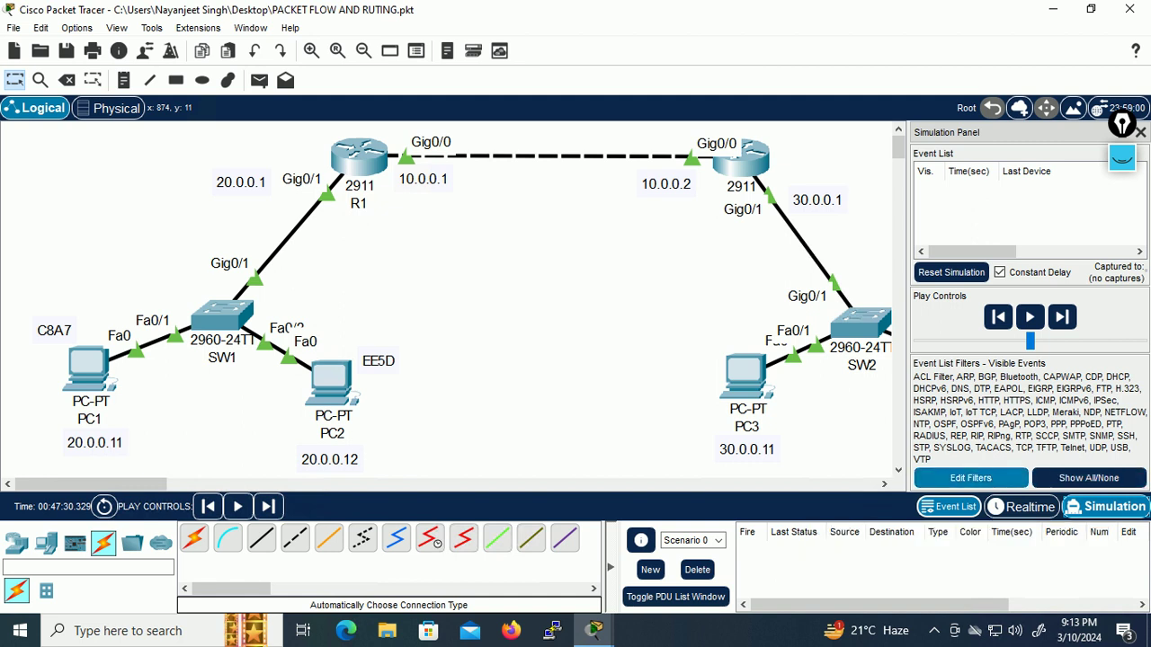
# Step: Exclude ARP from the IPv4 simulation event filters and close the Simulation Panel
pyautogui.click(970, 477)
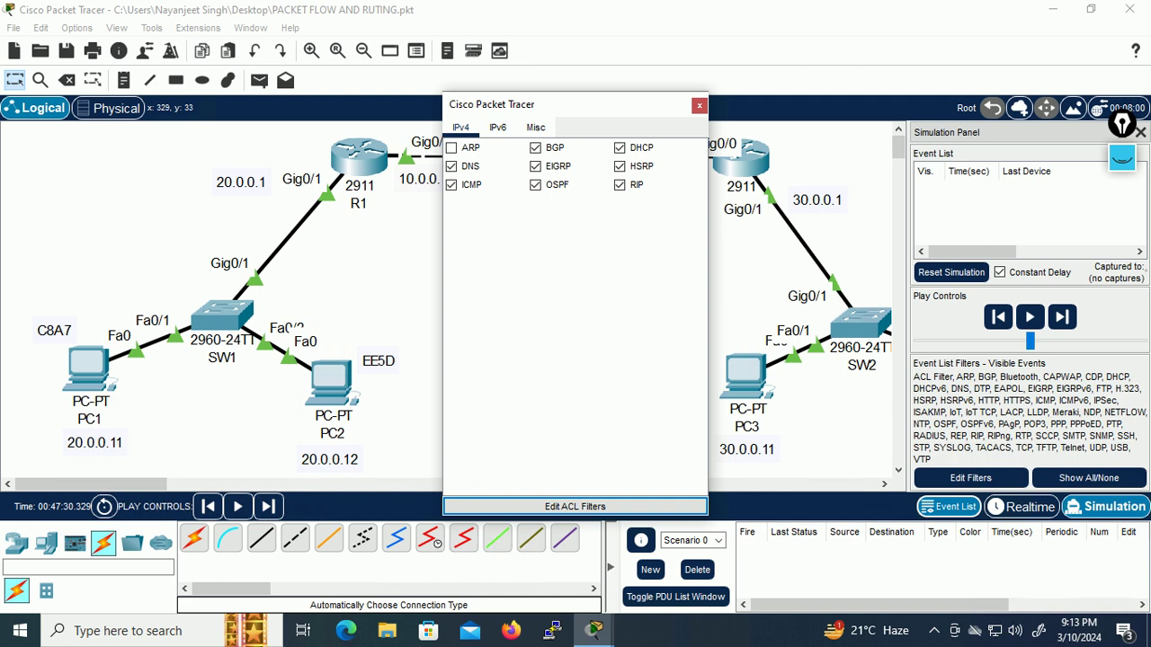
pyautogui.click(699, 105)
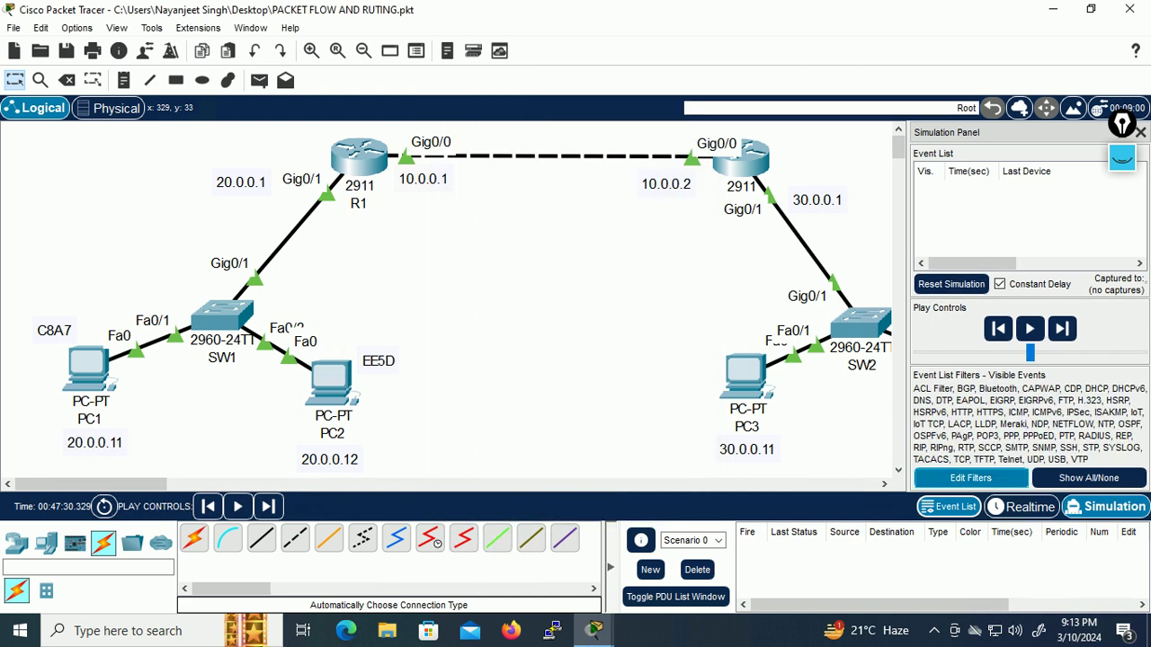
pyautogui.click(1140, 133)
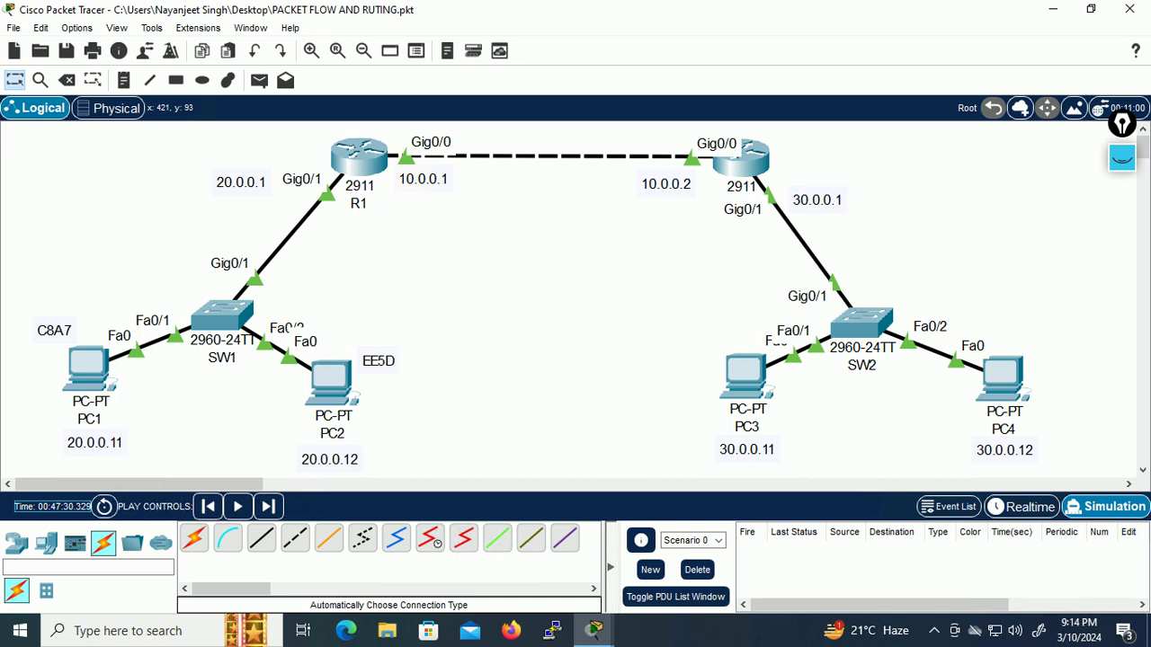
# Step: Go back to realtime, re-enter simulation mode and check the IPv4 event filters before closing the Simulation Panel
pyautogui.click(1021, 506)
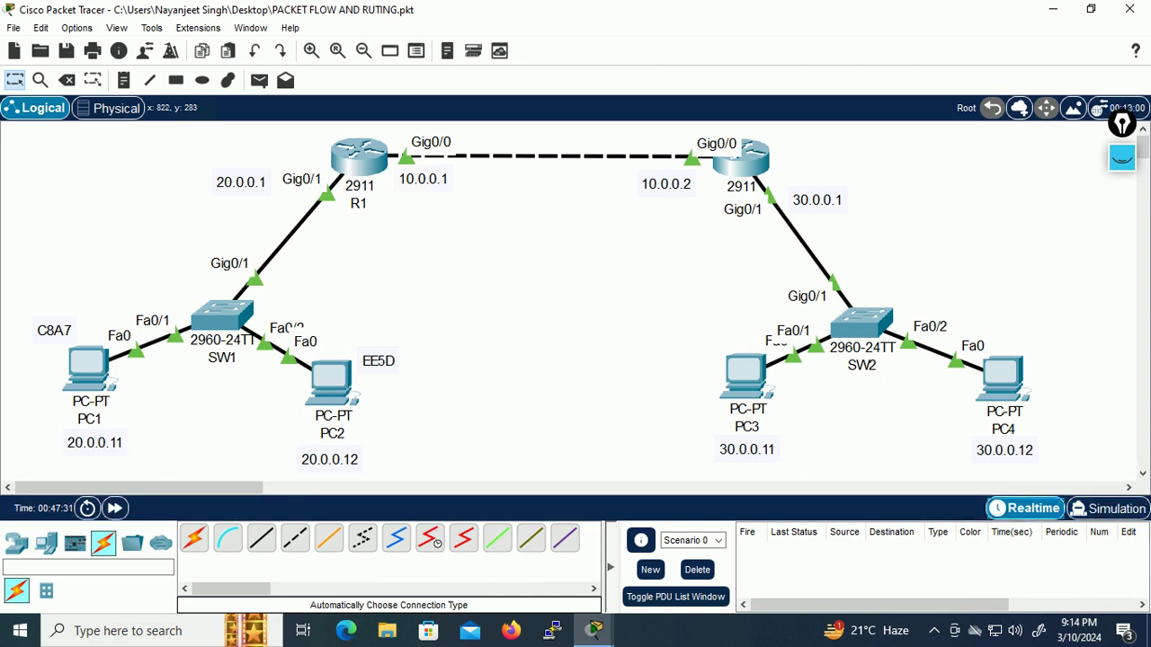
pyautogui.hotkey('shift', 's')
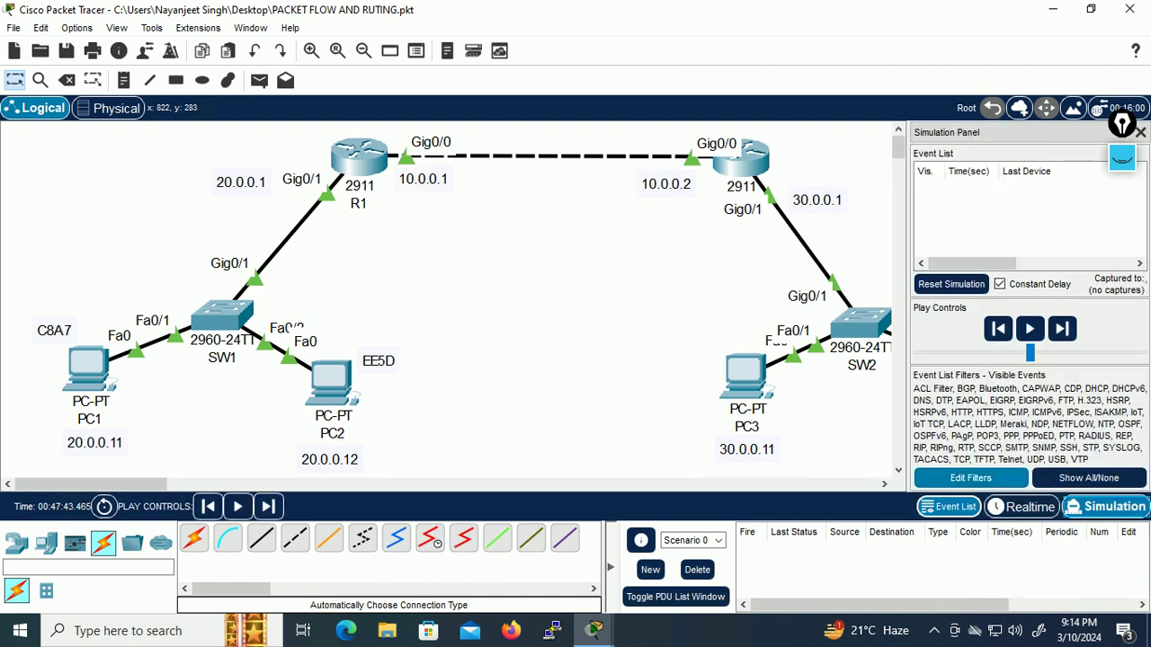
pyautogui.click(970, 477)
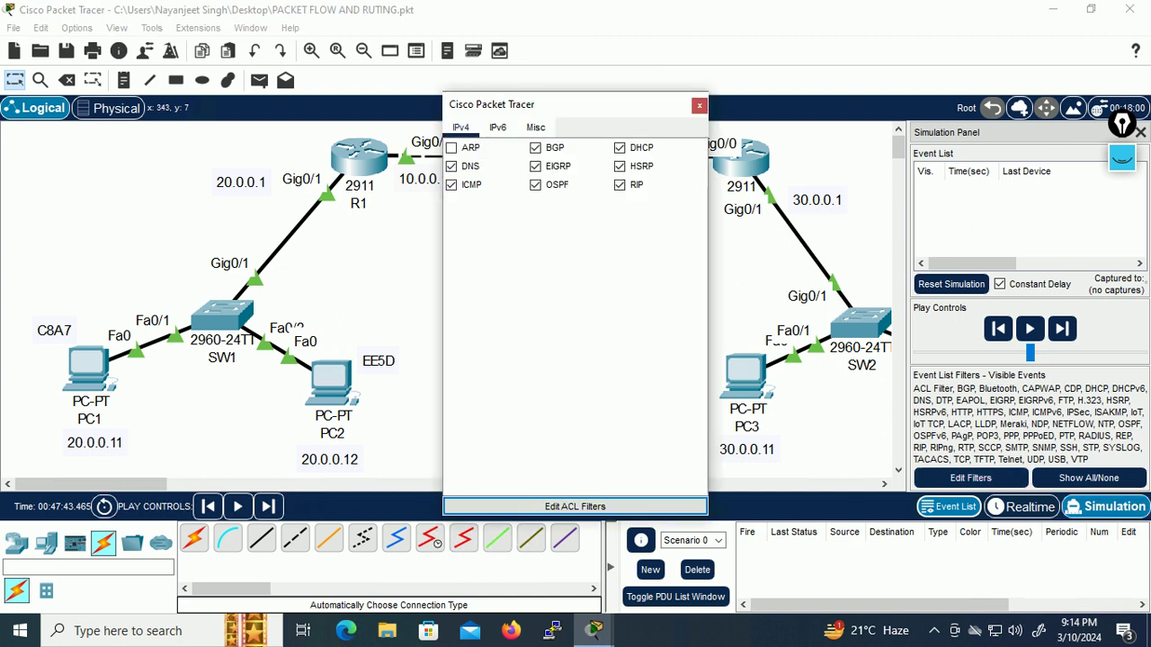
pyautogui.click(699, 106)
pyautogui.click(1140, 133)
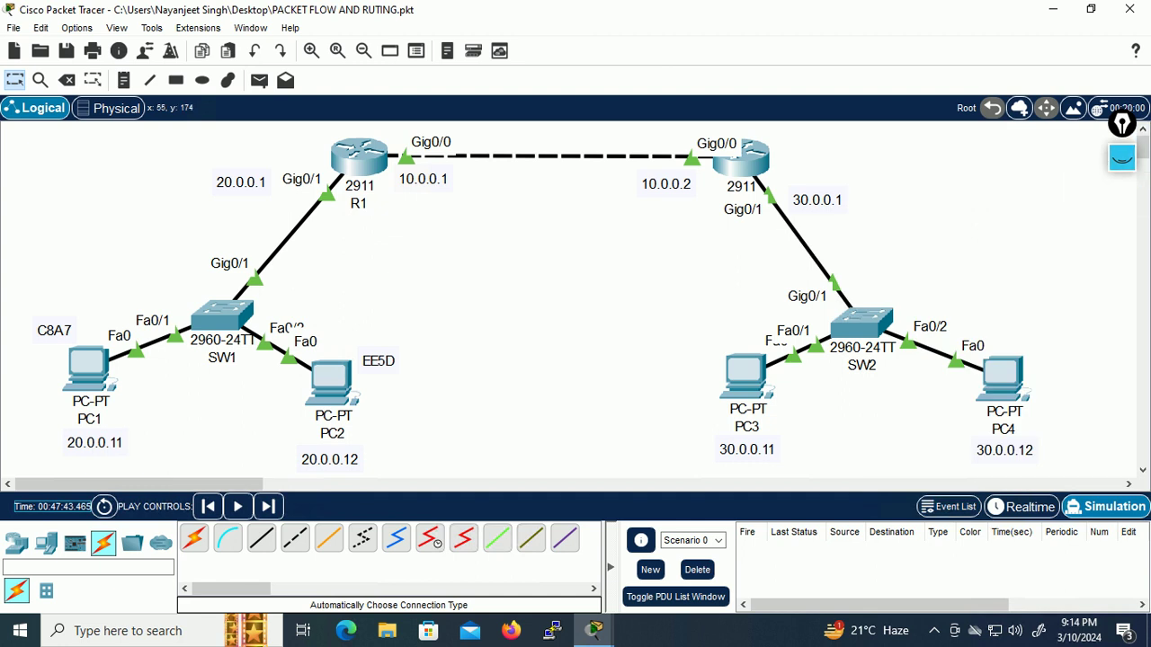
# Step: Reopen PC1's command prompt, widen its window and page past the remaining ipconfig output to fresh prompt lines
pyautogui.click(88, 365)
pyautogui.moveTo(794, 279); pyautogui.dragTo(1047, 278)
pyautogui.click(690, 198)
pyautogui.press('Return')
pyautogui.press('Return')
pyautogui.press('Return')
pyautogui.press('Return')
pyautogui.press('Return')
pyautogui.press('Return')
pyautogui.press('Return')
pyautogui.press('Return')
pyautogui.press('Return')
pyautogui.press('Return')
pyautogui.press('Return')
pyautogui.press('Return')
pyautogui.press('Return')
pyautogui.press('Return')
pyautogui.press('Return')
pyautogui.press('Return')
pyautogui.press('Return')
pyautogui.press('Return')
pyautogui.press('Return')
pyautogui.press('Return')
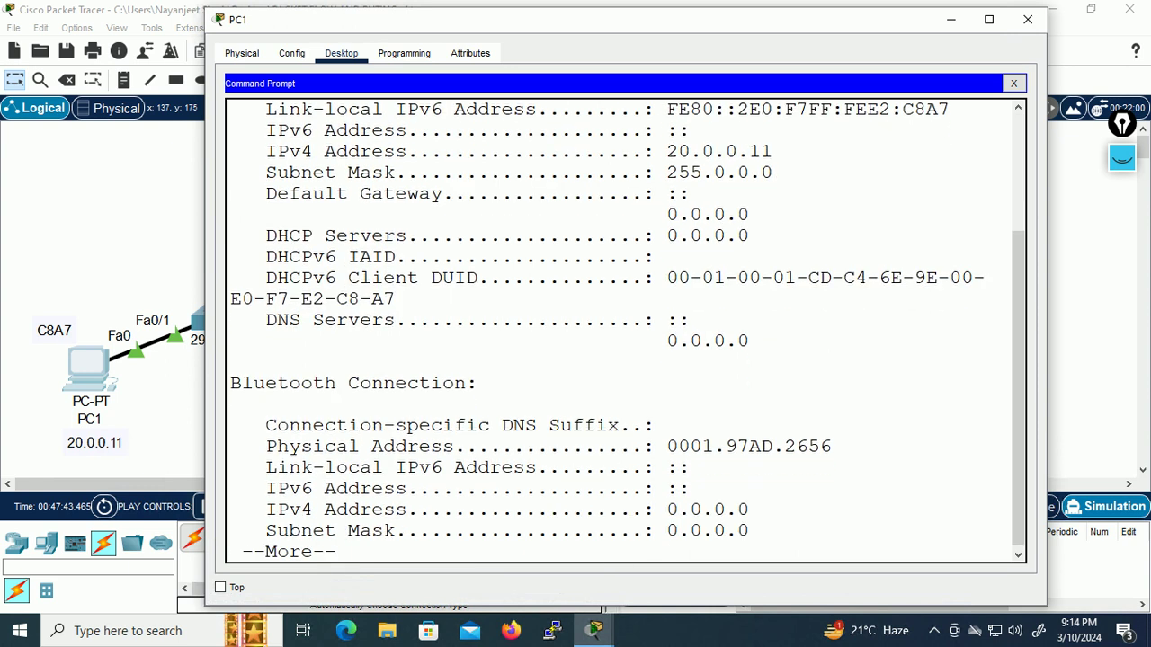
pyautogui.press('Return')
pyautogui.press('Return')
pyautogui.press('Return')
pyautogui.press('Return')
pyautogui.press('Return')
pyautogui.press('Return')
pyautogui.press('Return')
pyautogui.press('Return')
pyautogui.press('Return')
pyautogui.press('Return')
# Step: Ping 20.0.0.12 from PC1 in simulation mode and minimize its window
pyautogui.write('ping')
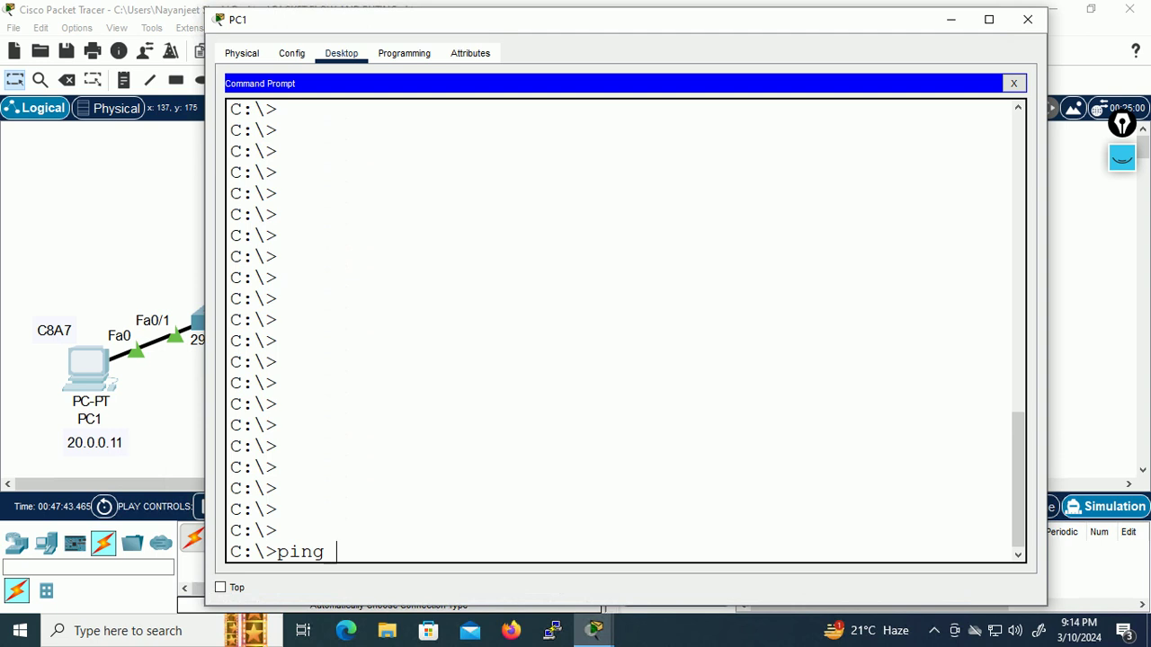
pyautogui.write('20.0.0.12')
pyautogui.press('Return')
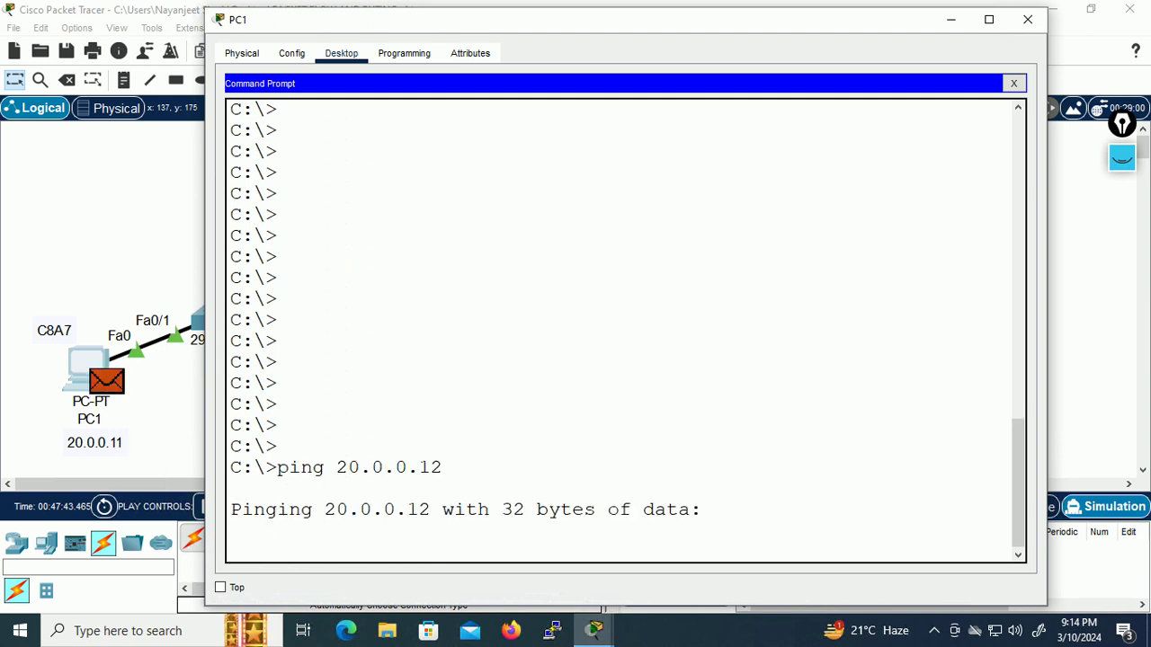
pyautogui.click(951, 19)
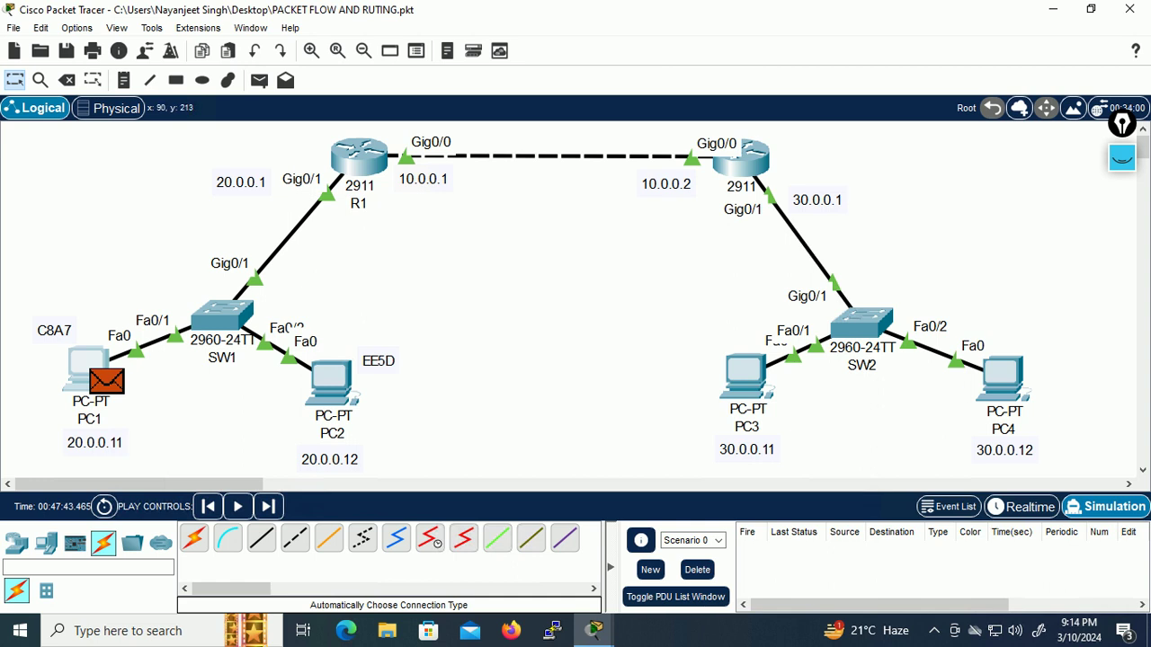
# Step: Open the PDU information for the packet at PC1, box Outbound PDU Details with the annotation pen and hide the annotations
pyautogui.moveTo(114, 387)
pyautogui.click(106, 381)
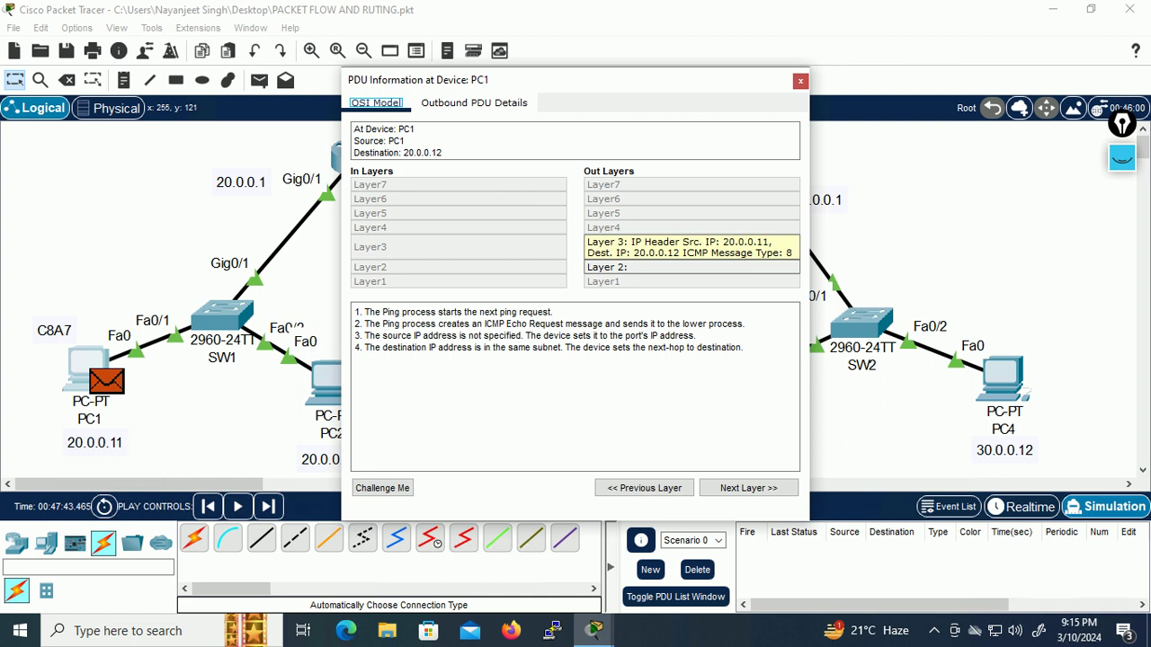
pyautogui.click(1122, 157)
pyautogui.click(1122, 208)
pyautogui.click(1122, 182)
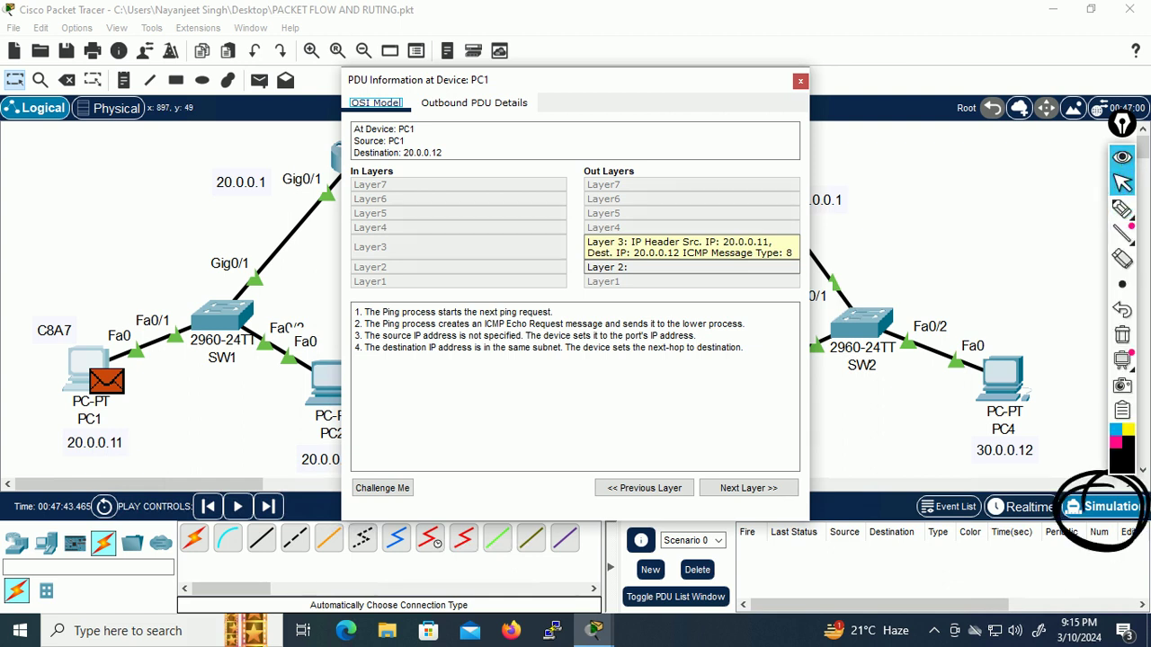
pyautogui.click(1123, 209)
pyautogui.moveTo(414, 91); pyautogui.dragTo(542, 91)
pyautogui.moveTo(416, 91)
pyautogui.mouseDown()
pyautogui.moveTo(417, 128)
pyautogui.moveTo(545, 128)
pyautogui.moveTo(546, 90)
pyautogui.mouseUp()
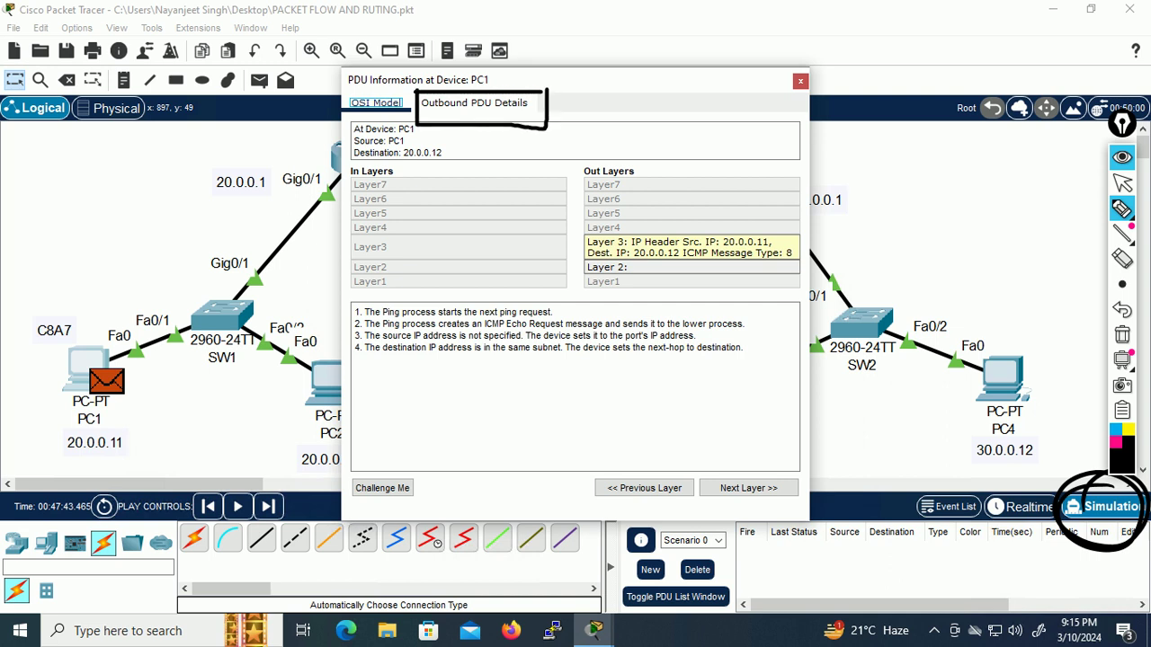
pyautogui.hotkey('ctrl', 'shift', '1')
pyautogui.hotkey('ctrl', 'shift', '1')
pyautogui.hotkey('ctrl', 'shift', '1')
# Step: Examine the packet's outbound PDU details in a widened window, highlighting the source IP field, and close it
pyautogui.click(474, 102)
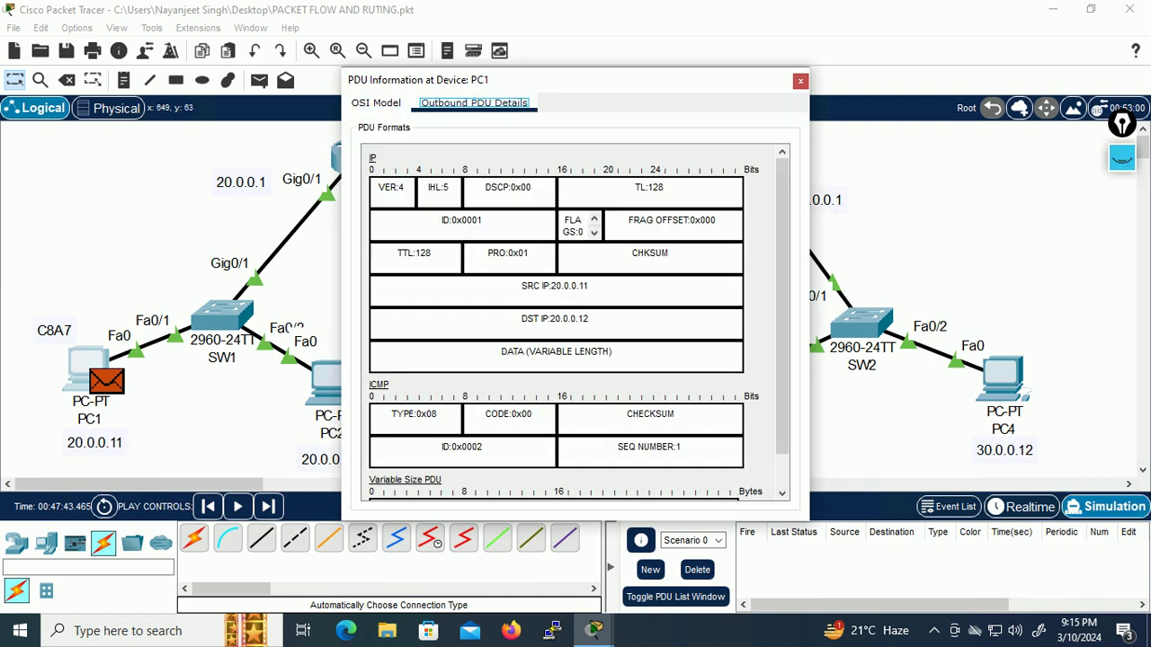
pyautogui.moveTo(809, 203); pyautogui.dragTo(1091, 202)
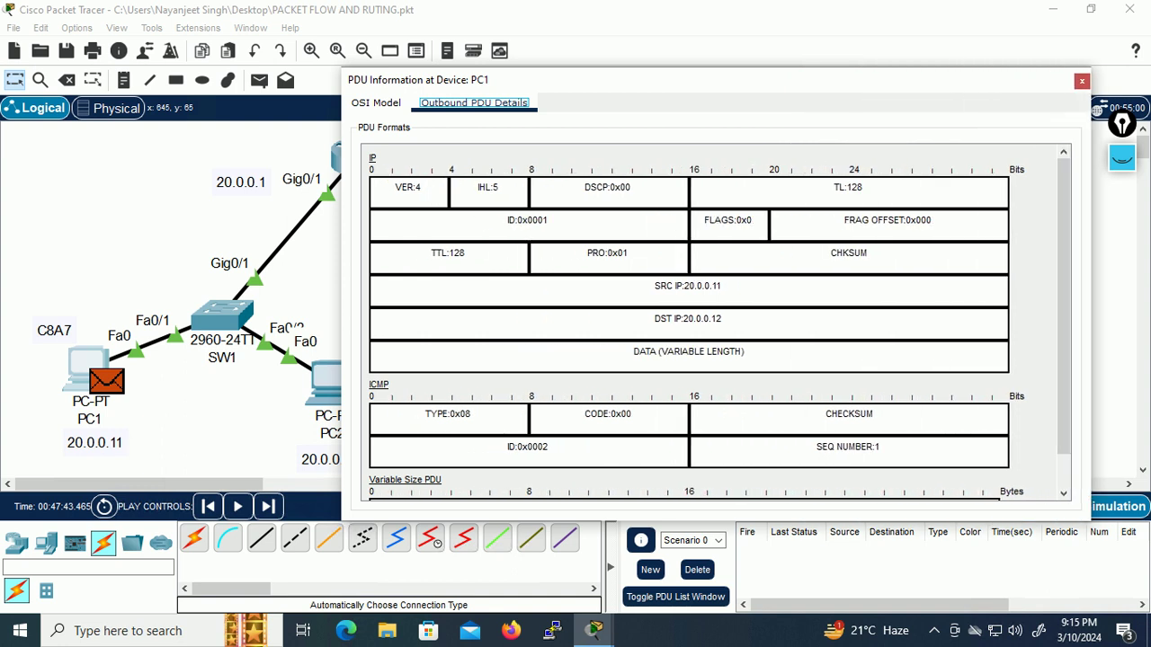
pyautogui.moveTo(655, 286); pyautogui.dragTo(724, 286)
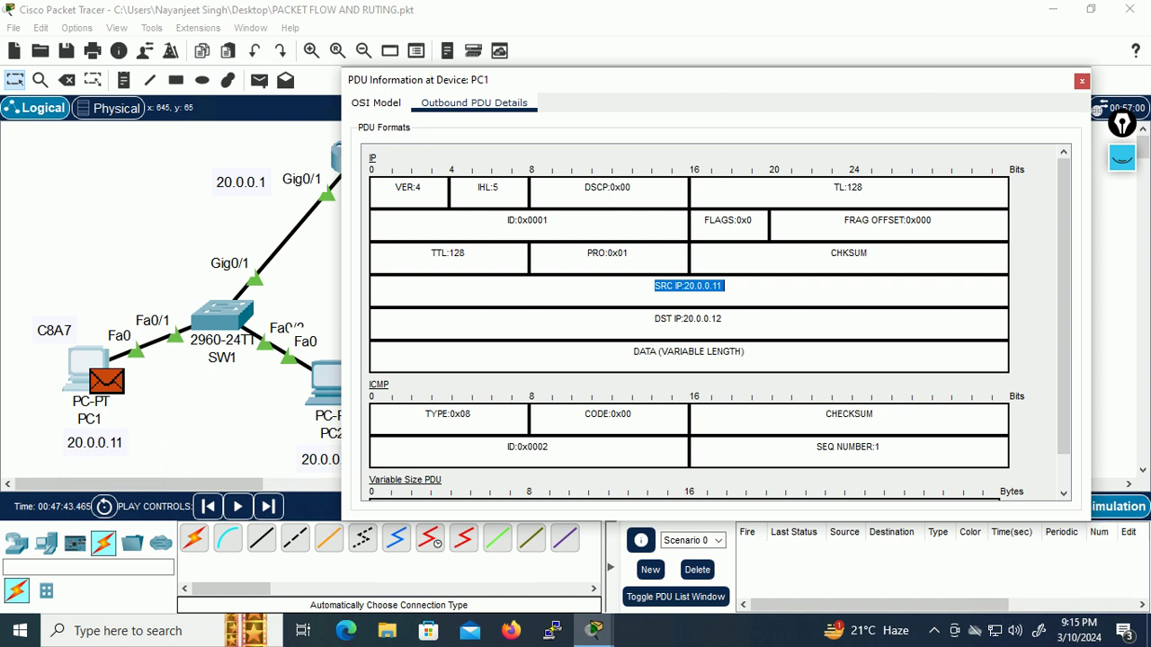
pyautogui.click(1081, 81)
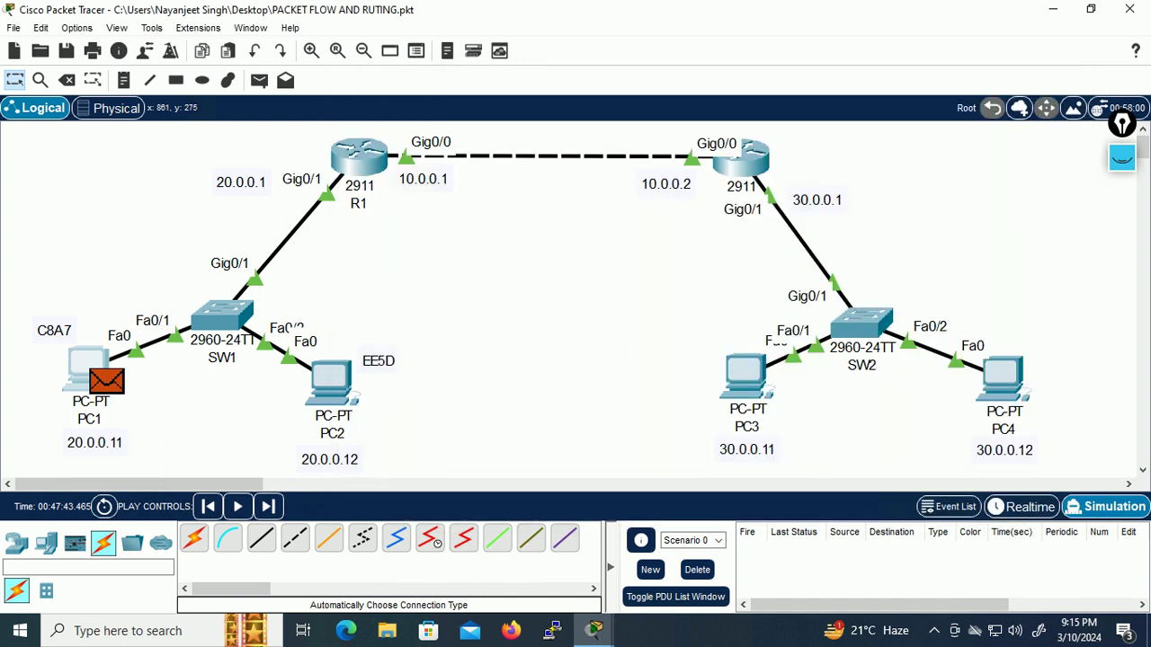
# Step: Return to realtime mode and interrupt the ping running in PC1's command prompt
pyautogui.click(1022, 507)
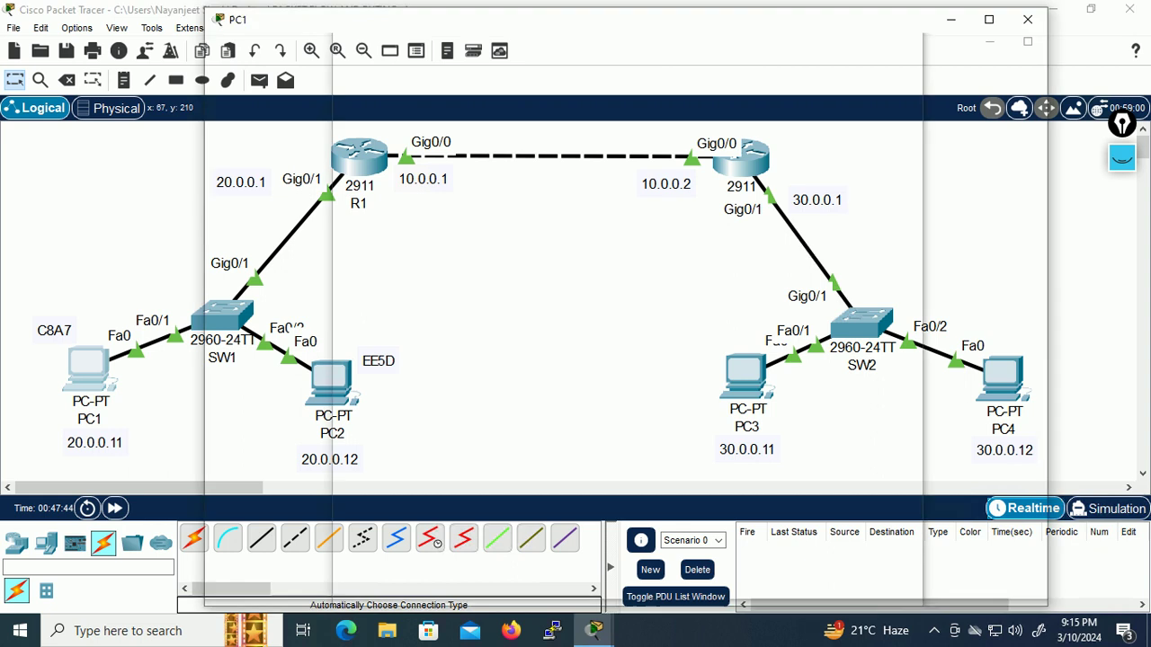
pyautogui.click(89, 369)
pyautogui.hotkey('ctrl', 'c')
pyautogui.press('Return')
pyautogui.press('Return')
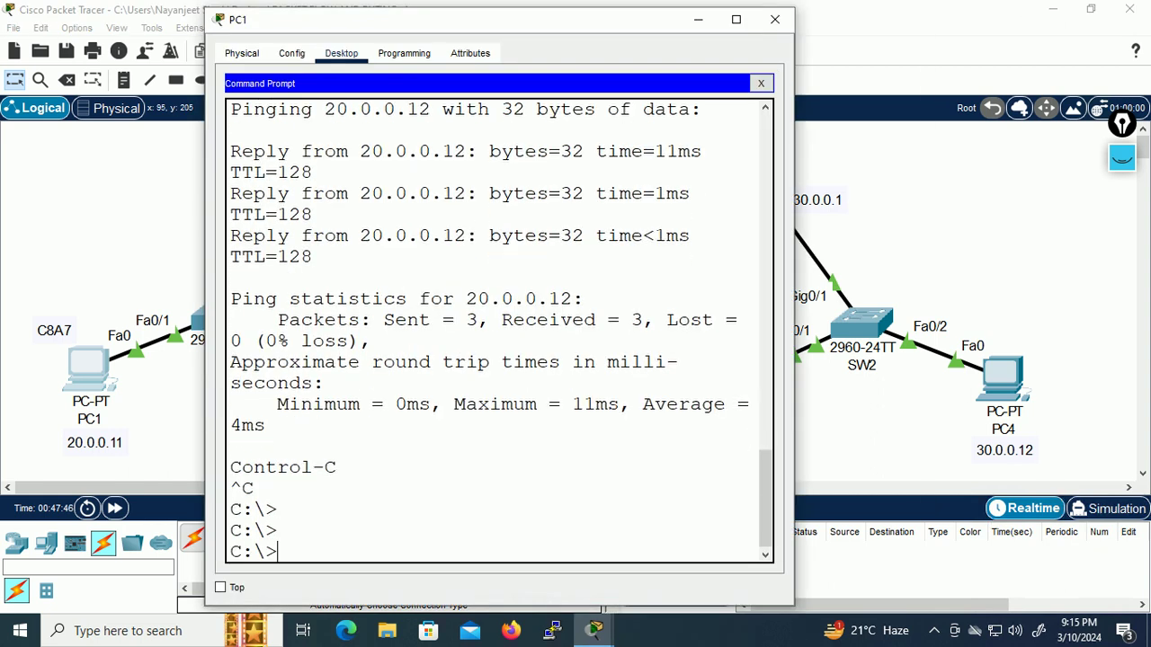
# Step: Move the ping output out of view in PC1's command prompt by adding blank prompt lines
pyautogui.press('Return')
pyautogui.press('Return')
pyautogui.press('Return')
pyautogui.press('Return')
pyautogui.press('Return')
pyautogui.press('Return')
pyautogui.press('Return')
pyautogui.press('Return')
pyautogui.press('Return')
pyautogui.press('Return')
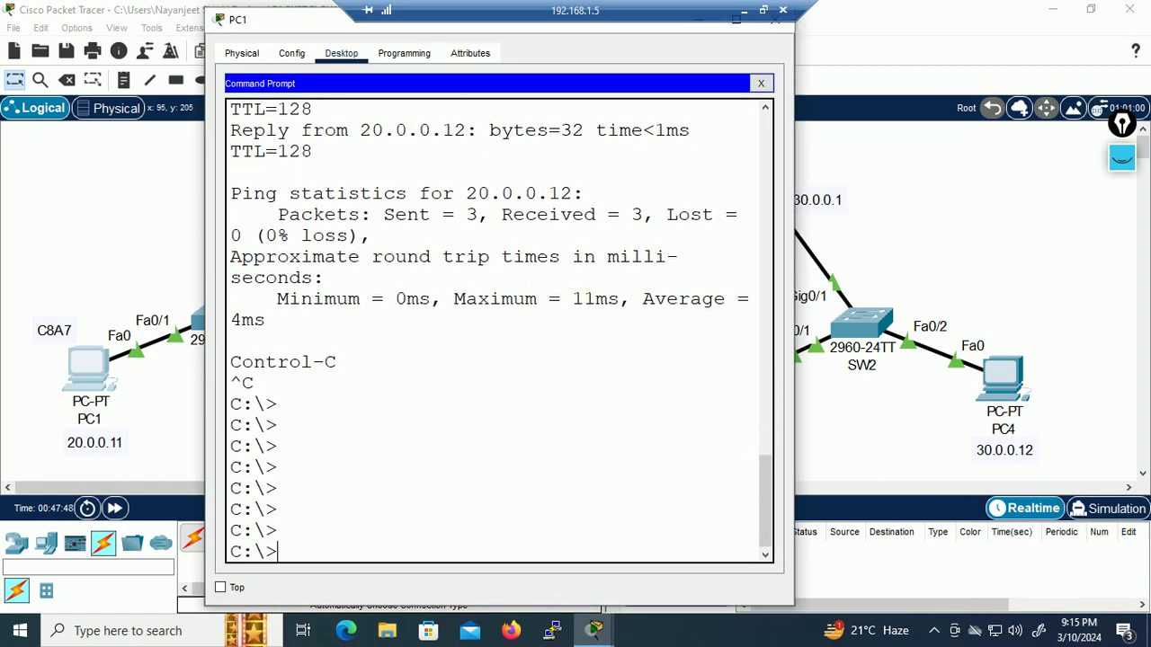
pyautogui.press('Return')
pyautogui.press('Return')
pyautogui.press('Return')
pyautogui.press('Return')
pyautogui.press('Return')
pyautogui.press('Return')
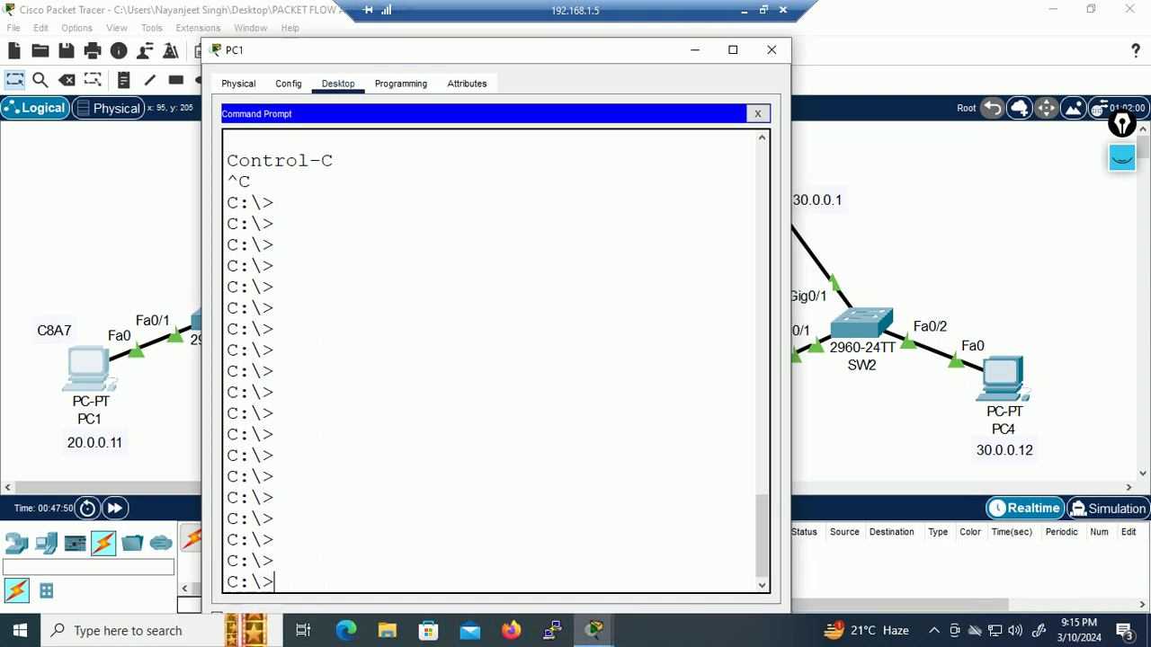
# Step: Minimize PC1's window, switch the network to Simulation mode and hide the simulation event list
pyautogui.click(691, 72)
pyautogui.click(1108, 508)
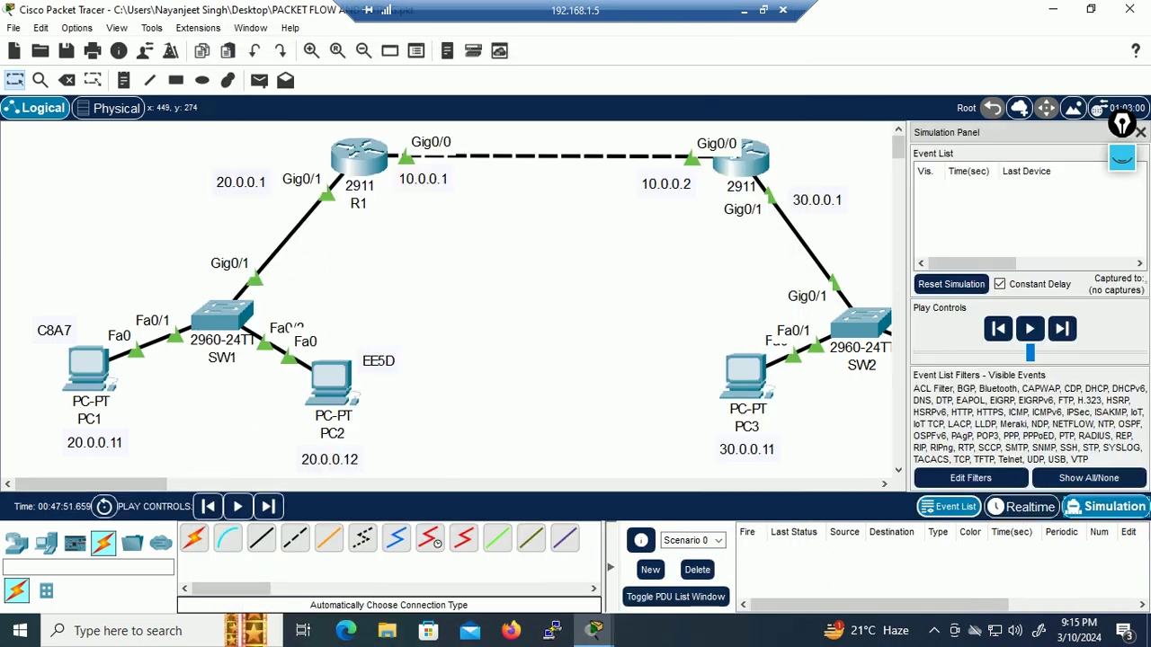
pyautogui.click(1140, 132)
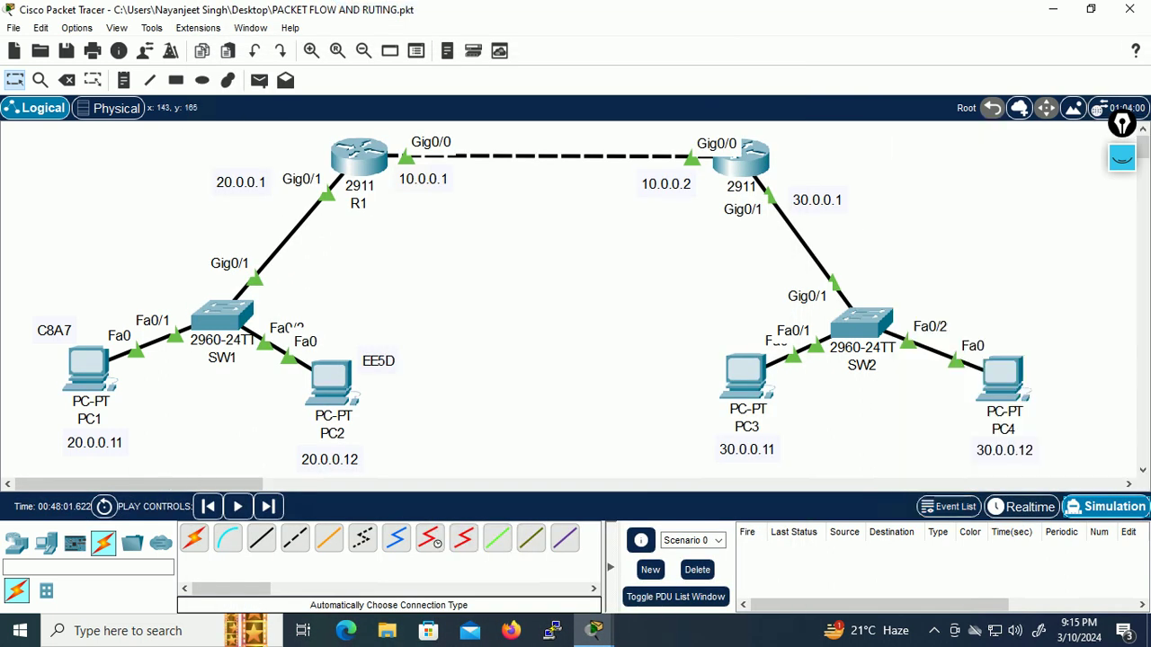
# Step: Ping 20.0.0.12 from PC1's command prompt
pyautogui.click(88, 369)
pyautogui.click(319, 326)
pyautogui.press('Return')
pyautogui.press('Return')
pyautogui.press('Return')
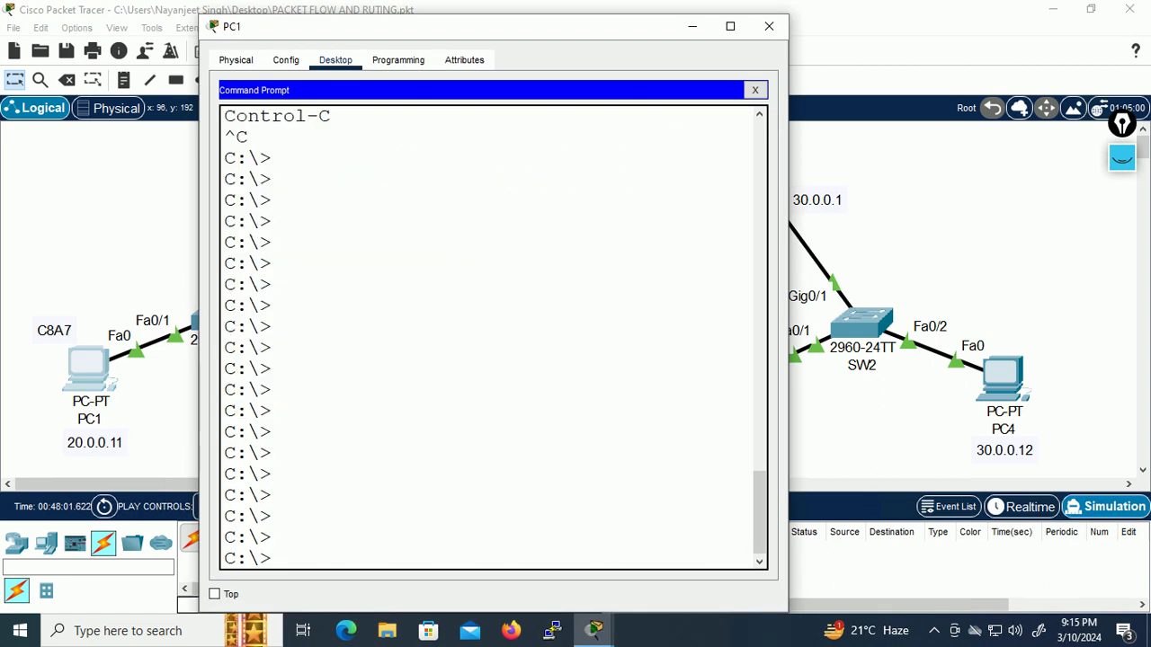
pyautogui.write('ping 20.0.0.12')
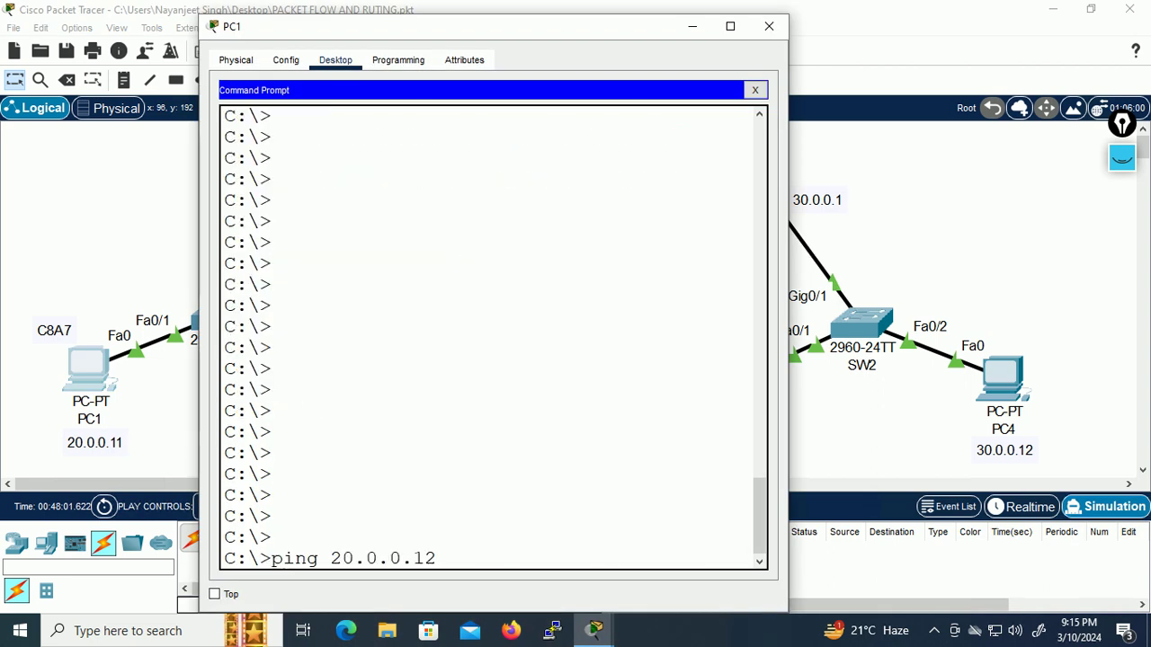
pyautogui.press('Return')
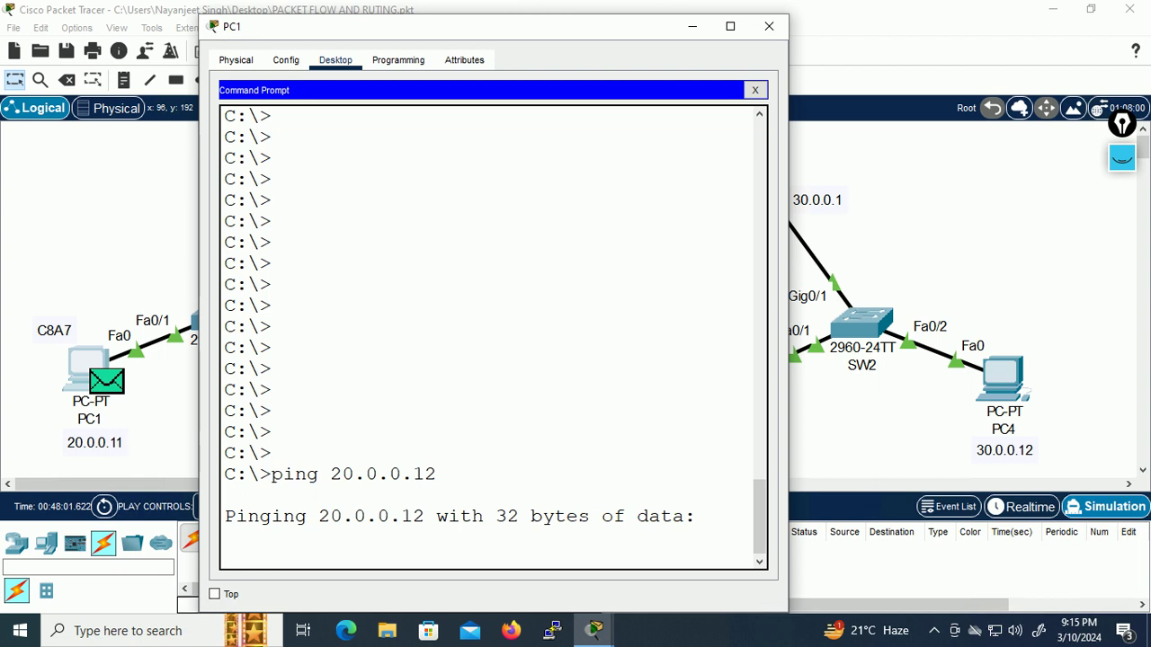
# Step: Minimize PC1's window and inspect the OSI model details of the packet waiting at PC1
pyautogui.click(693, 26)
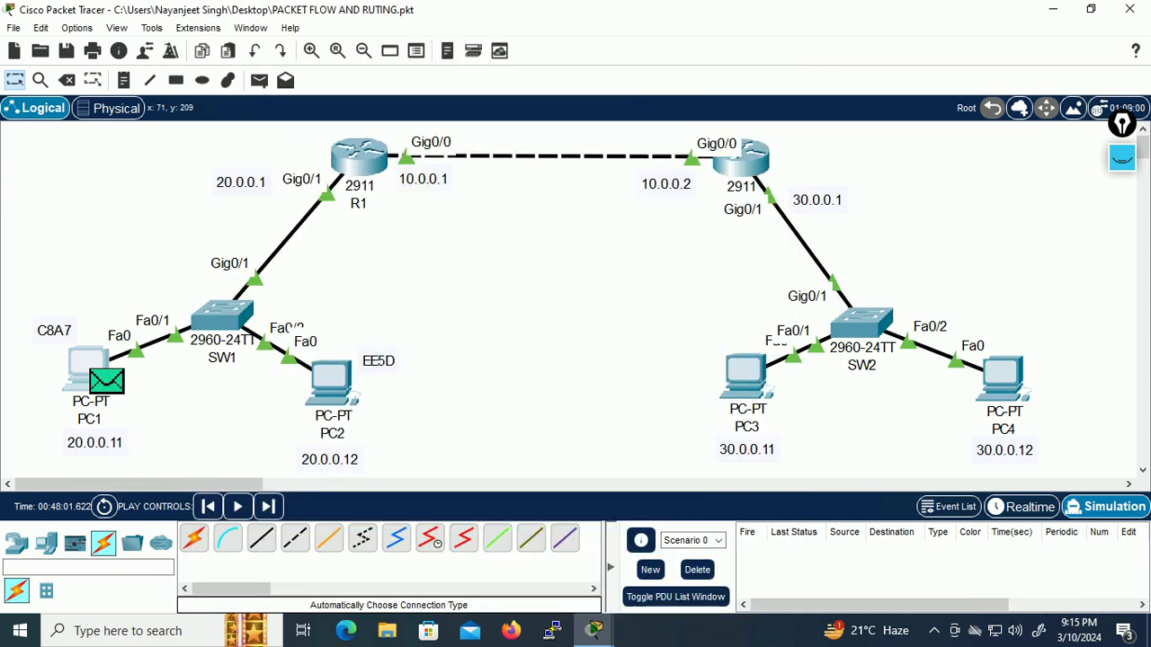
pyautogui.click(107, 381)
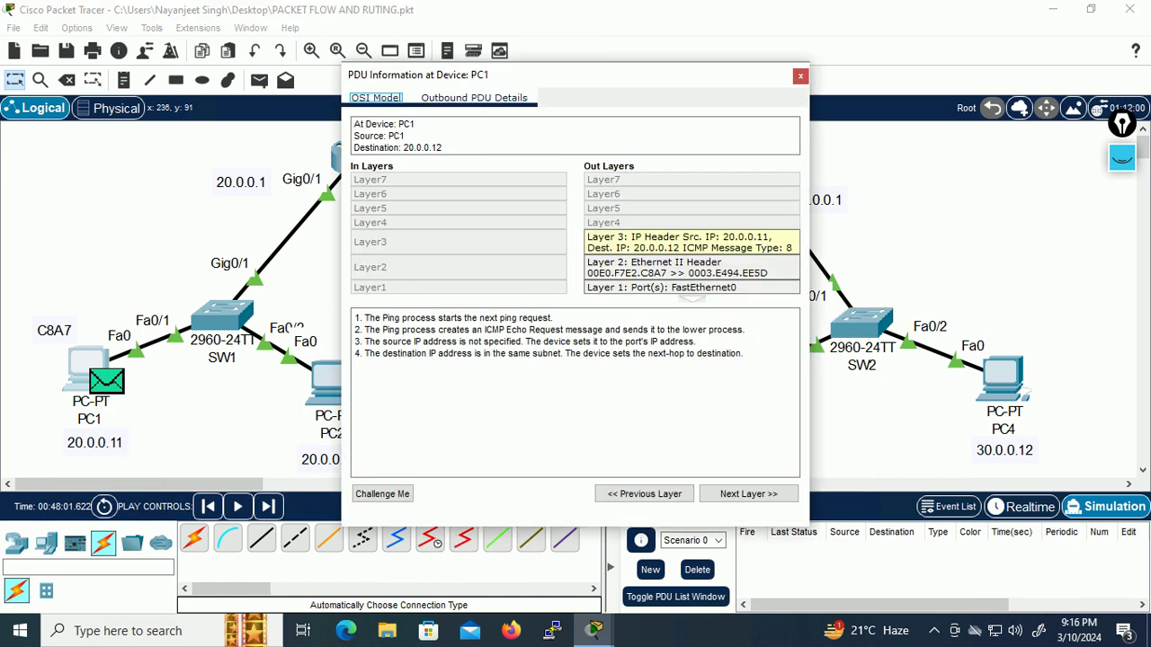
pyautogui.moveTo(501, 75); pyautogui.dragTo(411, 73)
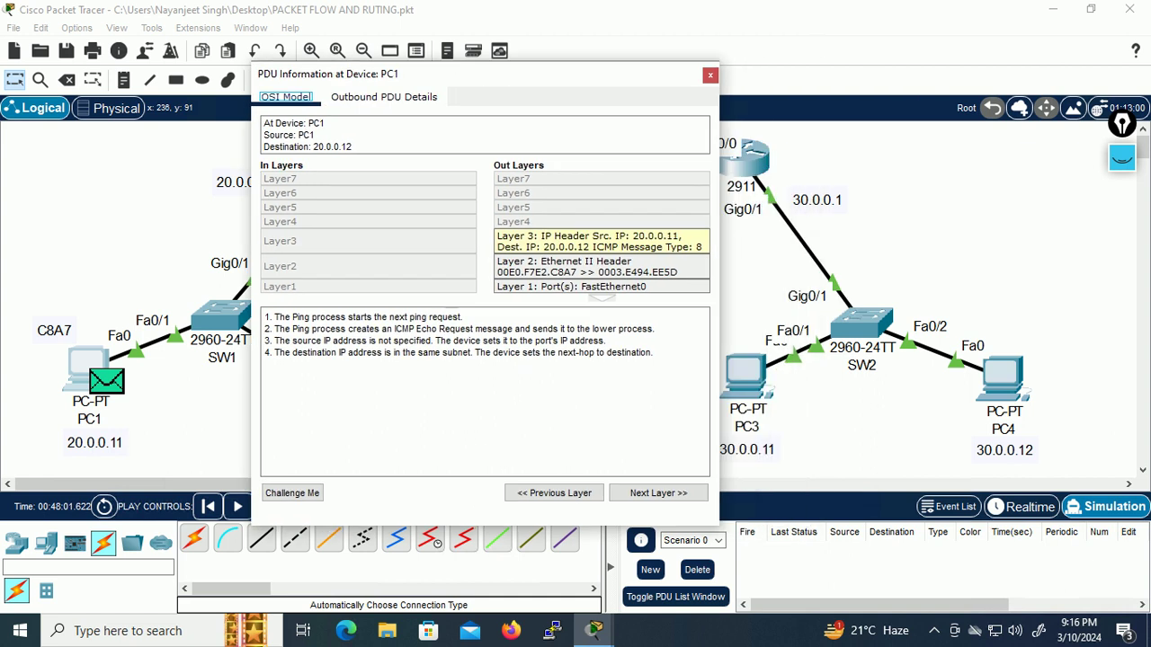
# Step: Magnify the screen with Windows Magnifier to read the packet's outbound layer headers, and close Magnifier
pyautogui.press('super')
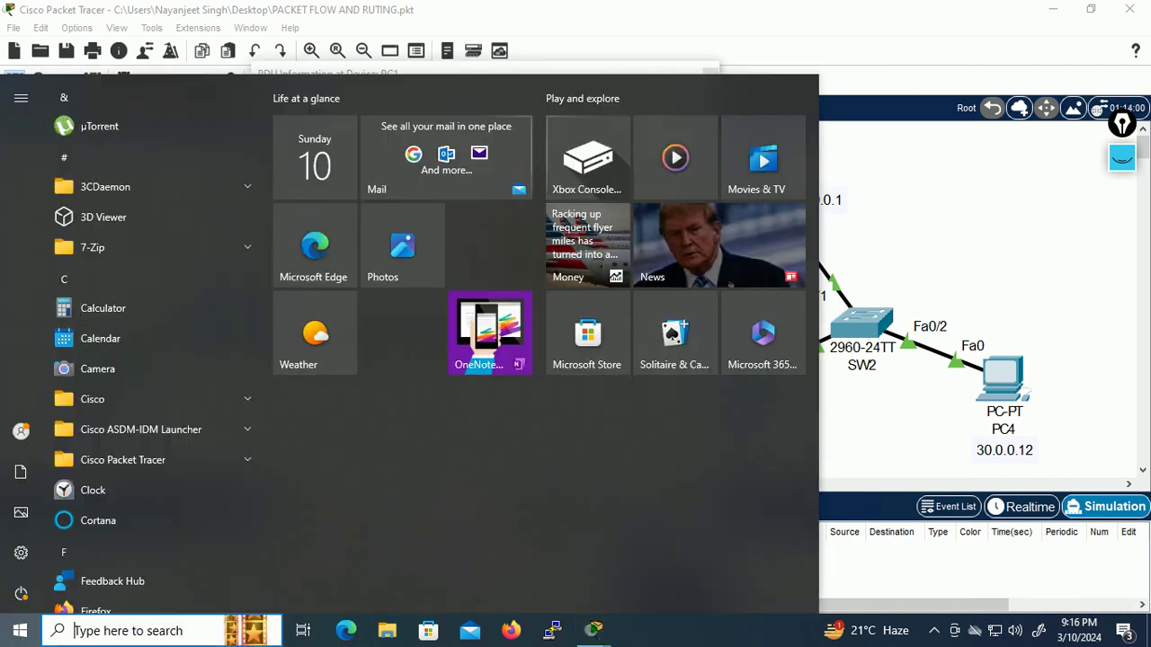
pyautogui.write('mag')
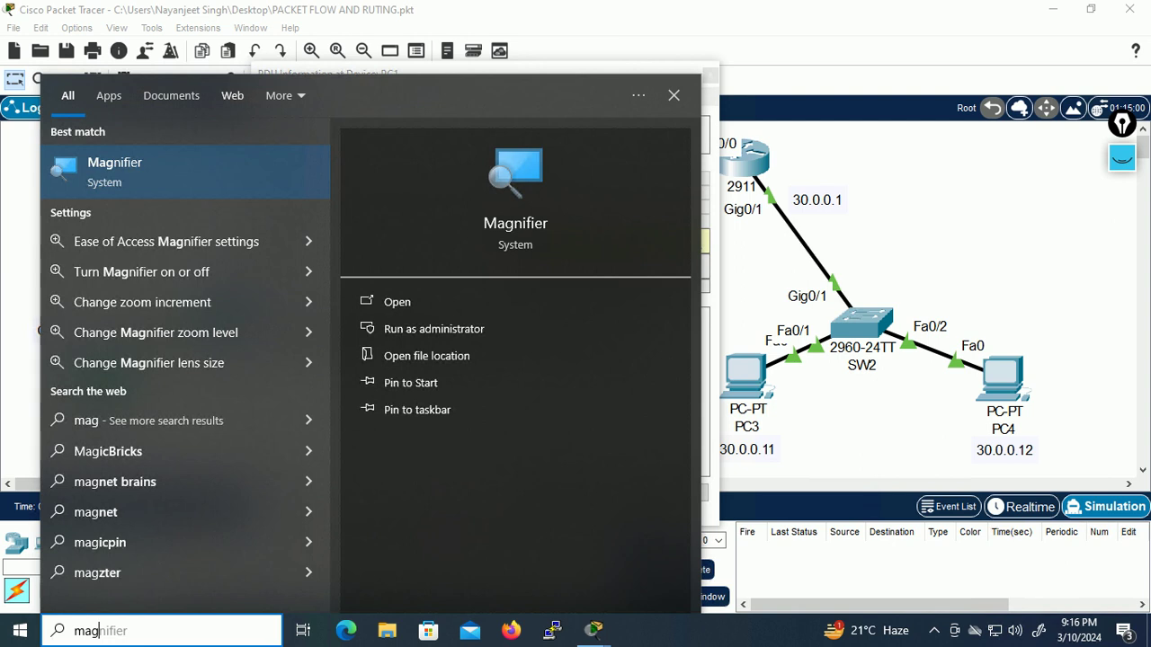
pyautogui.press('Return')
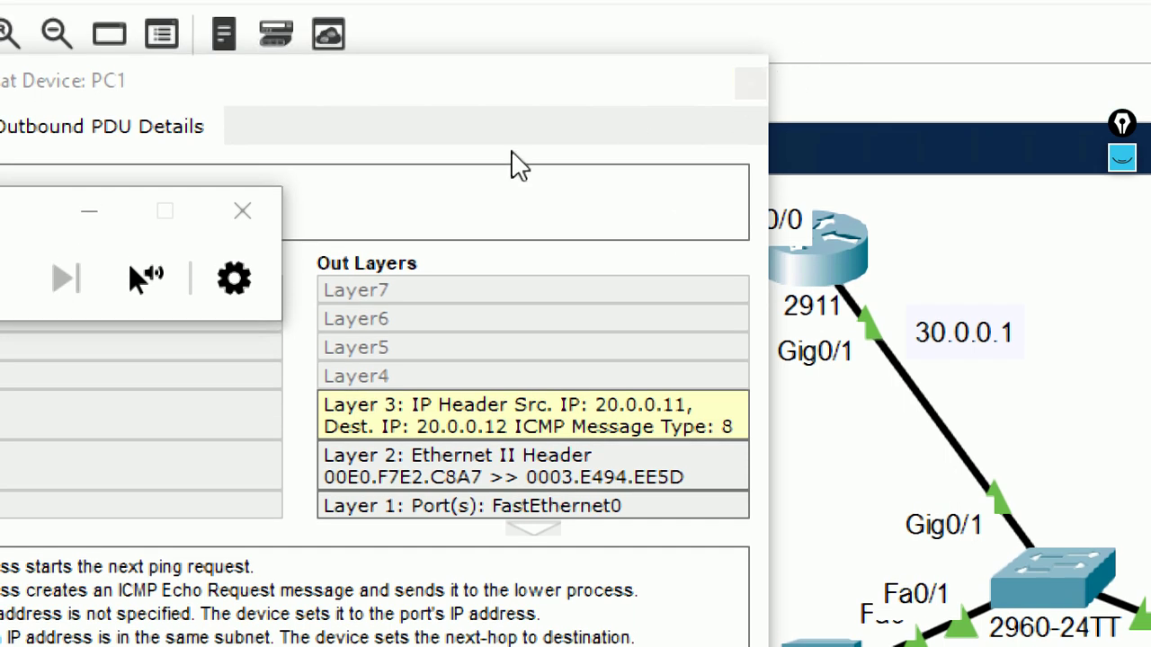
pyautogui.click(240, 215)
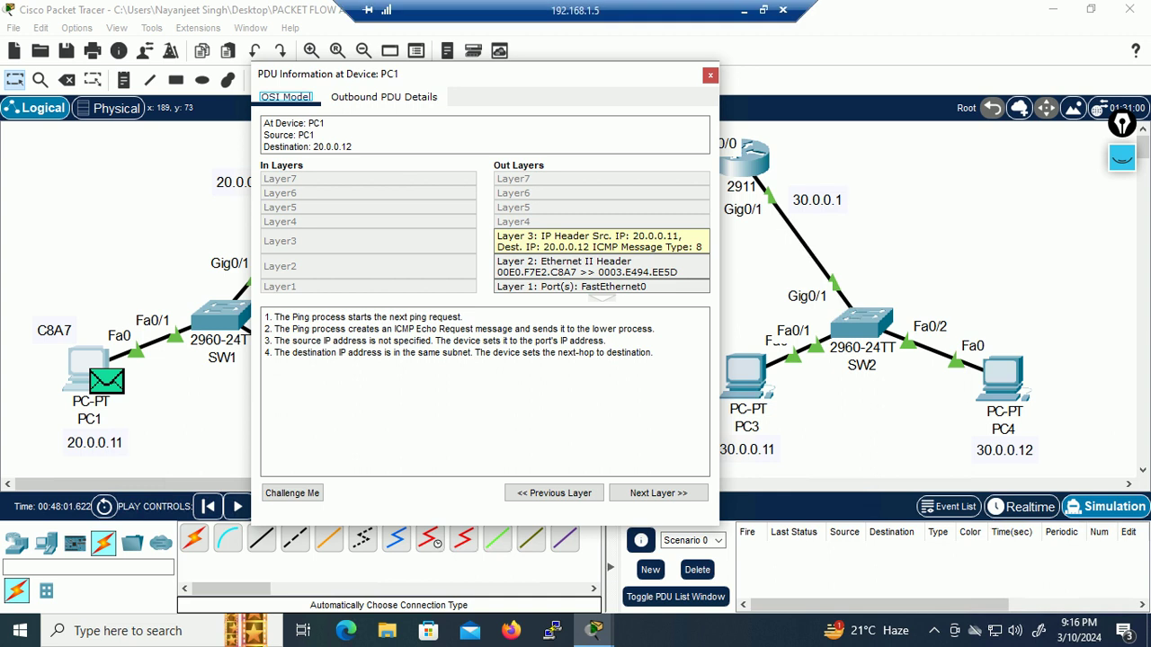
# Step: Switch to the Paint sketch and add tick marks beside the source and destination MAC and IP entries
pyautogui.click(743, 10)
pyautogui.scroll(-6, 490, 358)
pyautogui.scroll(3, 490, 358)
pyautogui.scroll(-3, 575, 351)
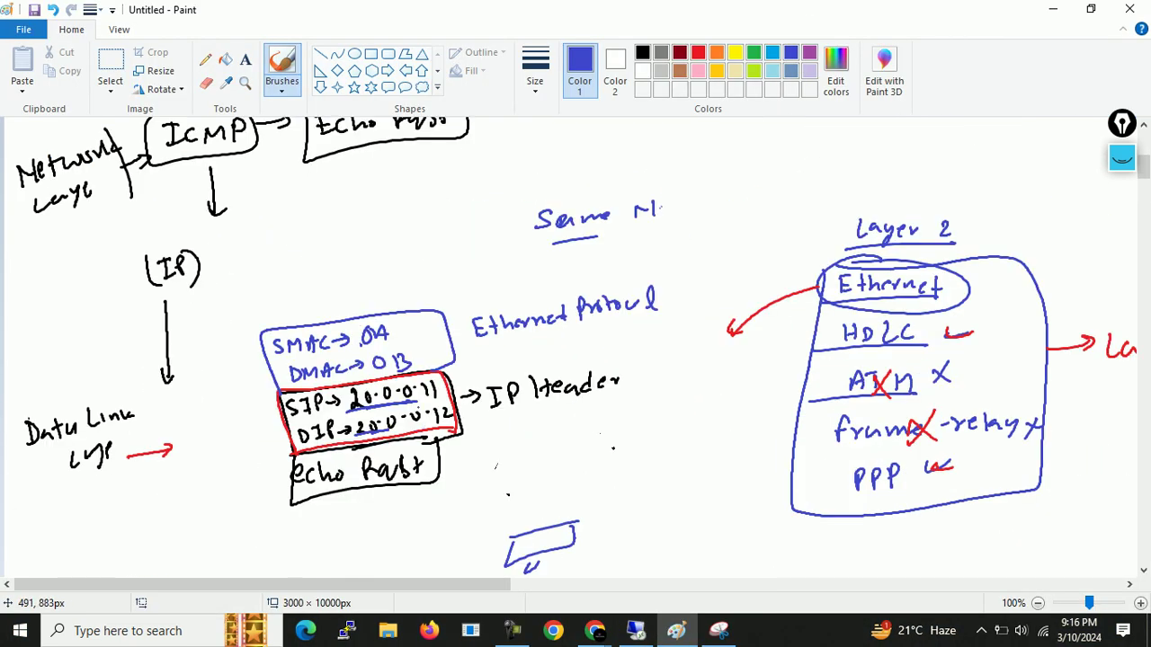
pyautogui.moveTo(438, 386)
pyautogui.mouseDown()
pyautogui.moveTo(474, 367)
pyautogui.moveTo(489, 391)
pyautogui.mouseUp()
pyautogui.moveTo(385, 328); pyautogui.dragTo(446, 359)
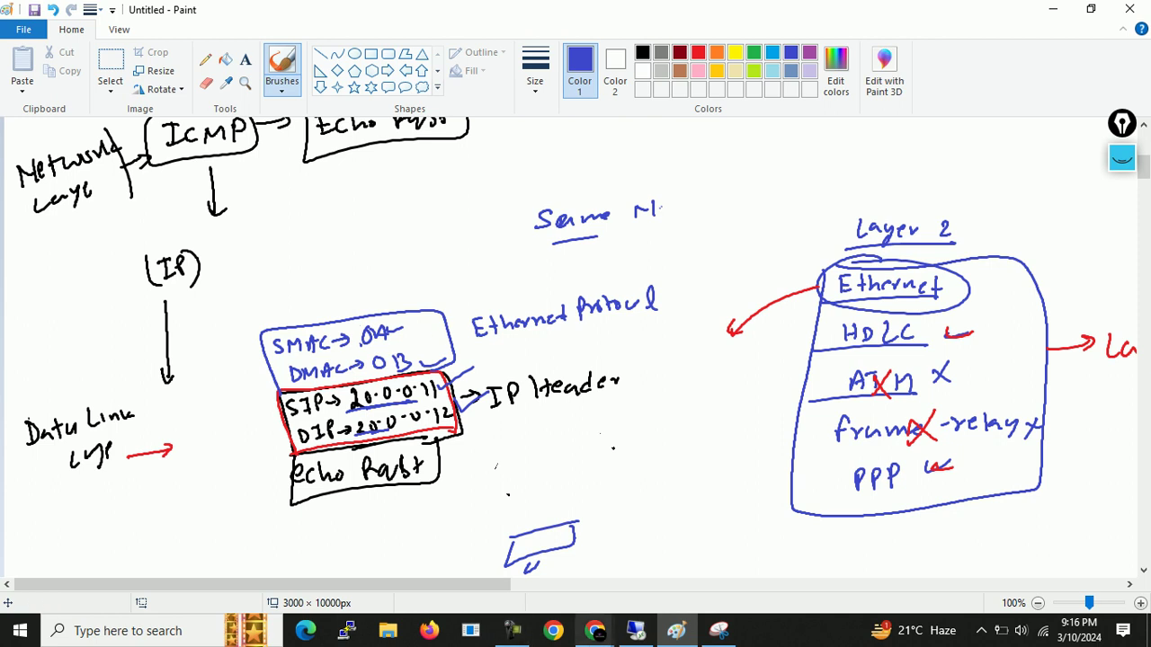
# Step: Return to Packet Tracer, close the packet details and advance the simulation until the ping exchange completes
pyautogui.click(635, 631)
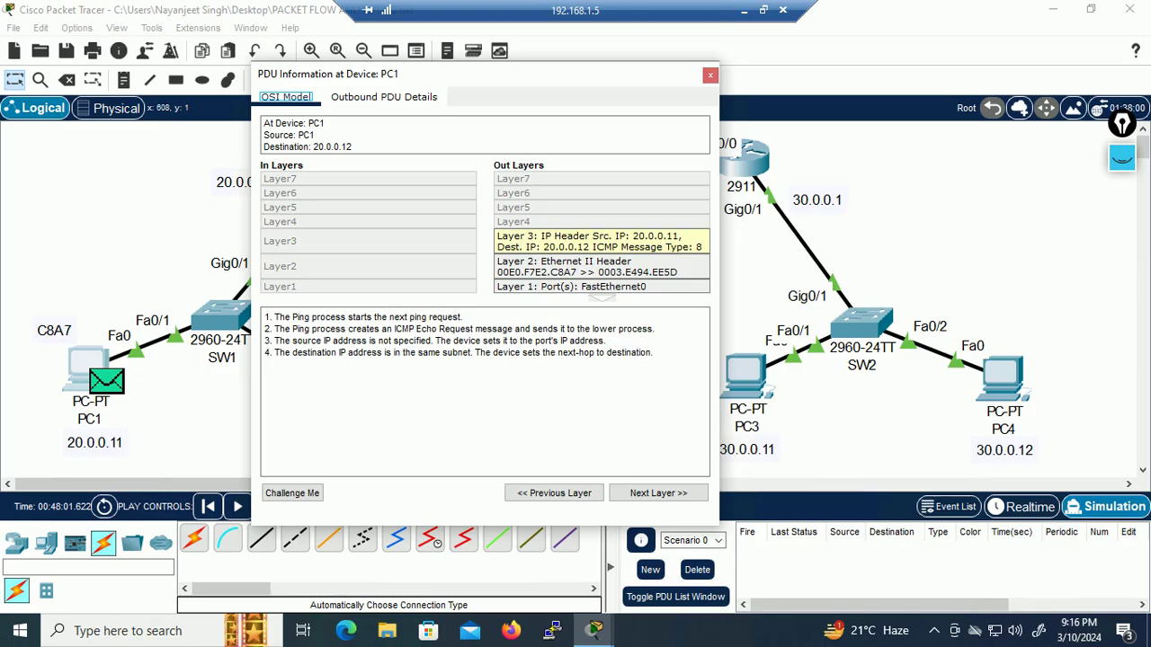
pyautogui.click(710, 75)
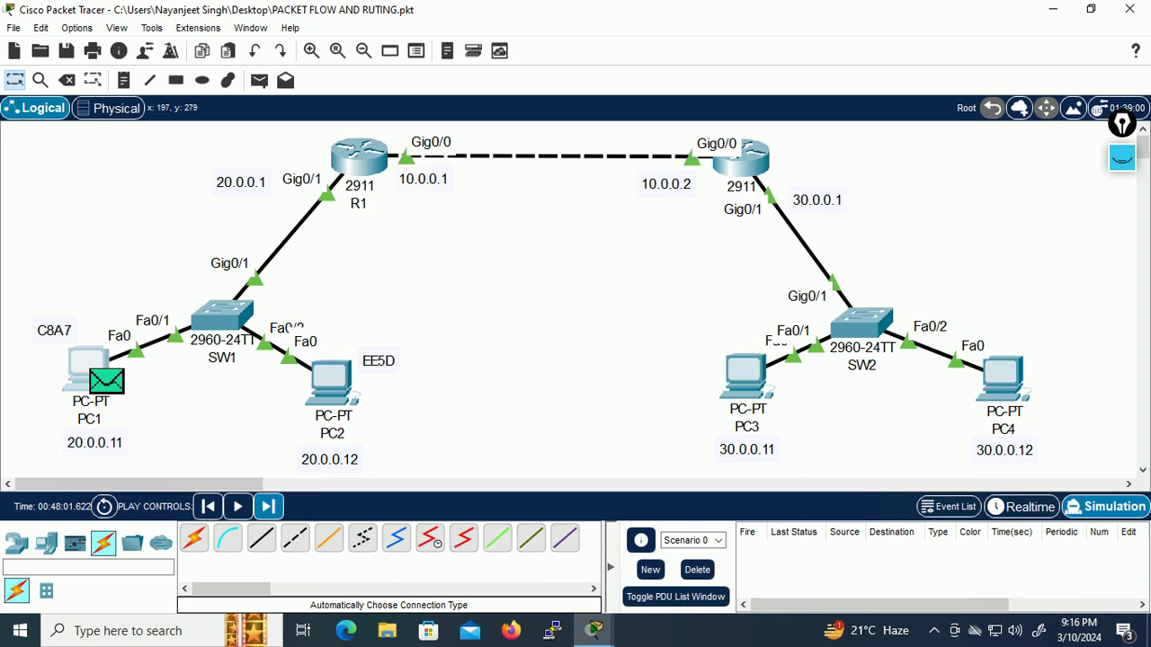
pyautogui.click(268, 506)
# Step: Widen PC1's command prompt, examine the ping reply from 20.0.0.12, and minimize the window
pyautogui.click(100, 383)
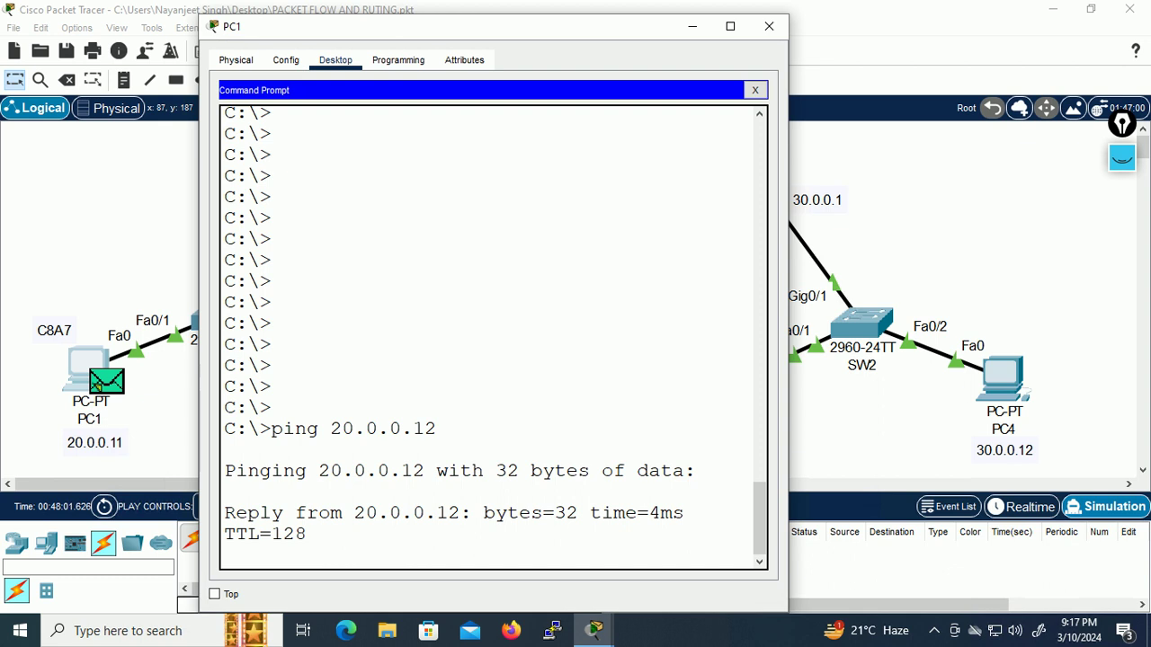
pyautogui.moveTo(788, 315); pyautogui.dragTo(1044, 315)
pyautogui.moveTo(283, 534); pyautogui.dragTo(484, 534)
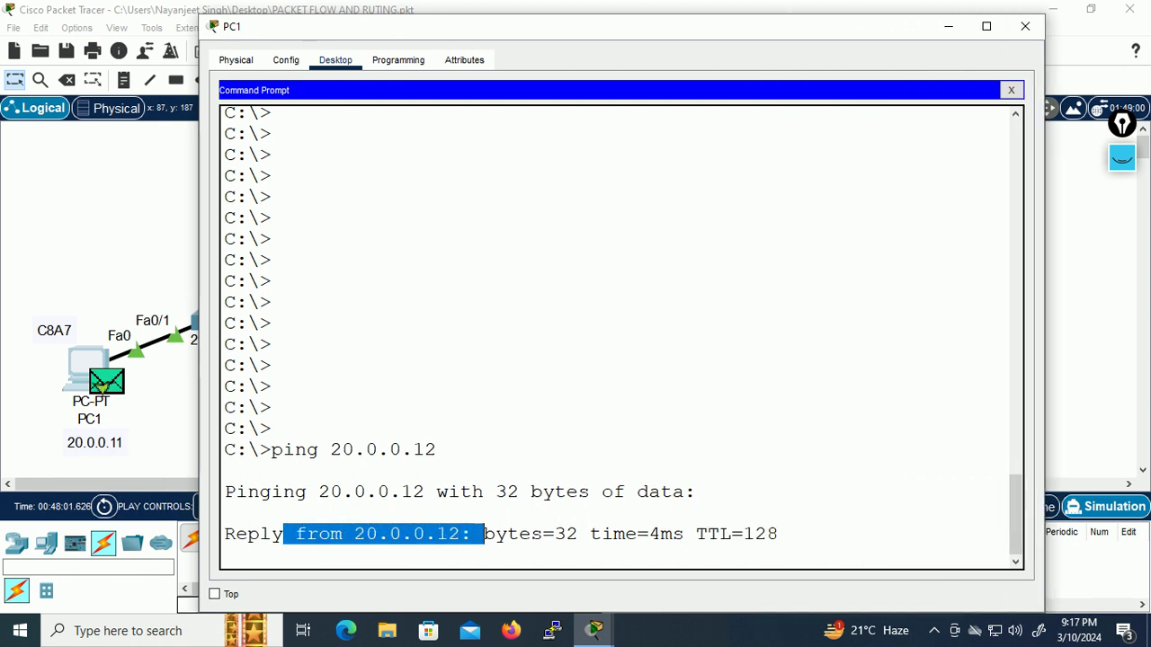
pyautogui.click(948, 27)
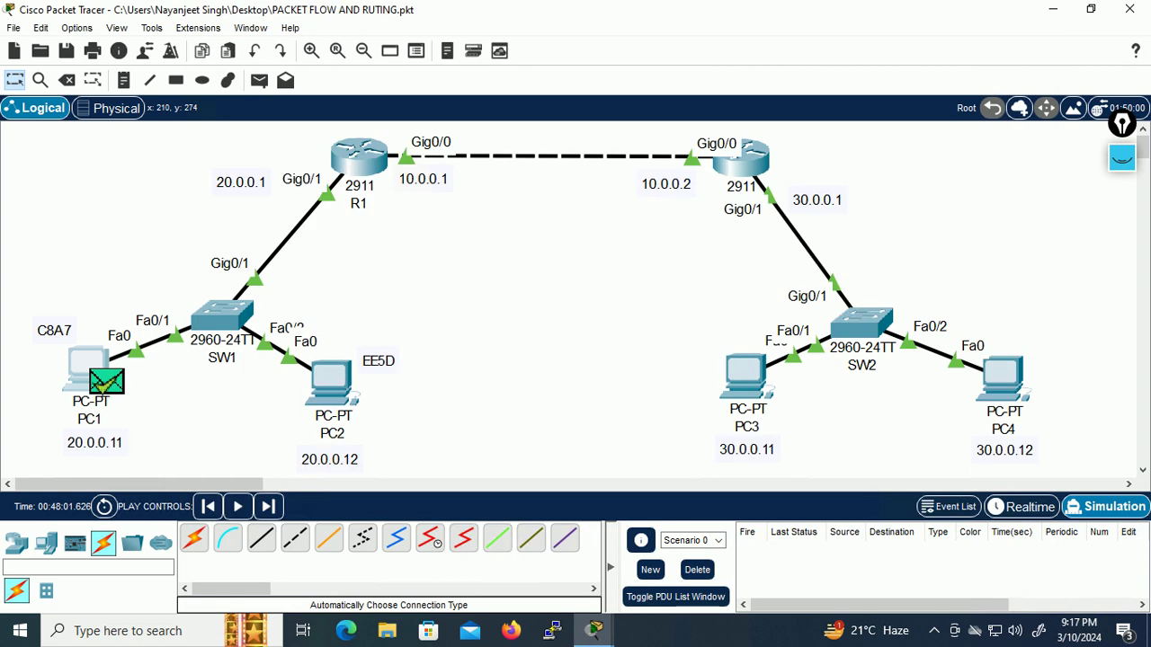
# Step: Circle PC1 and PC2 with the screen annotation pen and clear all the ink
pyautogui.click(1122, 157)
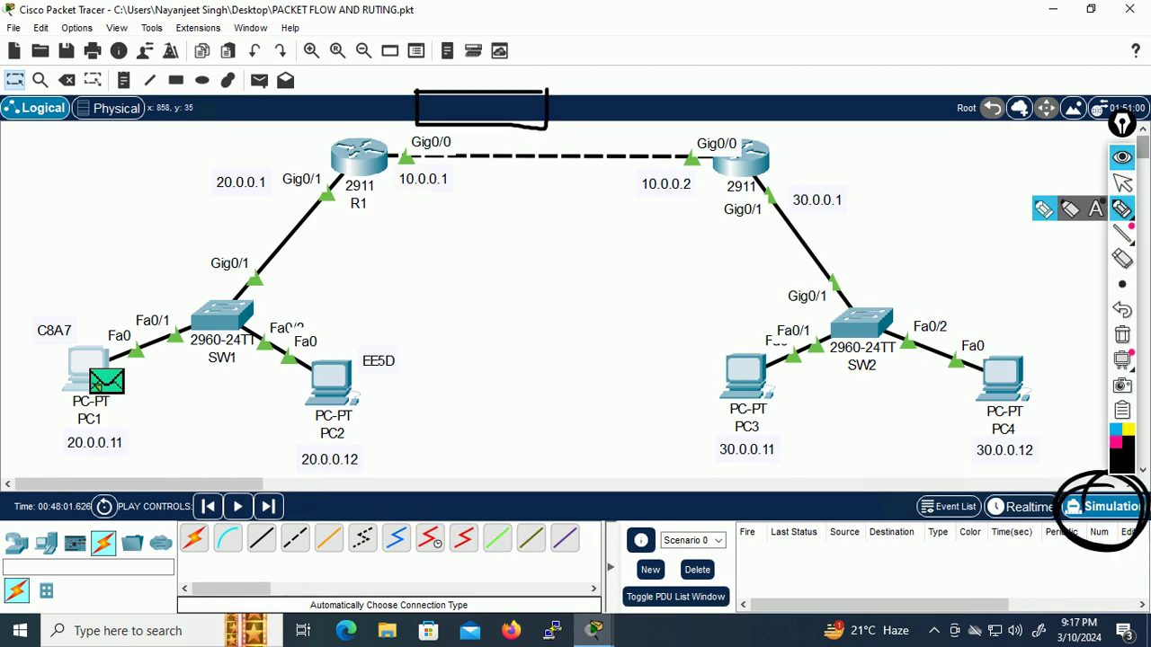
pyautogui.moveTo(90, 358)
pyautogui.mouseDown()
pyautogui.moveTo(148, 396)
pyautogui.moveTo(135, 356)
pyautogui.mouseUp()
pyautogui.moveTo(290, 355)
pyautogui.mouseDown()
pyautogui.moveTo(387, 387)
pyautogui.moveTo(348, 363)
pyautogui.mouseUp()
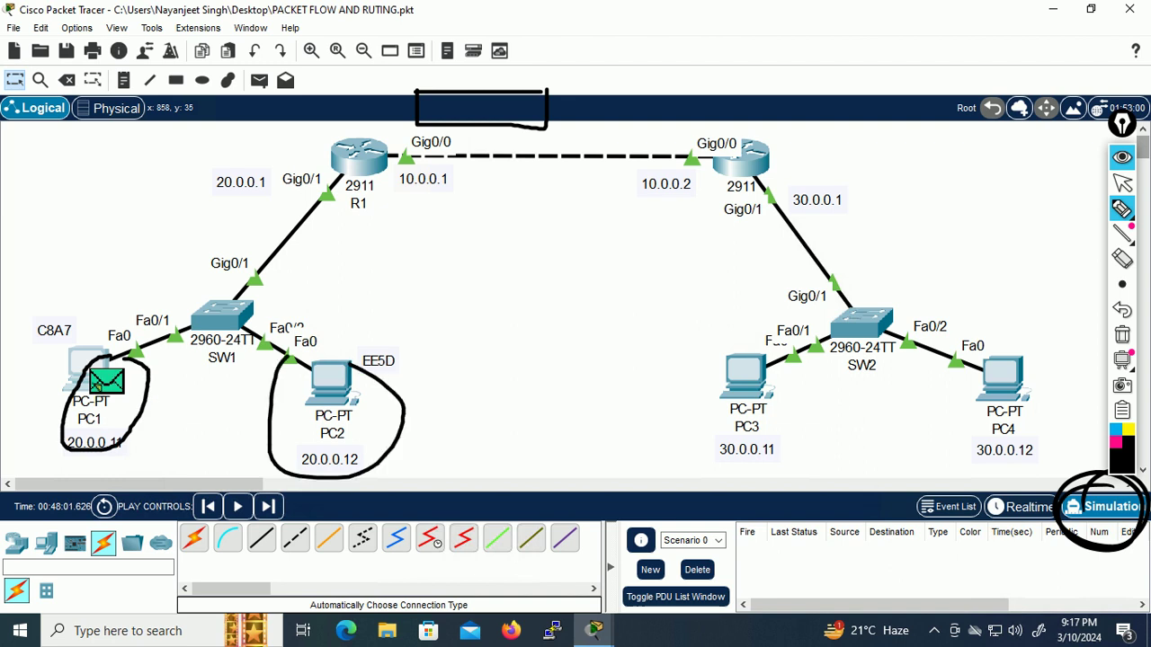
pyautogui.click(1122, 334)
# Step: Draw arrows from PC1 to router R1 and from PC1 through SW1 to PC2, and clear the ink
pyautogui.moveTo(72, 361)
pyautogui.mouseDown()
pyautogui.moveTo(288, 167)
pyautogui.moveTo(369, 144)
pyautogui.mouseUp()
pyautogui.moveTo(290, 124)
pyautogui.mouseDown()
pyautogui.moveTo(342, 160)
pyautogui.moveTo(326, 175)
pyautogui.mouseUp()
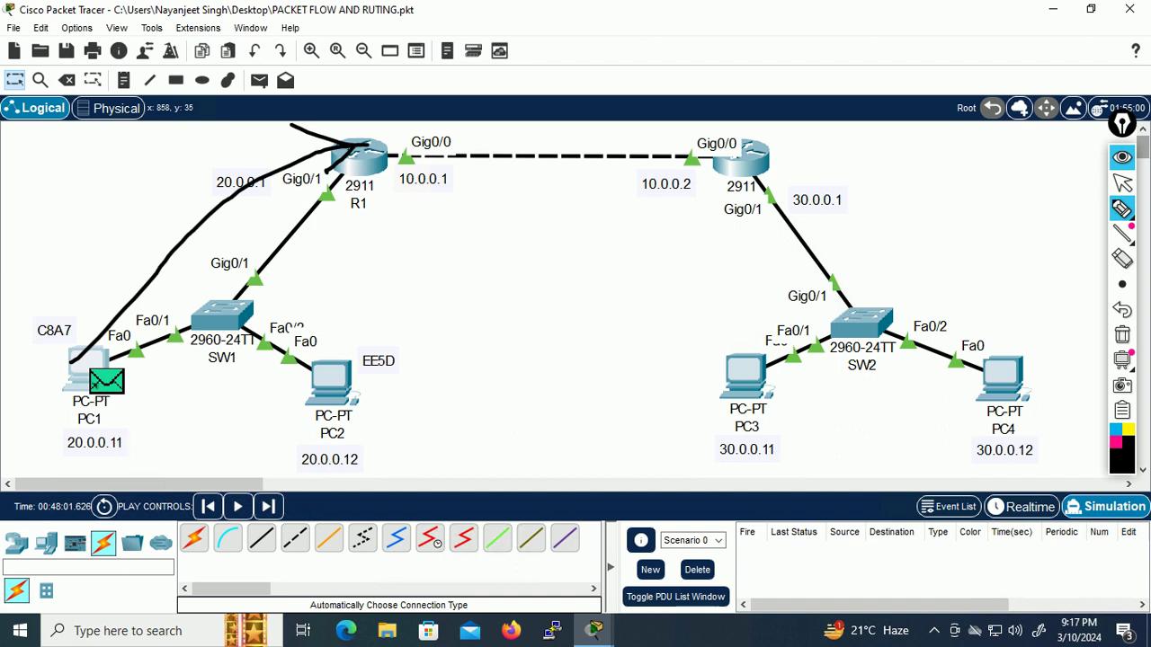
pyautogui.moveTo(73, 372)
pyautogui.mouseDown()
pyautogui.moveTo(342, 378)
pyautogui.moveTo(363, 414)
pyautogui.moveTo(352, 415)
pyautogui.mouseUp()
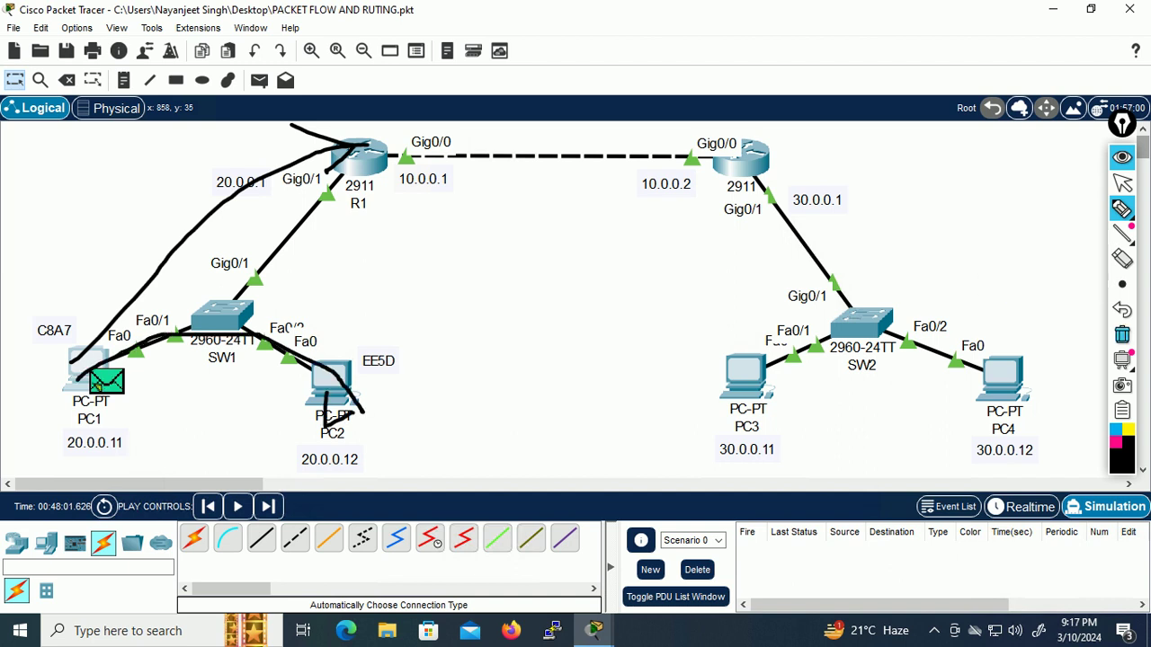
pyautogui.click(1123, 335)
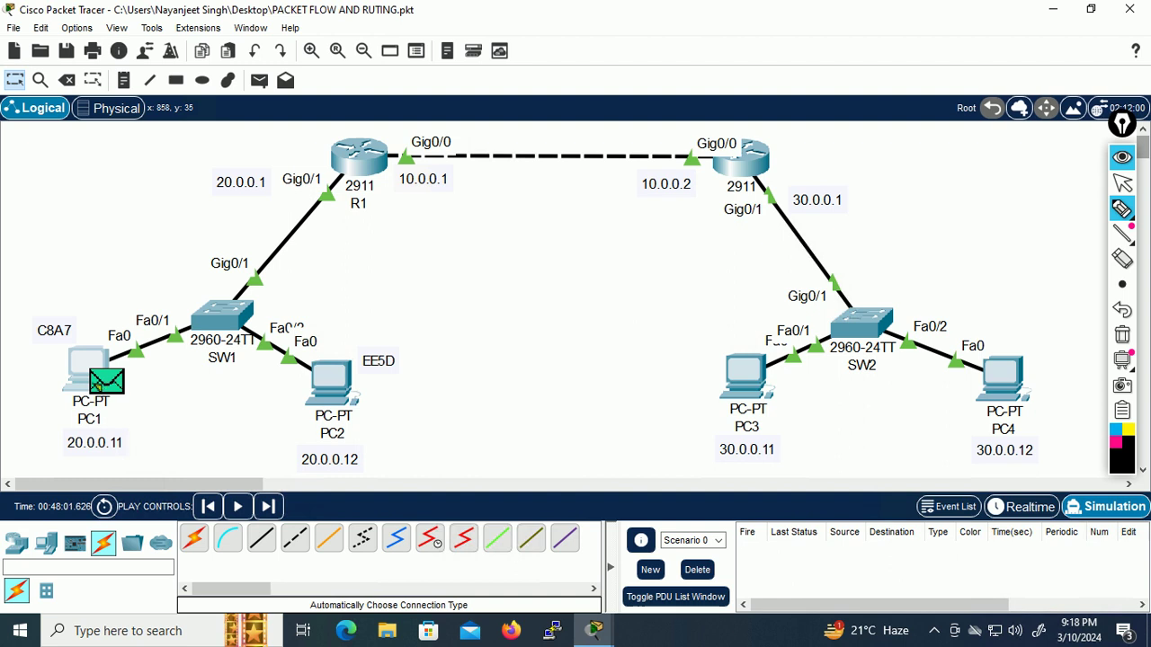
# Step: Handwrite S-IP and D-IP in the middle of the topology and underline them
pyautogui.moveTo(1122, 211)
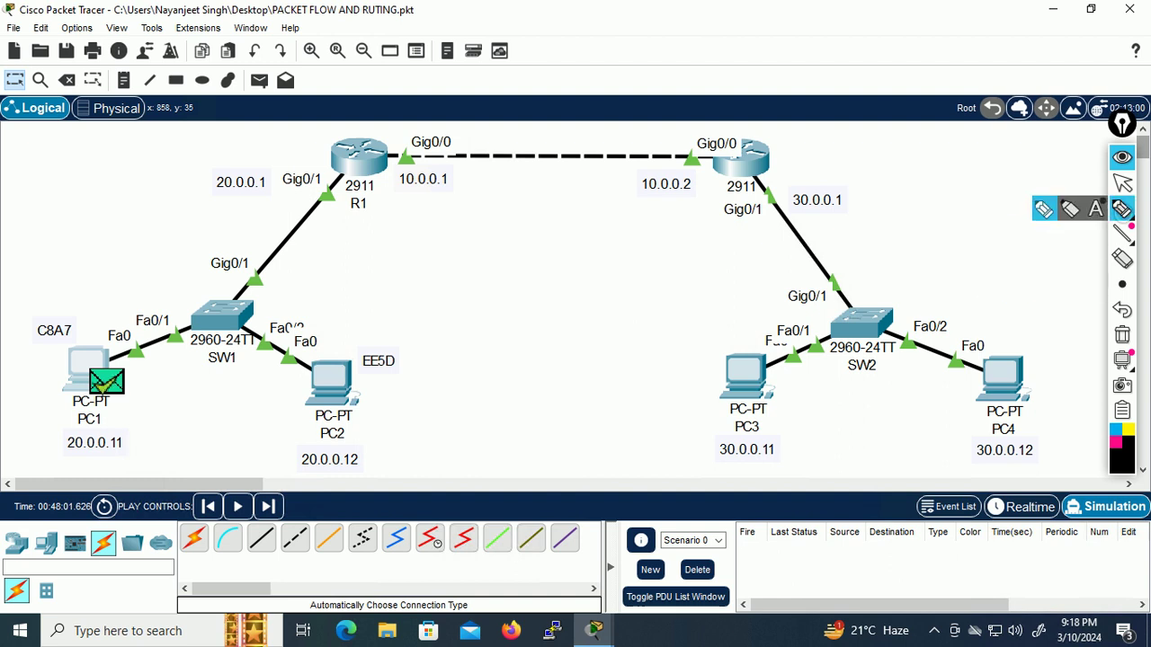
pyautogui.click(1123, 209)
pyautogui.moveTo(460, 250); pyautogui.dragTo(445, 275)
pyautogui.moveTo(460, 260); pyautogui.dragTo(477, 262)
pyautogui.moveTo(493, 259); pyautogui.dragTo(495, 253)
pyautogui.moveTo(449, 295); pyautogui.dragTo(451, 307)
pyautogui.moveTo(462, 297); pyautogui.dragTo(480, 304)
pyautogui.moveTo(488, 296); pyautogui.dragTo(495, 276)
pyautogui.moveTo(421, 317); pyautogui.dragTo(499, 300)
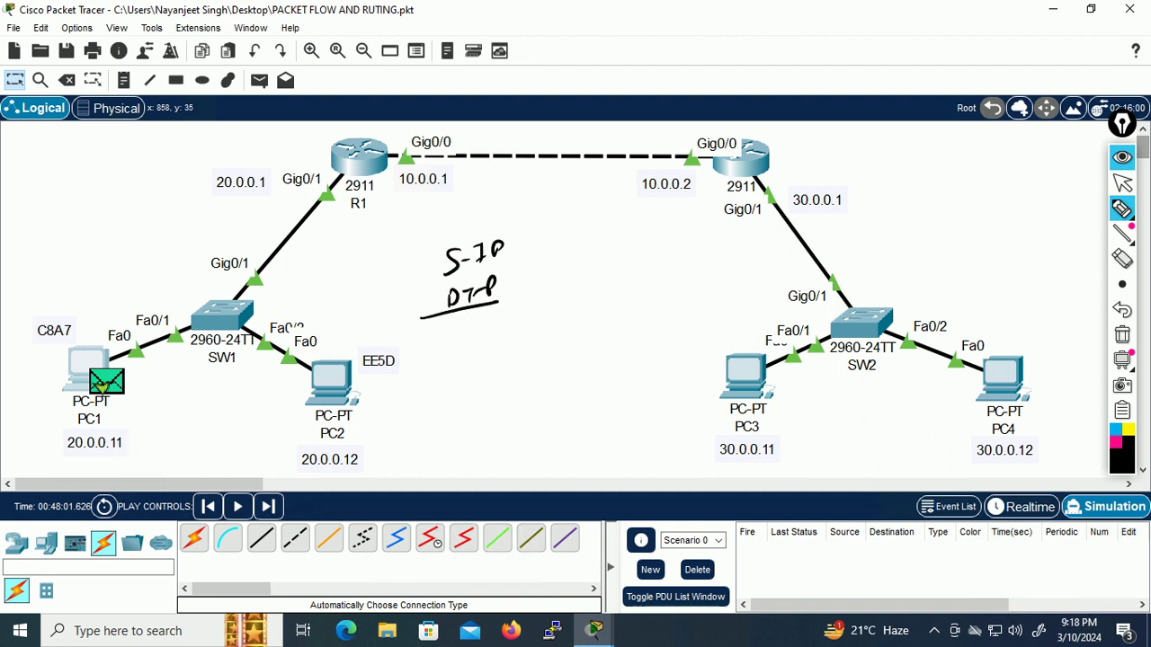
# Step: Circle PC1 and PC2's address 20.0.0.12 with the pen, and clear all the ink
pyautogui.moveTo(90, 335); pyautogui.dragTo(60, 393)
pyautogui.moveTo(319, 439)
pyautogui.mouseDown()
pyautogui.moveTo(412, 461)
pyautogui.moveTo(254, 483)
pyautogui.mouseUp()
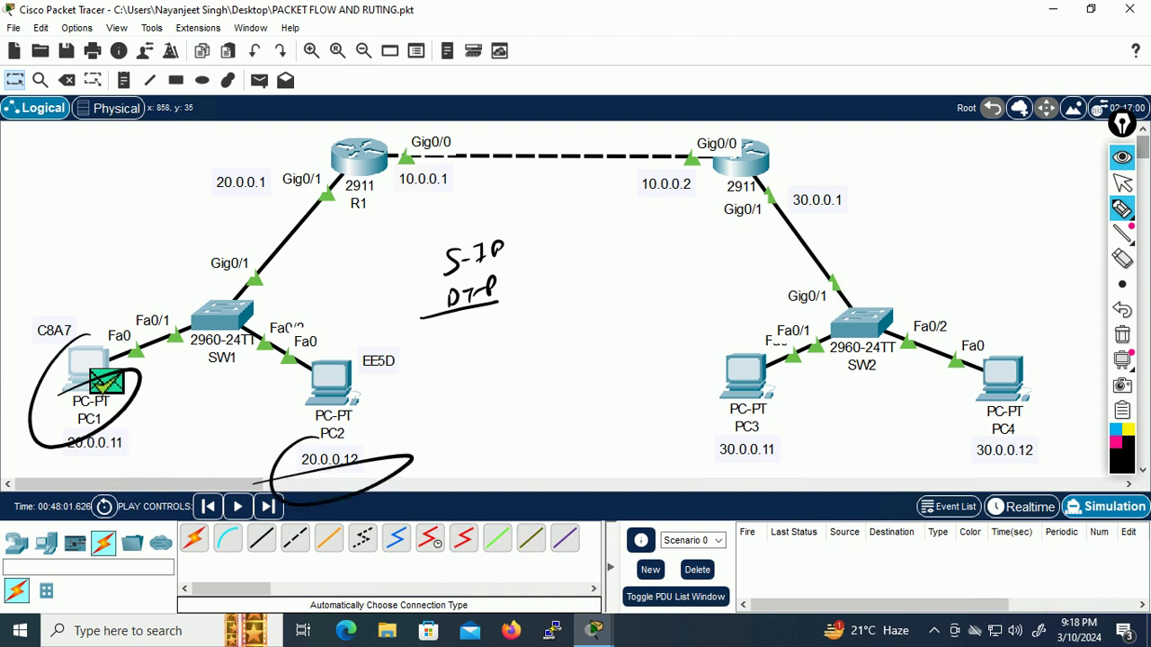
pyautogui.moveTo(523, 393)
pyautogui.mouseDown()
pyautogui.moveTo(508, 417)
pyautogui.moveTo(565, 405)
pyautogui.mouseUp()
pyautogui.click(1121, 334)
# Step: Annotate PC1 with an arrow to a handwritten, underlined AND-operation note, and clear the ink
pyautogui.moveTo(96, 324)
pyautogui.mouseDown()
pyautogui.moveTo(94, 344)
pyautogui.moveTo(94, 270)
pyautogui.moveTo(124, 235)
pyautogui.mouseUp()
pyautogui.moveTo(137, 226); pyautogui.dragTo(138, 241)
pyautogui.moveTo(130, 230)
pyautogui.mouseDown()
pyautogui.moveTo(146, 225)
pyautogui.moveTo(150, 236)
pyautogui.mouseUp()
pyautogui.moveTo(162, 213); pyautogui.dragTo(160, 232)
pyautogui.moveTo(162, 212)
pyautogui.mouseDown()
pyautogui.moveTo(171, 231)
pyautogui.moveTo(211, 210)
pyautogui.mouseUp()
pyautogui.moveTo(216, 221)
pyautogui.mouseDown()
pyautogui.moveTo(225, 196)
pyautogui.moveTo(218, 210)
pyautogui.moveTo(277, 196)
pyautogui.mouseUp()
pyautogui.moveTo(114, 270); pyautogui.dragTo(218, 230)
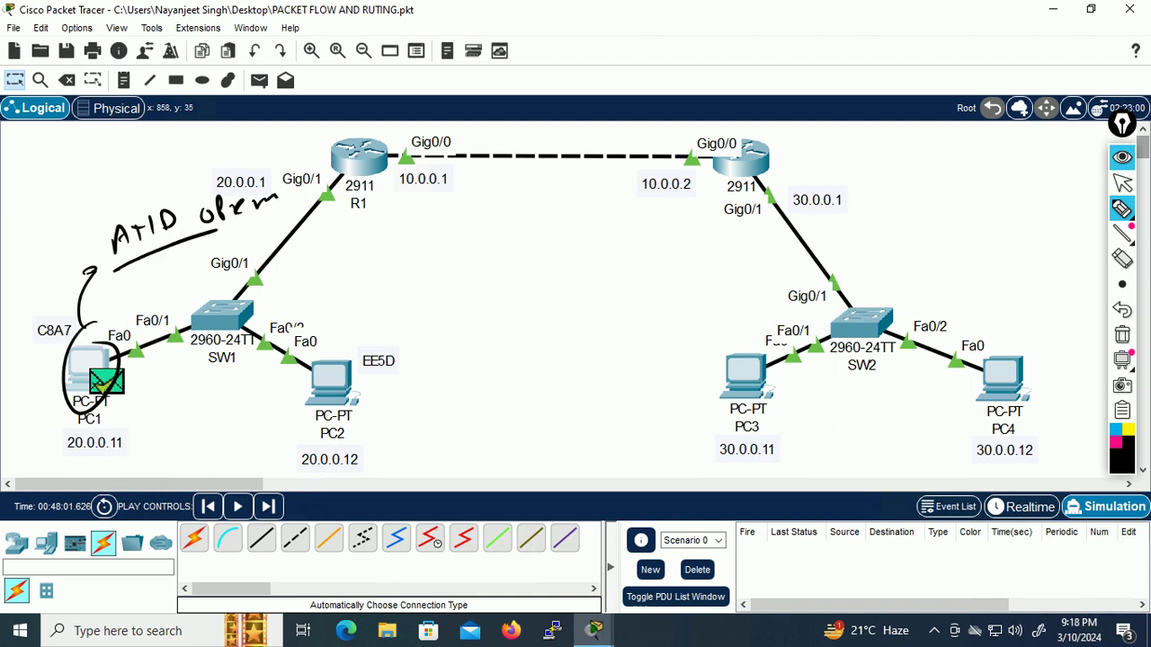
pyautogui.click(1121, 338)
# Step: Circle 20.0.0.11 and 20.0.0.12, write SM between them inside a large loop around both, and clear the ink
pyautogui.moveTo(108, 419)
pyautogui.mouseDown()
pyautogui.moveTo(45, 454)
pyautogui.moveTo(84, 428)
pyautogui.mouseUp()
pyautogui.moveTo(322, 434)
pyautogui.mouseDown()
pyautogui.moveTo(281, 468)
pyautogui.moveTo(377, 443)
pyautogui.mouseUp()
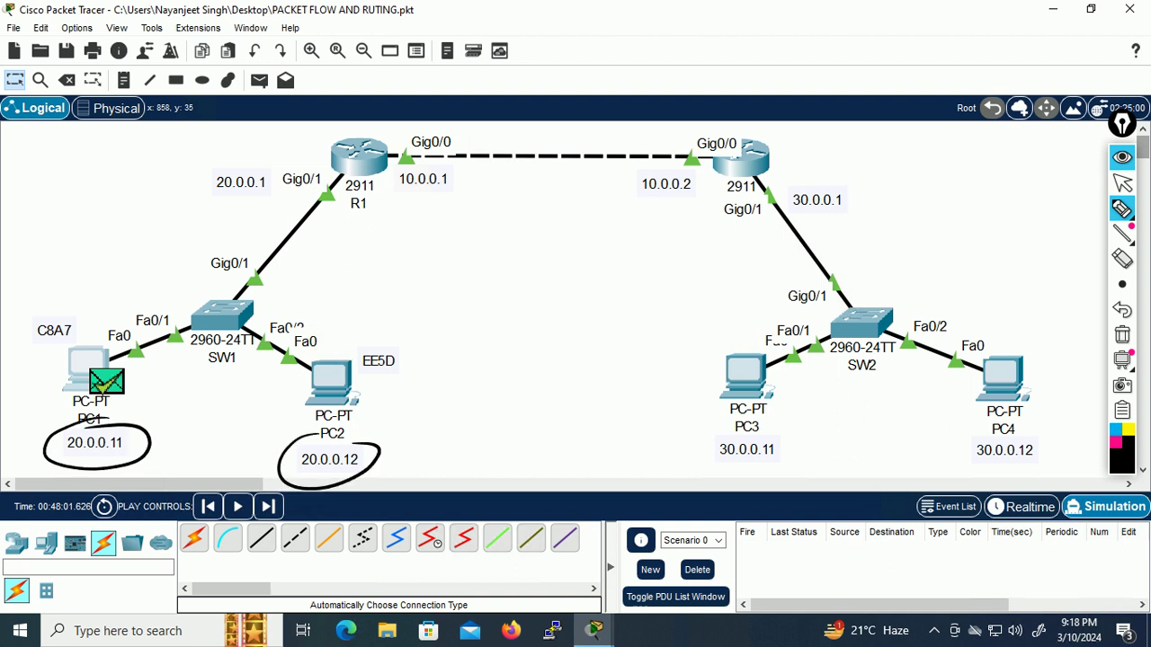
pyautogui.moveTo(188, 399)
pyautogui.mouseDown()
pyautogui.moveTo(172, 422)
pyautogui.moveTo(191, 415)
pyautogui.mouseUp()
pyautogui.moveTo(194, 412); pyautogui.dragTo(209, 407)
pyautogui.moveTo(124, 438); pyautogui.dragTo(142, 468)
pyautogui.moveTo(207, 378)
pyautogui.mouseDown()
pyautogui.moveTo(85, 505)
pyautogui.moveTo(185, 387)
pyautogui.mouseUp()
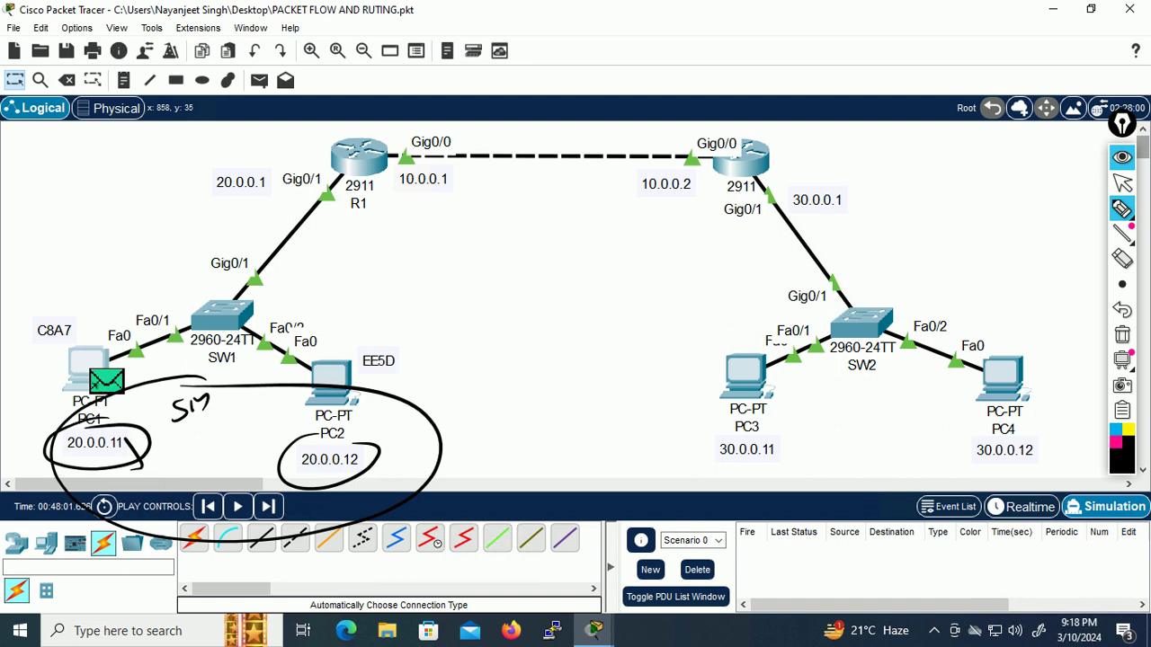
pyautogui.click(1121, 335)
# Step: Handwrite an underlined AND above PC1, circle 20.0.0.12, and write the same-or-not alternatives beside PC2
pyautogui.moveTo(63, 248)
pyautogui.mouseDown()
pyautogui.moveTo(74, 254)
pyautogui.moveTo(77, 236)
pyautogui.mouseUp()
pyautogui.moveTo(80, 231)
pyautogui.mouseDown()
pyautogui.moveTo(85, 243)
pyautogui.moveTo(113, 211)
pyautogui.moveTo(108, 234)
pyautogui.mouseUp()
pyautogui.moveTo(51, 270)
pyautogui.mouseDown()
pyautogui.moveTo(108, 246)
pyautogui.moveTo(95, 255)
pyautogui.moveTo(100, 279)
pyautogui.mouseUp()
pyautogui.moveTo(335, 437); pyautogui.dragTo(358, 442)
pyautogui.moveTo(455, 392)
pyautogui.mouseDown()
pyautogui.moveTo(441, 416)
pyautogui.moveTo(518, 390)
pyautogui.mouseUp()
pyautogui.moveTo(473, 439); pyautogui.dragTo(464, 449)
pyautogui.moveTo(481, 437)
pyautogui.mouseDown()
pyautogui.moveTo(500, 436)
pyautogui.moveTo(488, 489)
pyautogui.moveTo(502, 475)
pyautogui.mouseUp()
pyautogui.moveTo(509, 462); pyautogui.dragTo(510, 479)
pyautogui.moveTo(486, 385)
pyautogui.mouseDown()
pyautogui.moveTo(520, 392)
pyautogui.moveTo(490, 382)
pyautogui.mouseUp()
# Step: Trace paths from PC1 to PC2 and to R1, cross out the circled "Same" note, and clear the ink
pyautogui.moveTo(93, 373)
pyautogui.mouseDown()
pyautogui.moveTo(315, 411)
pyautogui.moveTo(300, 400)
pyautogui.mouseUp()
pyautogui.moveTo(540, 381); pyautogui.dragTo(512, 428)
pyautogui.moveTo(518, 397); pyautogui.dragTo(540, 419)
pyautogui.moveTo(107, 352)
pyautogui.mouseDown()
pyautogui.moveTo(340, 160)
pyautogui.moveTo(315, 203)
pyautogui.mouseUp()
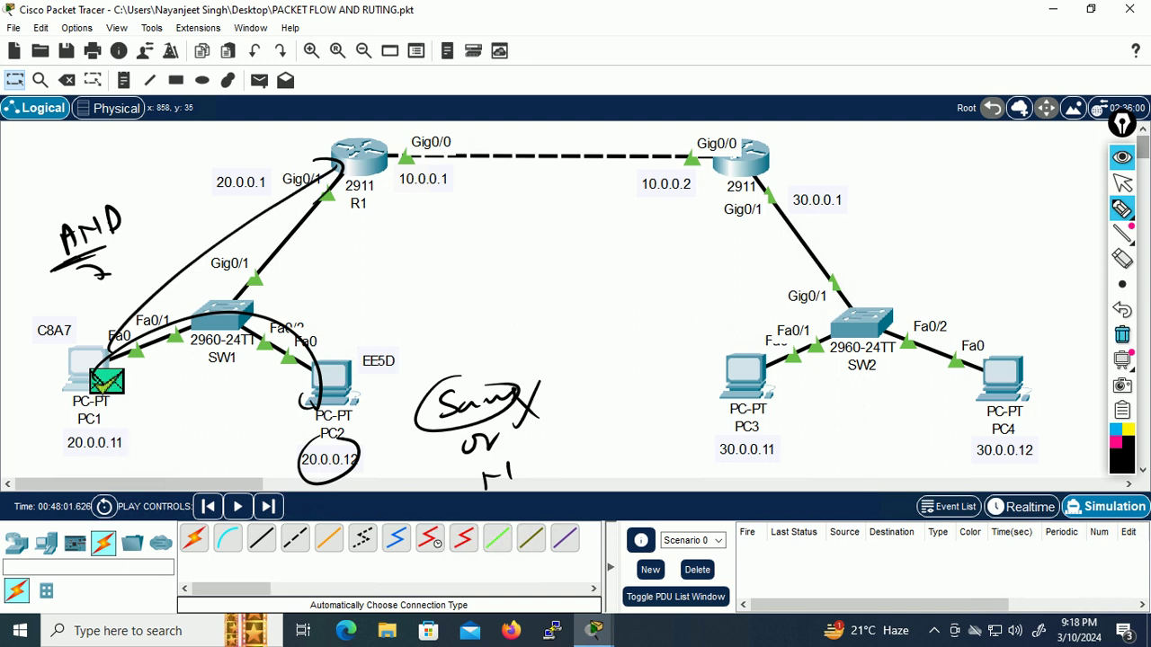
pyautogui.click(1121, 335)
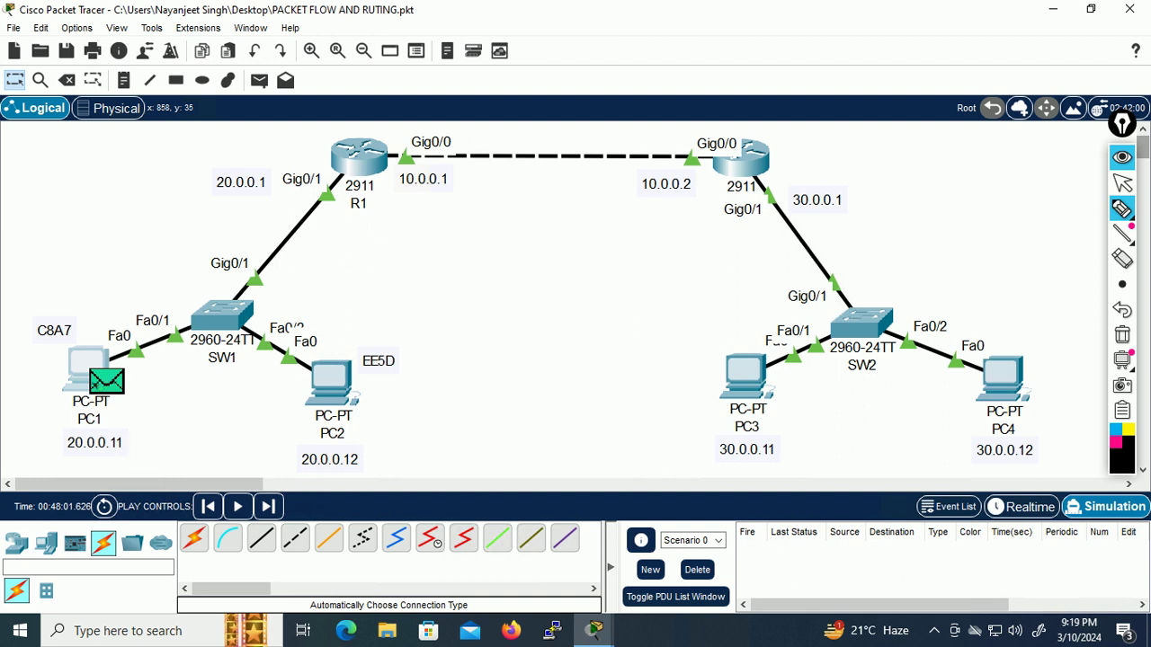
# Step: Draw a line from R1 to the second router and a mark at PC1, and clear the ink
pyautogui.moveTo(363, 168)
pyautogui.mouseDown()
pyautogui.moveTo(725, 137)
pyautogui.moveTo(705, 133)
pyautogui.mouseUp()
pyautogui.moveTo(99, 351)
pyautogui.mouseDown()
pyautogui.moveTo(54, 358)
pyautogui.moveTo(90, 362)
pyautogui.mouseUp()
pyautogui.click(1121, 333)
# Step: Handwrite an underlined AND in the middle of the topology and circle it
pyautogui.moveTo(455, 304)
pyautogui.mouseDown()
pyautogui.moveTo(531, 270)
pyautogui.moveTo(565, 270)
pyautogui.mouseUp()
pyautogui.moveTo(456, 325); pyautogui.dragTo(559, 307)
pyautogui.moveTo(423, 351)
pyautogui.mouseDown()
pyautogui.moveTo(572, 258)
pyautogui.moveTo(416, 325)
pyautogui.mouseUp()
pyautogui.moveTo(493, 284); pyautogui.dragTo(547, 280)
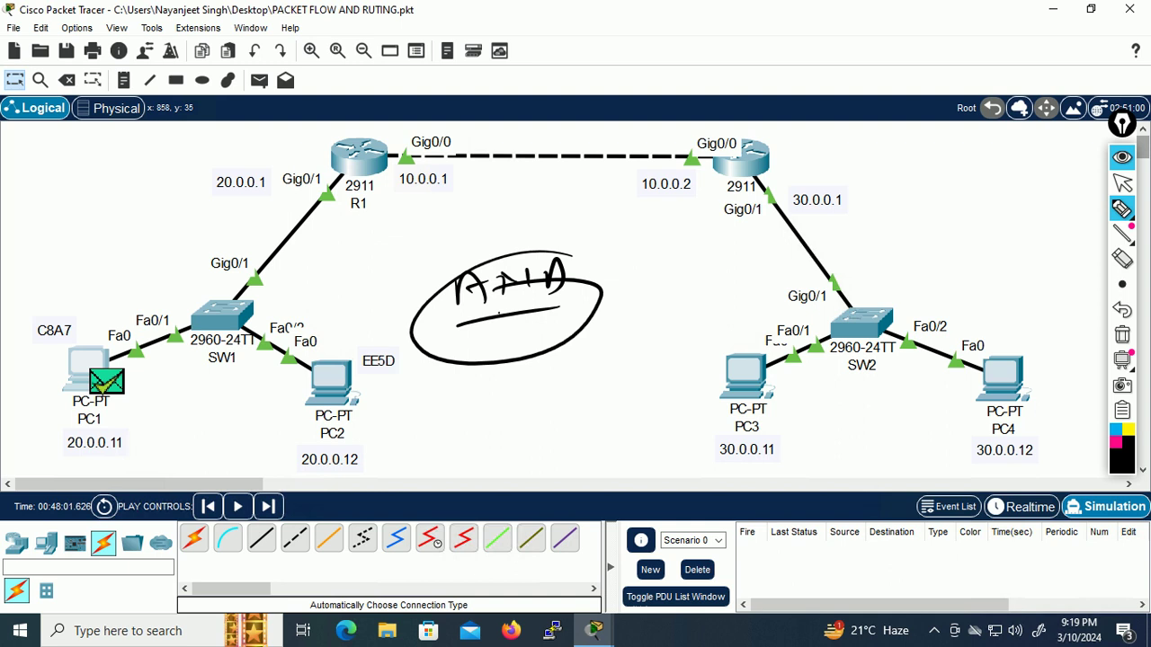
# Step: Draw PC1's path through SW1 to PC2, plus an arrow from PC1 to R1 with a cross at R1's Gig0/1 link
pyautogui.moveTo(58, 368); pyautogui.dragTo(339, 405)
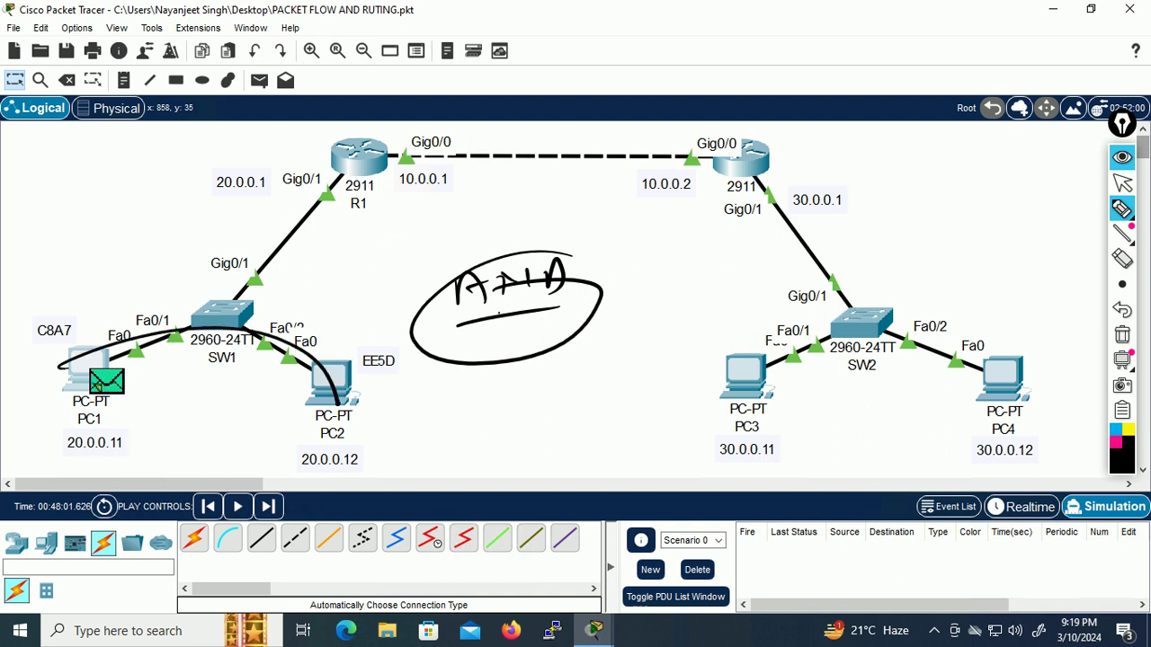
pyautogui.moveTo(311, 214); pyautogui.dragTo(346, 190)
pyautogui.moveTo(479, 426); pyautogui.dragTo(496, 414)
pyautogui.moveTo(65, 367)
pyautogui.mouseDown()
pyautogui.moveTo(307, 166)
pyautogui.moveTo(284, 199)
pyautogui.mouseUp()
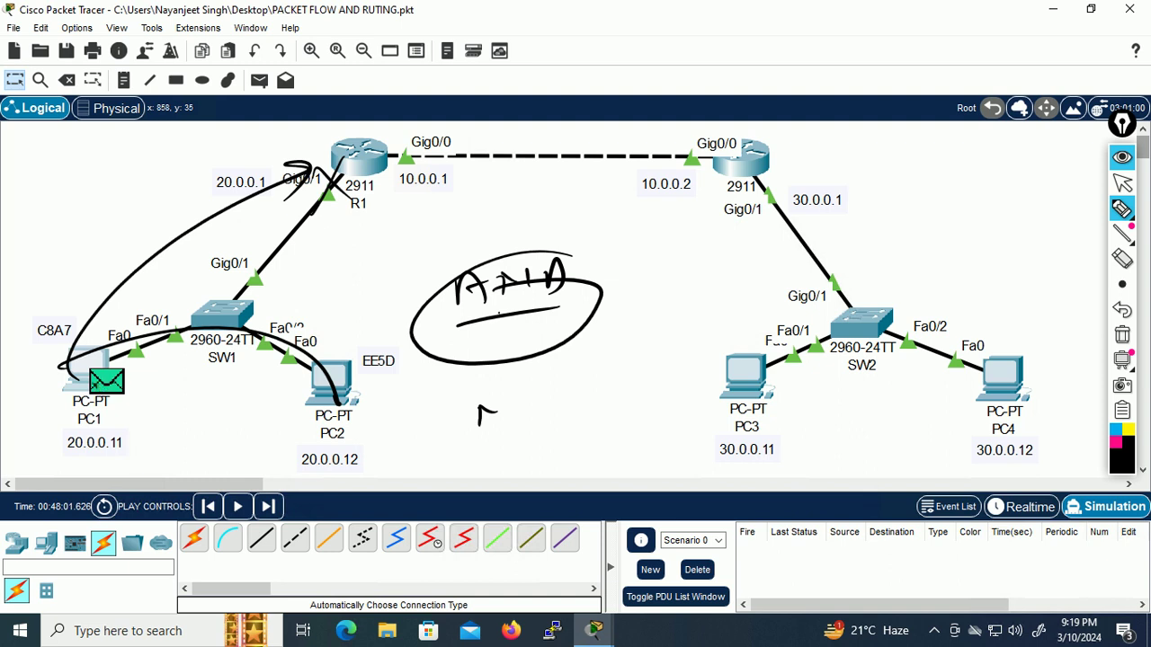
# Step: Switch from simulation to Realtime mode and clear all existing ink from the topology
pyautogui.click(1121, 157)
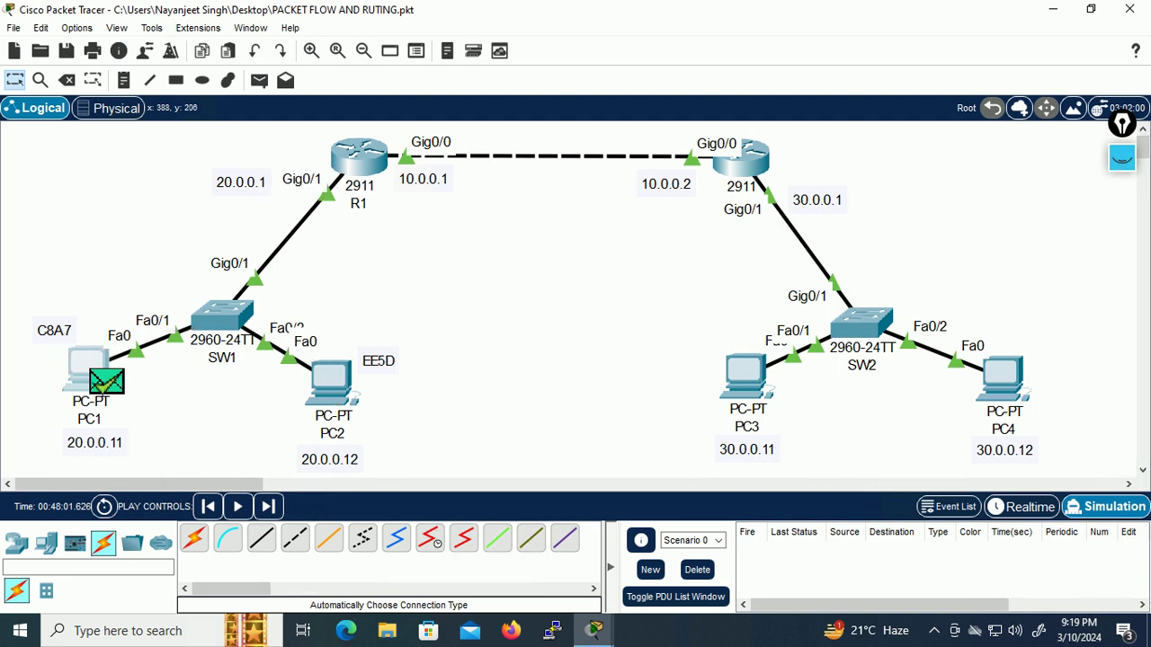
pyautogui.click(1026, 508)
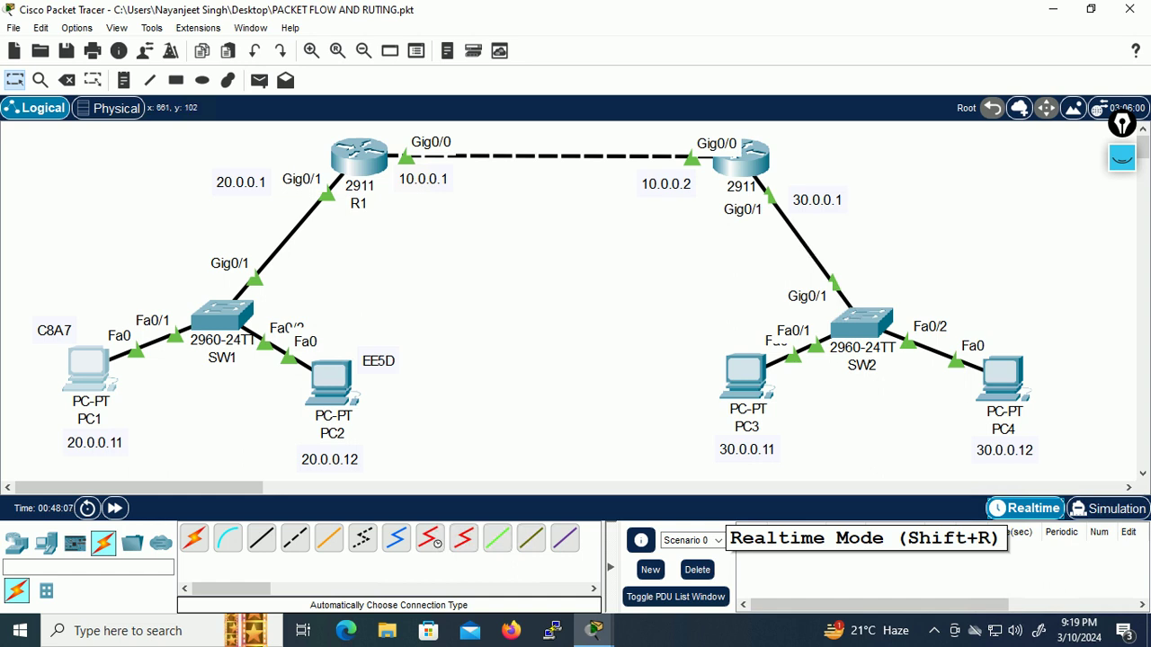
pyautogui.click(1122, 157)
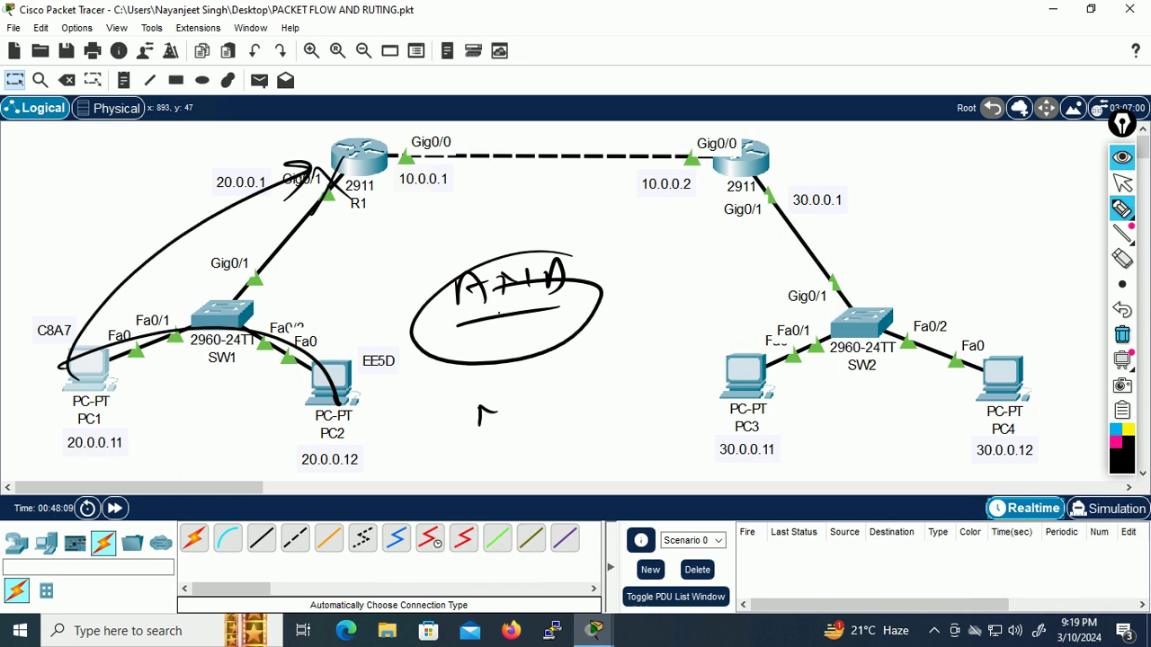
pyautogui.click(1122, 335)
# Step: Circle PC1 and PC3 together with their IP addresses, and clear the ink
pyautogui.moveTo(87, 340)
pyautogui.mouseDown()
pyautogui.moveTo(61, 351)
pyautogui.moveTo(71, 476)
pyautogui.moveTo(34, 340)
pyautogui.mouseUp()
pyautogui.moveTo(748, 346)
pyautogui.mouseDown()
pyautogui.moveTo(822, 387)
pyautogui.moveTo(689, 349)
pyautogui.mouseUp()
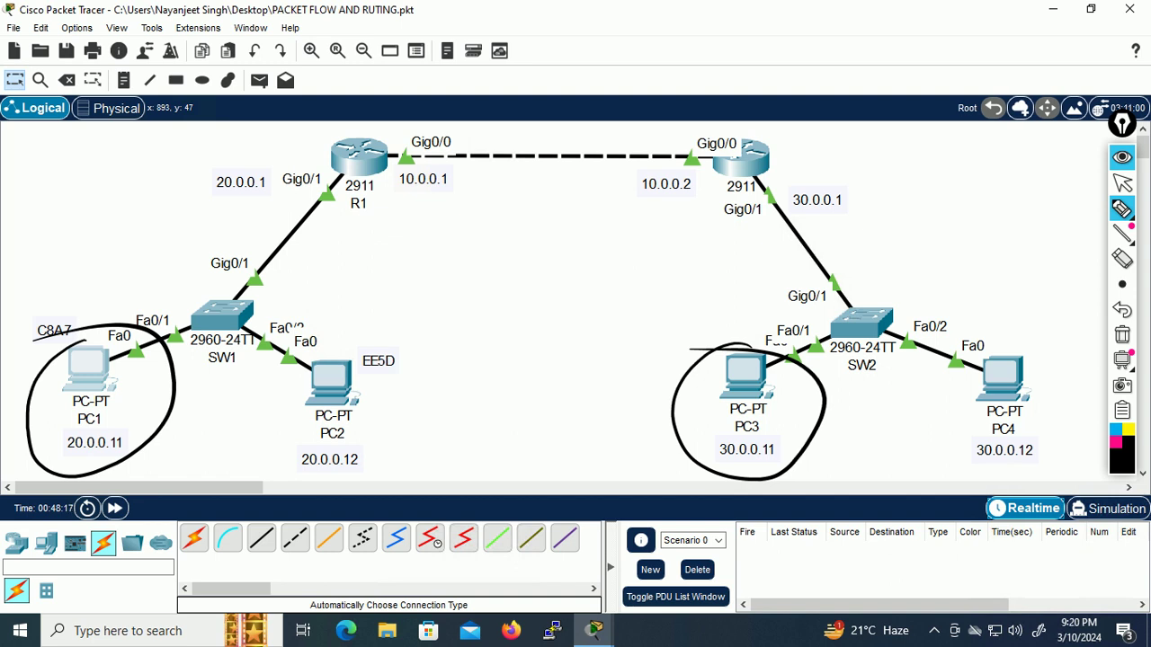
pyautogui.click(1121, 334)
# Step: Handwrite "Ping - 30.0.0.11" in the middle of the topology and circle PC1's IP address
pyautogui.moveTo(406, 268); pyautogui.dragTo(406, 286)
pyautogui.moveTo(404, 268); pyautogui.dragTo(419, 277)
pyautogui.moveTo(428, 270)
pyautogui.mouseDown()
pyautogui.moveTo(445, 295)
pyautogui.moveTo(407, 298)
pyautogui.mouseUp()
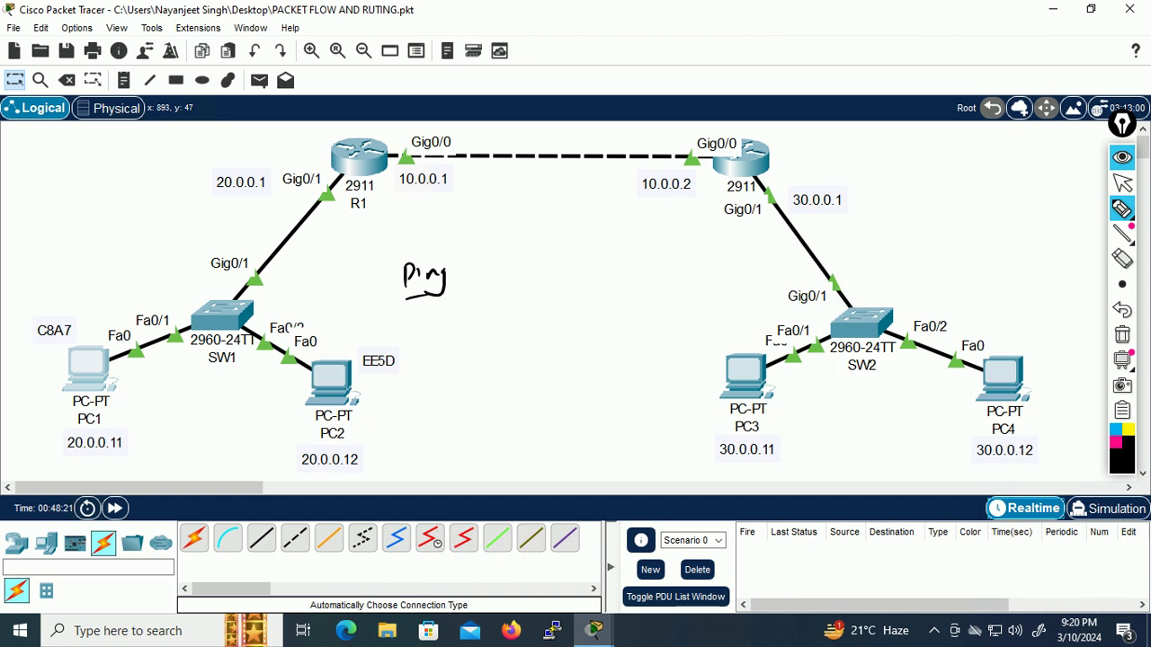
pyautogui.moveTo(29, 451); pyautogui.dragTo(50, 446)
pyautogui.moveTo(452, 279)
pyautogui.mouseDown()
pyautogui.moveTo(501, 266)
pyautogui.moveTo(490, 280)
pyautogui.mouseUp()
pyautogui.moveTo(514, 262); pyautogui.dragTo(524, 273)
pyautogui.moveTo(544, 258); pyautogui.dragTo(555, 264)
pyautogui.moveTo(572, 256); pyautogui.dragTo(582, 264)
pyautogui.moveTo(598, 251); pyautogui.dragTo(600, 270)
pyautogui.moveTo(608, 254); pyautogui.dragTo(610, 278)
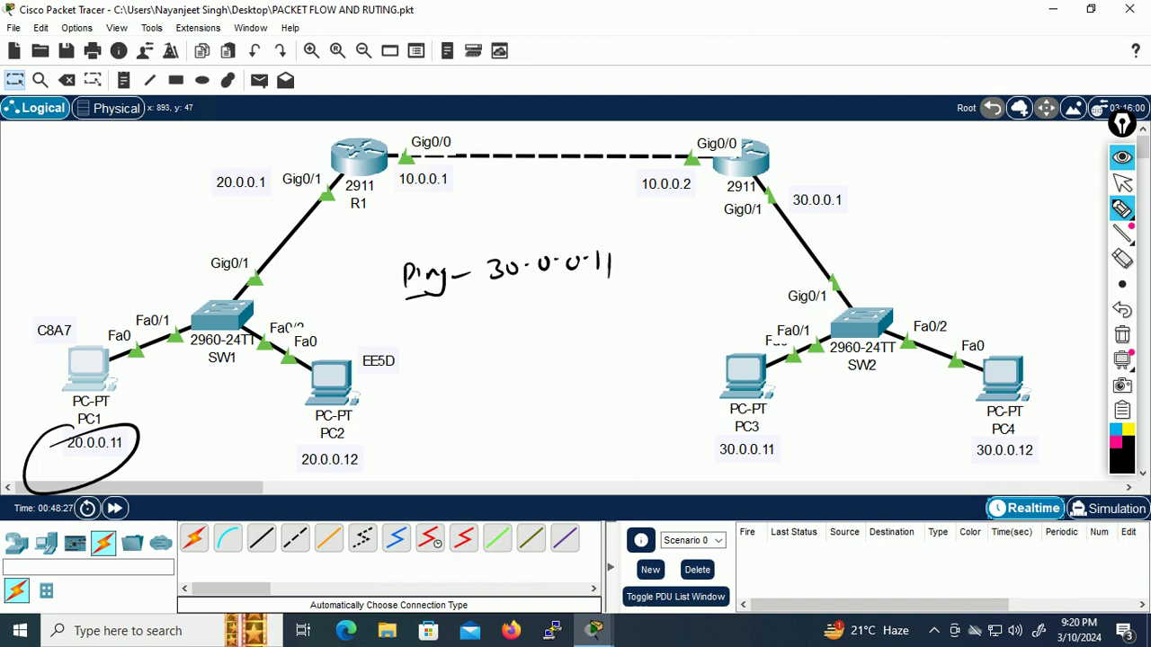
# Step: Draw a packet box labelled ICMP below the ping note, and an underlined AND above PC1 with a connecting line
pyautogui.moveTo(430, 361)
pyautogui.mouseDown()
pyautogui.moveTo(437, 381)
pyautogui.moveTo(482, 351)
pyautogui.mouseUp()
pyautogui.moveTo(432, 389)
pyautogui.mouseDown()
pyautogui.moveTo(480, 378)
pyautogui.moveTo(415, 394)
pyautogui.moveTo(556, 439)
pyautogui.moveTo(488, 384)
pyautogui.mouseUp()
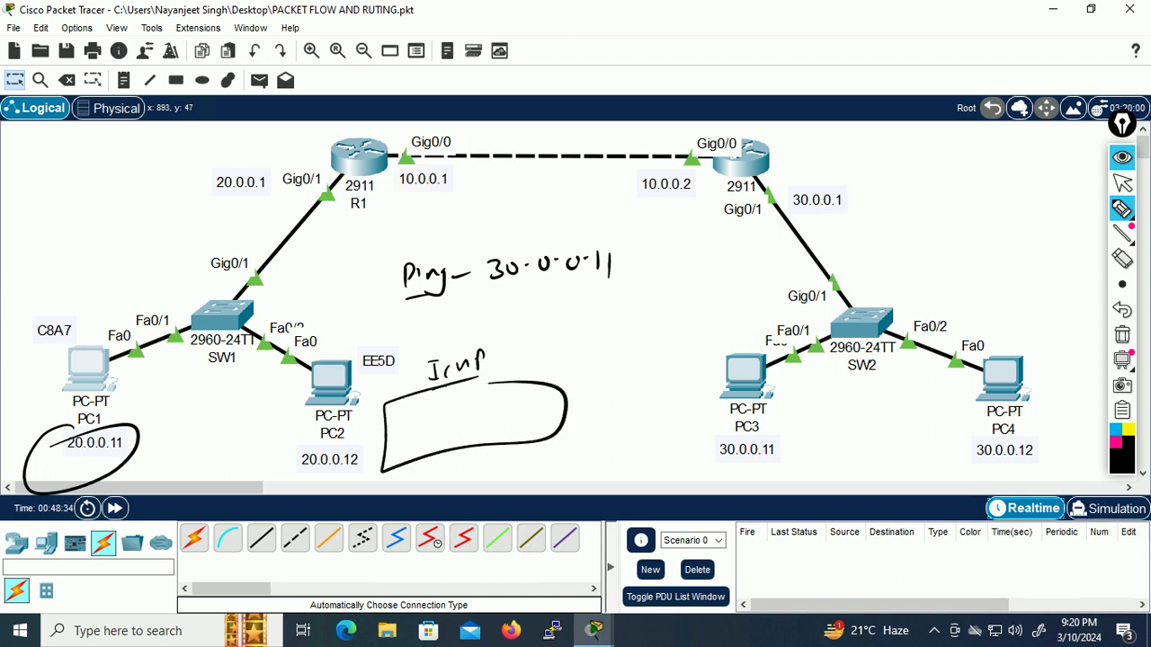
pyautogui.moveTo(72, 334)
pyautogui.mouseDown()
pyautogui.moveTo(117, 251)
pyautogui.moveTo(160, 216)
pyautogui.moveTo(165, 239)
pyautogui.mouseUp()
pyautogui.moveTo(119, 265); pyautogui.dragTo(175, 252)
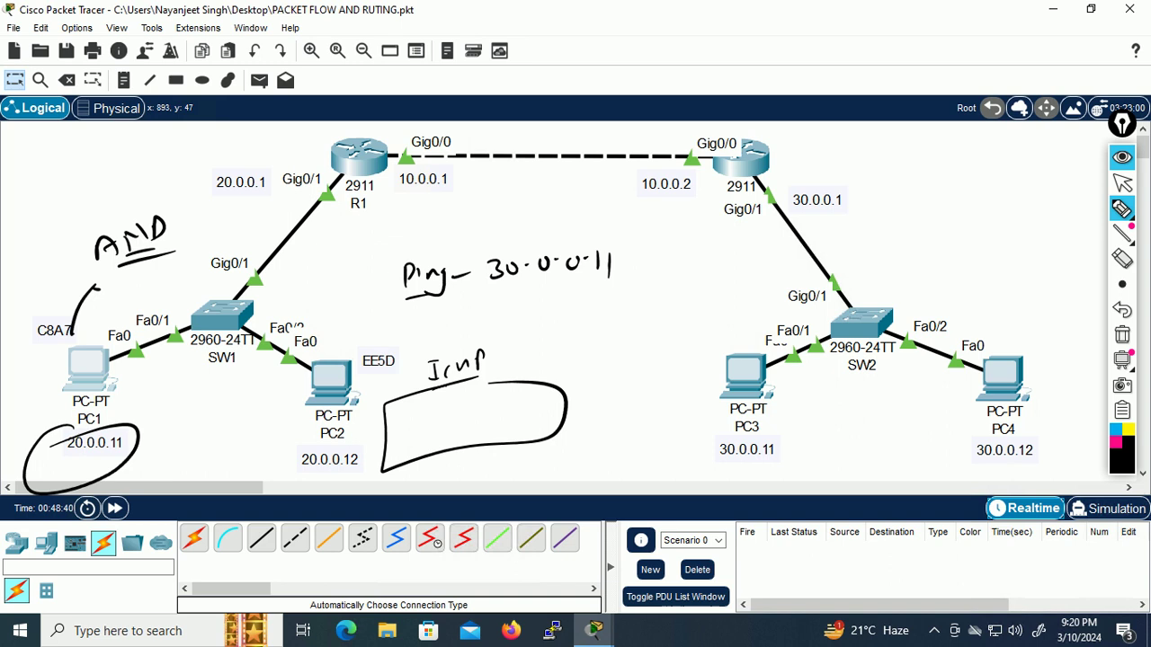
# Step: Underline PC1's IP address, circle PC3's address and PC1 itself, and clear the ink
pyautogui.moveTo(59, 460); pyautogui.dragTo(123, 456)
pyautogui.moveTo(742, 432)
pyautogui.mouseDown()
pyautogui.moveTo(741, 473)
pyautogui.moveTo(759, 433)
pyautogui.mouseUp()
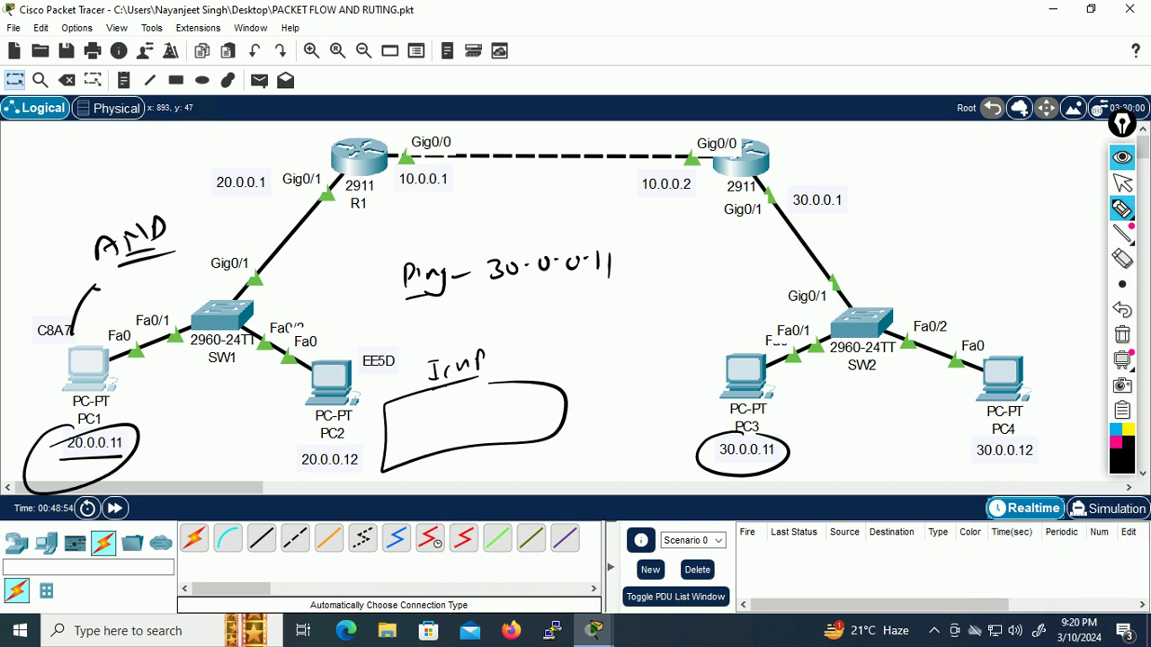
pyautogui.moveTo(98, 326); pyautogui.dragTo(38, 334)
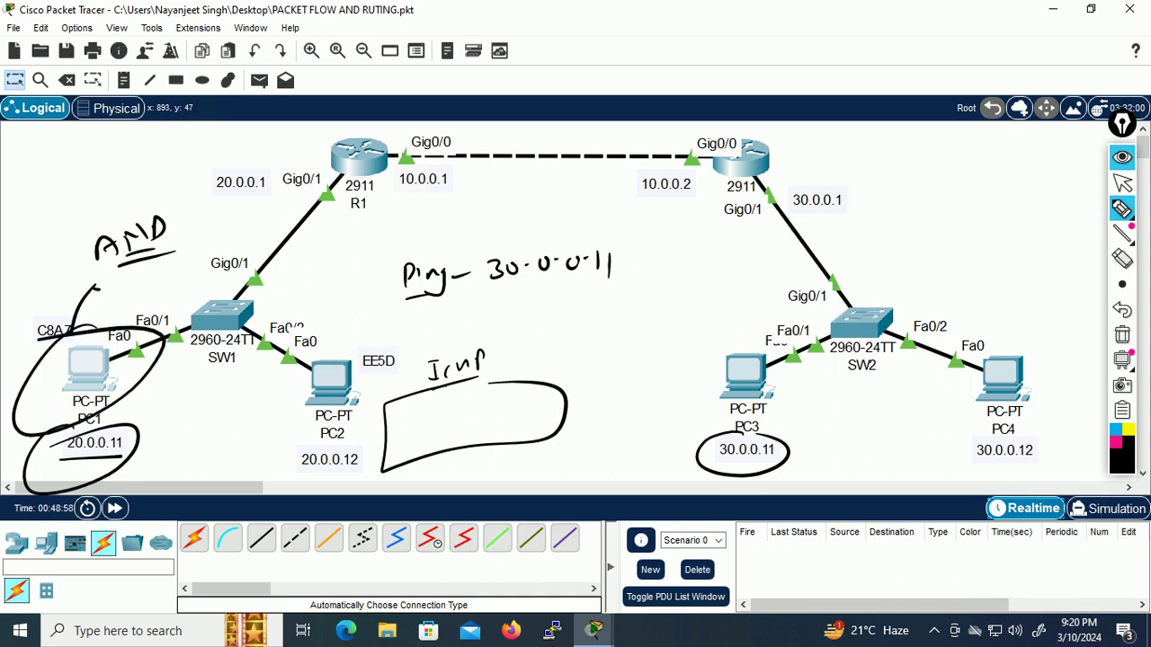
pyautogui.click(1122, 334)
# Step: Draw an arrow from PC1 to R1, circle the IP addresses of PC1 and PC3, retrace the arrow, and clear the ink
pyautogui.moveTo(97, 345)
pyautogui.mouseDown()
pyautogui.moveTo(159, 249)
pyautogui.moveTo(342, 153)
pyautogui.mouseUp()
pyautogui.moveTo(302, 191); pyautogui.dragTo(321, 178)
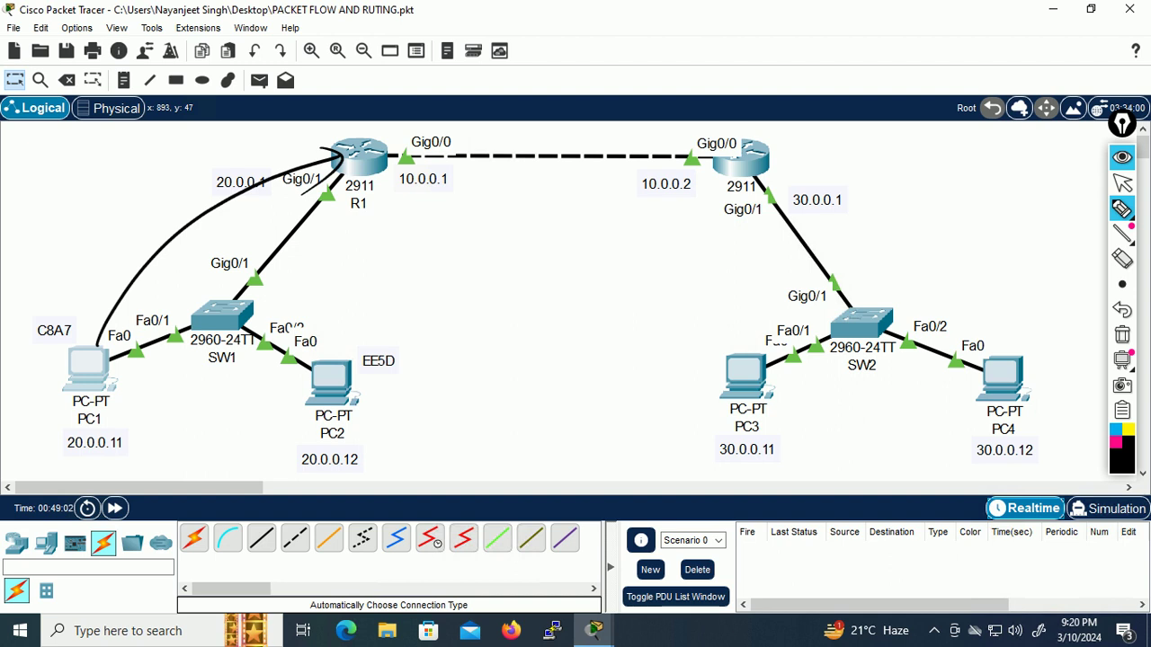
pyautogui.moveTo(110, 426)
pyautogui.mouseDown()
pyautogui.moveTo(90, 482)
pyautogui.moveTo(85, 421)
pyautogui.mouseUp()
pyautogui.moveTo(730, 430)
pyautogui.mouseDown()
pyautogui.moveTo(768, 470)
pyautogui.moveTo(762, 435)
pyautogui.mouseUp()
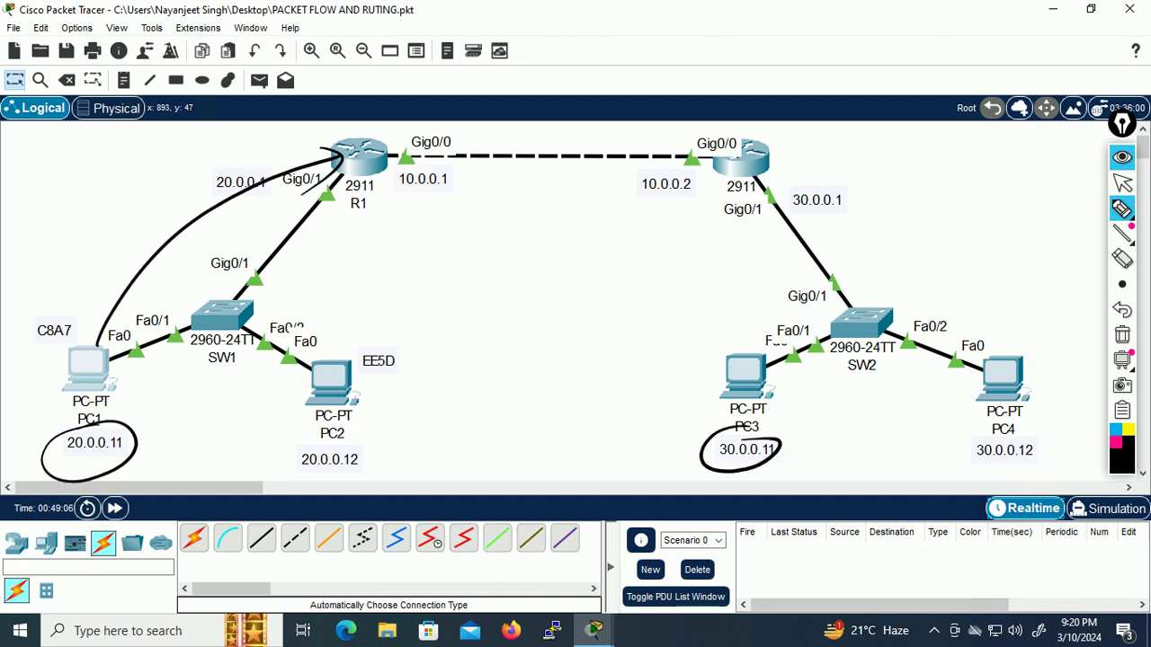
pyautogui.moveTo(93, 344)
pyautogui.mouseDown()
pyautogui.moveTo(268, 153)
pyautogui.moveTo(323, 136)
pyautogui.mouseUp()
pyautogui.click(1122, 335)
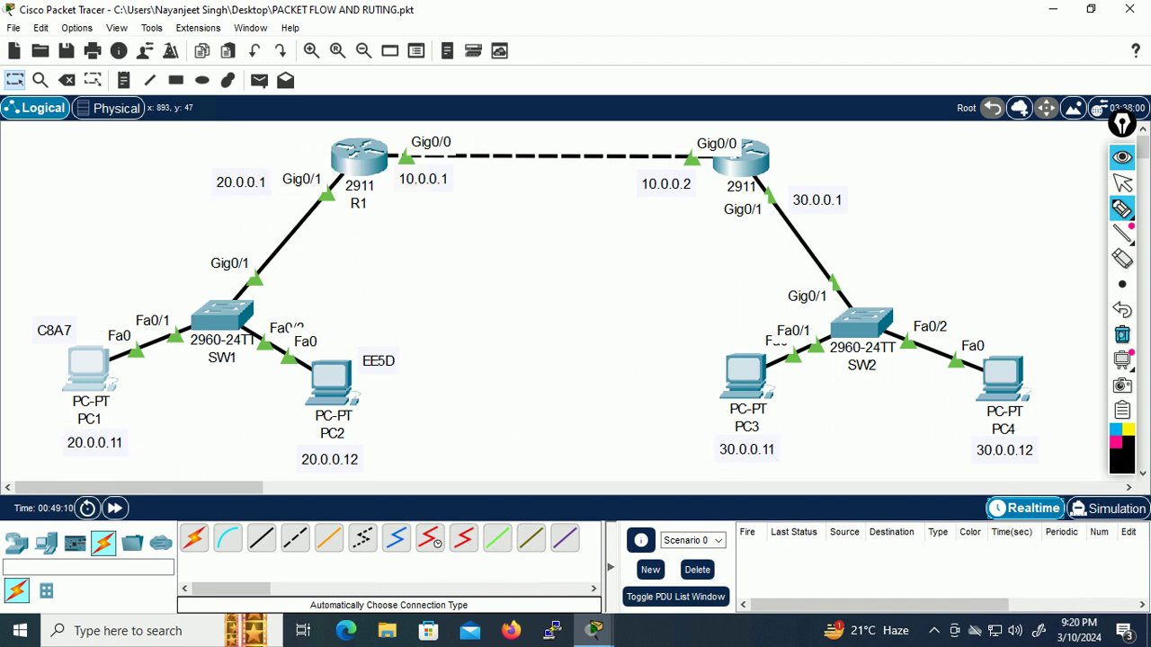
# Step: Handwrite "Default Gateway Addres" across the middle of the topology, clearing the first attempt
pyautogui.moveTo(428, 254)
pyautogui.mouseDown()
pyautogui.moveTo(423, 268)
pyautogui.moveTo(502, 254)
pyautogui.moveTo(531, 262)
pyautogui.moveTo(468, 308)
pyautogui.moveTo(605, 275)
pyautogui.moveTo(595, 299)
pyautogui.mouseUp()
pyautogui.click(1123, 334)
pyautogui.moveTo(654, 284); pyautogui.dragTo(763, 259)
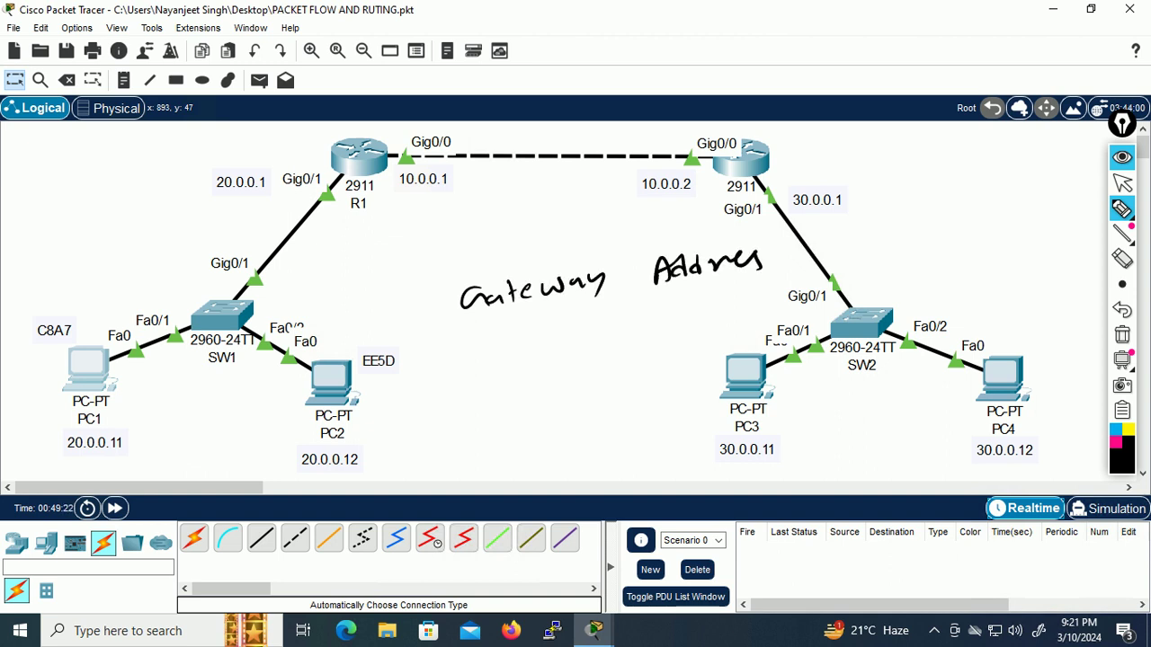
pyautogui.moveTo(321, 323)
pyautogui.mouseDown()
pyautogui.moveTo(326, 337)
pyautogui.moveTo(365, 314)
pyautogui.moveTo(402, 315)
pyautogui.moveTo(437, 286)
pyautogui.moveTo(444, 299)
pyautogui.mouseUp()
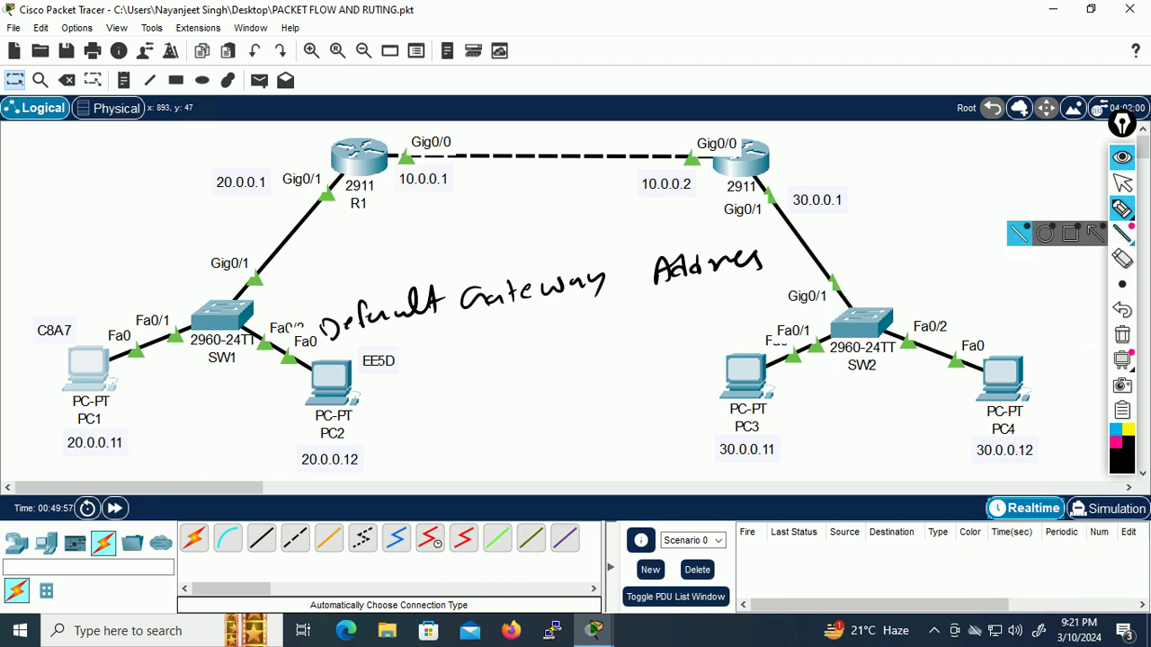
# Step: Hide the ink overlay and switch the network to simulation mode
pyautogui.moveTo(1122, 209)
pyautogui.click(1121, 157)
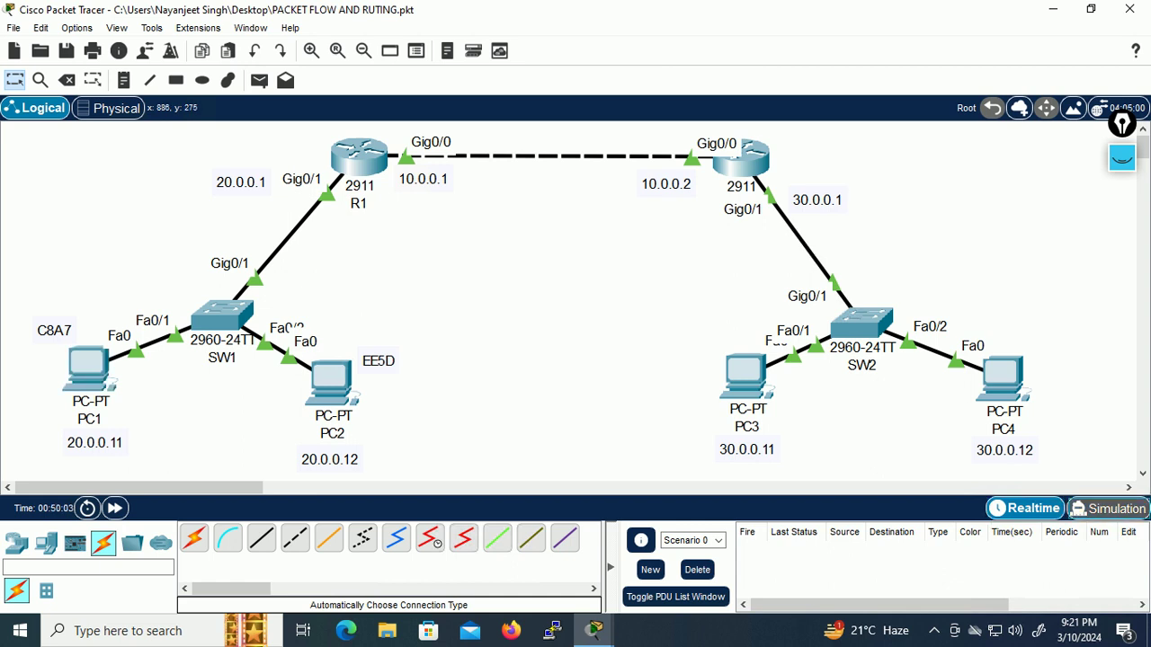
pyautogui.hotkey('shift', 's')
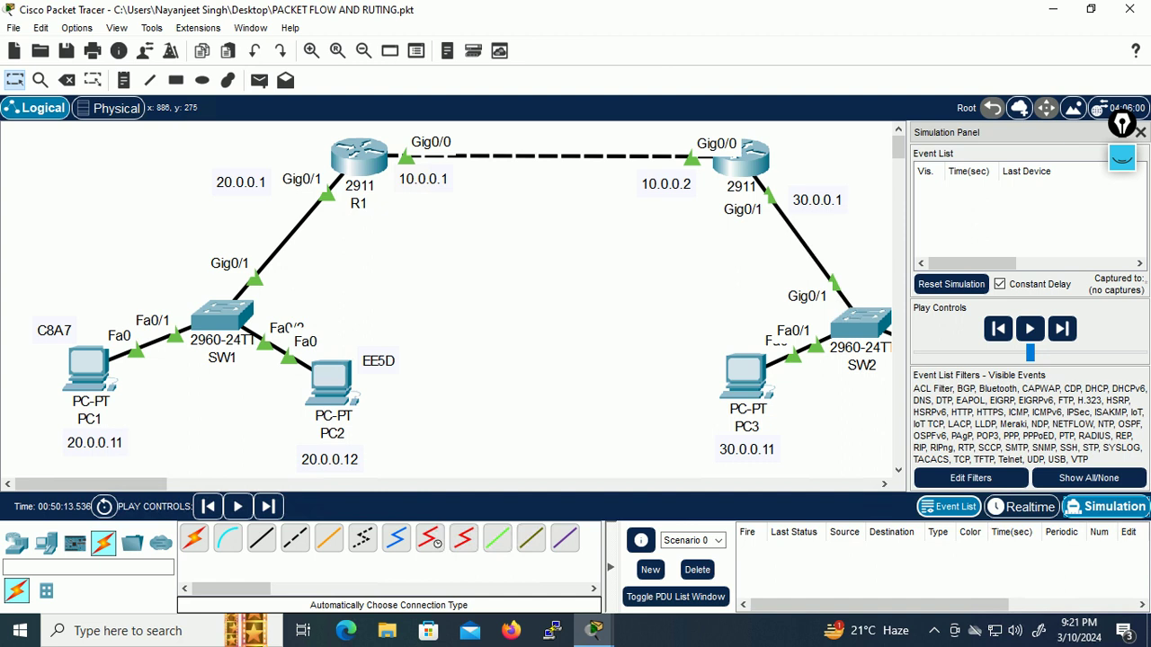
# Step: Open PC1's command prompt and fill it with blank prompt lines to move the old ping output out of view
pyautogui.click(87, 364)
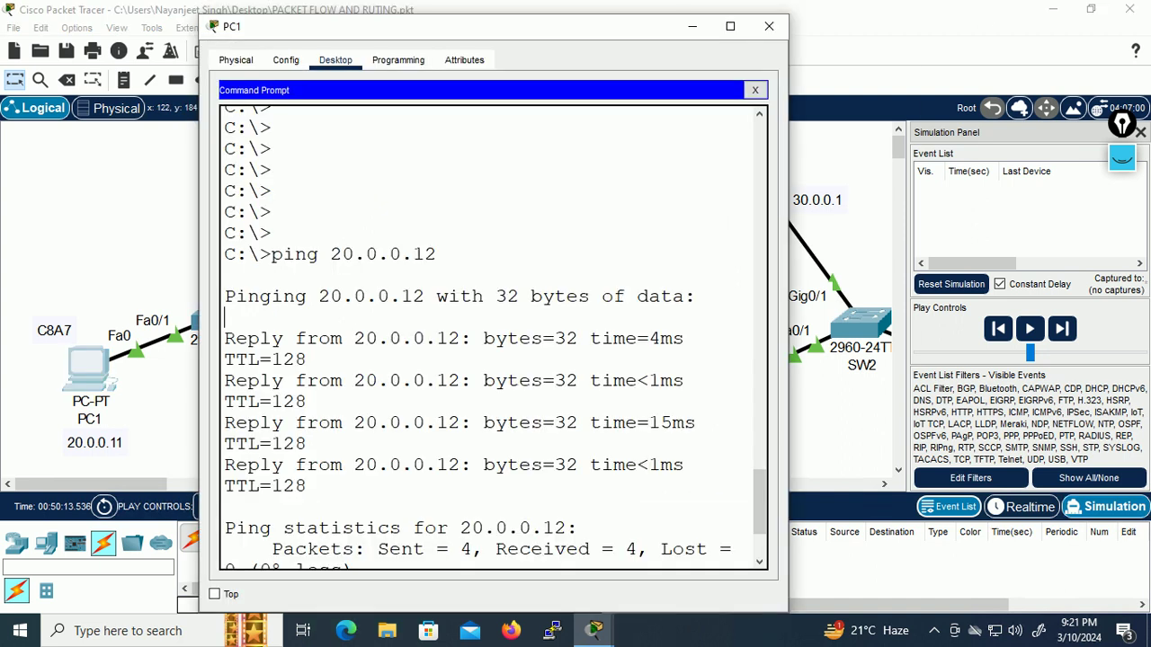
pyautogui.press('Return')
pyautogui.press('Return')
pyautogui.press('Return')
pyautogui.press('Return')
pyautogui.press('Return')
pyautogui.press('Return')
pyautogui.press('Return')
pyautogui.press('Return')
pyautogui.press('Return')
pyautogui.press('Return')
pyautogui.press('Return')
pyautogui.press('Return')
pyautogui.press('Return')
pyautogui.press('Return')
pyautogui.press('Return')
pyautogui.press('Return')
pyautogui.press('Return')
pyautogui.press('Return')
pyautogui.press('Return')
pyautogui.press('Return')
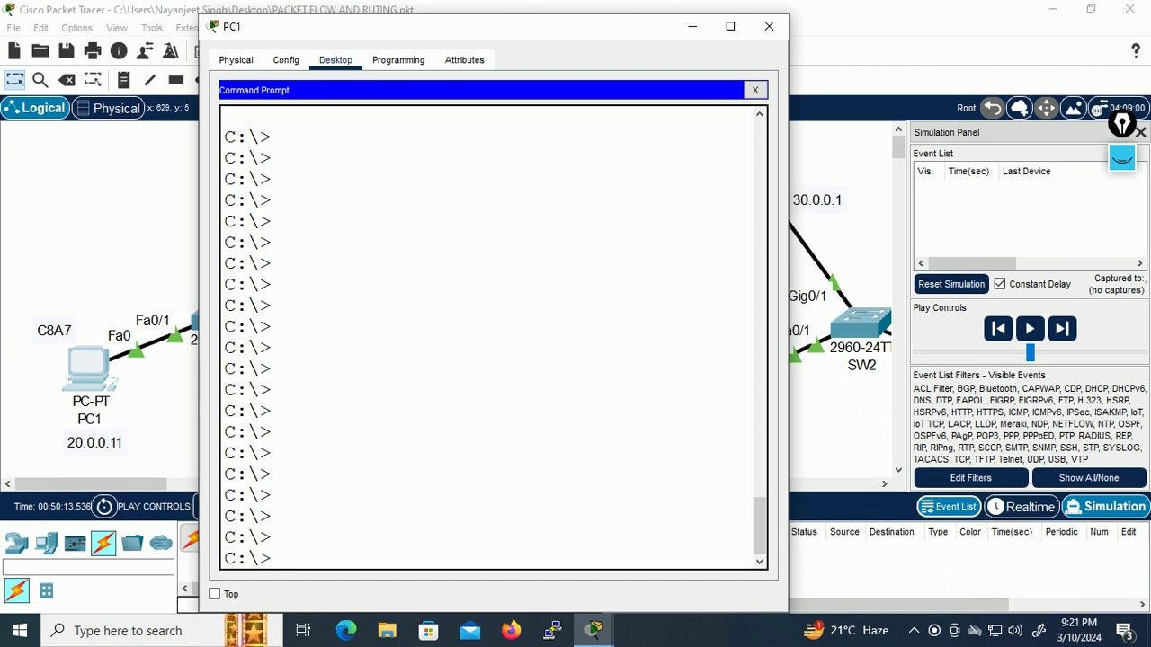
# Step: Ping 30.0.0.11 from PC1, hide the command window and the event list, and advance the simulation by one event
pyautogui.write('ping 30.0.0.11')
pyautogui.press('Return')
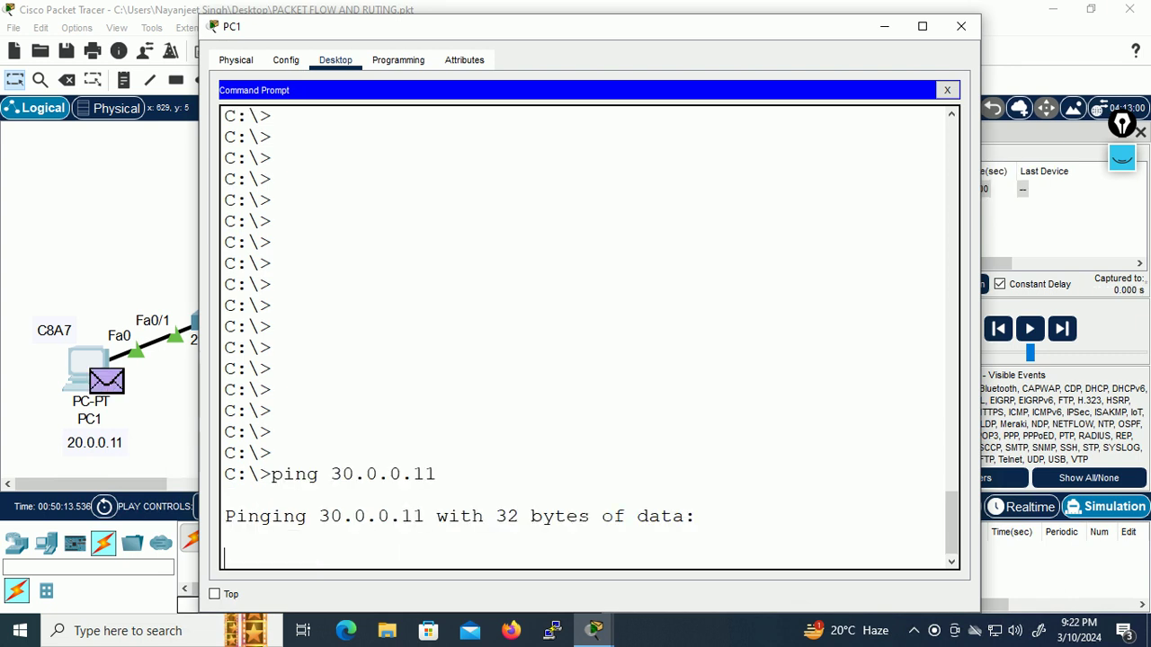
pyautogui.click(884, 27)
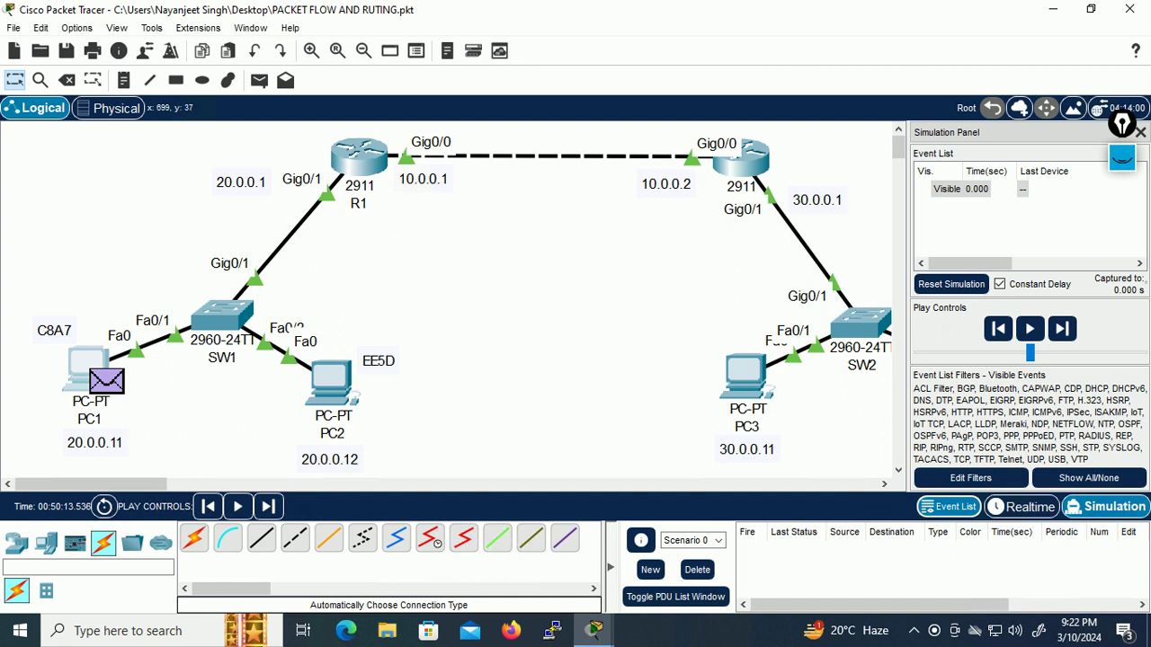
pyautogui.click(1140, 132)
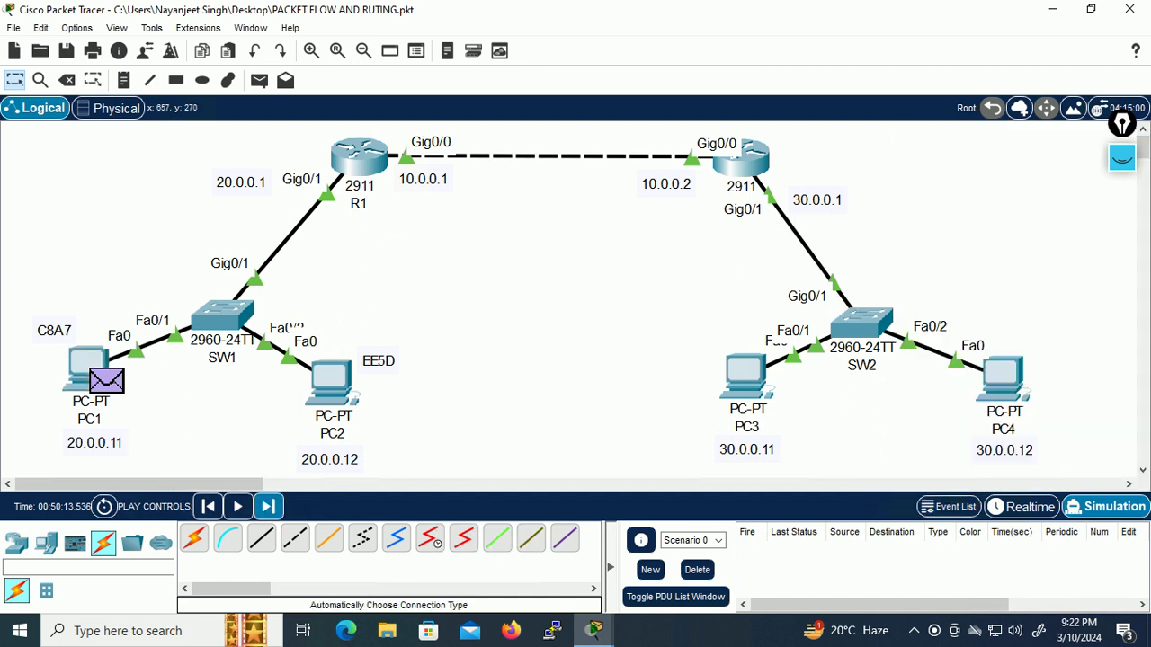
pyautogui.click(268, 506)
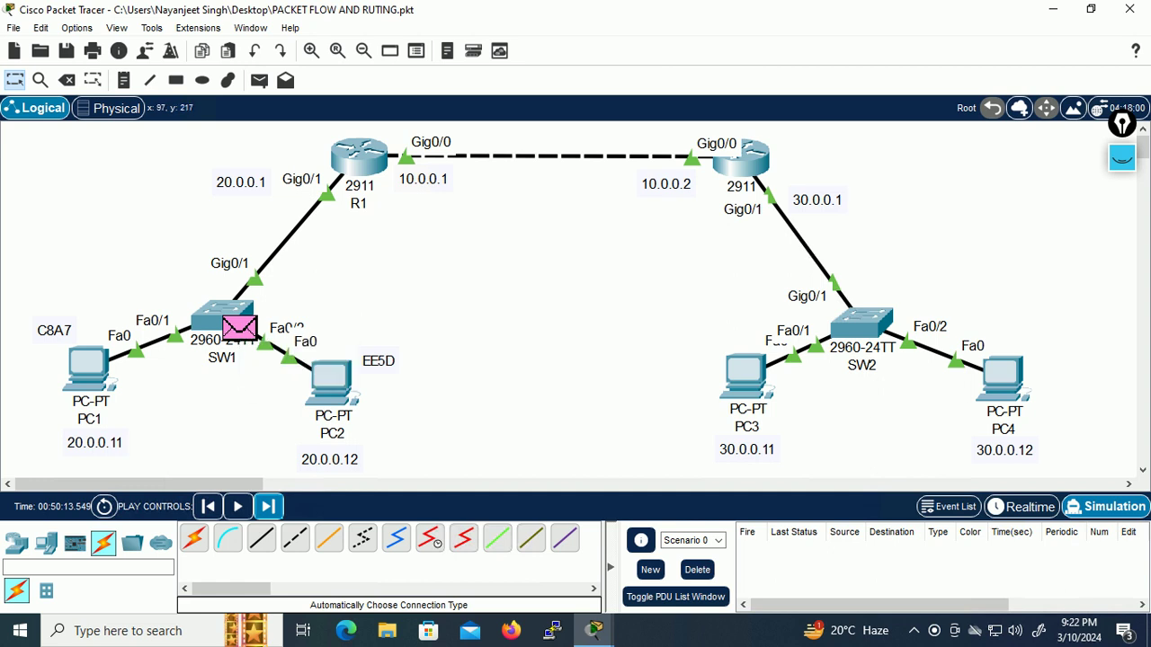
# Step: Bring back the ink overlay, mark PC1 and the packet at SW1 with strokes, and clear all the ink
pyautogui.moveTo(30, 358); pyautogui.dragTo(137, 461)
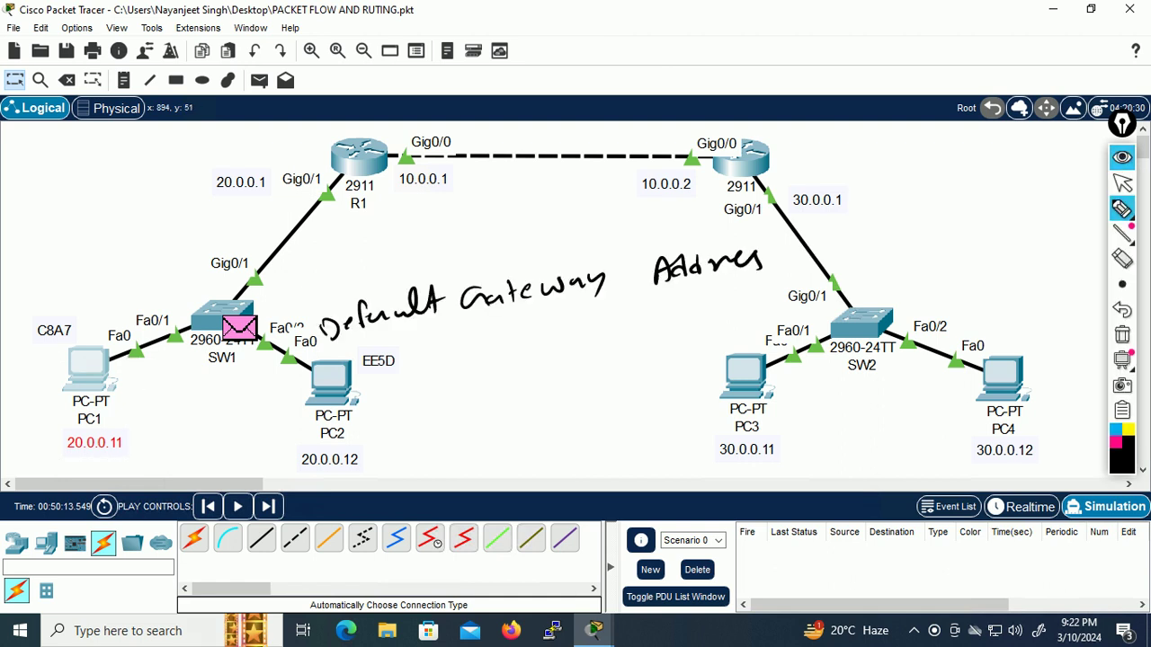
pyautogui.moveTo(105, 348)
pyautogui.mouseDown()
pyautogui.moveTo(241, 338)
pyautogui.moveTo(193, 311)
pyautogui.moveTo(58, 327)
pyautogui.moveTo(131, 329)
pyautogui.moveTo(65, 422)
pyautogui.mouseUp()
pyautogui.moveTo(90, 396); pyautogui.dragTo(216, 545)
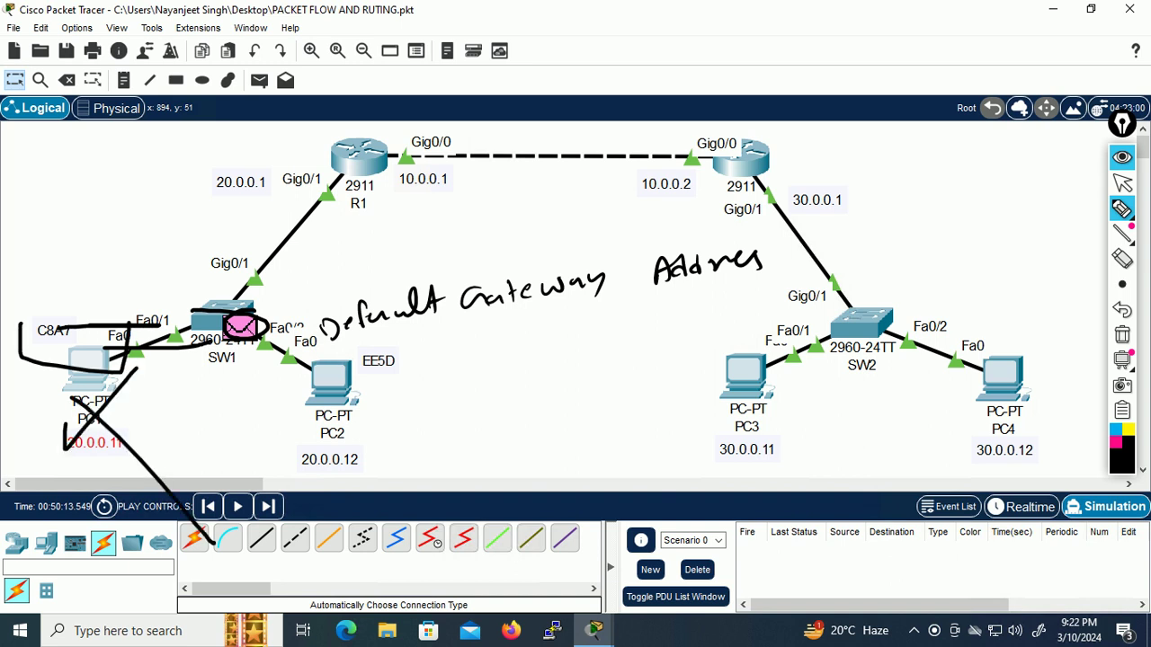
pyautogui.click(1123, 334)
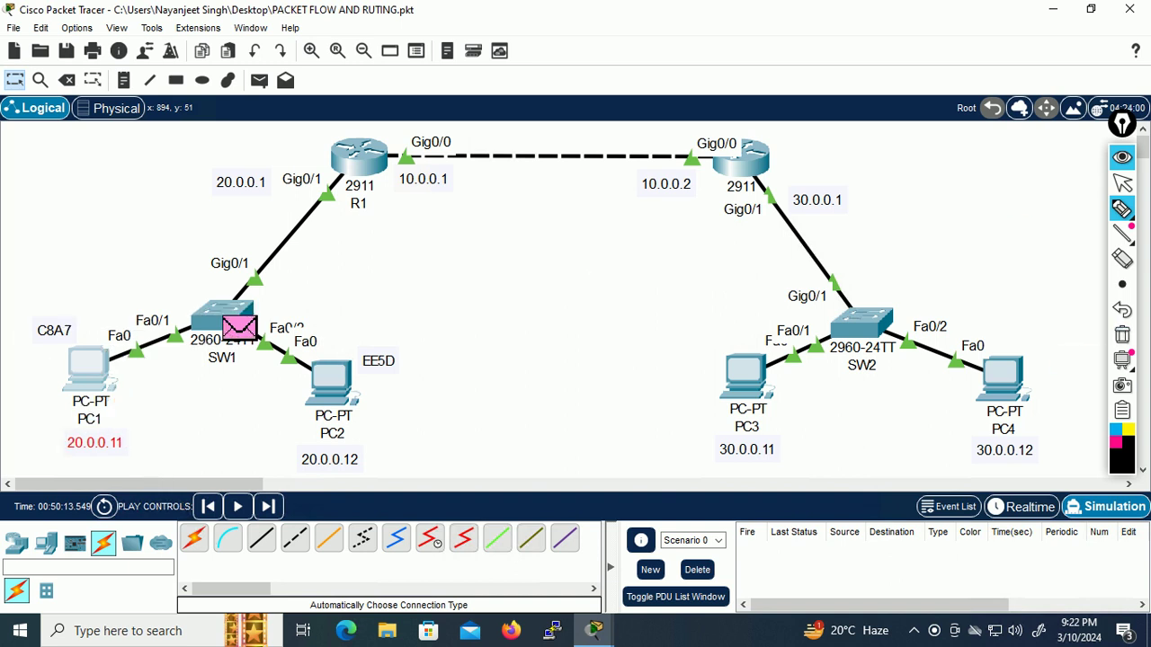
# Step: Return to Realtime mode without the ink overlay, cancel the running ping in PC1's command prompt, and close its window
pyautogui.click(1122, 158)
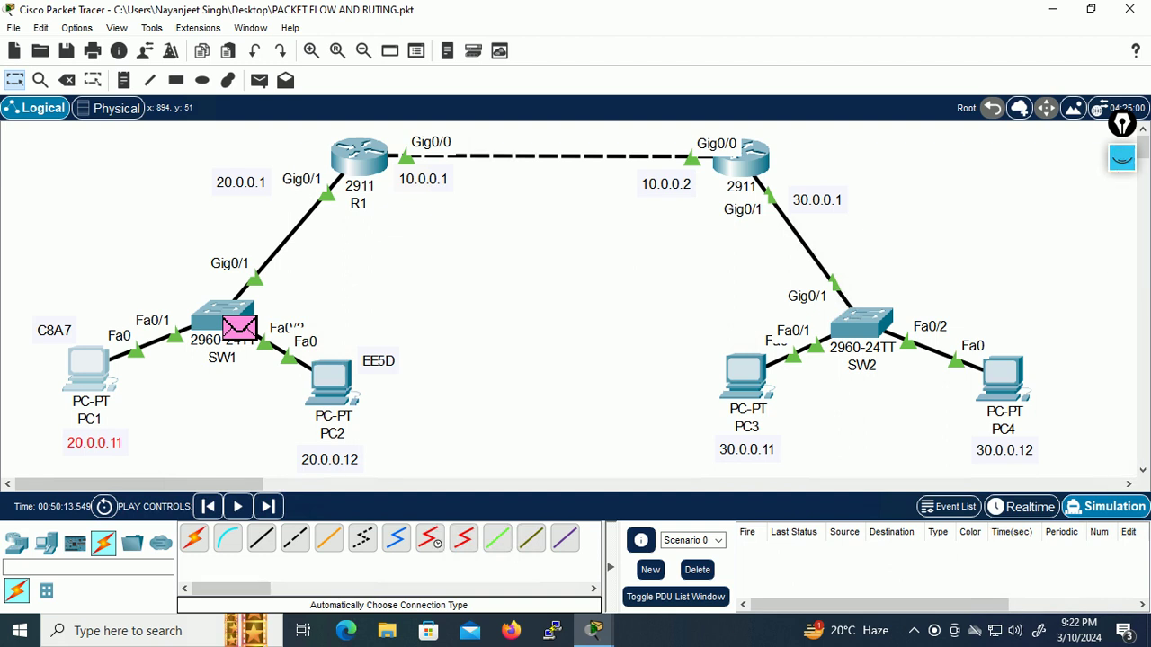
pyautogui.click(1023, 506)
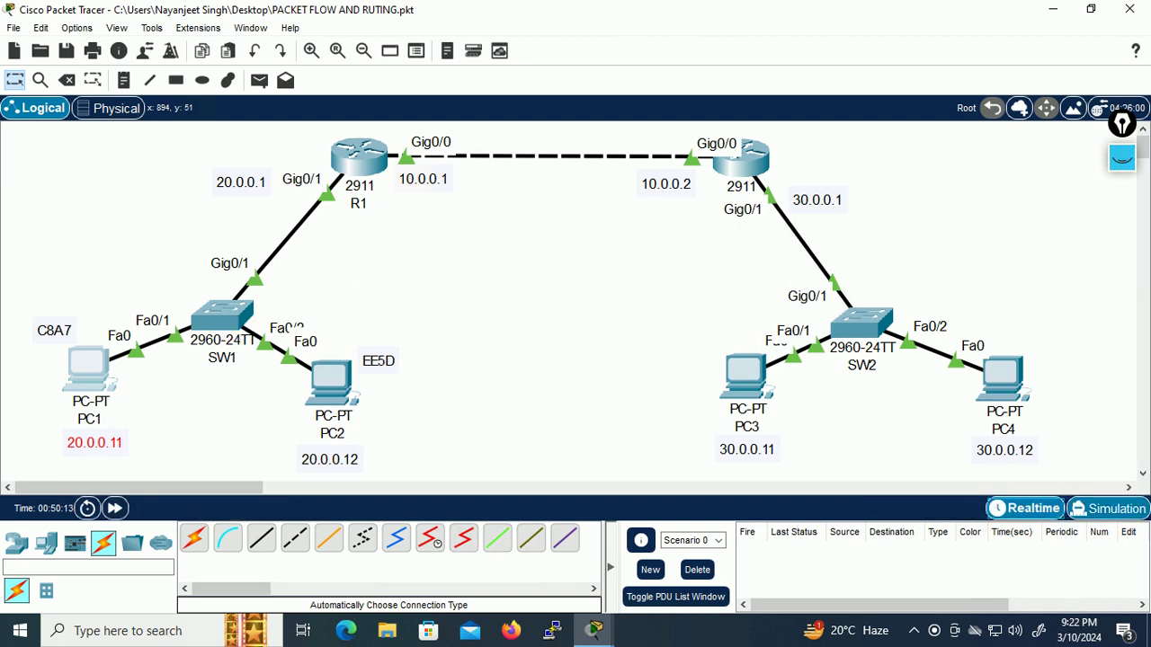
pyautogui.click(89, 367)
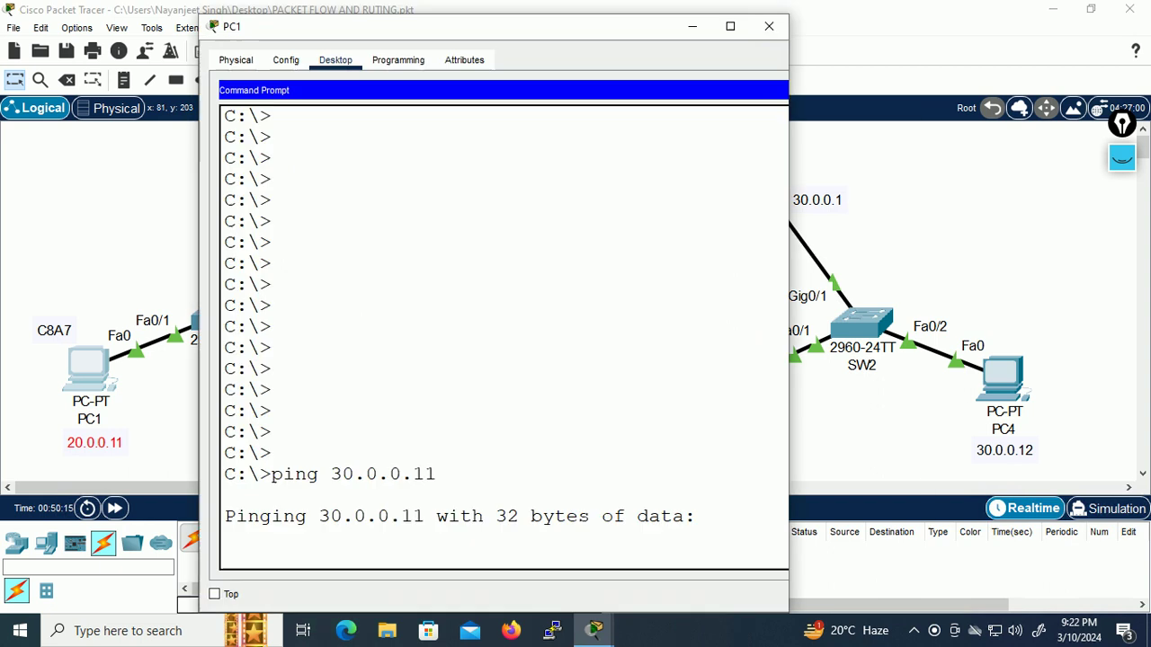
pyautogui.scroll(-4, 493, 342)
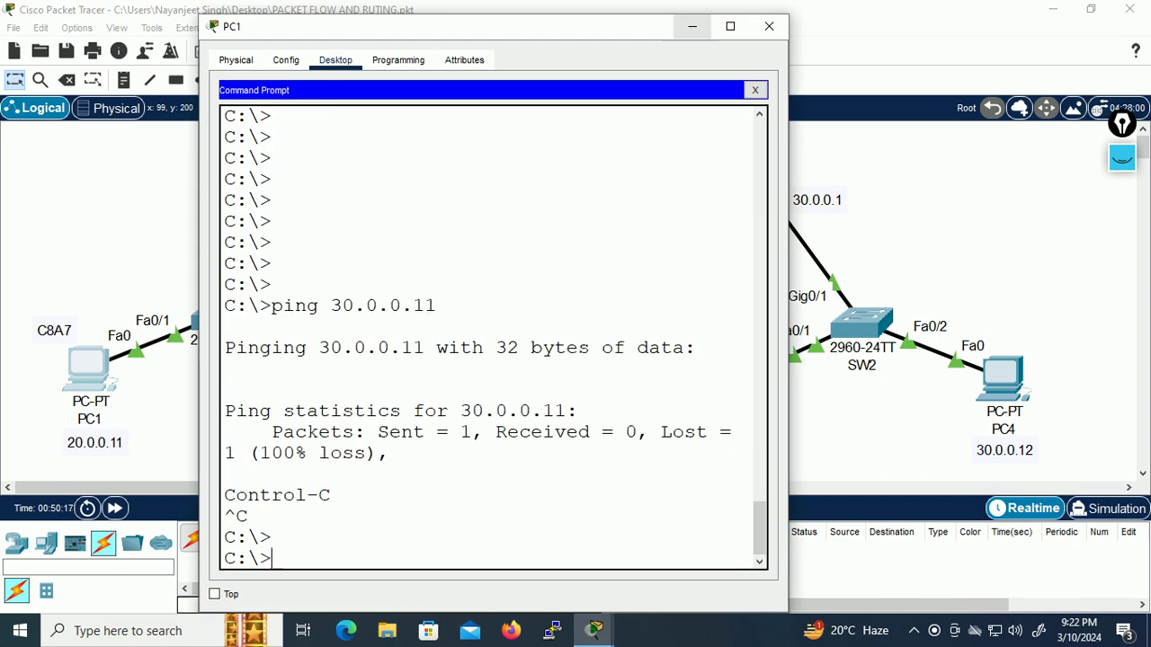
pyautogui.click(769, 26)
# Step: Switch to simulation mode with the event list hidden, rerun ping 30.0.0.11 from PC1's command prompt, and close its window
pyautogui.hotkey('shift', 's')
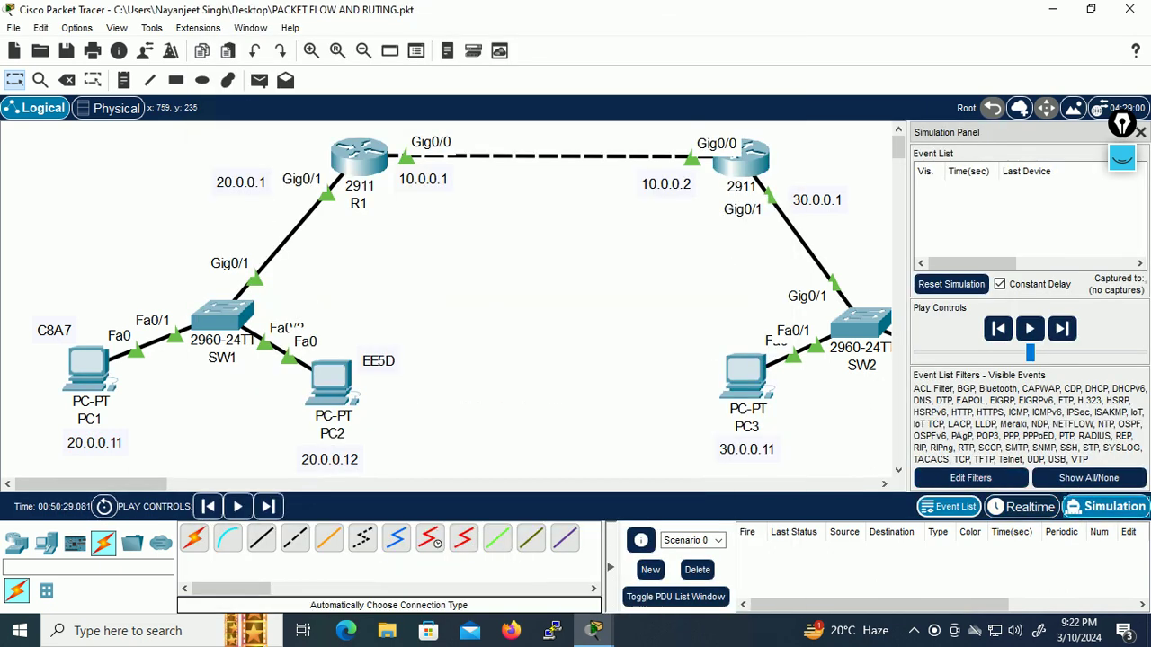
pyautogui.click(1140, 132)
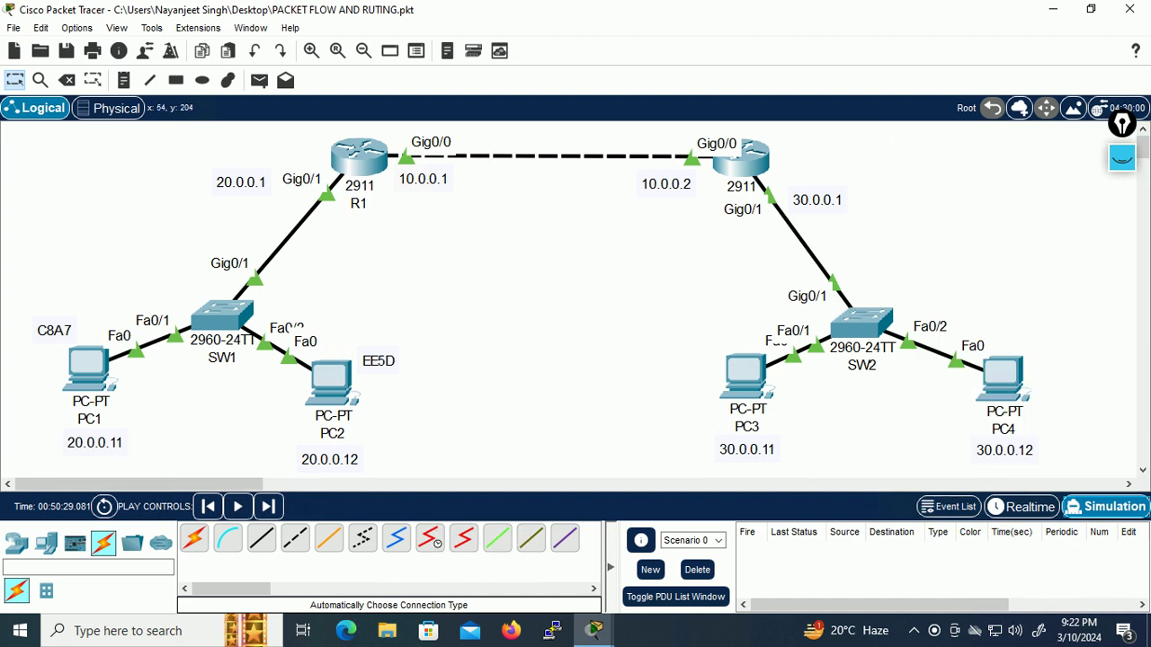
pyautogui.click(88, 364)
pyautogui.scroll(-5, 493, 337)
pyautogui.press('Up')
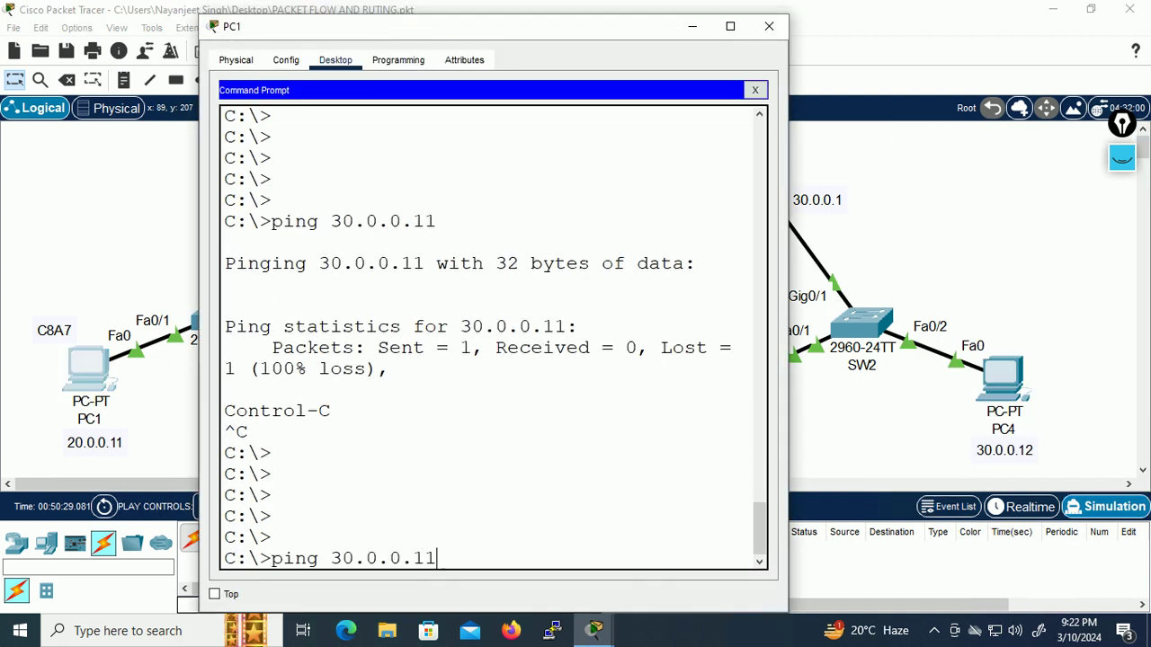
pyautogui.press('Return')
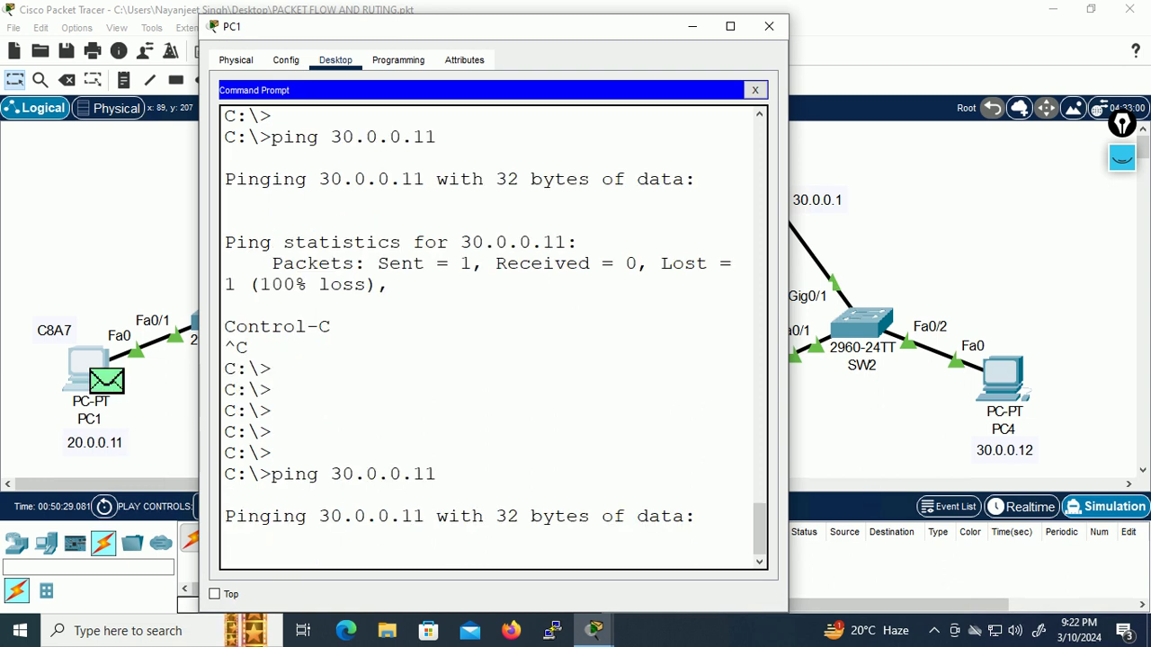
pyautogui.click(769, 26)
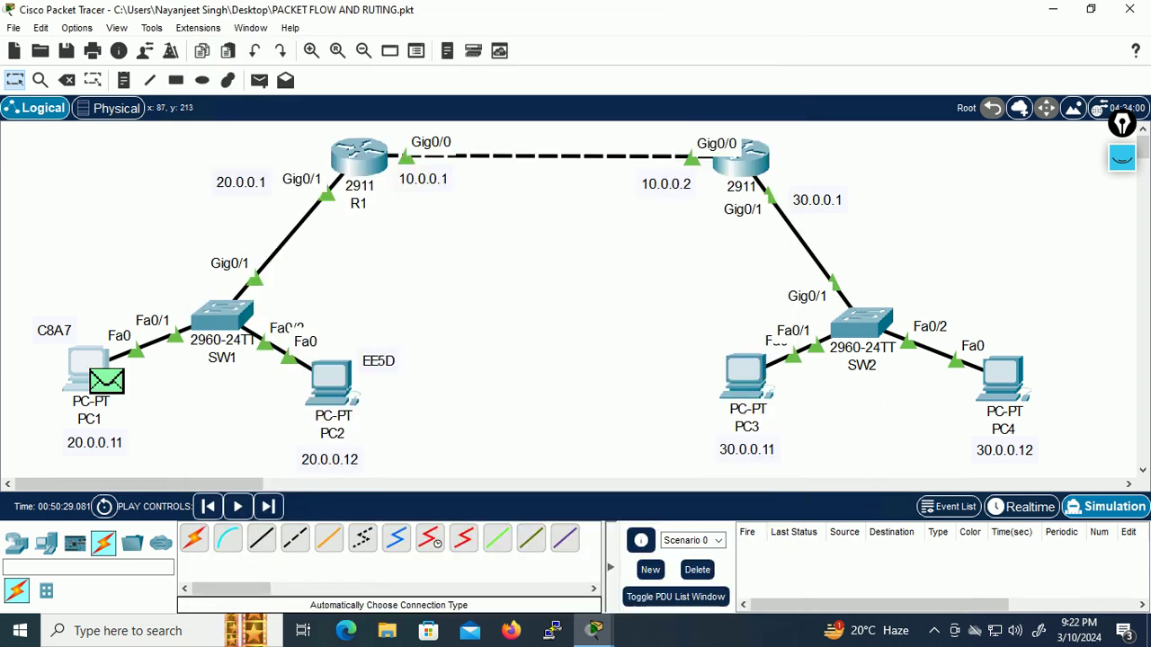
# Step: Inspect the OSI model details of the packet at PC1 in a widened window under Windows Magnifier, and close the details
pyautogui.click(106, 382)
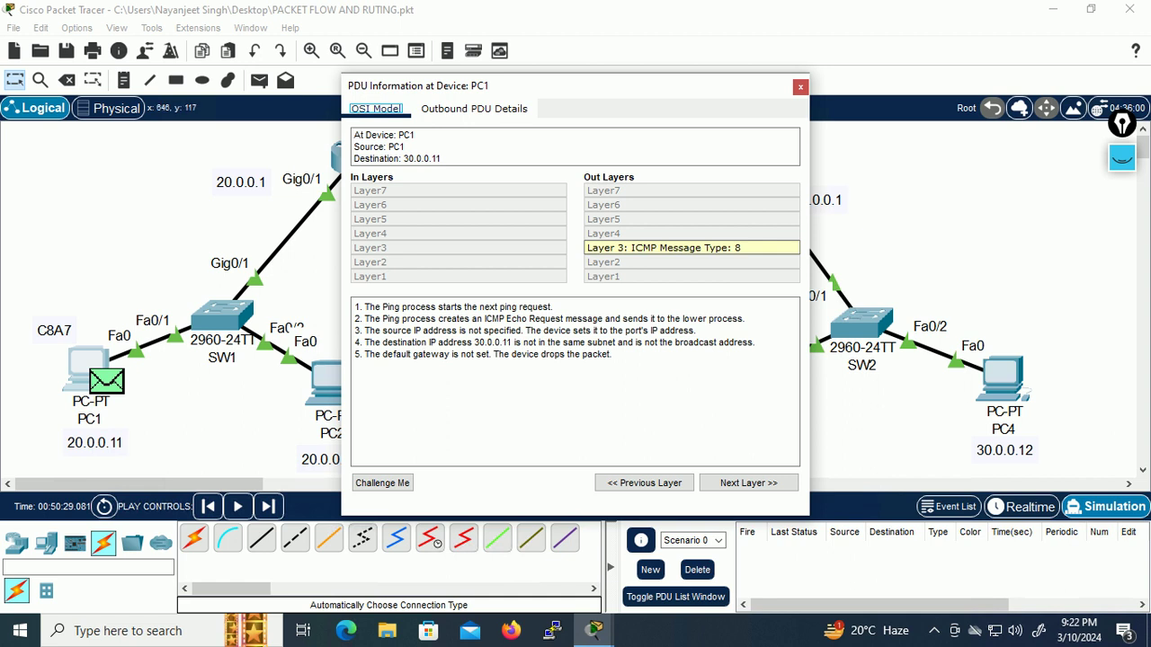
pyautogui.moveTo(808, 270); pyautogui.dragTo(1066, 269)
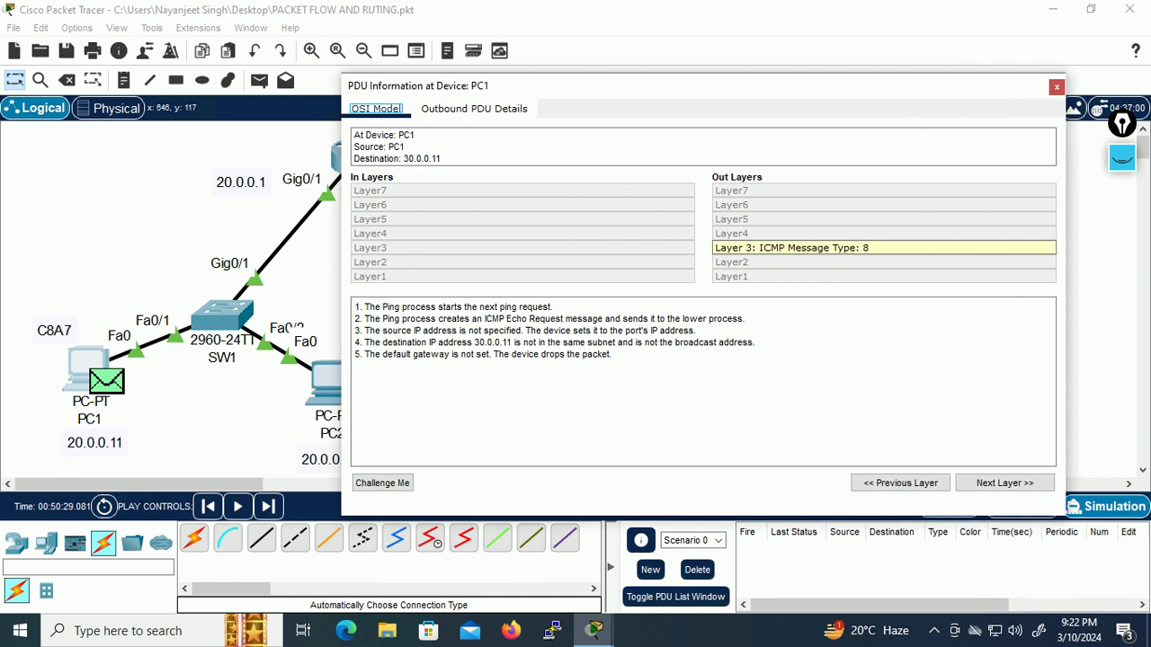
pyautogui.press('super')
pyautogui.write('mag')
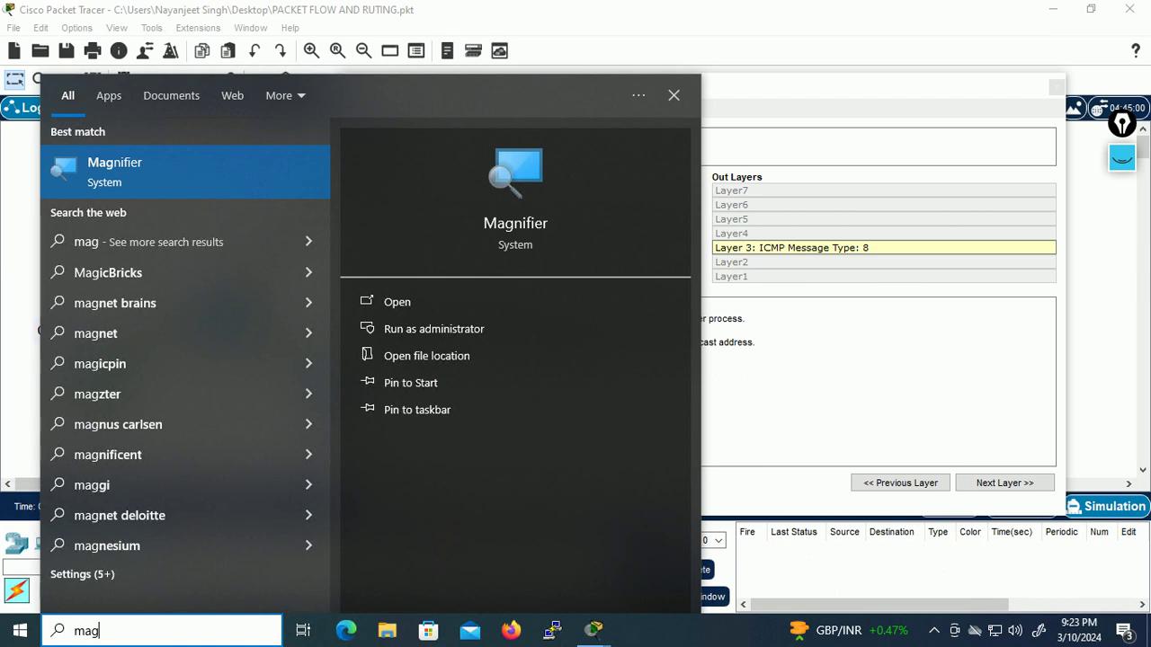
pyautogui.press('Return')
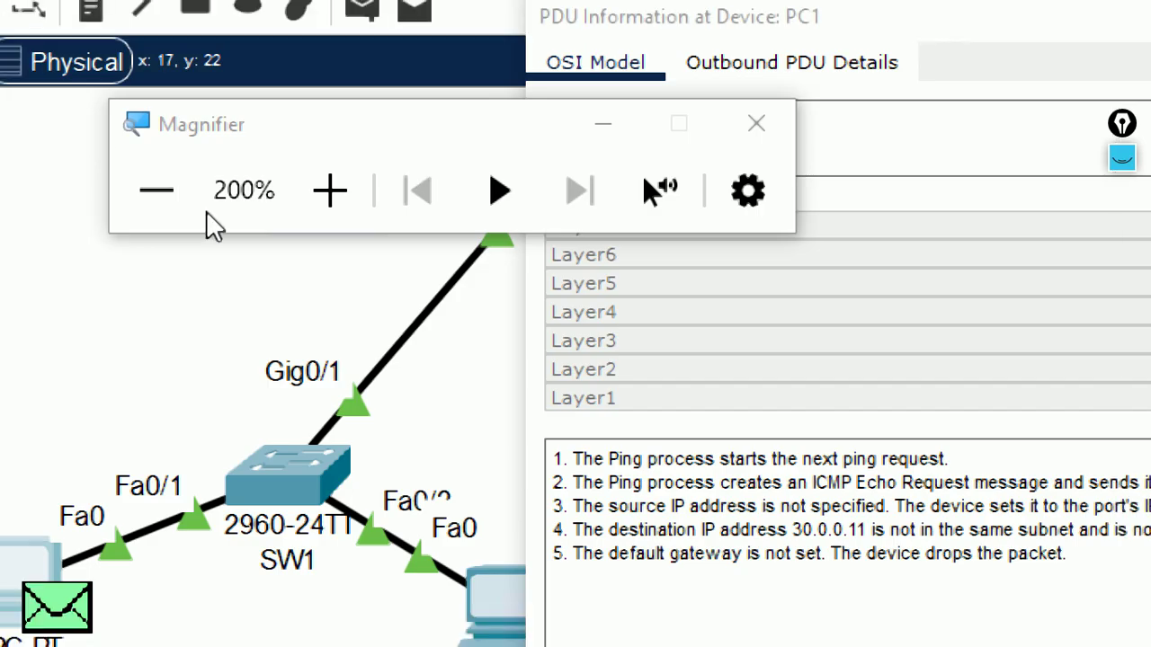
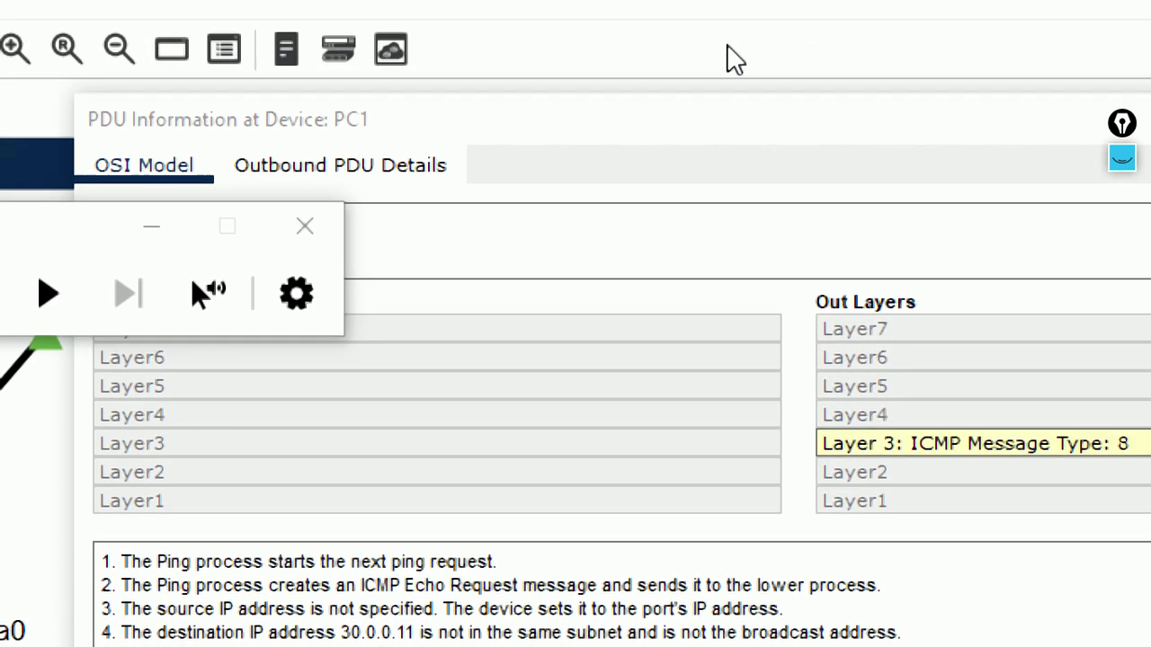
pyautogui.click(312, 220)
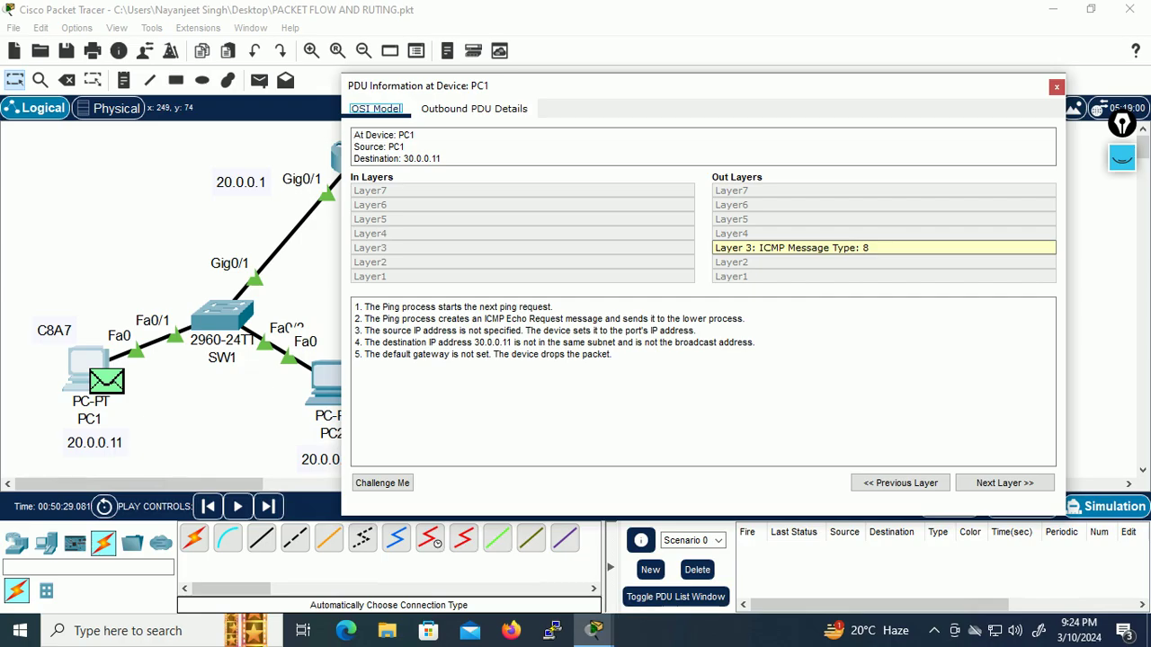
pyautogui.click(1057, 87)
# Step: Leave PC1's command prompt, open its IP configuration, and select the IPv4 default gateway value
pyautogui.click(90, 367)
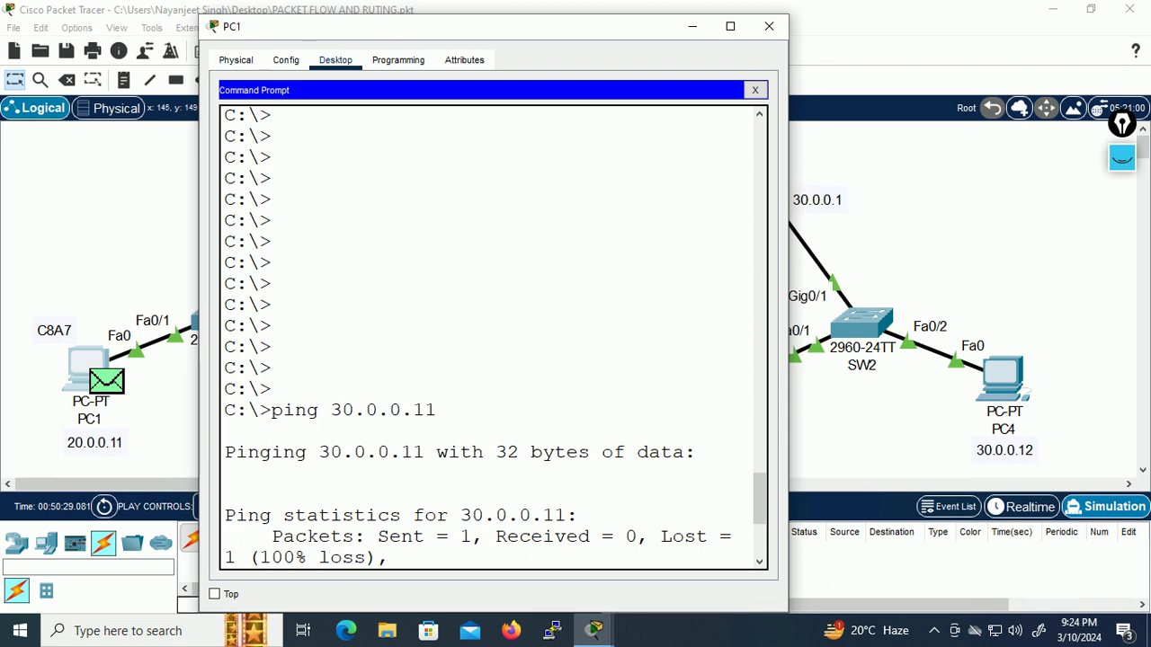
pyautogui.click(755, 90)
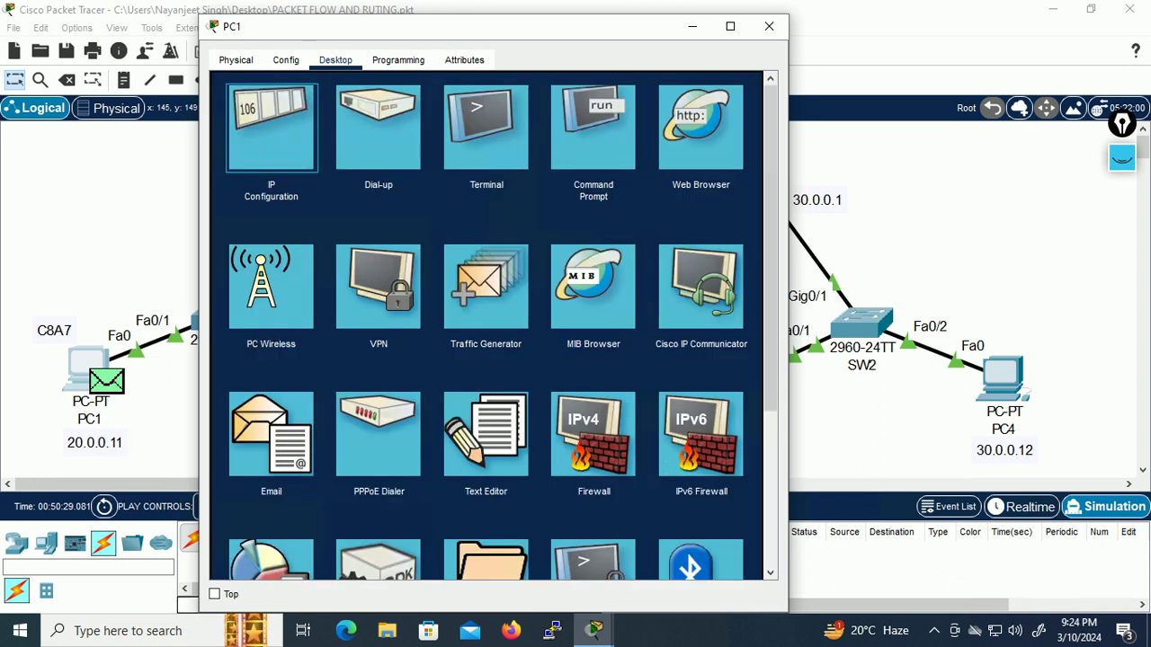
pyautogui.click(287, 117)
pyautogui.moveTo(440, 222); pyautogui.dragTo(407, 222)
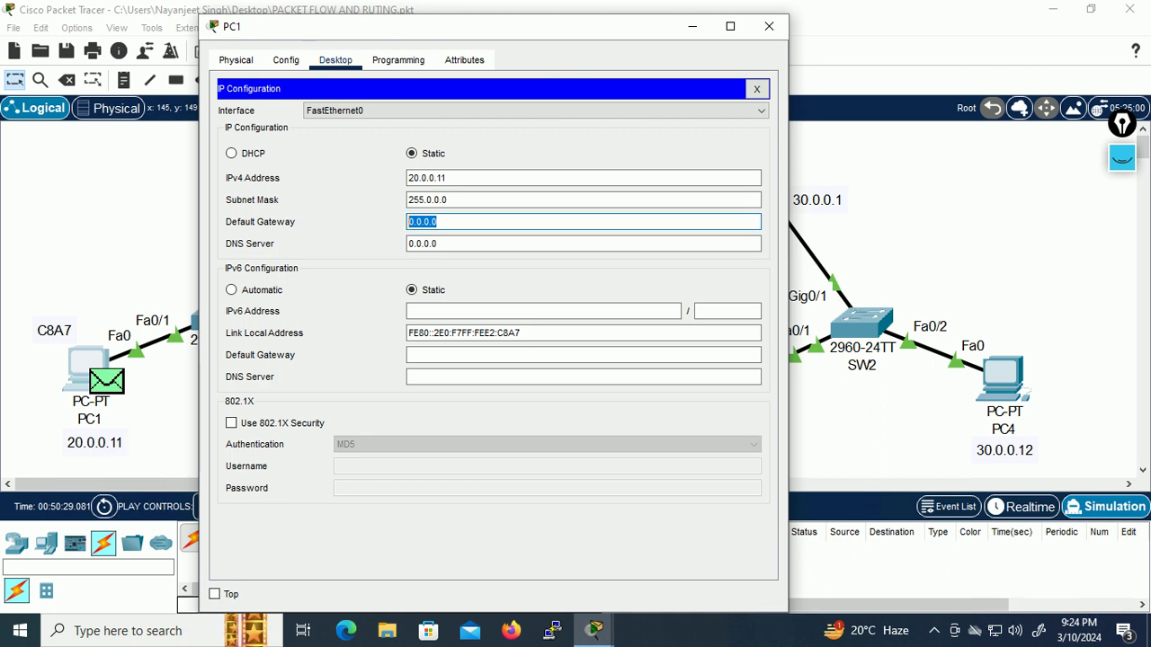
# Step: Mark PC1's IPv4 address, subnet mask and default gateway fields with ink strokes, clear the ink, and close the window
pyautogui.click(1121, 157)
pyautogui.click(1122, 208)
pyautogui.moveTo(282, 178); pyautogui.dragTo(378, 179)
pyautogui.moveTo(365, 173); pyautogui.dragTo(366, 187)
pyautogui.moveTo(283, 199)
pyautogui.mouseDown()
pyautogui.moveTo(379, 199)
pyautogui.moveTo(367, 205)
pyautogui.mouseUp()
pyautogui.moveTo(295, 224); pyautogui.dragTo(392, 221)
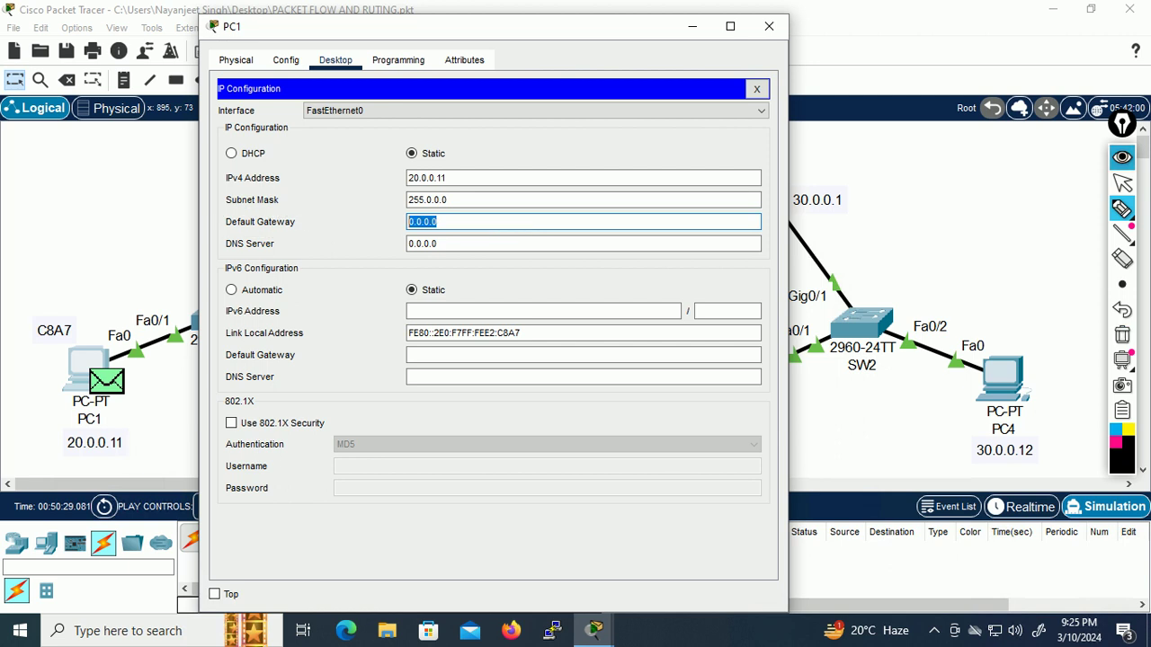
pyautogui.click(769, 26)
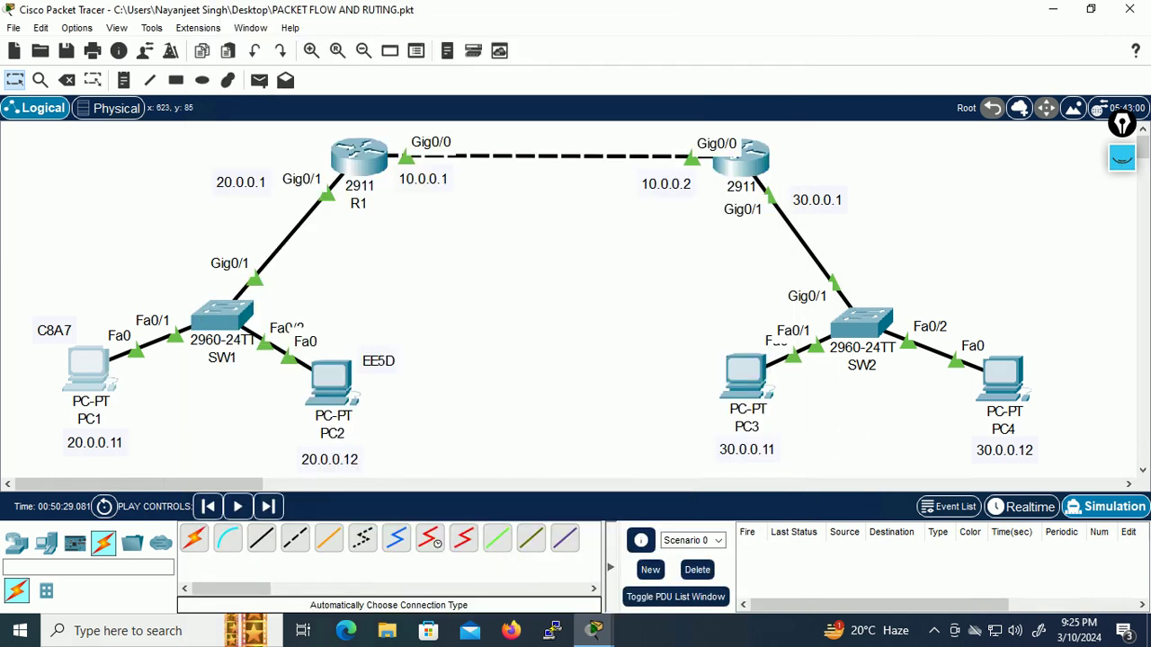
# Step: Mark R1 and its Gig0/1 port in ink, trace an arrow from PC1's 20.0.0.11 to the boxed 20.0.0.1, and clear the ink
pyautogui.click(1122, 158)
pyautogui.moveTo(1122, 209)
pyautogui.moveTo(343, 127)
pyautogui.mouseDown()
pyautogui.moveTo(302, 140)
pyautogui.moveTo(357, 173)
pyautogui.mouseUp()
pyautogui.moveTo(334, 178)
pyautogui.mouseDown()
pyautogui.moveTo(320, 172)
pyautogui.moveTo(58, 437)
pyautogui.moveTo(470, 247)
pyautogui.moveTo(187, 191)
pyautogui.moveTo(282, 172)
pyautogui.moveTo(200, 204)
pyautogui.moveTo(231, 212)
pyautogui.moveTo(295, 189)
pyautogui.mouseUp()
pyautogui.click(1121, 334)
pyautogui.moveTo(103, 421)
pyautogui.mouseDown()
pyautogui.moveTo(55, 455)
pyautogui.moveTo(126, 418)
pyautogui.moveTo(49, 486)
pyautogui.moveTo(422, 425)
pyautogui.moveTo(27, 441)
pyautogui.moveTo(67, 284)
pyautogui.moveTo(200, 191)
pyautogui.moveTo(199, 203)
pyautogui.mouseUp()
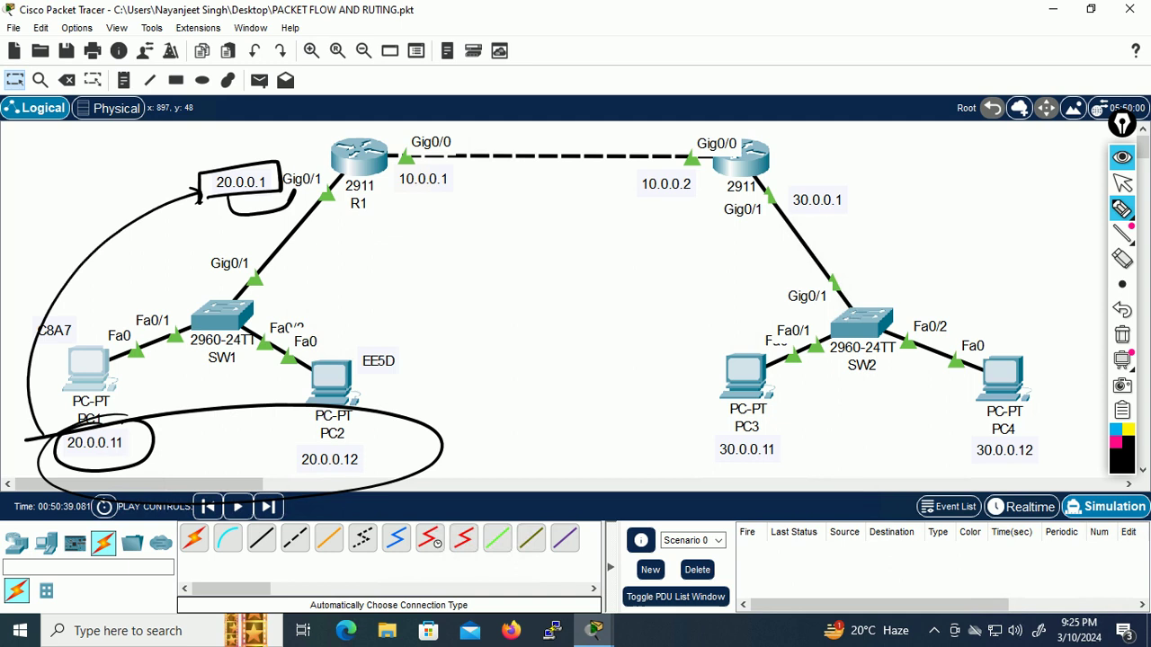
pyautogui.click(1122, 335)
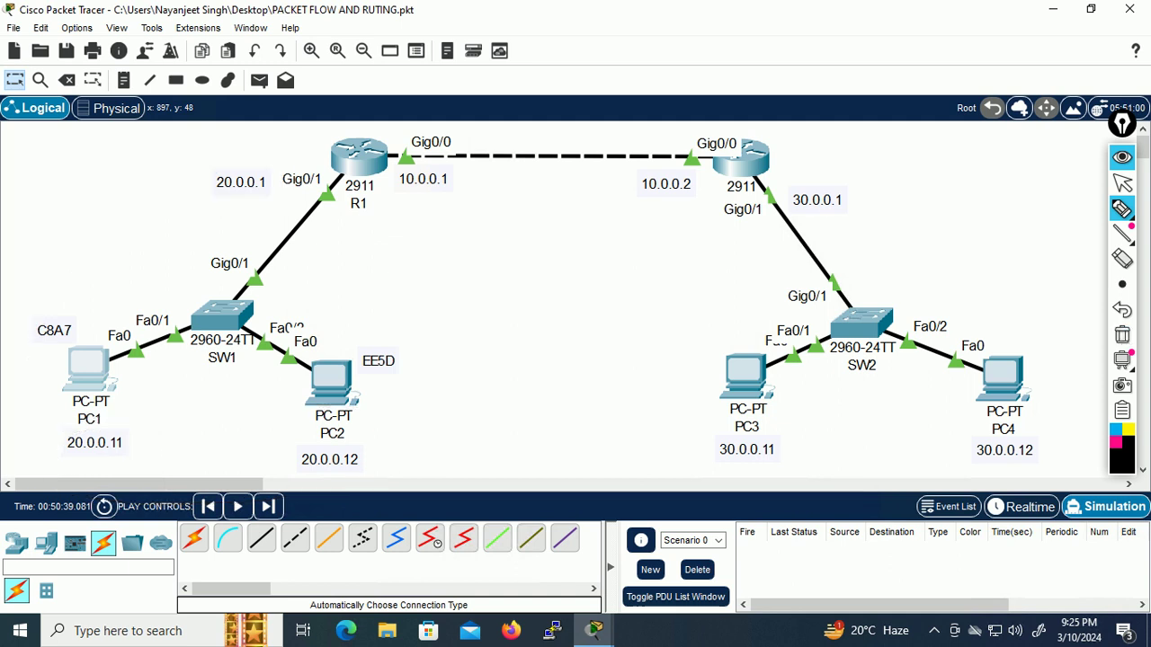
# Step: Circle R1's Gig0/1 label, outline the network with SW1, PC1 and PC2 in ink, and hide the ink overlay
pyautogui.moveTo(313, 169)
pyautogui.mouseDown()
pyautogui.moveTo(275, 200)
pyautogui.moveTo(334, 196)
pyautogui.moveTo(333, 185)
pyautogui.mouseUp()
pyautogui.moveTo(86, 189)
pyautogui.mouseDown()
pyautogui.moveTo(443, 184)
pyautogui.moveTo(24, 510)
pyautogui.mouseUp()
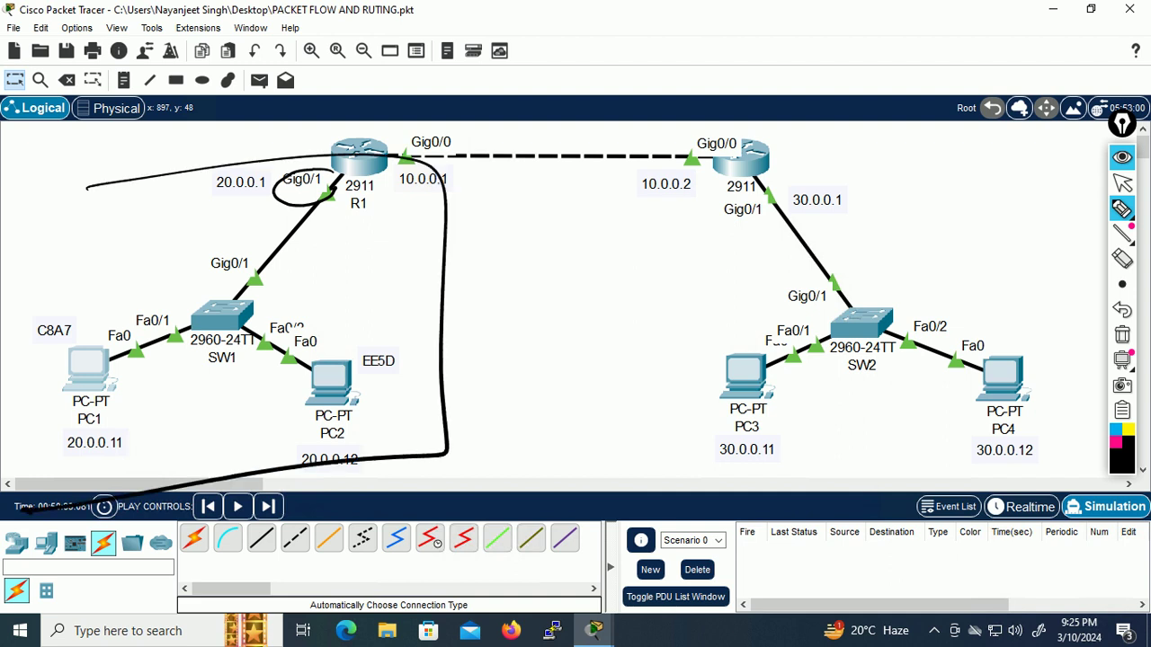
pyautogui.moveTo(214, 225)
pyautogui.mouseDown()
pyautogui.moveTo(232, 225)
pyautogui.moveTo(247, 200)
pyautogui.mouseUp()
pyautogui.moveTo(77, 346)
pyautogui.mouseDown()
pyautogui.moveTo(60, 439)
pyautogui.moveTo(378, 286)
pyautogui.moveTo(18, 330)
pyautogui.mouseUp()
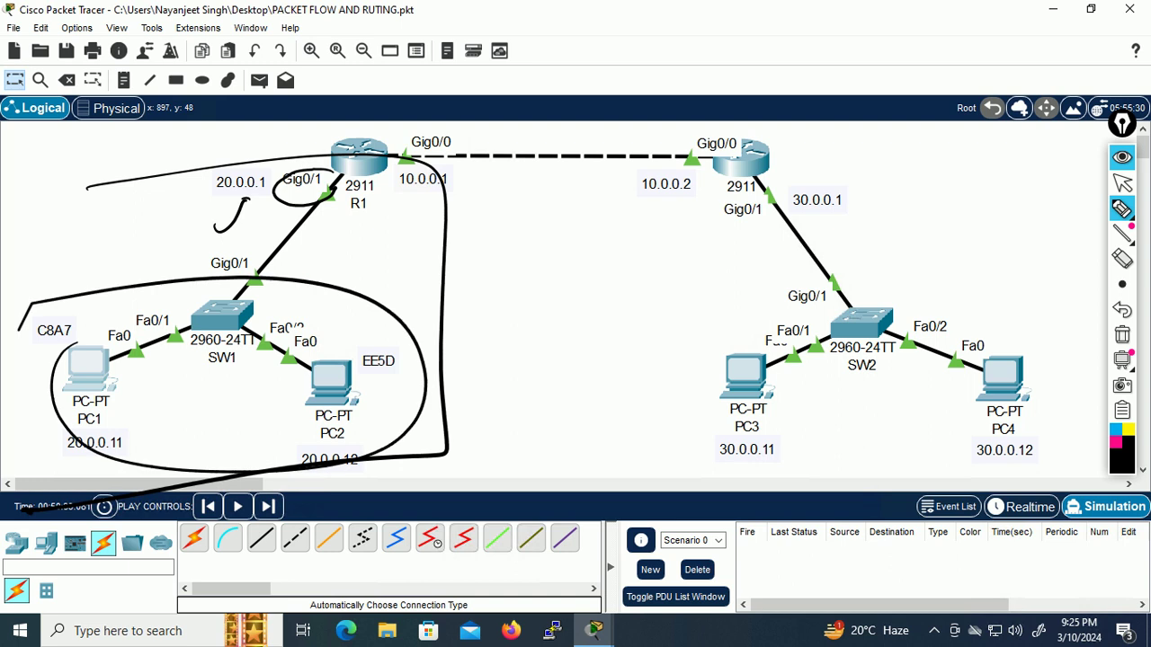
pyautogui.click(1121, 157)
# Step: Set PC1's IPv4 default gateway to 20.0.0.1 in its IP configuration and close the window
pyautogui.click(11, 263)
pyautogui.click(87, 366)
pyautogui.click(405, 127)
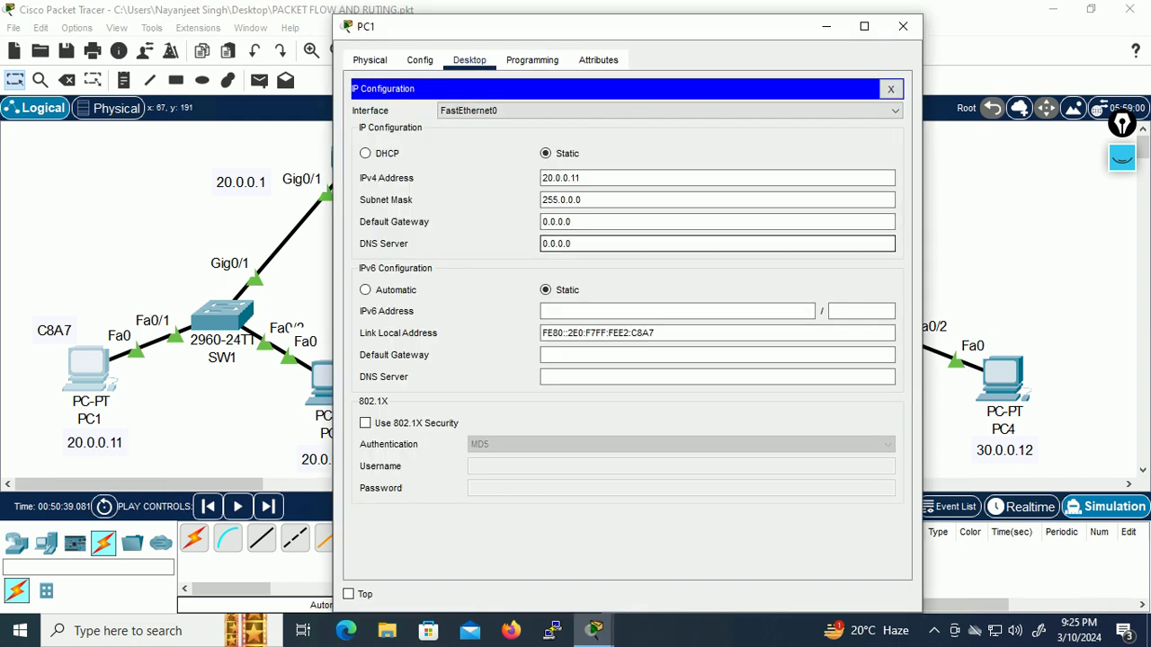
pyautogui.doubleClick(556, 222)
pyautogui.write('20.0.0.1')
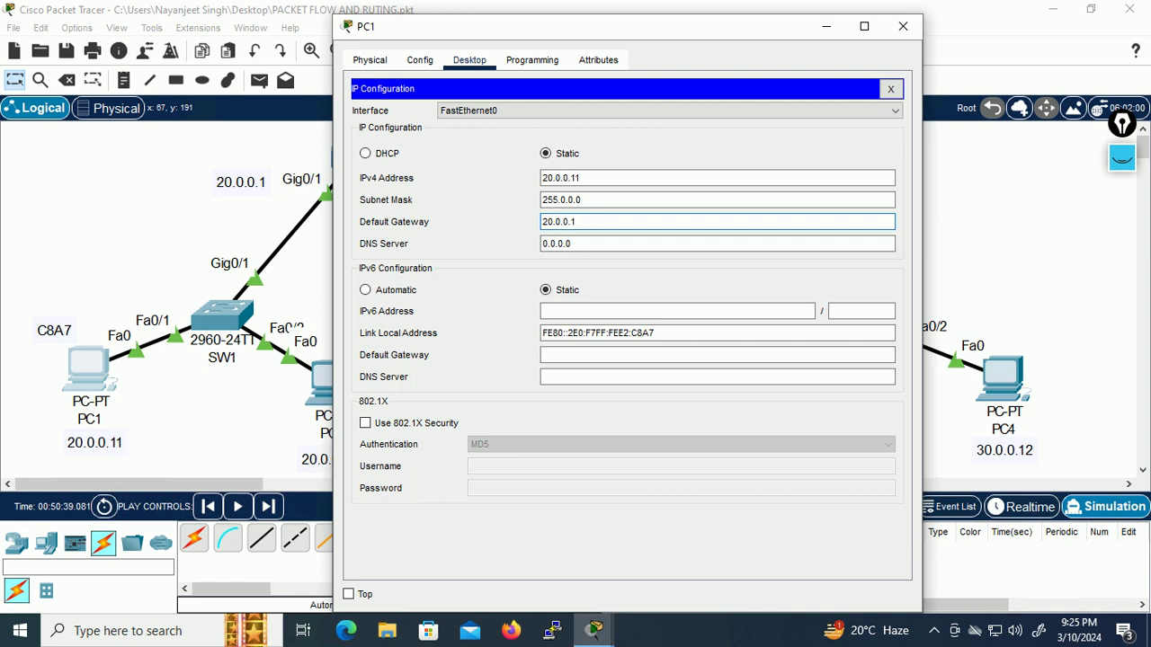
pyautogui.click(903, 26)
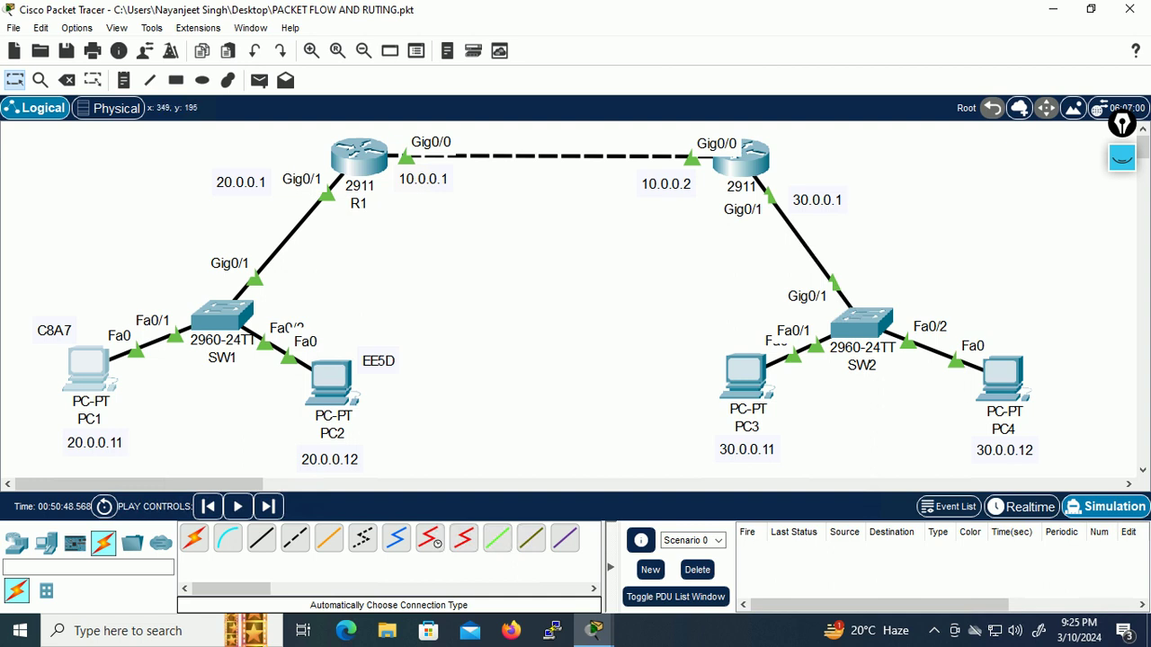
# Step: Select PC1's C8A7 and 20.0.0.11 labels, draw an ink arrow from PC1 to R1, and clear the ink
pyautogui.moveTo(30, 282)
pyautogui.mouseDown()
pyautogui.moveTo(119, 478)
pyautogui.moveTo(155, 482)
pyautogui.moveTo(163, 465)
pyautogui.mouseUp()
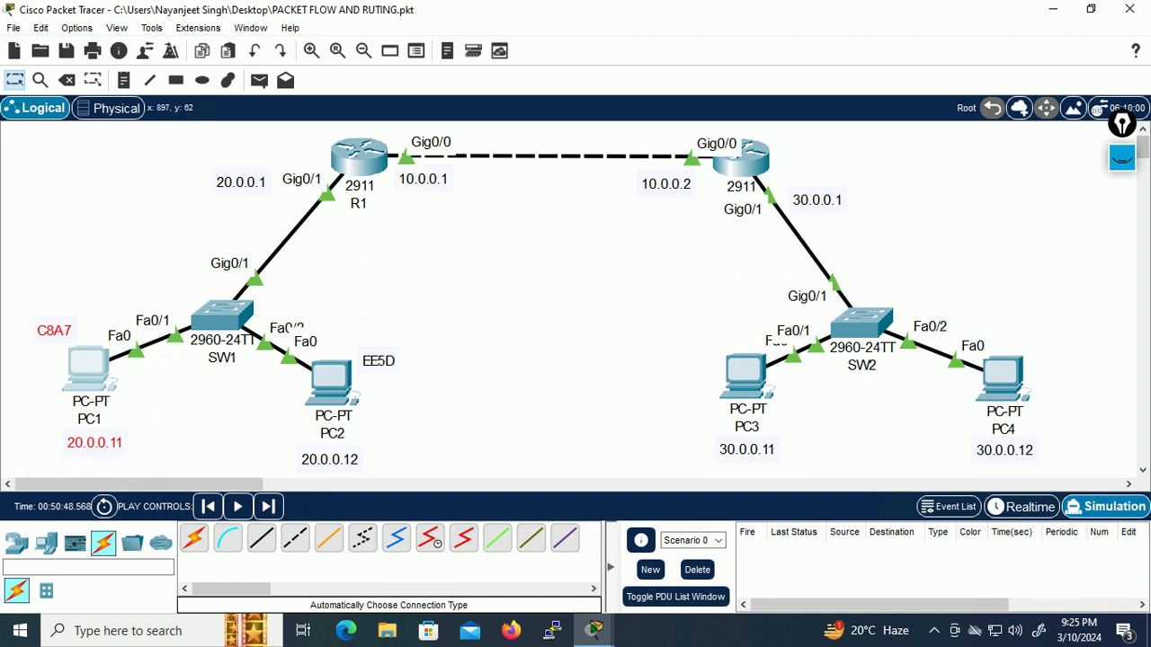
pyautogui.click(1121, 158)
pyautogui.click(1121, 335)
pyautogui.moveTo(1121, 209)
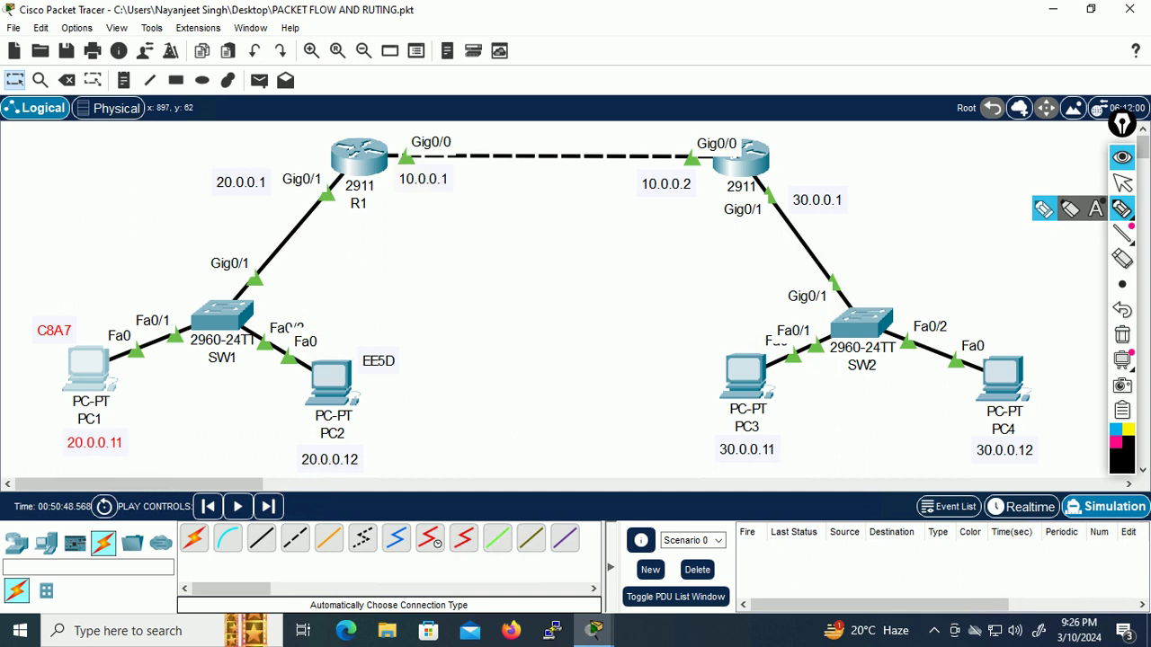
pyautogui.moveTo(78, 385)
pyautogui.mouseDown()
pyautogui.moveTo(167, 235)
pyautogui.moveTo(351, 176)
pyautogui.moveTo(331, 194)
pyautogui.mouseUp()
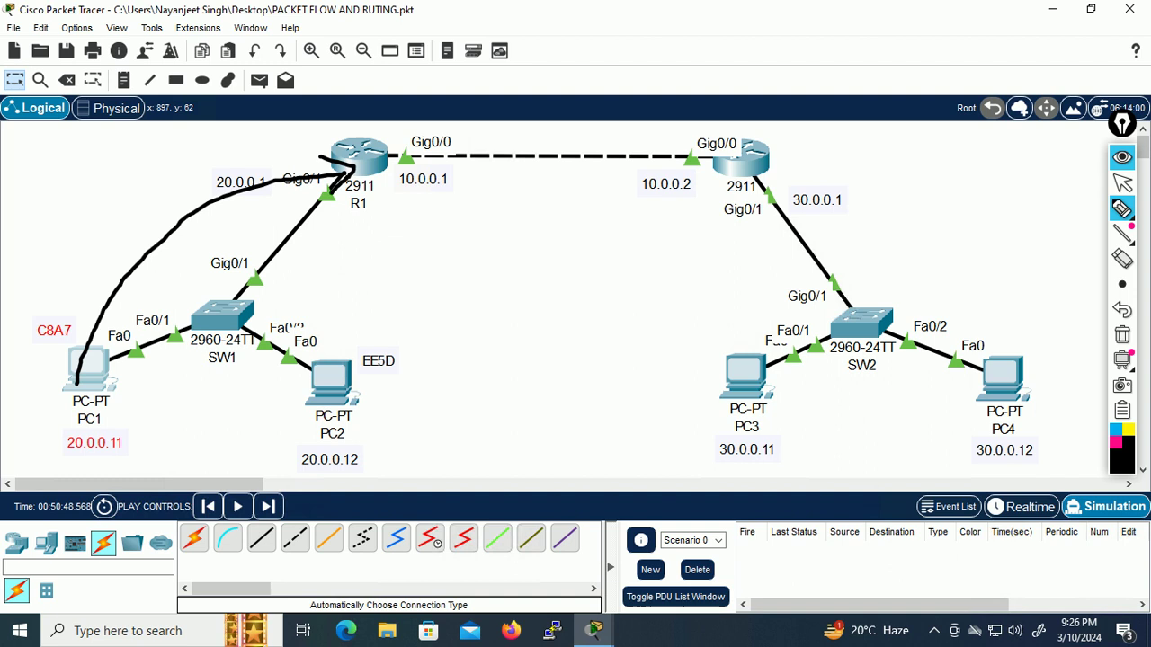
pyautogui.click(1122, 335)
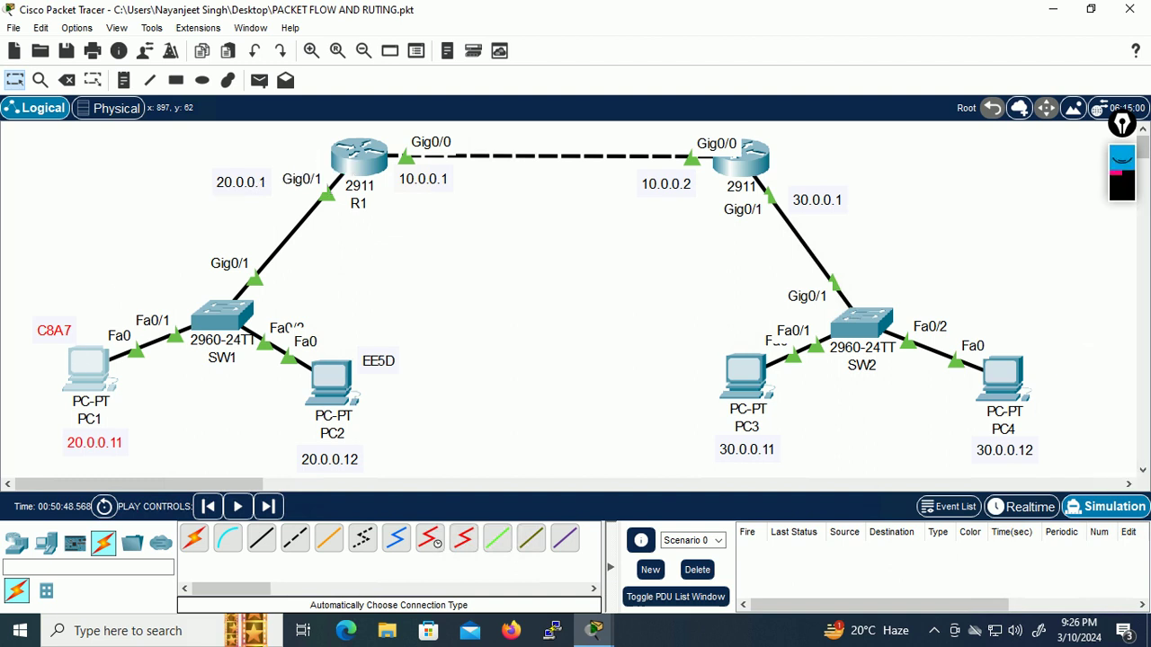
# Step: Open PC1's command prompt full screen, cancel the running ping, and add several blank prompt lines
pyautogui.click(87, 366)
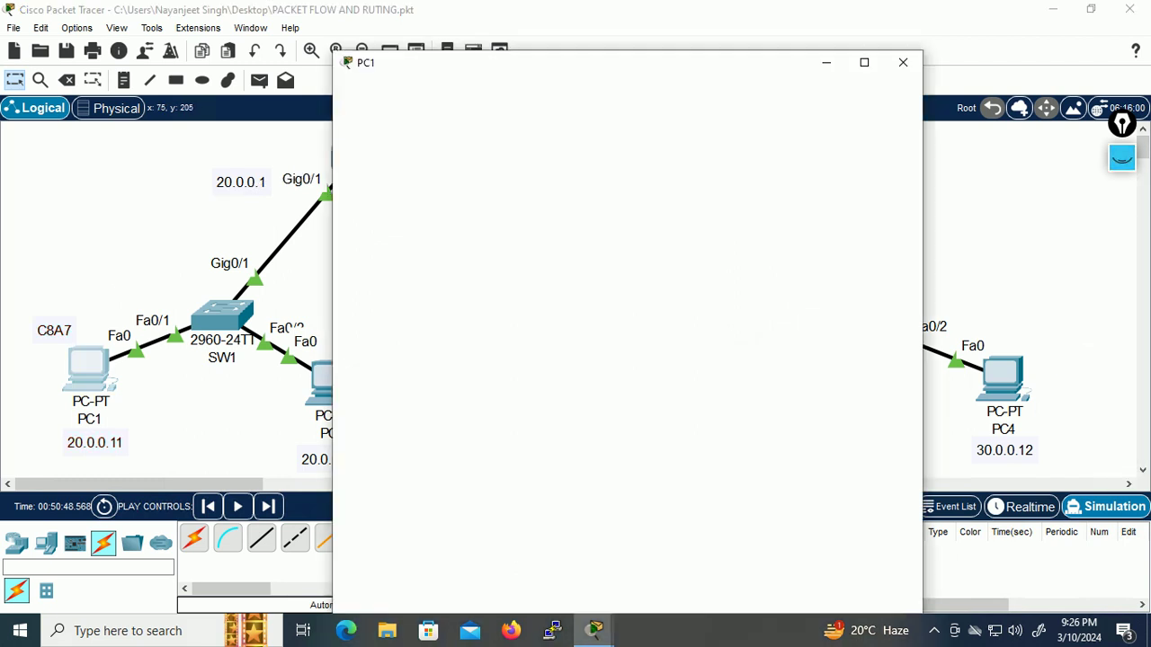
pyautogui.click(726, 127)
pyautogui.click(864, 26)
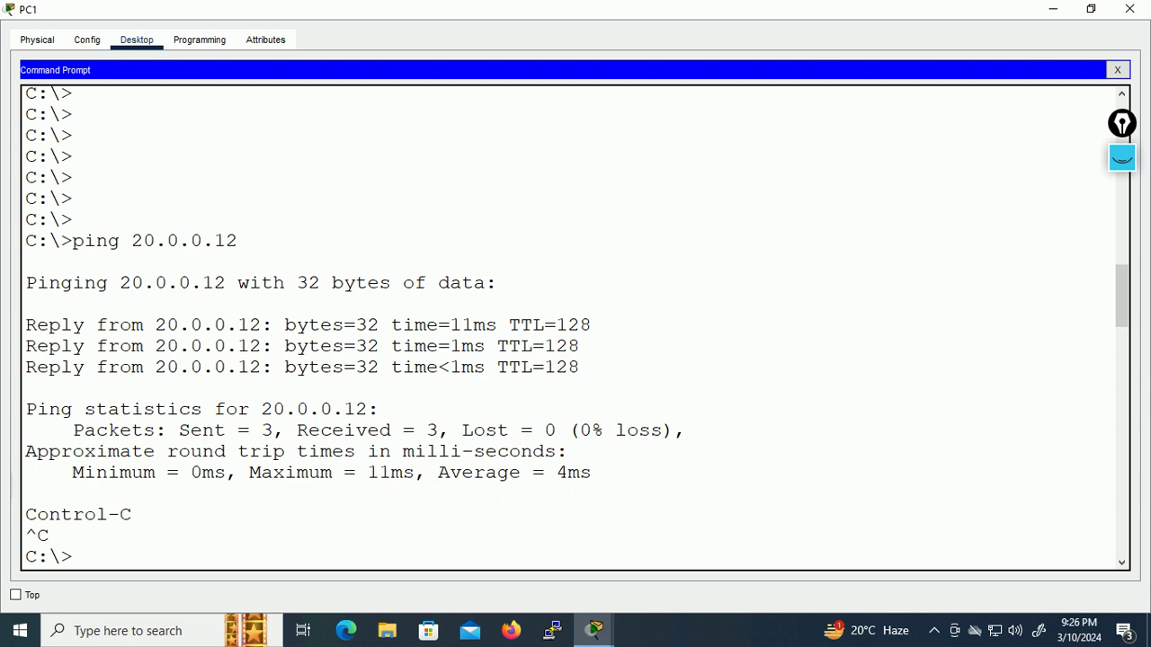
pyautogui.scroll(-20, 575, 328)
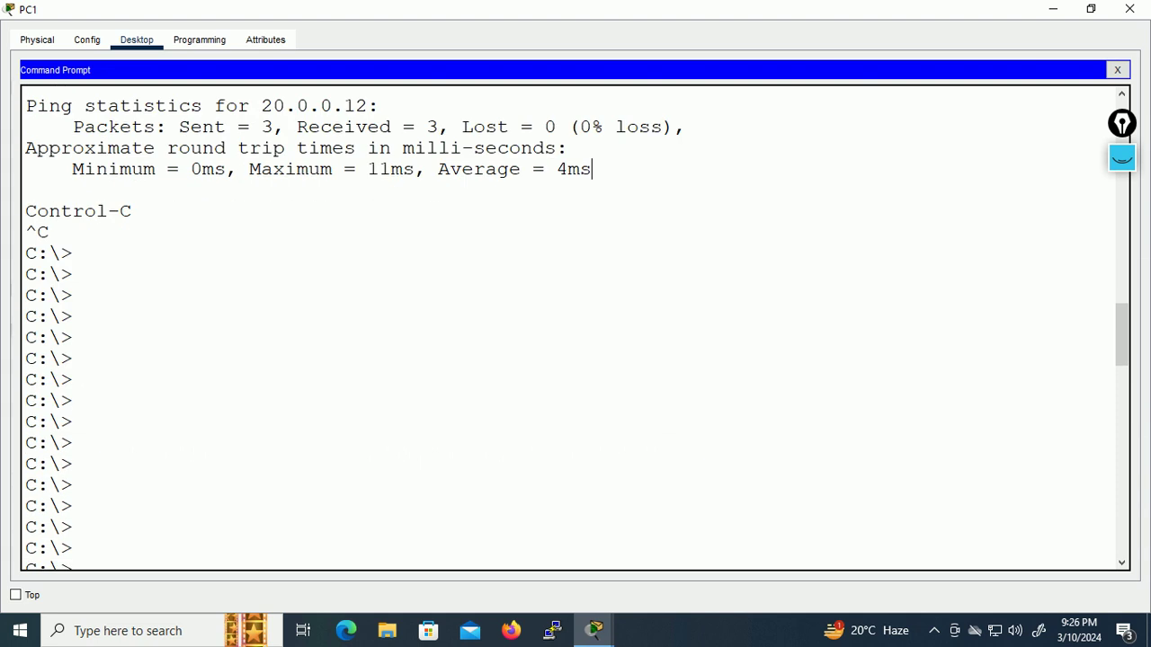
pyautogui.scroll(-5, 575, 329)
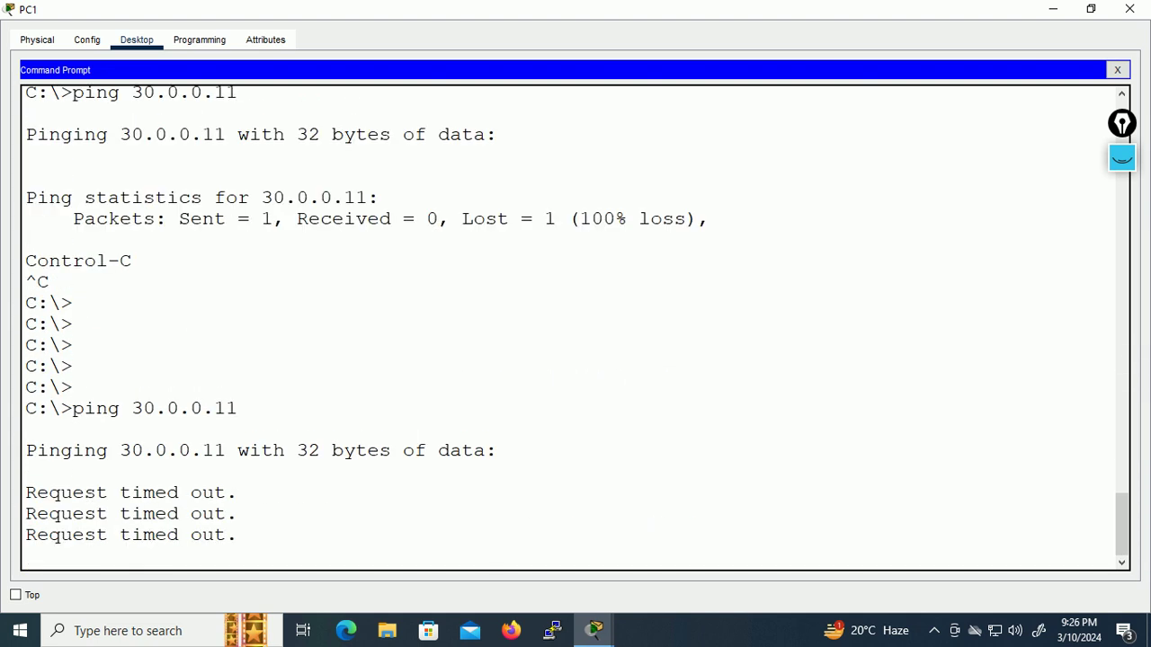
pyautogui.scroll(-3, 576, 328)
pyautogui.press('Return')
pyautogui.press('Return')
pyautogui.press('Return')
pyautogui.press('Return')
pyautogui.press('Return')
pyautogui.press('Return')
pyautogui.press('Return')
pyautogui.press('Return')
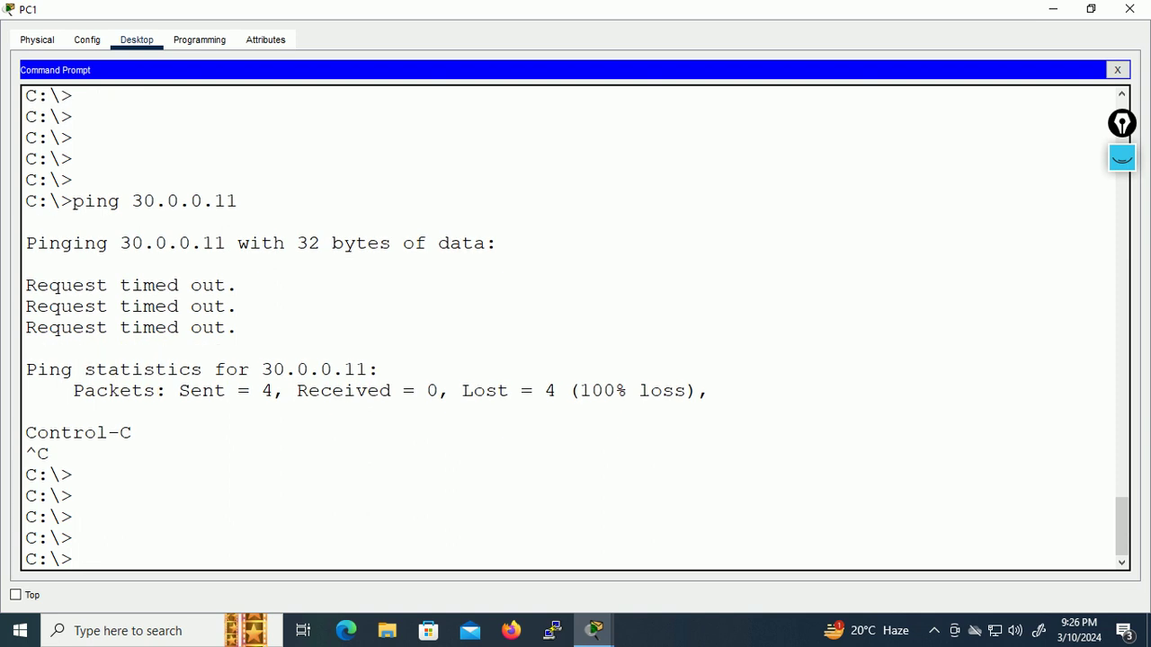
# Step: Enter ping 30.0.0.11 at PC1's command prompt, minimize the window, and switch to Realtime mode
pyautogui.write('ping 30')
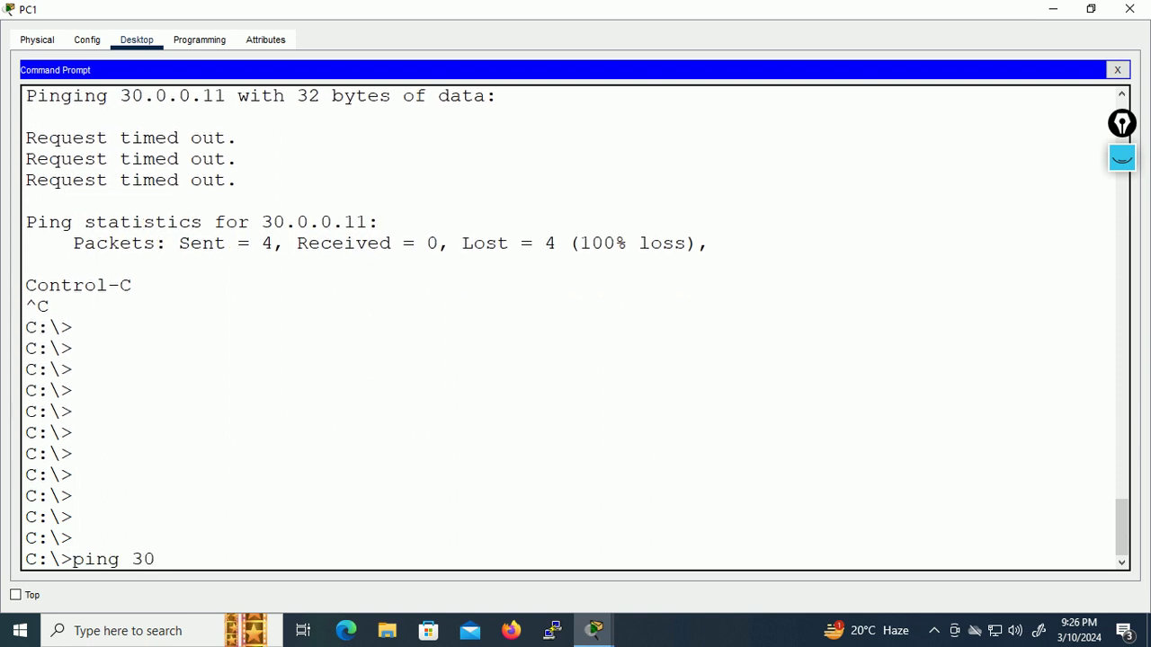
pyautogui.write('.0.0.11')
pyautogui.click(1053, 9)
pyautogui.click(1025, 508)
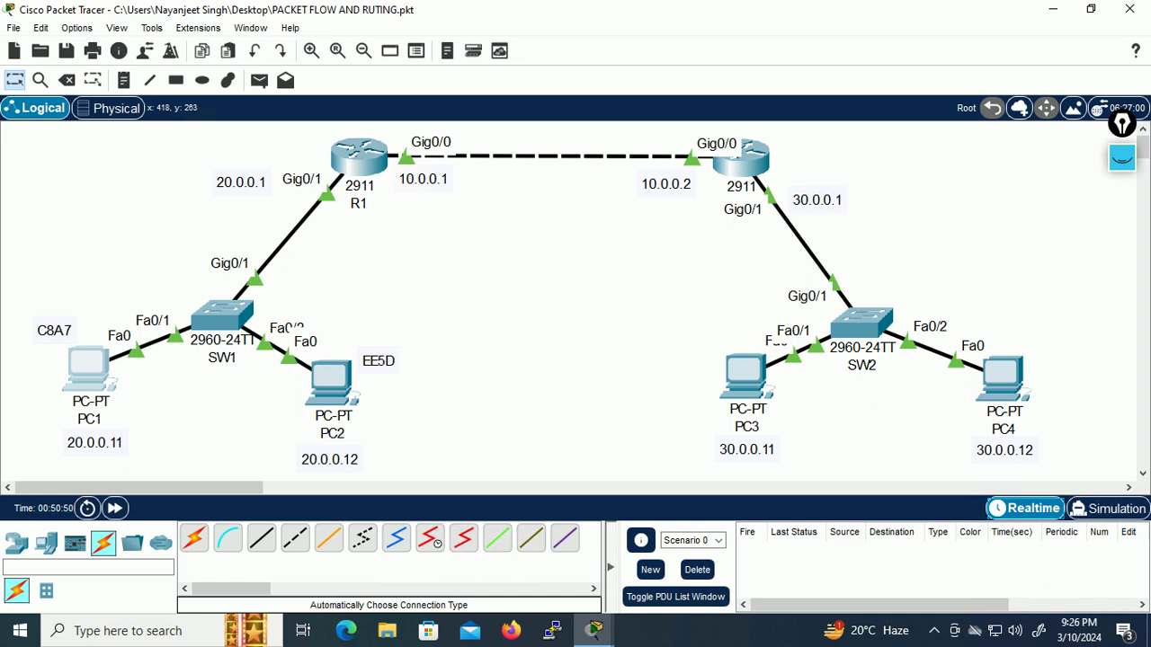
# Step: Show the ink overlay, write IP and MAC between the two networks, emphasize both words with strokes, and clear the ink
pyautogui.moveTo(88, 367)
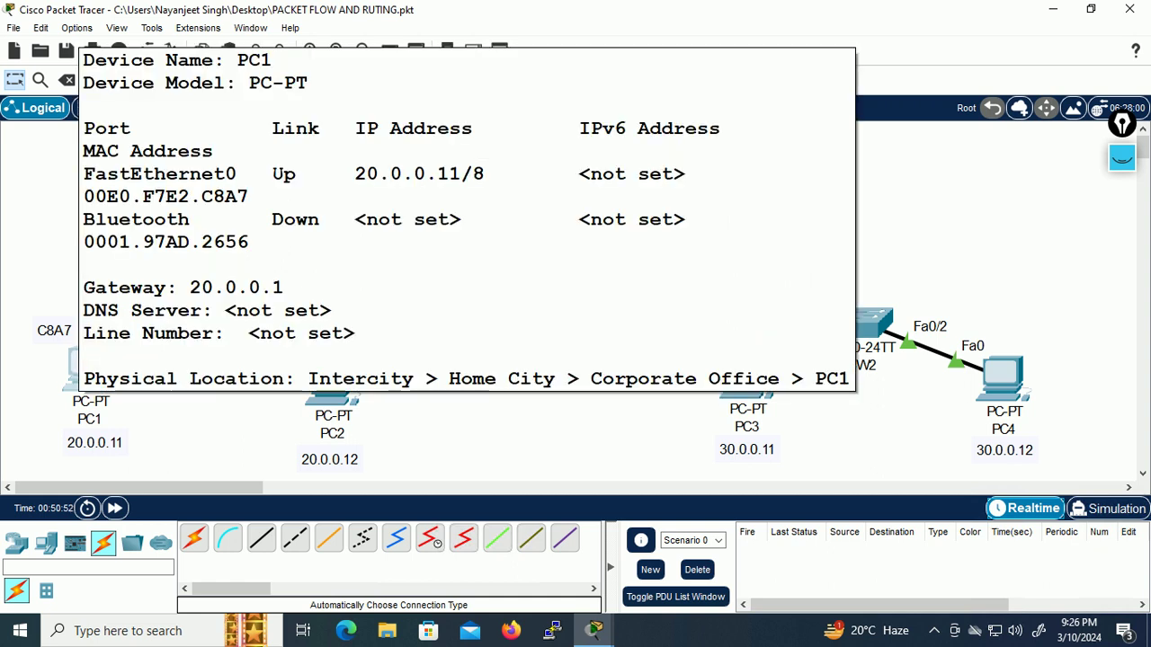
pyautogui.click(1120, 158)
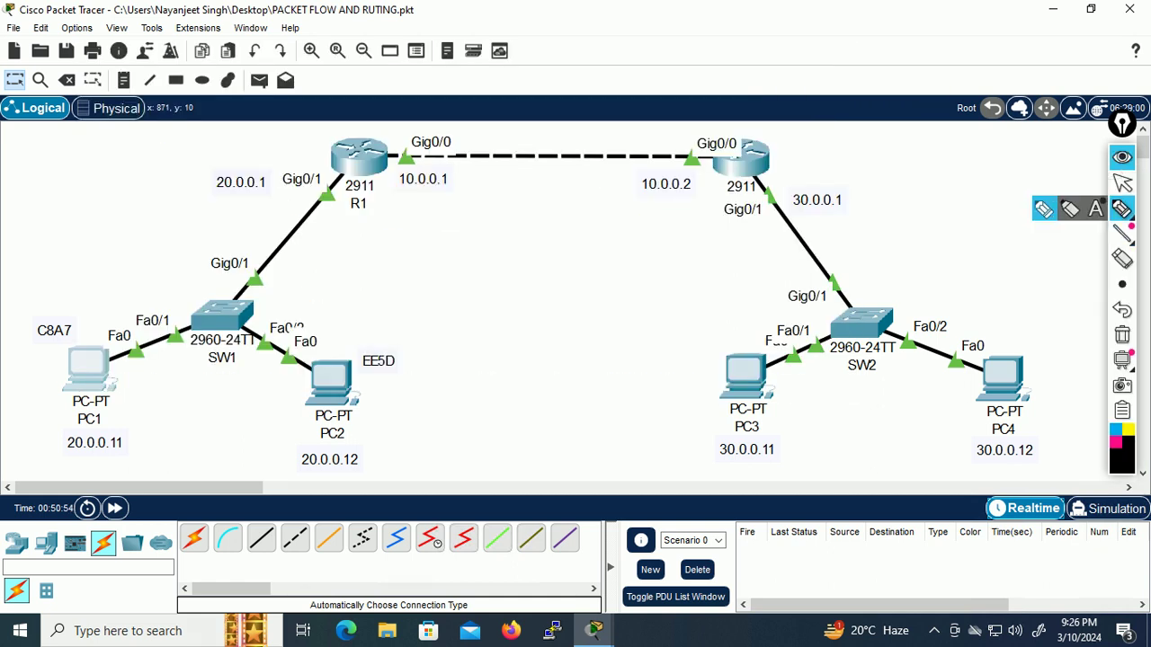
pyautogui.moveTo(574, 255); pyautogui.dragTo(597, 252)
pyautogui.moveTo(594, 253); pyautogui.dragTo(577, 276)
pyautogui.moveTo(583, 266); pyautogui.dragTo(601, 272)
pyautogui.moveTo(604, 253); pyautogui.dragTo(601, 267)
pyautogui.moveTo(584, 282)
pyautogui.mouseDown()
pyautogui.moveTo(621, 280)
pyautogui.moveTo(566, 259)
pyautogui.mouseUp()
pyautogui.moveTo(458, 365)
pyautogui.mouseDown()
pyautogui.moveTo(460, 344)
pyautogui.moveTo(482, 360)
pyautogui.mouseUp()
pyautogui.moveTo(487, 363); pyautogui.dragTo(506, 351)
pyautogui.moveTo(528, 342); pyautogui.dragTo(514, 354)
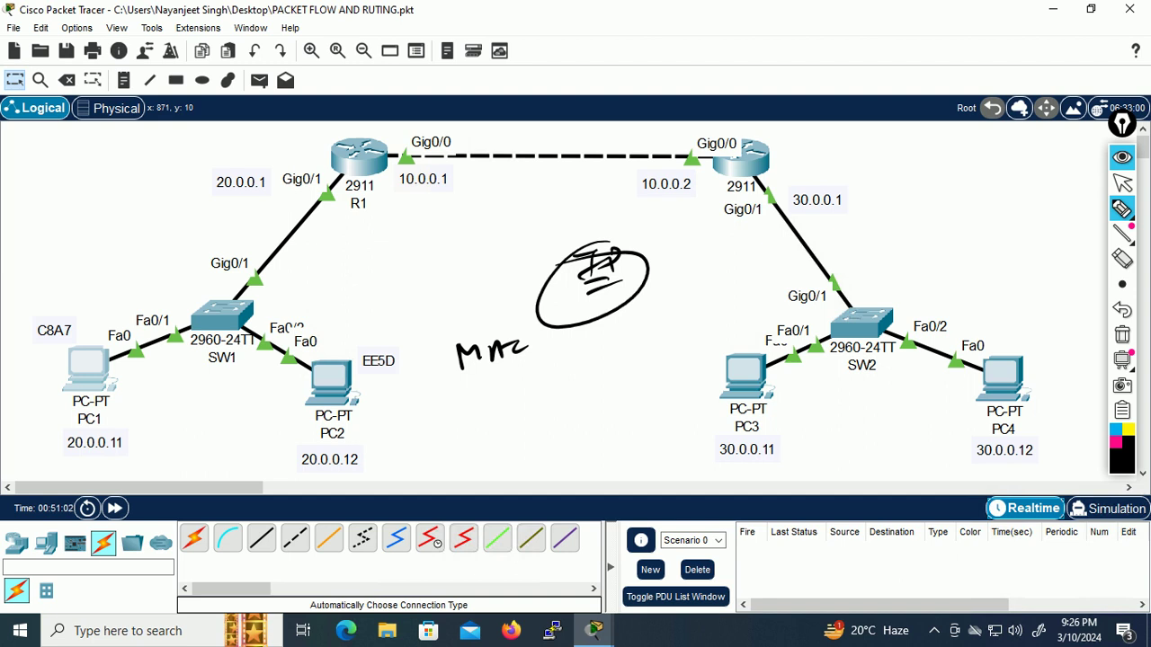
pyautogui.moveTo(608, 322); pyautogui.dragTo(606, 302)
pyautogui.moveTo(594, 306); pyautogui.dragTo(624, 288)
pyautogui.moveTo(488, 403); pyautogui.dragTo(486, 369)
pyautogui.moveTo(476, 384); pyautogui.dragTo(499, 381)
pyautogui.click(1122, 334)
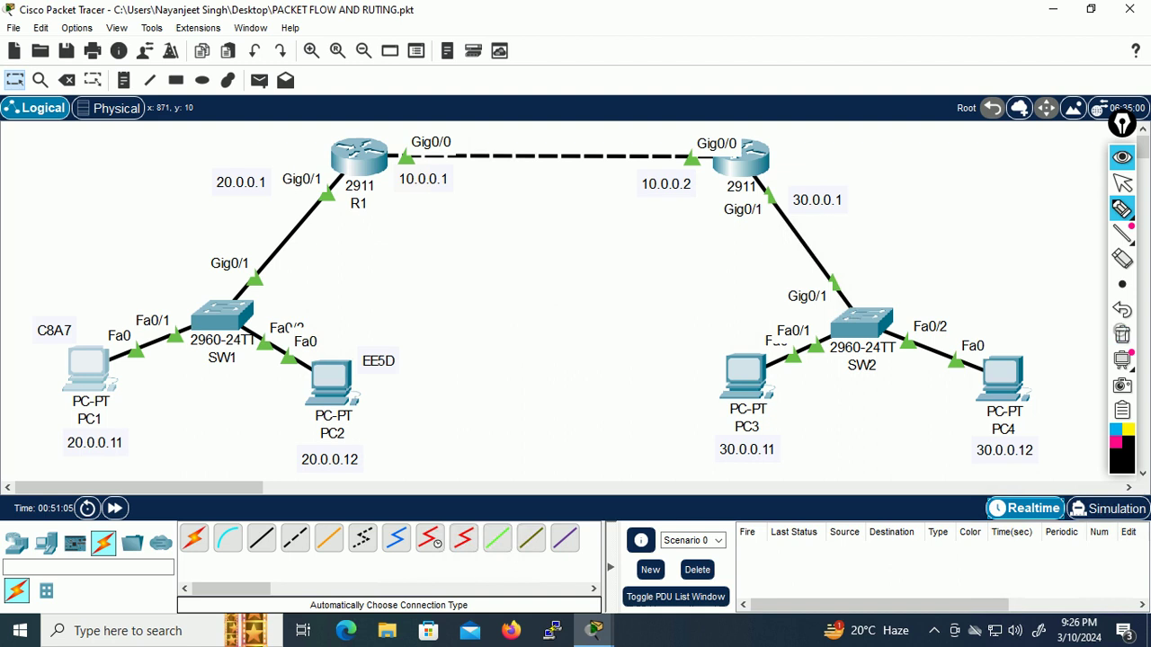
pyautogui.moveTo(478, 316); pyautogui.dragTo(477, 337)
pyautogui.moveTo(468, 322); pyautogui.dragTo(568, 303)
pyautogui.click(1122, 334)
# Step: Circle PC1 and PC3 in ink and write a framed note between them with source 20.0.0.11 and destination 30.0.0.11
pyautogui.moveTo(100, 328)
pyautogui.mouseDown()
pyautogui.moveTo(83, 331)
pyautogui.moveTo(135, 338)
pyautogui.mouseUp()
pyautogui.moveTo(757, 340)
pyautogui.mouseDown()
pyautogui.moveTo(803, 386)
pyautogui.moveTo(701, 376)
pyautogui.mouseUp()
pyautogui.moveTo(430, 277)
pyautogui.mouseDown()
pyautogui.moveTo(412, 299)
pyautogui.moveTo(462, 285)
pyautogui.mouseUp()
pyautogui.moveTo(455, 275)
pyautogui.mouseDown()
pyautogui.moveTo(467, 289)
pyautogui.moveTo(478, 283)
pyautogui.mouseUp()
pyautogui.moveTo(480, 270)
pyautogui.mouseDown()
pyautogui.moveTo(509, 277)
pyautogui.moveTo(540, 265)
pyautogui.mouseUp()
pyautogui.moveTo(545, 257)
pyautogui.mouseDown()
pyautogui.moveTo(543, 269)
pyautogui.moveTo(574, 266)
pyautogui.mouseUp()
pyautogui.moveTo(586, 246); pyautogui.dragTo(586, 268)
pyautogui.moveTo(432, 322); pyautogui.dragTo(431, 340)
pyautogui.moveTo(434, 324)
pyautogui.mouseDown()
pyautogui.moveTo(436, 344)
pyautogui.moveTo(457, 325)
pyautogui.moveTo(483, 329)
pyautogui.moveTo(474, 334)
pyautogui.mouseUp()
pyautogui.click(510, 314)
pyautogui.moveTo(493, 317); pyautogui.dragTo(531, 300)
pyautogui.moveTo(543, 304)
pyautogui.mouseDown()
pyautogui.moveTo(560, 292)
pyautogui.moveTo(581, 309)
pyautogui.mouseUp()
pyautogui.click(570, 294)
pyautogui.moveTo(591, 290); pyautogui.dragTo(593, 317)
pyautogui.moveTo(391, 261)
pyautogui.mouseDown()
pyautogui.moveTo(624, 335)
pyautogui.moveTo(482, 265)
pyautogui.mouseUp()
# Step: Draw an ink arrow from PC1 to R1 and write a circled address note below PC1's address label
pyautogui.moveTo(106, 340)
pyautogui.mouseDown()
pyautogui.moveTo(142, 272)
pyautogui.moveTo(320, 206)
pyautogui.mouseUp()
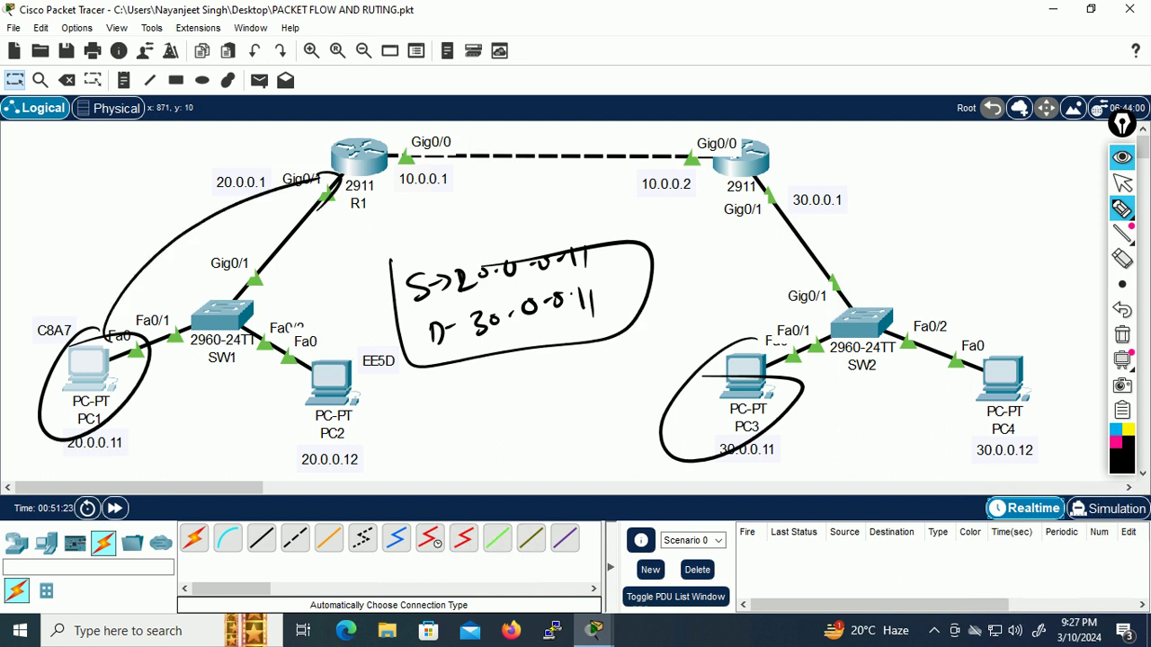
pyautogui.moveTo(110, 457)
pyautogui.mouseDown()
pyautogui.moveTo(190, 457)
pyautogui.moveTo(139, 435)
pyautogui.moveTo(184, 441)
pyautogui.mouseUp()
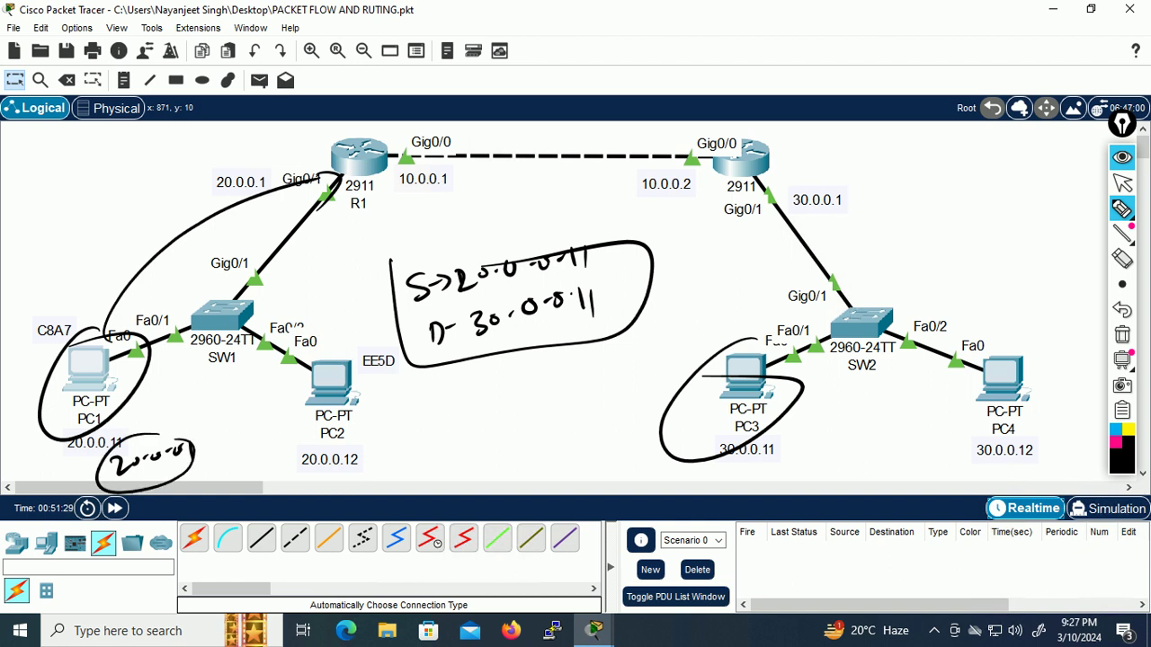
# Step: Link the framed address note to R1 with an ink line, circle R1, clear the ink, and circle R1 again
pyautogui.moveTo(444, 259); pyautogui.dragTo(341, 194)
pyautogui.moveTo(367, 122)
pyautogui.mouseDown()
pyautogui.moveTo(313, 176)
pyautogui.moveTo(314, 135)
pyautogui.moveTo(412, 146)
pyautogui.mouseUp()
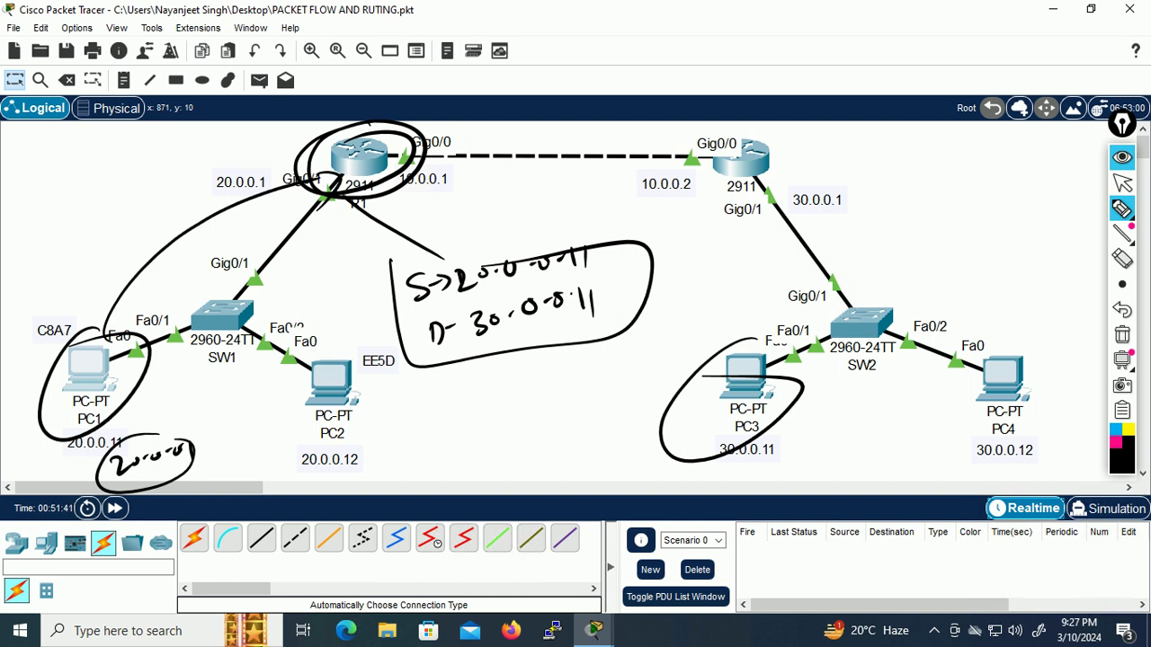
pyautogui.click(1122, 157)
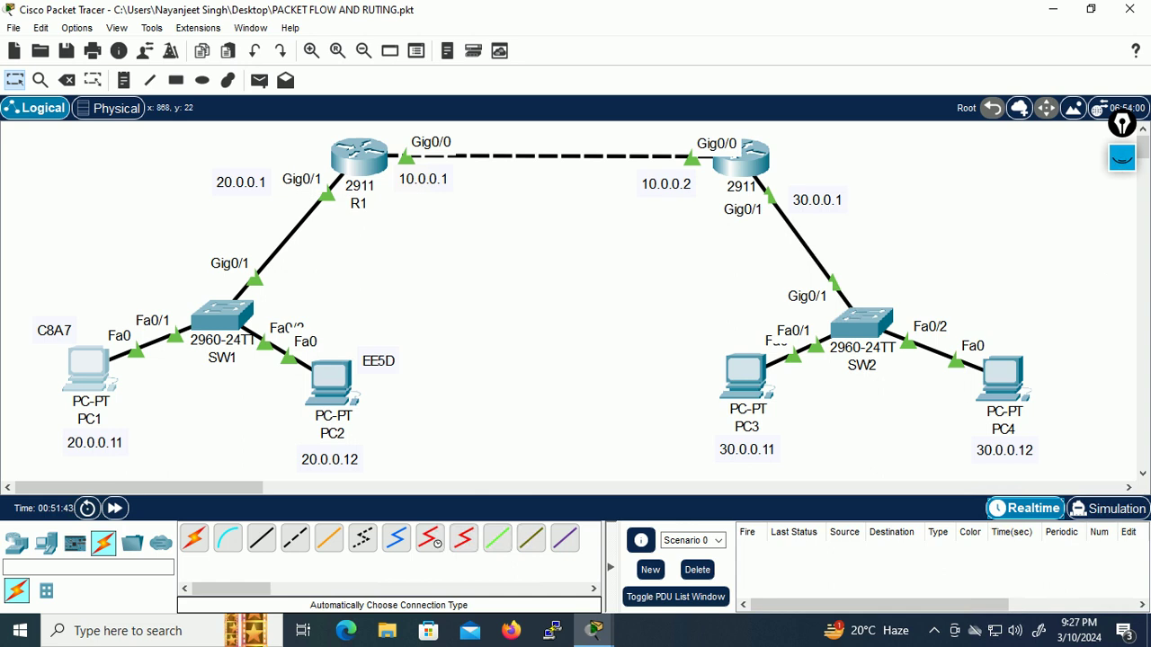
pyautogui.click(1123, 157)
pyautogui.click(1122, 336)
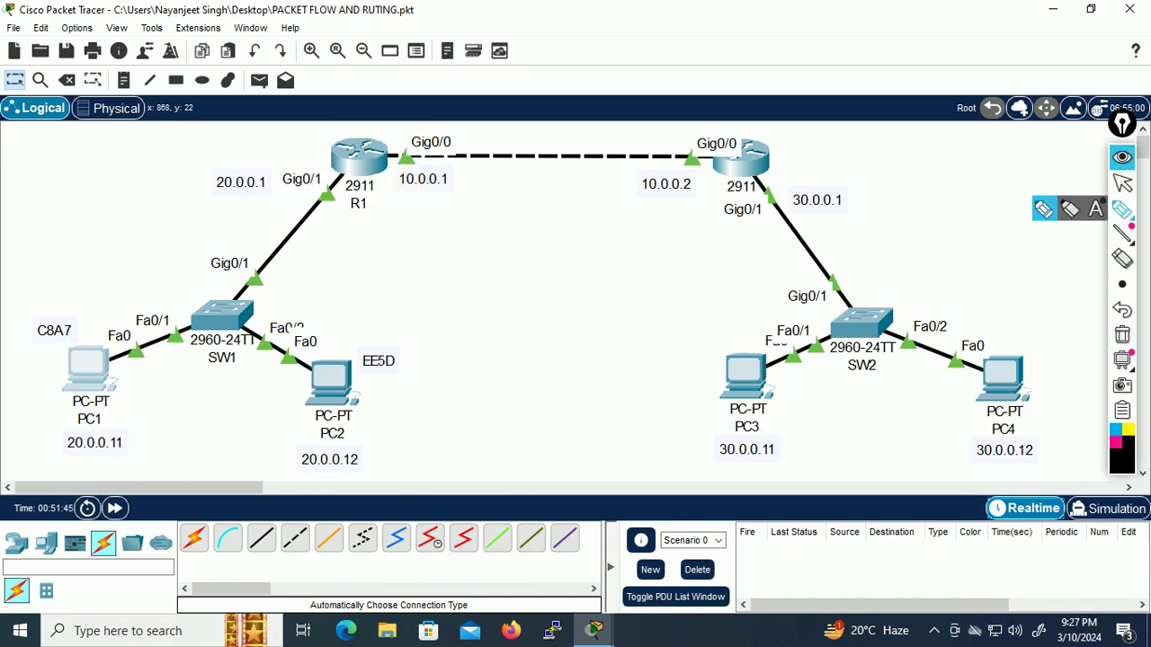
pyautogui.moveTo(364, 135)
pyautogui.mouseDown()
pyautogui.moveTo(377, 210)
pyautogui.moveTo(407, 141)
pyautogui.mouseUp()
pyautogui.click(1123, 158)
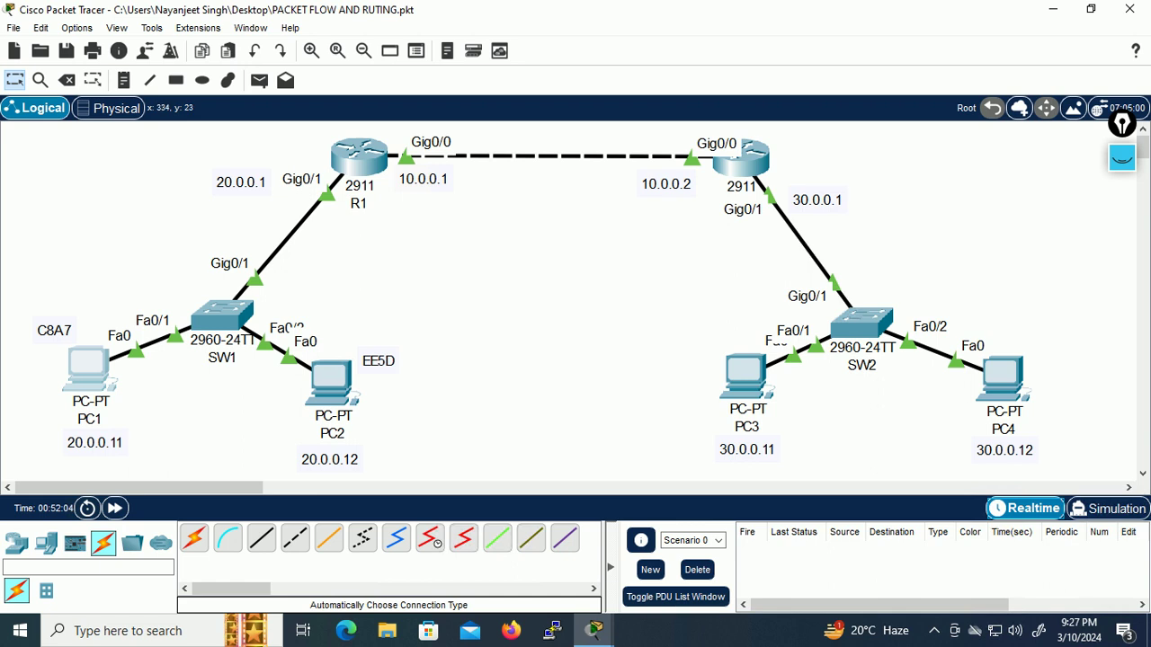
# Step: Open R1's command line, bring up its prompt, and enter privileged mode with en
pyautogui.click(358, 156)
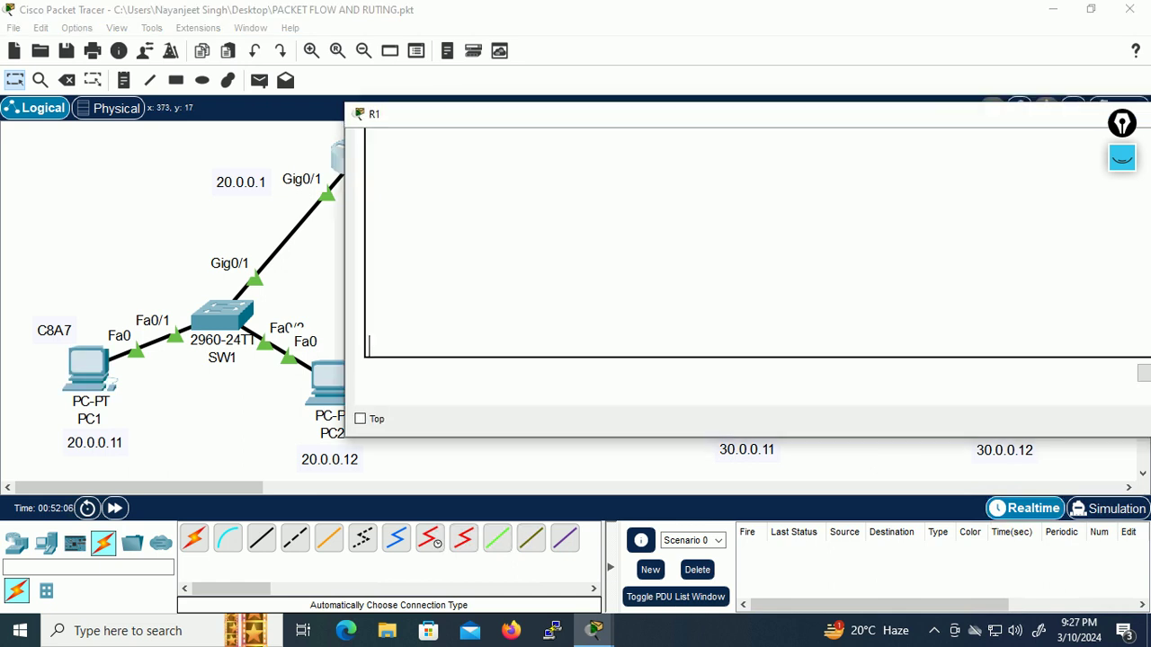
pyautogui.moveTo(1046, 332); pyautogui.dragTo(1046, 274)
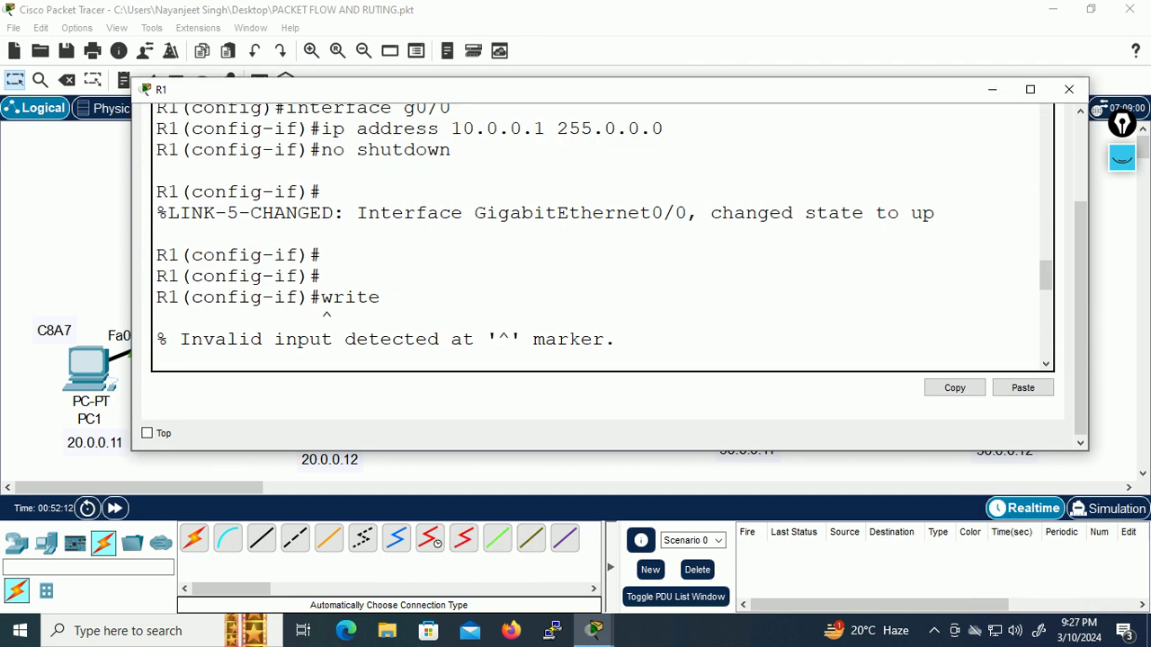
pyautogui.press('Return')
pyautogui.press('Return')
pyautogui.press('Return')
pyautogui.press('Return')
pyautogui.press('Return')
pyautogui.press('Return')
pyautogui.press('Return')
pyautogui.press('Return')
pyautogui.press('Return')
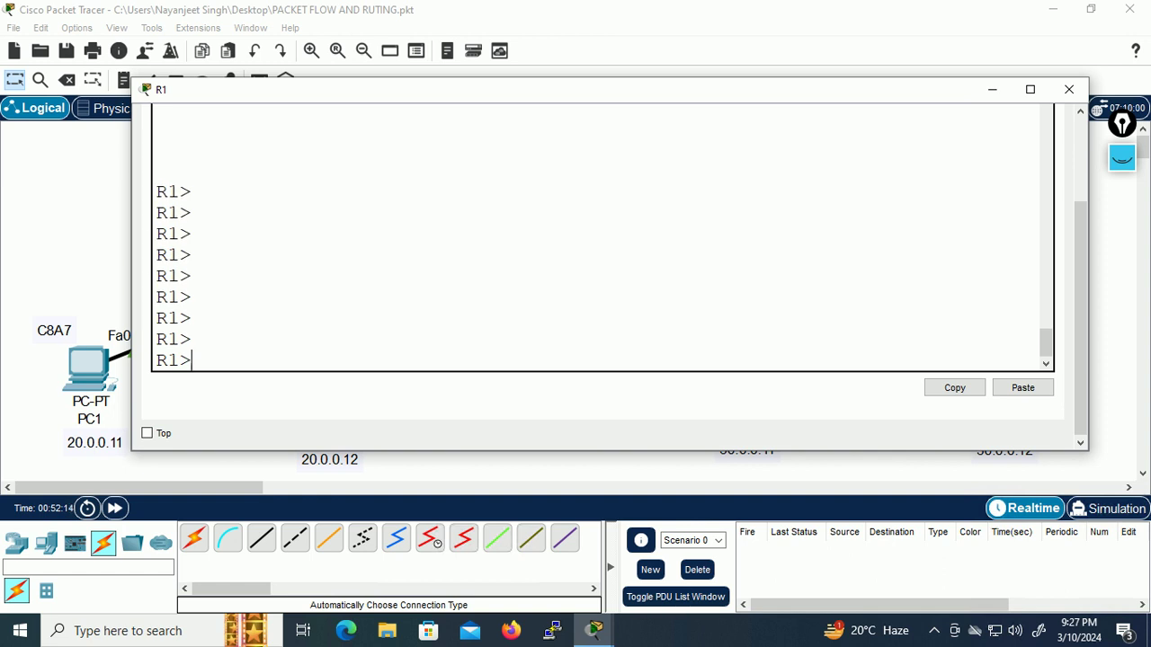
pyautogui.write('en')
pyautogui.press('Return')
pyautogui.press('Return')
pyautogui.press('Return')
# Step: Write show ip route at R1's prompt without running it, highlight show ip, and minimize the console window
pyautogui.write('sh ip roue')
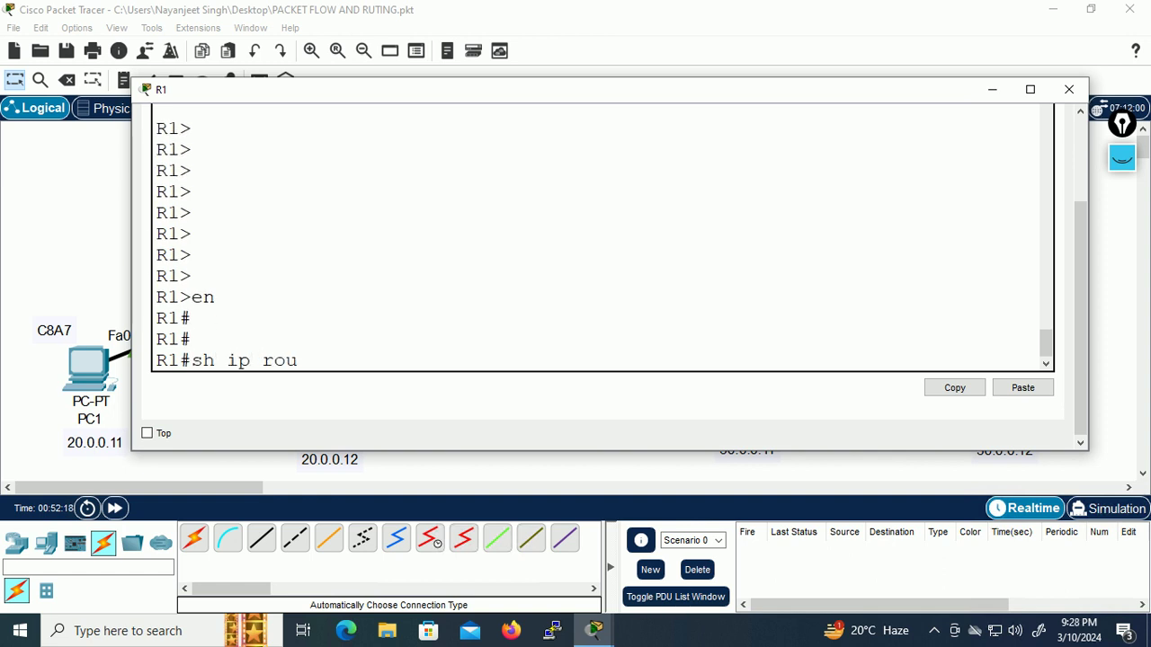
pyautogui.press('BackSpace')
pyautogui.write('te')
pyautogui.moveTo(192, 359); pyautogui.dragTo(274, 360)
pyautogui.press('BackSpace')
pyautogui.press('BackSpace')
pyautogui.press('BackSpace')
pyautogui.press('BackSpace')
pyautogui.press('BackSpace')
pyautogui.press('BackSpace')
pyautogui.press('BackSpace')
pyautogui.press('BackSpace')
pyautogui.press('BackSpace')
pyautogui.press('BackSpace')
pyautogui.press('BackSpace')
pyautogui.write('show ip route')
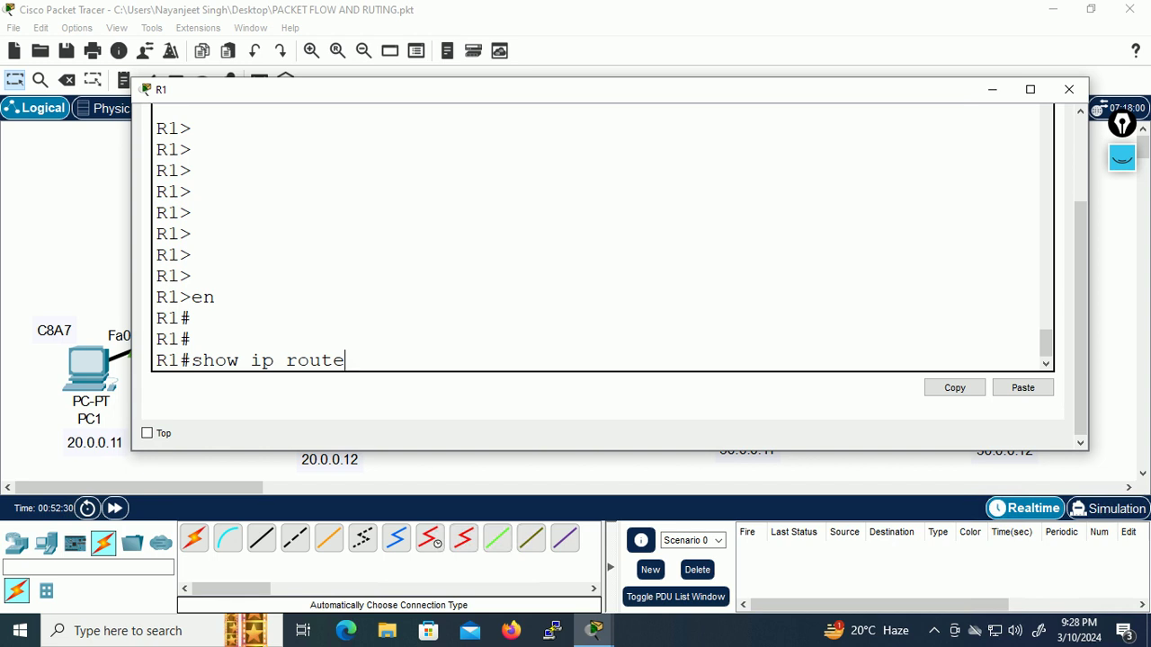
pyautogui.moveTo(192, 360); pyautogui.dragTo(273, 360)
pyautogui.click(992, 89)
# Step: Show the ink overlay, draw an arrow to R1's circled Gig0/1 label, and write a framed note Destination IP Address
pyautogui.moveTo(294, 132); pyautogui.dragTo(417, 220)
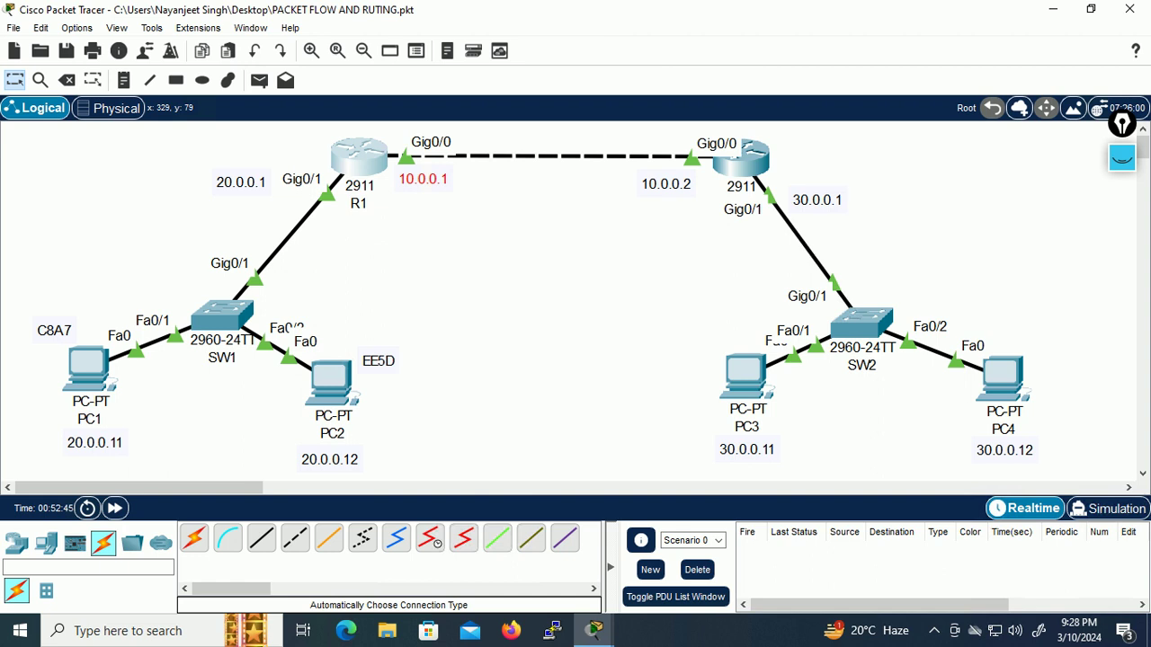
pyautogui.click(1121, 157)
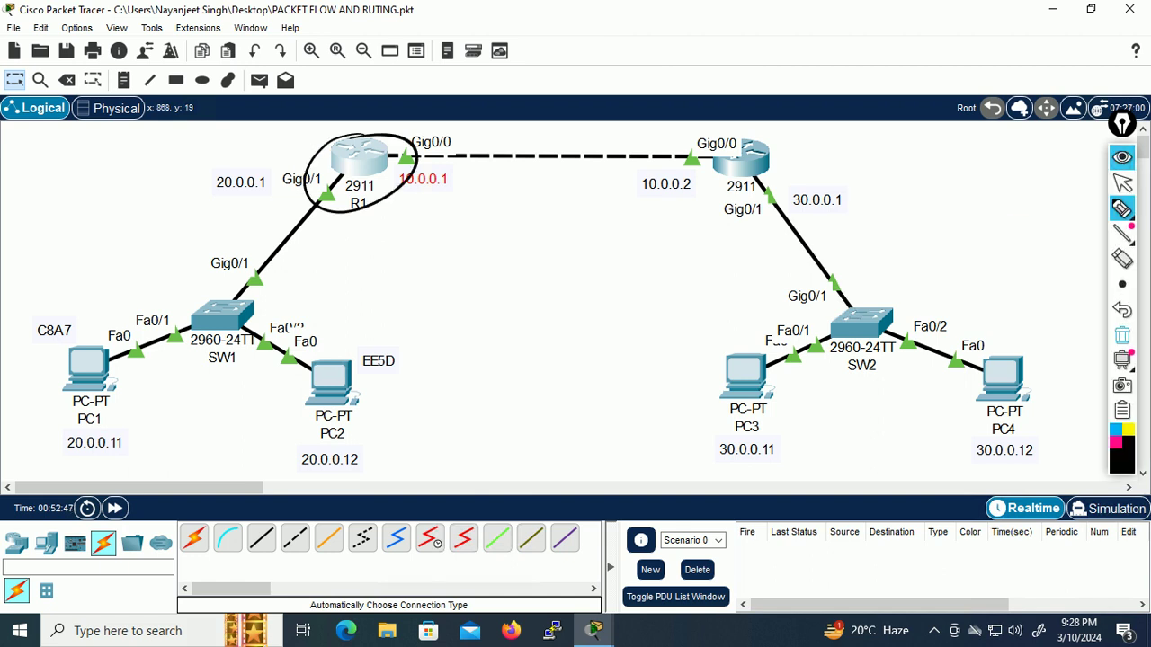
pyautogui.moveTo(180, 270); pyautogui.dragTo(331, 165)
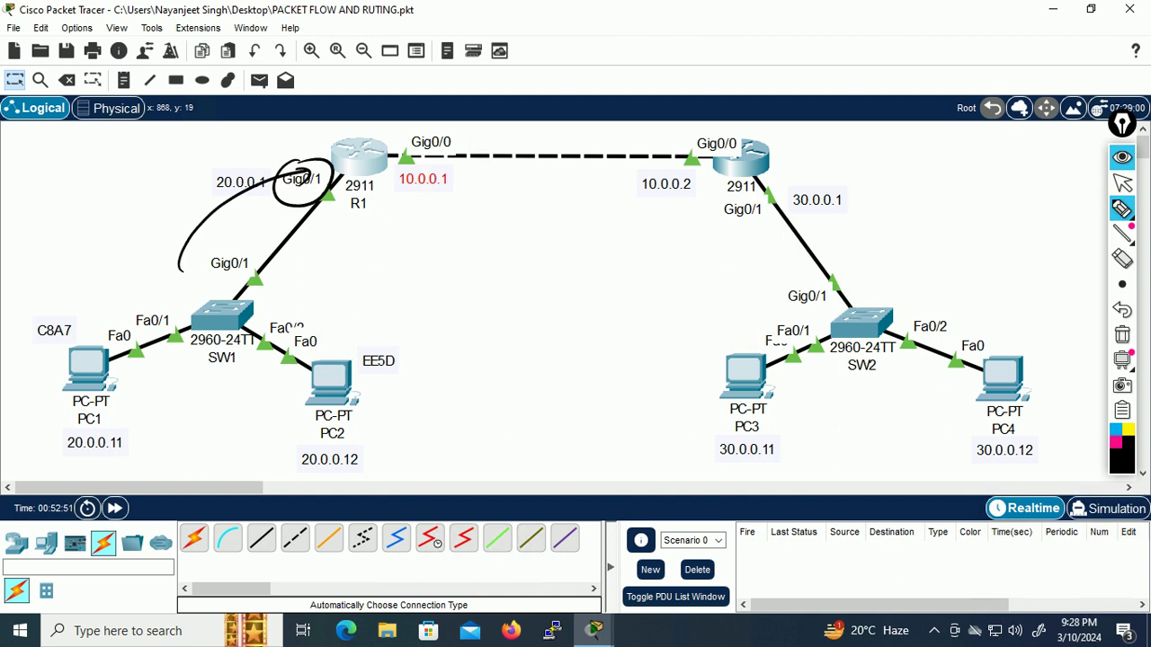
pyautogui.moveTo(422, 252)
pyautogui.mouseDown()
pyautogui.moveTo(428, 268)
pyautogui.moveTo(476, 245)
pyautogui.moveTo(529, 253)
pyautogui.moveTo(714, 224)
pyautogui.moveTo(761, 237)
pyautogui.mouseUp()
pyautogui.moveTo(398, 286)
pyautogui.mouseDown()
pyautogui.moveTo(761, 248)
pyautogui.moveTo(452, 226)
pyautogui.moveTo(396, 288)
pyautogui.mouseUp()
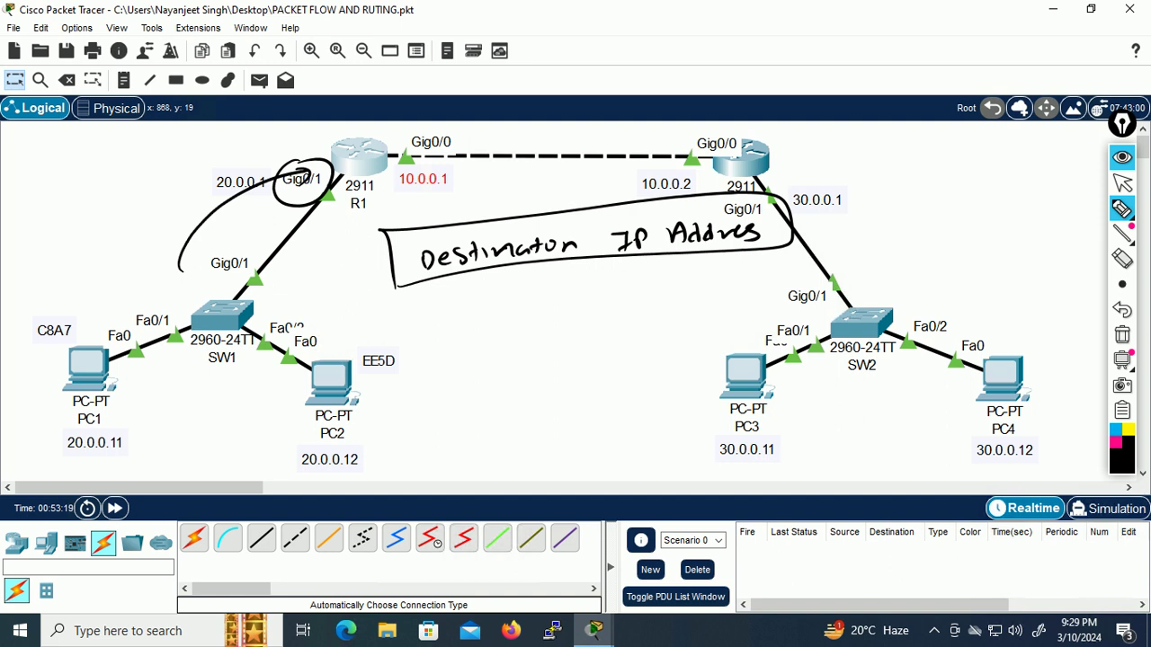
# Step: Write 30.0.0.11 in ink below the framed note, circle it, and point an arrow at it
pyautogui.moveTo(448, 389); pyautogui.dragTo(452, 416)
pyautogui.moveTo(473, 401)
pyautogui.mouseDown()
pyautogui.moveTo(539, 388)
pyautogui.moveTo(553, 398)
pyautogui.mouseUp()
pyautogui.click(490, 397)
pyautogui.click(529, 393)
pyautogui.moveTo(564, 382)
pyautogui.mouseDown()
pyautogui.moveTo(565, 396)
pyautogui.moveTo(421, 430)
pyautogui.moveTo(570, 391)
pyautogui.mouseUp()
pyautogui.moveTo(549, 477); pyautogui.dragTo(544, 442)
pyautogui.moveTo(537, 447)
pyautogui.mouseDown()
pyautogui.moveTo(545, 437)
pyautogui.moveTo(562, 450)
pyautogui.mouseUp()
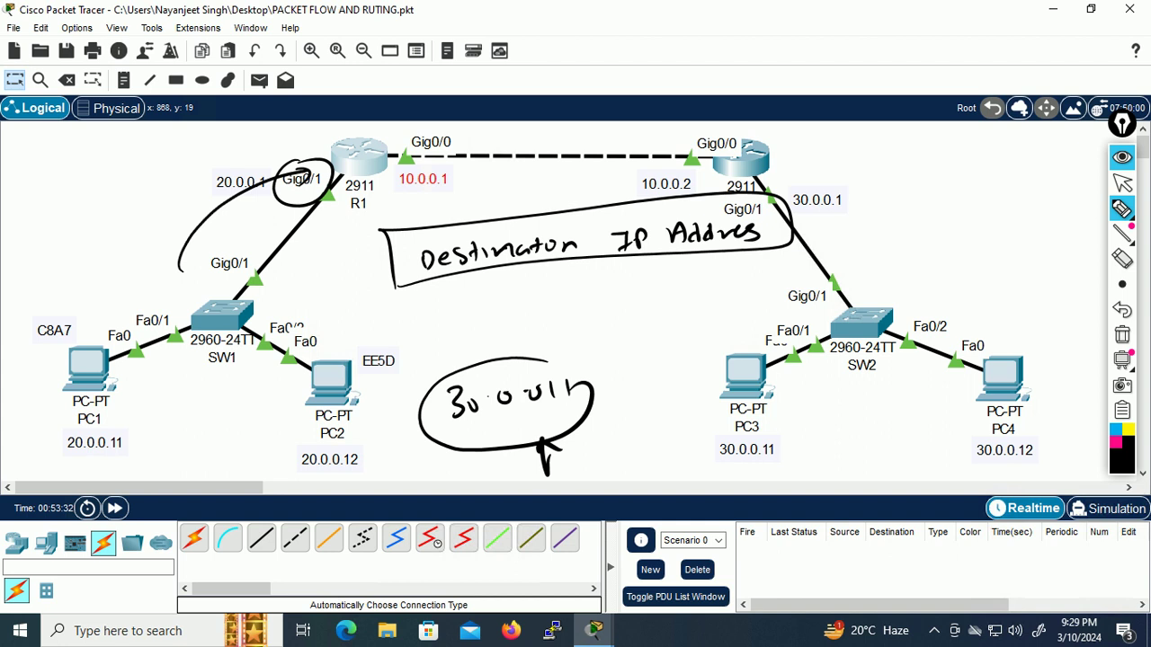
# Step: Clear the ink, write Ping 30.0.0.11 with the address framed and an arrow at it, and circle the topology
pyautogui.click(1122, 334)
pyautogui.moveTo(399, 312); pyautogui.dragTo(396, 334)
pyautogui.moveTo(396, 317); pyautogui.dragTo(420, 329)
pyautogui.moveTo(427, 328)
pyautogui.mouseDown()
pyautogui.moveTo(446, 327)
pyautogui.moveTo(439, 341)
pyautogui.mouseUp()
pyautogui.moveTo(484, 297)
pyautogui.mouseDown()
pyautogui.moveTo(486, 320)
pyautogui.moveTo(531, 296)
pyautogui.mouseUp()
pyautogui.moveTo(558, 292)
pyautogui.mouseDown()
pyautogui.moveTo(597, 304)
pyautogui.moveTo(561, 333)
pyautogui.mouseUp()
pyautogui.moveTo(594, 284); pyautogui.dragTo(559, 333)
pyautogui.moveTo(549, 362); pyautogui.dragTo(550, 387)
pyautogui.moveTo(541, 338); pyautogui.dragTo(545, 361)
pyautogui.moveTo(525, 348); pyautogui.dragTo(566, 342)
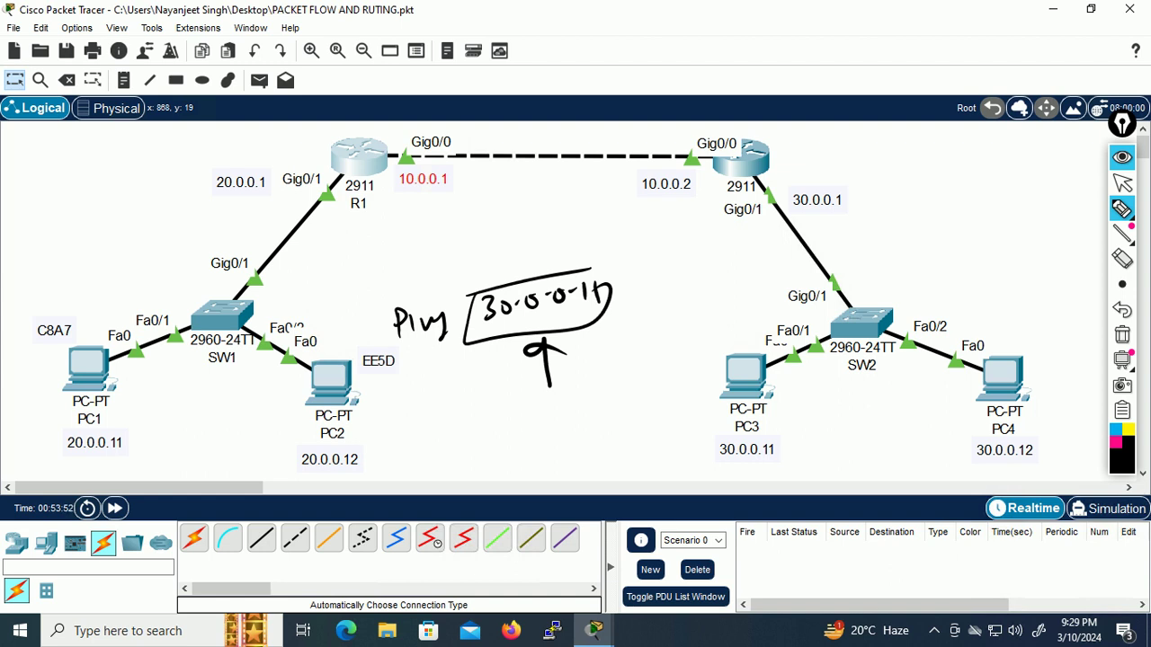
pyautogui.moveTo(185, 117)
pyautogui.mouseDown()
pyautogui.moveTo(70, 187)
pyautogui.moveTo(741, 540)
pyautogui.moveTo(540, 91)
pyautogui.mouseUp()
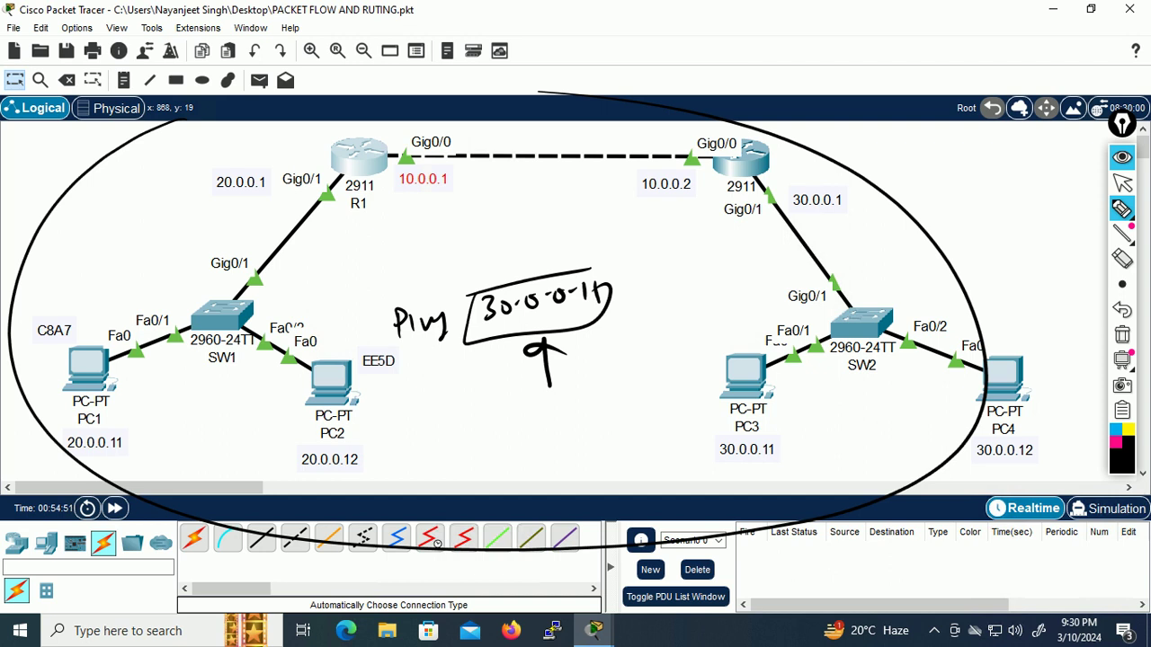
# Step: Clear the ink, write and circle Layer-3 between the routers, and begin another word below it
pyautogui.click(1122, 334)
pyautogui.moveTo(515, 213)
pyautogui.mouseDown()
pyautogui.moveTo(512, 227)
pyautogui.moveTo(647, 225)
pyautogui.moveTo(694, 245)
pyautogui.moveTo(624, 231)
pyautogui.mouseUp()
pyautogui.moveTo(460, 342); pyautogui.dragTo(466, 374)
pyautogui.moveTo(460, 342)
pyautogui.mouseDown()
pyautogui.moveTo(481, 336)
pyautogui.moveTo(486, 352)
pyautogui.mouseUp()
pyautogui.moveTo(495, 351); pyautogui.dragTo(557, 344)
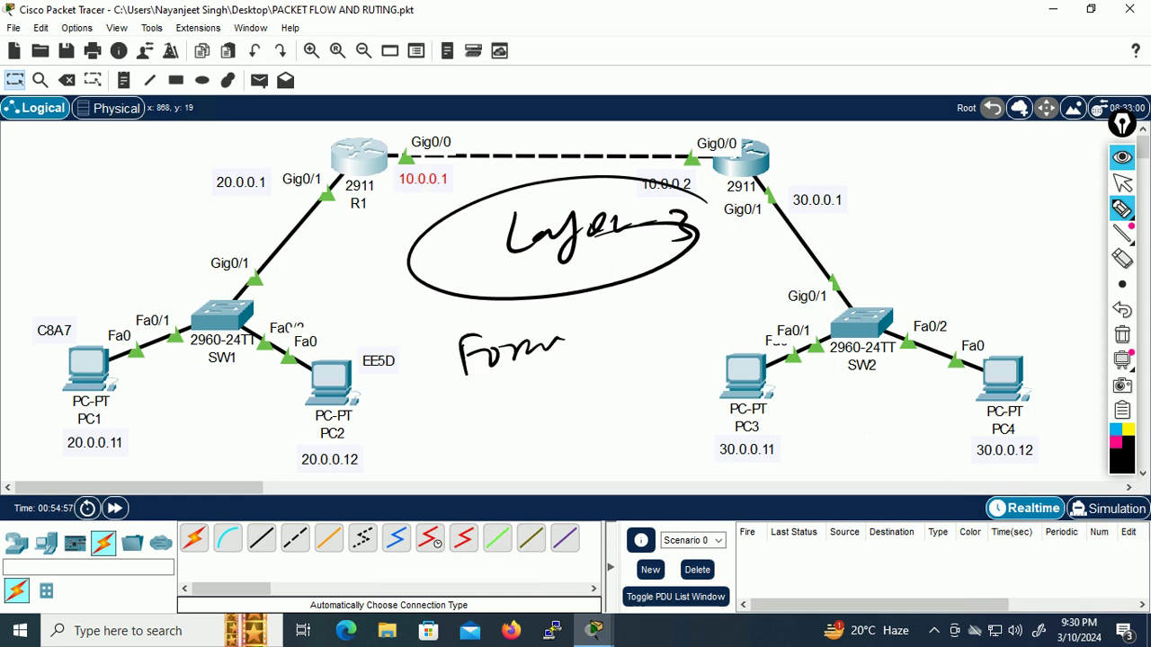
# Step: Clear the ink, circle PC1, and write 20.0.0.11 above 30.0.0.11 in the middle, underlining both addresses
pyautogui.click(1122, 334)
pyautogui.moveTo(94, 351)
pyautogui.mouseDown()
pyautogui.moveTo(113, 391)
pyautogui.moveTo(50, 412)
pyautogui.mouseUp()
pyautogui.moveTo(386, 310); pyautogui.dragTo(404, 326)
pyautogui.moveTo(415, 311); pyautogui.dragTo(439, 315)
pyautogui.moveTo(459, 306)
pyautogui.mouseDown()
pyautogui.moveTo(460, 318)
pyautogui.moveTo(488, 310)
pyautogui.mouseUp()
pyautogui.moveTo(505, 302); pyautogui.dragTo(526, 318)
pyautogui.moveTo(544, 299); pyautogui.dragTo(544, 329)
pyautogui.moveTo(369, 333); pyautogui.dragTo(594, 331)
pyautogui.moveTo(394, 353)
pyautogui.mouseDown()
pyautogui.moveTo(408, 362)
pyautogui.moveTo(399, 371)
pyautogui.mouseUp()
pyautogui.moveTo(428, 354); pyautogui.dragTo(457, 359)
pyautogui.click(491, 357)
pyautogui.moveTo(470, 356); pyautogui.dragTo(501, 356)
pyautogui.click(527, 355)
pyautogui.moveTo(511, 351)
pyautogui.mouseDown()
pyautogui.moveTo(509, 363)
pyautogui.moveTo(560, 377)
pyautogui.mouseUp()
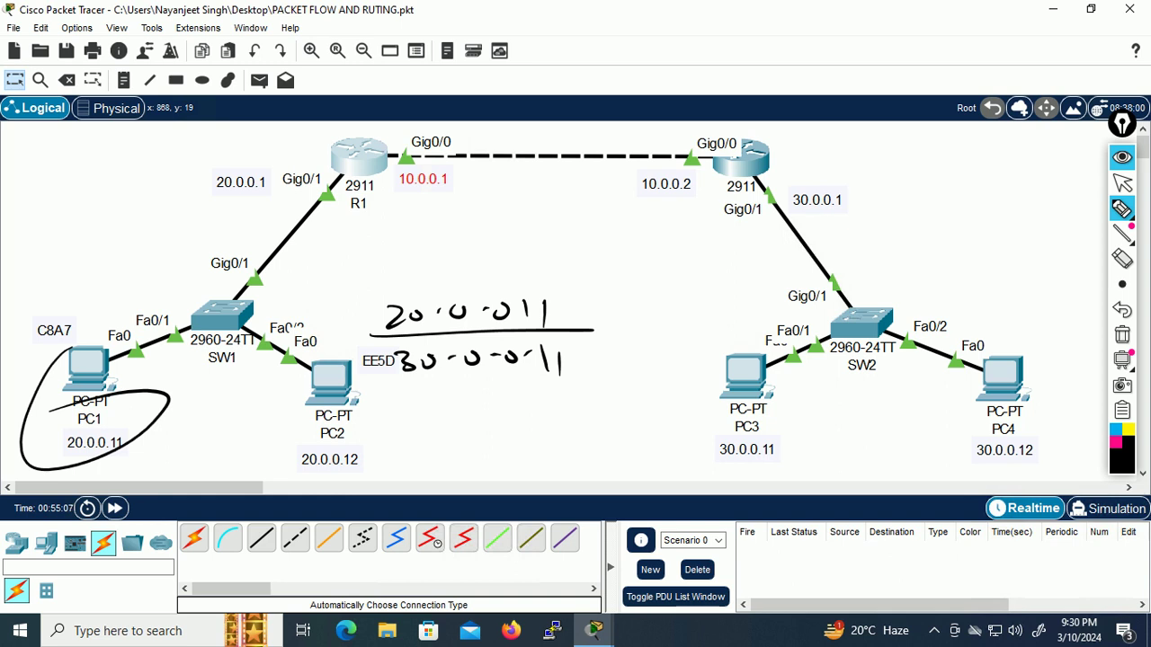
pyautogui.moveTo(399, 386); pyautogui.dragTo(554, 380)
# Step: Draw an ink arrow from PC1 to R1, mark the written addresses S and D, and point an arrow at 30.0.0.11
pyautogui.moveTo(75, 351)
pyautogui.mouseDown()
pyautogui.moveTo(115, 285)
pyautogui.moveTo(286, 168)
pyautogui.mouseUp()
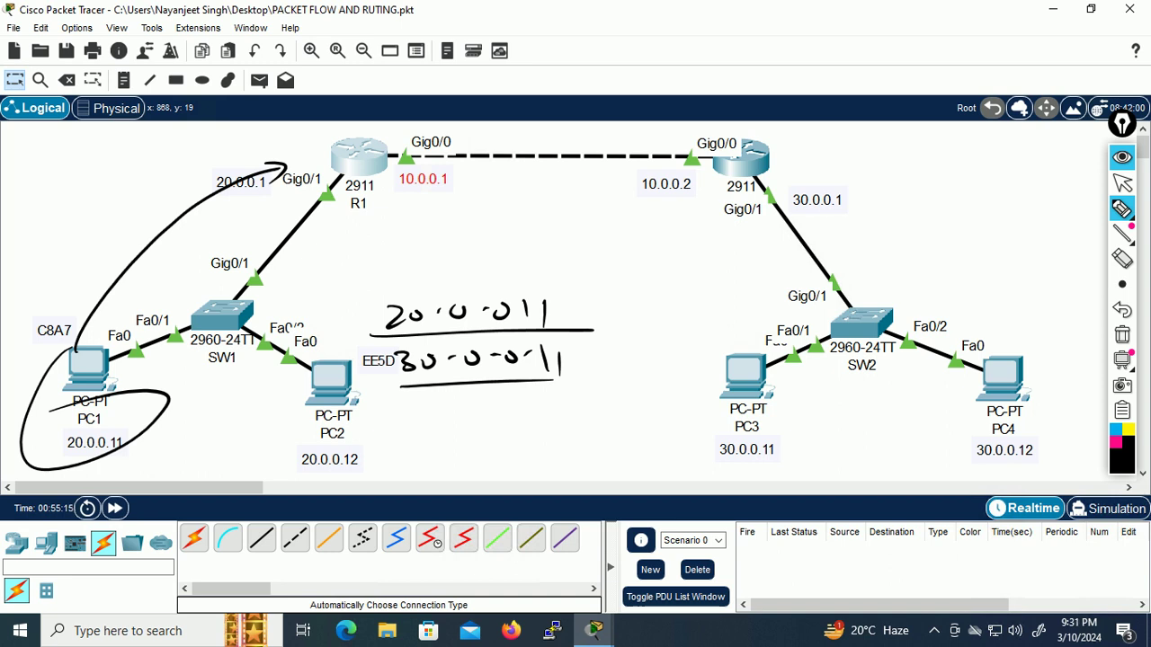
pyautogui.moveTo(397, 204); pyautogui.dragTo(401, 215)
pyautogui.moveTo(587, 355); pyautogui.dragTo(586, 369)
pyautogui.moveTo(586, 355); pyautogui.dragTo(587, 371)
pyautogui.moveTo(576, 300)
pyautogui.mouseDown()
pyautogui.moveTo(592, 315)
pyautogui.moveTo(566, 321)
pyautogui.mouseUp()
pyautogui.moveTo(432, 412); pyautogui.dragTo(423, 389)
pyautogui.moveTo(417, 404); pyautogui.dragTo(454, 394)
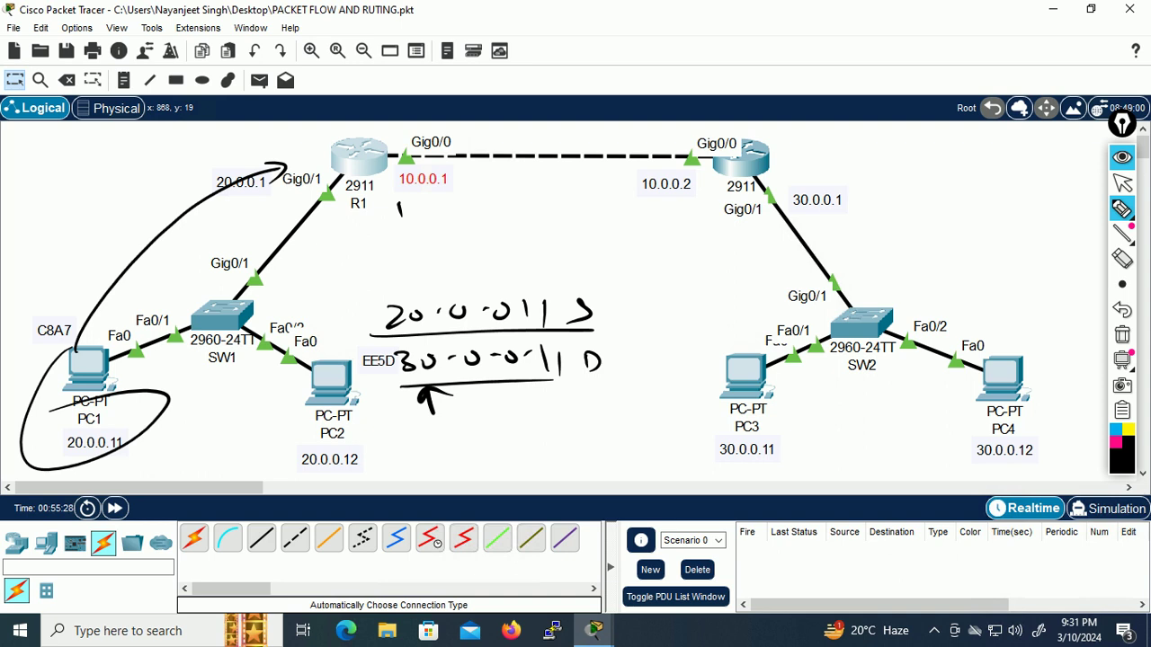
# Step: Draw an ink arrow from R1, write an underlined Routing Table beside it, and circle the destination address 30.0.0.11
pyautogui.moveTo(368, 175)
pyautogui.mouseDown()
pyautogui.moveTo(393, 213)
pyautogui.moveTo(437, 215)
pyautogui.mouseUp()
pyautogui.moveTo(438, 195)
pyautogui.mouseDown()
pyautogui.moveTo(454, 212)
pyautogui.moveTo(463, 197)
pyautogui.mouseUp()
pyautogui.moveTo(470, 189)
pyautogui.mouseDown()
pyautogui.moveTo(507, 200)
pyautogui.moveTo(513, 216)
pyautogui.moveTo(608, 195)
pyautogui.mouseUp()
pyautogui.moveTo(404, 239); pyautogui.dragTo(663, 214)
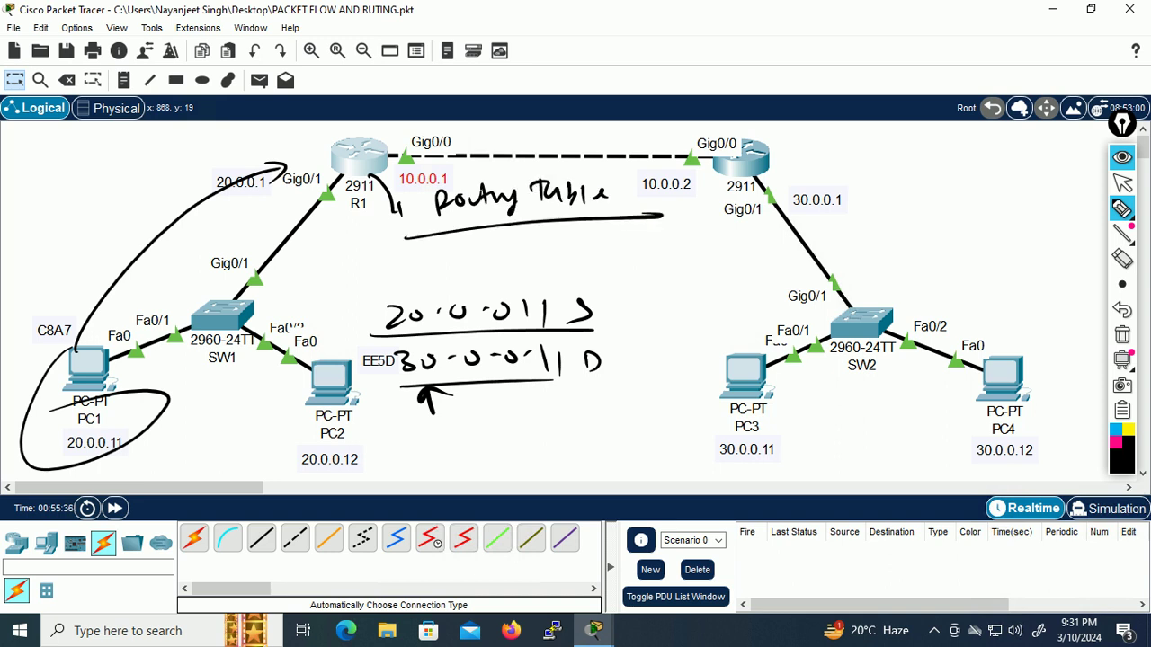
pyautogui.moveTo(441, 340)
pyautogui.mouseDown()
pyautogui.moveTo(390, 347)
pyautogui.moveTo(405, 412)
pyautogui.moveTo(640, 375)
pyautogui.moveTo(531, 332)
pyautogui.mouseUp()
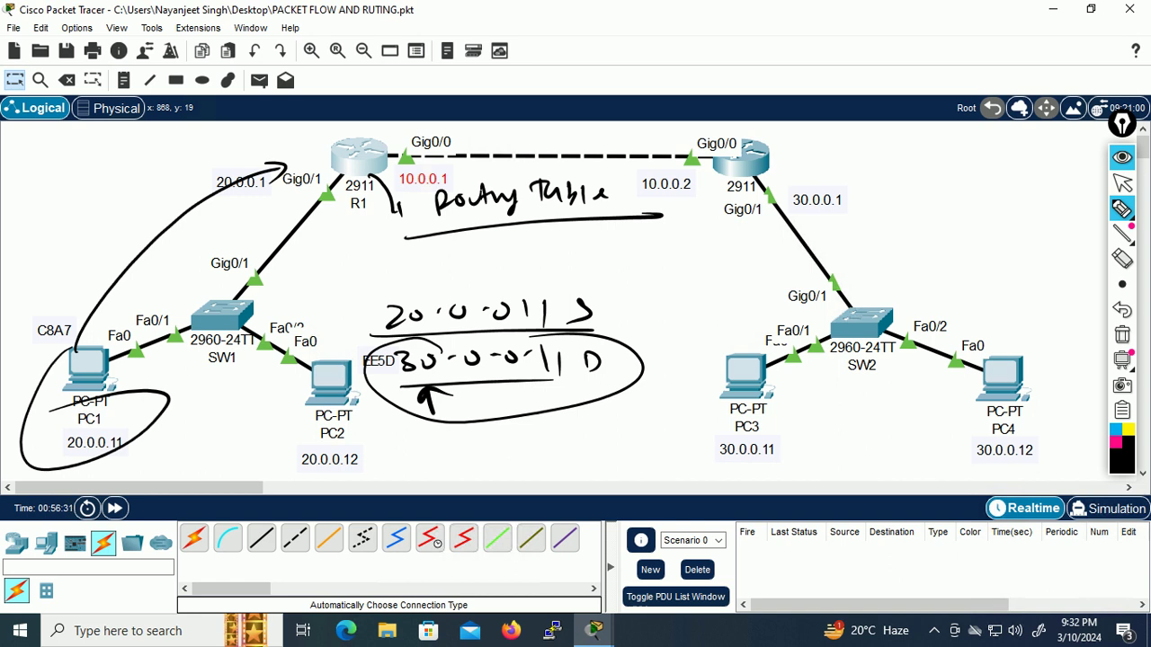
# Step: Clear the ink, circle R1's Gig0/1 and Gig0/0 interfaces, and hide the ink overlay
pyautogui.click(1122, 334)
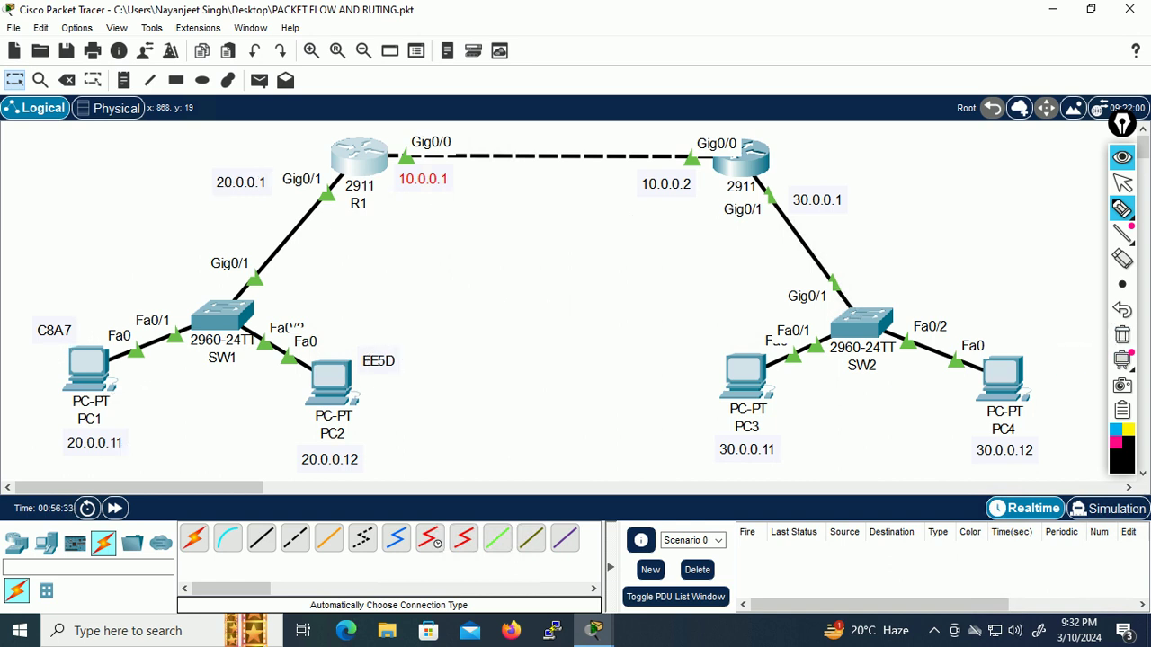
pyautogui.moveTo(317, 165)
pyautogui.mouseDown()
pyautogui.moveTo(284, 167)
pyautogui.moveTo(316, 165)
pyautogui.mouseUp()
pyautogui.moveTo(409, 137)
pyautogui.mouseDown()
pyautogui.moveTo(392, 169)
pyautogui.moveTo(378, 142)
pyautogui.mouseUp()
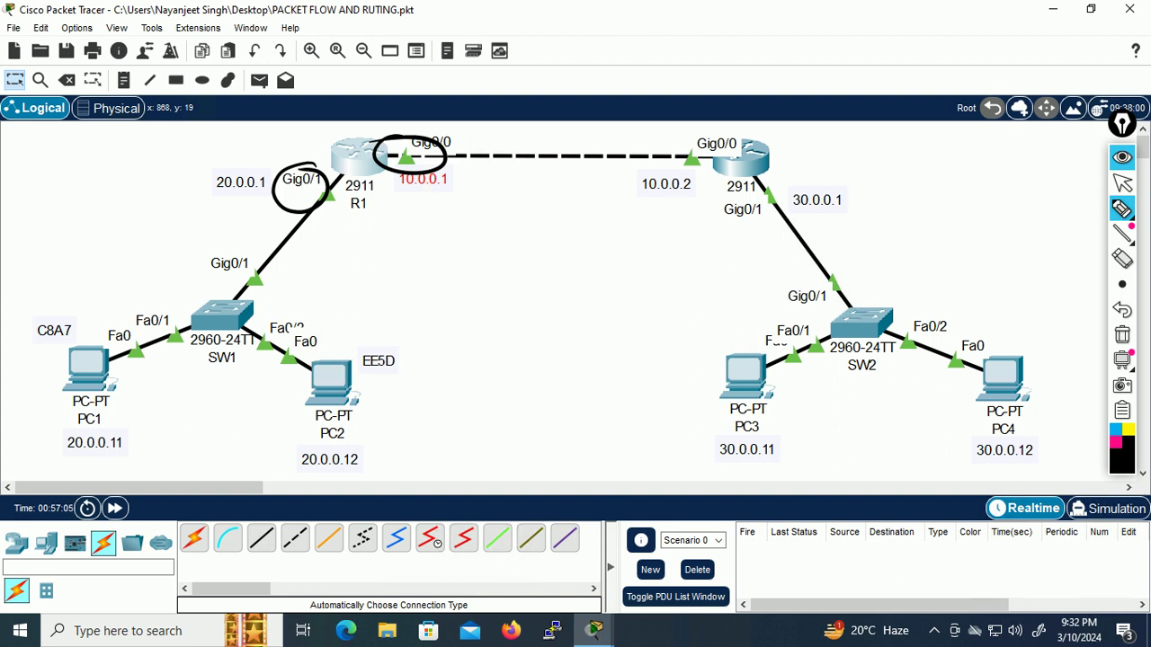
pyautogui.click(1122, 157)
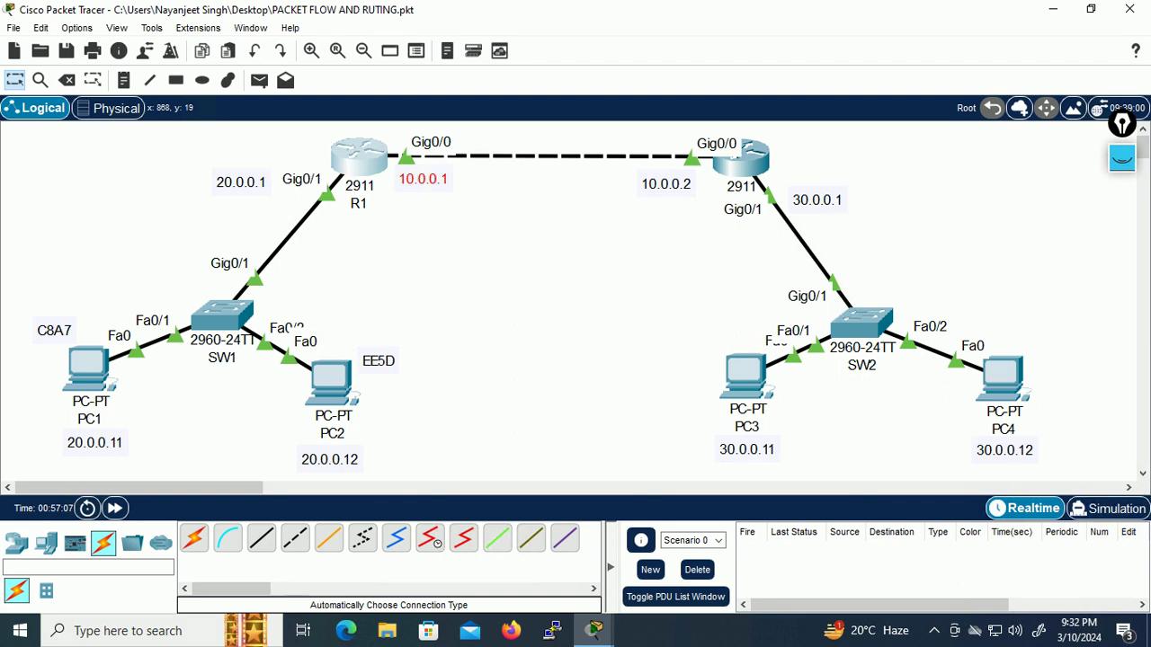
# Step: Reopen R1's console, run show ip route, and highlight the listed routes
pyautogui.click(359, 158)
pyautogui.hotkey('alt', 'Tab')
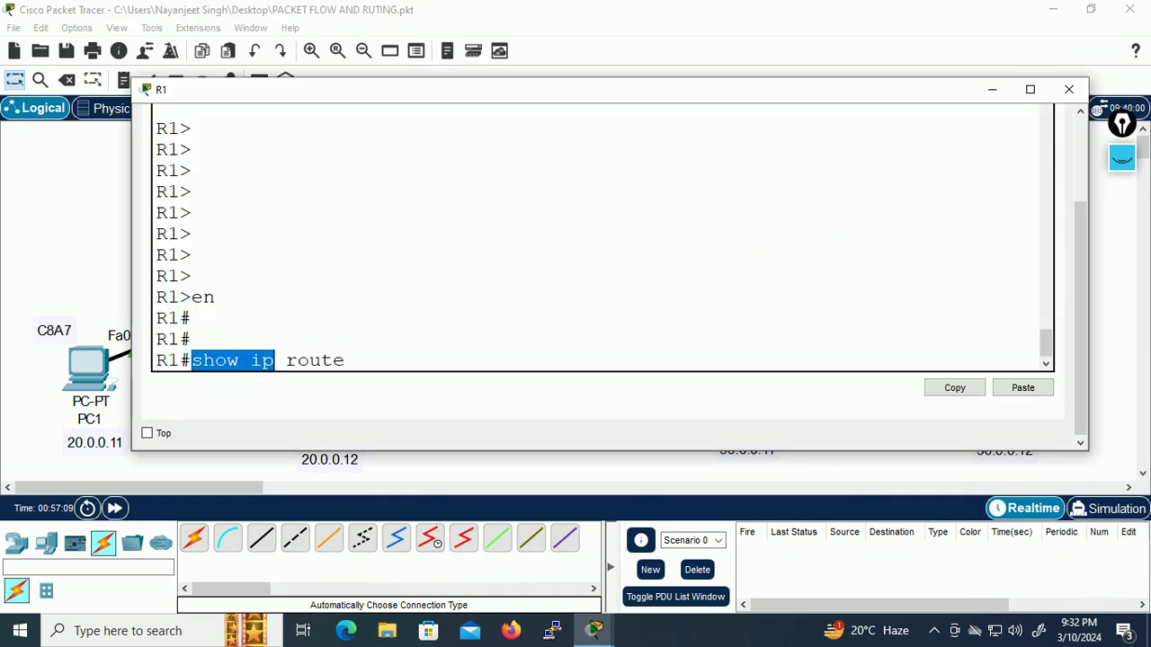
pyautogui.click(191, 192)
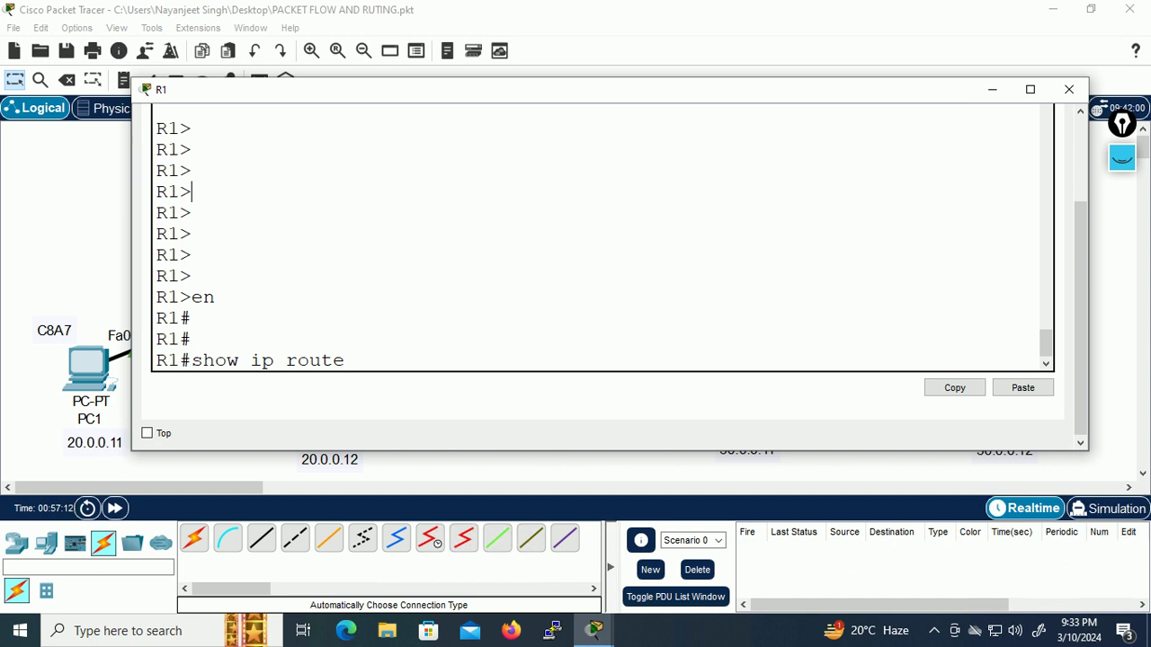
pyautogui.press('Return')
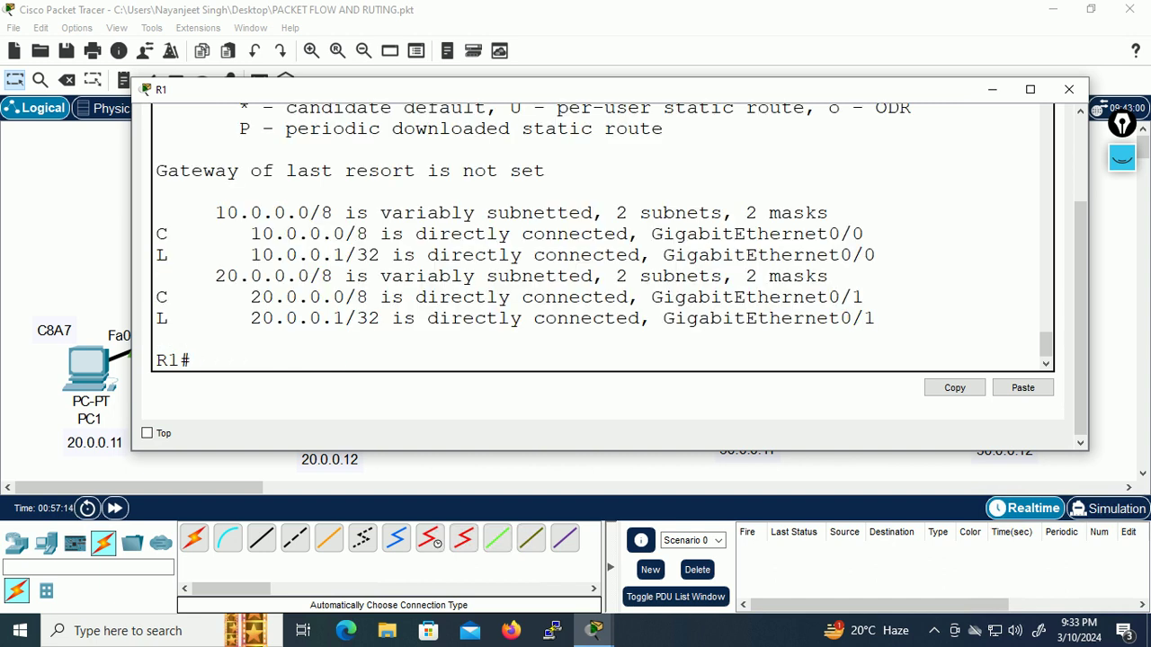
pyautogui.moveTo(157, 192); pyautogui.dragTo(392, 318)
# Step: Advance R1's console to empty prompts, run show ip route connected, and highlight the directly connected routes
pyautogui.press('Return')
pyautogui.press('Return')
pyautogui.press('Return')
pyautogui.press('Return')
pyautogui.press('Return')
pyautogui.press('Return')
pyautogui.press('Return')
pyautogui.press('Return')
pyautogui.press('Return')
pyautogui.press('Return')
pyautogui.press('Return')
pyautogui.press('Return')
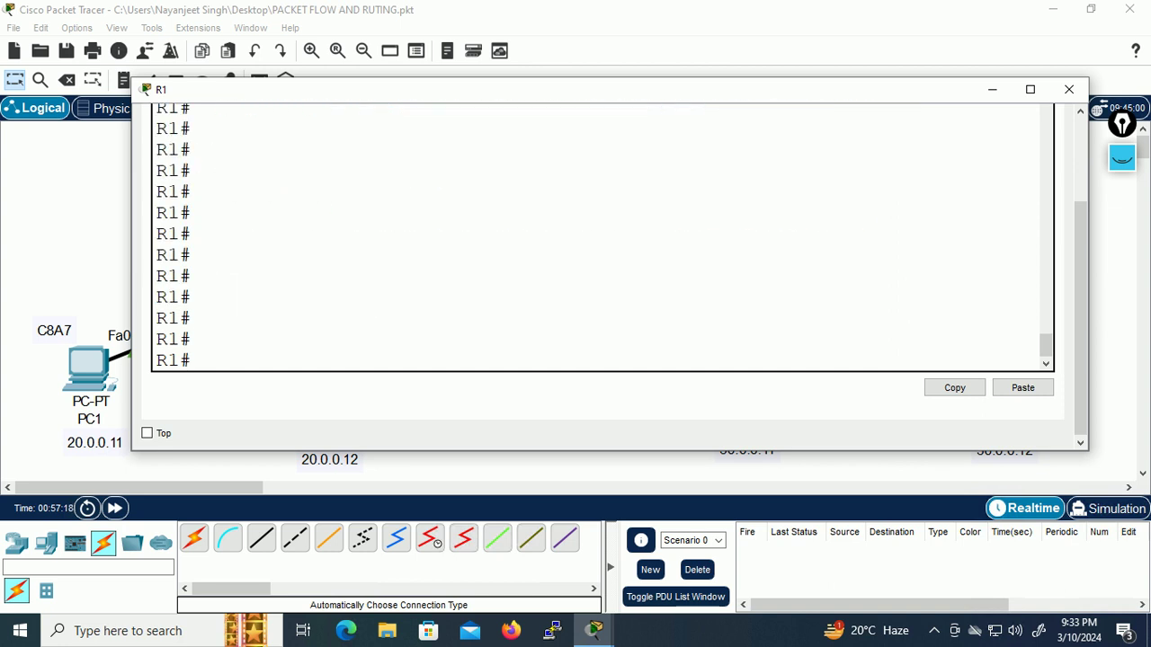
pyautogui.write('show ip route ')
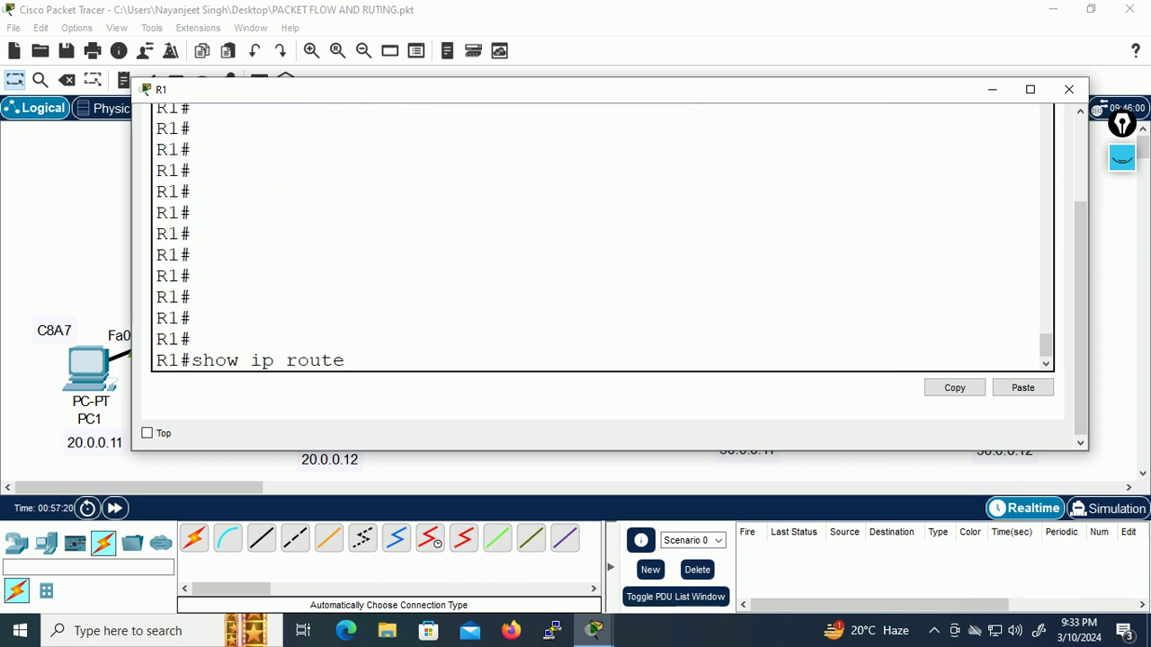
pyautogui.write('con')
pyautogui.press('Tab')
pyautogui.press('Return')
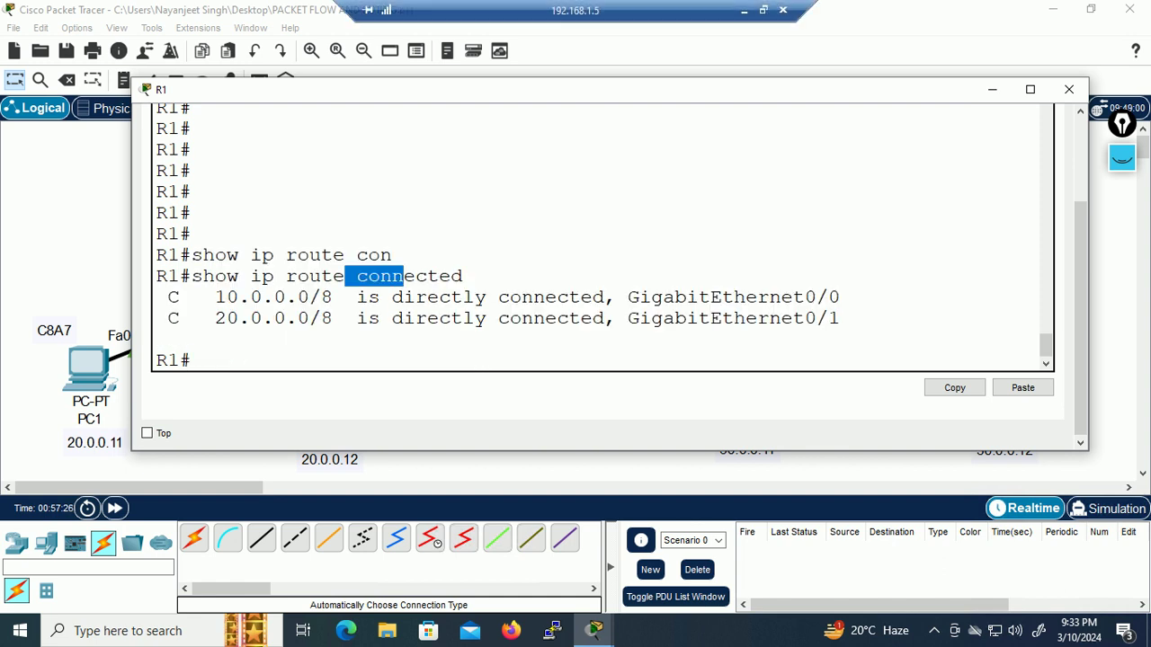
pyautogui.moveTo(169, 297); pyautogui.dragTo(844, 320)
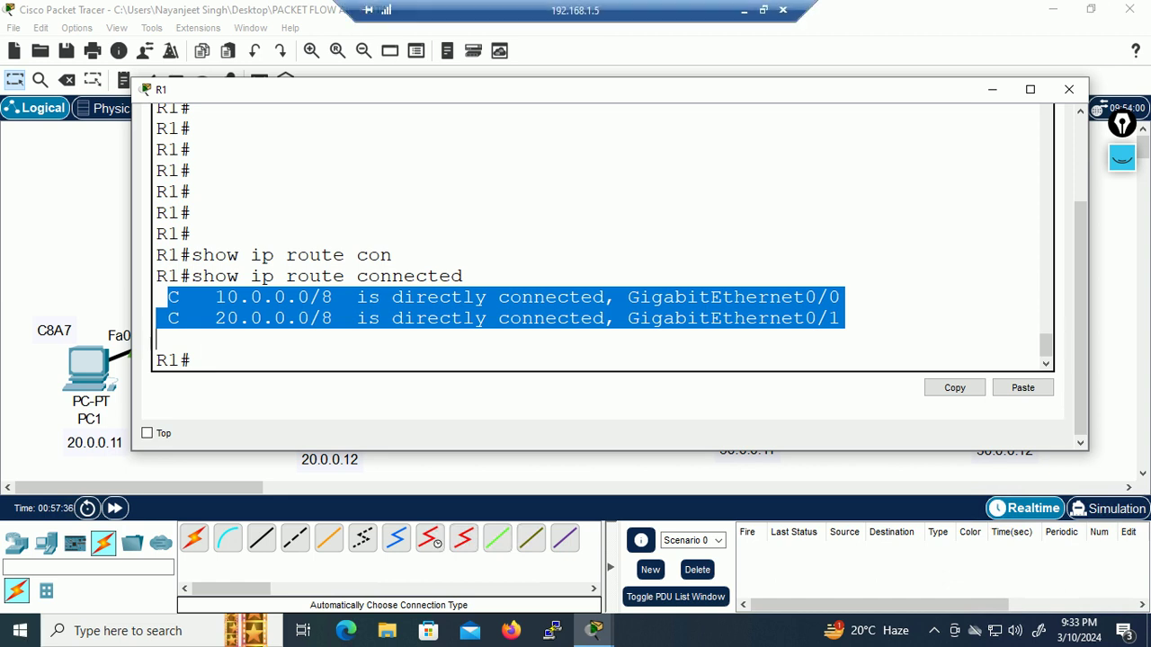
# Step: Move R1's console window higher on the screen and advance it to a clear area of empty prompts
pyautogui.moveTo(568, 78); pyautogui.dragTo(568, 30)
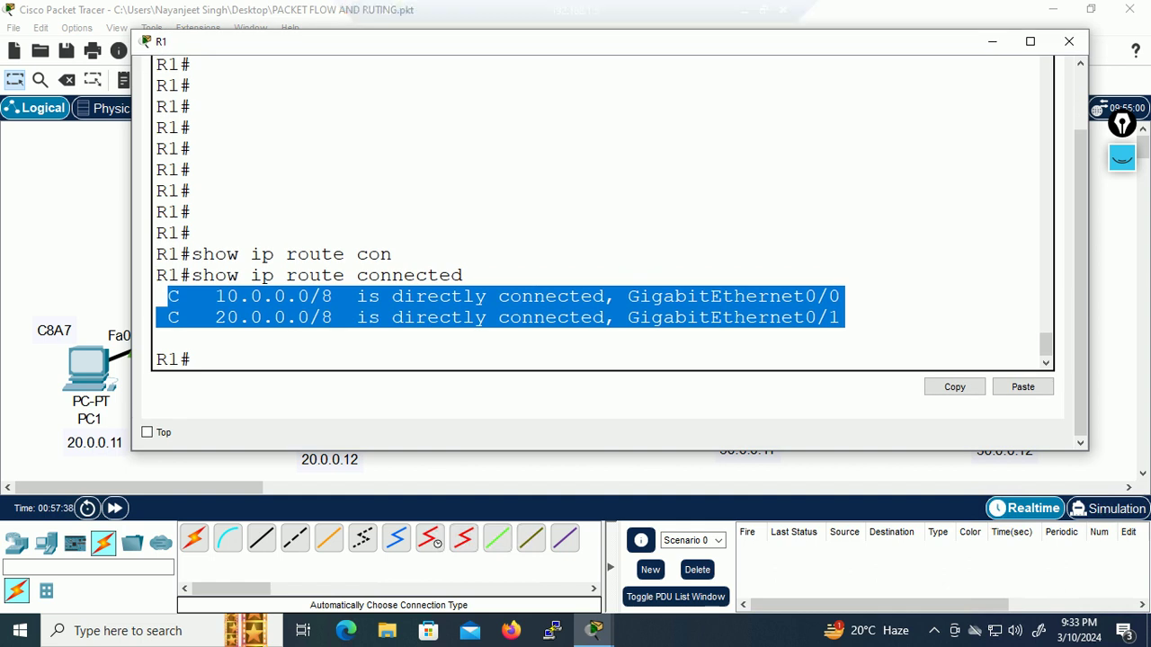
pyautogui.click(568, 170)
pyautogui.hotkey('ctrl', 'z')
pyautogui.press('Return')
pyautogui.press('Return')
pyautogui.press('Return')
pyautogui.press('Return')
pyautogui.press('Return')
pyautogui.press('Return')
pyautogui.press('Return')
pyautogui.press('Return')
pyautogui.press('Return')
pyautogui.press('Return')
pyautogui.press('Return')
pyautogui.press('Return')
pyautogui.press('Return')
pyautogui.press('Return')
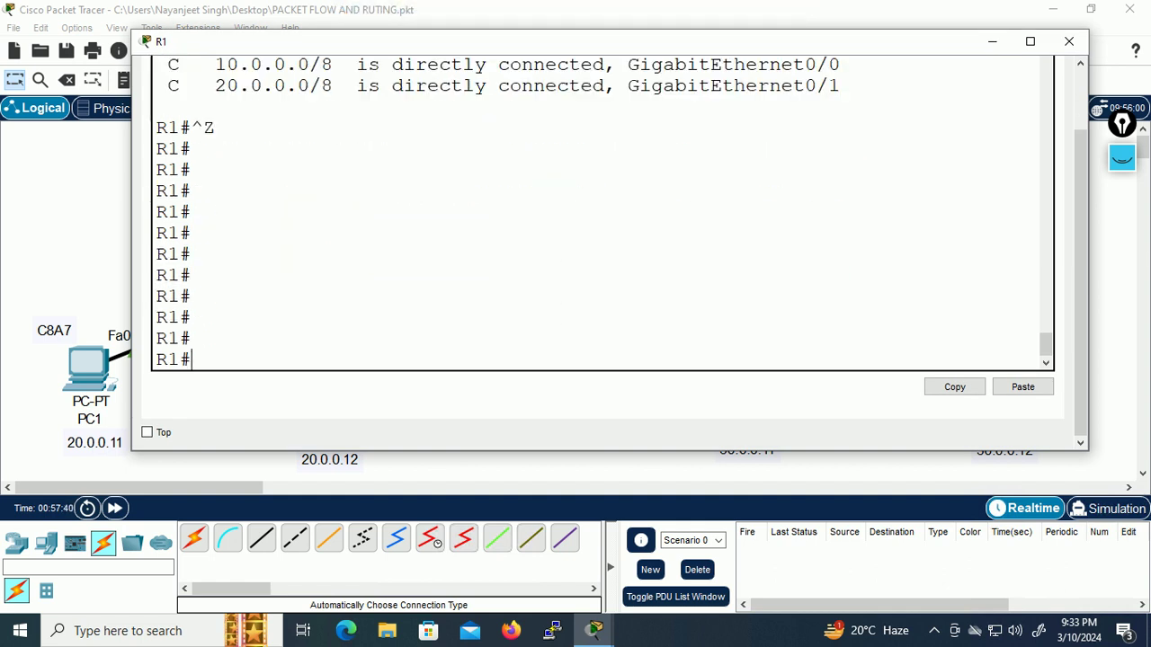
# Step: Run show ip route in R1's console
pyautogui.press('Up')
pyautogui.press('BackSpace')
pyautogui.press('BackSpace')
pyautogui.press('BackSpace')
pyautogui.press('BackSpace')
pyautogui.press('BackSpace')
pyautogui.press('BackSpace')
pyautogui.press('BackSpace')
pyautogui.press('BackSpace')
pyautogui.press('BackSpace')
pyautogui.press('BackSpace')
pyautogui.press('BackSpace')
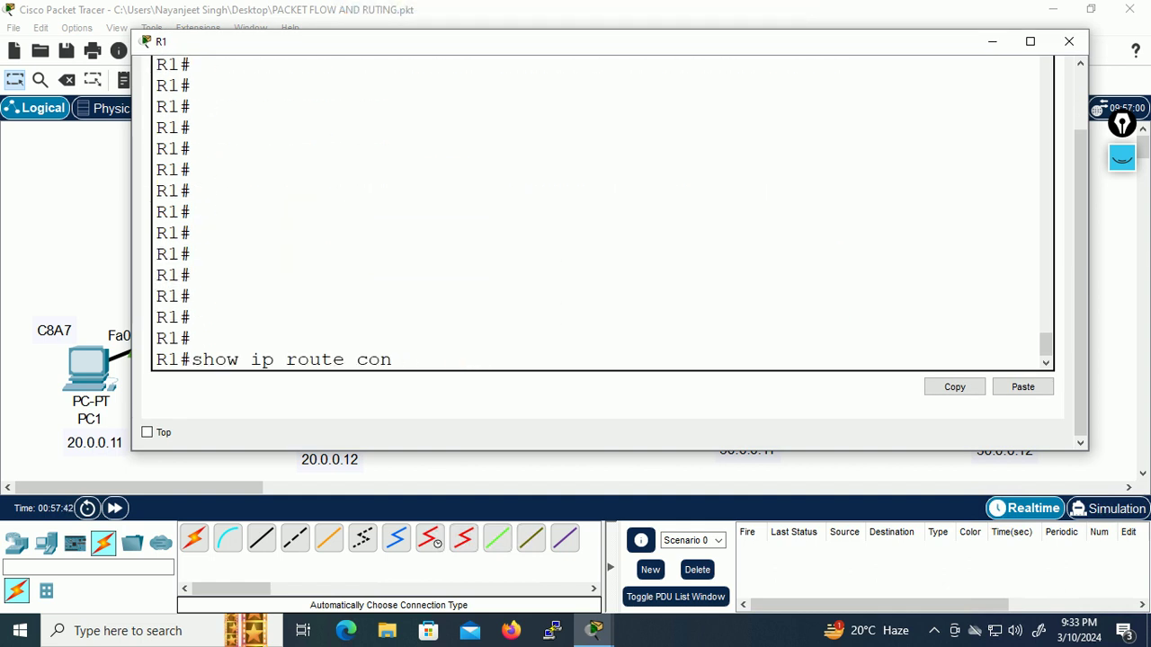
pyautogui.write('e')
pyautogui.press('Tab')
pyautogui.press('Return')
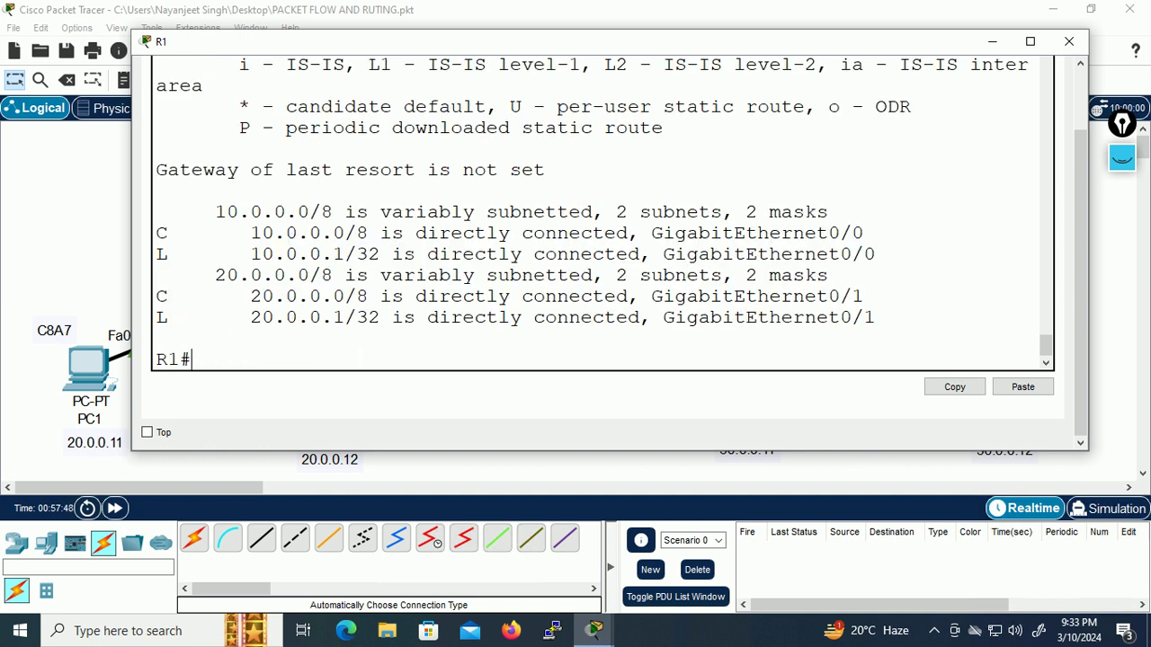
# Step: Highlight the directly connected 10.0.0.0/8 and 20.0.0.0/8 routes in R1's routing table and check the topology
pyautogui.moveTo(156, 233); pyautogui.dragTo(180, 232)
pyautogui.moveTo(1046, 346); pyautogui.dragTo(1046, 347)
pyautogui.click(180, 271)
pyautogui.moveTo(158, 229); pyautogui.dragTo(383, 229)
pyautogui.click(240, 230)
pyautogui.moveTo(159, 293); pyautogui.dragTo(368, 293)
pyautogui.moveTo(157, 229); pyautogui.dragTo(354, 229)
pyautogui.moveTo(157, 293); pyautogui.dragTo(369, 293)
pyautogui.hotkey('alt', 'Tab')
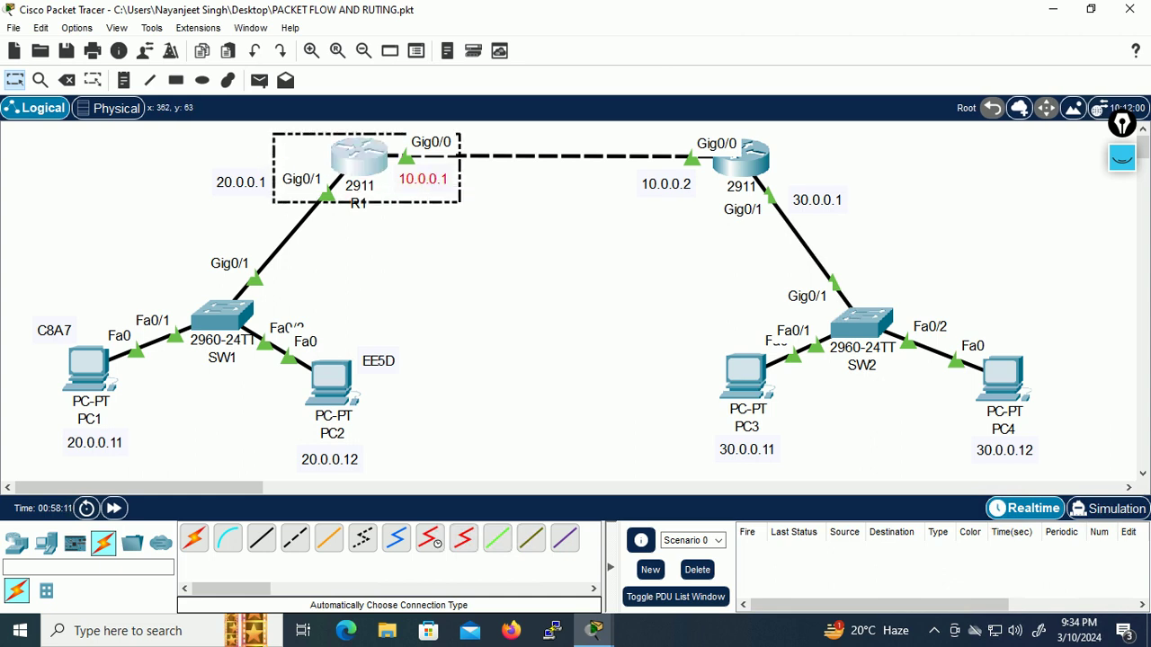
pyautogui.click(359, 158)
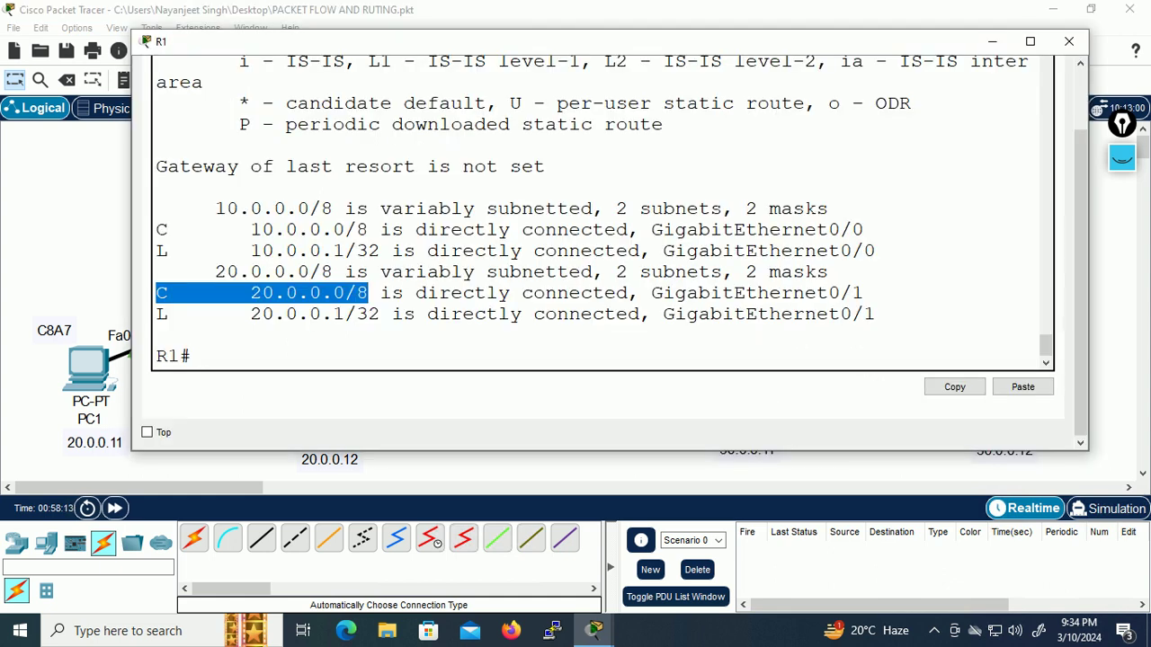
# Step: Highlight R1's local routes 10.0.0.1 and 20.0.0.1 and the whole route list, and minimize the R1 window
pyautogui.click(286, 271)
pyautogui.moveTo(157, 251); pyautogui.dragTo(356, 230)
pyautogui.click(357, 230)
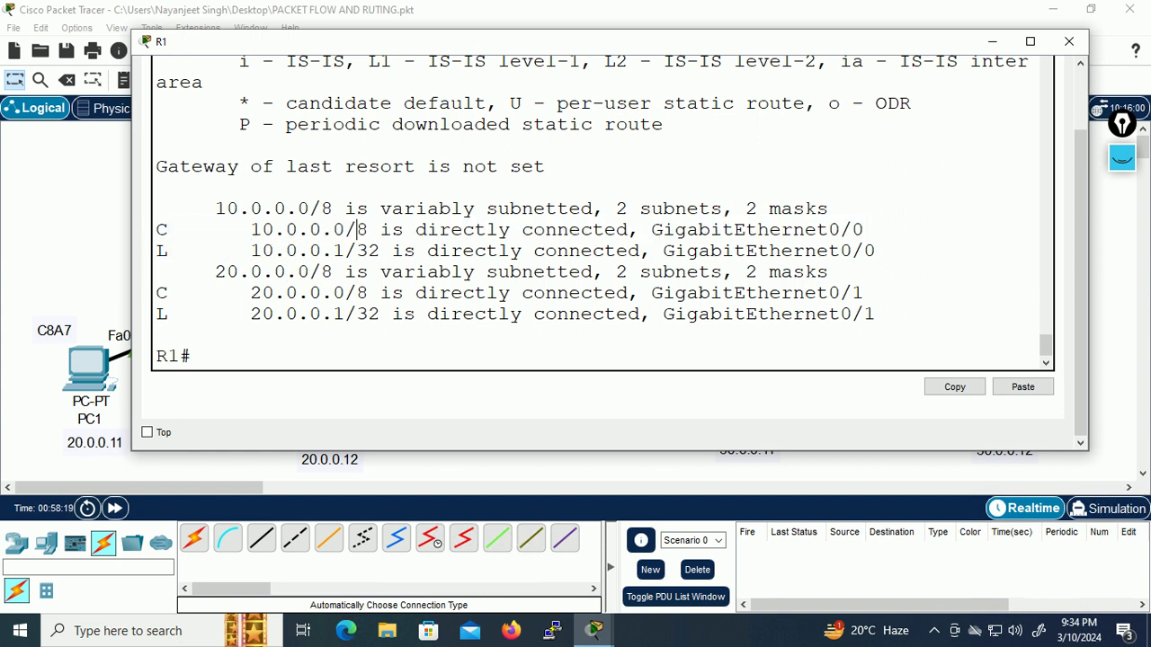
pyautogui.moveTo(156, 251); pyautogui.dragTo(345, 252)
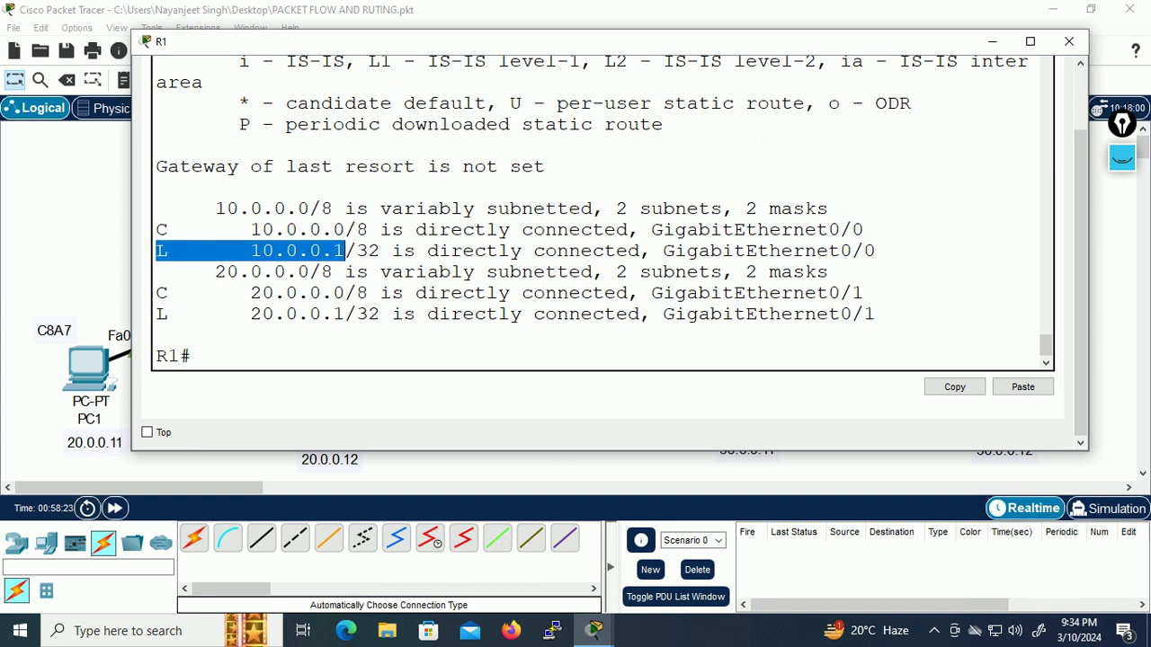
pyautogui.moveTo(157, 293); pyautogui.dragTo(369, 293)
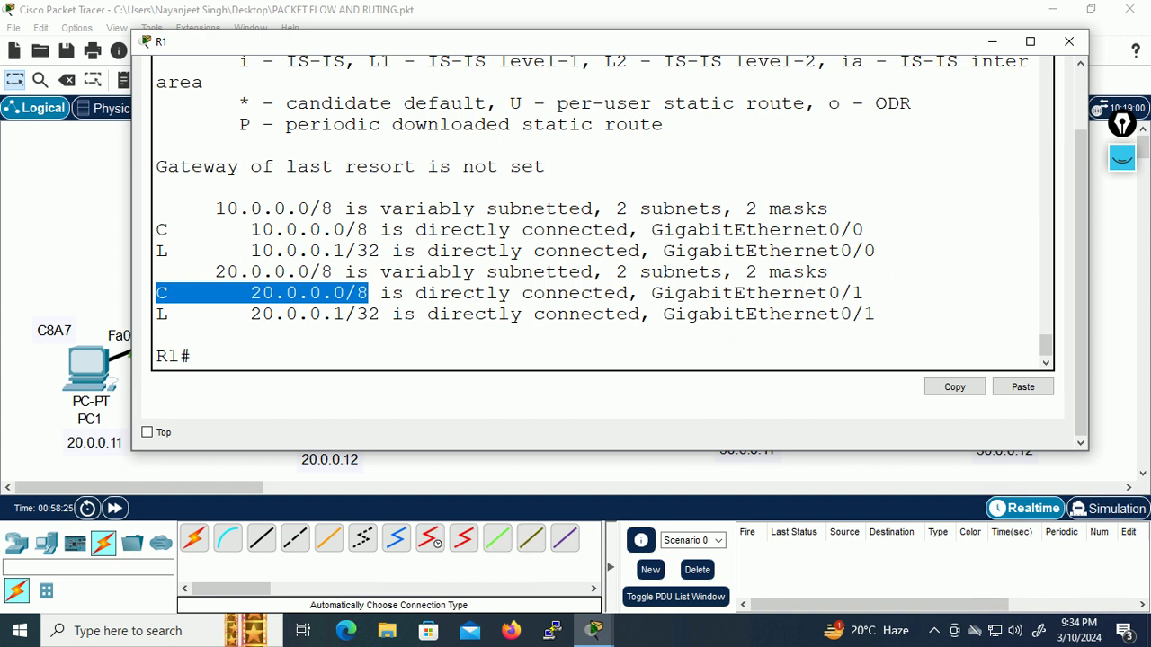
pyautogui.moveTo(157, 314); pyautogui.dragTo(345, 314)
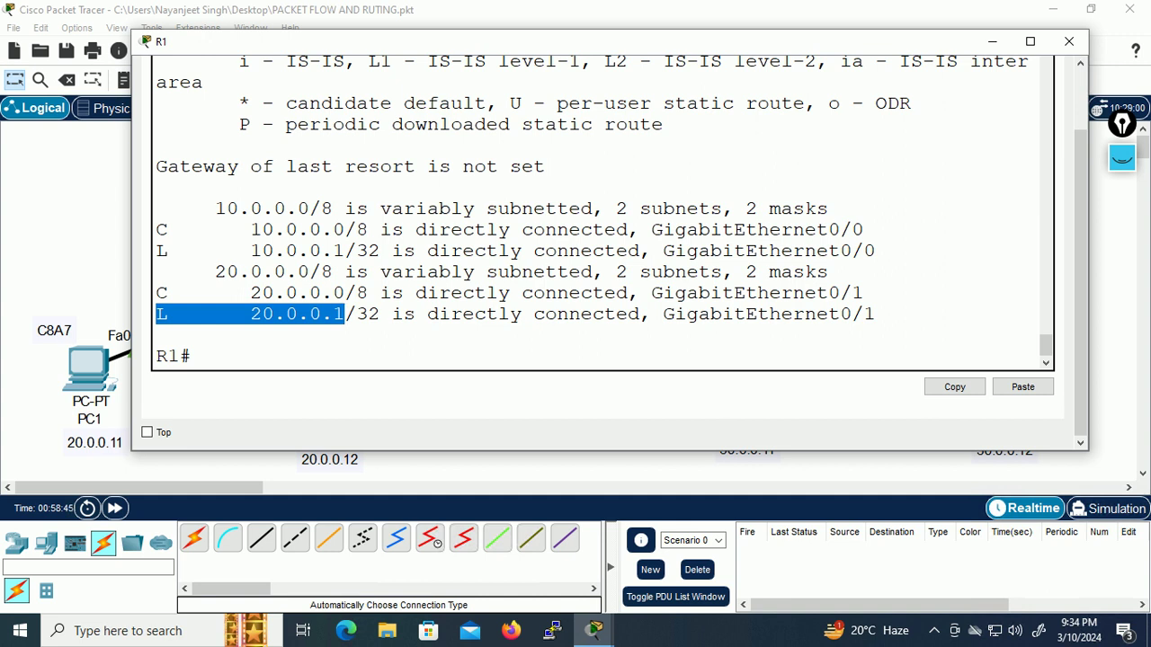
pyautogui.moveTo(158, 187); pyautogui.dragTo(192, 356)
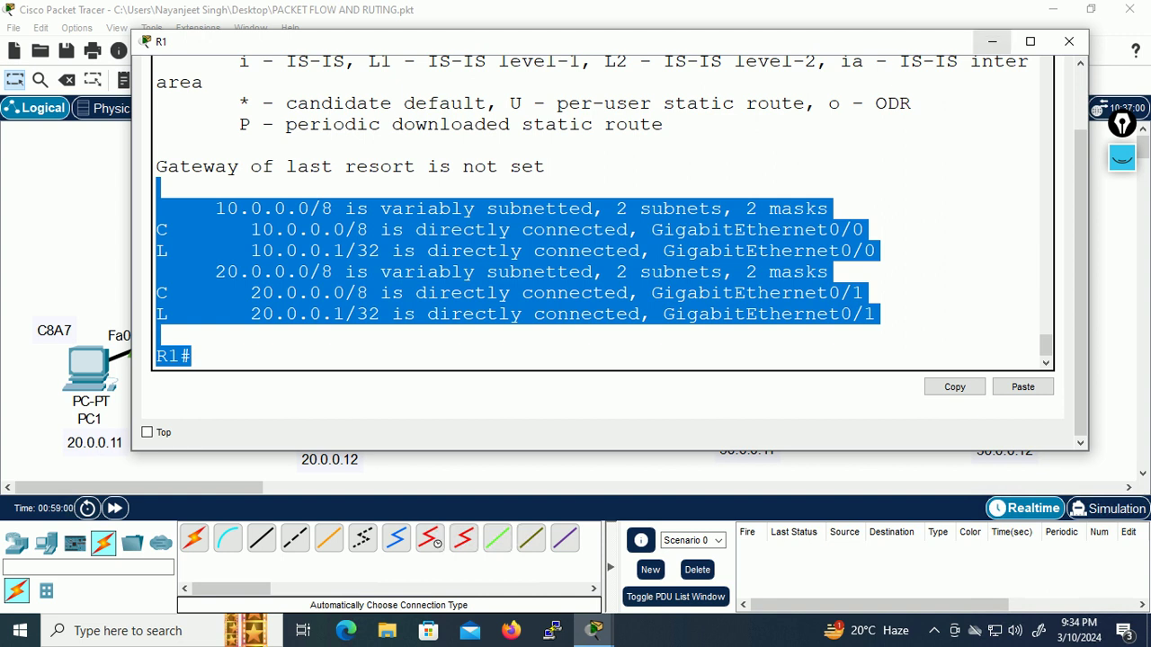
pyautogui.click(992, 41)
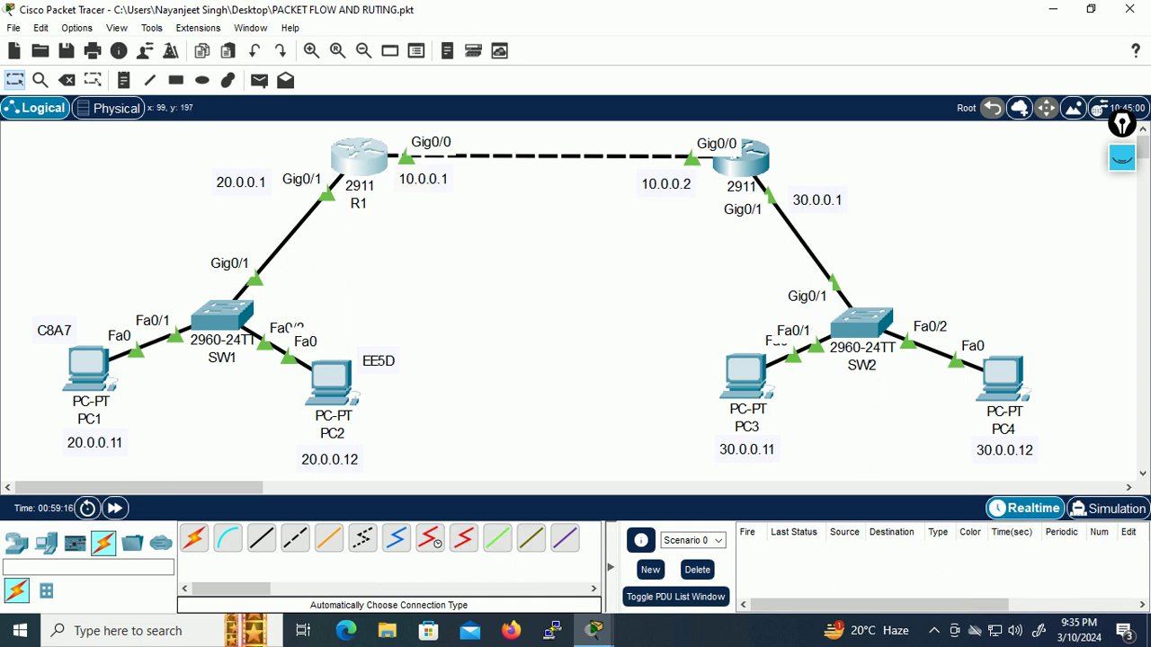
# Step: Open PC1's command prompt in a maximized window and ping 30.0.0.11
pyautogui.click(88, 367)
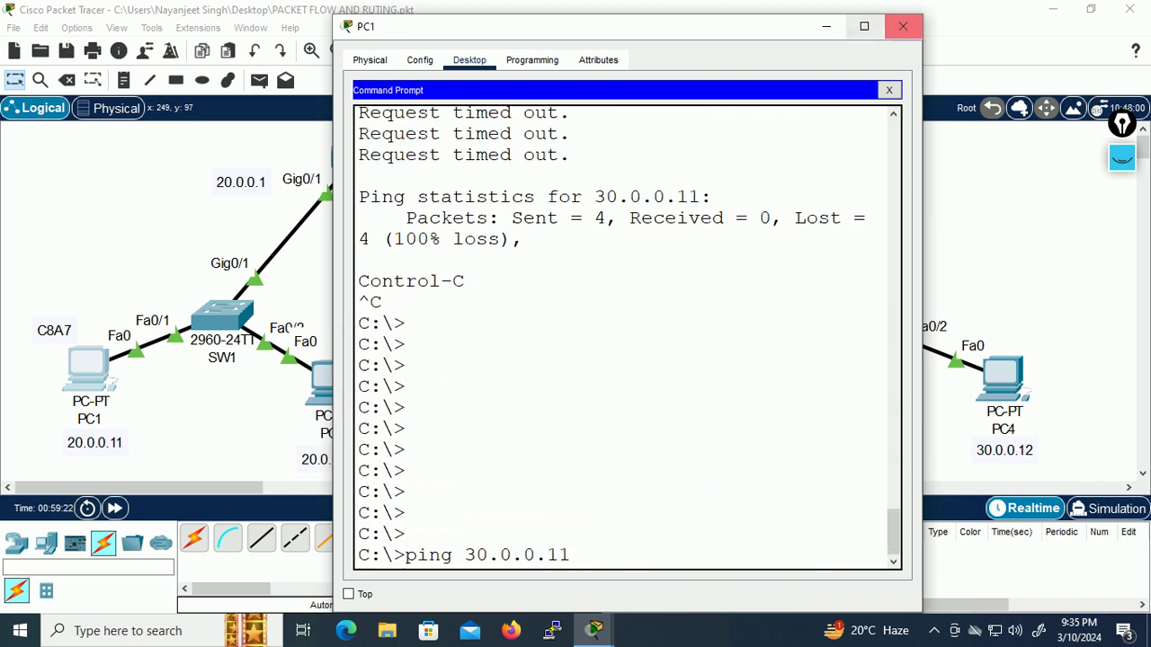
pyautogui.click(864, 26)
pyautogui.click(303, 631)
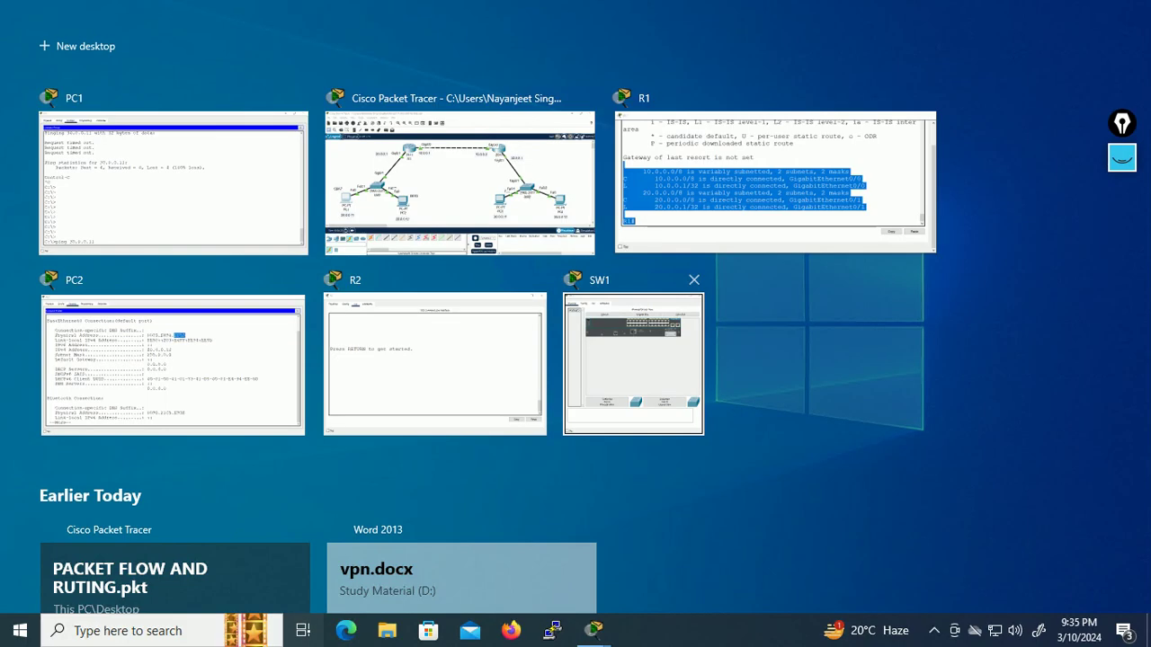
pyautogui.click(770, 180)
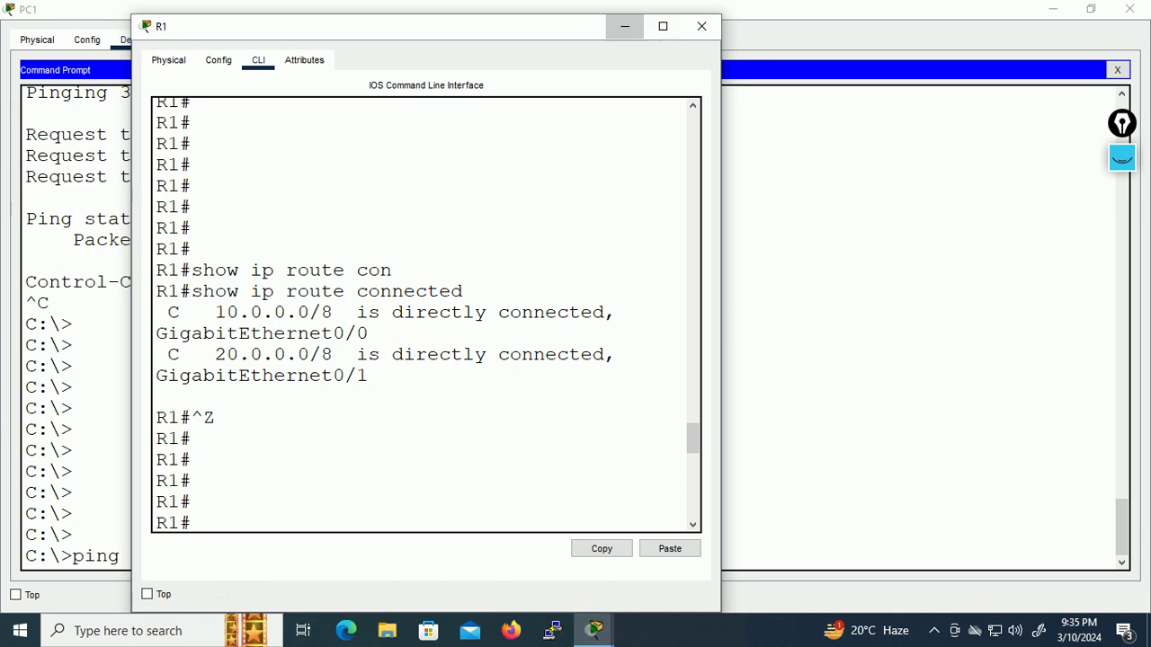
pyautogui.click(625, 26)
pyautogui.press('Up')
pyautogui.press('Return')
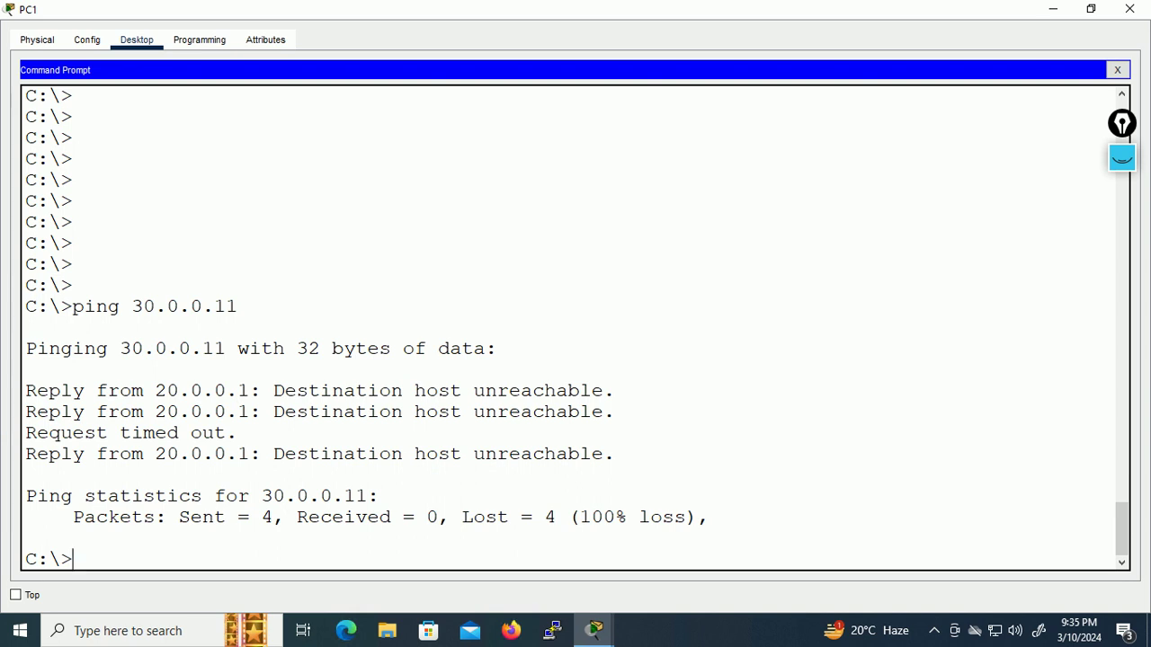
# Step: Highlight the first reply line of PC1's ping output and minimize the PC1 window
pyautogui.moveTo(26, 391); pyautogui.dragTo(248, 390)
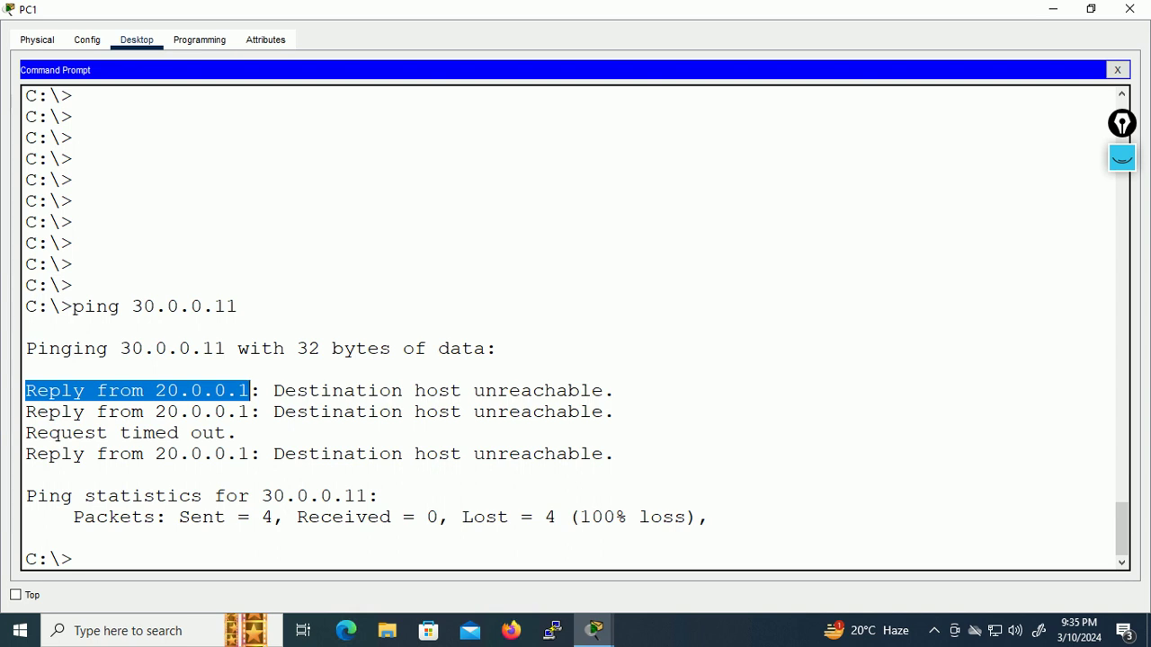
pyautogui.click(13, 378)
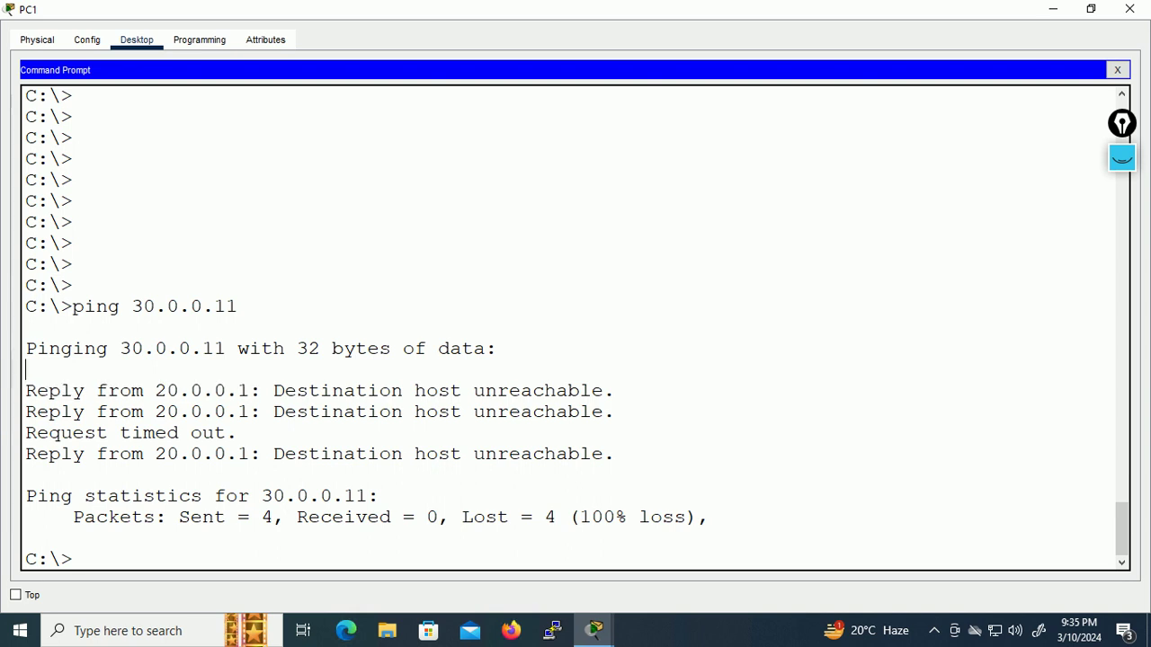
pyautogui.moveTo(155, 390); pyautogui.dragTo(555, 390)
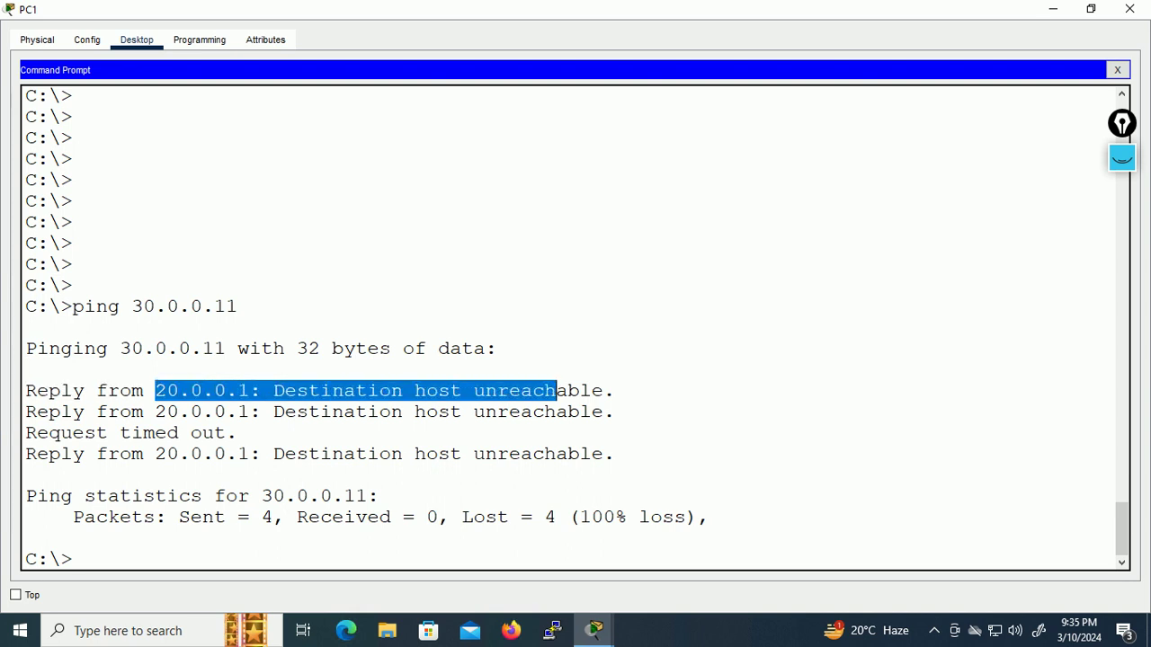
pyautogui.click(1052, 9)
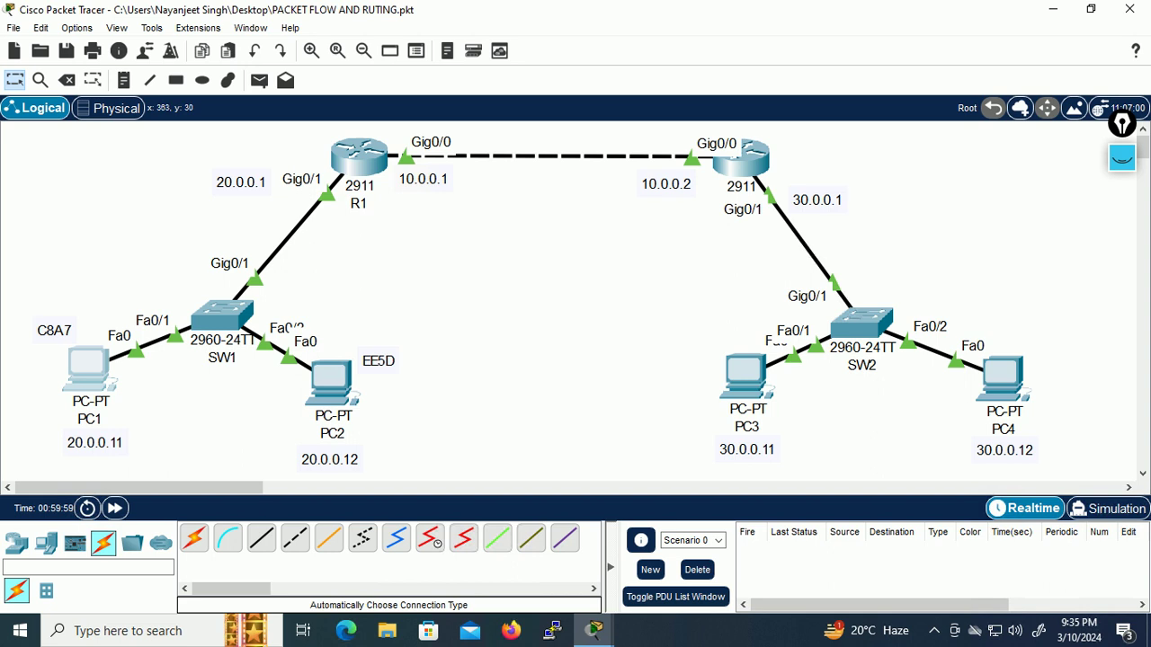
# Step: Reopen R1's console, highlight the routing table entries, and minimize the window
pyautogui.click(359, 157)
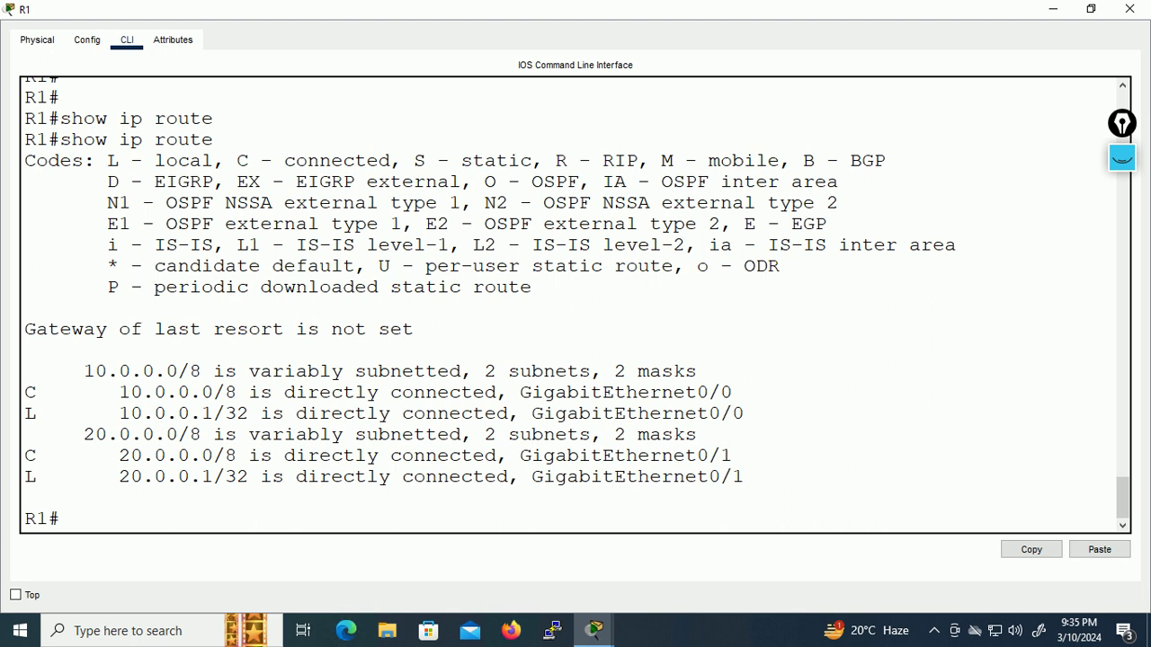
pyautogui.moveTo(96, 371); pyautogui.dragTo(59, 519)
pyautogui.click(1052, 9)
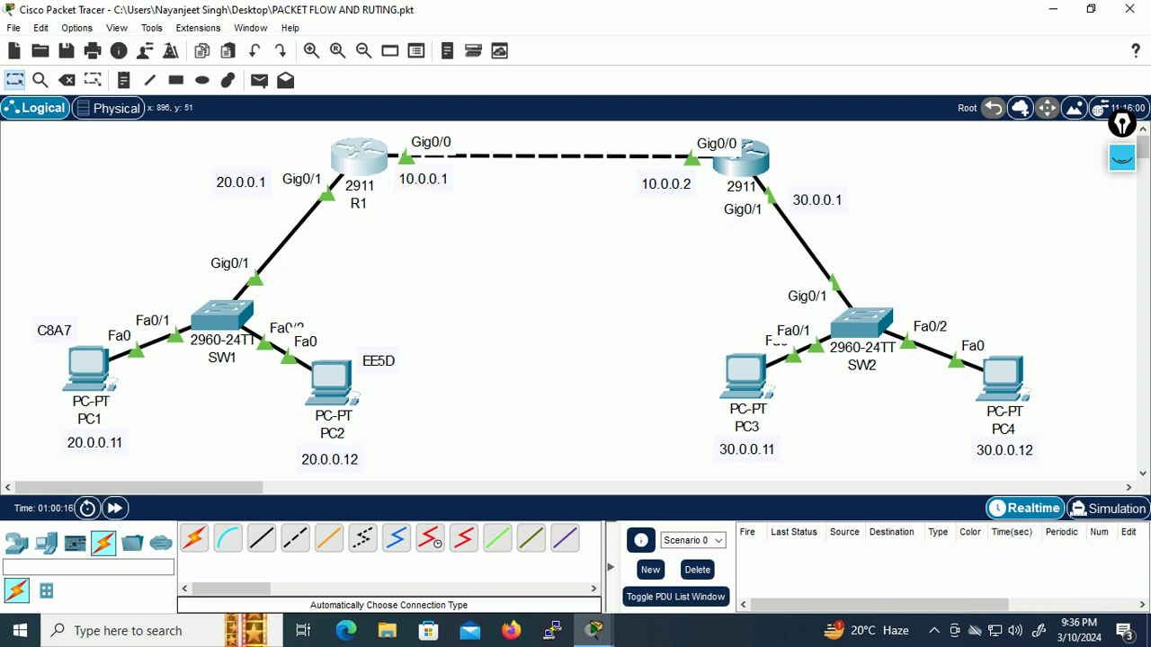
# Step: Show the ink overlay and write an underlined "Route Add." heading in the empty area between the two routers
pyautogui.click(1121, 157)
pyautogui.click(1121, 334)
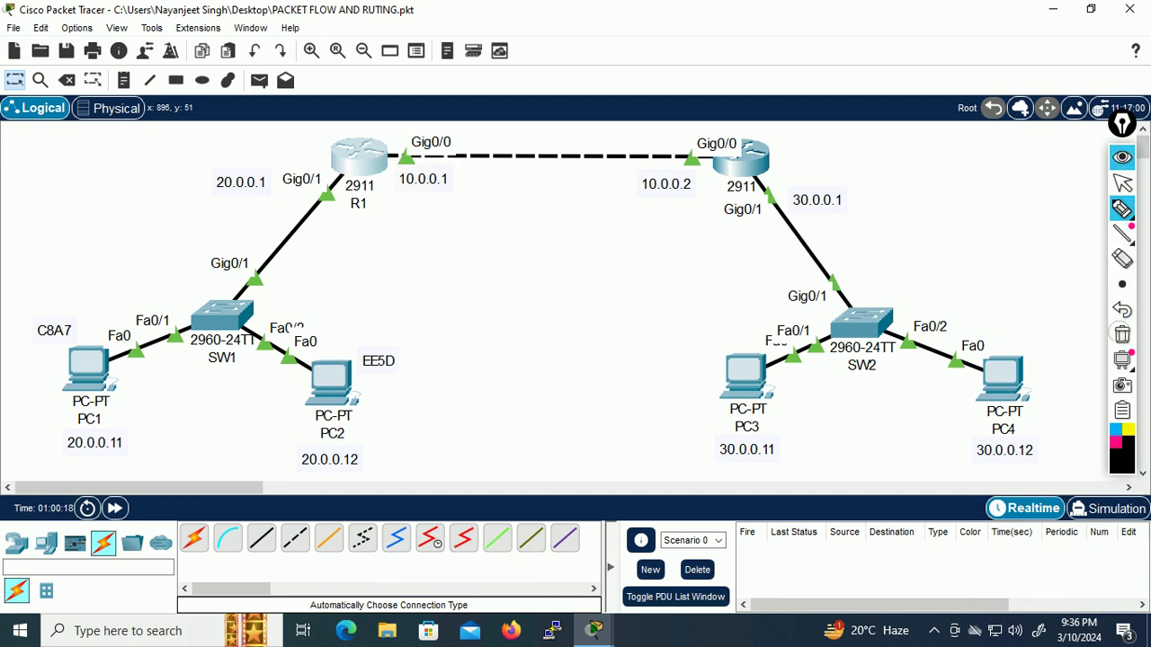
pyautogui.moveTo(526, 278); pyautogui.dragTo(615, 241)
pyautogui.moveTo(635, 241); pyautogui.dragTo(637, 252)
pyautogui.click(648, 239)
pyautogui.moveTo(513, 306); pyautogui.dragTo(653, 265)
# Step: Write the network 30.0.0.0/8 beneath the "Route Add." heading, correcting misdrawn strokes, and underline it
pyautogui.moveTo(535, 325); pyautogui.dragTo(540, 341)
pyautogui.moveTo(557, 326)
pyautogui.mouseDown()
pyautogui.moveTo(624, 301)
pyautogui.moveTo(576, 335)
pyautogui.mouseUp()
pyautogui.click(602, 307)
pyautogui.click(635, 304)
pyautogui.moveTo(650, 295); pyautogui.dragTo(643, 297)
pyautogui.hotkey('ctrl', 'z')
pyautogui.hotkey('ctrl', 'z')
pyautogui.hotkey('ctrl', 'z')
pyautogui.hotkey('ctrl', 'z')
pyautogui.hotkey('ctrl', 'z')
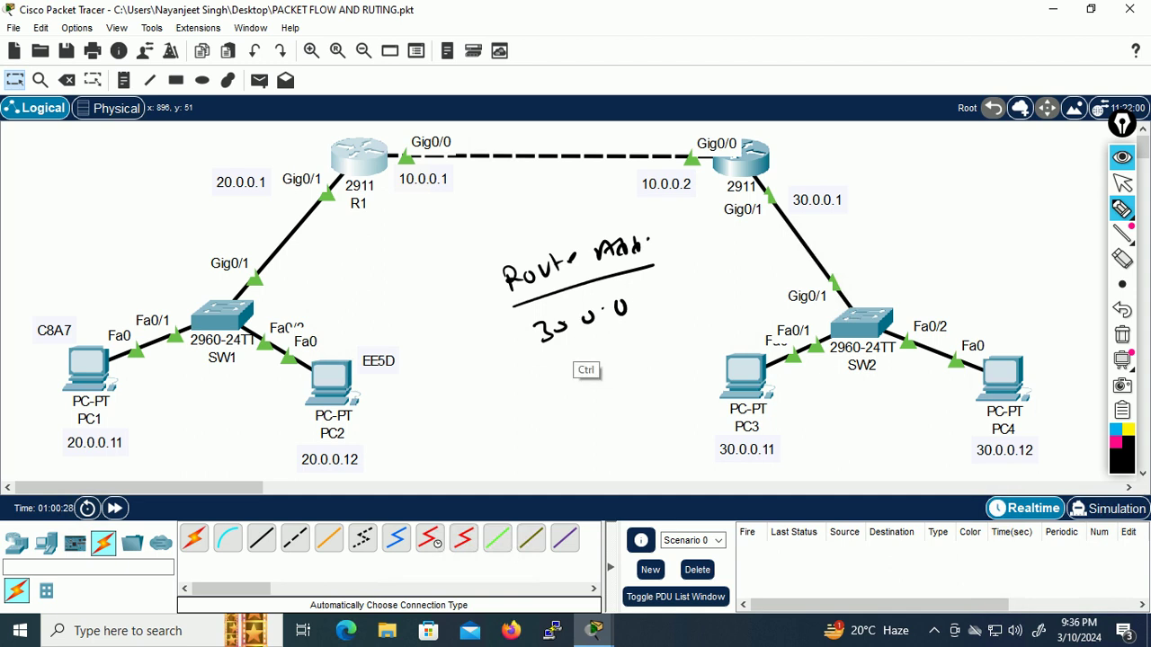
pyautogui.moveTo(572, 333); pyautogui.dragTo(586, 323)
pyautogui.moveTo(604, 319); pyautogui.dragTo(617, 314)
pyautogui.moveTo(637, 302); pyautogui.dragTo(642, 308)
pyautogui.moveTo(667, 281)
pyautogui.mouseDown()
pyautogui.moveTo(664, 314)
pyautogui.moveTo(673, 311)
pyautogui.mouseUp()
pyautogui.moveTo(542, 361); pyautogui.dragTo(663, 321)
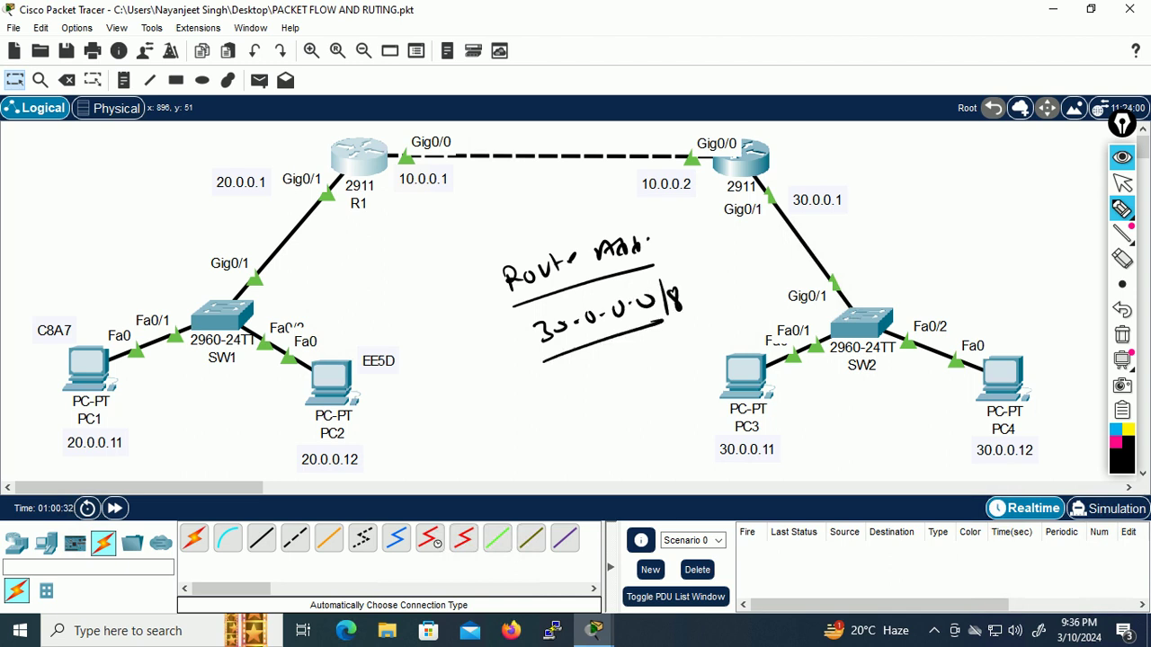
# Step: Circle the "Route Add." heading, draw an arrow up from it, and write an underlined "Manual" beside it
pyautogui.moveTo(520, 244)
pyautogui.mouseDown()
pyautogui.moveTo(671, 244)
pyautogui.moveTo(523, 208)
pyautogui.mouseUp()
pyautogui.moveTo(373, 263)
pyautogui.mouseDown()
pyautogui.moveTo(439, 221)
pyautogui.moveTo(457, 194)
pyautogui.moveTo(460, 211)
pyautogui.mouseUp()
pyautogui.moveTo(381, 274); pyautogui.dragTo(456, 236)
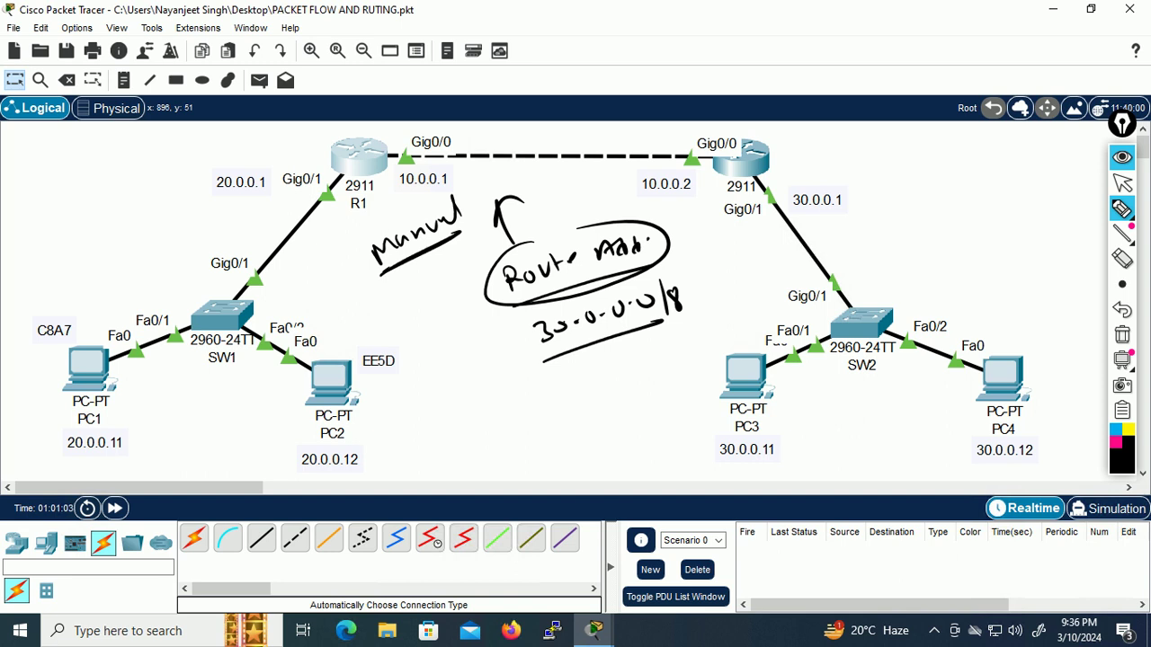
# Step: Write "Static Route" beside R1, underline it, and circle the whole phrase
pyautogui.moveTo(44, 165); pyautogui.dragTo(29, 198)
pyautogui.moveTo(69, 160)
pyautogui.mouseDown()
pyautogui.moveTo(60, 187)
pyautogui.moveTo(65, 176)
pyautogui.mouseUp()
pyautogui.moveTo(87, 169); pyautogui.dragTo(98, 182)
pyautogui.moveTo(109, 153)
pyautogui.mouseDown()
pyautogui.moveTo(106, 175)
pyautogui.moveTo(108, 165)
pyautogui.mouseUp()
pyautogui.moveTo(121, 160)
pyautogui.mouseDown()
pyautogui.moveTo(123, 172)
pyautogui.moveTo(142, 165)
pyautogui.mouseUp()
pyautogui.moveTo(169, 146); pyautogui.dragTo(227, 147)
pyautogui.moveTo(212, 144); pyautogui.dragTo(306, 135)
pyautogui.moveTo(378, 99); pyautogui.dragTo(297, 81)
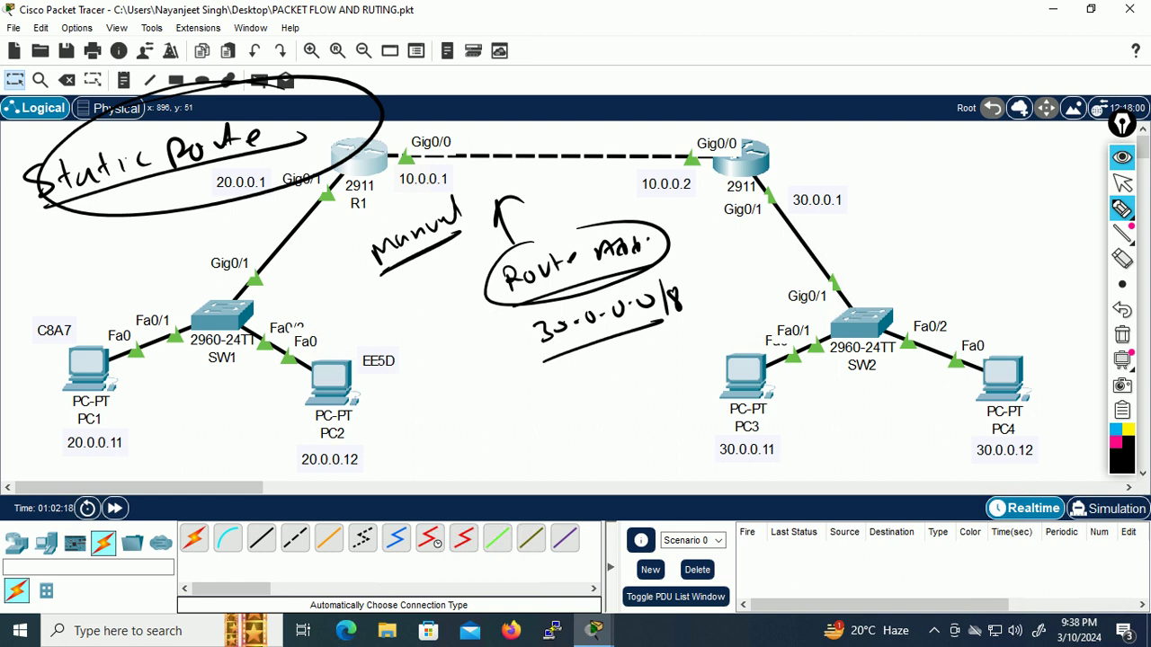
# Step: Clear all ink annotations from the topology and hide the ink overlay
pyautogui.click(1122, 335)
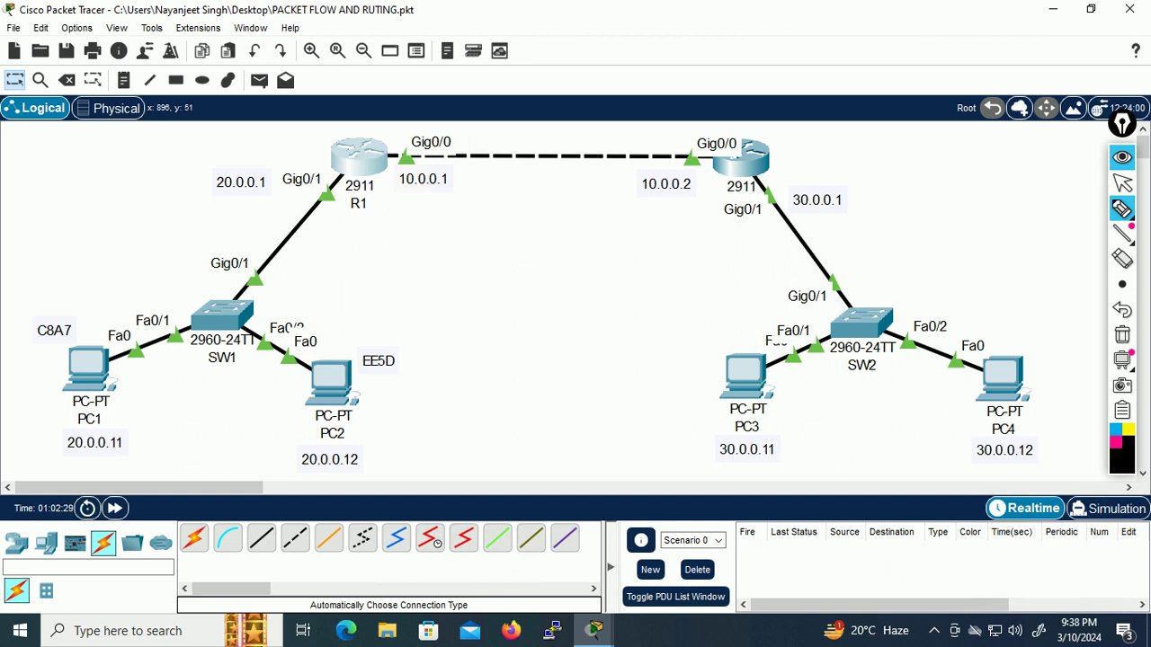
pyautogui.click(1122, 158)
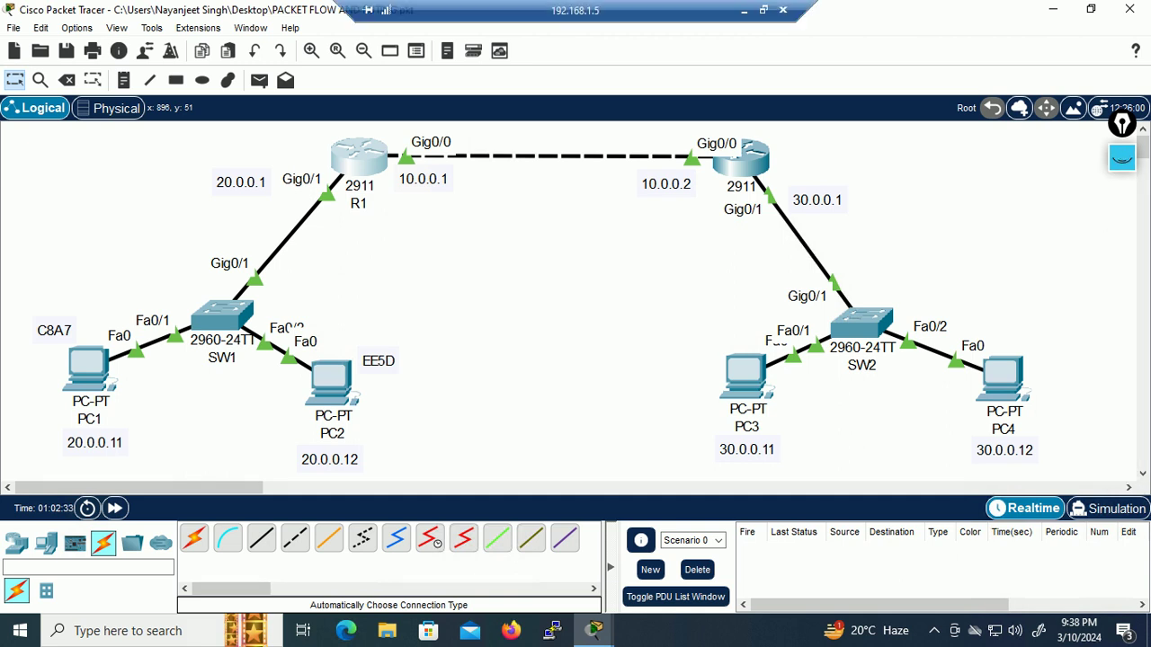
# Step: Minimize the remote session, check the participants in the Google Meet call, and return to the Packet Tracer session
pyautogui.click(744, 10)
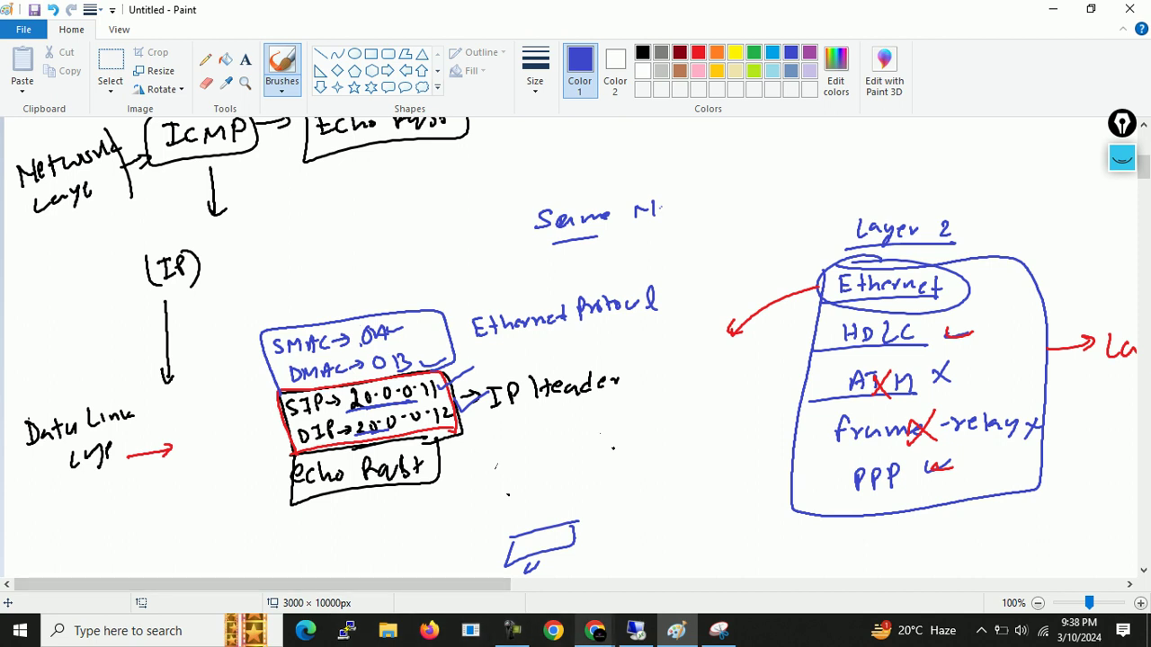
pyautogui.moveTo(595, 631)
pyautogui.click(492, 551)
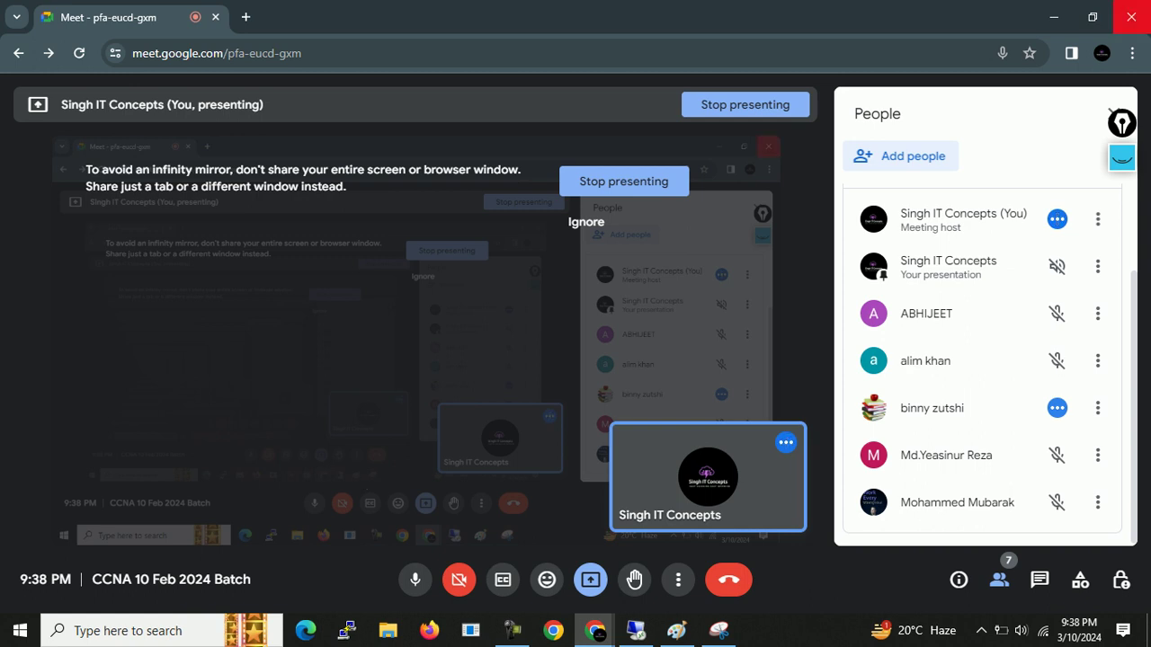
pyautogui.click(1054, 16)
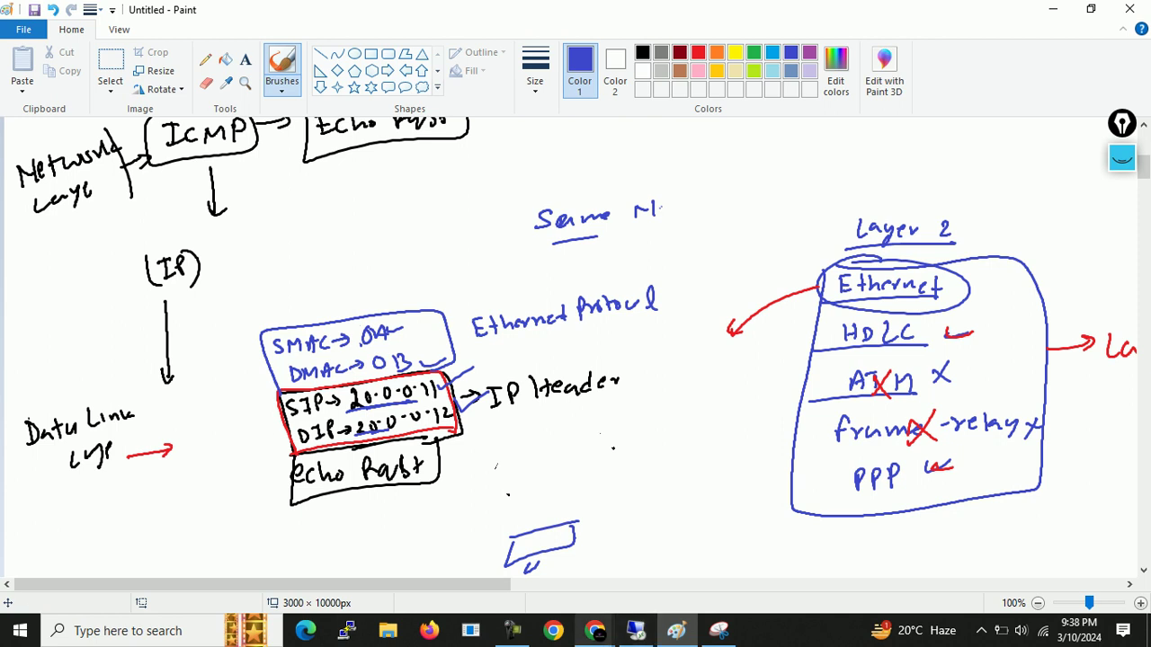
pyautogui.moveTo(595, 630)
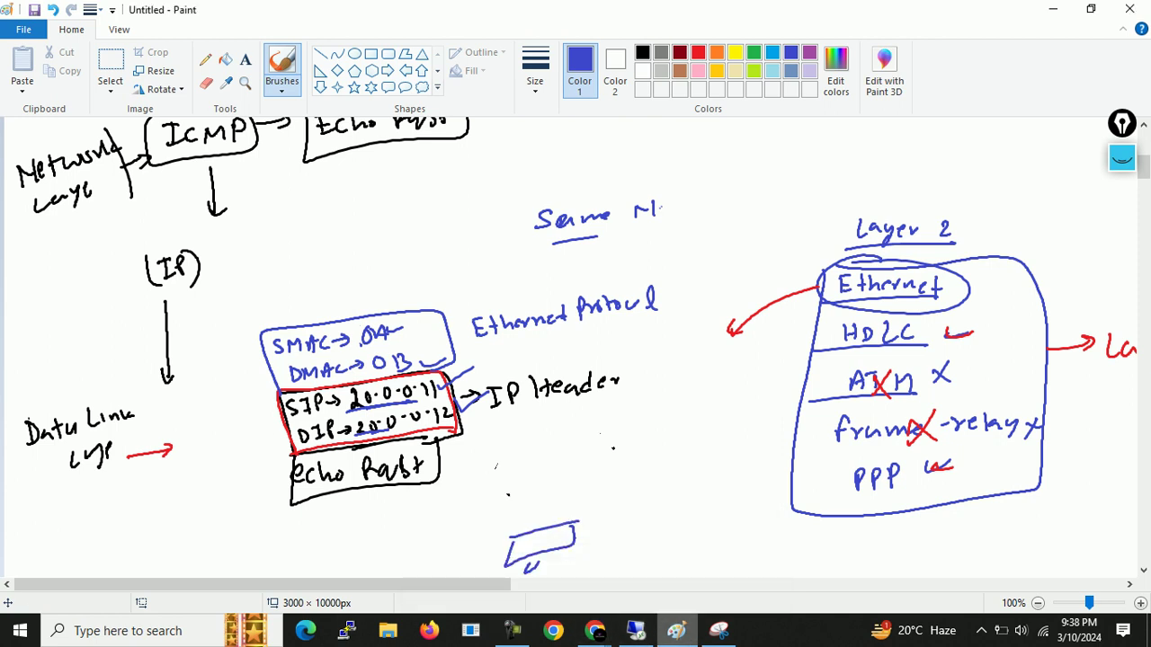
pyautogui.click(635, 631)
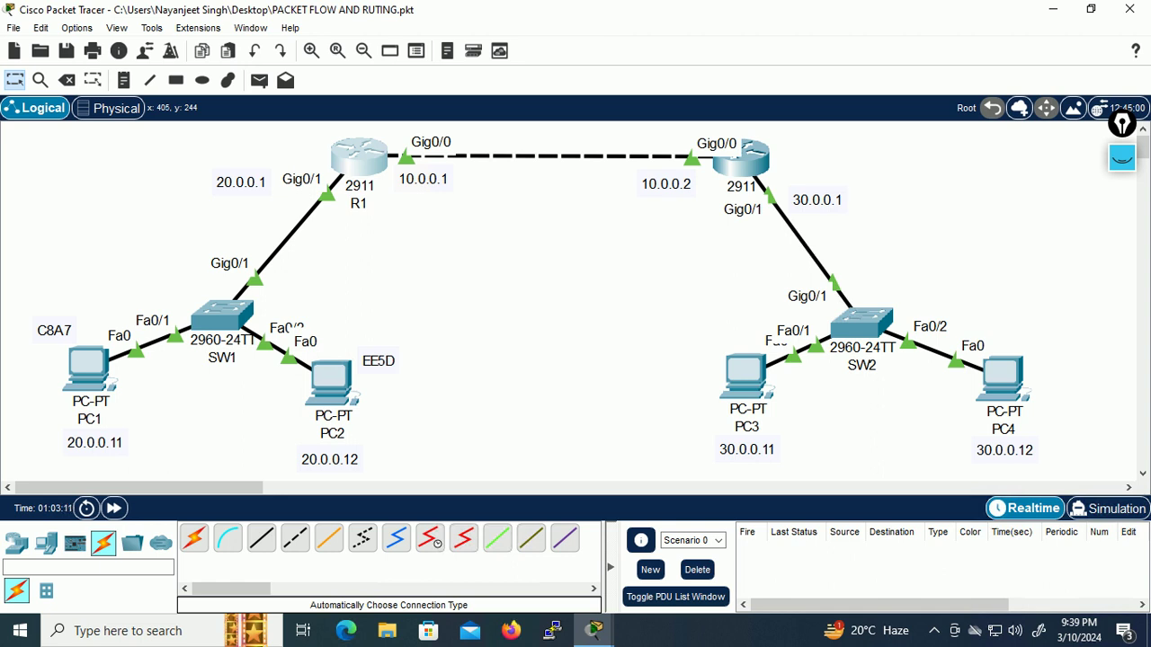
# Step: Show the ink overlay and circle three points along the link between the two routers
pyautogui.hotkey('ctrl', 'shift', '1')
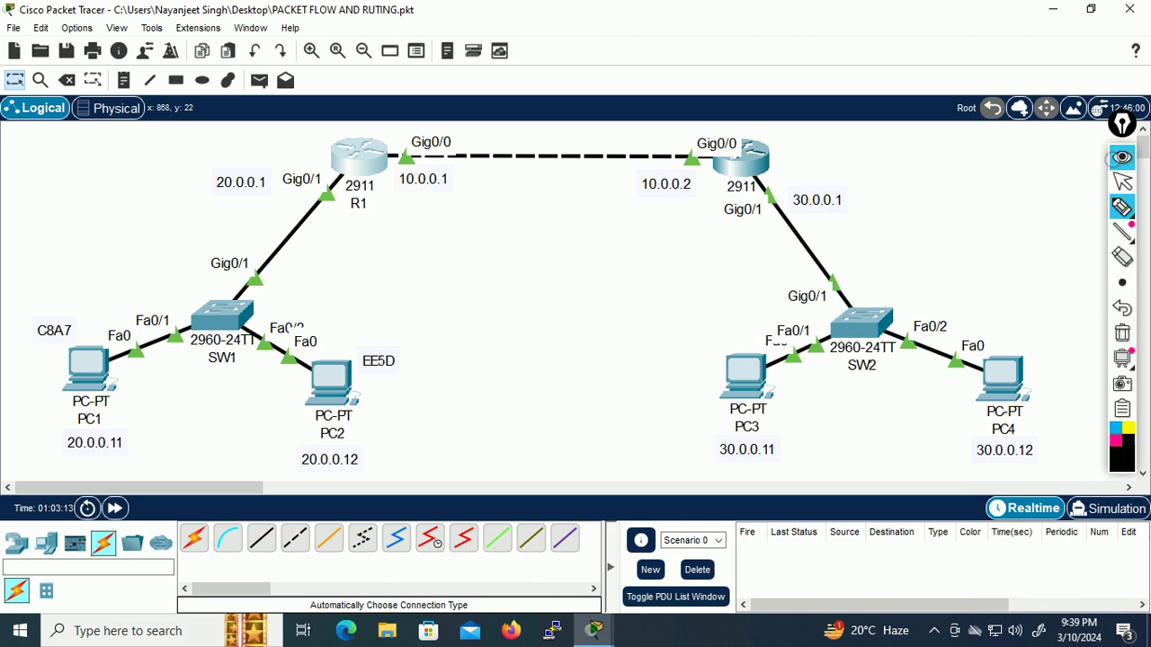
pyautogui.moveTo(490, 157); pyautogui.dragTo(683, 157)
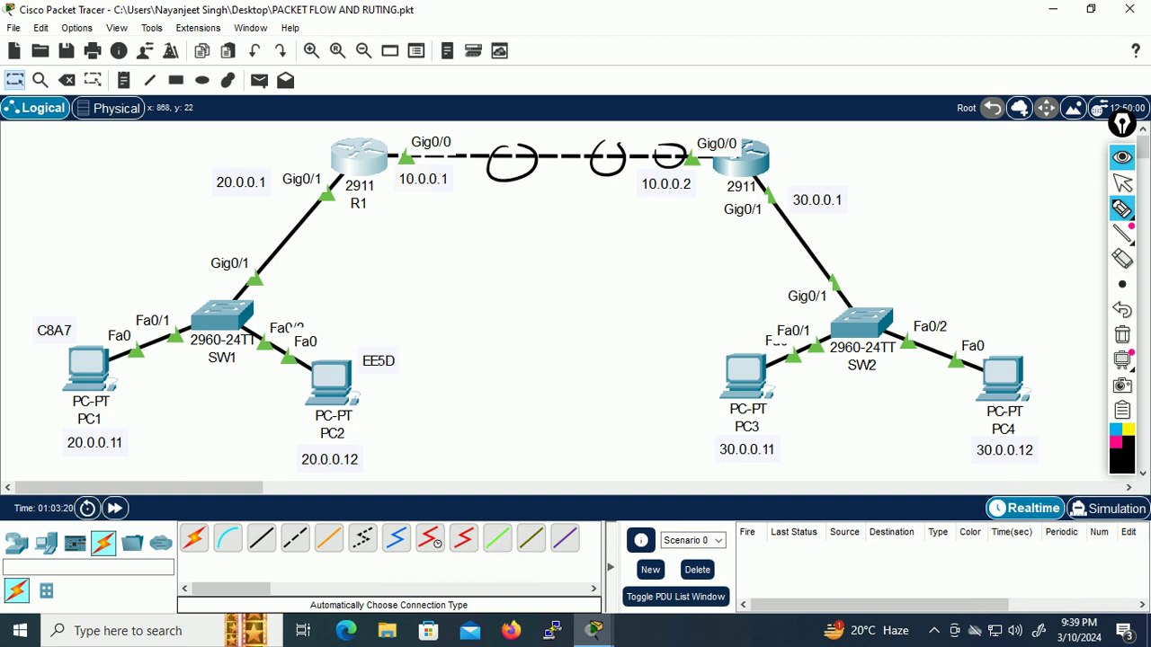
# Step: Write "Routing" with an arrow to an abbreviated word below the router link, add a second abbreviation underneath, and circle each word
pyautogui.moveTo(418, 239)
pyautogui.mouseDown()
pyautogui.moveTo(419, 264)
pyautogui.moveTo(430, 265)
pyautogui.mouseUp()
pyautogui.moveTo(432, 248); pyautogui.dragTo(461, 252)
pyautogui.moveTo(467, 232)
pyautogui.mouseDown()
pyautogui.moveTo(467, 250)
pyautogui.moveTo(478, 238)
pyautogui.mouseUp()
pyautogui.moveTo(476, 239)
pyautogui.mouseDown()
pyautogui.moveTo(496, 244)
pyautogui.moveTo(491, 260)
pyautogui.mouseUp()
pyautogui.moveTo(468, 221)
pyautogui.mouseDown()
pyautogui.moveTo(430, 235)
pyautogui.moveTo(512, 254)
pyautogui.mouseUp()
pyautogui.moveTo(517, 246)
pyautogui.mouseDown()
pyautogui.moveTo(517, 257)
pyautogui.moveTo(545, 257)
pyautogui.mouseUp()
pyautogui.moveTo(560, 238); pyautogui.dragTo(585, 223)
pyautogui.moveTo(567, 236)
pyautogui.mouseDown()
pyautogui.moveTo(590, 232)
pyautogui.moveTo(522, 262)
pyautogui.mouseUp()
pyautogui.moveTo(540, 300); pyautogui.dragTo(540, 327)
pyautogui.moveTo(541, 301); pyautogui.dragTo(587, 310)
pyautogui.moveTo(581, 280)
pyautogui.mouseDown()
pyautogui.moveTo(541, 286)
pyautogui.moveTo(590, 286)
pyautogui.mouseUp()
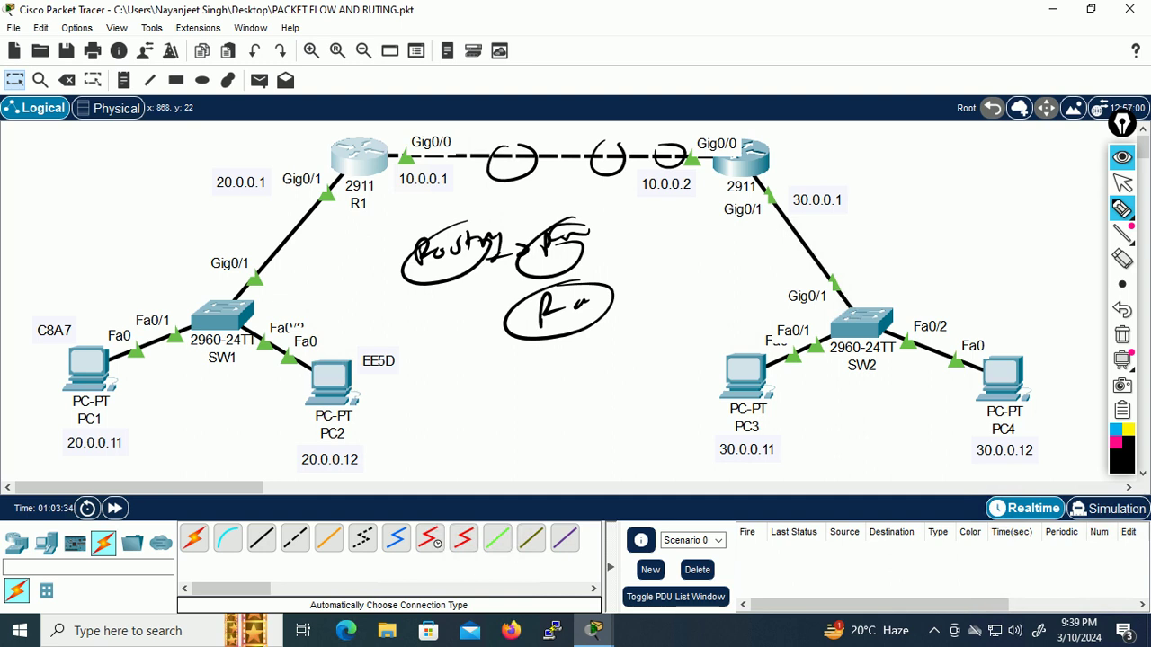
# Step: Clear the ink, draw an arrow and two branching lines at R1, circle PC3, and mark small loops around R1
pyautogui.click(1122, 334)
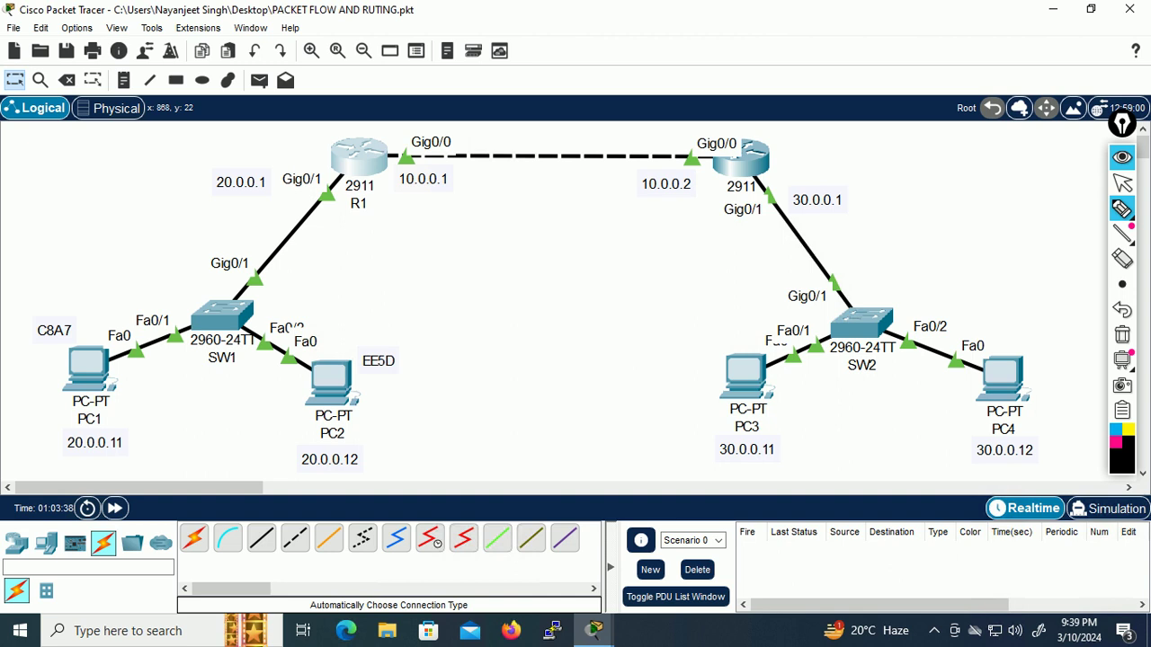
pyautogui.moveTo(393, 258); pyautogui.dragTo(390, 223)
pyautogui.moveTo(366, 142); pyautogui.dragTo(552, 89)
pyautogui.moveTo(329, 167); pyautogui.dragTo(589, 263)
pyautogui.moveTo(723, 325)
pyautogui.mouseDown()
pyautogui.moveTo(822, 388)
pyautogui.moveTo(743, 392)
pyautogui.mouseUp()
pyautogui.moveTo(390, 122); pyautogui.dragTo(385, 137)
pyautogui.moveTo(404, 145); pyautogui.dragTo(363, 203)
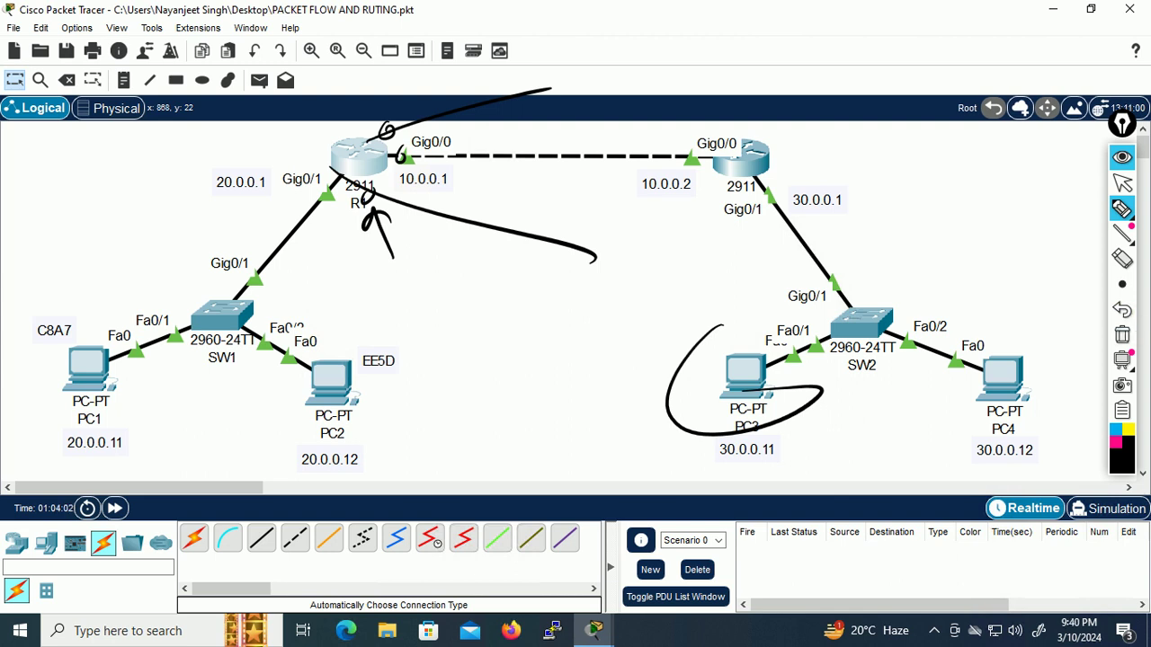
# Step: Replace the ink with a circle around R1, hide the overlay, and bring R1's CLI to a fresh prompt
pyautogui.click(1122, 334)
pyautogui.moveTo(344, 116)
pyautogui.mouseDown()
pyautogui.moveTo(383, 216)
pyautogui.moveTo(192, 147)
pyautogui.mouseUp()
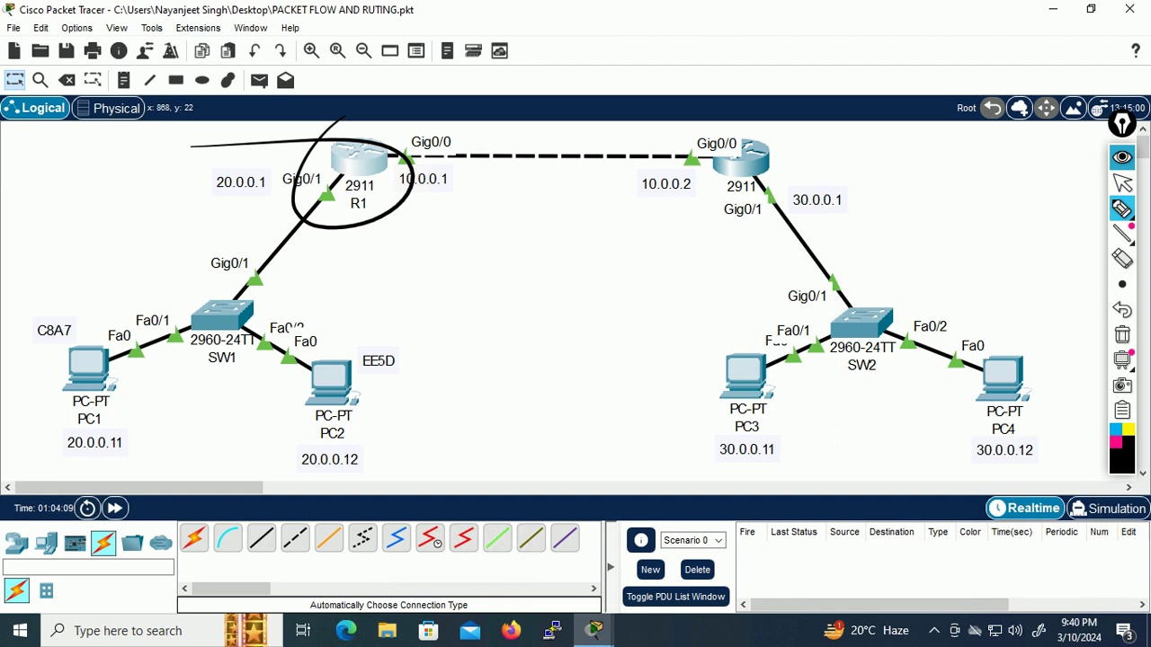
pyautogui.click(1122, 157)
pyautogui.click(359, 158)
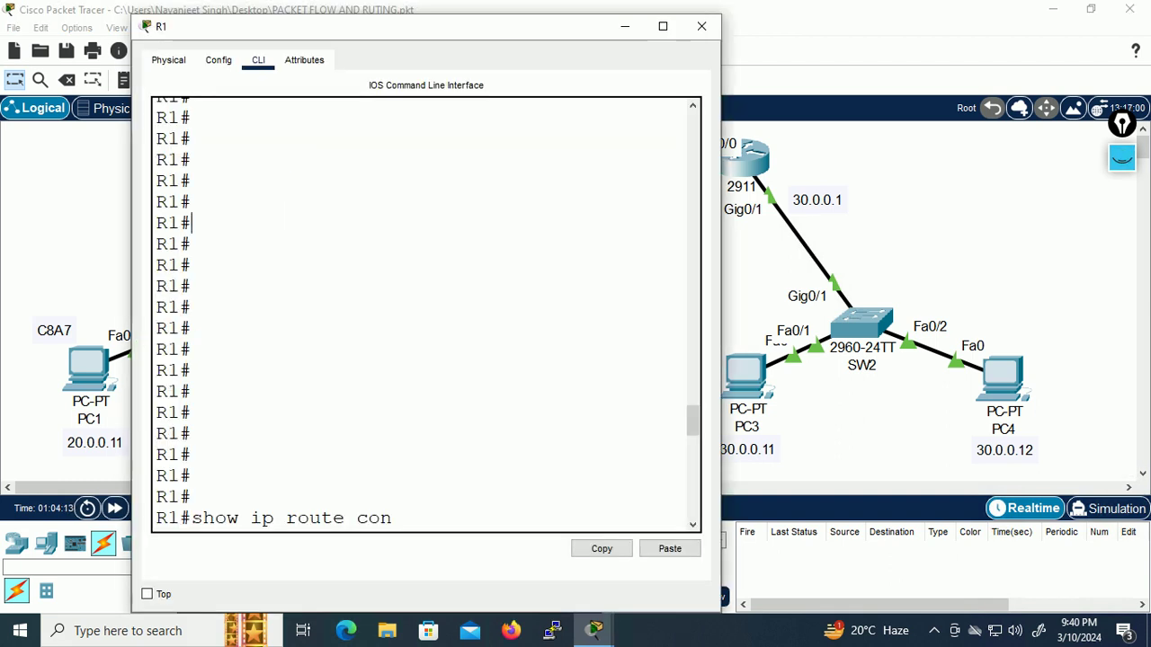
pyautogui.press('Return')
pyautogui.press('Return')
pyautogui.press('Return')
pyautogui.press('Return')
pyautogui.press('Return')
pyautogui.press('Return')
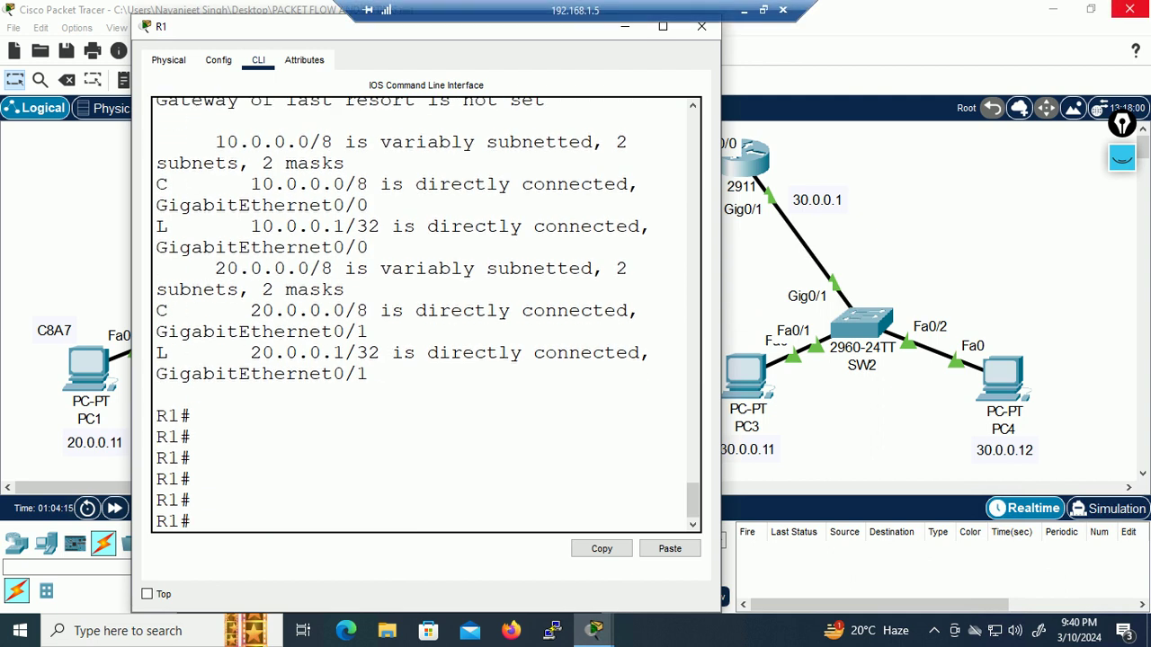
# Step: Write out "configure terminal" at R1's prompt, replace it with the short form "conf t", and run it
pyautogui.write('conf')
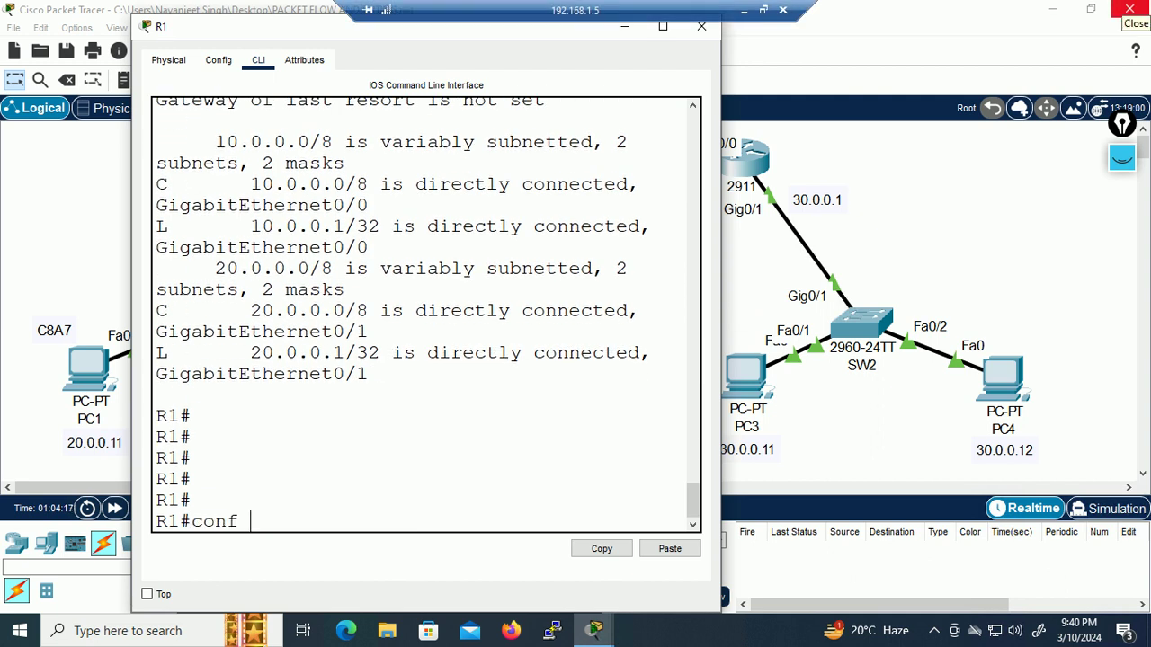
pyautogui.press('BackSpace')
pyautogui.press('BackSpace')
pyautogui.press('BackSpace')
pyautogui.press('BackSpace')
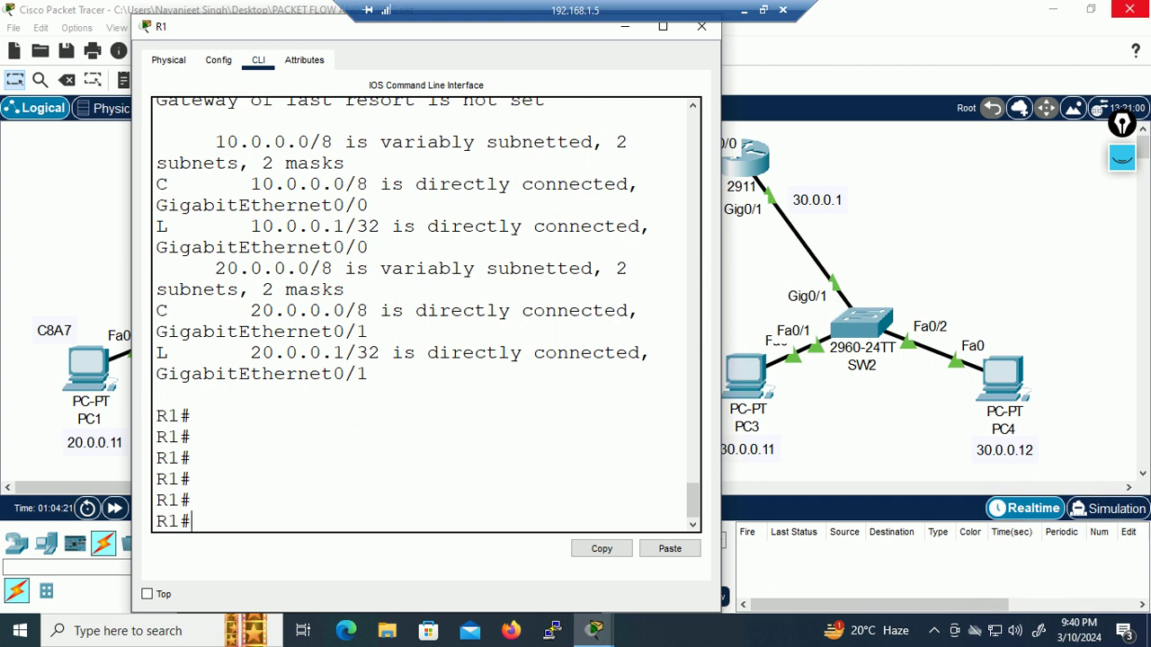
pyautogui.write('configu')
pyautogui.press('BackSpace')
pyautogui.write('gure terminal')
pyautogui.press('BackSpace')
pyautogui.press('BackSpace')
pyautogui.press('BackSpace')
pyautogui.press('BackSpace')
pyautogui.press('BackSpace')
pyautogui.press('BackSpace')
pyautogui.press('BackSpace')
pyautogui.press('BackSpace')
pyautogui.press('BackSpace')
pyautogui.press('BackSpace')
pyautogui.press('BackSpace')
pyautogui.press('BackSpace')
pyautogui.press('BackSpace')
pyautogui.press('BackSpace')
pyautogui.press('BackSpace')
pyautogui.press('BackSpace')
pyautogui.press('BackSpace')
pyautogui.press('BackSpace')
pyautogui.write('conf t')
pyautogui.press('Return')
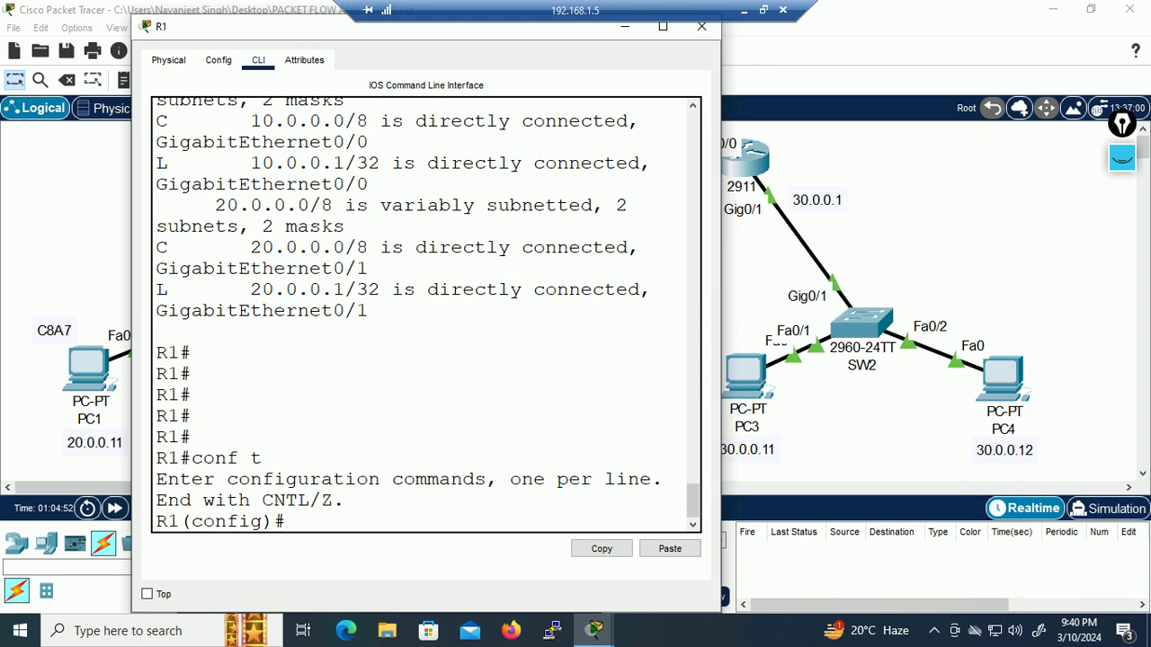
# Step: Exit global configuration mode with "exi" and advance R1's console to a fresh privileged prompt
pyautogui.write('exi')
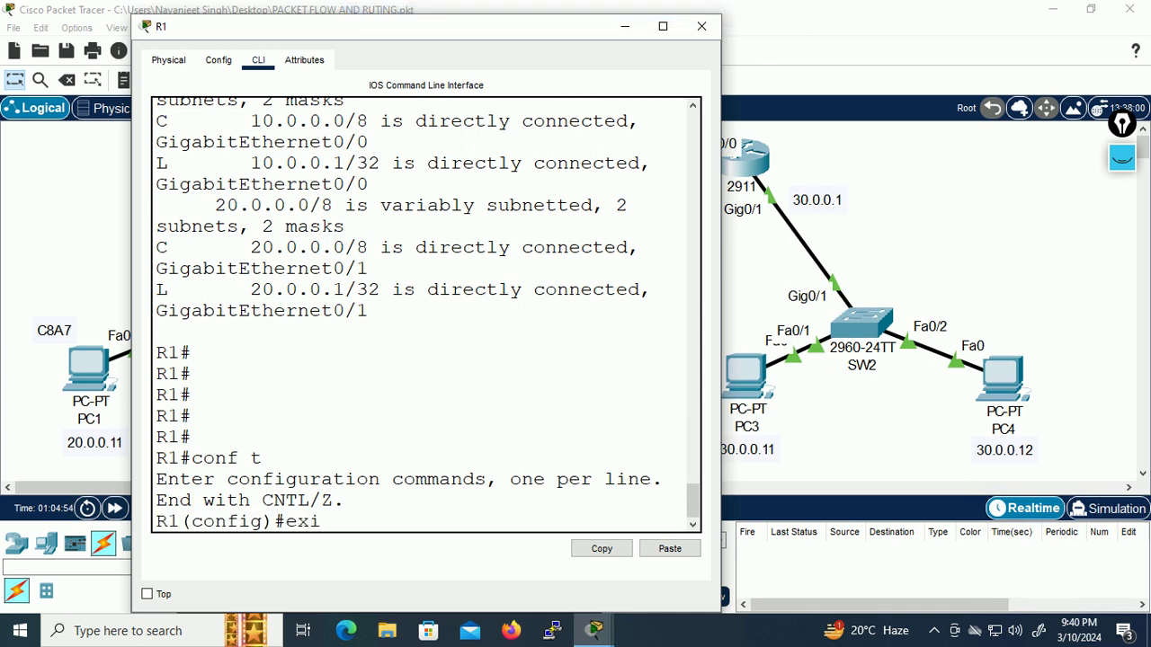
pyautogui.press('Return')
pyautogui.press('Return')
pyautogui.press('Return')
pyautogui.press('Return')
pyautogui.press('Return')
pyautogui.press('Return')
pyautogui.press('Return')
pyautogui.press('Return')
pyautogui.press('Return')
pyautogui.press('Return')
pyautogui.press('Return')
pyautogui.press('Return')
pyautogui.press('Return')
pyautogui.press('Return')
pyautogui.press('Return')
pyautogui.press('Return')
pyautogui.press('Return')
pyautogui.press('Return')
# Step: Demonstrate the full "configure terminal" command again, shorten it to "conf t", and enter R1's global configuration mode
pyautogui.write('configu')
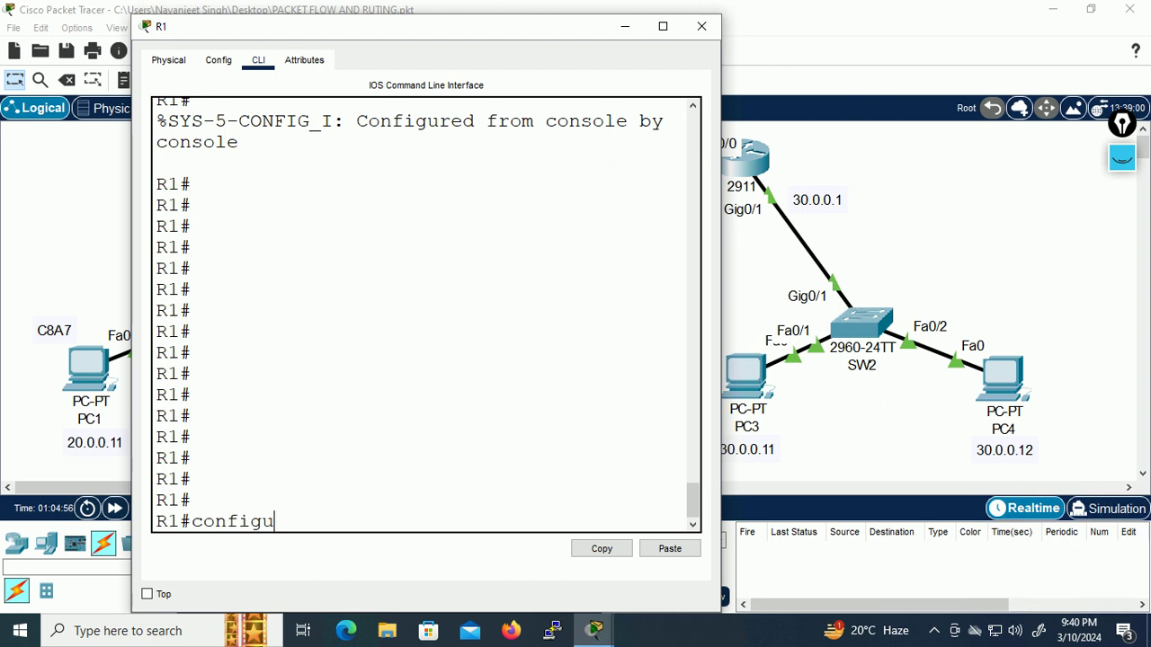
pyautogui.write('re terminal')
pyautogui.press('BackSpace')
pyautogui.press('BackSpace')
pyautogui.press('BackSpace')
pyautogui.press('BackSpace')
pyautogui.press('BackSpace')
pyautogui.press('BackSpace')
pyautogui.press('BackSpace')
pyautogui.press('BackSpace')
pyautogui.press('BackSpace')
pyautogui.press('BackSpace')
pyautogui.press('BackSpace')
pyautogui.press('BackSpace')
pyautogui.press('BackSpace')
pyautogui.press('BackSpace')
pyautogui.press('BackSpace')
pyautogui.press('BackSpace')
pyautogui.press('BackSpace')
pyautogui.press('BackSpace')
pyautogui.write('conf t')
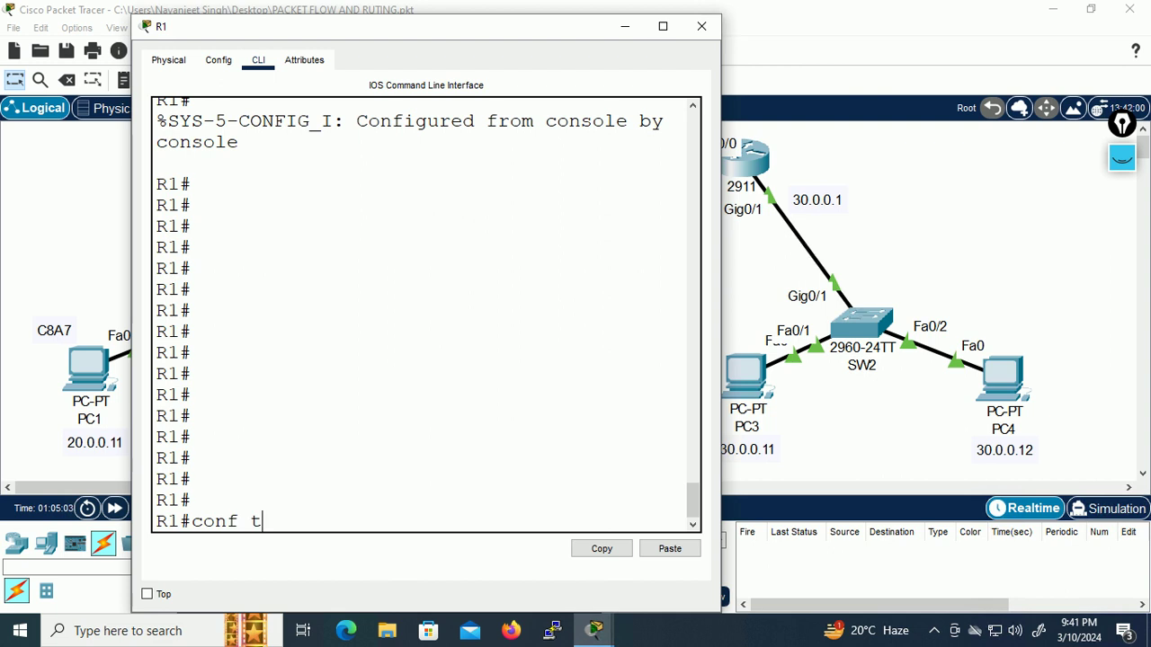
pyautogui.press('Return')
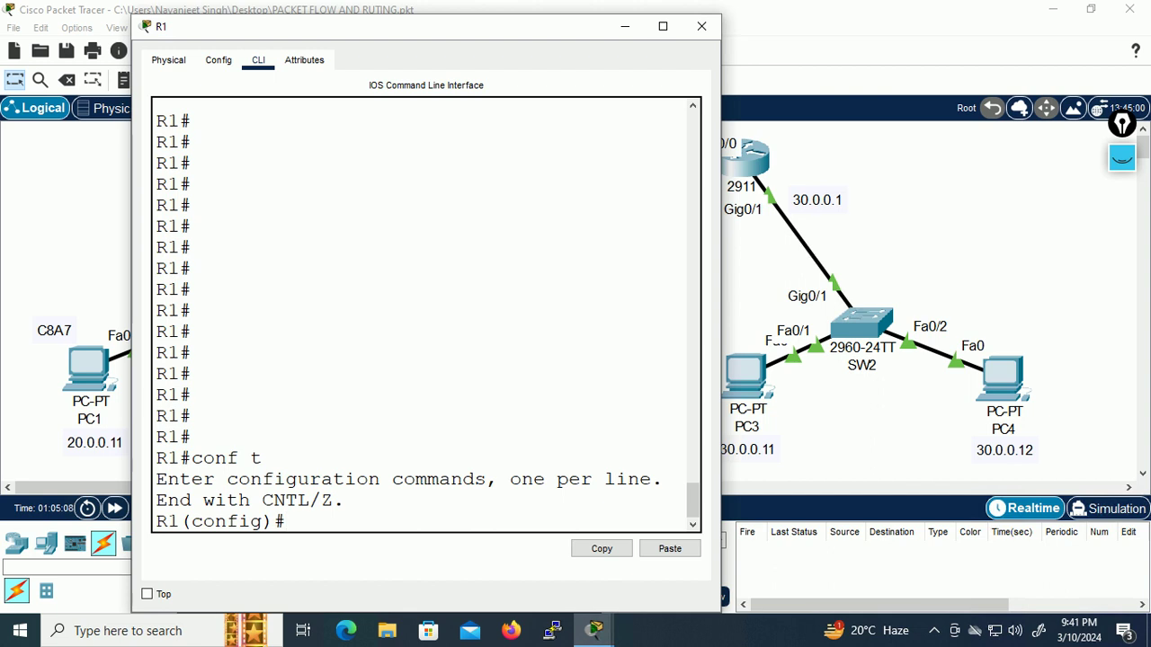
# Step: Widen R1's window and begin the static route command "ip route 30.0.0.0 255.0.0.0" without running it
pyautogui.moveTo(721, 314); pyautogui.dragTo(1031, 314)
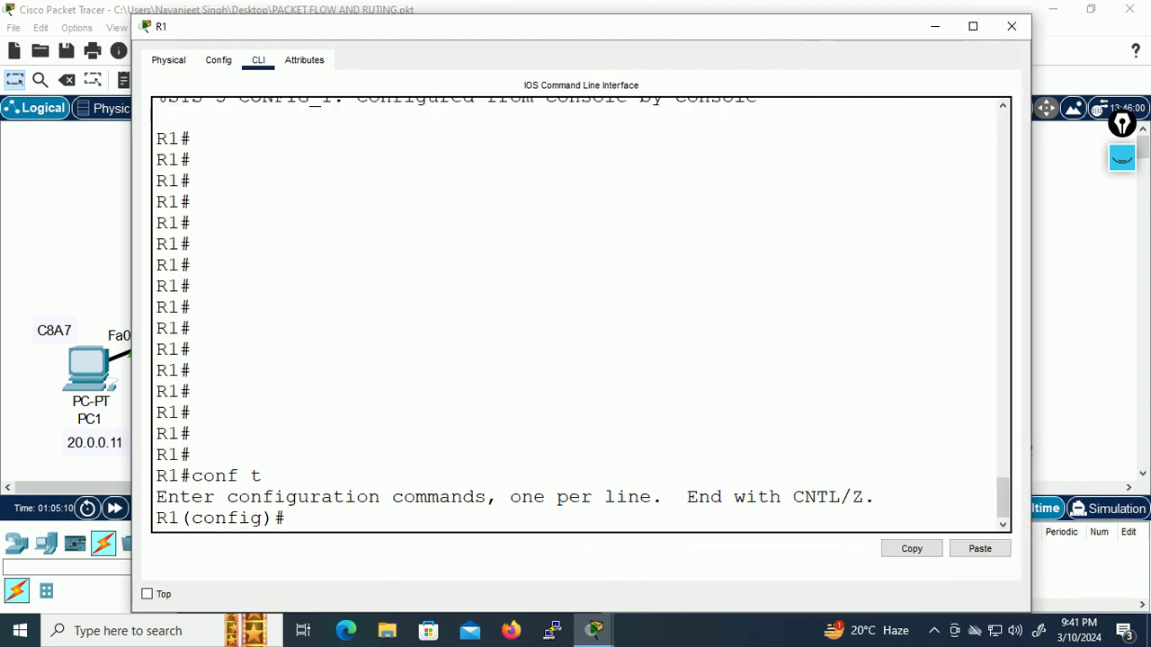
pyautogui.write('ip route')
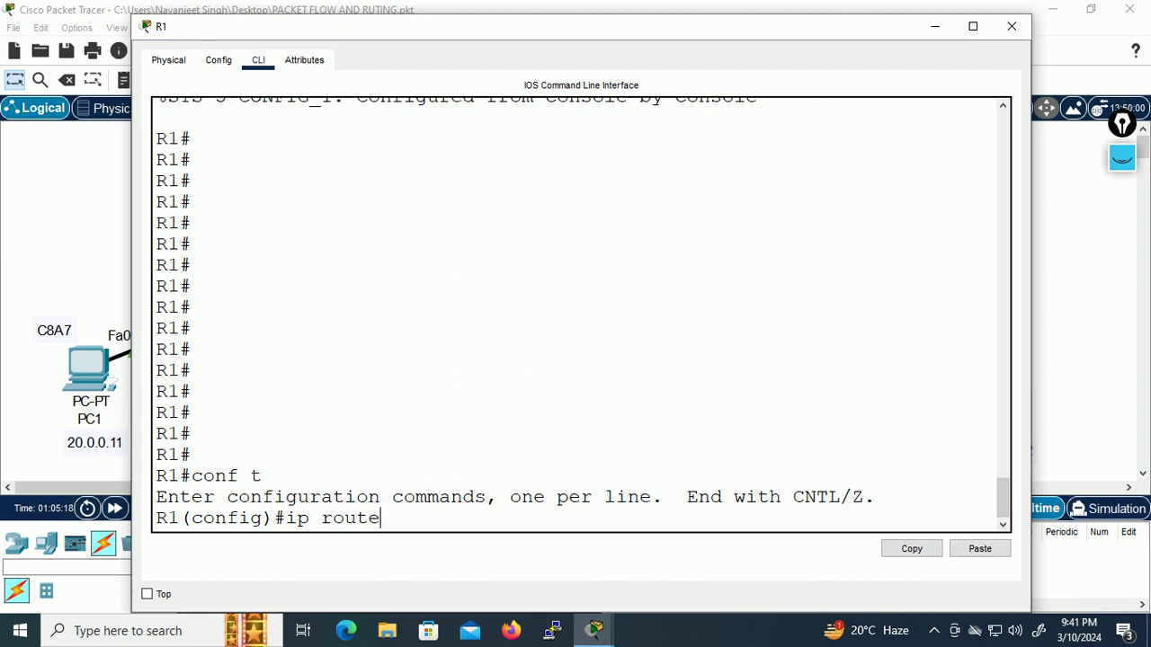
pyautogui.write('3')
pyautogui.write('0.0.0.0')
pyautogui.write('n')
pyautogui.press('BackSpace')
pyautogui.press('BackSpace')
pyautogui.write('255')
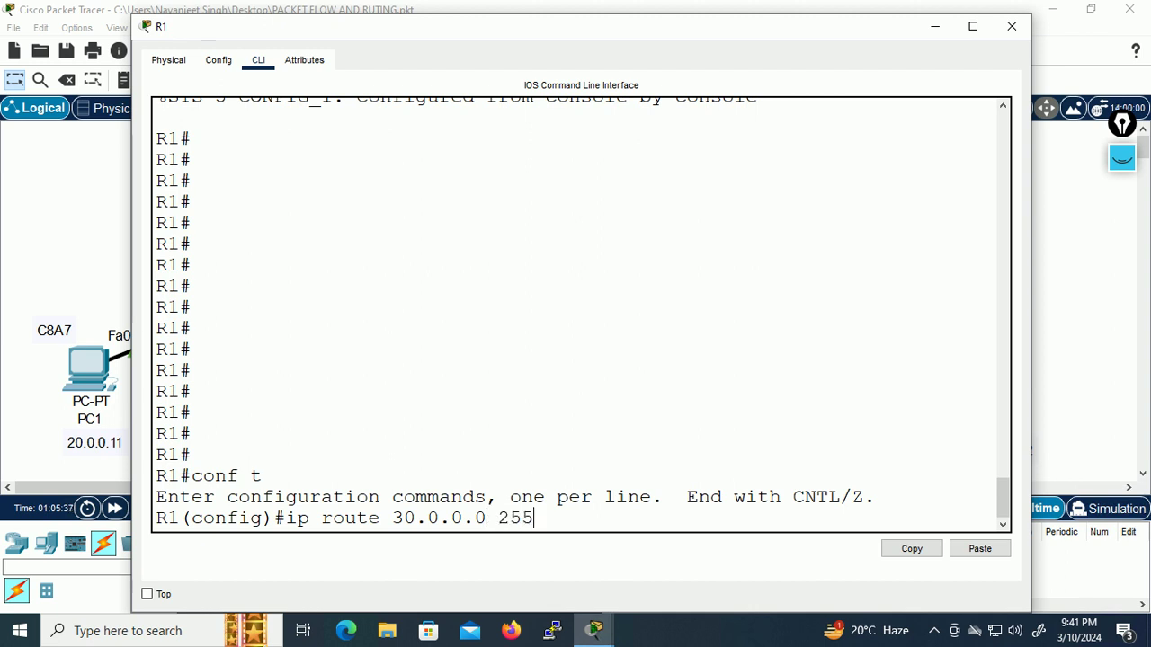
pyautogui.write('.0.0.0')
# Step: Highlight the subnet mask and the whole partial ip route command to point out its parts
pyautogui.moveTo(285, 518); pyautogui.dragTo(606, 518)
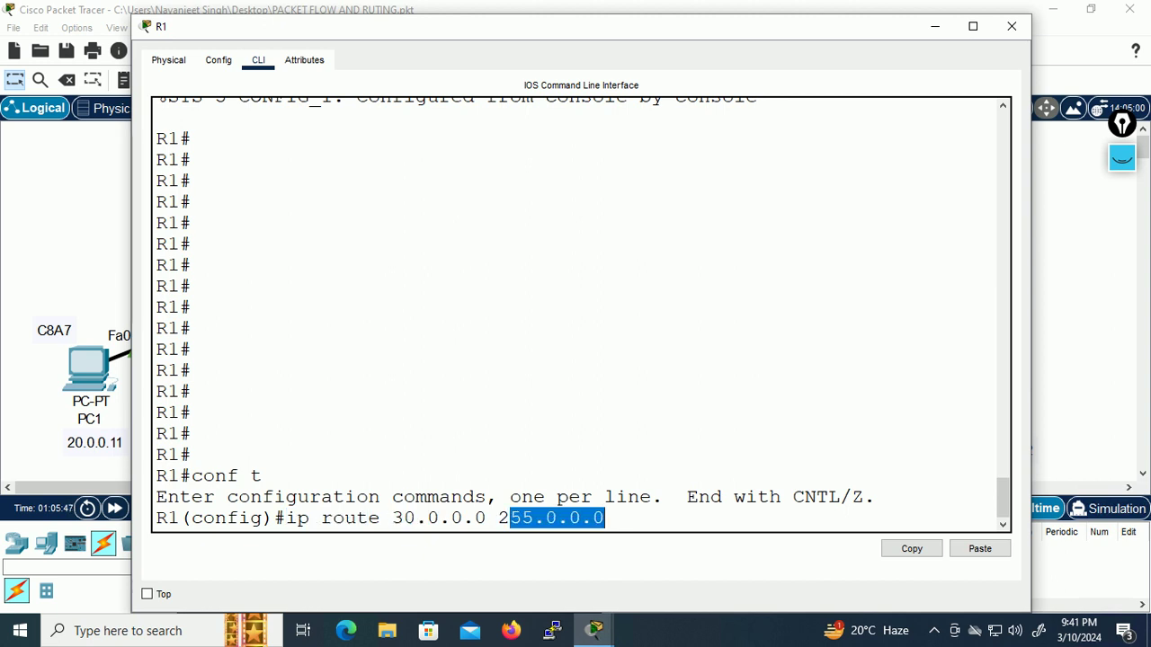
pyautogui.click(604, 518)
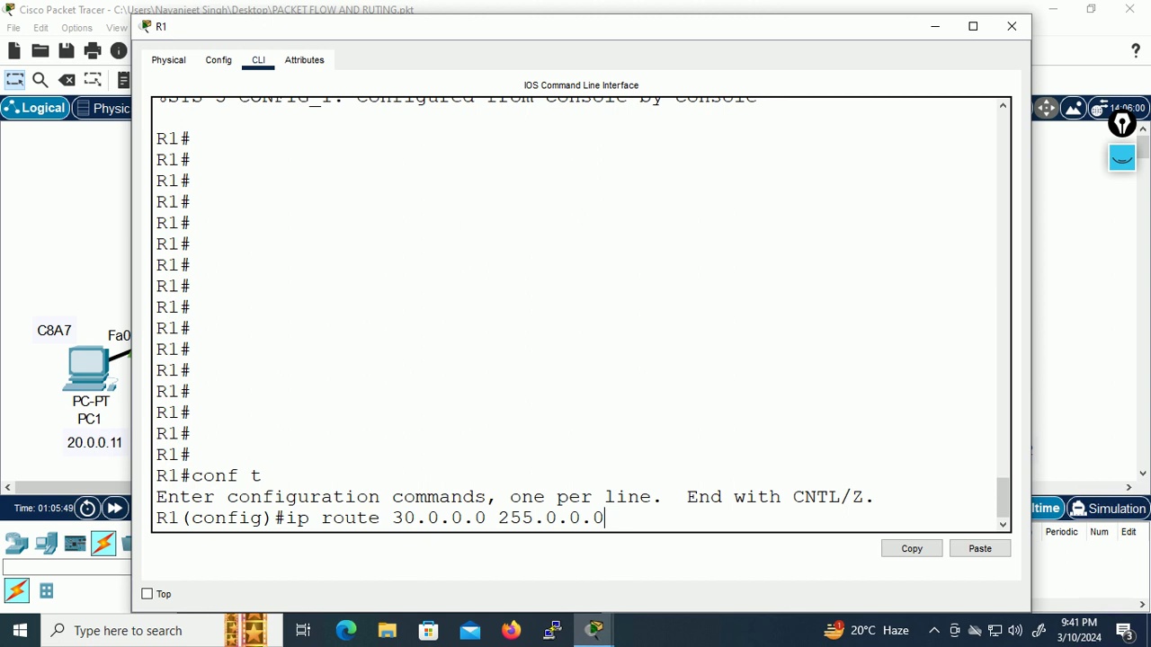
pyautogui.tripleClick(605, 518)
pyautogui.click(604, 518)
pyautogui.moveTo(297, 518); pyautogui.dragTo(592, 518)
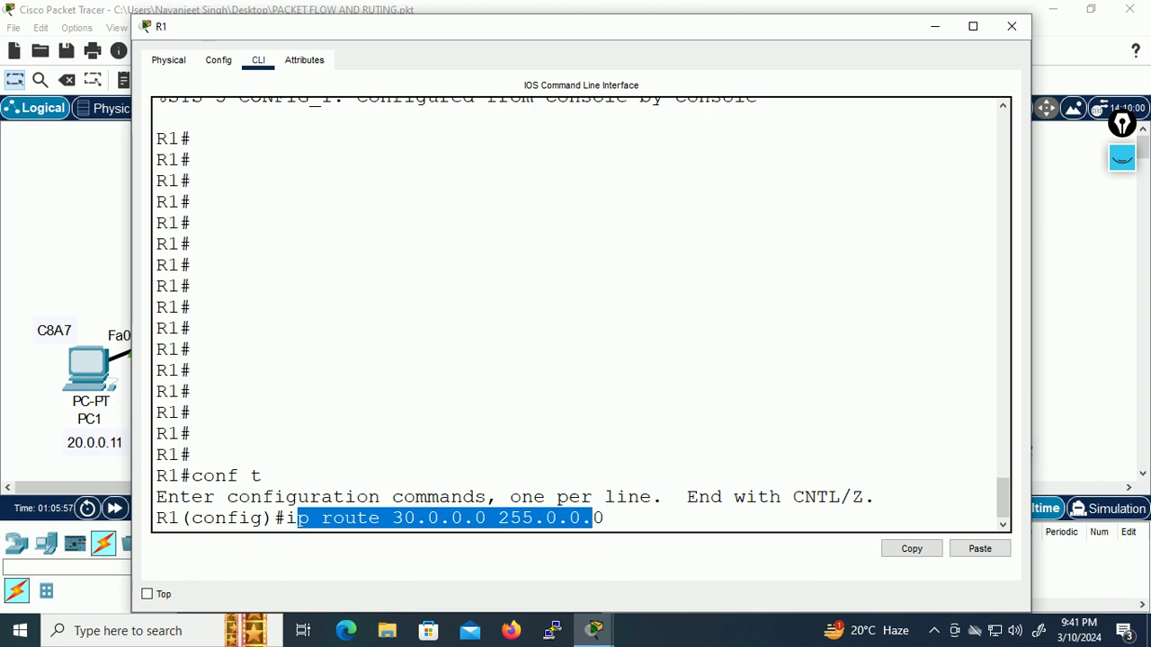
# Step: Minimize R1's window, replace the old ink with a circle around PC3, and draw arrows to R1 and 30.0.0.11
pyautogui.click(936, 26)
pyautogui.click(1121, 158)
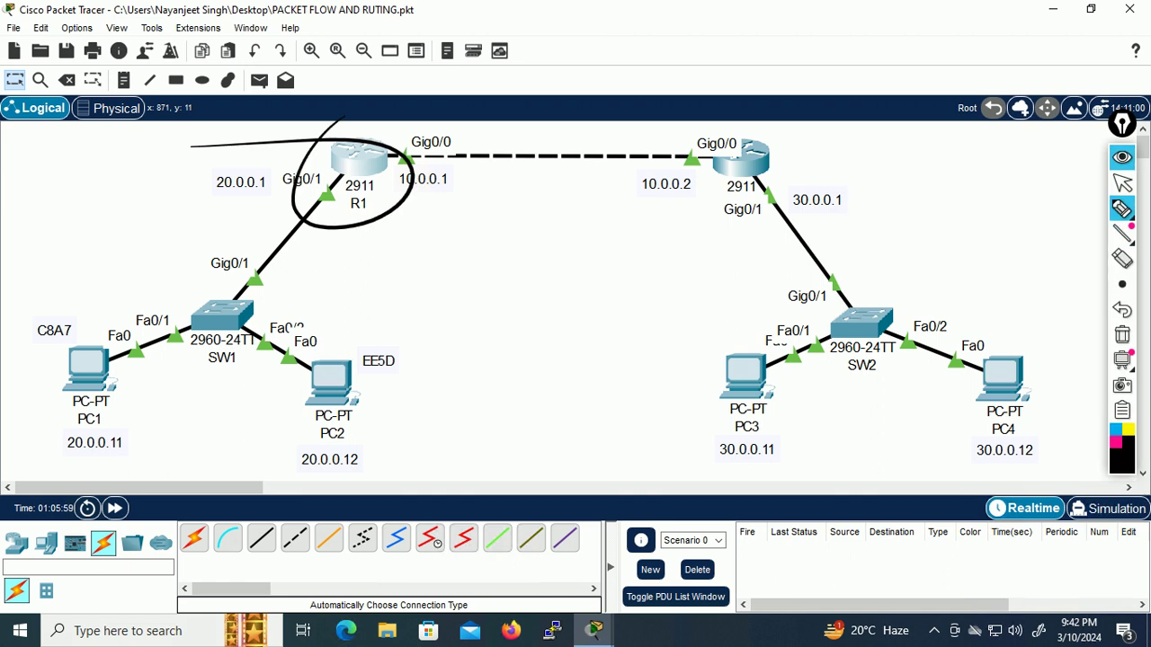
pyautogui.click(1121, 335)
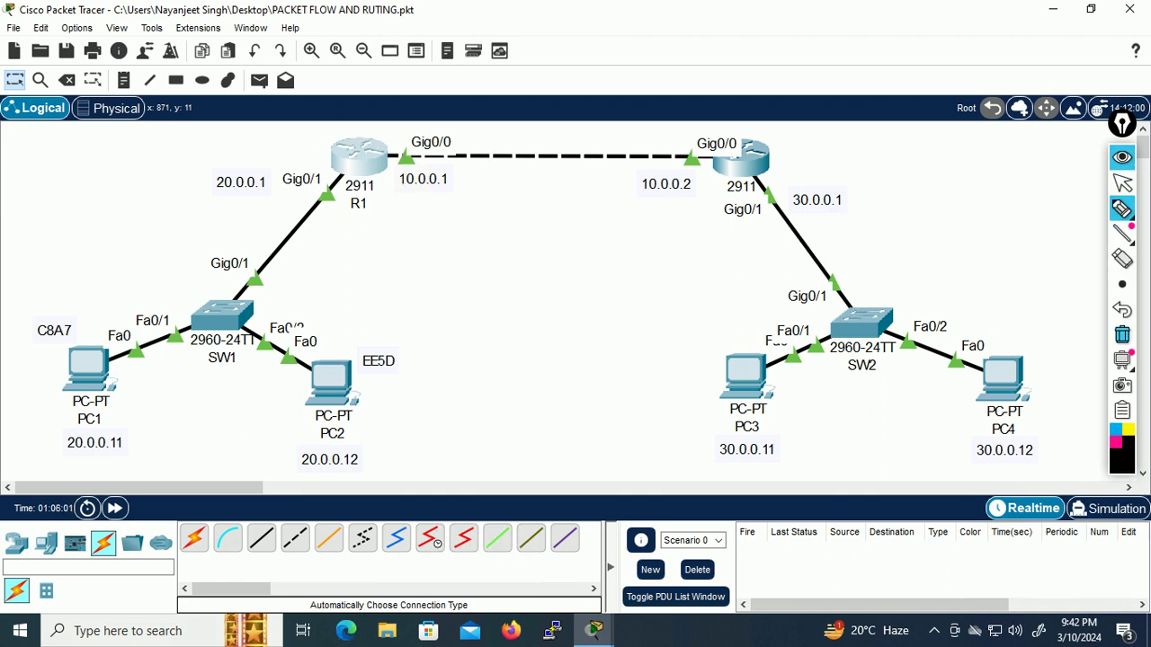
pyautogui.moveTo(746, 343)
pyautogui.mouseDown()
pyautogui.moveTo(778, 491)
pyautogui.moveTo(651, 371)
pyautogui.mouseUp()
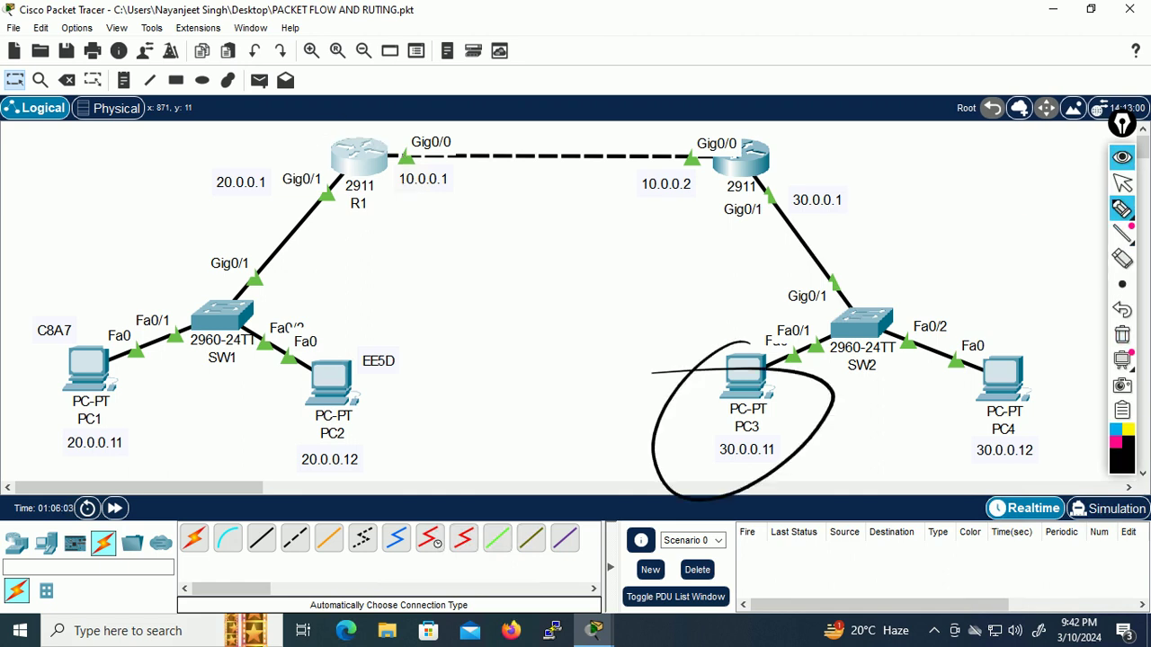
pyautogui.moveTo(236, 216); pyautogui.dragTo(310, 160)
pyautogui.moveTo(643, 450); pyautogui.dragTo(688, 450)
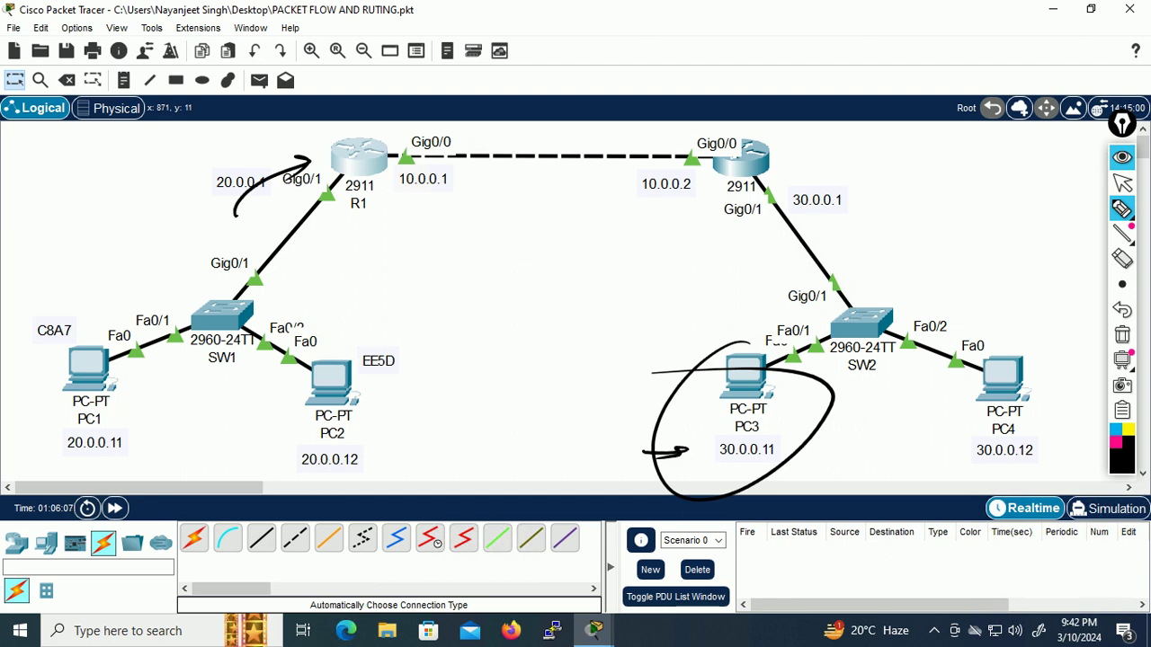
# Step: Mark R1 with a cross, note the 30 network below it, and draw an arrow from R1 to the second router
pyautogui.moveTo(392, 183); pyautogui.dragTo(396, 214)
pyautogui.moveTo(340, 181)
pyautogui.mouseDown()
pyautogui.moveTo(369, 236)
pyautogui.moveTo(358, 279)
pyautogui.moveTo(389, 264)
pyautogui.mouseUp()
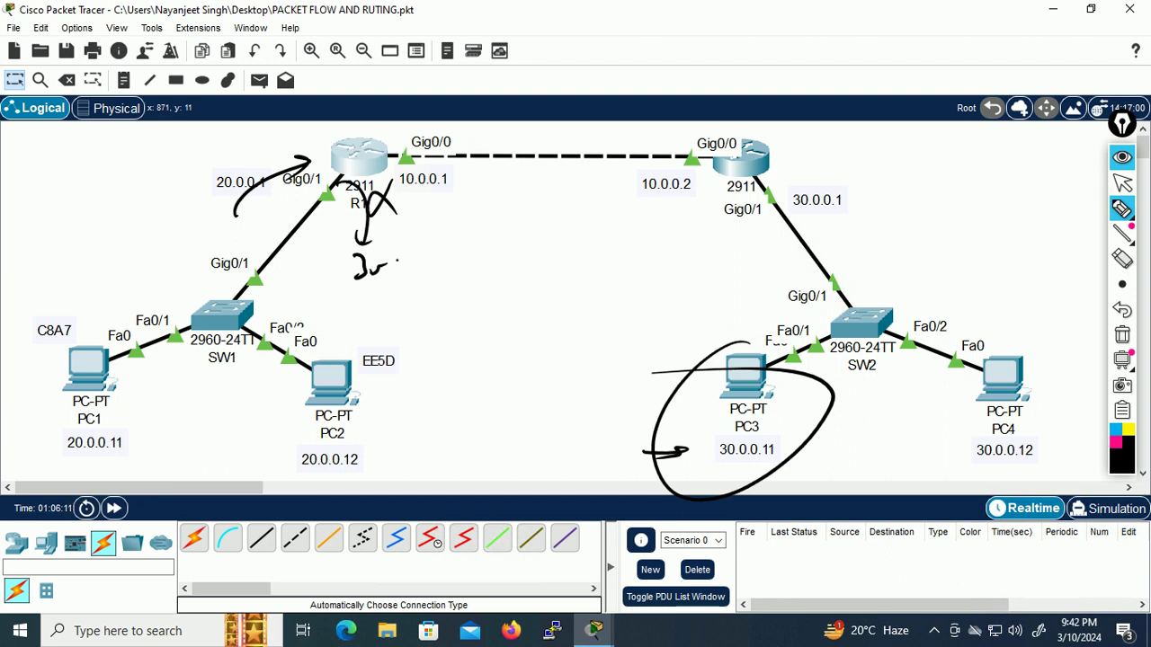
pyautogui.moveTo(383, 148)
pyautogui.mouseDown()
pyautogui.moveTo(419, 133)
pyautogui.moveTo(581, 121)
pyautogui.moveTo(684, 153)
pyautogui.mouseUp()
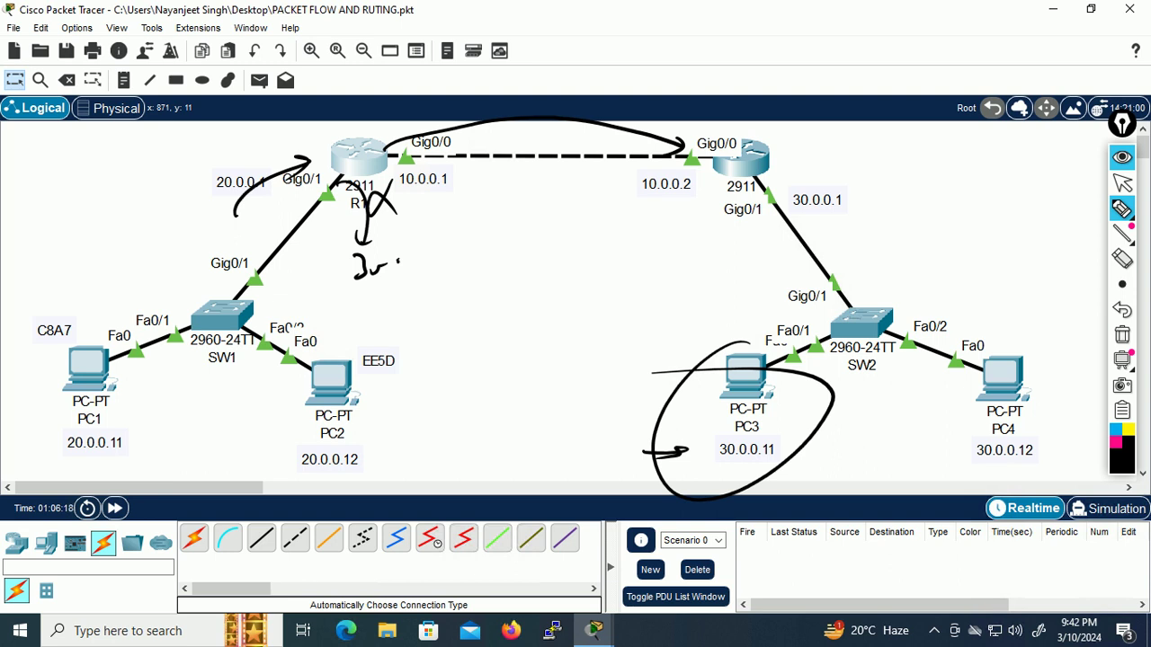
# Step: Clear the ink, draw an arc from R1 to the second router, and circle PC3 and that router
pyautogui.click(1122, 334)
pyautogui.moveTo(358, 147); pyautogui.dragTo(879, 368)
pyautogui.click(1122, 334)
pyautogui.moveTo(361, 151)
pyautogui.mouseDown()
pyautogui.moveTo(539, 111)
pyautogui.moveTo(704, 146)
pyautogui.mouseUp()
pyautogui.moveTo(769, 329)
pyautogui.mouseDown()
pyautogui.moveTo(720, 430)
pyautogui.moveTo(808, 315)
pyautogui.mouseUp()
pyautogui.moveTo(772, 99)
pyautogui.mouseDown()
pyautogui.moveTo(769, 163)
pyautogui.moveTo(782, 155)
pyautogui.mouseUp()
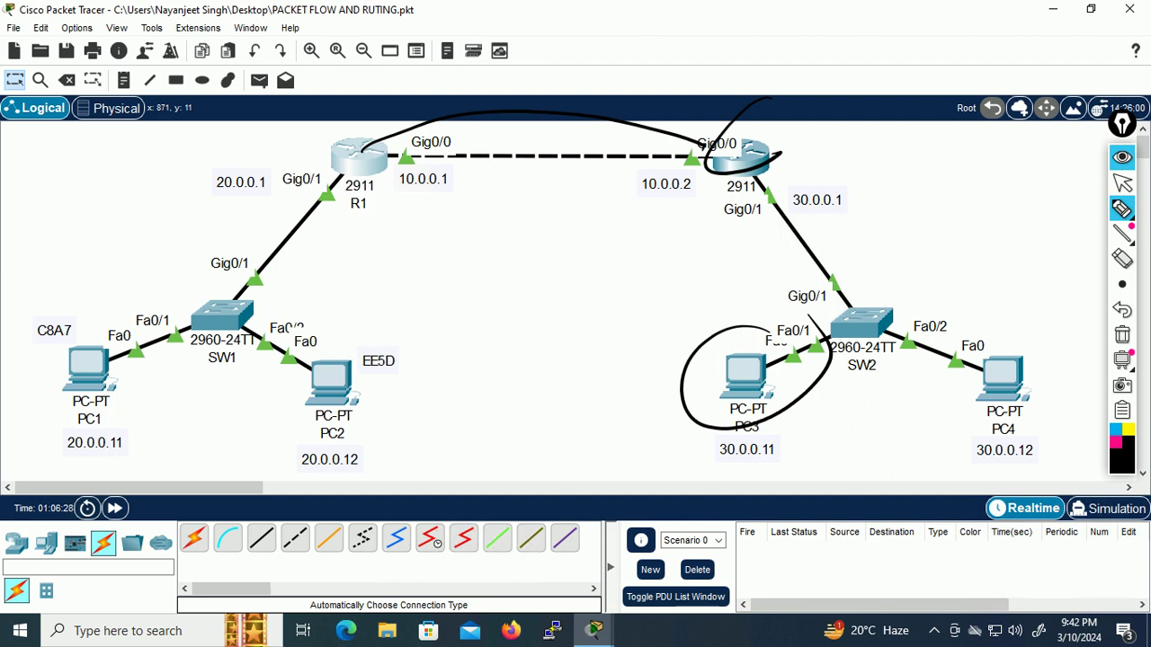
# Step: Hide the ink overlay, check the participants in the Google Meet call, and return to the Packet Tracer session
pyautogui.click(1123, 157)
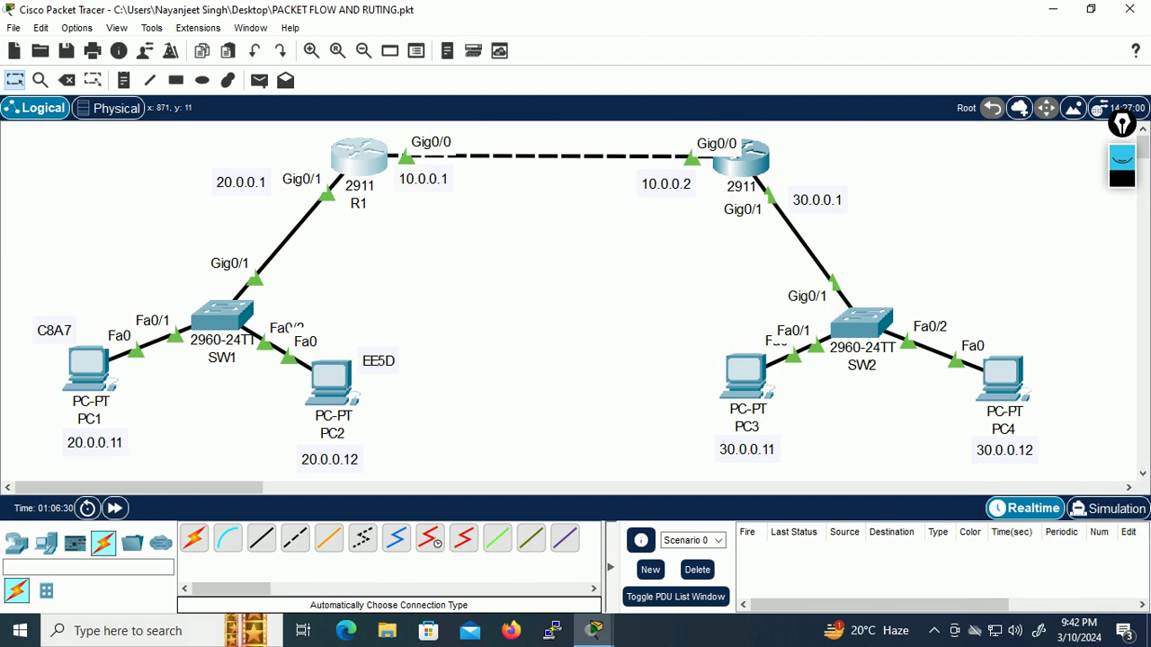
pyautogui.click(744, 10)
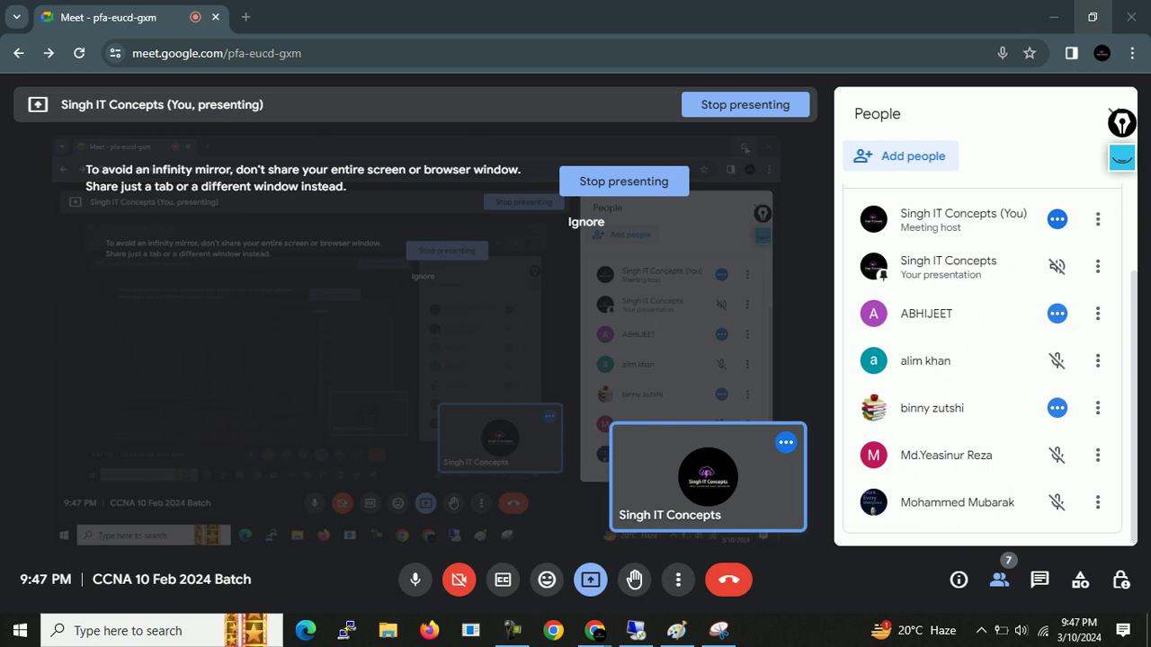
pyautogui.click(1054, 16)
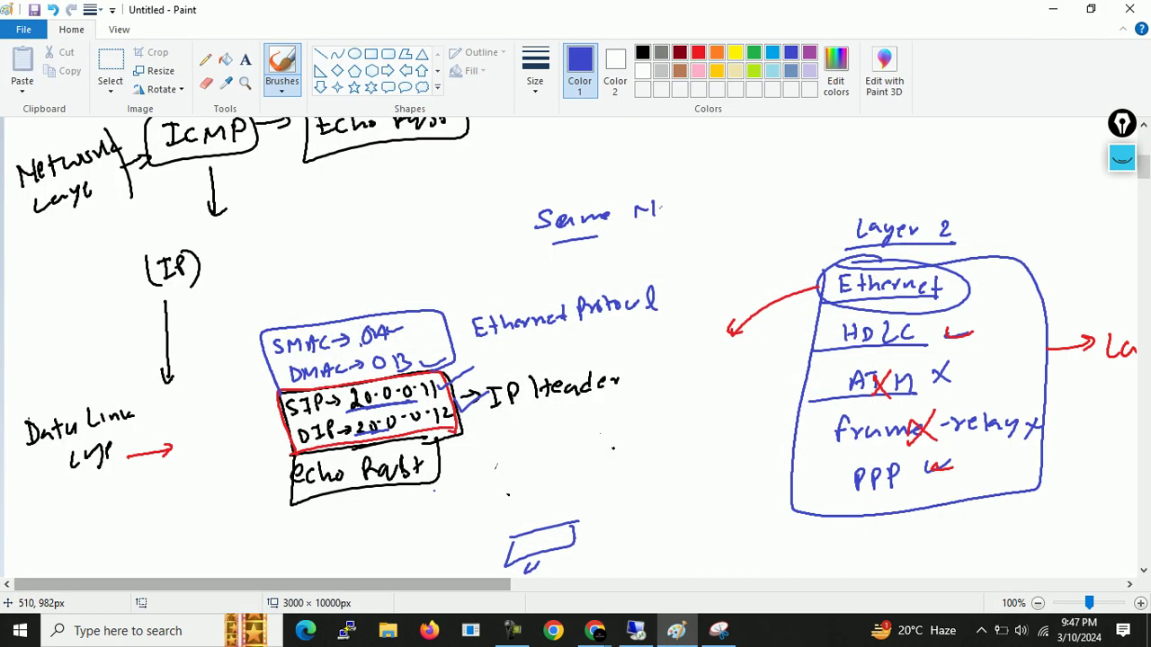
pyautogui.click(635, 631)
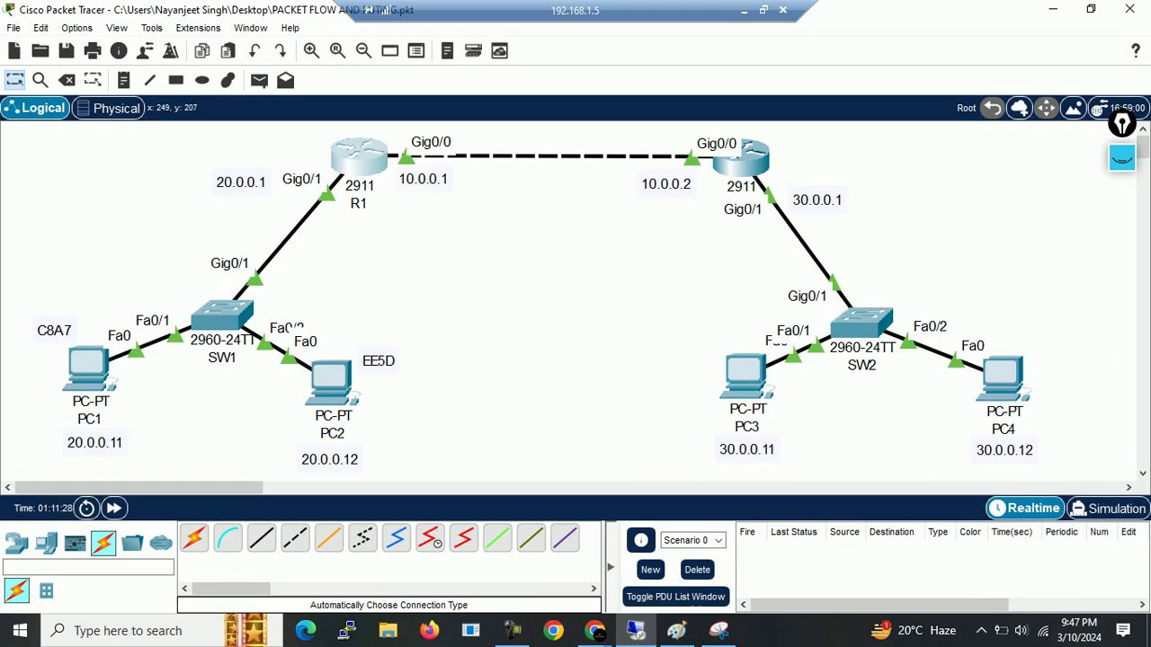
# Step: Scroll through R1's recent console output, switch briefly to Paint, and reopen R1's CLI in the Packet Tracer session
pyautogui.hotkey('alt', 'Tab')
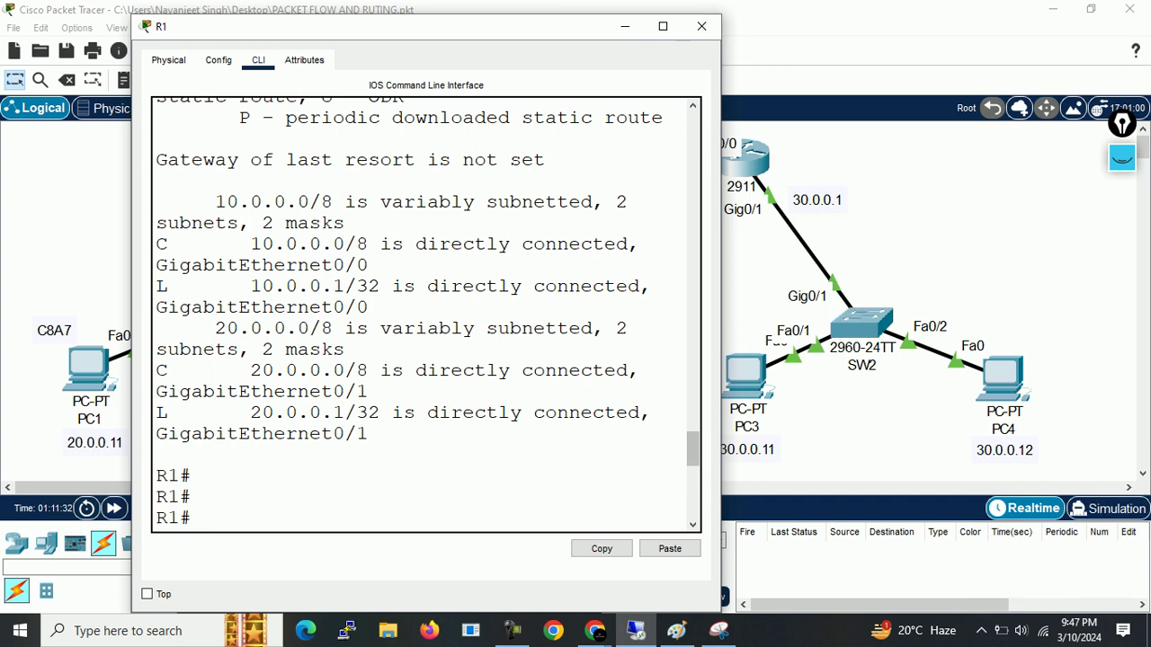
pyautogui.moveTo(692, 449); pyautogui.dragTo(693, 487)
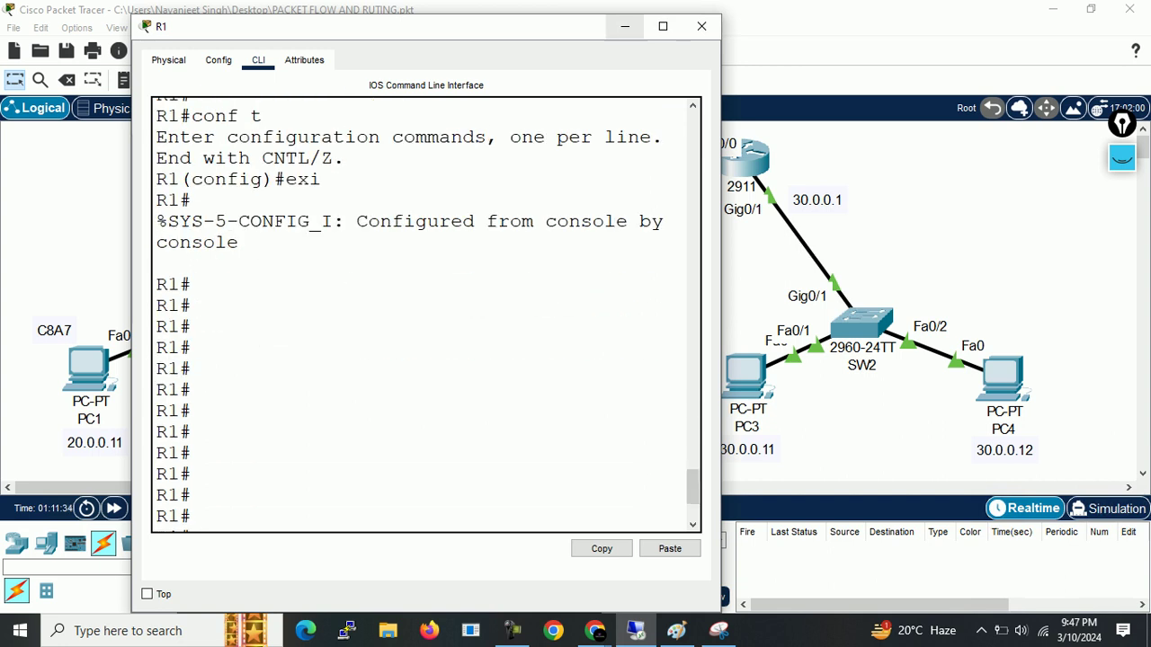
pyautogui.click(625, 26)
pyautogui.click(636, 631)
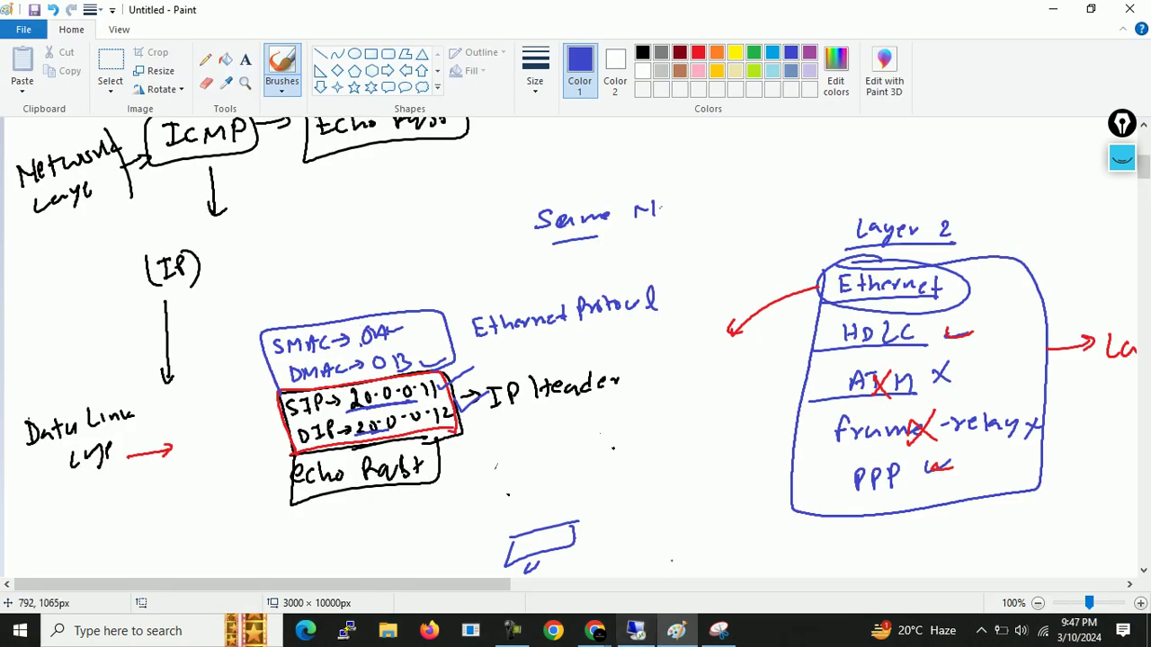
pyautogui.click(636, 630)
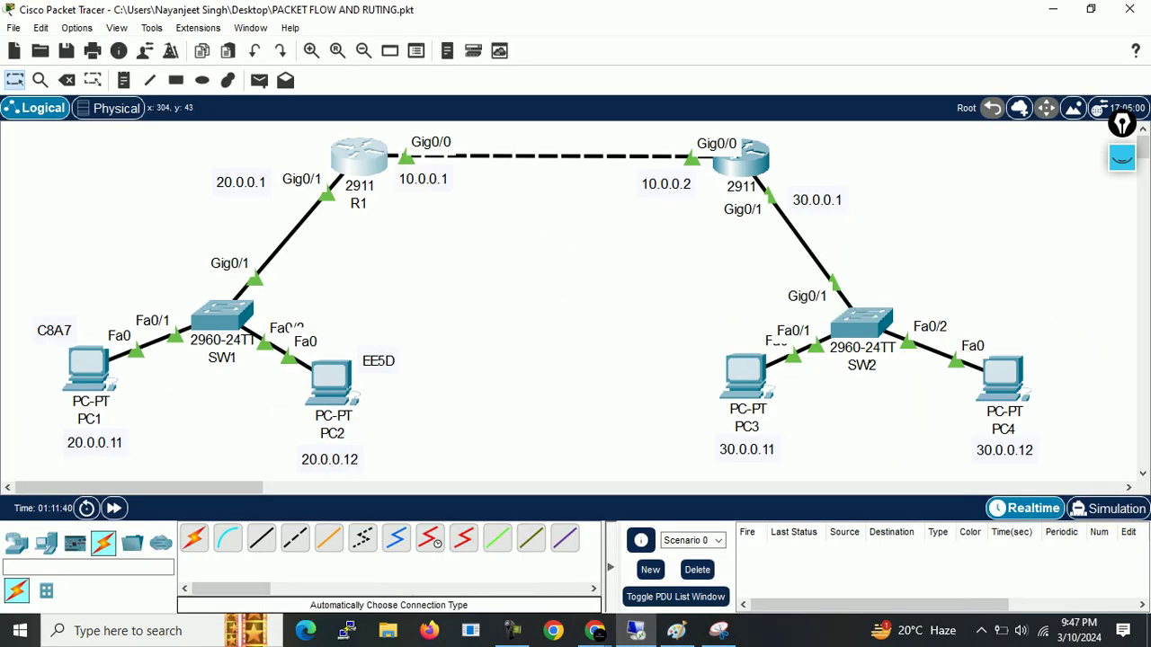
pyautogui.click(359, 157)
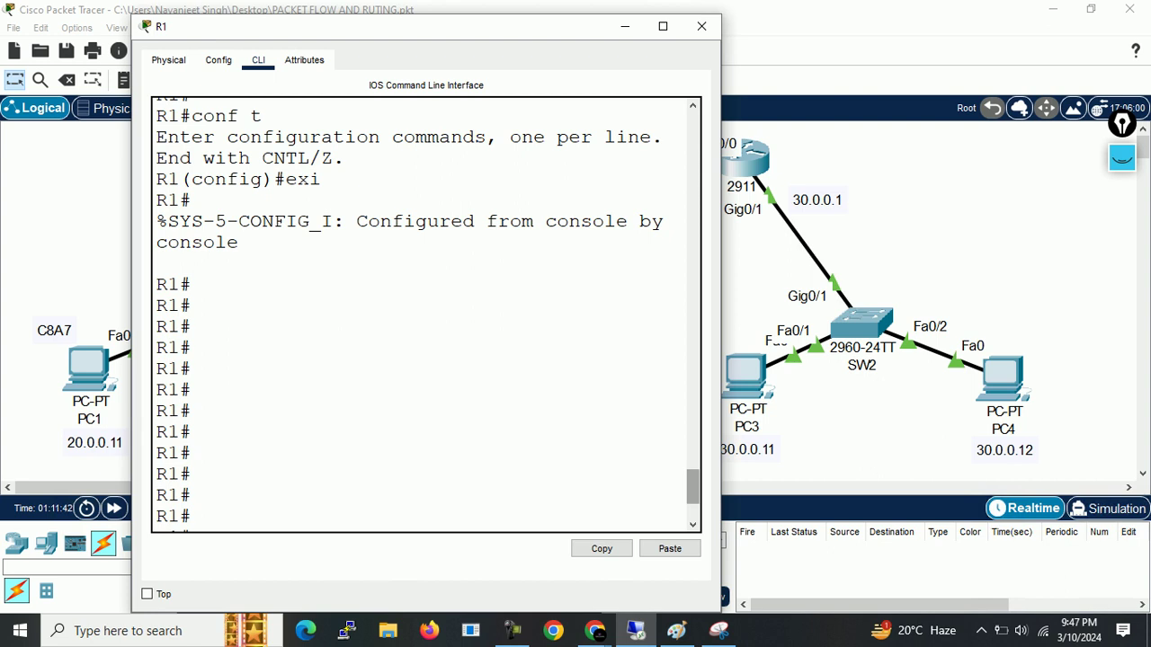
# Step: Enter R1's global configuration mode, begin the route command with ip route 30.0.0.0 255.0.0.0, and widen the CLI window
pyautogui.write('conf t ip route 30.0.0.0 255.0.0.0')
pyautogui.moveTo(722, 498); pyautogui.dragTo(1016, 497)
pyautogui.click(475, 497)
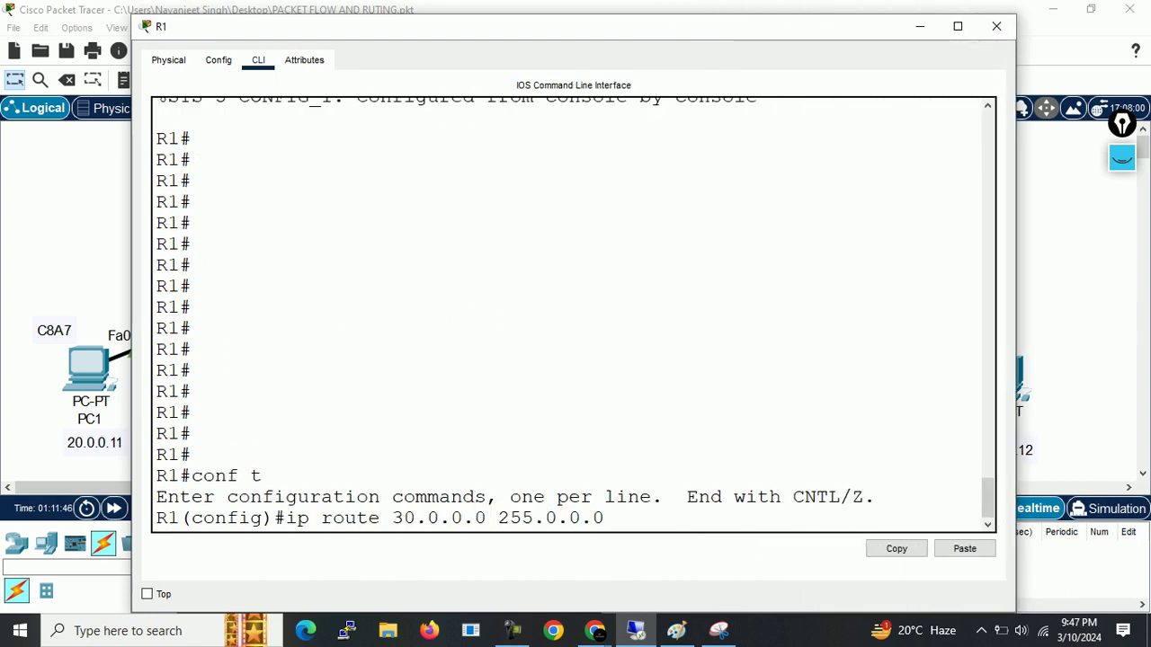
# Step: Switch to the Google Meet call, open a participant's options, then return to Packet Tracer and highlight the partial route command
pyautogui.hotkey('alt', 'Tab')
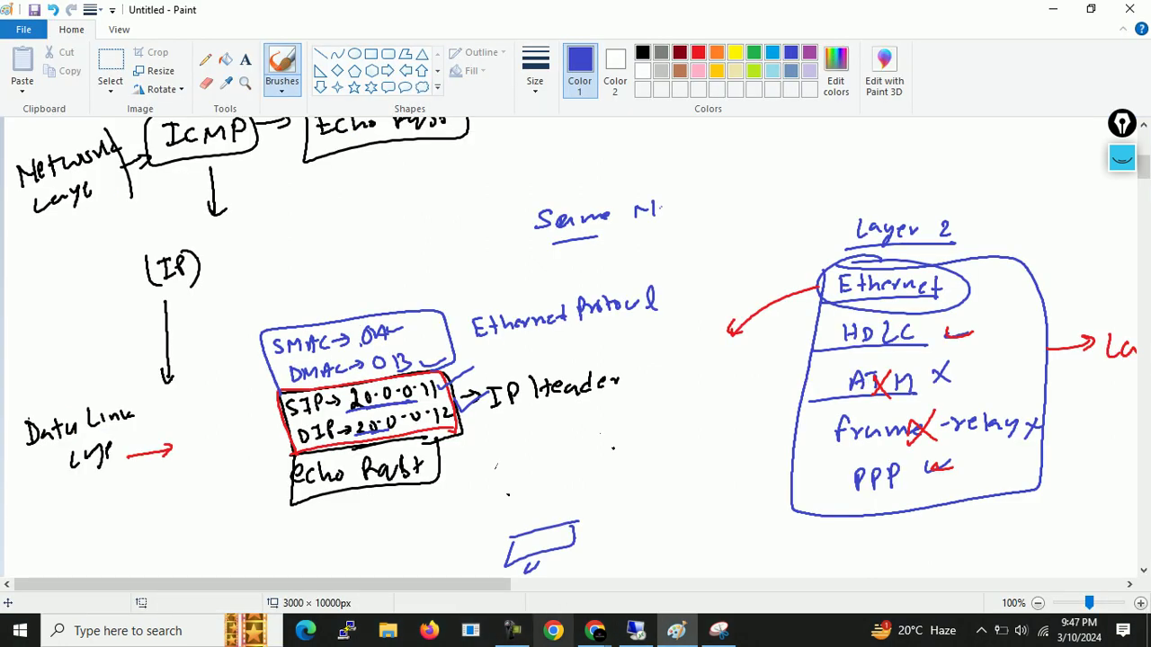
pyautogui.moveTo(594, 630)
pyautogui.click(501, 555)
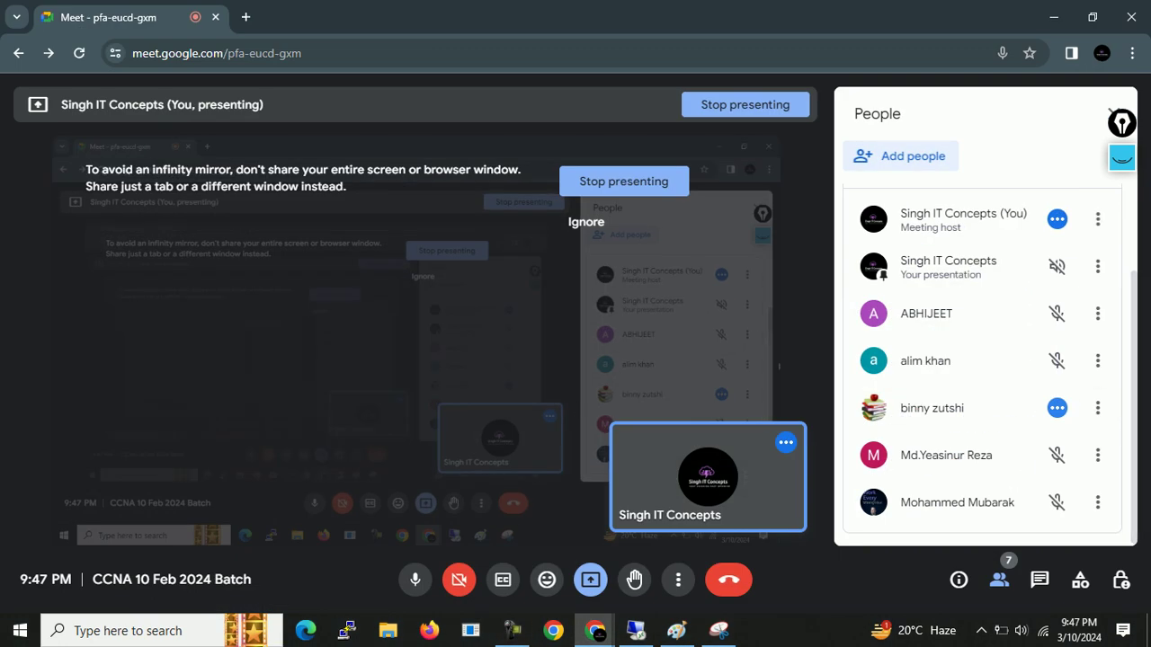
pyautogui.click(1097, 408)
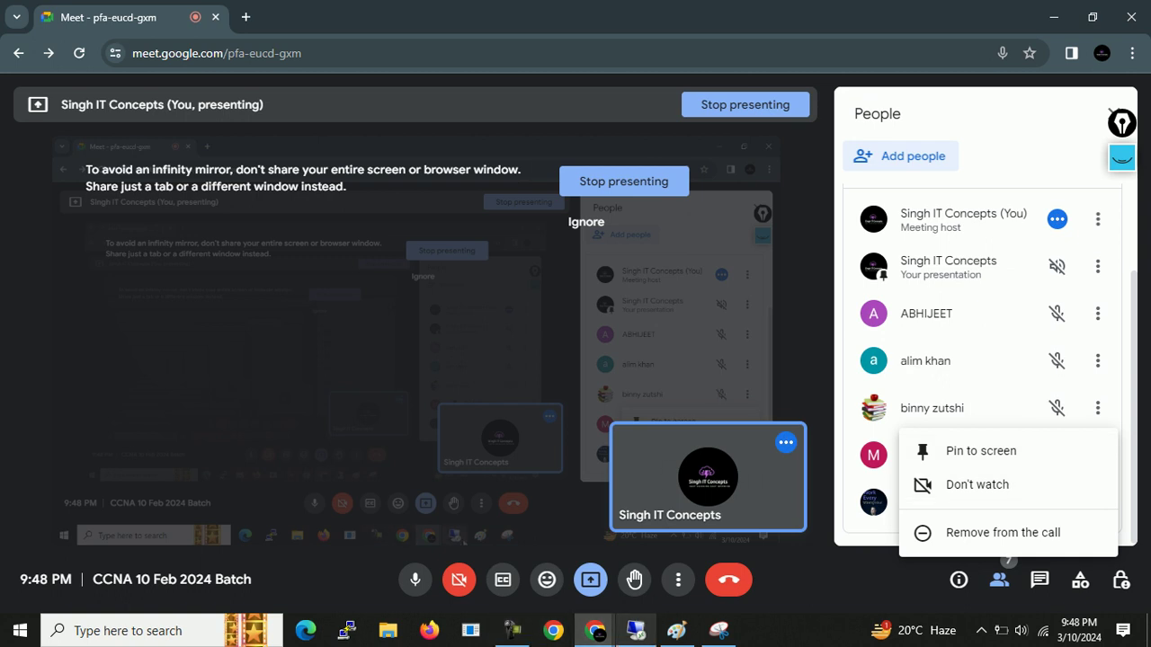
pyautogui.click(641, 635)
pyautogui.moveTo(285, 518); pyautogui.dragTo(606, 518)
pyautogui.click(605, 518)
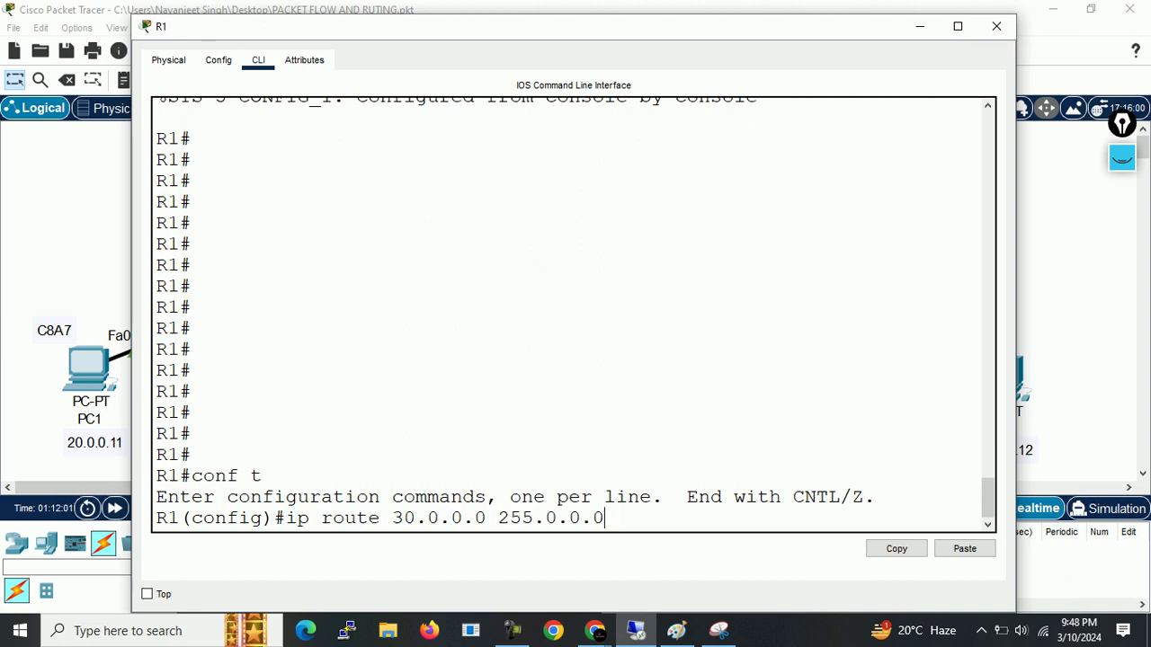
# Step: Close R1's window and annotate the topology with a path from R1 to 10.0.0.2 and the notes "Next hop IP" and "Hop / Node"
pyautogui.click(997, 26)
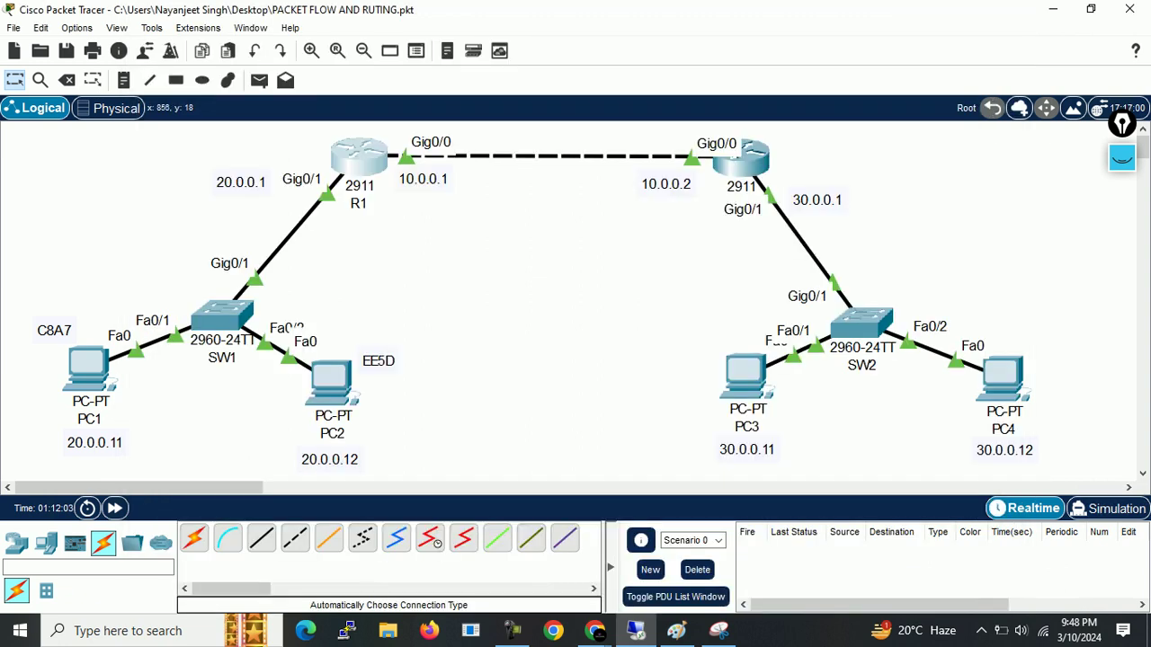
pyautogui.click(1121, 157)
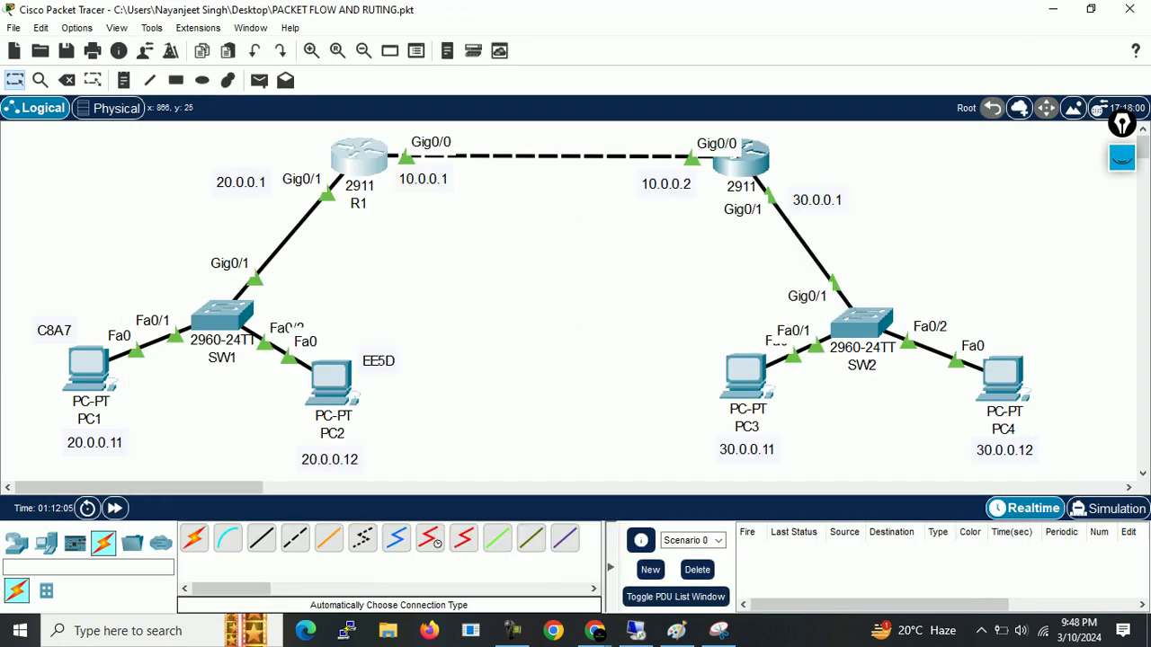
pyautogui.click(1122, 334)
pyautogui.moveTo(367, 160)
pyautogui.mouseDown()
pyautogui.moveTo(433, 141)
pyautogui.moveTo(554, 135)
pyautogui.moveTo(617, 164)
pyautogui.moveTo(722, 180)
pyautogui.moveTo(694, 159)
pyautogui.mouseUp()
pyautogui.moveTo(336, 265)
pyautogui.mouseDown()
pyautogui.moveTo(343, 244)
pyautogui.moveTo(366, 253)
pyautogui.moveTo(402, 230)
pyautogui.moveTo(438, 259)
pyautogui.moveTo(480, 239)
pyautogui.moveTo(509, 252)
pyautogui.moveTo(536, 238)
pyautogui.mouseUp()
pyautogui.moveTo(314, 229)
pyautogui.mouseDown()
pyautogui.moveTo(439, 220)
pyautogui.moveTo(686, 155)
pyautogui.mouseUp()
pyautogui.moveTo(653, 147)
pyautogui.mouseDown()
pyautogui.moveTo(687, 156)
pyautogui.moveTo(665, 166)
pyautogui.mouseUp()
pyautogui.moveTo(396, 145)
pyautogui.mouseDown()
pyautogui.moveTo(346, 311)
pyautogui.moveTo(356, 358)
pyautogui.mouseUp()
pyautogui.moveTo(393, 329)
pyautogui.mouseDown()
pyautogui.moveTo(390, 361)
pyautogui.moveTo(380, 342)
pyautogui.moveTo(401, 359)
pyautogui.moveTo(435, 354)
pyautogui.mouseUp()
pyautogui.moveTo(467, 288)
pyautogui.mouseDown()
pyautogui.moveTo(466, 360)
pyautogui.moveTo(506, 310)
pyautogui.moveTo(539, 301)
pyautogui.moveTo(559, 330)
pyautogui.mouseUp()
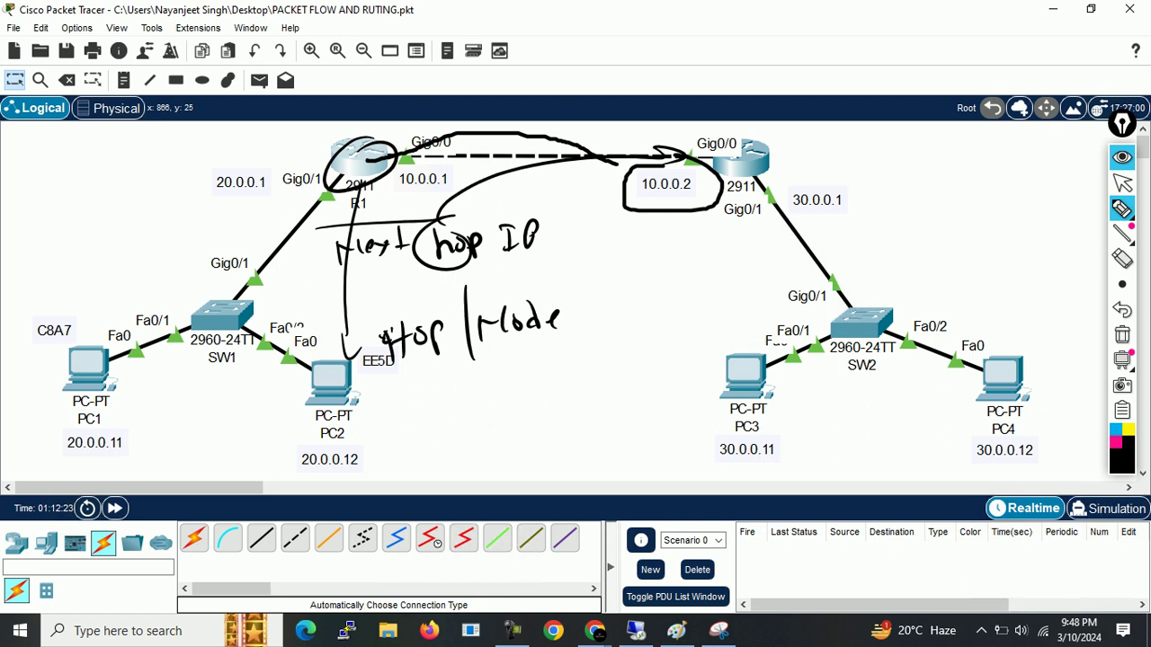
# Step: Clear the ink, handwrite "IP route 30.0.0.0 255.0.0.0" below R1, circle PC3's address, and draw a stroke from R1 towards 10.0.0.2
pyautogui.click(1122, 334)
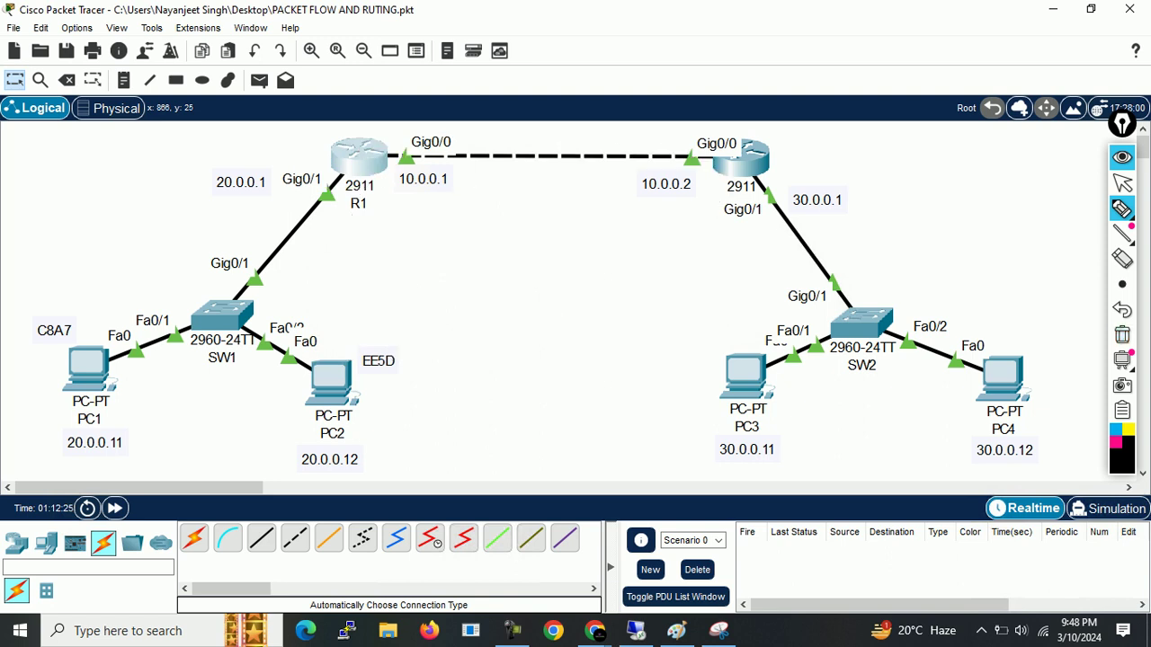
pyautogui.moveTo(399, 220); pyautogui.dragTo(396, 219)
pyautogui.moveTo(416, 210); pyautogui.dragTo(437, 209)
pyautogui.moveTo(441, 206); pyautogui.dragTo(452, 200)
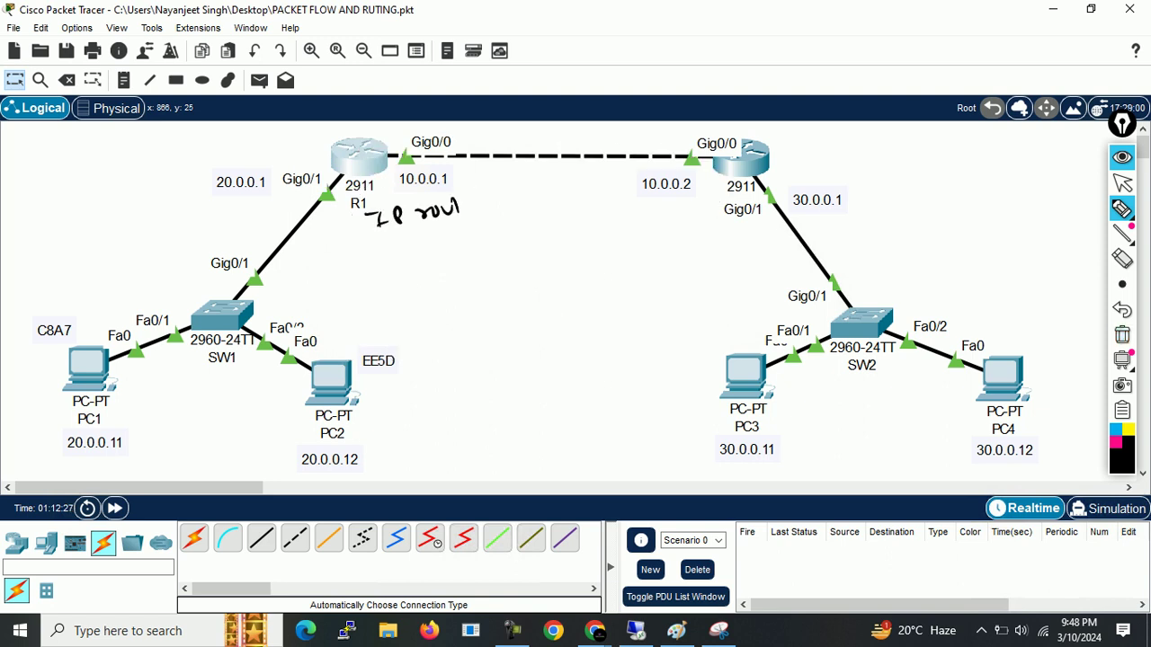
pyautogui.moveTo(756, 436)
pyautogui.mouseDown()
pyautogui.moveTo(736, 472)
pyautogui.moveTo(767, 443)
pyautogui.mouseUp()
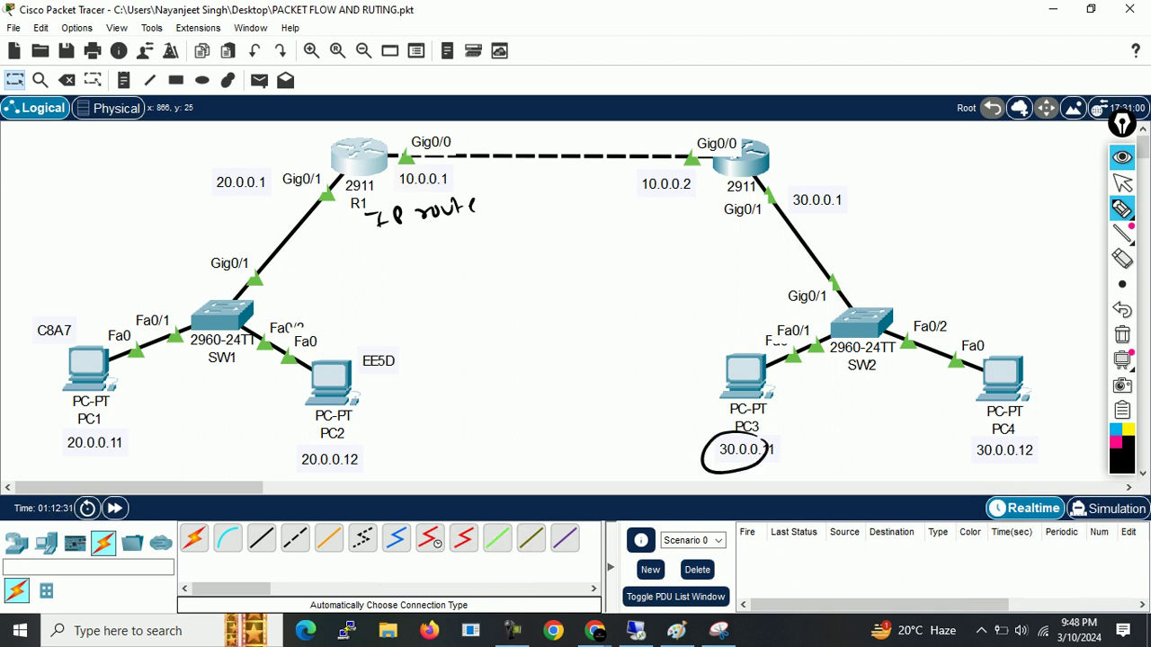
pyautogui.click(527, 206)
pyautogui.moveTo(508, 195)
pyautogui.mouseDown()
pyautogui.moveTo(509, 214)
pyautogui.moveTo(595, 191)
pyautogui.moveTo(634, 213)
pyautogui.mouseUp()
pyautogui.moveTo(641, 202); pyautogui.dragTo(649, 215)
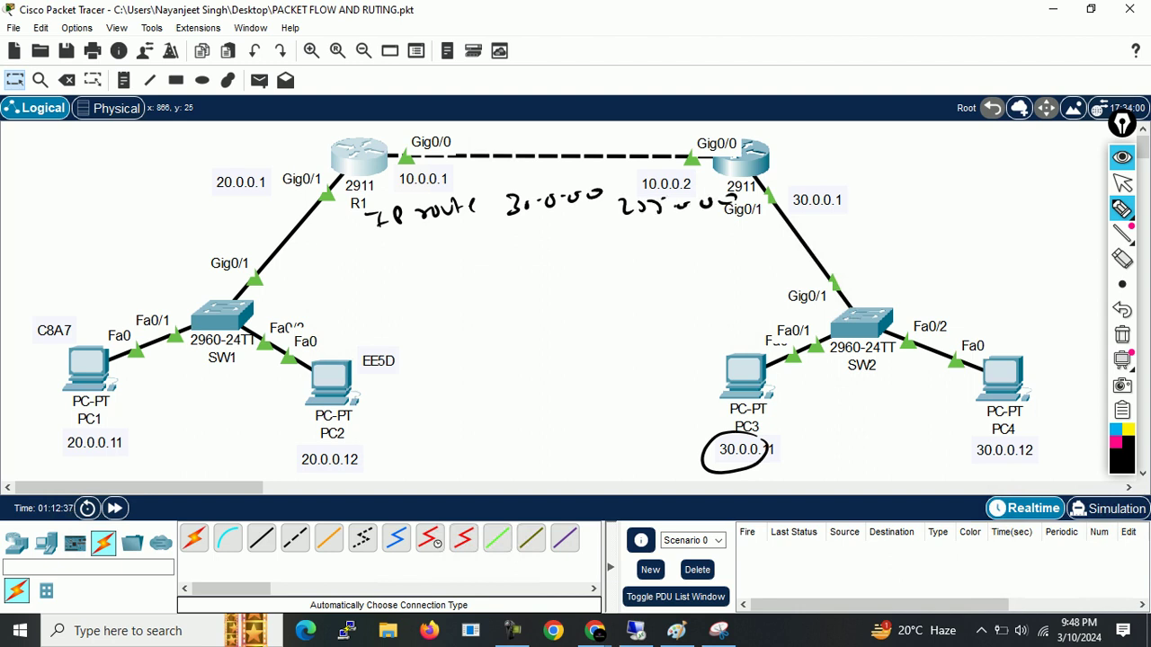
pyautogui.moveTo(376, 146)
pyautogui.mouseDown()
pyautogui.moveTo(621, 126)
pyautogui.moveTo(670, 147)
pyautogui.moveTo(634, 180)
pyautogui.moveTo(689, 200)
pyautogui.moveTo(656, 166)
pyautogui.mouseUp()
# Step: Clear and hide the ink, reopen R1's CLI, and submit ip route 30.0.0.0 255.0.0.0 with next hop 10.0.0.2
pyautogui.click(1122, 334)
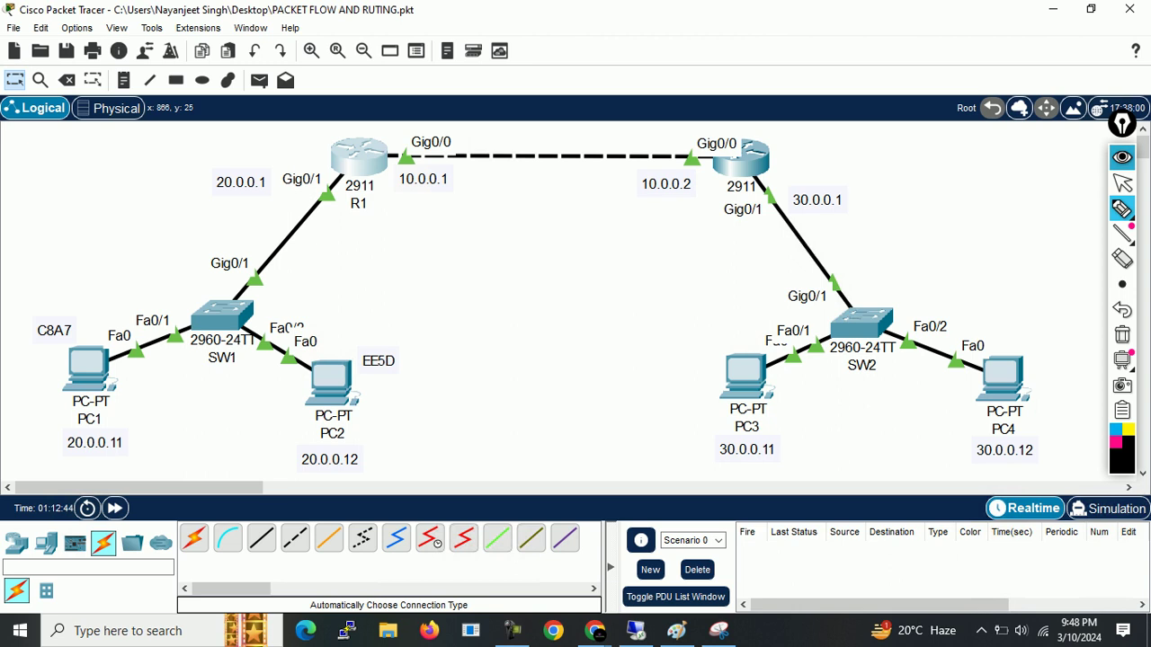
pyautogui.click(1122, 158)
pyautogui.click(359, 161)
pyautogui.scroll(-3, 423, 314)
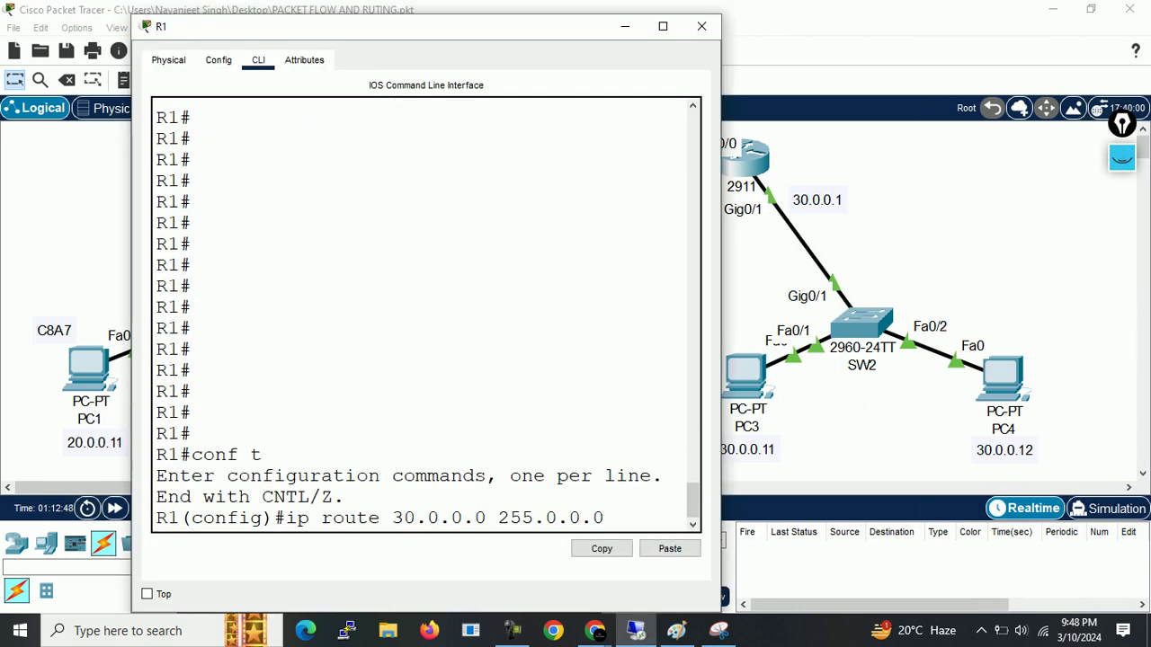
pyautogui.moveTo(721, 315); pyautogui.dragTo(999, 315)
pyautogui.write('1')
pyautogui.press('BackSpace')
pyautogui.press('BackSpace')
pyautogui.write('10.0.0.2')
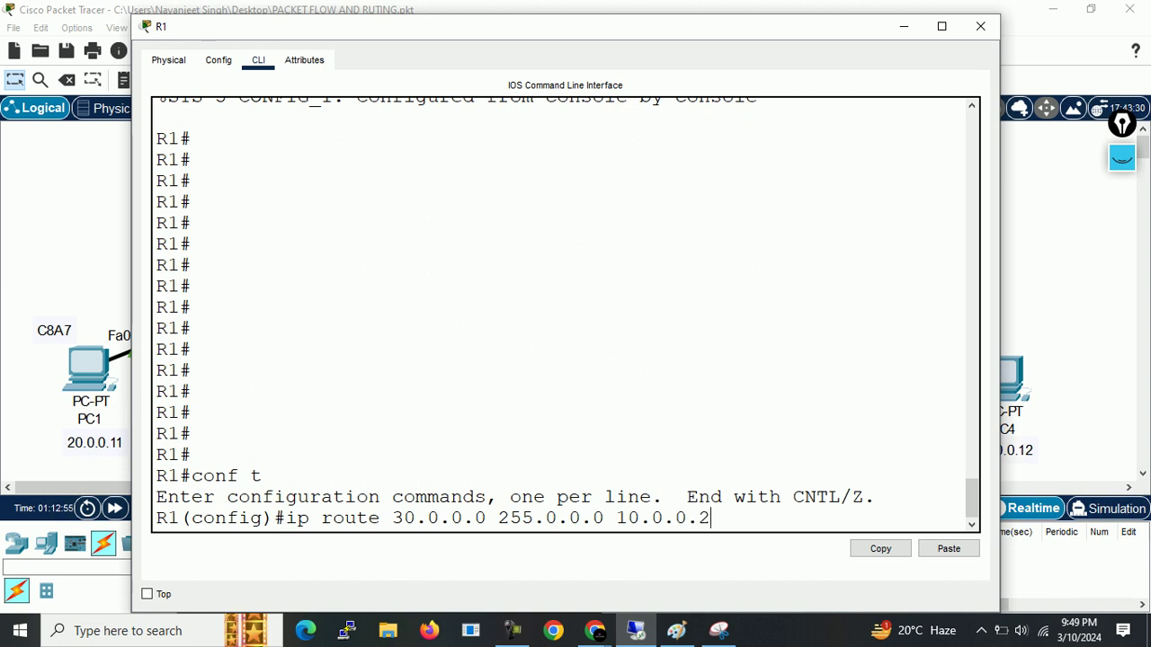
pyautogui.press('Return')
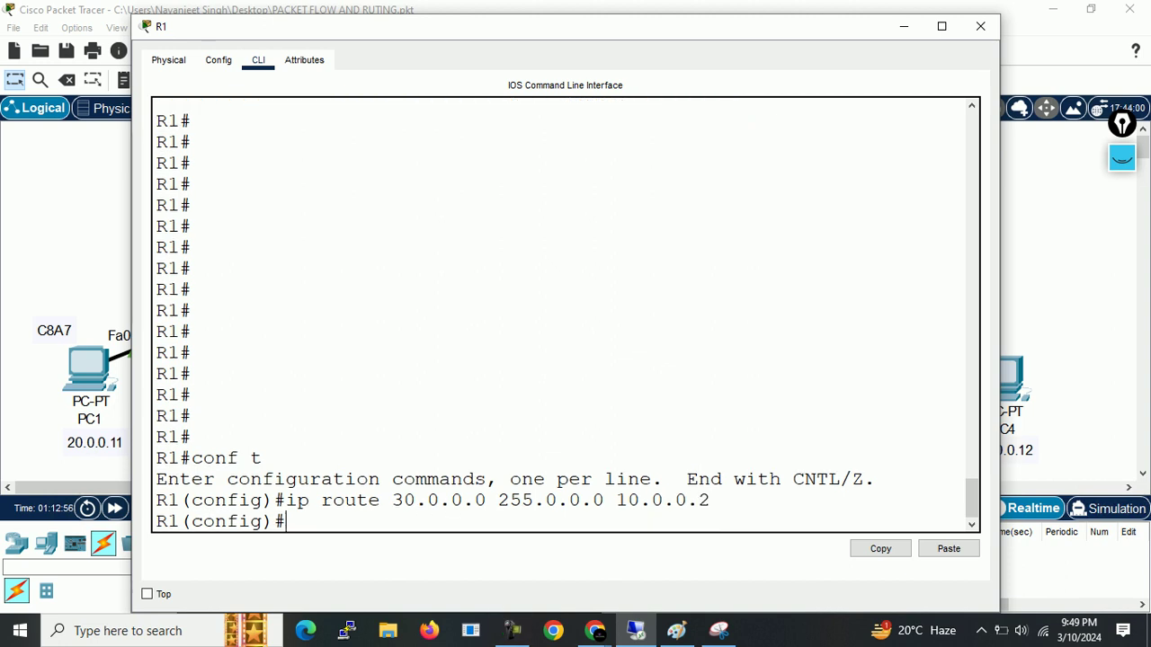
# Step: Highlight the static route command, widen the CLI window, and try sh ip route from configuration mode
pyautogui.moveTo(285, 500); pyautogui.dragTo(710, 500)
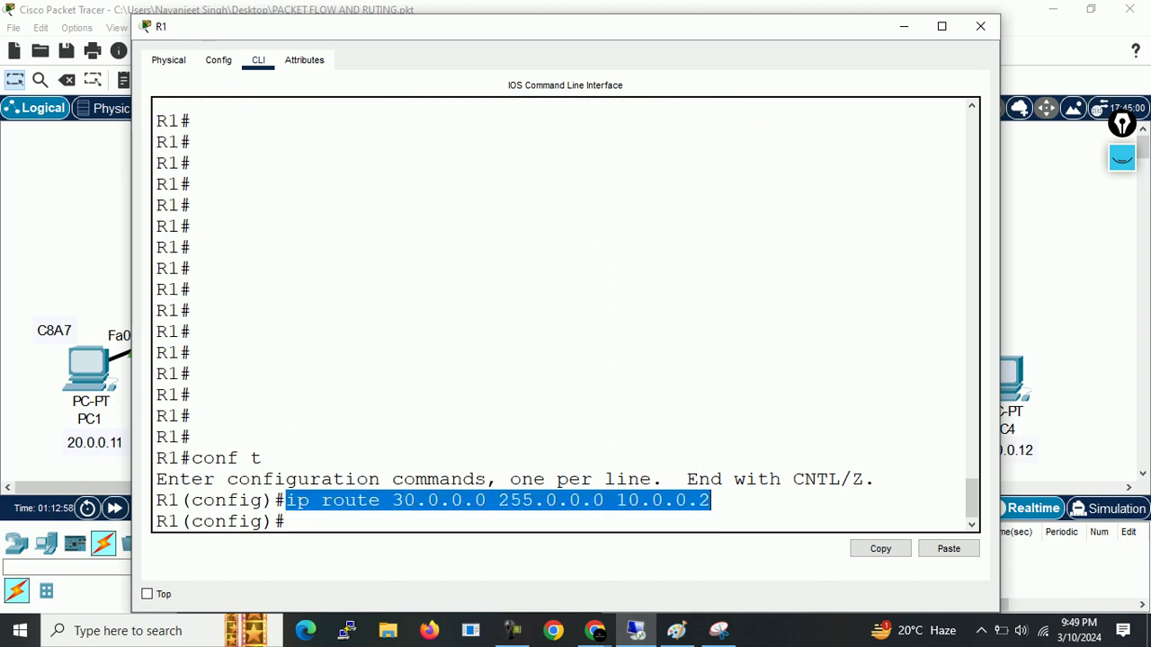
pyautogui.moveTo(999, 324); pyautogui.dragTo(1076, 323)
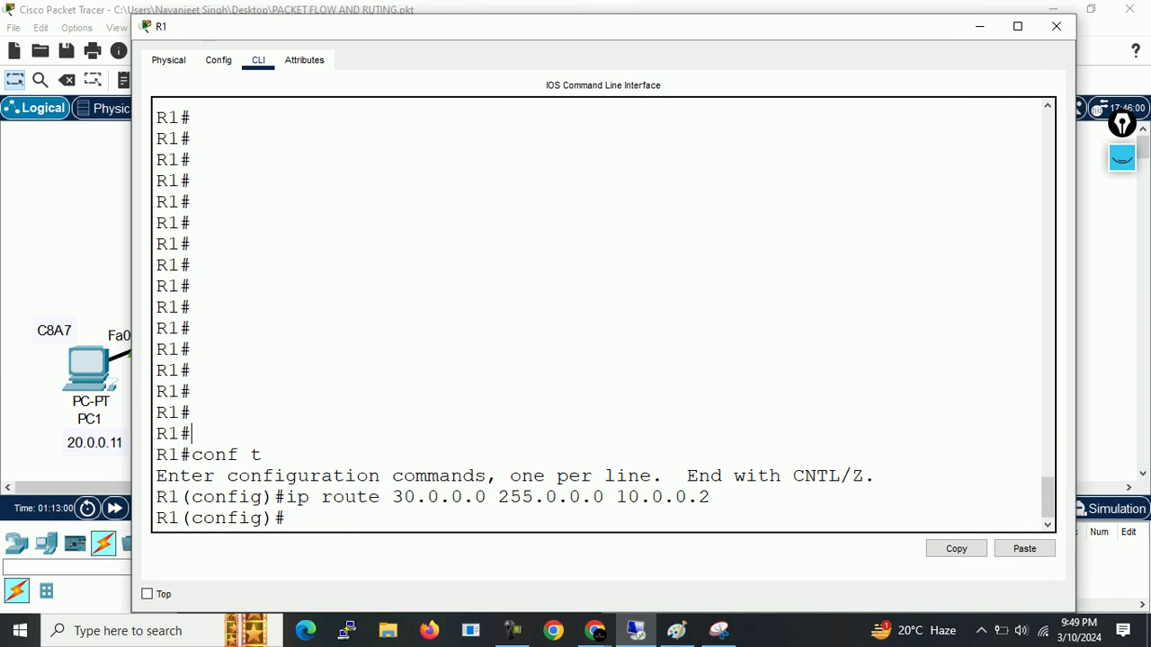
pyautogui.write('sh ip route')
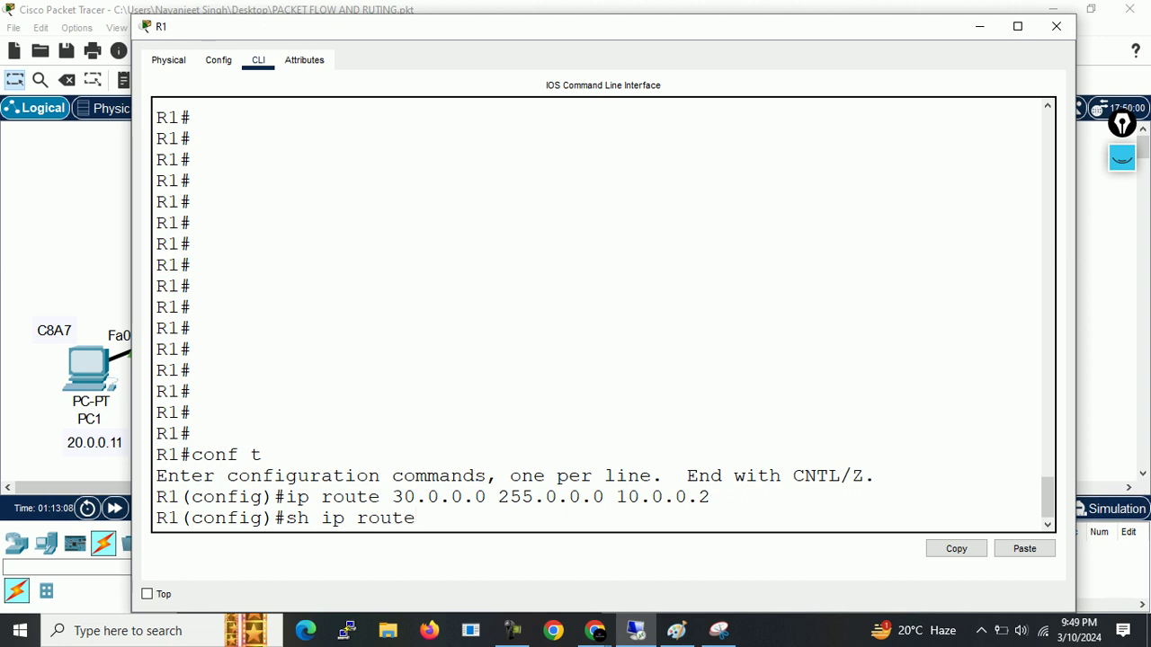
pyautogui.press('Return')
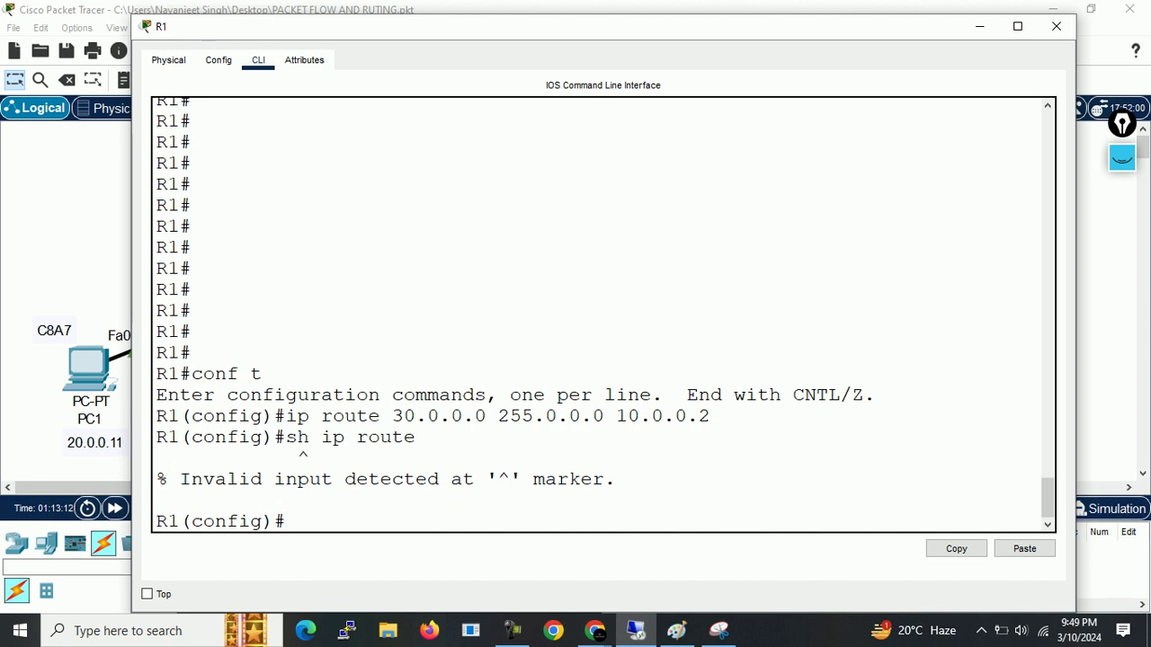
# Step: Display R1's routing table from configuration mode with do sh ip route
pyautogui.moveTo(286, 437); pyautogui.dragTo(392, 437)
pyautogui.click(392, 437)
pyautogui.press('Up')
pyautogui.hotkey('ctrl', 'a')
pyautogui.write('do')
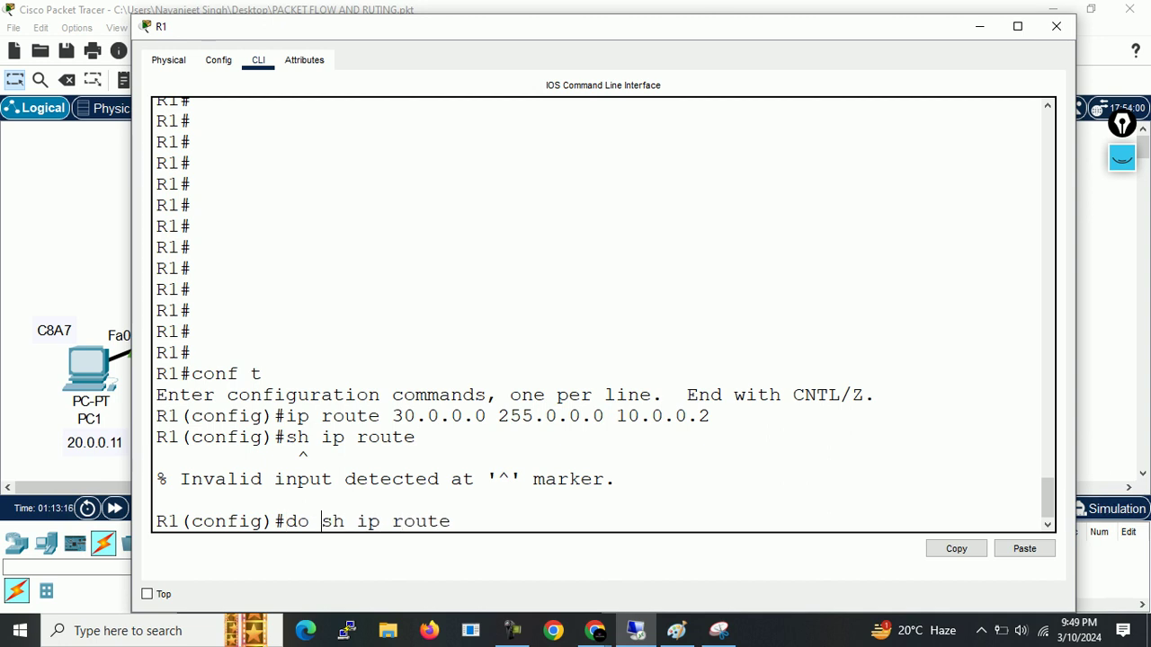
pyautogui.moveTo(204, 521); pyautogui.dragTo(251, 522)
pyautogui.click(369, 522)
pyautogui.moveTo(333, 522); pyautogui.dragTo(345, 522)
pyautogui.moveTo(263, 522); pyautogui.dragTo(392, 521)
pyautogui.click(380, 521)
pyautogui.press('Return')
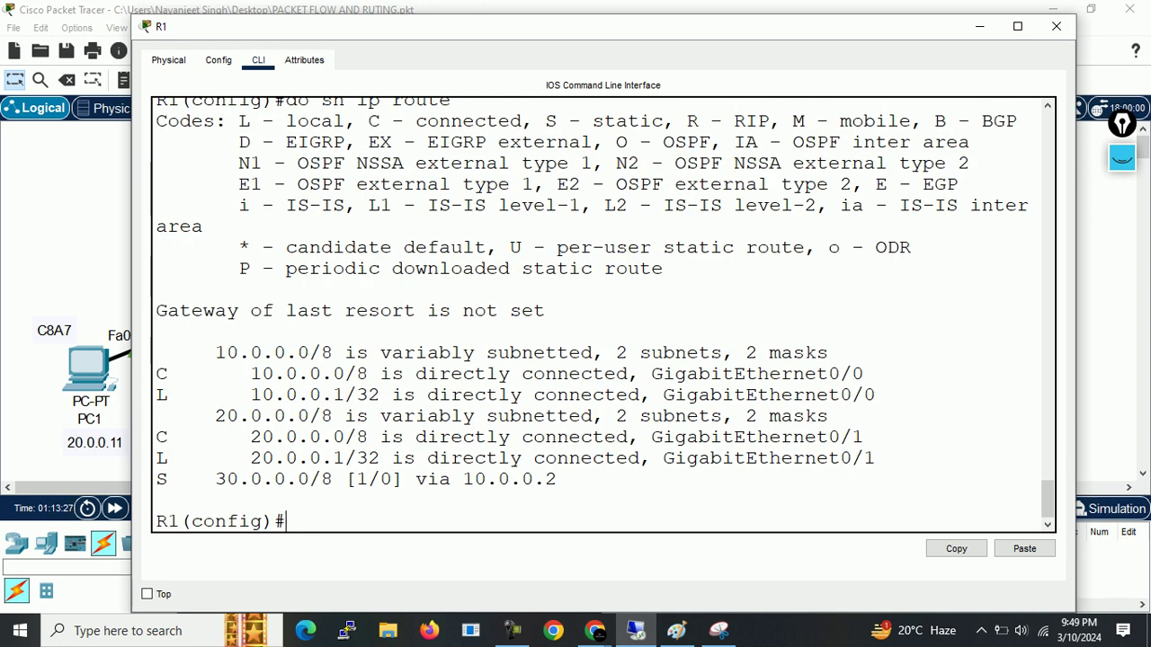
# Step: Examine the route code legend, especially the S code, and the 30.0.0.0/8 entry in R1's routing table
pyautogui.moveTo(157, 479); pyautogui.dragTo(179, 479)
pyautogui.scroll(2, 602, 315)
pyautogui.moveTo(156, 222); pyautogui.dragTo(674, 222)
pyautogui.click(674, 222)
pyautogui.moveTo(581, 222); pyautogui.dragTo(759, 222)
pyautogui.moveTo(568, 264); pyautogui.dragTo(157, 390)
pyautogui.click(666, 370)
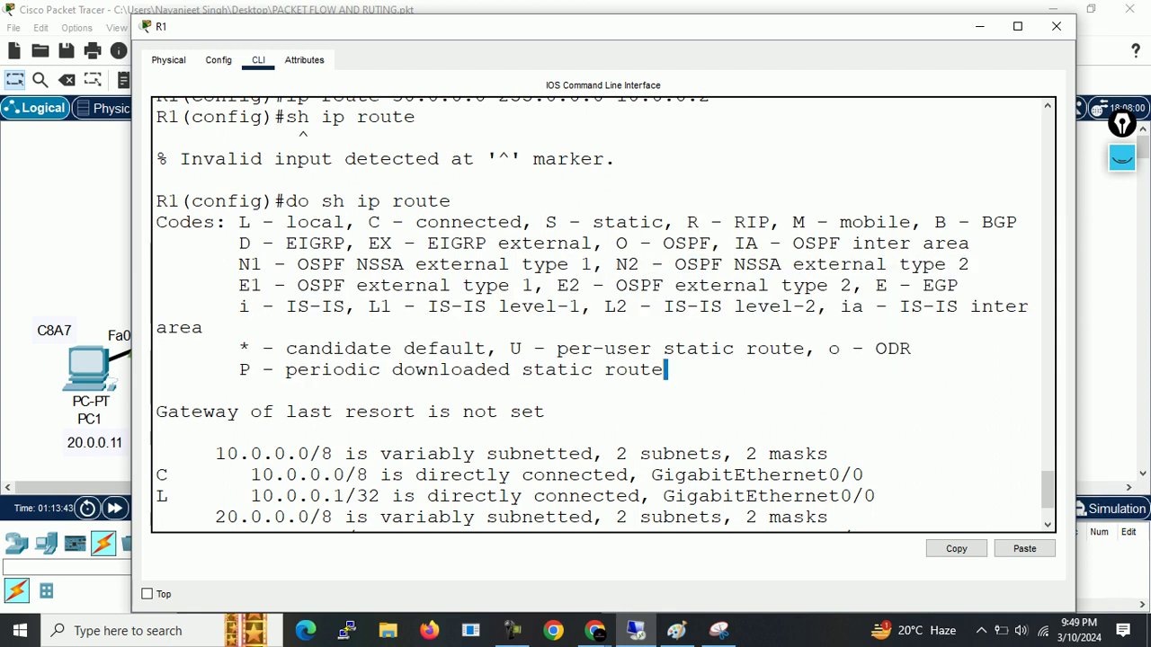
pyautogui.moveTo(532, 222); pyautogui.dragTo(581, 222)
pyautogui.click(580, 222)
pyautogui.scroll(-2, 581, 222)
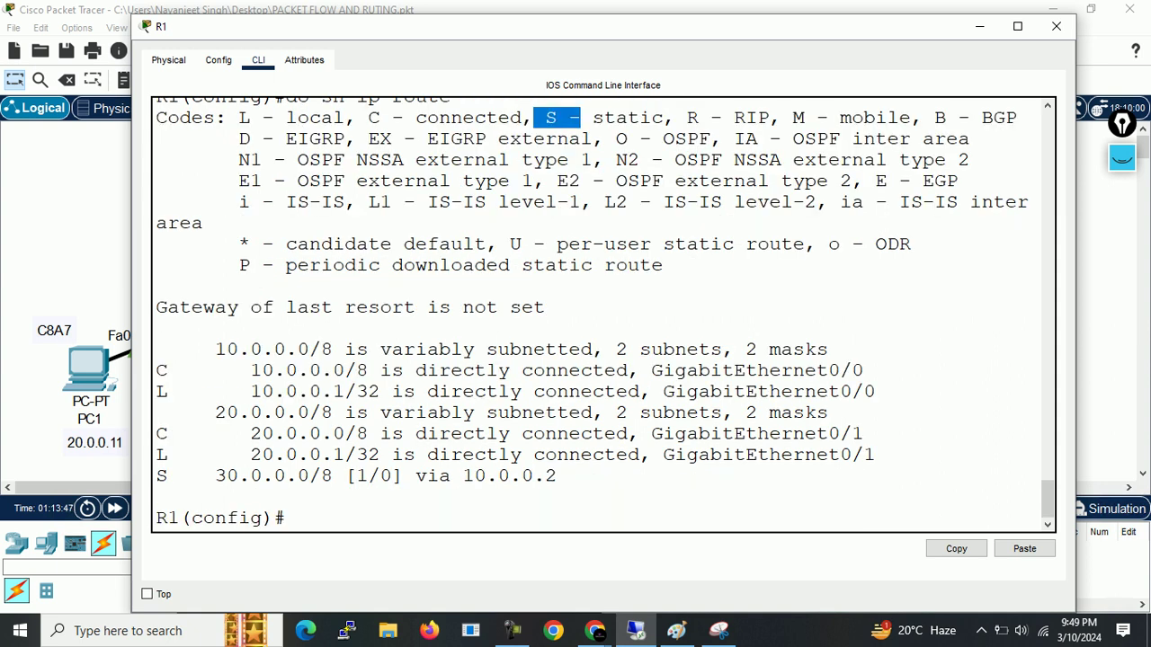
pyautogui.moveTo(156, 475); pyautogui.dragTo(562, 489)
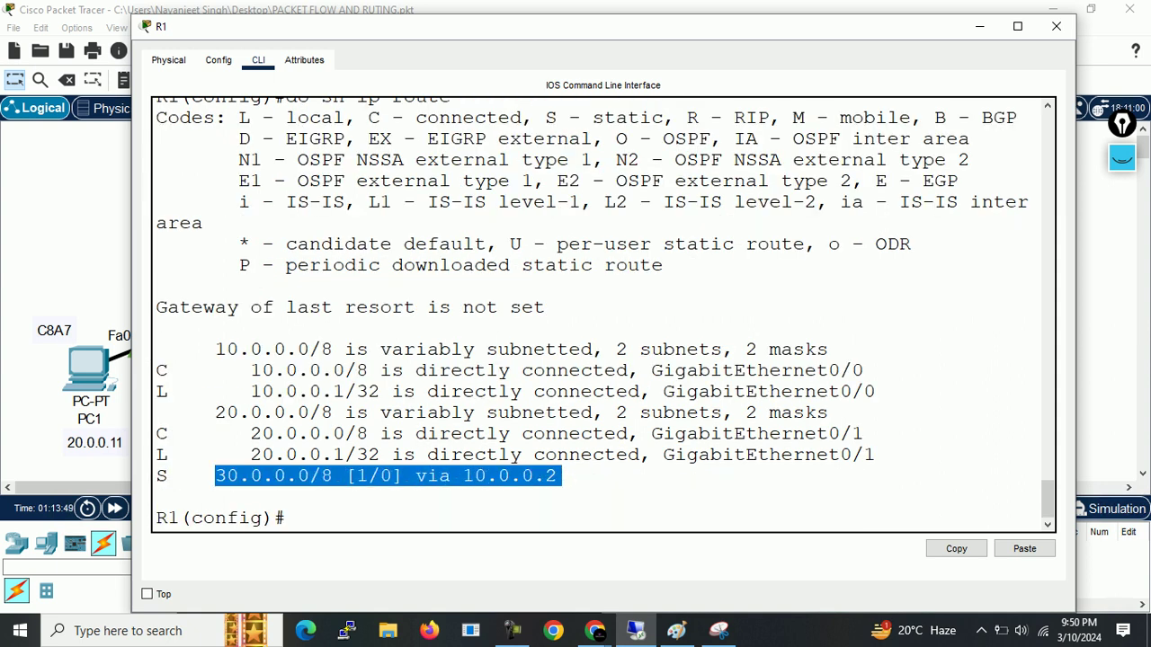
pyautogui.click(226, 475)
pyautogui.moveTo(227, 476); pyautogui.dragTo(475, 475)
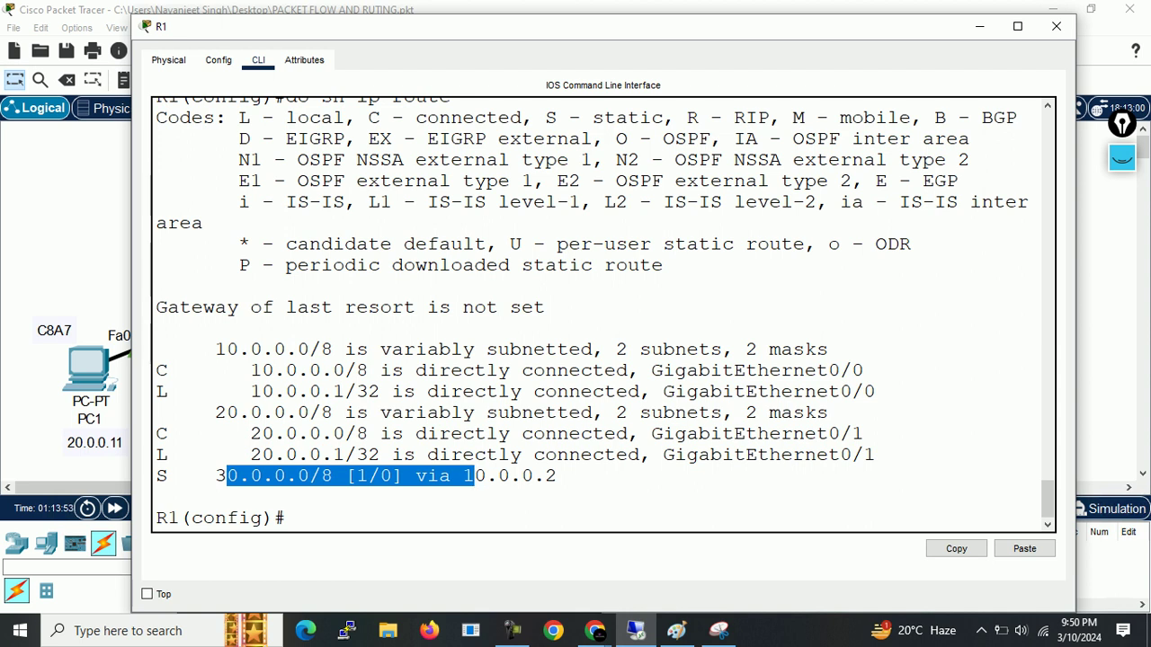
# Step: Bring the topology to the front, check the Google Meet call briefly, and return to Packet Tracer
pyautogui.click(117, 270)
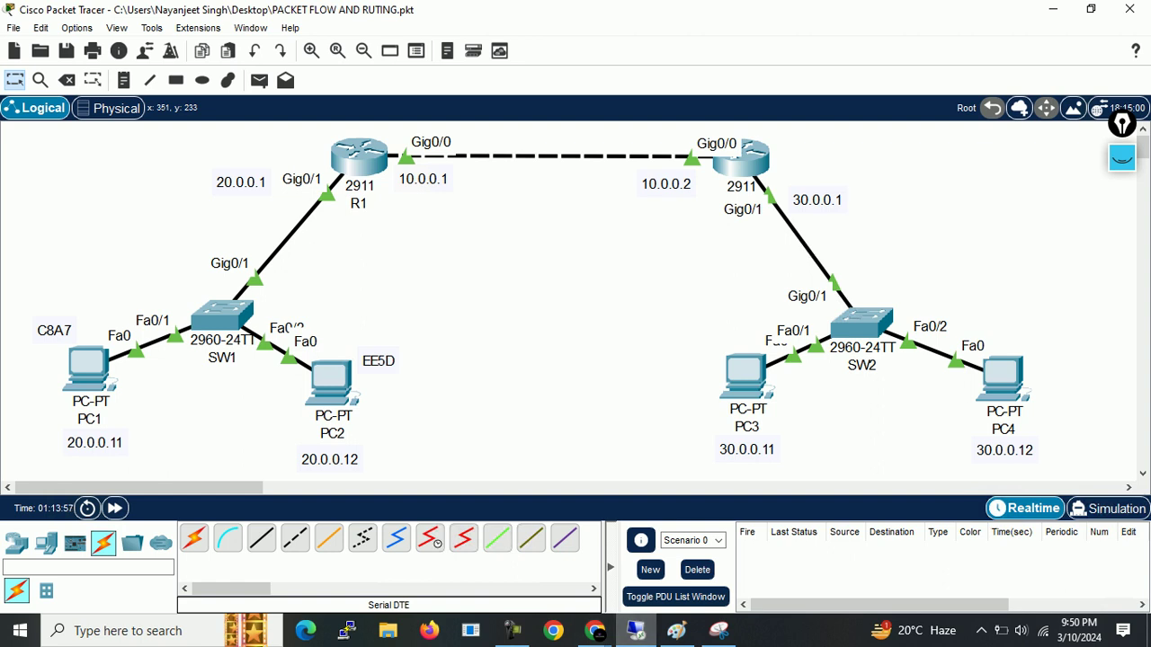
pyautogui.click(595, 630)
pyautogui.click(636, 630)
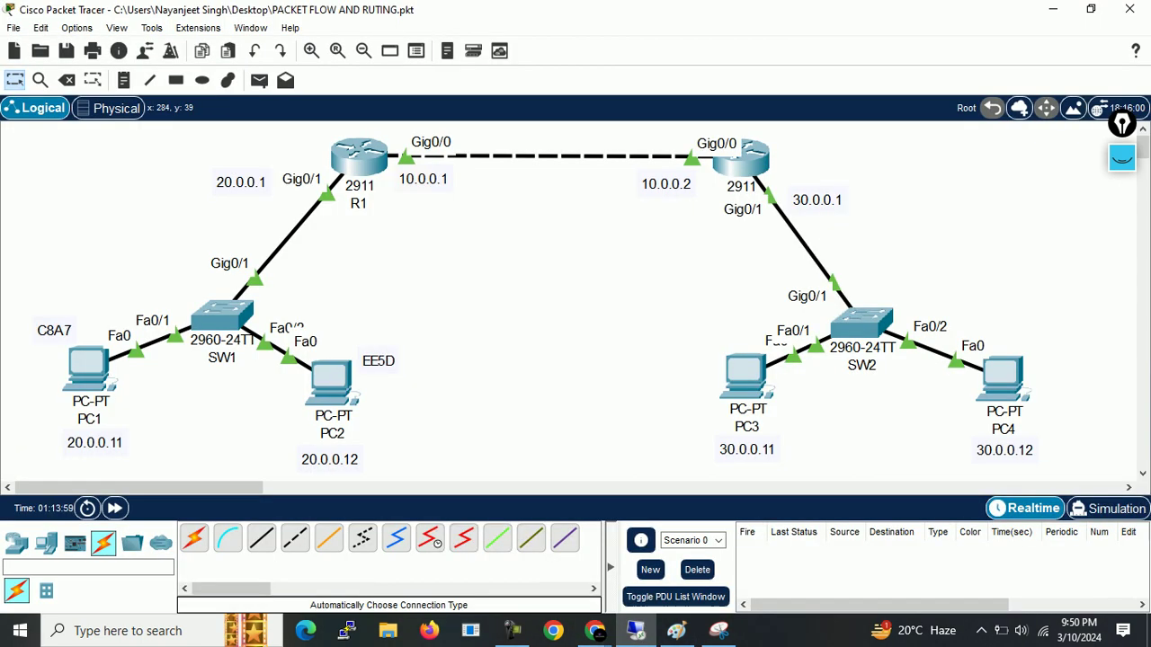
# Step: Reopen R1's CLI and highlight the destination network and next hop of the 30.0.0.0/8 static route entry
pyautogui.click(359, 164)
pyautogui.moveTo(205, 476); pyautogui.dragTo(322, 476)
pyautogui.click(321, 476)
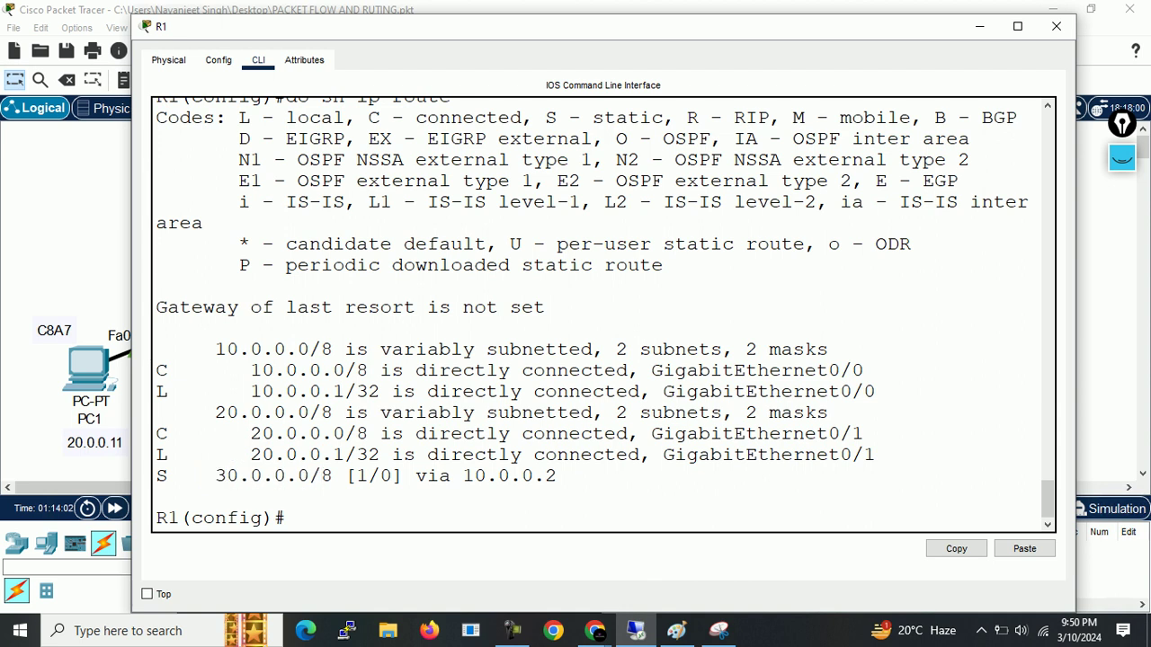
pyautogui.moveTo(214, 476); pyautogui.dragTo(286, 476)
pyautogui.moveTo(463, 475); pyautogui.dragTo(558, 476)
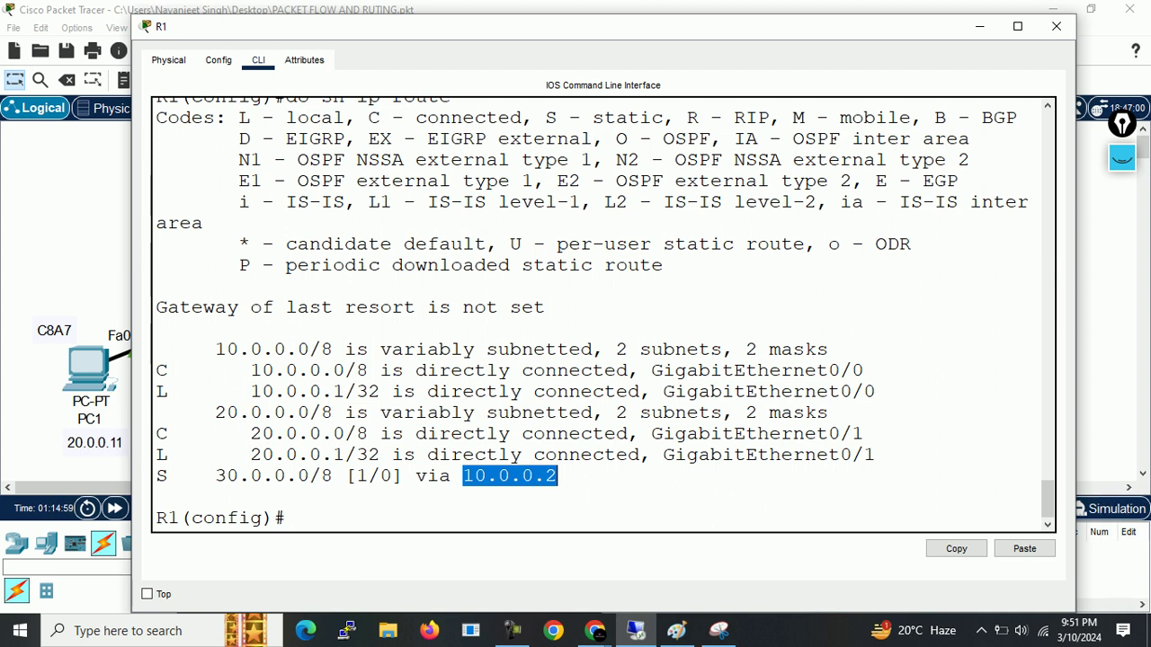
pyautogui.moveTo(204, 476); pyautogui.dragTo(357, 476)
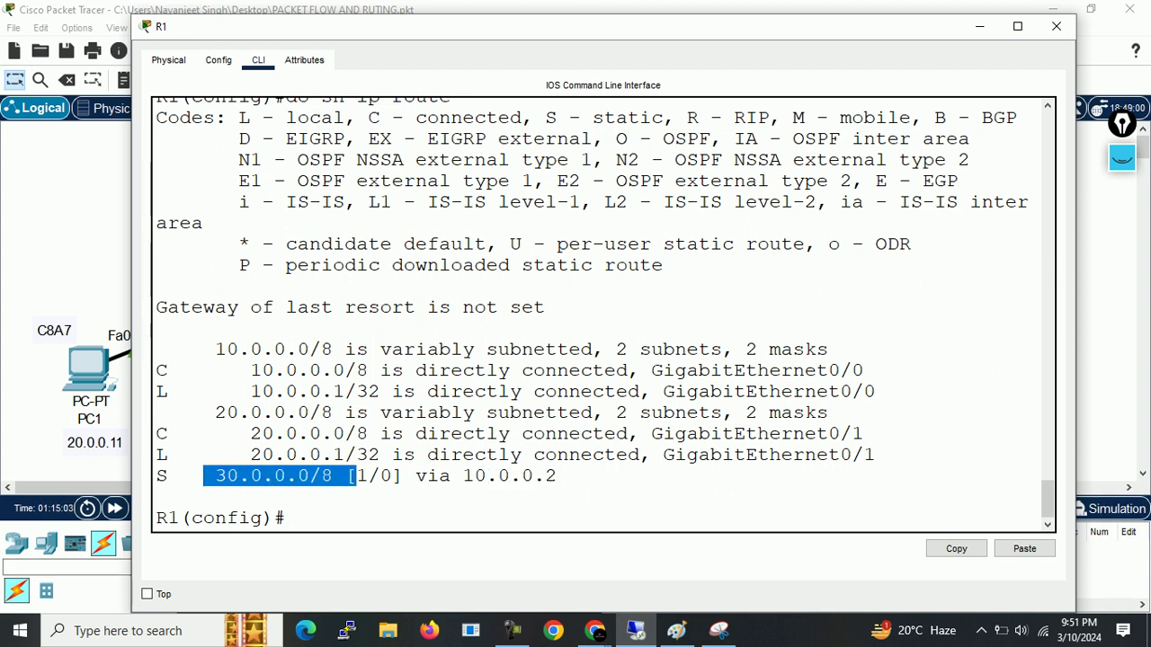
pyautogui.click(357, 476)
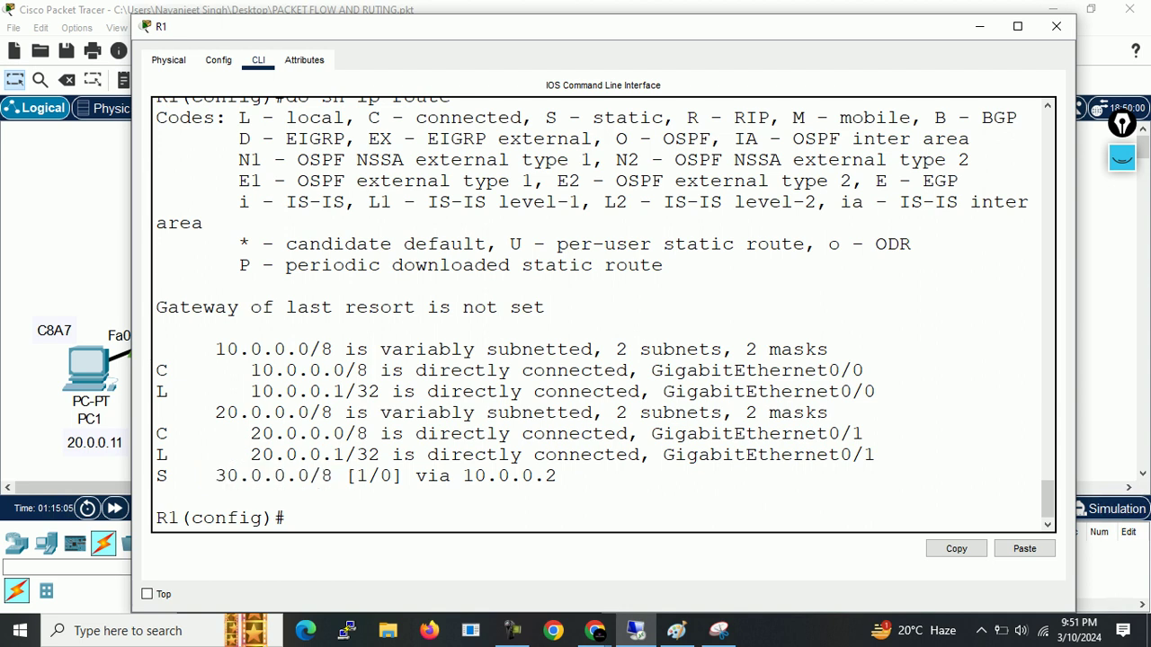
pyautogui.moveTo(215, 476); pyautogui.dragTo(309, 476)
pyautogui.moveTo(416, 476); pyautogui.dragTo(557, 476)
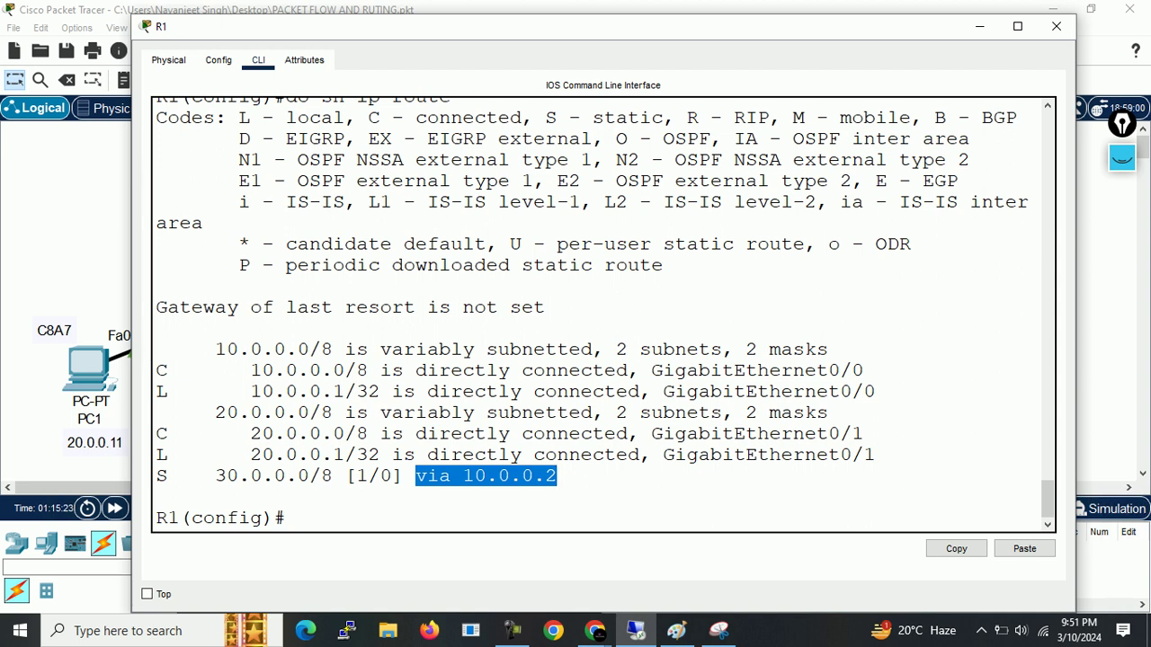
# Step: Minimize R1's window and handwrite "Exit Interface" in ink below the link between the two routers
pyautogui.click(980, 26)
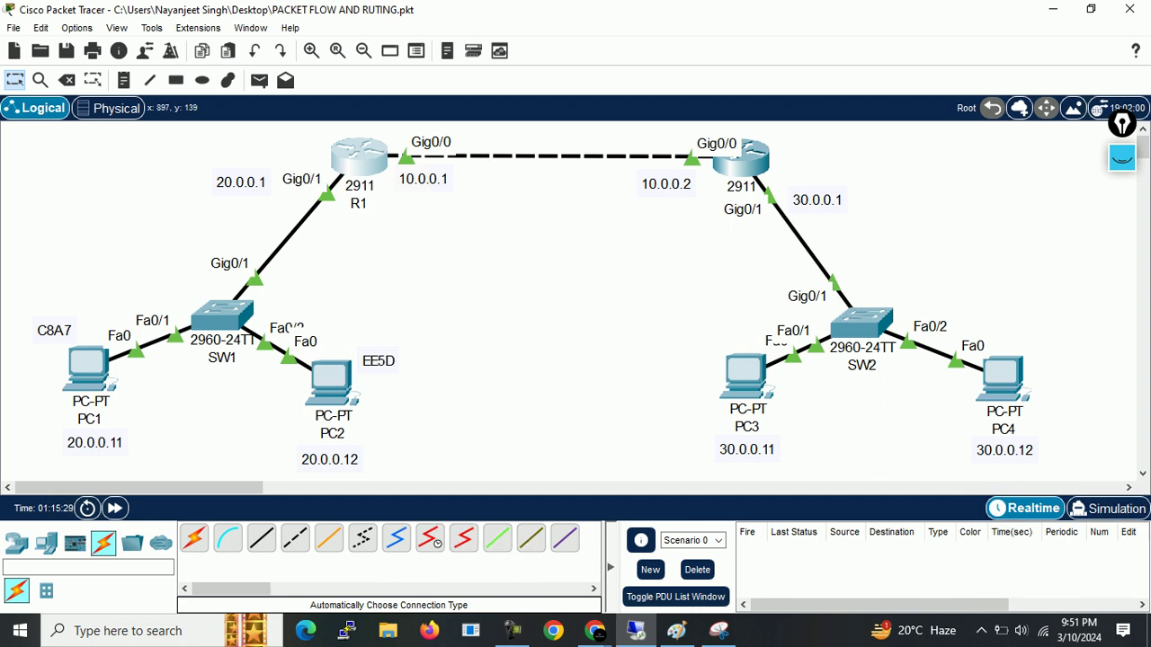
pyautogui.click(1121, 158)
pyautogui.moveTo(528, 241)
pyautogui.mouseDown()
pyautogui.moveTo(529, 264)
pyautogui.moveTo(540, 239)
pyautogui.mouseUp()
pyautogui.moveTo(530, 253); pyautogui.dragTo(541, 261)
pyautogui.moveTo(555, 249); pyautogui.dragTo(548, 259)
pyautogui.moveTo(546, 253); pyautogui.dragTo(573, 256)
pyautogui.moveTo(580, 235)
pyautogui.mouseDown()
pyautogui.moveTo(582, 257)
pyautogui.moveTo(598, 241)
pyautogui.mouseUp()
pyautogui.moveTo(611, 232)
pyautogui.mouseDown()
pyautogui.moveTo(626, 228)
pyautogui.moveTo(628, 247)
pyautogui.mouseUp()
pyautogui.moveTo(631, 250); pyautogui.dragTo(655, 227)
pyautogui.moveTo(654, 235); pyautogui.dragTo(684, 242)
pyautogui.moveTo(687, 245); pyautogui.dragTo(704, 219)
pyautogui.moveTo(698, 230); pyautogui.dragTo(734, 232)
# Step: Draw ink strokes crossing through and radiating out from R1
pyautogui.moveTo(322, 114); pyautogui.dragTo(399, 227)
pyautogui.moveTo(275, 162); pyautogui.dragTo(342, 154)
pyautogui.moveTo(355, 158); pyautogui.dragTo(438, 102)
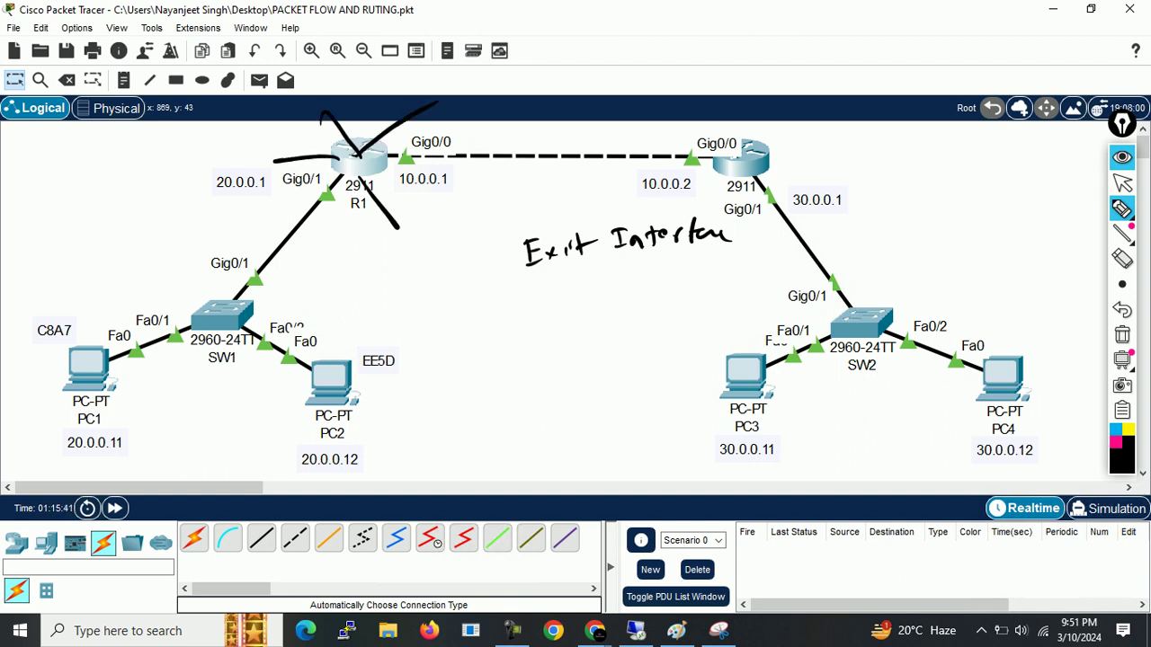
# Step: Add ink arrowheads to the strokes radiating from R1 and draw an arrow out along its Gig0/0 link
pyautogui.moveTo(349, 204); pyautogui.dragTo(351, 233)
pyautogui.moveTo(359, 132); pyautogui.dragTo(387, 117)
pyautogui.moveTo(335, 146); pyautogui.dragTo(310, 115)
pyautogui.moveTo(282, 169); pyautogui.dragTo(474, 163)
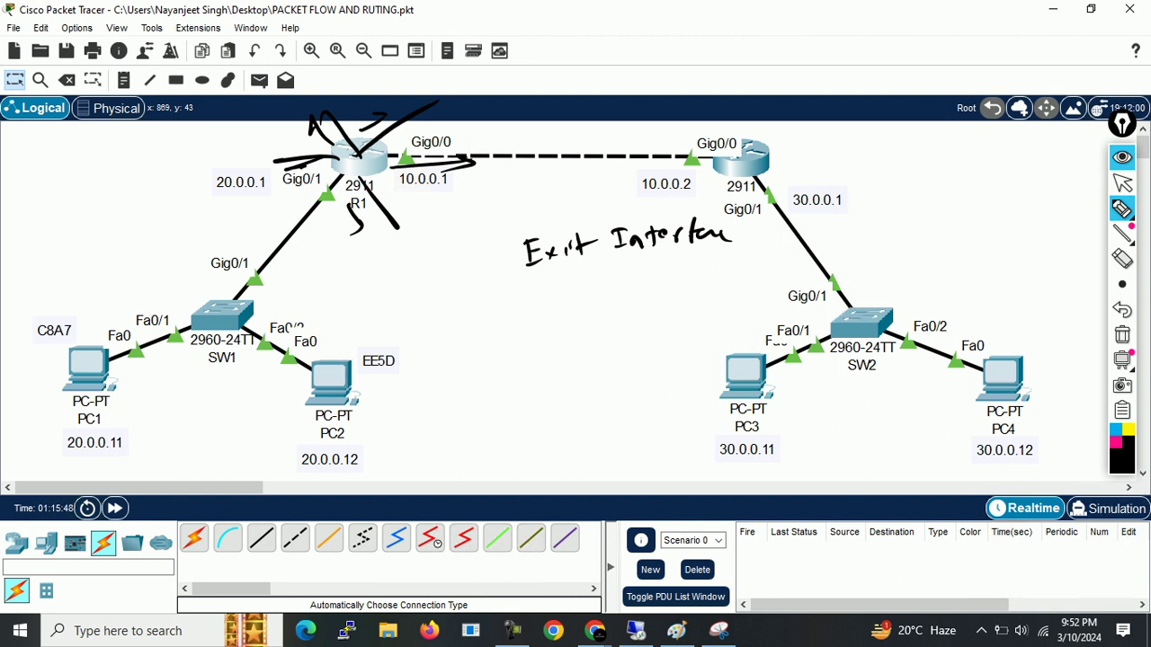
# Step: Clear the ink and handwrite the destination network "30.0.0.0" in the middle of the topology, underlining it twice
pyautogui.click(1122, 334)
pyautogui.moveTo(483, 284)
pyautogui.mouseDown()
pyautogui.moveTo(493, 284)
pyautogui.moveTo(487, 301)
pyautogui.mouseUp()
pyautogui.moveTo(508, 290)
pyautogui.mouseDown()
pyautogui.moveTo(519, 293)
pyautogui.moveTo(510, 289)
pyautogui.mouseUp()
pyautogui.click(530, 288)
pyautogui.moveTo(545, 280); pyautogui.dragTo(595, 278)
pyautogui.moveTo(480, 318); pyautogui.dragTo(591, 303)
pyautogui.moveTo(479, 321); pyautogui.dragTo(603, 303)
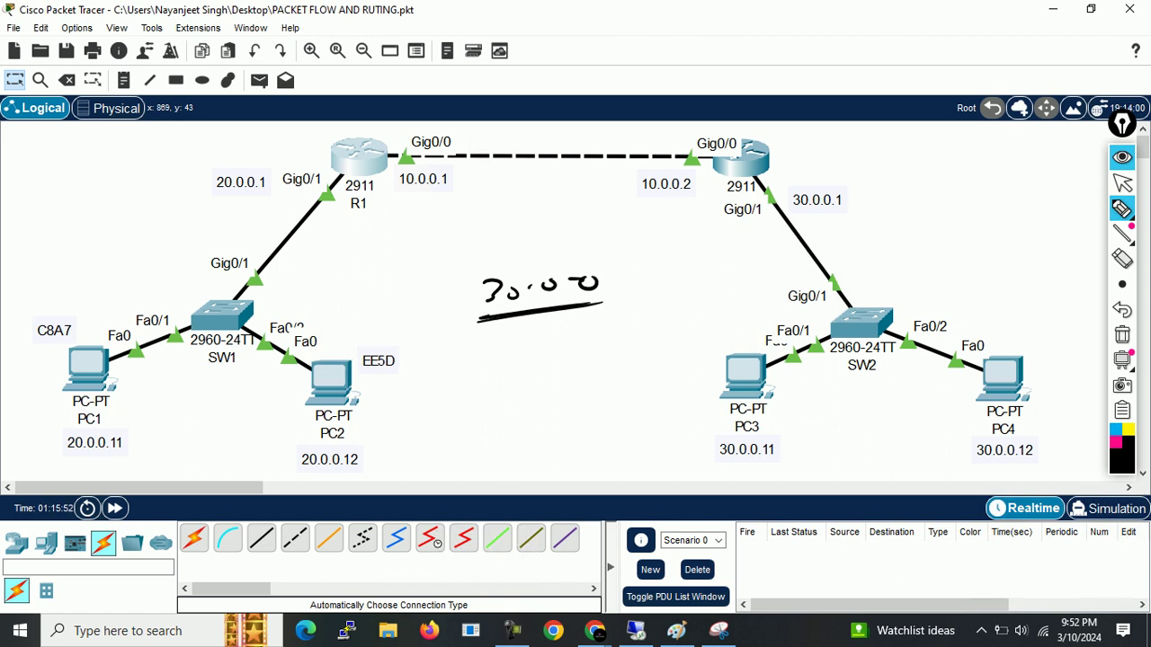
# Step: Handwrite a boxed "10.0.0.2" below R1 and draw an arrow to it from the handwritten 30.0.0.0
pyautogui.moveTo(410, 243)
pyautogui.mouseDown()
pyautogui.moveTo(406, 254)
pyautogui.moveTo(473, 238)
pyautogui.mouseUp()
pyautogui.moveTo(479, 228); pyautogui.dragTo(500, 234)
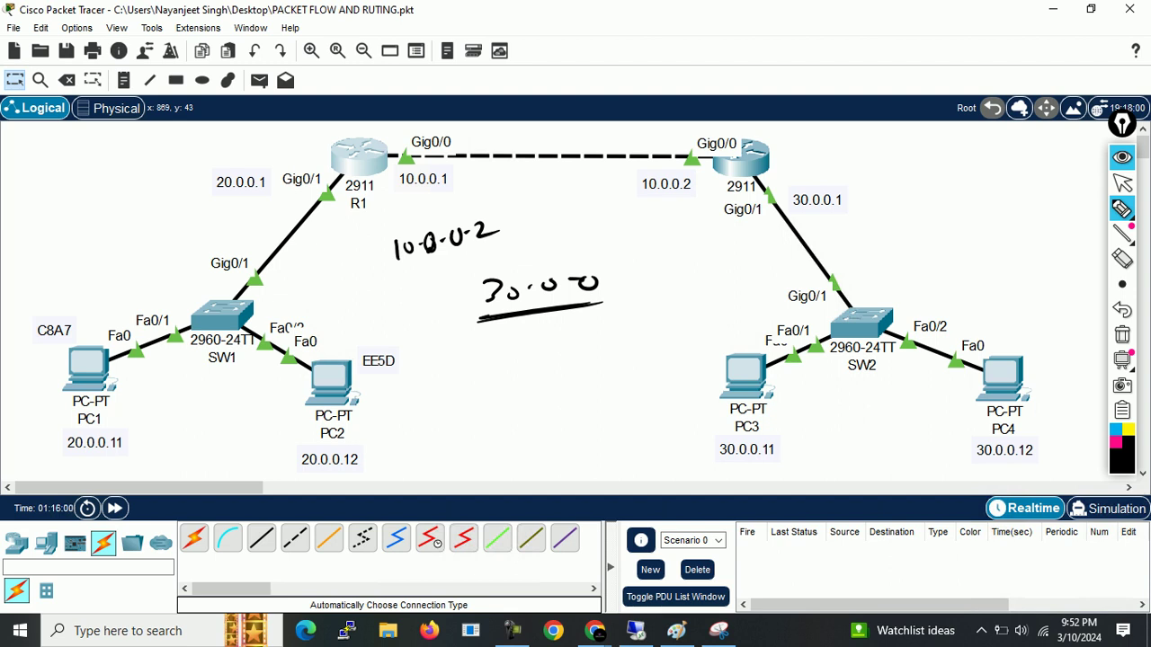
pyautogui.moveTo(371, 238)
pyautogui.mouseDown()
pyautogui.moveTo(462, 212)
pyautogui.moveTo(536, 242)
pyautogui.moveTo(382, 240)
pyautogui.mouseUp()
pyautogui.moveTo(485, 295)
pyautogui.mouseDown()
pyautogui.moveTo(455, 307)
pyautogui.moveTo(360, 263)
pyautogui.moveTo(364, 255)
pyautogui.mouseUp()
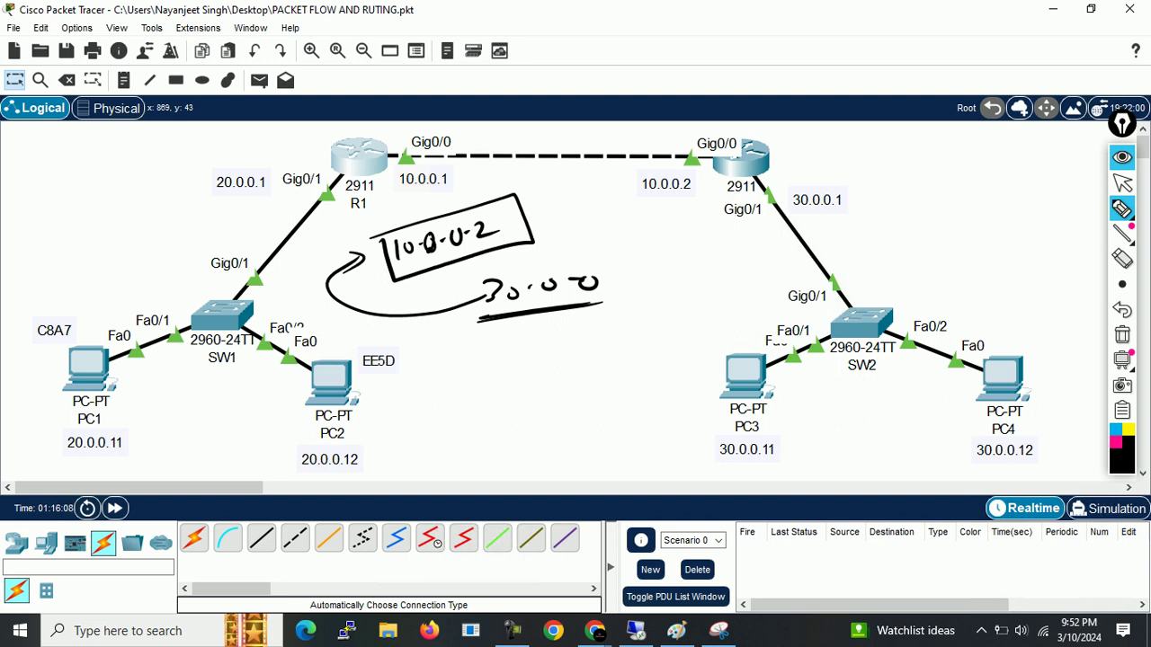
# Step: Start handwriting "Exit Interface" in ink beside R1's 20.0.0.1 label
pyautogui.moveTo(108, 169); pyautogui.dragTo(117, 192)
pyautogui.moveTo(104, 170)
pyautogui.mouseDown()
pyautogui.moveTo(120, 164)
pyautogui.moveTo(125, 176)
pyautogui.mouseUp()
pyautogui.moveTo(117, 188); pyautogui.dragTo(132, 182)
pyautogui.moveTo(134, 166)
pyautogui.mouseDown()
pyautogui.moveTo(138, 180)
pyautogui.moveTo(147, 170)
pyautogui.mouseUp()
pyautogui.moveTo(150, 154)
pyautogui.mouseDown()
pyautogui.moveTo(156, 173)
pyautogui.moveTo(169, 160)
pyautogui.mouseUp()
pyautogui.moveTo(131, 214); pyautogui.dragTo(135, 230)
pyautogui.moveTo(123, 211); pyautogui.dragTo(165, 214)
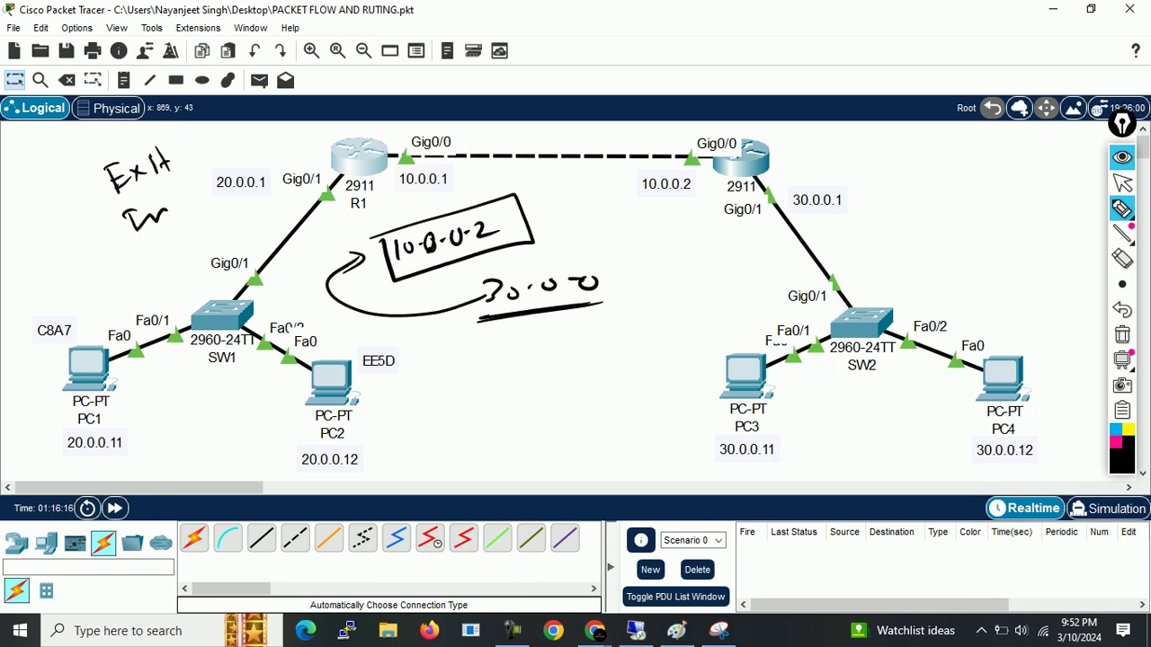
# Step: Open R1's CLI at the routing table output, widen the window, and bring back a cleared ink layer
pyautogui.click(1122, 157)
pyautogui.click(359, 158)
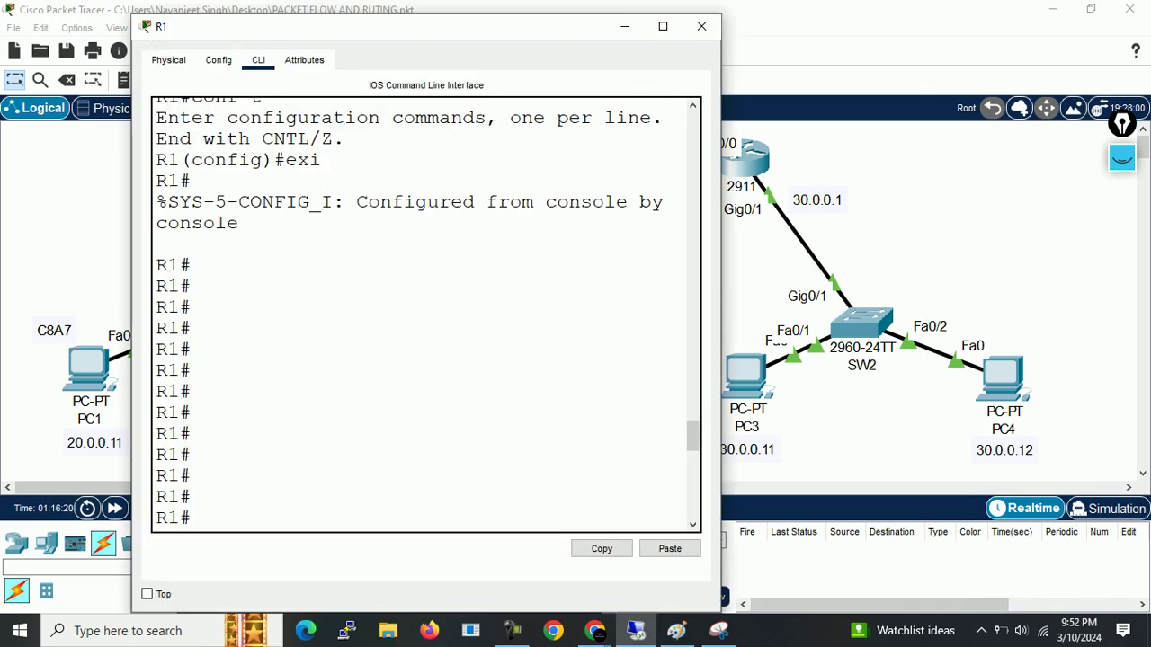
pyautogui.scroll(-10, 427, 315)
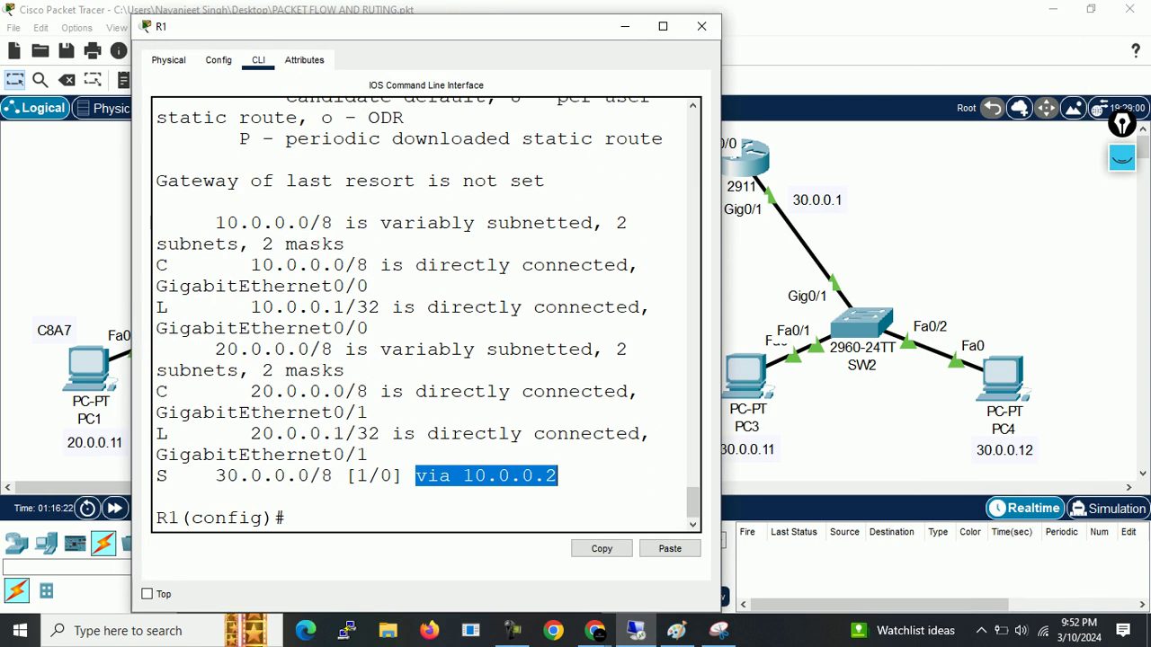
pyautogui.moveTo(721, 504); pyautogui.dragTo(1074, 504)
pyautogui.click(1122, 157)
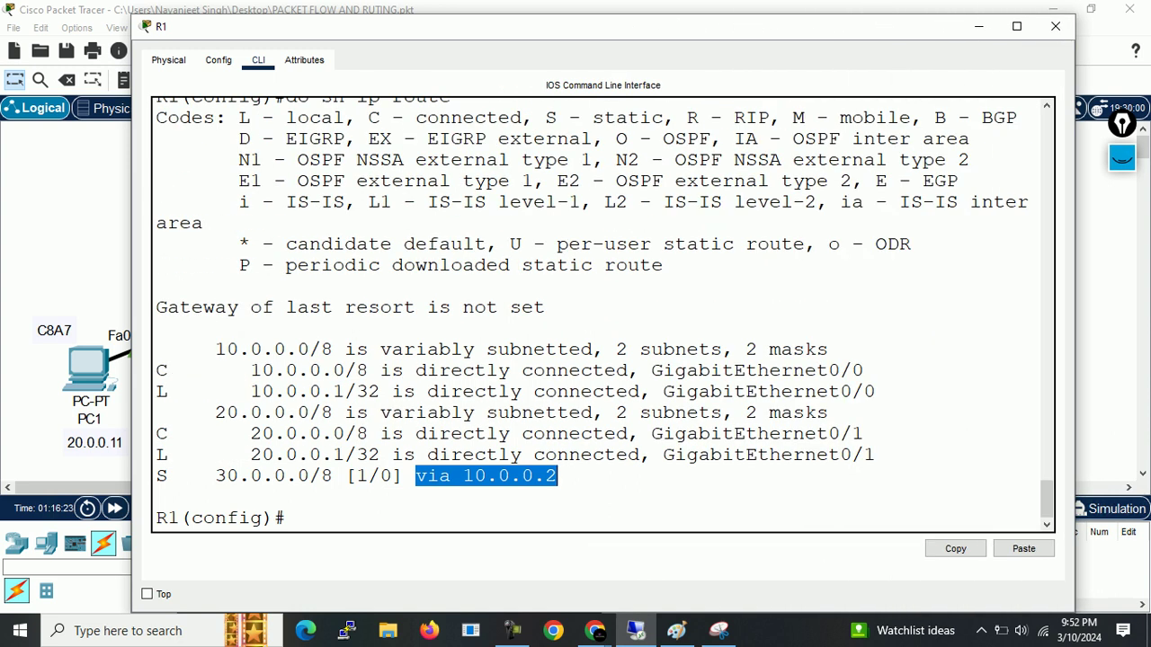
pyautogui.click(1123, 334)
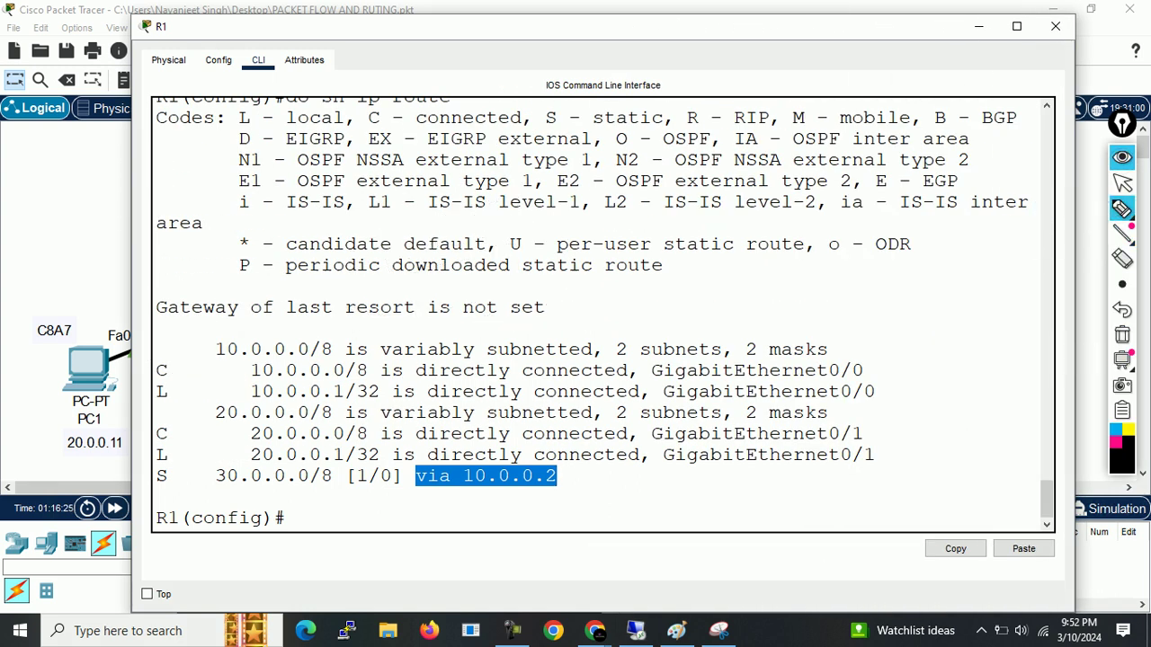
# Step: Circle next hop 10.0.0.2, draw an arc up from it, and box the connected 10.0.0.0/8 network and its GigabitEthernet0/0 interface
pyautogui.moveTo(558, 485)
pyautogui.mouseDown()
pyautogui.moveTo(737, 480)
pyautogui.moveTo(595, 301)
pyautogui.mouseUp()
pyautogui.moveTo(460, 495)
pyautogui.mouseDown()
pyautogui.moveTo(532, 492)
pyautogui.moveTo(561, 464)
pyautogui.moveTo(481, 457)
pyautogui.moveTo(455, 475)
pyautogui.moveTo(486, 500)
pyautogui.moveTo(511, 498)
pyautogui.mouseUp()
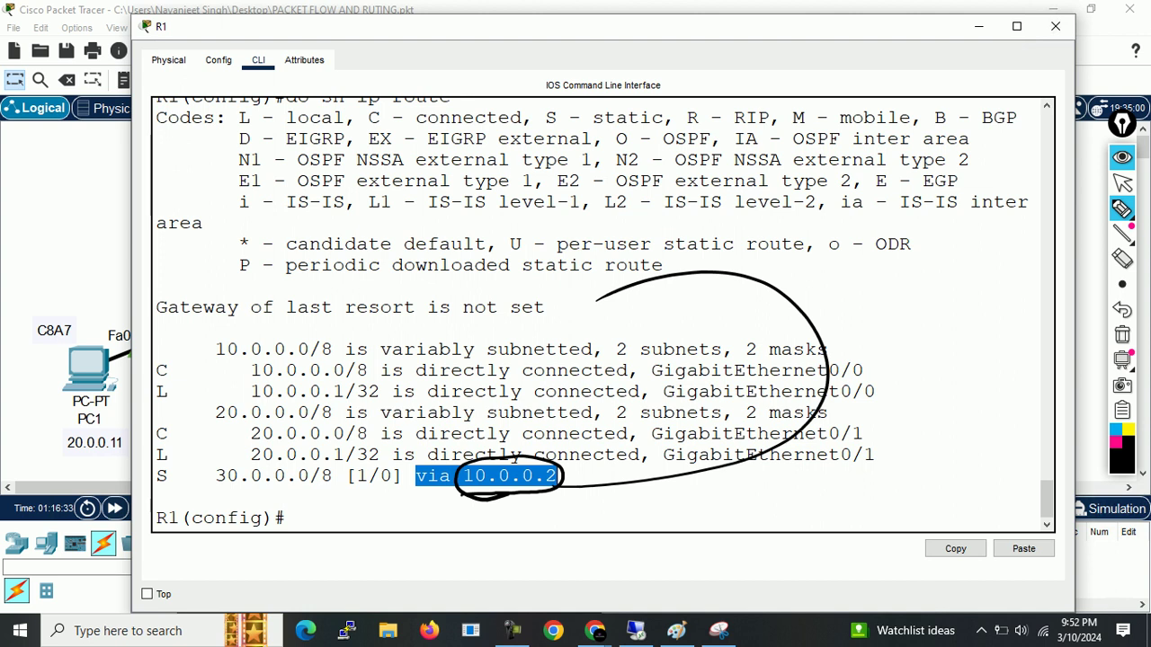
pyautogui.moveTo(243, 364)
pyautogui.mouseDown()
pyautogui.moveTo(404, 358)
pyautogui.moveTo(350, 384)
pyautogui.moveTo(248, 387)
pyautogui.moveTo(241, 365)
pyautogui.mouseUp()
pyautogui.moveTo(515, 515); pyautogui.dragTo(513, 497)
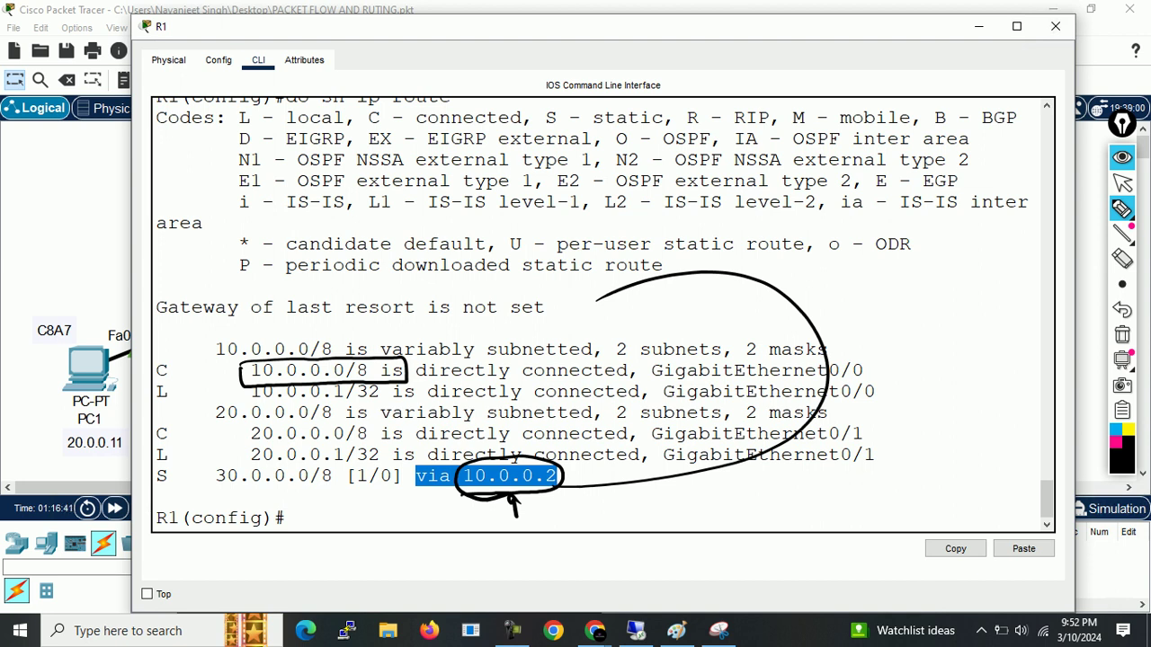
pyautogui.moveTo(239, 389); pyautogui.dragTo(397, 371)
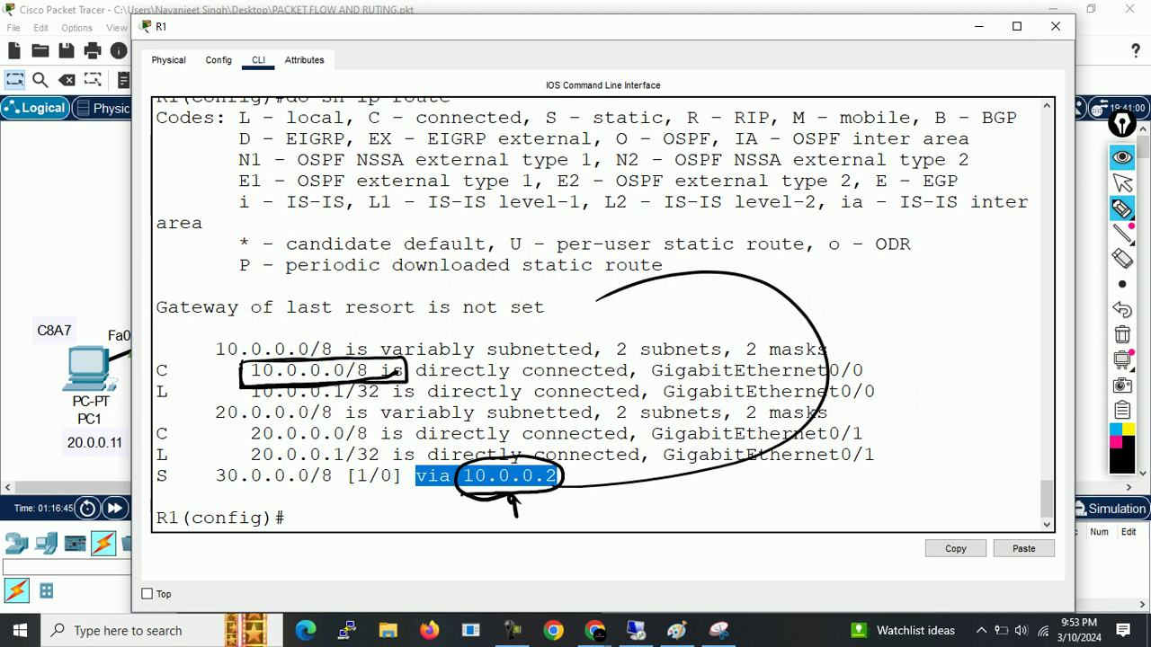
pyautogui.moveTo(649, 363)
pyautogui.mouseDown()
pyautogui.moveTo(689, 383)
pyautogui.moveTo(877, 373)
pyautogui.moveTo(825, 356)
pyautogui.mouseUp()
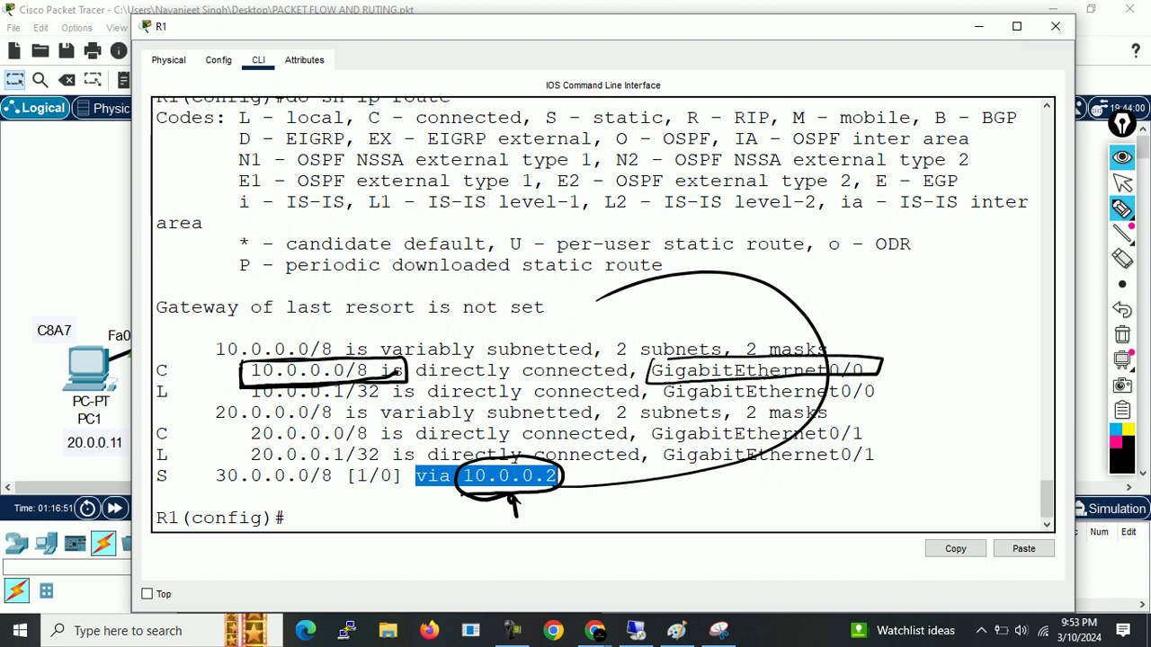
pyautogui.moveTo(881, 372); pyautogui.dragTo(895, 372)
# Step: Clear the ink and handwrite a circled "twice" over the routing table
pyautogui.click(1122, 333)
pyautogui.moveTo(584, 286)
pyautogui.mouseDown()
pyautogui.moveTo(587, 300)
pyautogui.moveTo(604, 303)
pyautogui.mouseUp()
pyautogui.moveTo(610, 292)
pyautogui.mouseDown()
pyautogui.moveTo(675, 331)
pyautogui.moveTo(685, 318)
pyautogui.mouseUp()
pyautogui.moveTo(1122, 360)
pyautogui.click(1122, 333)
pyautogui.moveTo(689, 314); pyautogui.dragTo(710, 314)
pyautogui.moveTo(718, 314)
pyautogui.mouseDown()
pyautogui.moveTo(763, 306)
pyautogui.moveTo(657, 279)
pyautogui.mouseUp()
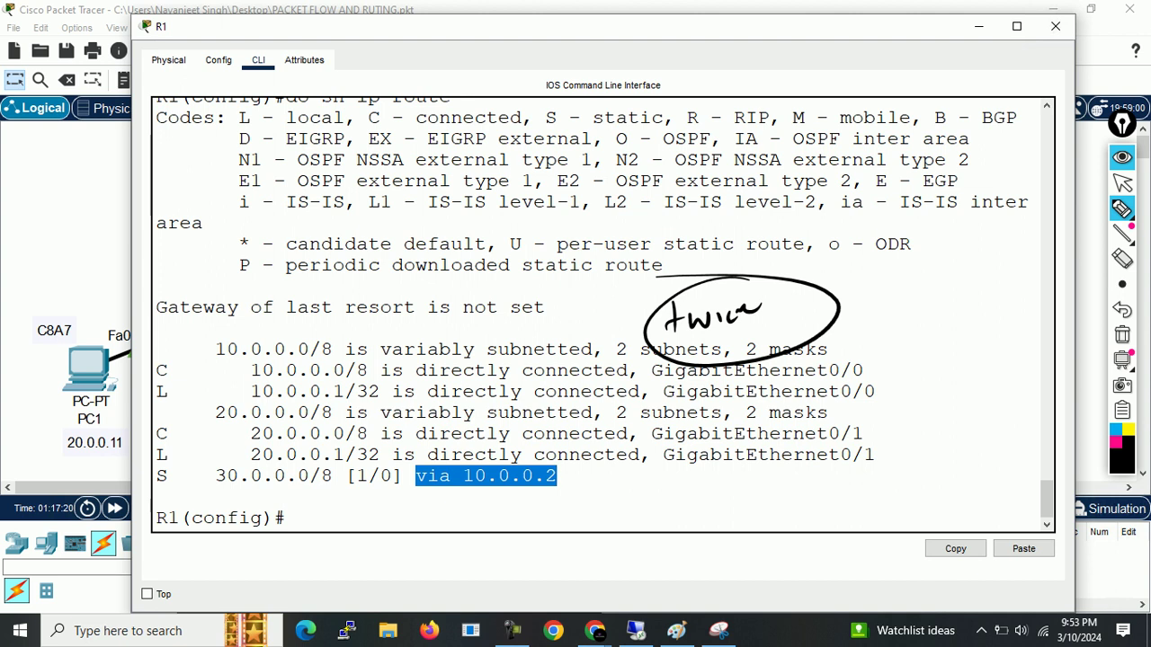
# Step: Clear the ink, mark 30.0.0.0 and via 10.0.0.2, arrow back to the connected 10.0.0.0/8 entry, and circle GigabitEthernet0/0
pyautogui.click(1122, 335)
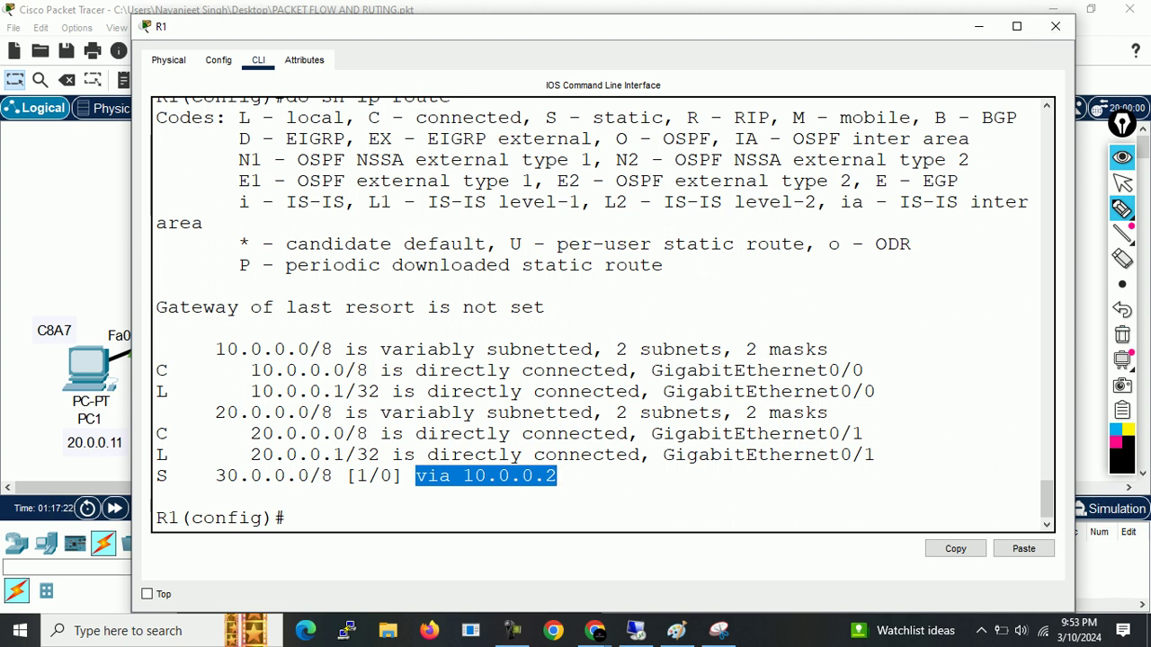
pyautogui.moveTo(217, 493); pyautogui.dragTo(299, 492)
pyautogui.moveTo(450, 463)
pyautogui.mouseDown()
pyautogui.moveTo(477, 513)
pyautogui.moveTo(310, 500)
pyautogui.mouseUp()
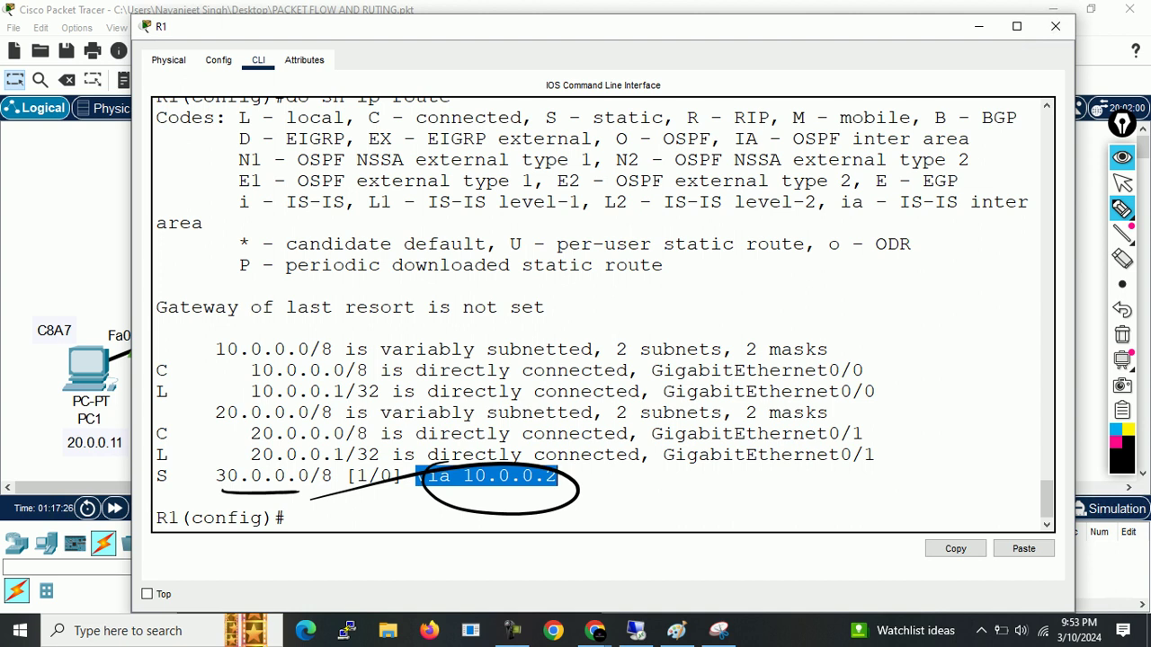
pyautogui.moveTo(532, 520); pyautogui.dragTo(543, 500)
pyautogui.moveTo(551, 496)
pyautogui.mouseDown()
pyautogui.moveTo(842, 481)
pyautogui.moveTo(693, 261)
pyautogui.moveTo(544, 343)
pyautogui.mouseUp()
pyautogui.moveTo(459, 491); pyautogui.dragTo(544, 494)
pyautogui.moveTo(248, 359)
pyautogui.mouseDown()
pyautogui.moveTo(345, 360)
pyautogui.moveTo(304, 394)
pyautogui.moveTo(377, 356)
pyautogui.mouseUp()
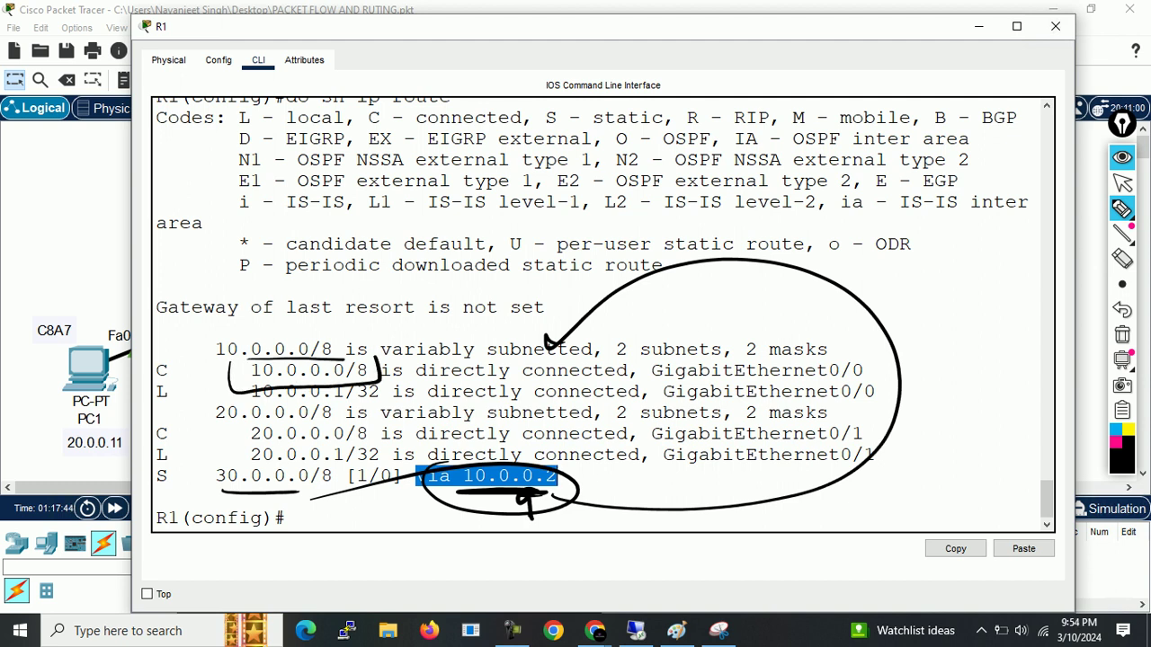
pyautogui.moveTo(711, 360)
pyautogui.mouseDown()
pyautogui.moveTo(649, 376)
pyautogui.moveTo(810, 385)
pyautogui.moveTo(770, 352)
pyautogui.mouseUp()
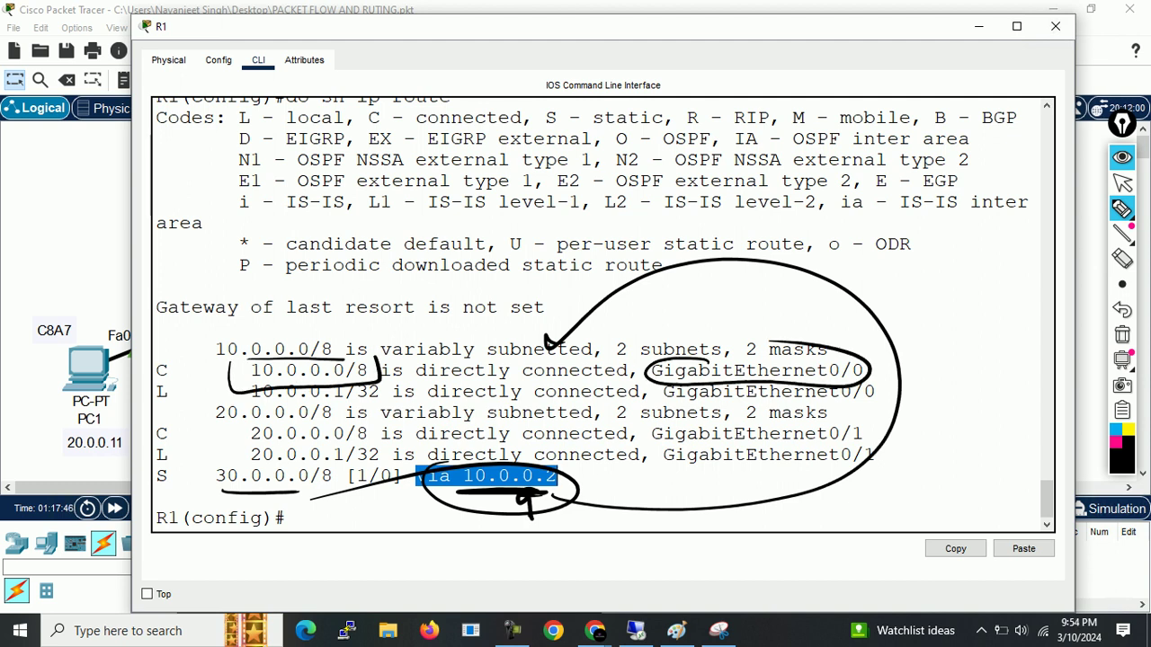
# Step: Close R1's window, draw an ink arrow from R1 to the second router, circle and label it "R2", and write "Dest" below
pyautogui.click(1123, 334)
pyautogui.click(1123, 159)
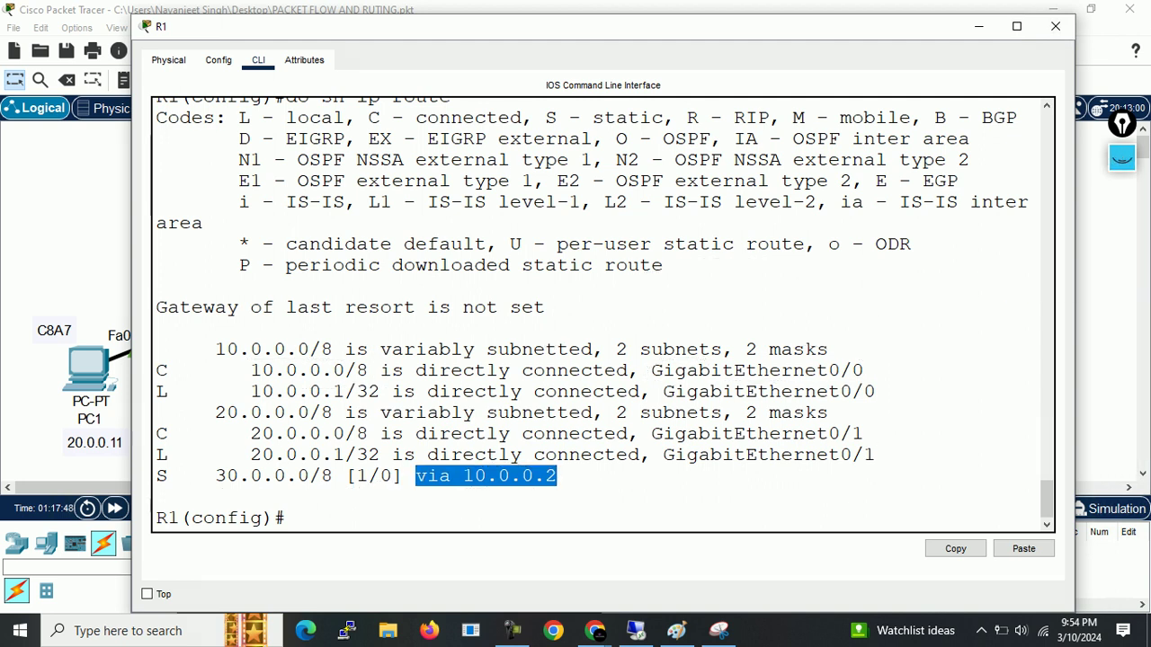
pyautogui.click(1055, 26)
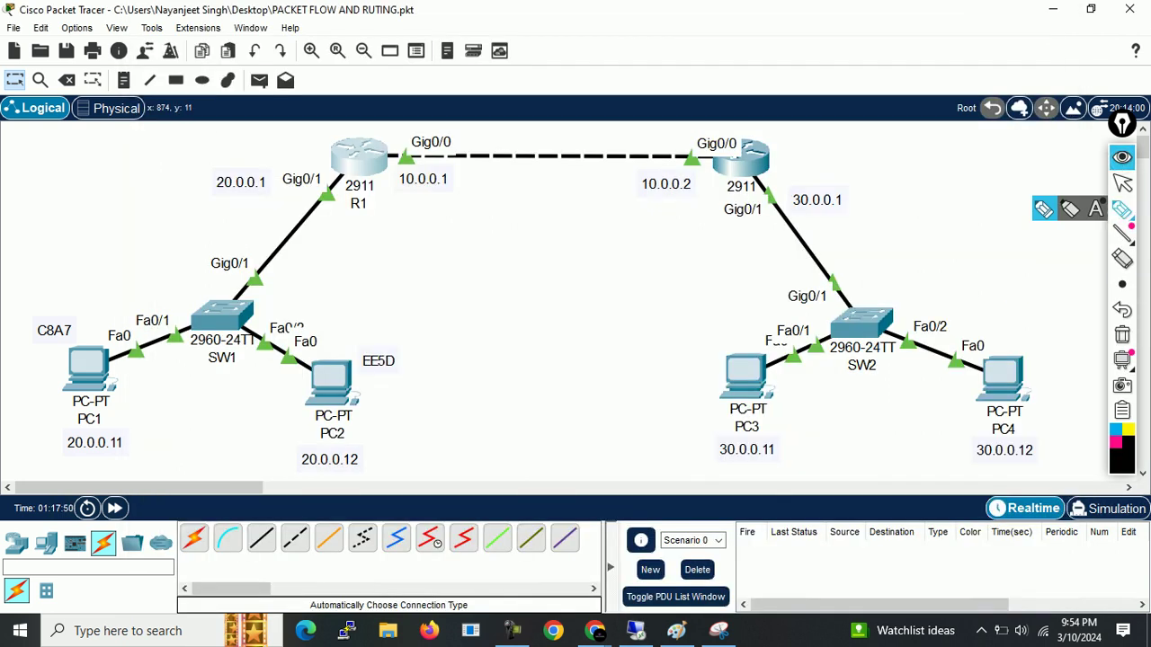
pyautogui.moveTo(383, 160)
pyautogui.mouseDown()
pyautogui.moveTo(477, 132)
pyautogui.moveTo(698, 143)
pyautogui.moveTo(643, 185)
pyautogui.mouseUp()
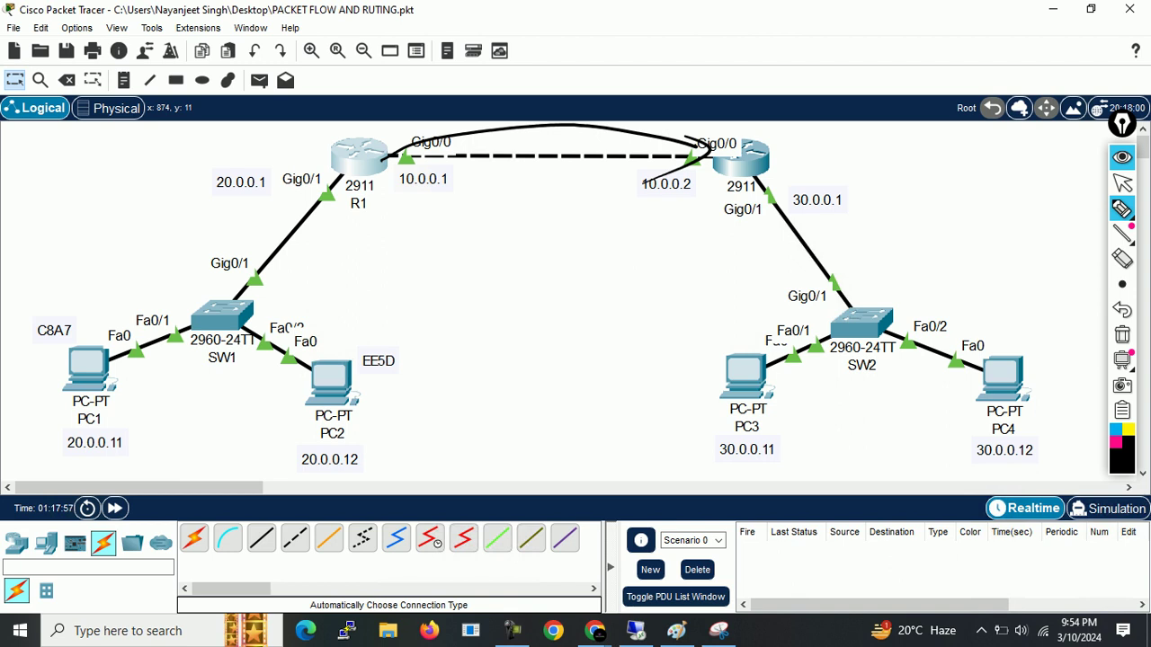
pyautogui.moveTo(761, 142)
pyautogui.mouseDown()
pyautogui.moveTo(727, 142)
pyautogui.moveTo(732, 207)
pyautogui.moveTo(806, 171)
pyautogui.mouseUp()
pyautogui.moveTo(816, 162); pyautogui.dragTo(830, 169)
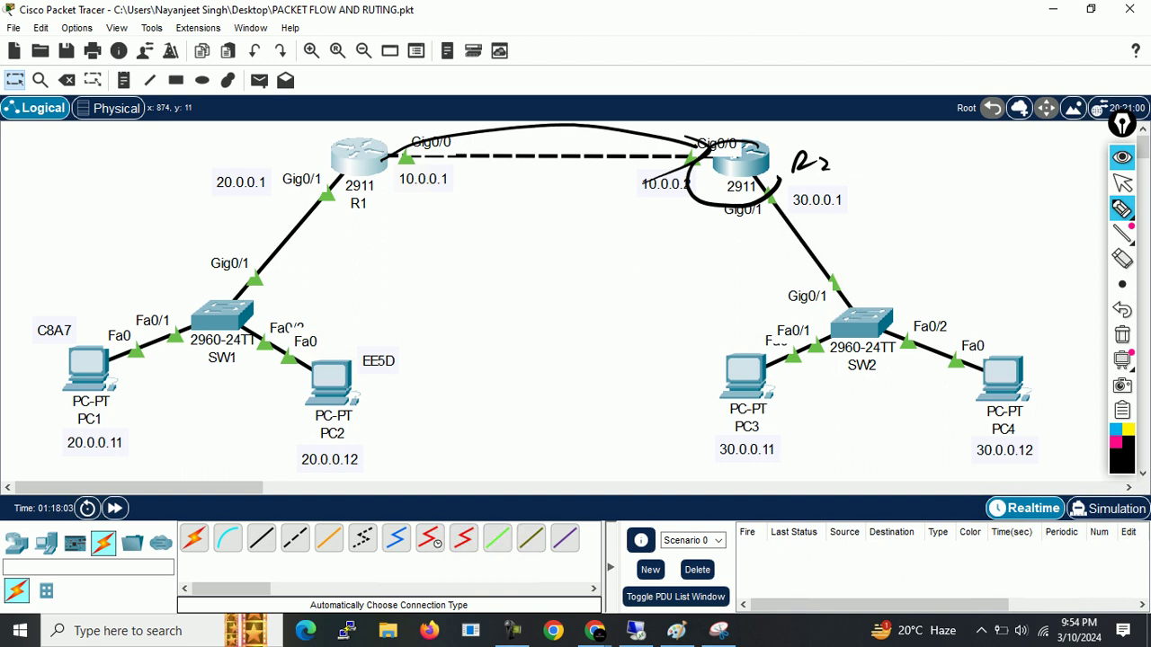
pyautogui.moveTo(473, 325)
pyautogui.mouseDown()
pyautogui.moveTo(486, 347)
pyautogui.moveTo(531, 340)
pyautogui.mouseUp()
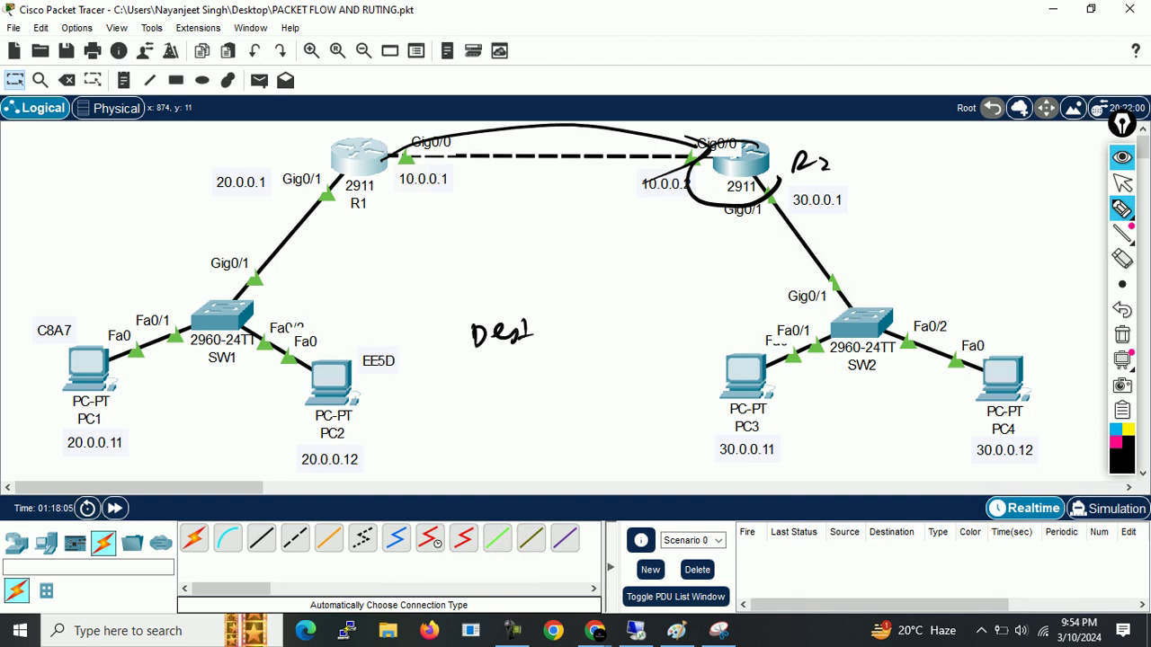
# Step: Hide the ink, open R2's CLI, enter privileged mode, and display its routing table with "sh ip route"
pyautogui.click(1122, 157)
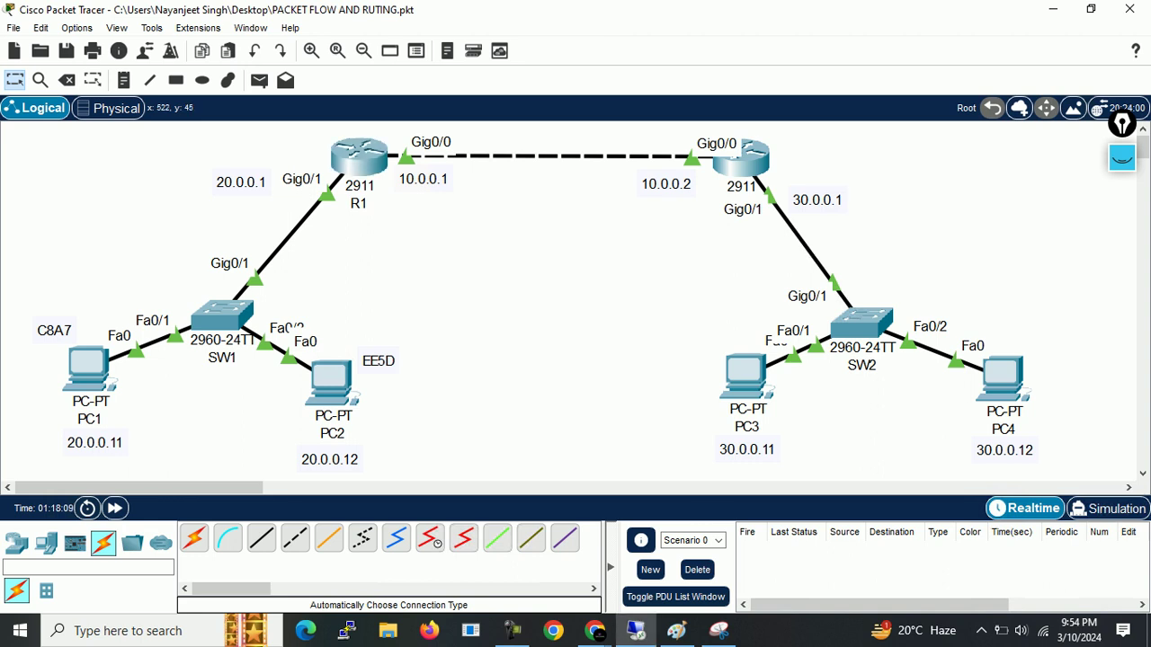
pyautogui.click(741, 158)
pyautogui.press('Return')
pyautogui.press('Return')
pyautogui.press('Return')
pyautogui.press('Return')
pyautogui.press('Return')
pyautogui.press('Return')
pyautogui.press('Return')
pyautogui.press('Return')
pyautogui.press('Return')
pyautogui.press('Return')
pyautogui.press('Return')
pyautogui.press('Return')
pyautogui.press('Return')
pyautogui.press('Return')
pyautogui.press('Return')
pyautogui.press('Return')
pyautogui.press('Return')
pyautogui.press('Return')
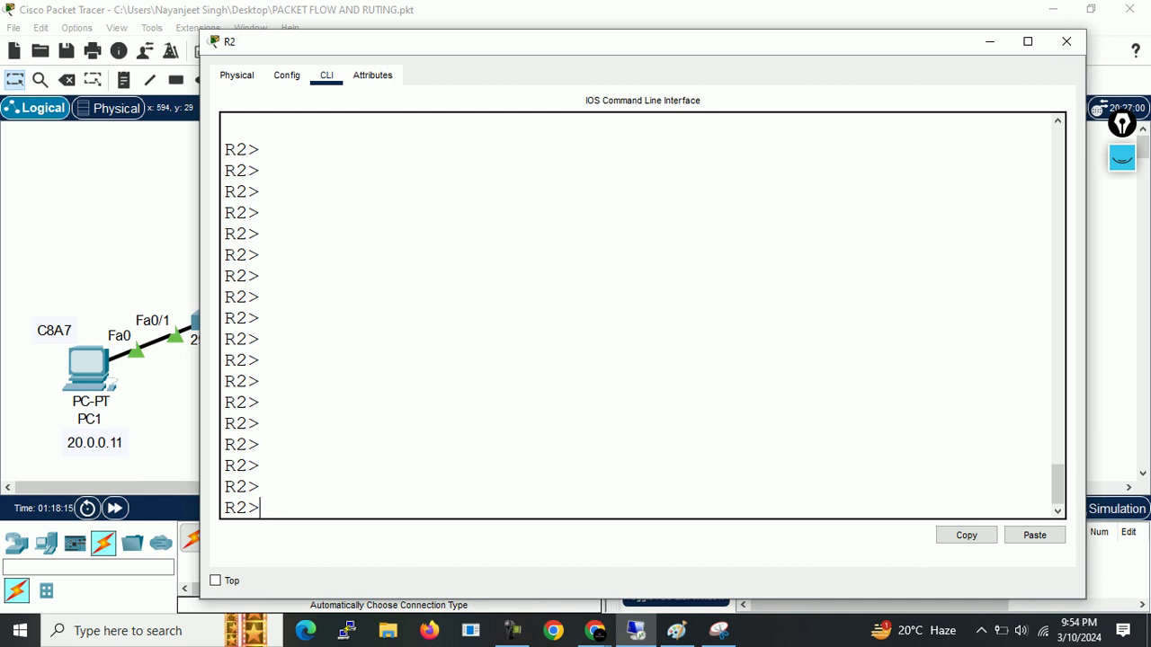
pyautogui.write('en')
pyautogui.press('Return')
pyautogui.write('sh ip route')
pyautogui.press('Return')
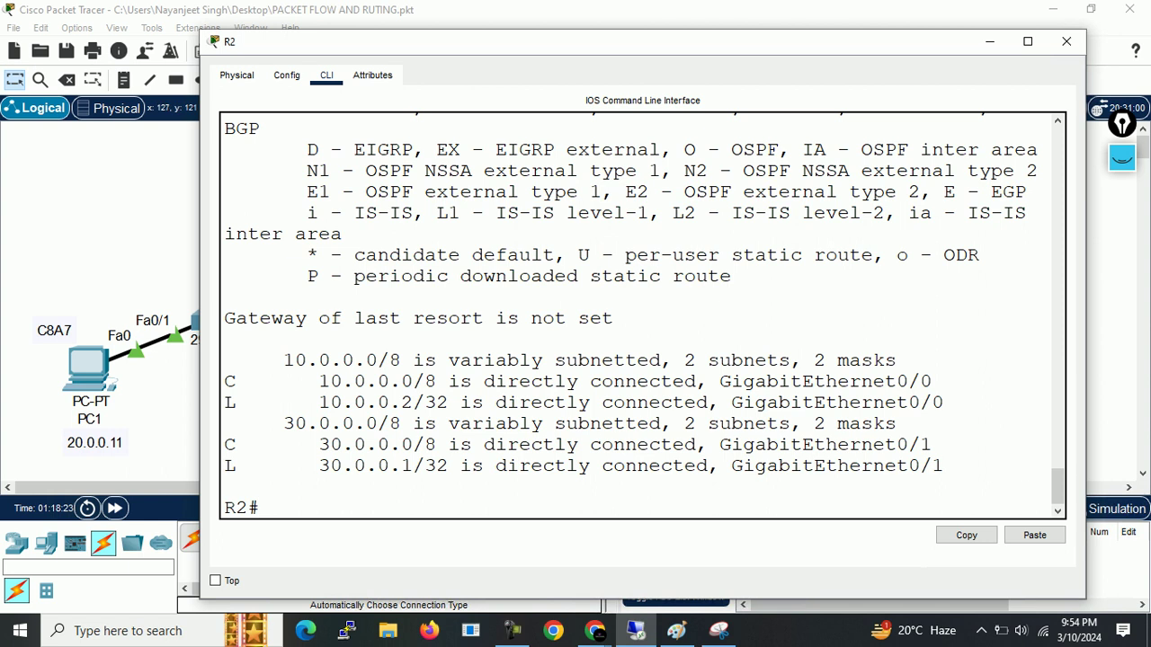
# Step: Highlight R2's connected 30.0.0.0 network, local 30.0.0.1 address and exit interface in the routing table, and minimize the window
pyautogui.moveTo(308, 444); pyautogui.dragTo(414, 485)
pyautogui.click(413, 485)
pyautogui.moveTo(309, 444); pyautogui.dragTo(413, 444)
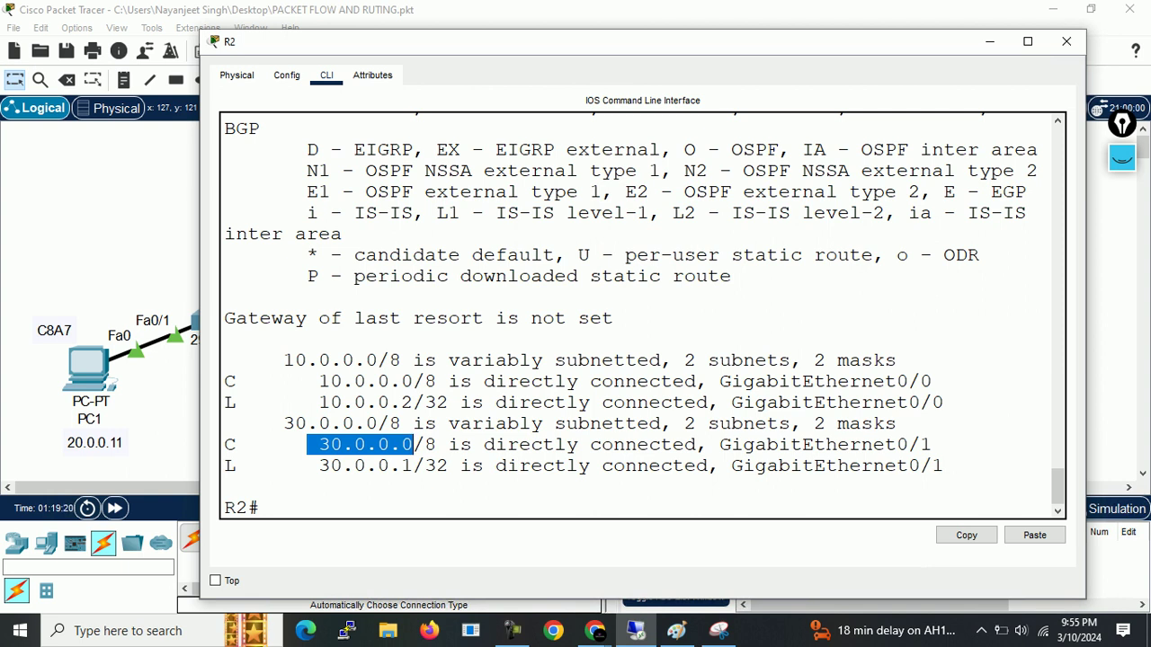
pyautogui.moveTo(425, 466); pyautogui.dragTo(437, 466)
pyautogui.moveTo(319, 465); pyautogui.dragTo(425, 466)
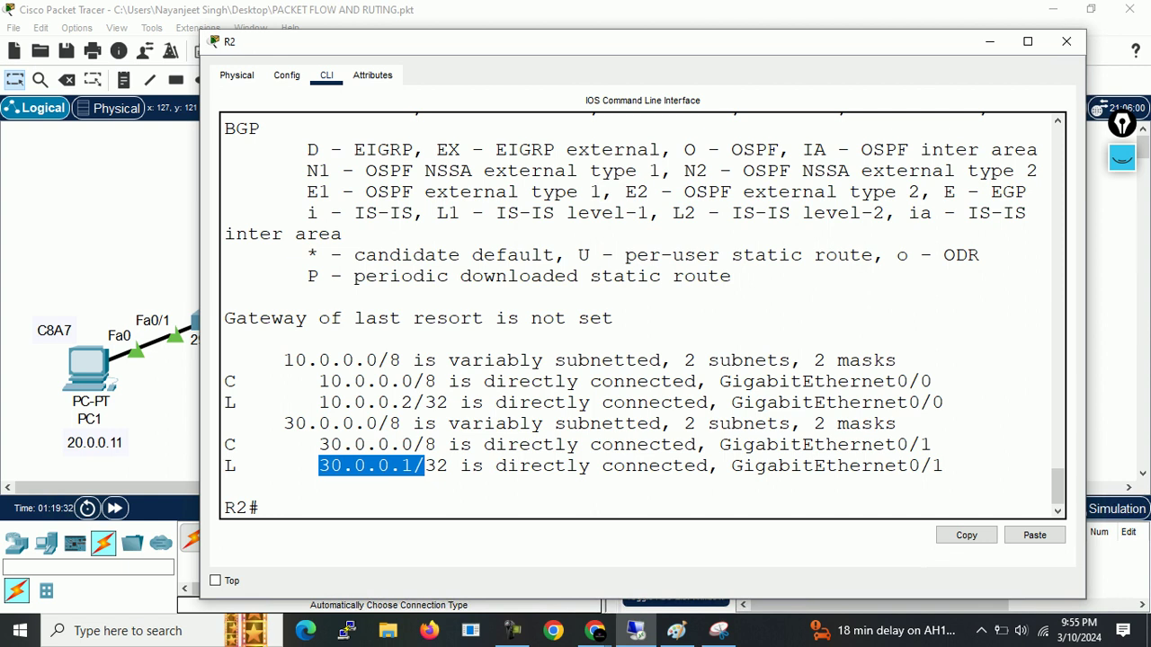
pyautogui.moveTo(707, 465); pyautogui.dragTo(935, 444)
pyautogui.click(989, 41)
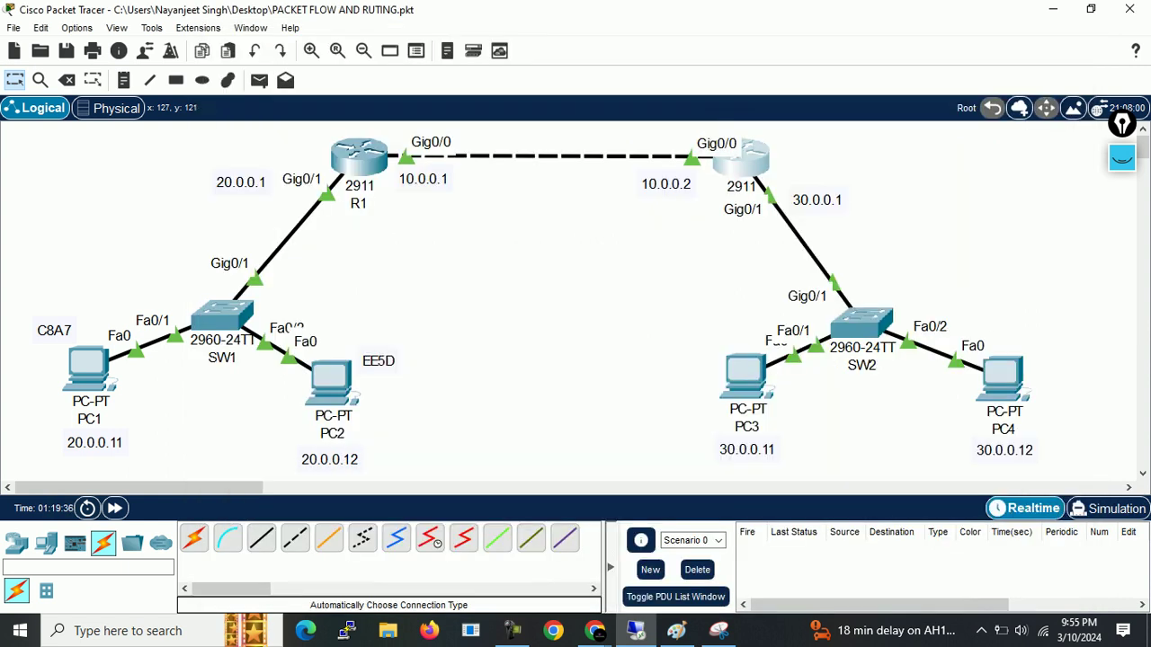
# Step: Draw an ink arrow from R2 through SW2 to PC3 and circle PC3
pyautogui.click(1122, 158)
pyautogui.click(1123, 333)
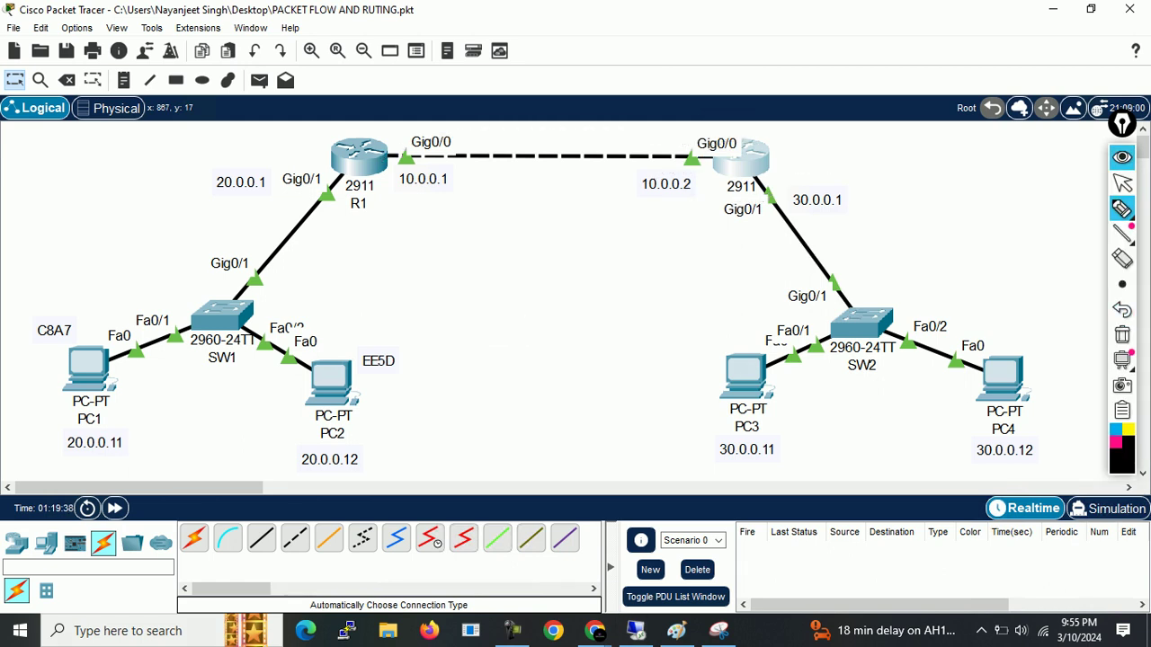
pyautogui.moveTo(740, 162)
pyautogui.mouseDown()
pyautogui.moveTo(800, 215)
pyautogui.moveTo(831, 313)
pyautogui.moveTo(799, 378)
pyautogui.moveTo(774, 371)
pyautogui.moveTo(770, 401)
pyautogui.moveTo(780, 404)
pyautogui.mouseUp()
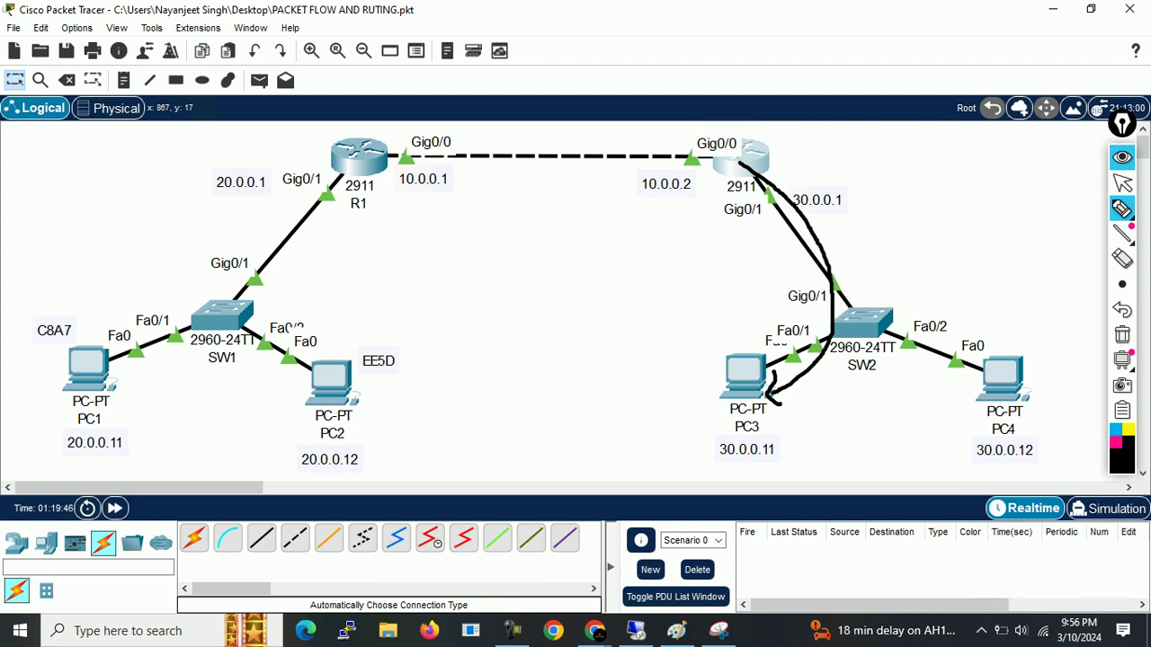
pyautogui.moveTo(761, 334); pyautogui.dragTo(695, 338)
# Step: Handwrite a circled "Echo Request" in the middle of the topology and draw an arrow from it to PC3
pyautogui.moveTo(439, 264)
pyautogui.mouseDown()
pyautogui.moveTo(428, 304)
pyautogui.moveTo(444, 285)
pyautogui.mouseUp()
pyautogui.moveTo(428, 300); pyautogui.dragTo(455, 296)
pyautogui.moveTo(482, 264); pyautogui.dragTo(505, 289)
pyautogui.moveTo(530, 270)
pyautogui.mouseDown()
pyautogui.moveTo(540, 297)
pyautogui.moveTo(569, 273)
pyautogui.moveTo(598, 270)
pyautogui.moveTo(625, 286)
pyautogui.mouseUp()
pyautogui.moveTo(615, 276); pyautogui.dragTo(641, 271)
pyautogui.moveTo(640, 221)
pyautogui.mouseDown()
pyautogui.moveTo(626, 222)
pyautogui.moveTo(680, 276)
pyautogui.moveTo(517, 246)
pyautogui.mouseUp()
pyautogui.moveTo(534, 326)
pyautogui.mouseDown()
pyautogui.moveTo(629, 406)
pyautogui.moveTo(692, 402)
pyautogui.mouseUp()
pyautogui.moveTo(654, 393); pyautogui.dragTo(650, 413)
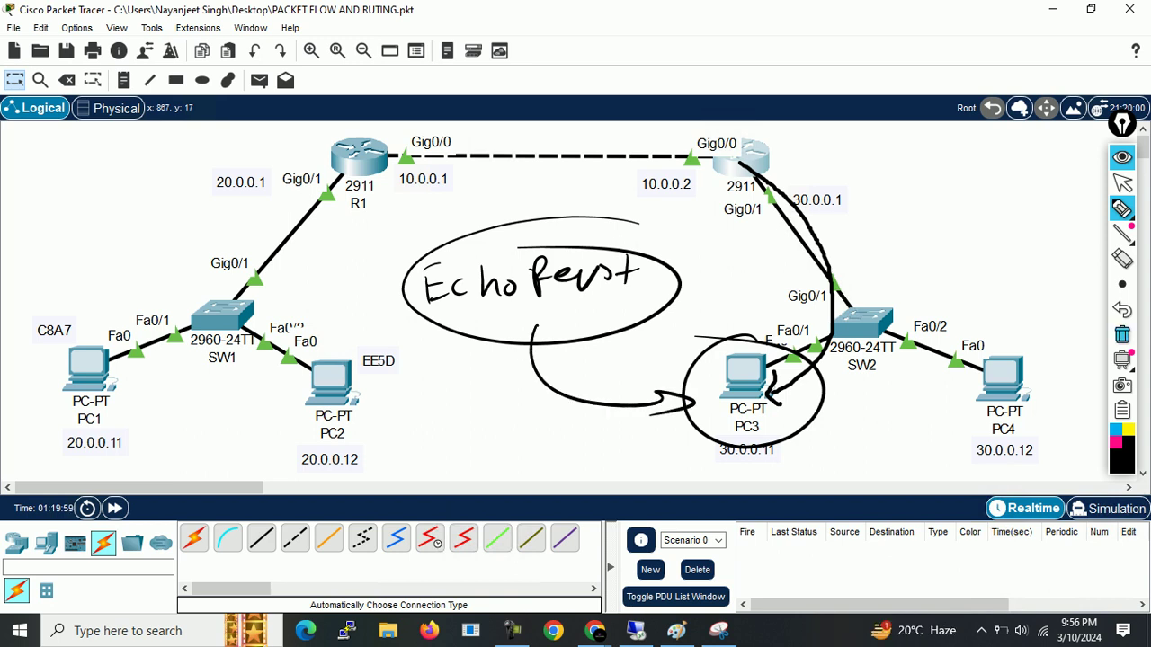
# Step: Clear the ink, handwrite "Echo Reply" beside PC3, and circle PC3
pyautogui.click(1122, 335)
pyautogui.moveTo(580, 376); pyautogui.dragTo(578, 401)
pyautogui.moveTo(577, 377)
pyautogui.mouseDown()
pyautogui.moveTo(595, 375)
pyautogui.moveTo(594, 385)
pyautogui.mouseUp()
pyautogui.moveTo(608, 380); pyautogui.dragTo(609, 389)
pyautogui.moveTo(618, 374)
pyautogui.mouseDown()
pyautogui.moveTo(629, 387)
pyautogui.moveTo(652, 372)
pyautogui.mouseUp()
pyautogui.moveTo(606, 412); pyautogui.dragTo(605, 431)
pyautogui.moveTo(604, 412); pyautogui.dragTo(645, 426)
pyautogui.moveTo(663, 405)
pyautogui.mouseDown()
pyautogui.moveTo(658, 428)
pyautogui.moveTo(670, 416)
pyautogui.mouseUp()
pyautogui.moveTo(680, 404); pyautogui.dragTo(687, 446)
pyautogui.moveTo(602, 423); pyautogui.dragTo(599, 459)
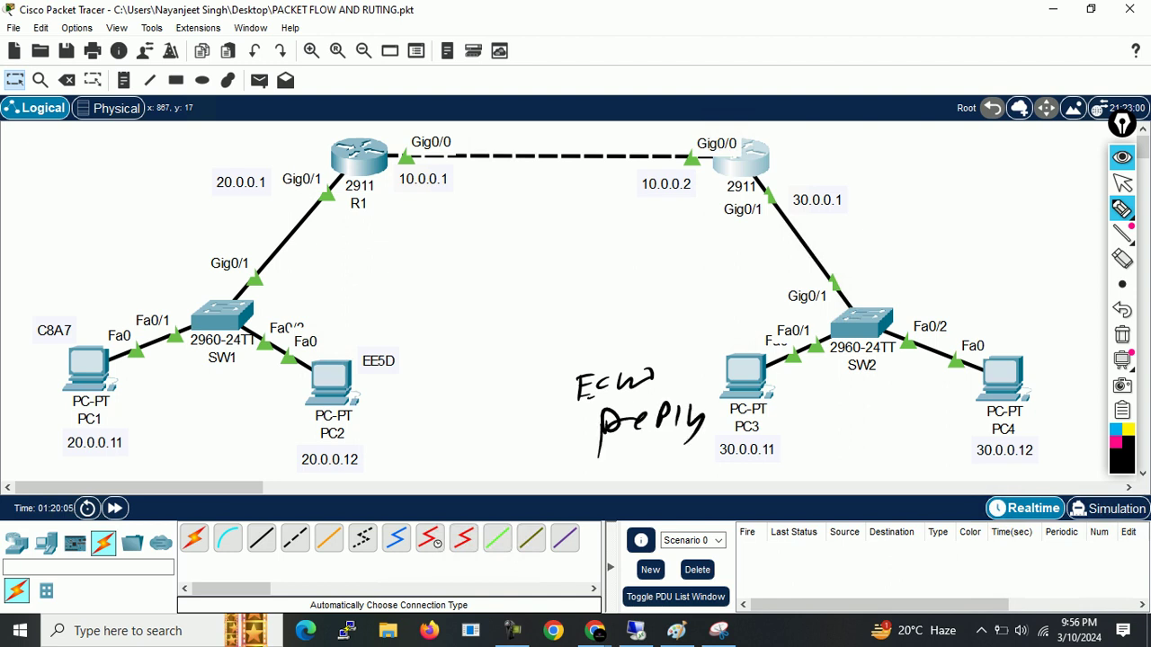
pyautogui.moveTo(762, 345)
pyautogui.mouseDown()
pyautogui.moveTo(676, 399)
pyautogui.moveTo(800, 360)
pyautogui.mouseUp()
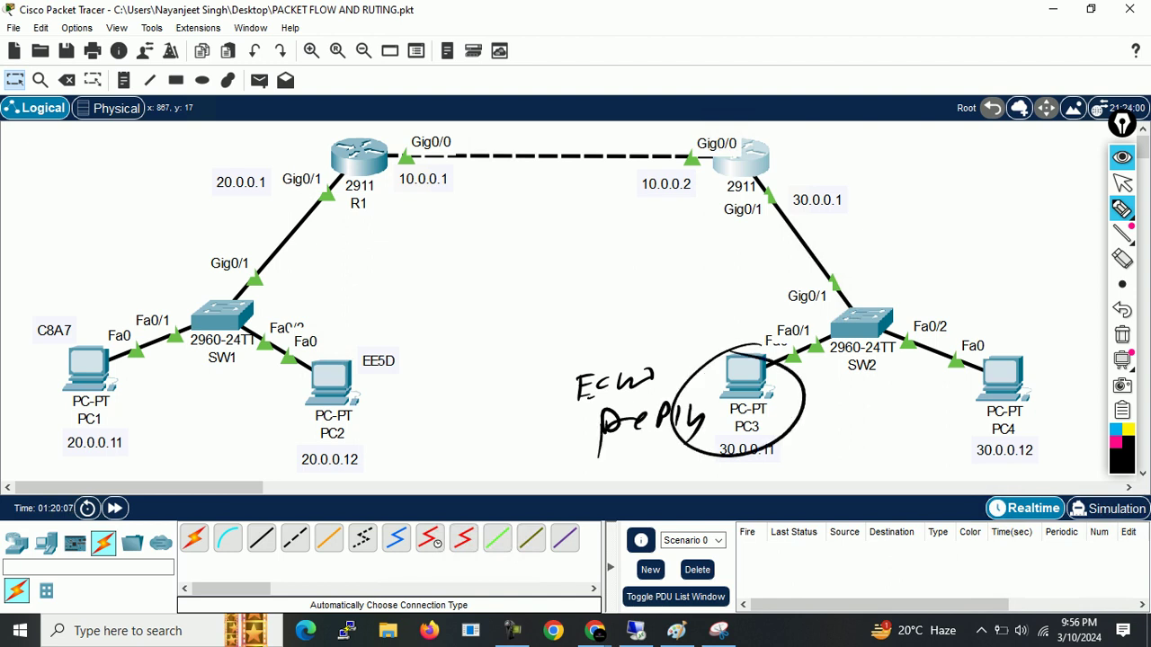
# Step: Clear the ink, handwrite the reply's source address "S- 30.0.0.11" above PC3, and underline it
pyautogui.click(1122, 334)
pyautogui.moveTo(583, 325)
pyautogui.mouseDown()
pyautogui.moveTo(595, 344)
pyautogui.moveTo(627, 338)
pyautogui.mouseUp()
pyautogui.moveTo(644, 323); pyautogui.dragTo(655, 323)
pyautogui.click(663, 328)
pyautogui.moveTo(670, 322); pyautogui.dragTo(678, 321)
pyautogui.moveTo(691, 319); pyautogui.dragTo(740, 331)
pyautogui.moveTo(517, 369); pyautogui.dragTo(760, 345)
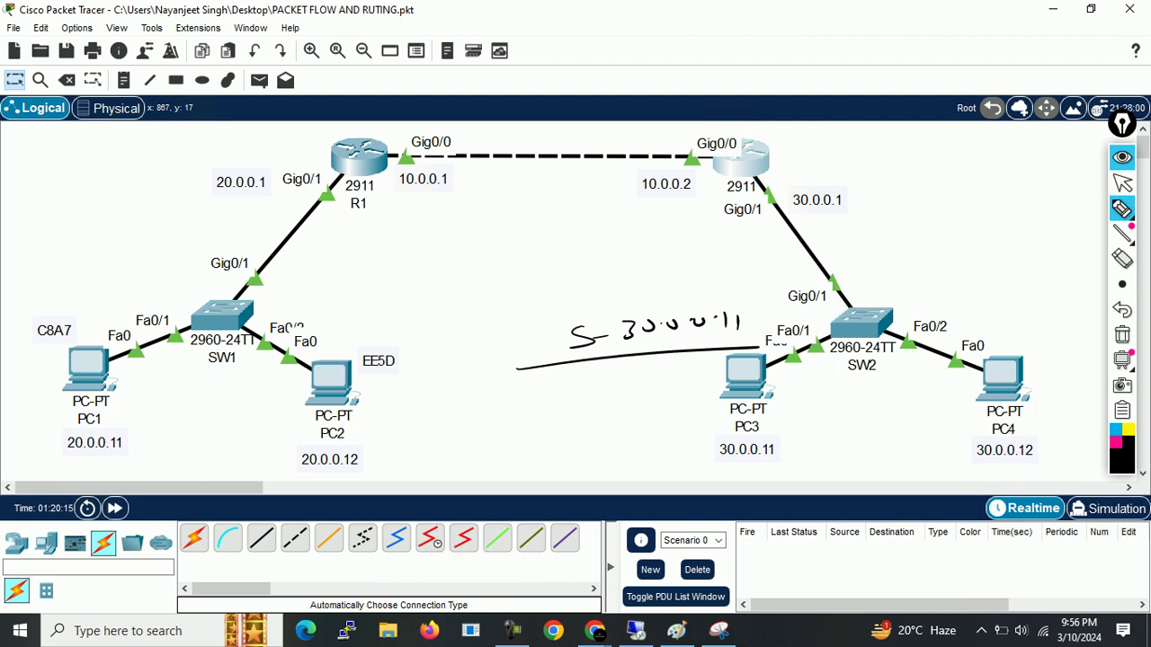
# Step: Handwrite the reply's destination address "D- 20.0.0.11" under the source address, bracket it, and add a small arrow beside it
pyautogui.moveTo(562, 375); pyautogui.dragTo(563, 392)
pyautogui.moveTo(562, 375)
pyautogui.mouseDown()
pyautogui.moveTo(563, 392)
pyautogui.moveTo(629, 384)
pyautogui.mouseUp()
pyautogui.moveTo(636, 368)
pyautogui.mouseDown()
pyautogui.moveTo(714, 364)
pyautogui.moveTo(731, 381)
pyautogui.mouseUp()
pyautogui.click(656, 372)
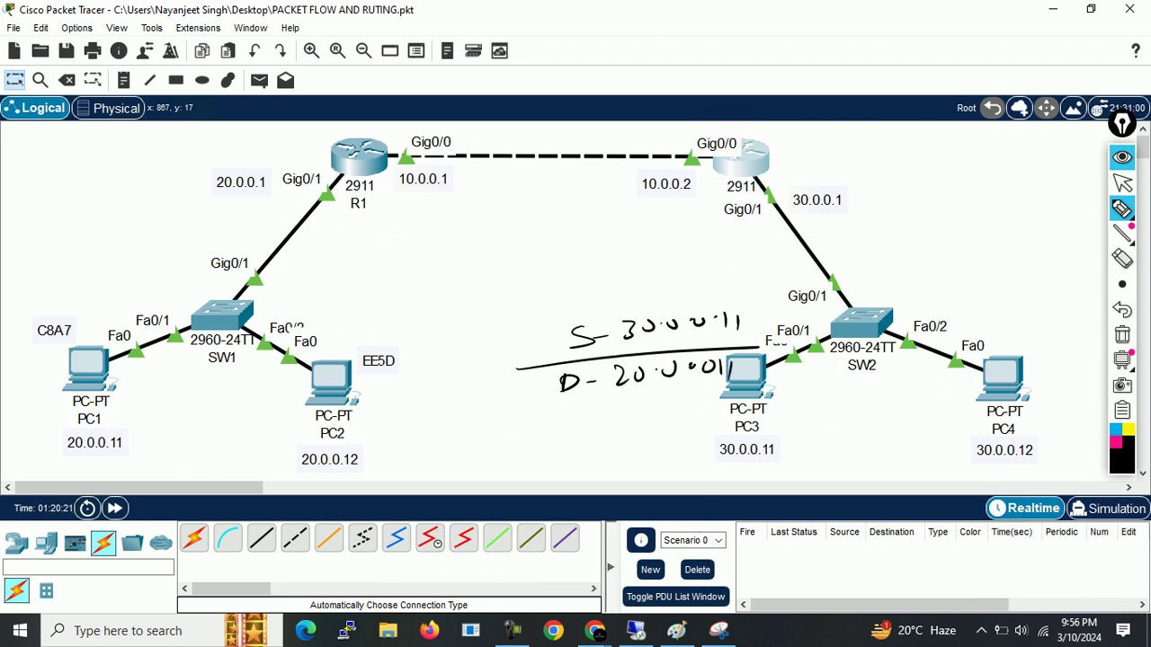
pyautogui.moveTo(540, 371)
pyautogui.mouseDown()
pyautogui.moveTo(575, 402)
pyautogui.moveTo(504, 402)
pyautogui.mouseUp()
pyautogui.moveTo(512, 394); pyautogui.dragTo(501, 402)
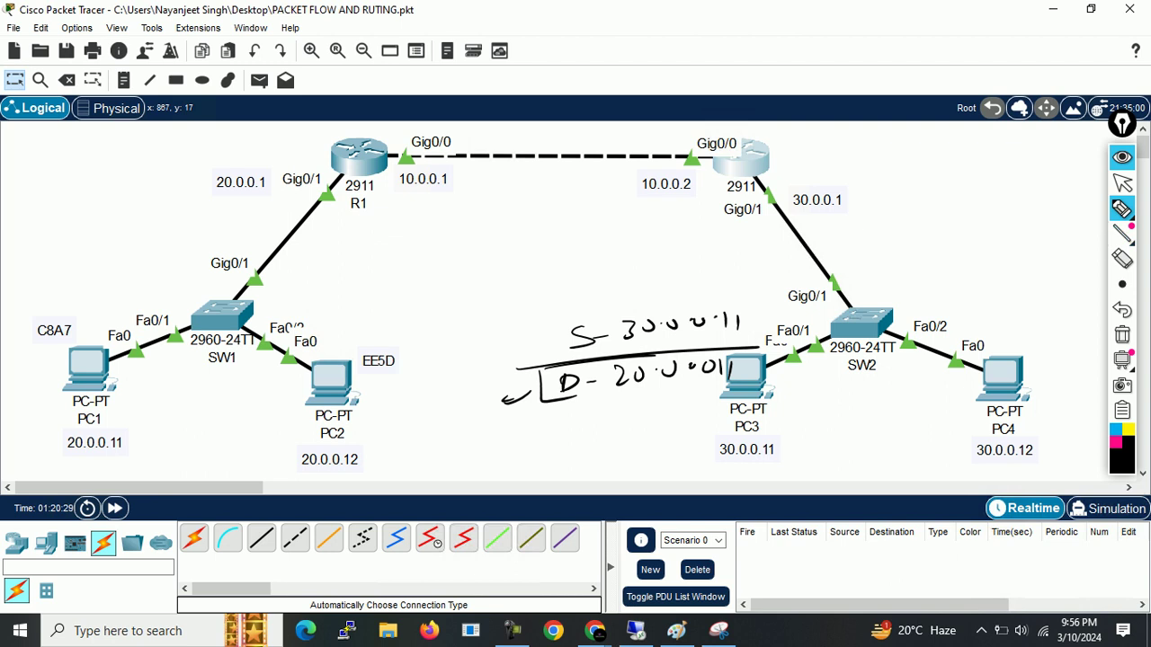
# Step: Switch PC3 to DHCP and back to static, with IPv4 address 30.0.0.11, subnet mask 255.0.0.0 and default gateway 30.0.0.1
pyautogui.click(1122, 158)
pyautogui.click(744, 378)
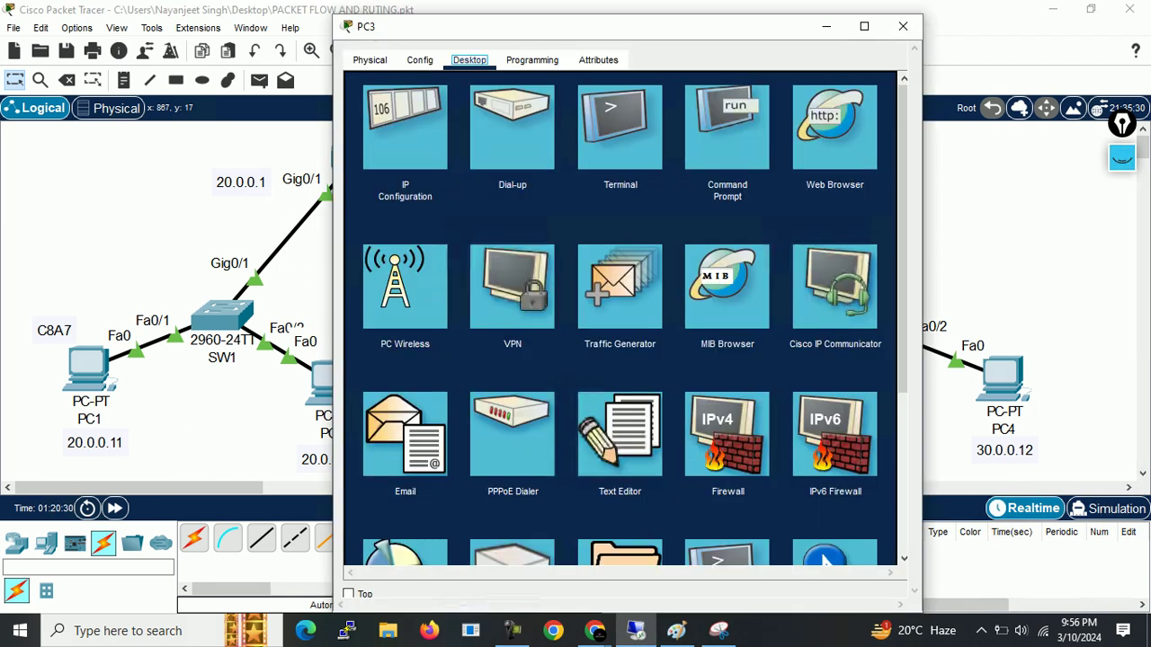
pyautogui.click(405, 126)
pyautogui.click(365, 152)
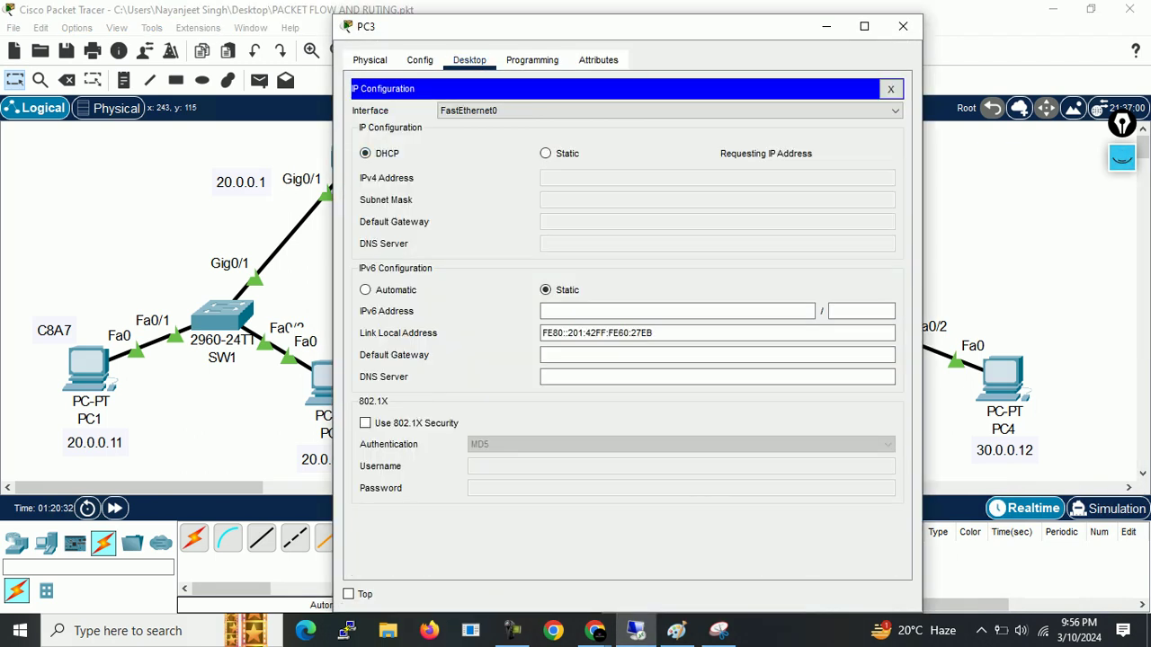
pyautogui.click(545, 153)
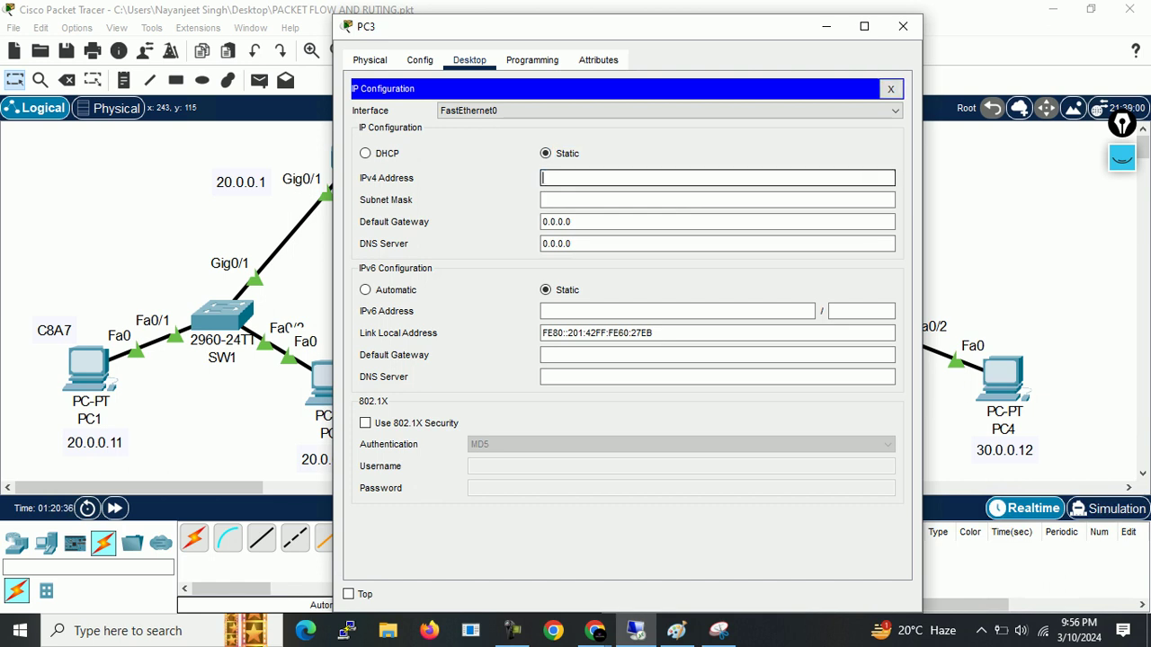
pyautogui.write('30.0.0.11')
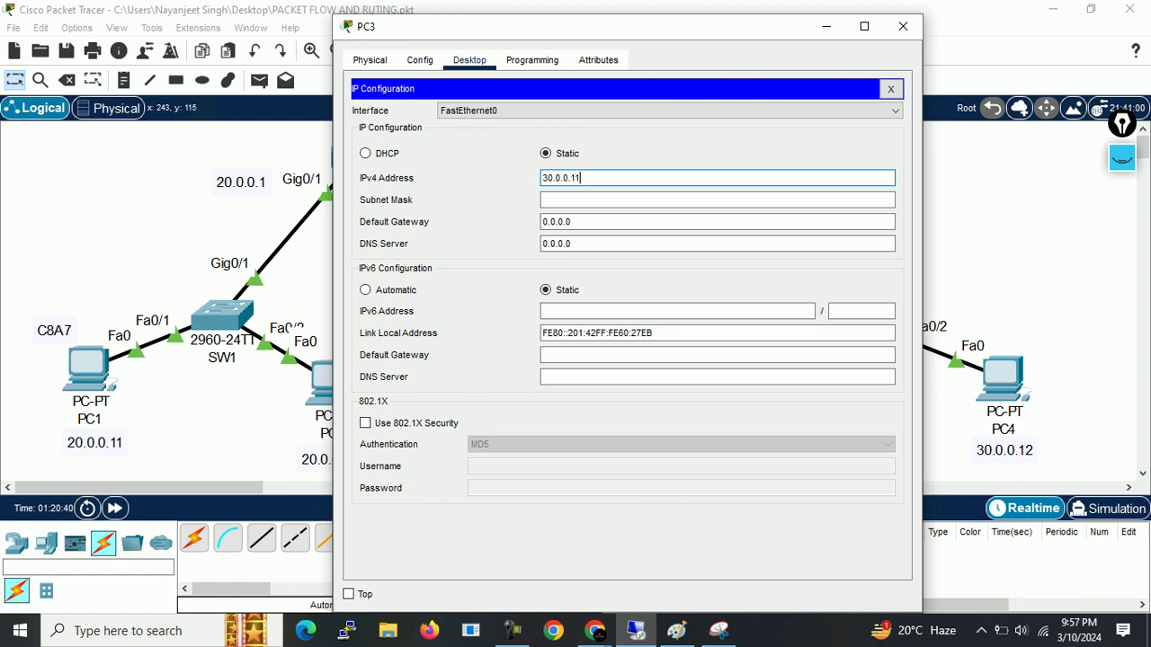
pyautogui.press('Tab')
pyautogui.press('Tab')
pyautogui.write('30.0.0.1')
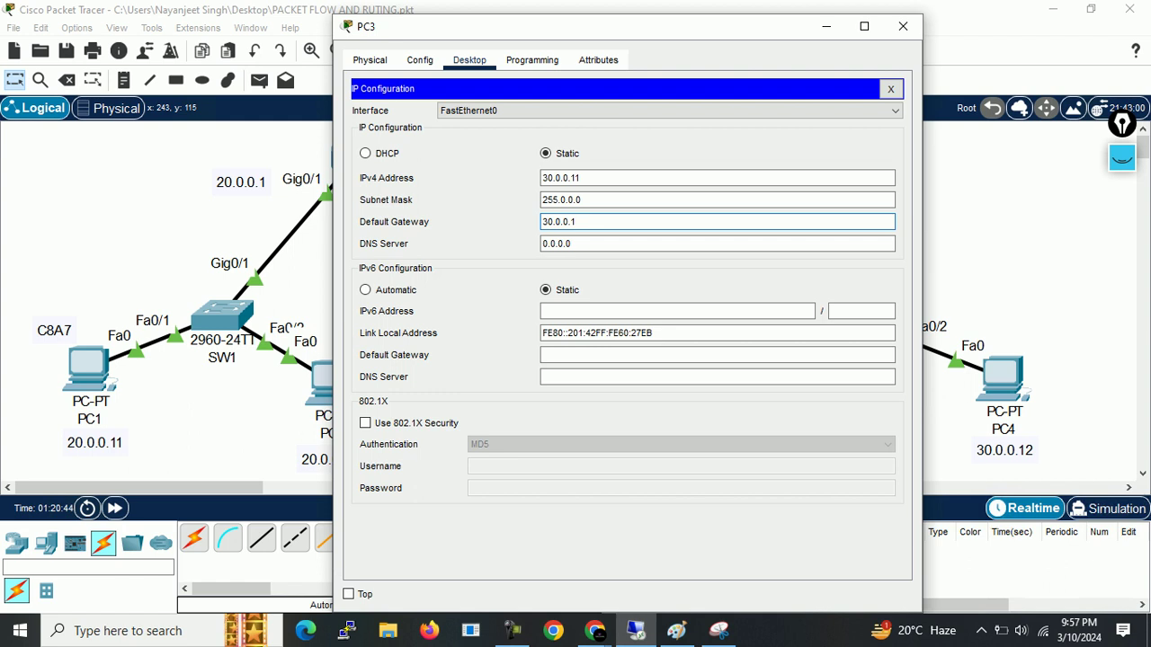
pyautogui.doubleClick(557, 221)
pyautogui.click(902, 26)
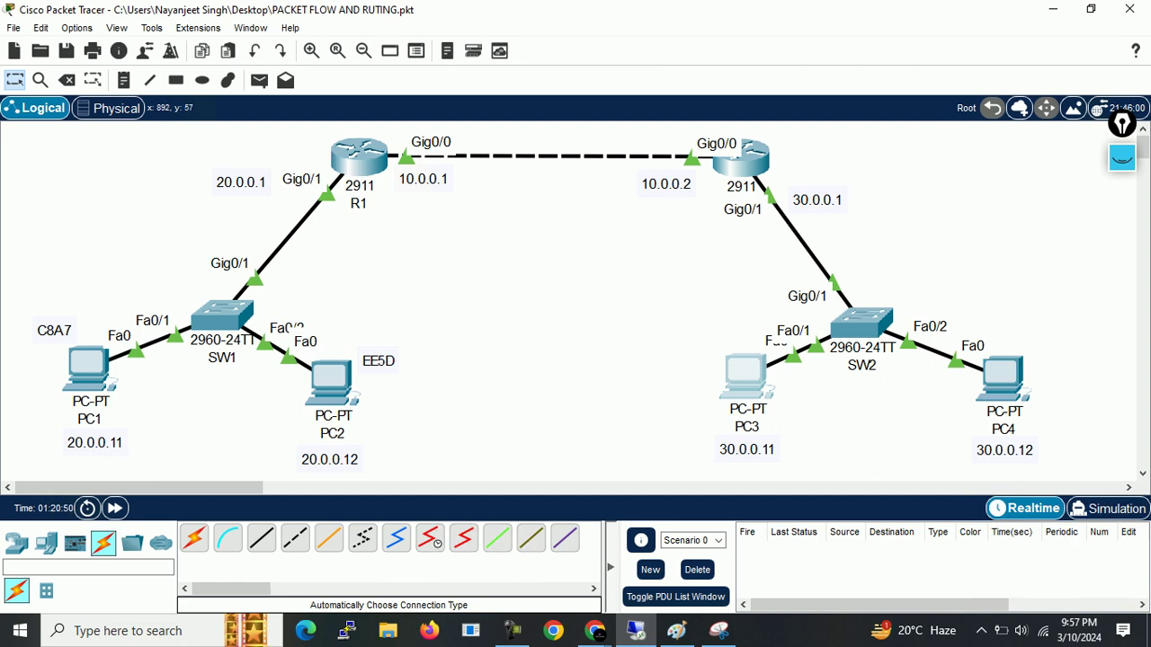
# Step: Show the ink again, box the handwritten destination address, and draw a downward arrow from PC3
pyautogui.click(1121, 158)
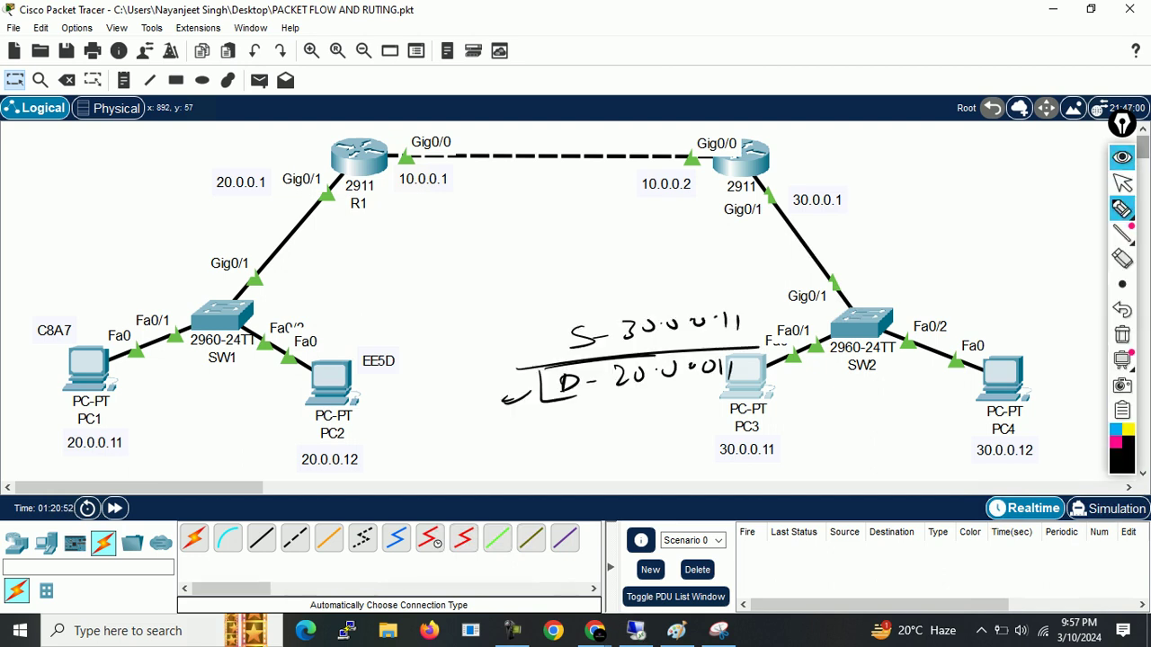
pyautogui.moveTo(558, 398)
pyautogui.mouseDown()
pyautogui.moveTo(736, 387)
pyautogui.moveTo(712, 350)
pyautogui.moveTo(619, 350)
pyautogui.mouseUp()
pyautogui.moveTo(757, 393)
pyautogui.mouseDown()
pyautogui.moveTo(786, 393)
pyautogui.moveTo(796, 439)
pyautogui.moveTo(823, 437)
pyautogui.mouseUp()
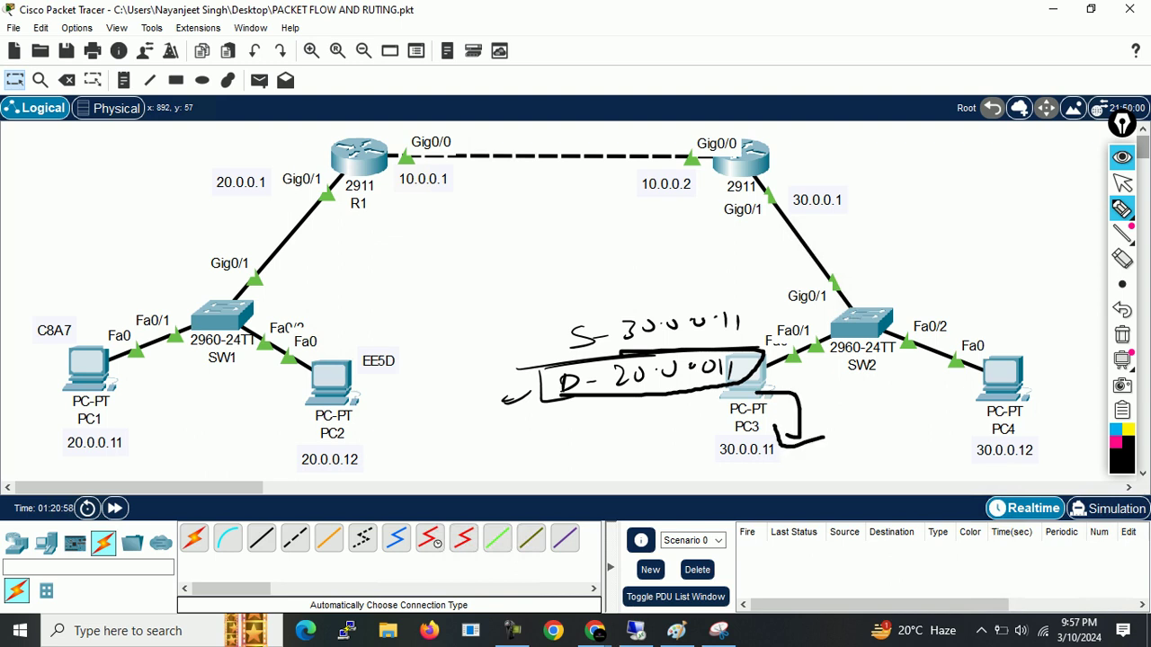
# Step: Draw an ink arrow from PC3 through SW2 to R2, circle R2, and link it with an arrow to the underlined destination address
pyautogui.moveTo(749, 362)
pyautogui.mouseDown()
pyautogui.moveTo(880, 317)
pyautogui.moveTo(831, 178)
pyautogui.moveTo(753, 178)
pyautogui.moveTo(770, 203)
pyautogui.mouseUp()
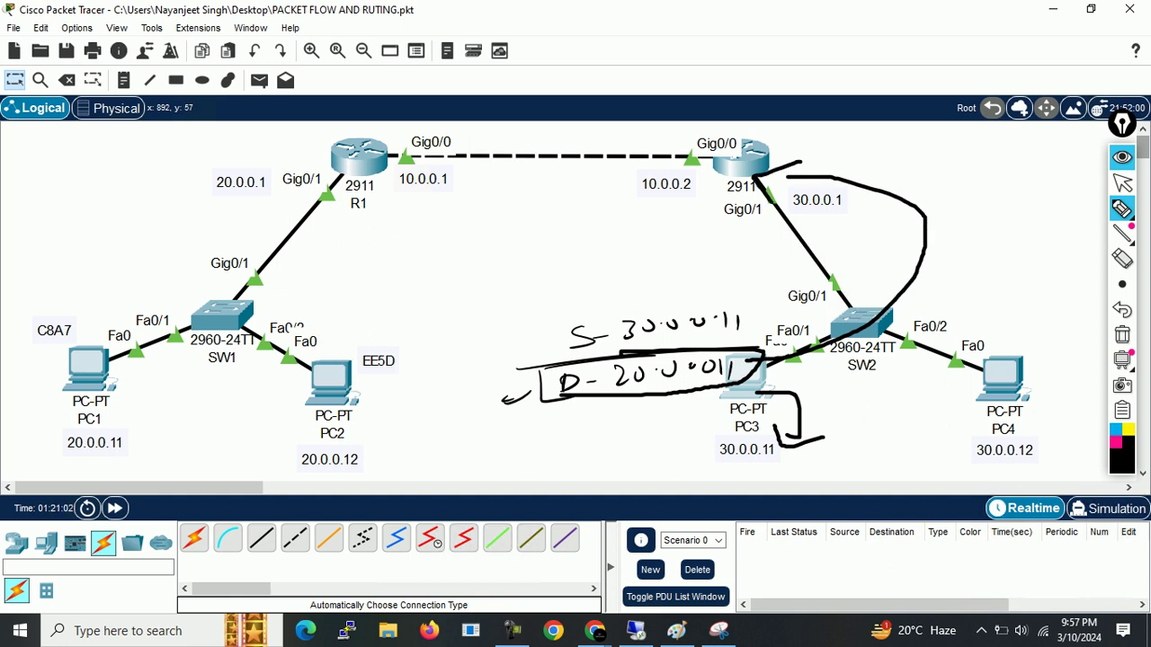
pyautogui.moveTo(763, 126)
pyautogui.mouseDown()
pyautogui.moveTo(764, 189)
pyautogui.moveTo(757, 124)
pyautogui.mouseUp()
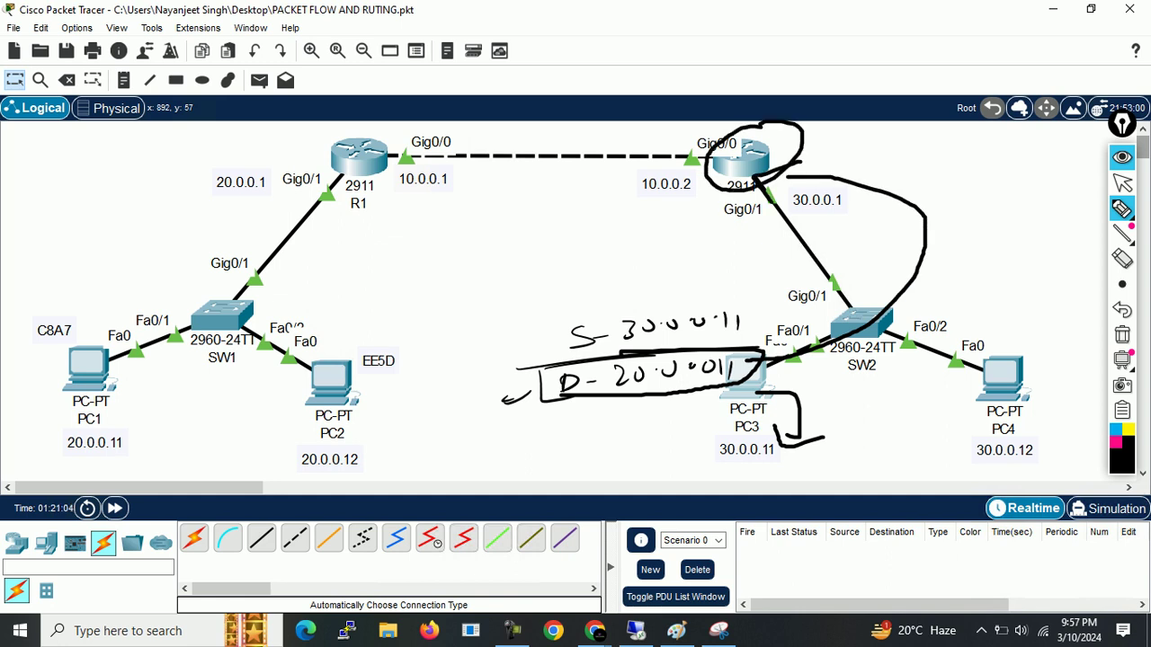
pyautogui.moveTo(710, 178)
pyautogui.mouseDown()
pyautogui.moveTo(414, 409)
pyautogui.moveTo(491, 415)
pyautogui.moveTo(496, 432)
pyautogui.mouseUp()
pyautogui.moveTo(623, 387); pyautogui.dragTo(719, 385)
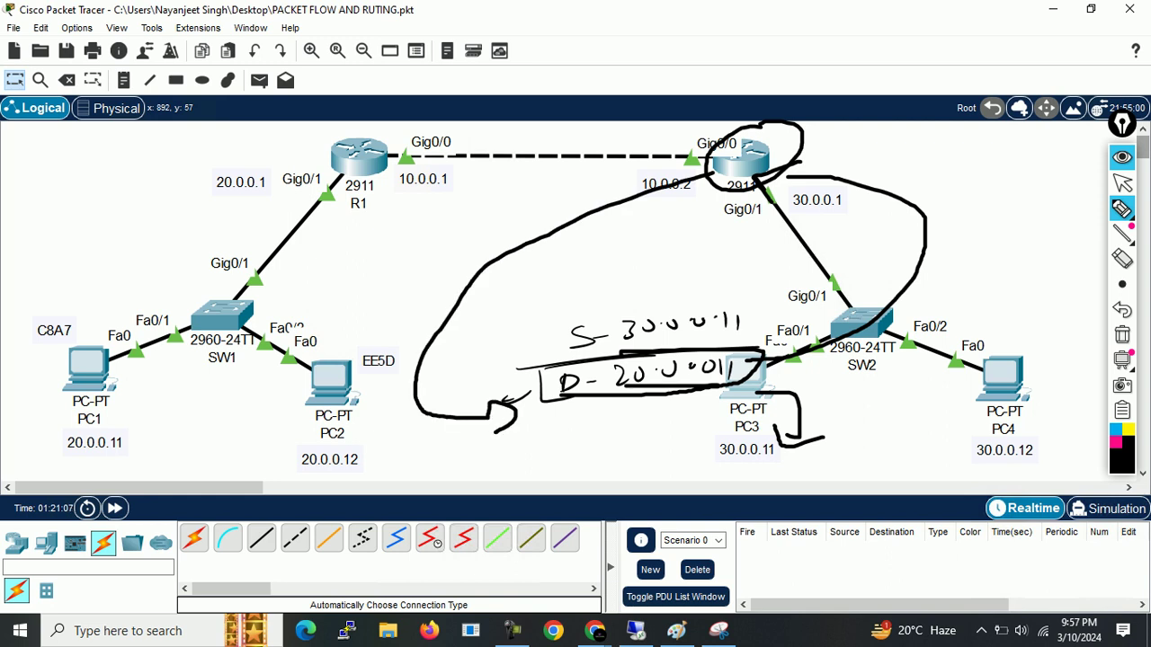
# Step: Clear the ink and display R2's routing table with "sh ip route" in its CLI
pyautogui.click(1122, 335)
pyautogui.click(1122, 157)
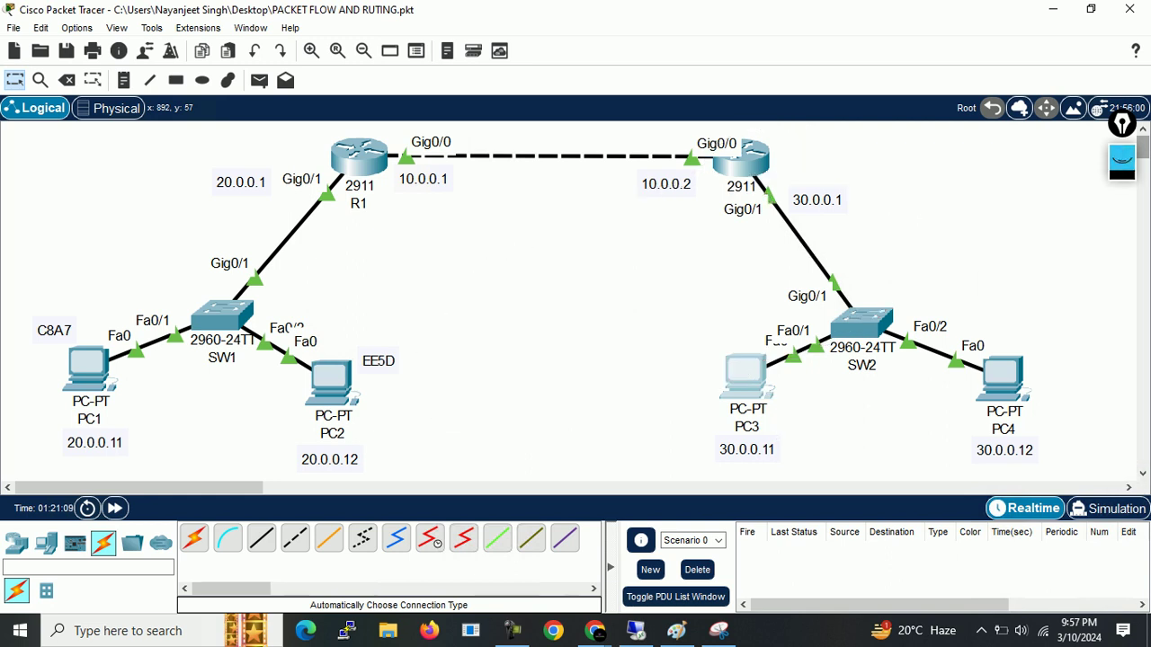
pyautogui.click(741, 155)
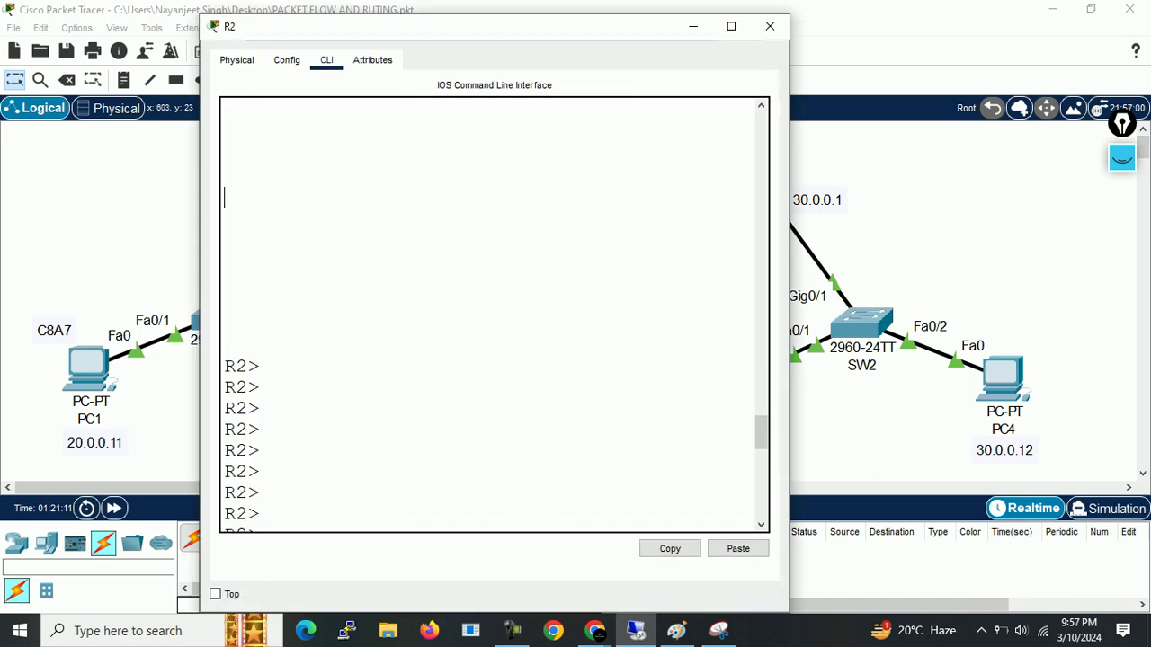
pyautogui.press('Return')
pyautogui.press('Return')
pyautogui.press('Return')
pyautogui.press('Return')
pyautogui.press('Return')
pyautogui.press('Return')
pyautogui.press('Return')
pyautogui.press('Return')
pyautogui.press('Return')
pyautogui.press('Return')
pyautogui.press('Return')
pyautogui.press('Return')
pyautogui.press('Return')
pyautogui.press('Return')
pyautogui.press('Return')
pyautogui.press('Return')
pyautogui.press('Return')
pyautogui.press('Return')
pyautogui.press('Return')
pyautogui.press('Return')
pyautogui.write('sh ip route')
pyautogui.press('Return')
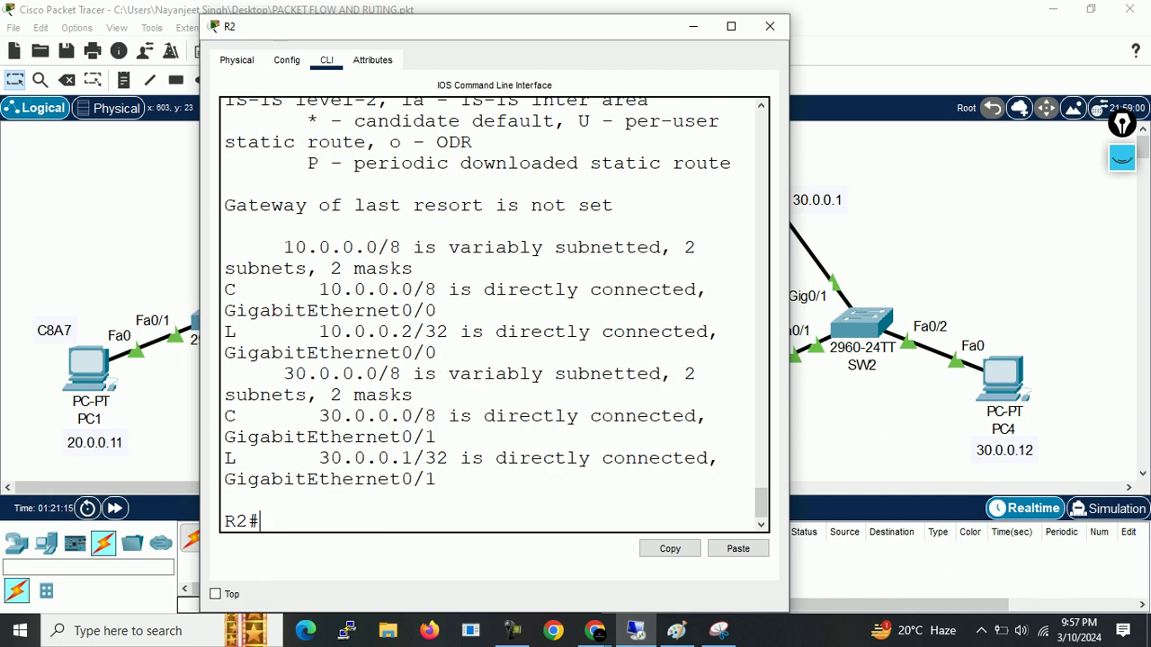
# Step: Enlarge R2's CLI and highlight the 10.0.0.0 and 30.0.0.0 route entries, then minimize the R2 window
pyautogui.click(732, 26)
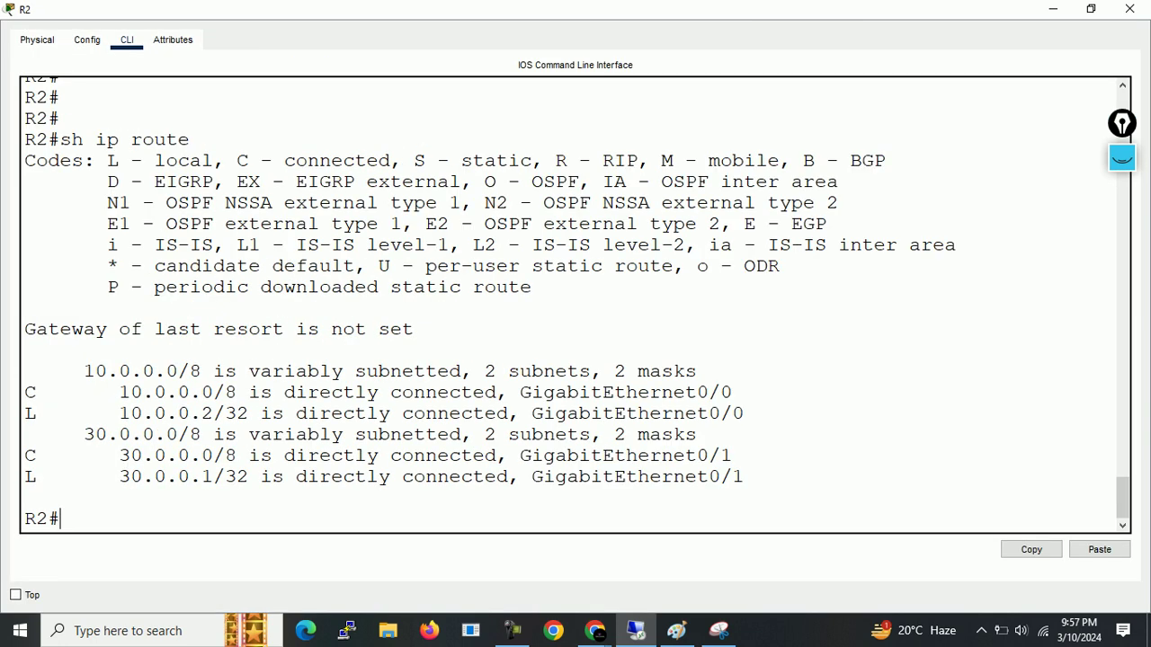
pyautogui.moveTo(94, 372); pyautogui.dragTo(212, 477)
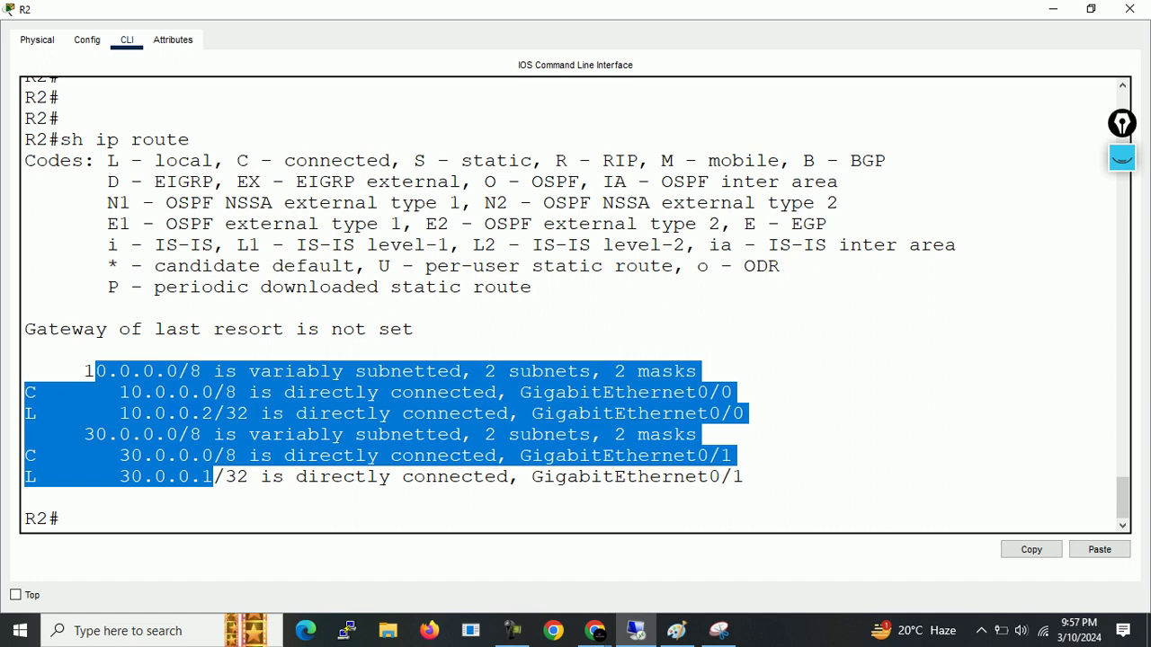
pyautogui.click(1053, 8)
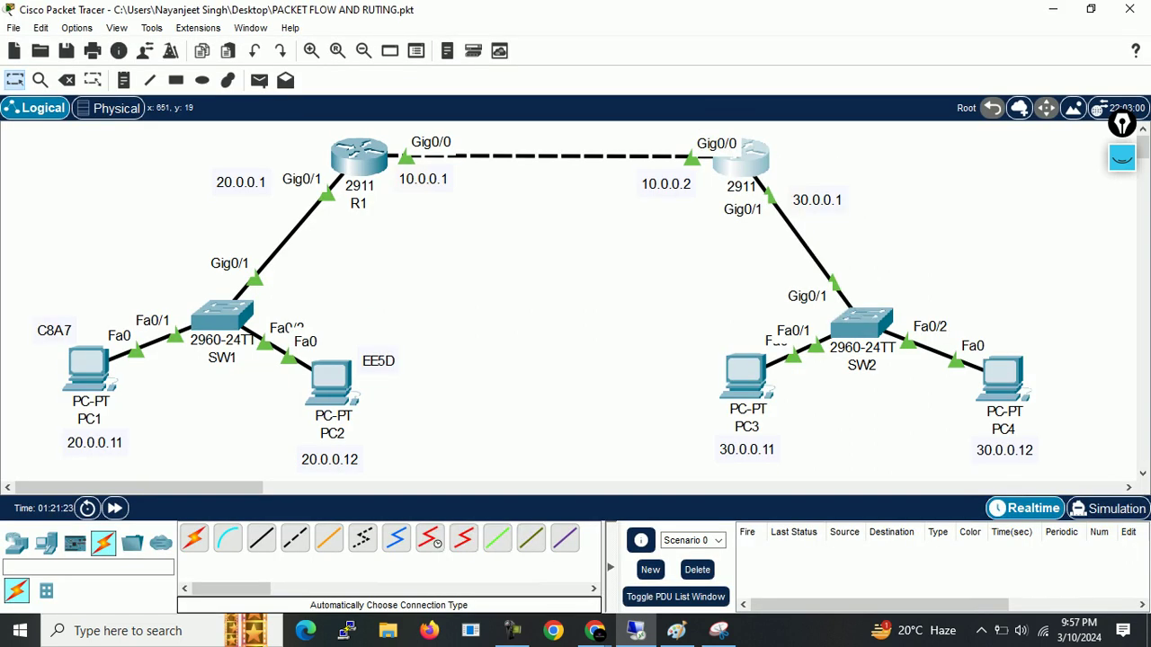
# Step: Draw the ink path from PC1 through R1 and R2 to PC3 and back to R2, cross out R2, and circle R2 and PC1
pyautogui.click(1121, 158)
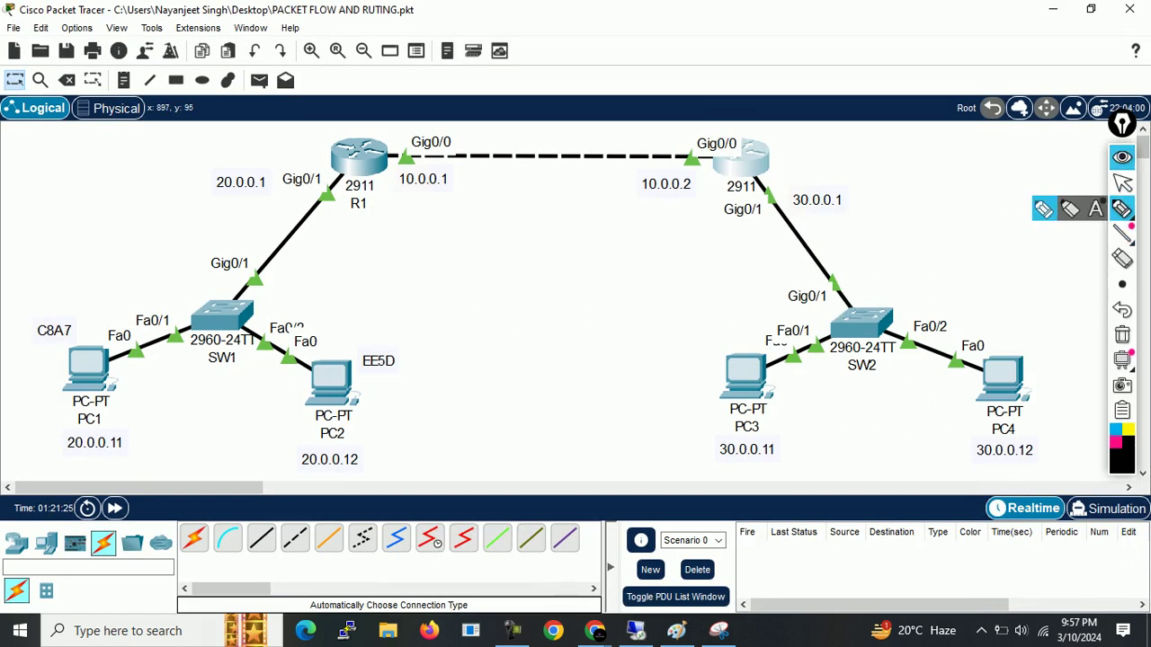
pyautogui.moveTo(50, 393)
pyautogui.mouseDown()
pyautogui.moveTo(381, 158)
pyautogui.moveTo(785, 184)
pyautogui.moveTo(724, 412)
pyautogui.mouseUp()
pyautogui.moveTo(702, 371)
pyautogui.mouseDown()
pyautogui.moveTo(709, 385)
pyautogui.moveTo(779, 385)
pyautogui.moveTo(854, 265)
pyautogui.moveTo(776, 183)
pyautogui.mouseUp()
pyautogui.moveTo(793, 154)
pyautogui.mouseDown()
pyautogui.moveTo(711, 223)
pyautogui.moveTo(707, 212)
pyautogui.mouseUp()
pyautogui.moveTo(701, 141); pyautogui.dragTo(742, 206)
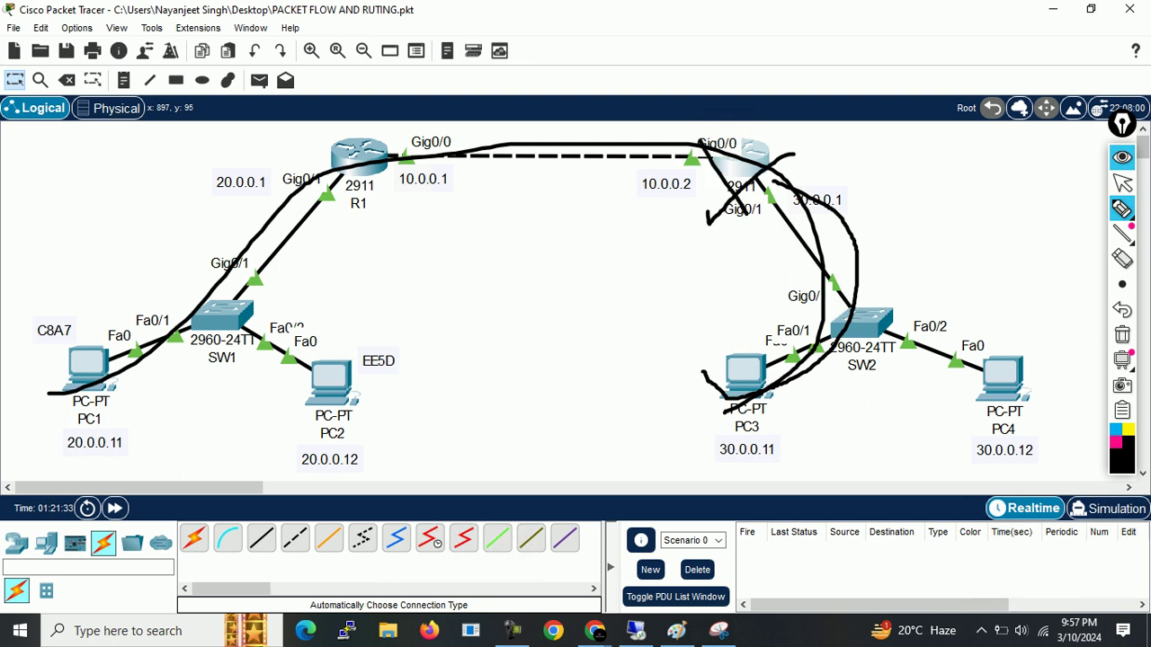
pyautogui.moveTo(790, 140)
pyautogui.mouseDown()
pyautogui.moveTo(736, 138)
pyautogui.moveTo(666, 220)
pyautogui.moveTo(820, 171)
pyautogui.moveTo(782, 135)
pyautogui.mouseUp()
pyautogui.moveTo(101, 332)
pyautogui.mouseDown()
pyautogui.moveTo(201, 352)
pyautogui.moveTo(102, 301)
pyautogui.mouseUp()
# Step: Clear the ink, enter Simulation mode, and ping 30.0.0.11 from PC1's command prompt
pyautogui.click(1122, 334)
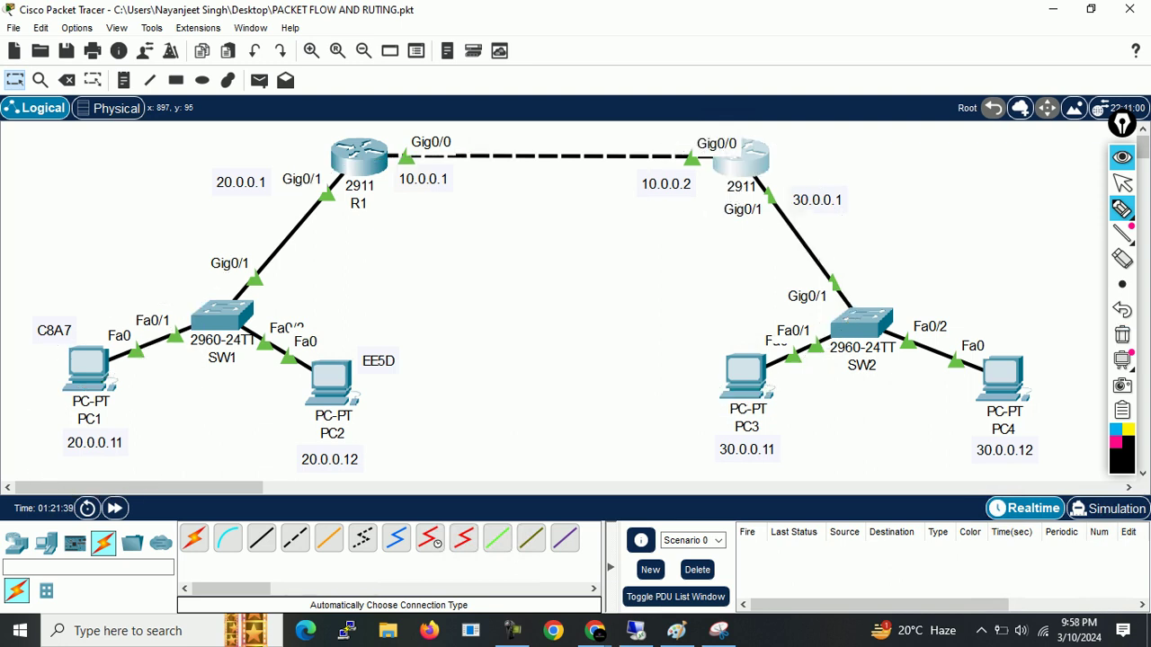
pyautogui.click(1122, 157)
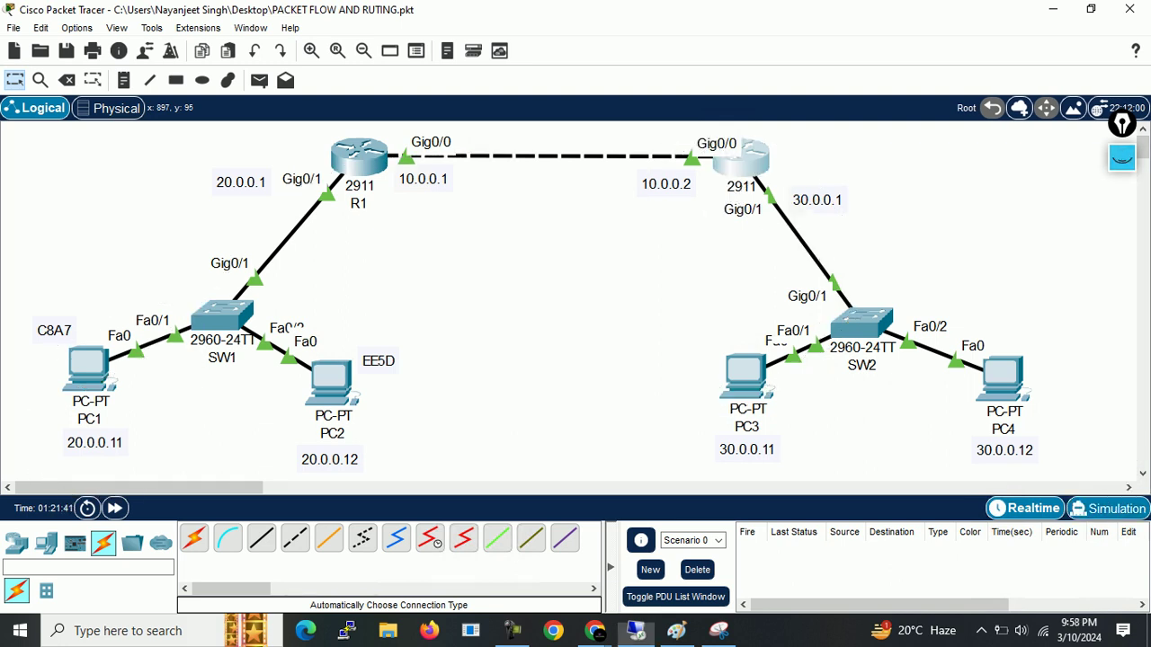
pyautogui.click(1106, 509)
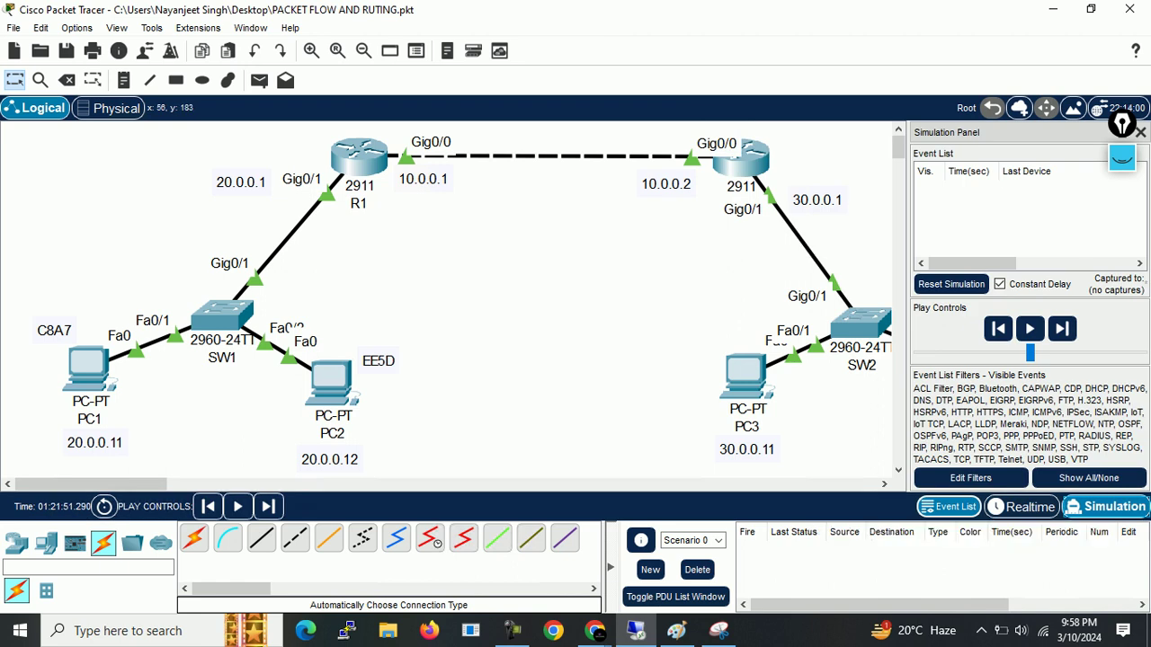
pyautogui.click(88, 369)
pyautogui.press('Up')
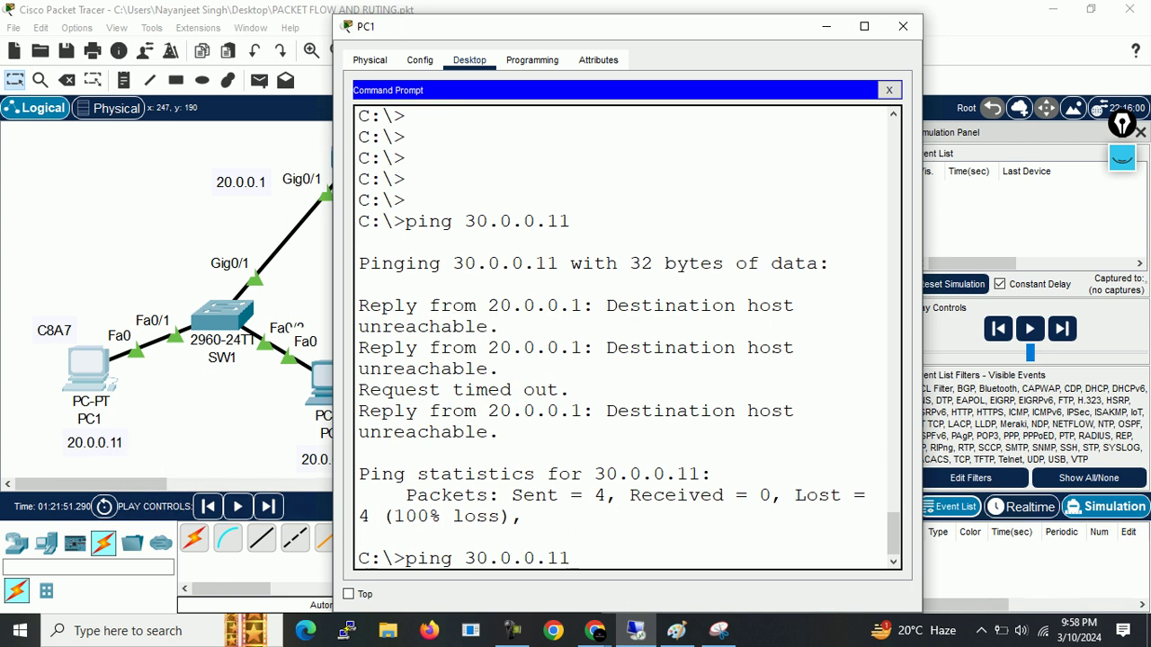
pyautogui.press('Return')
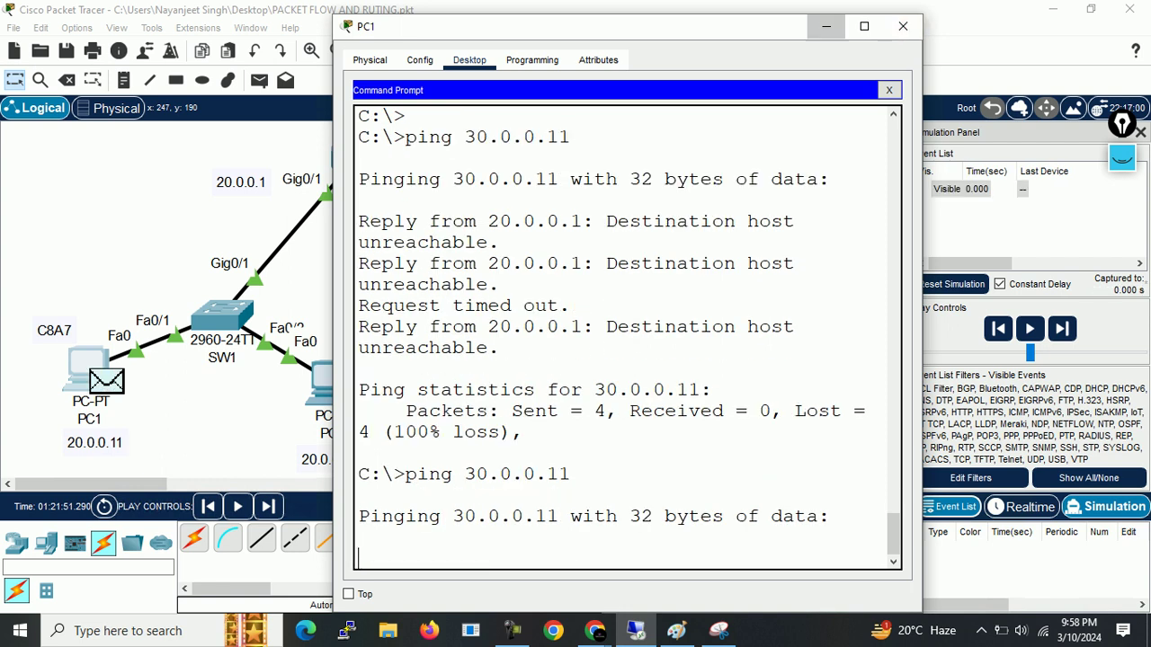
pyautogui.click(903, 26)
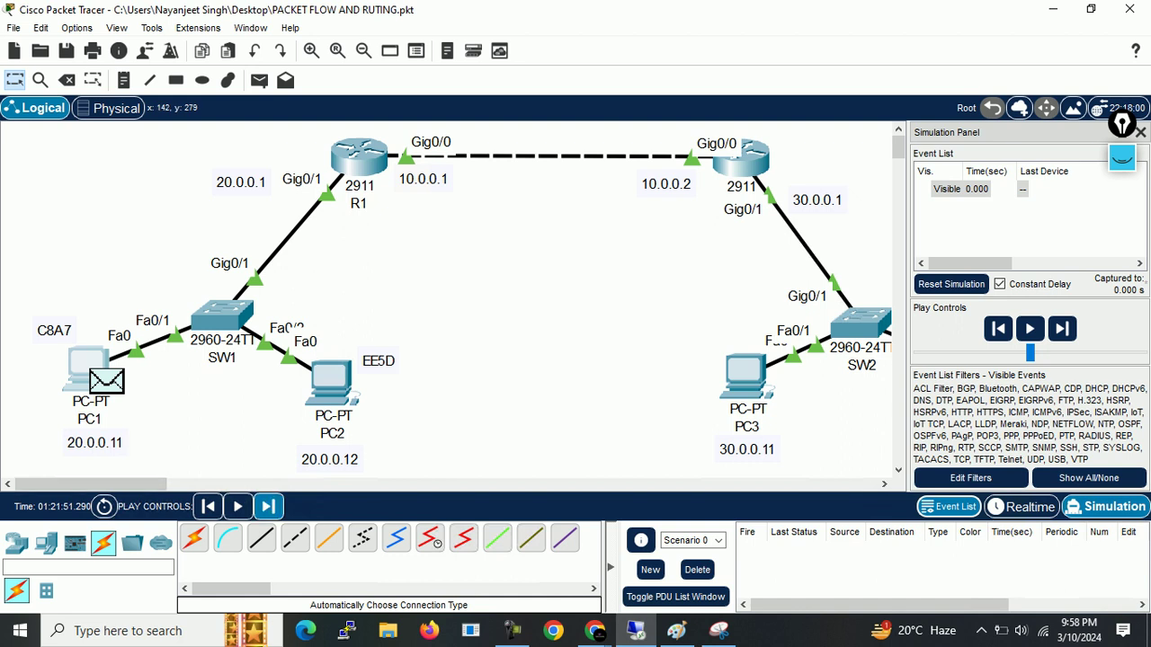
# Step: Advance the simulated ping packet through SW1 to R1 and close the Simulation Panel
pyautogui.click(268, 506)
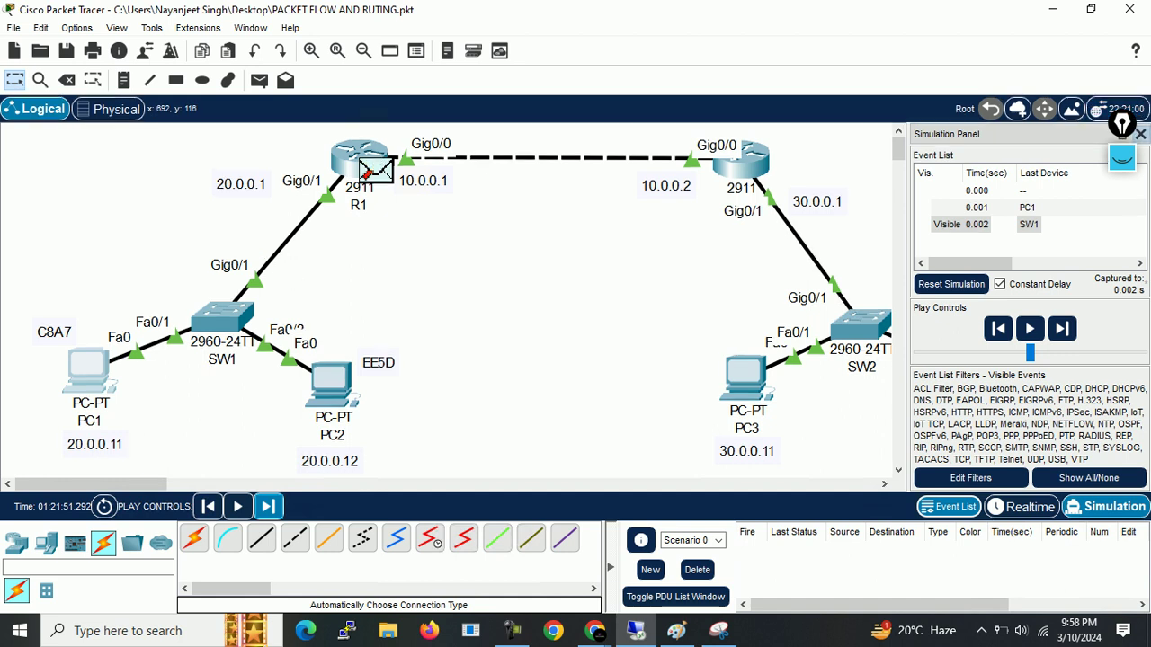
pyautogui.click(1140, 133)
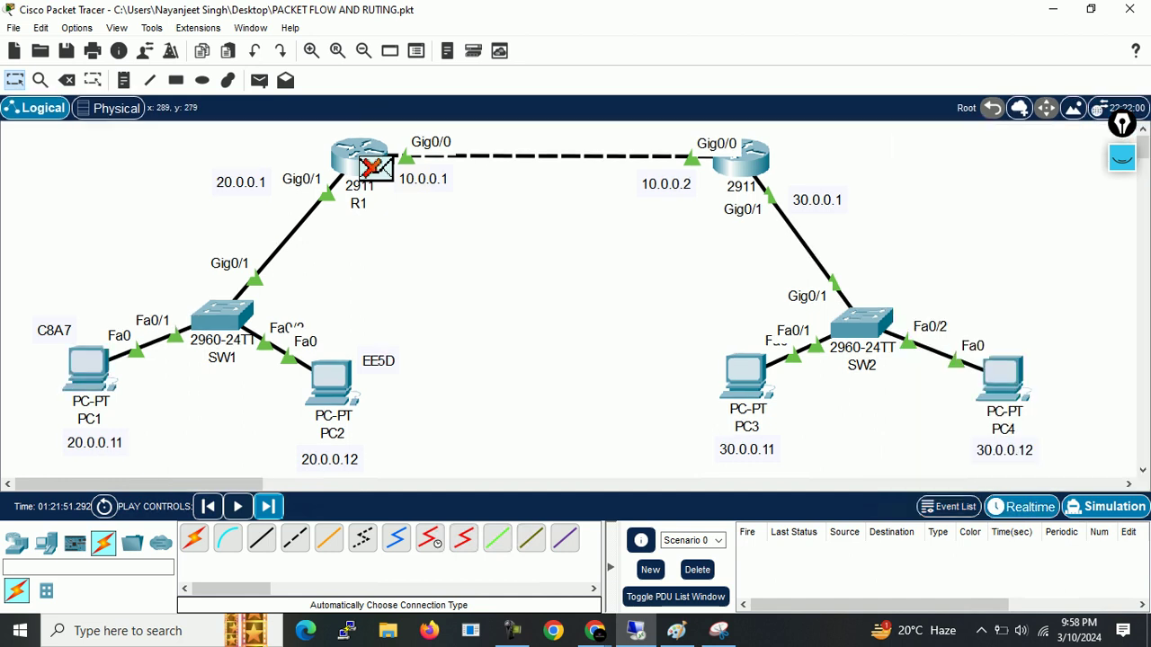
# Step: Return to Realtime mode and open PC1's command prompt
pyautogui.click(1022, 506)
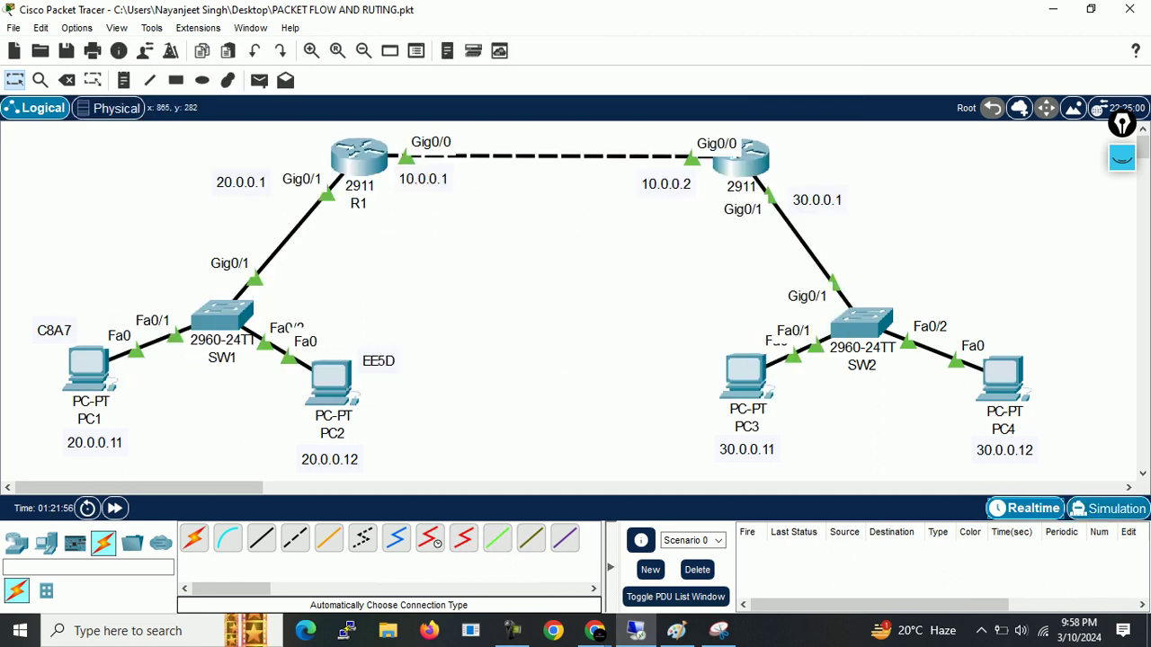
pyautogui.click(87, 367)
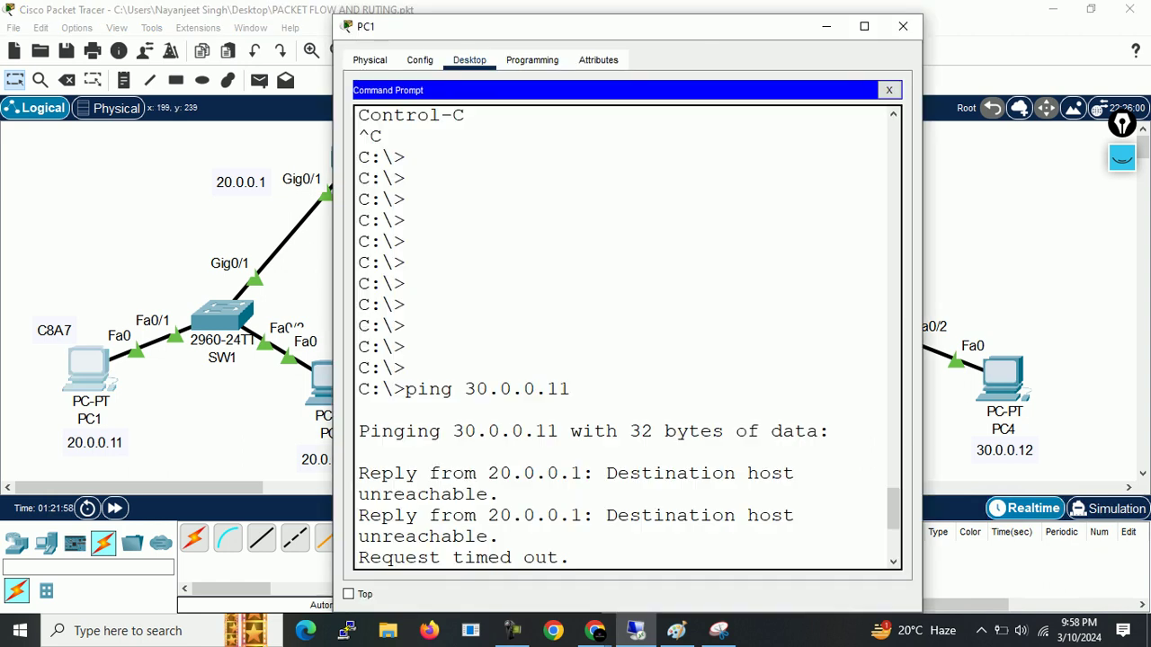